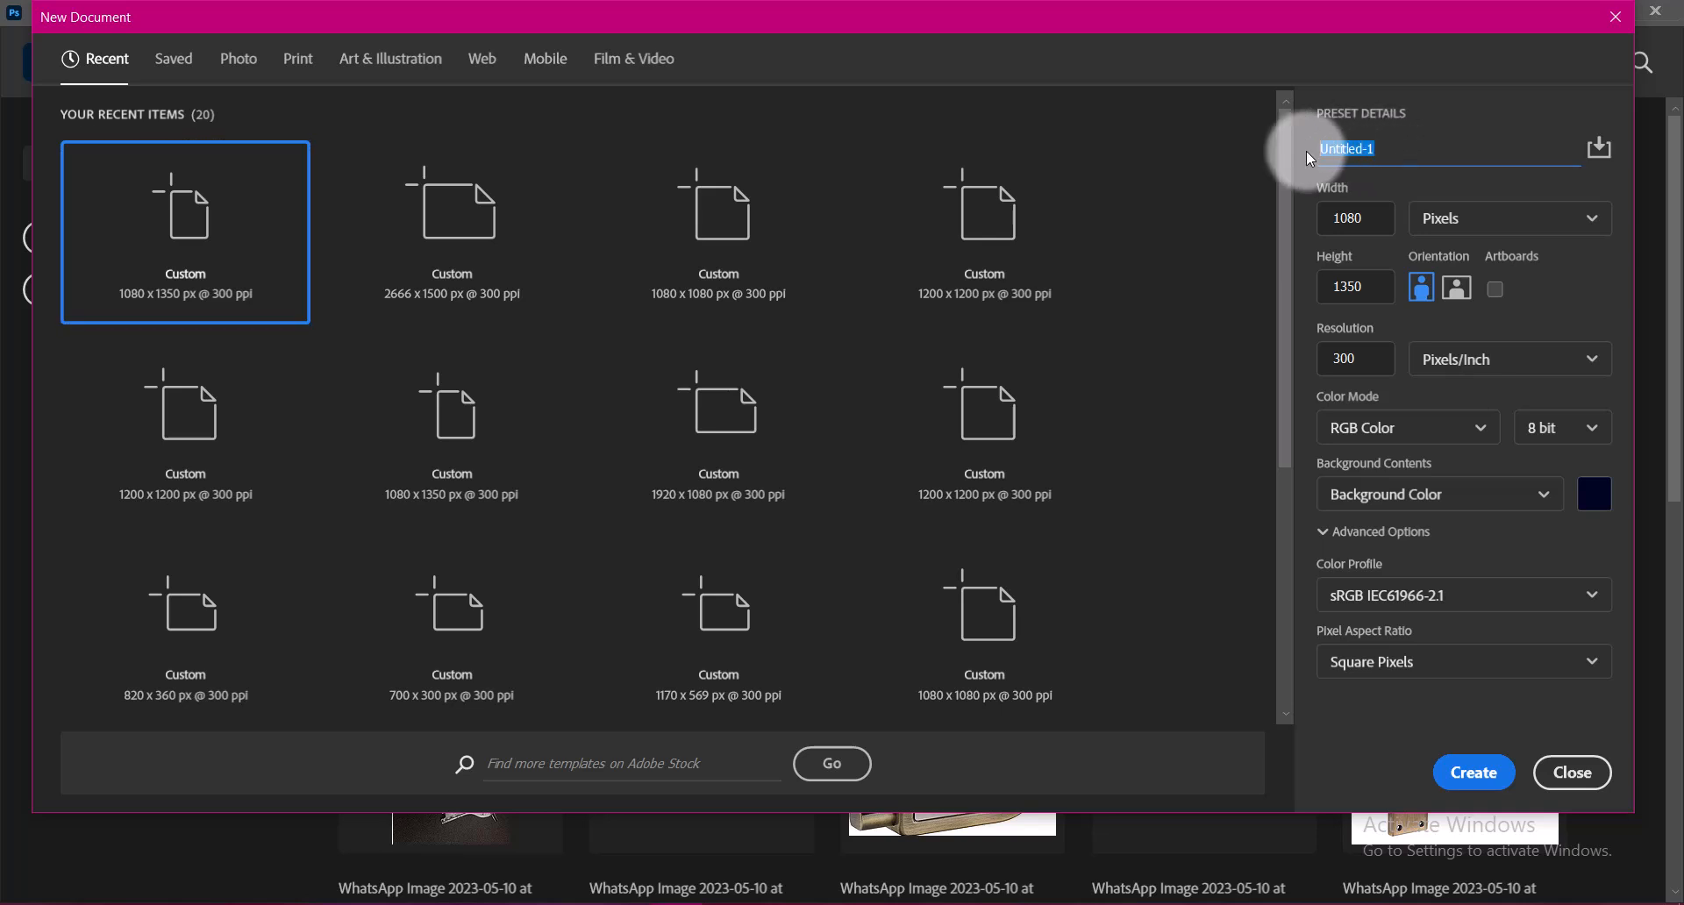
Name the new document "USA Independence Day Poster Banner Design"
type("USA Independence Day Po")
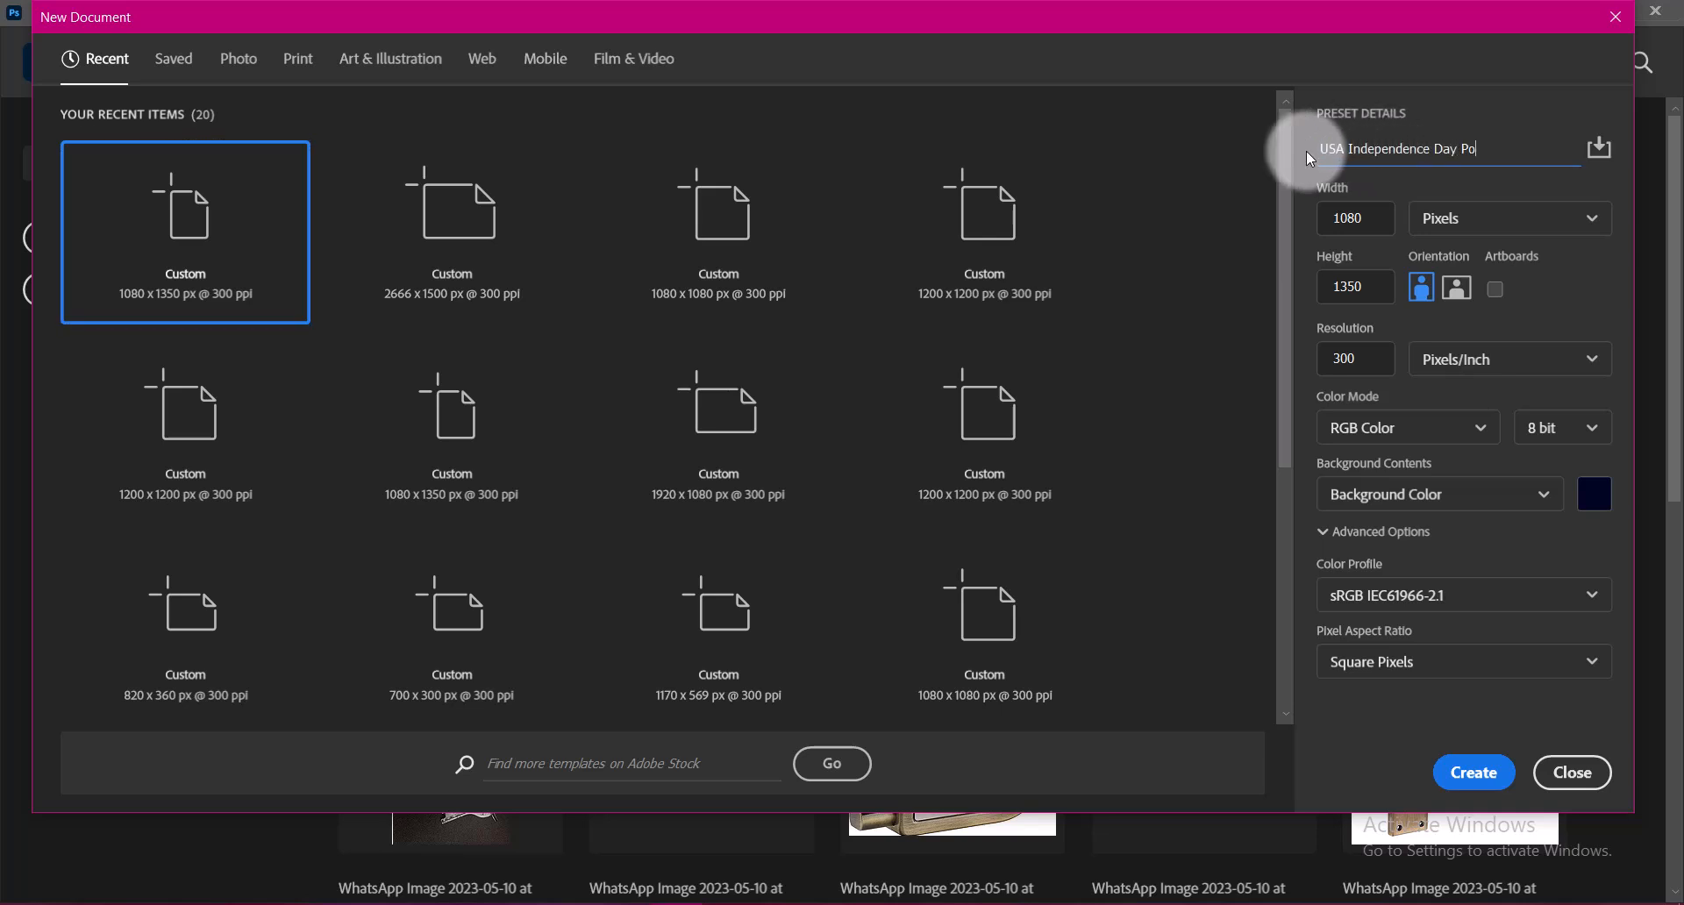
type("ster Banner Design")
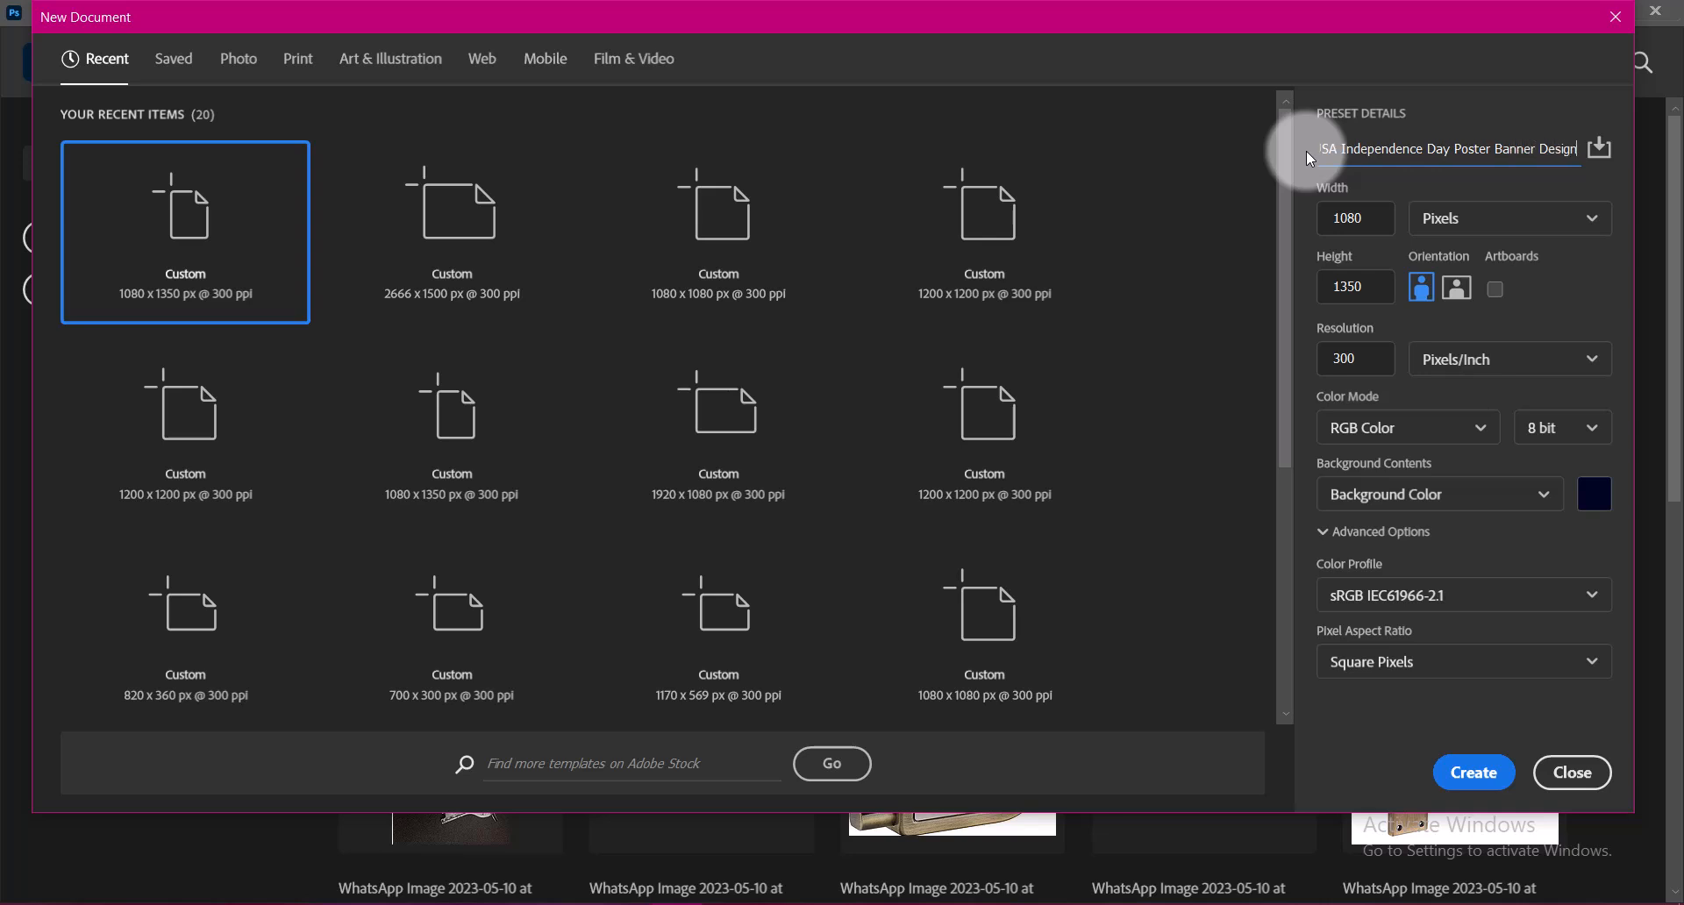
Create the document at 1080 x 1350 pixels, 300 pixels/inch, in RGB Color with the sRGB IEC61966-2.1 profile
left_click(1373, 219)
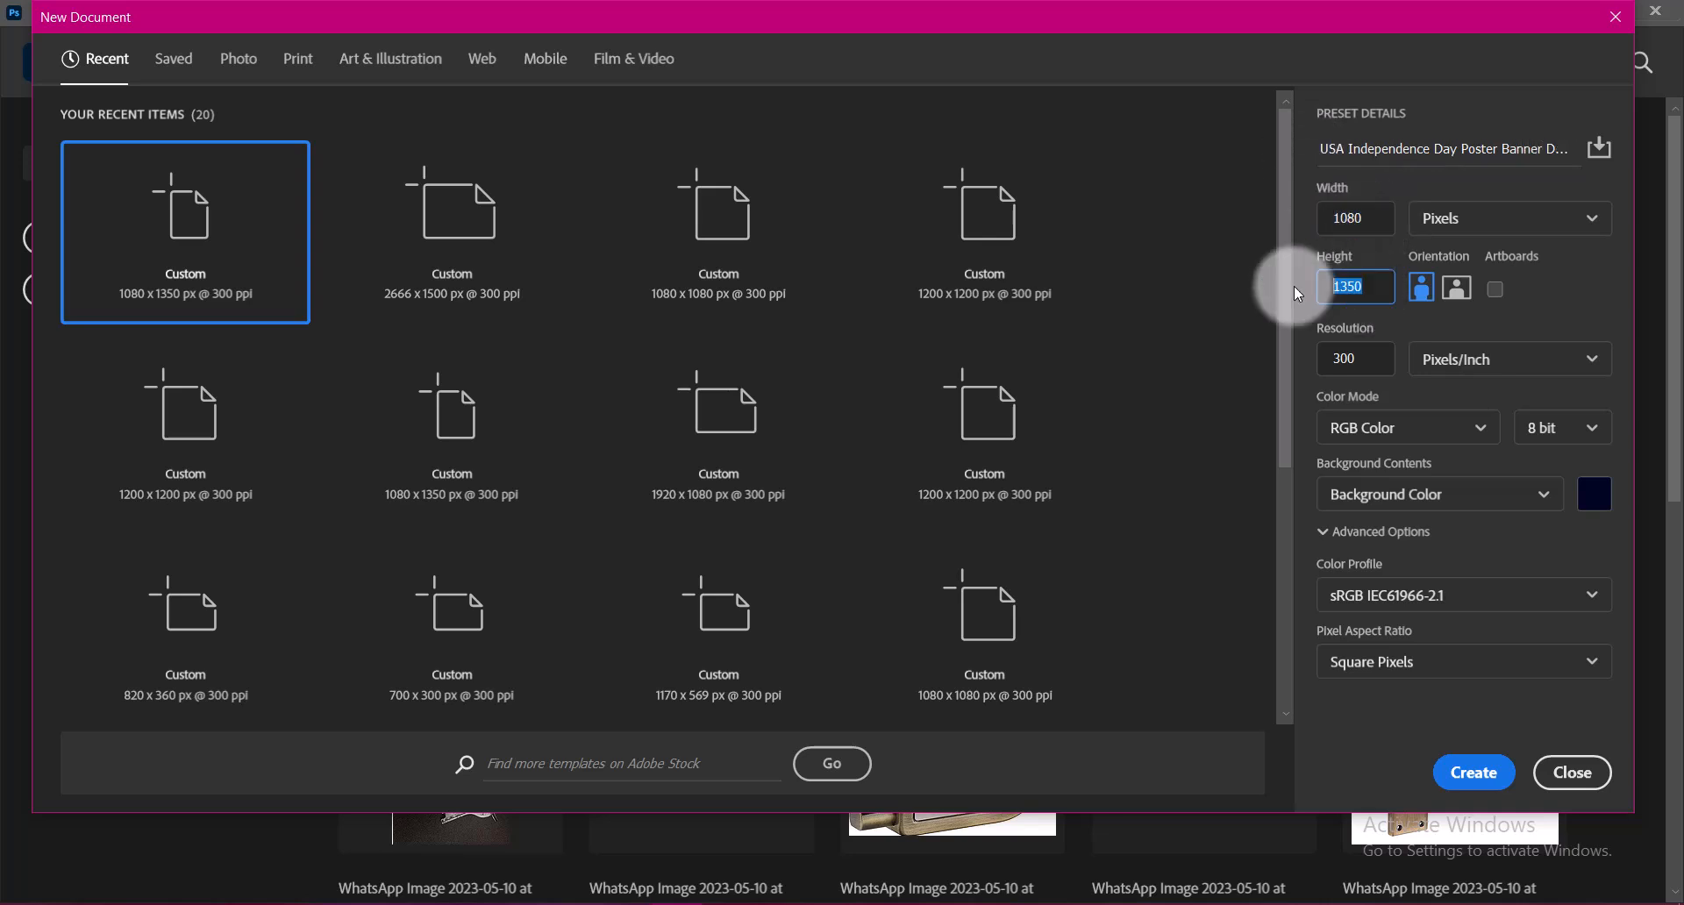
left_click(1478, 219)
left_click(1491, 263)
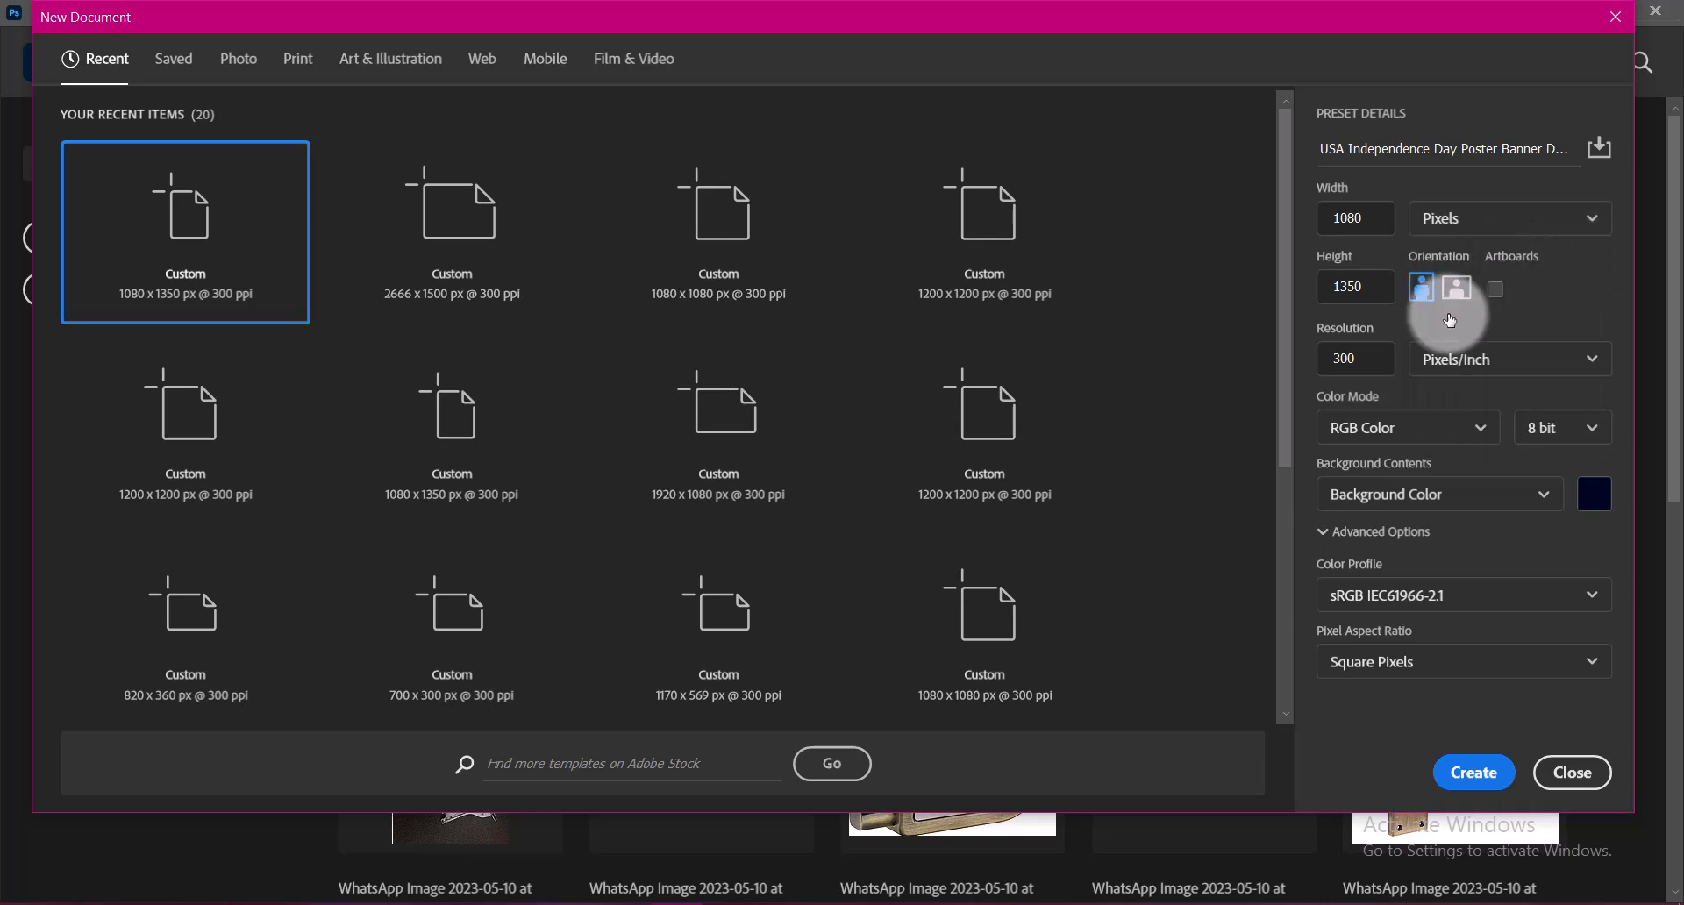
left_click(1404, 427)
left_click(1403, 541)
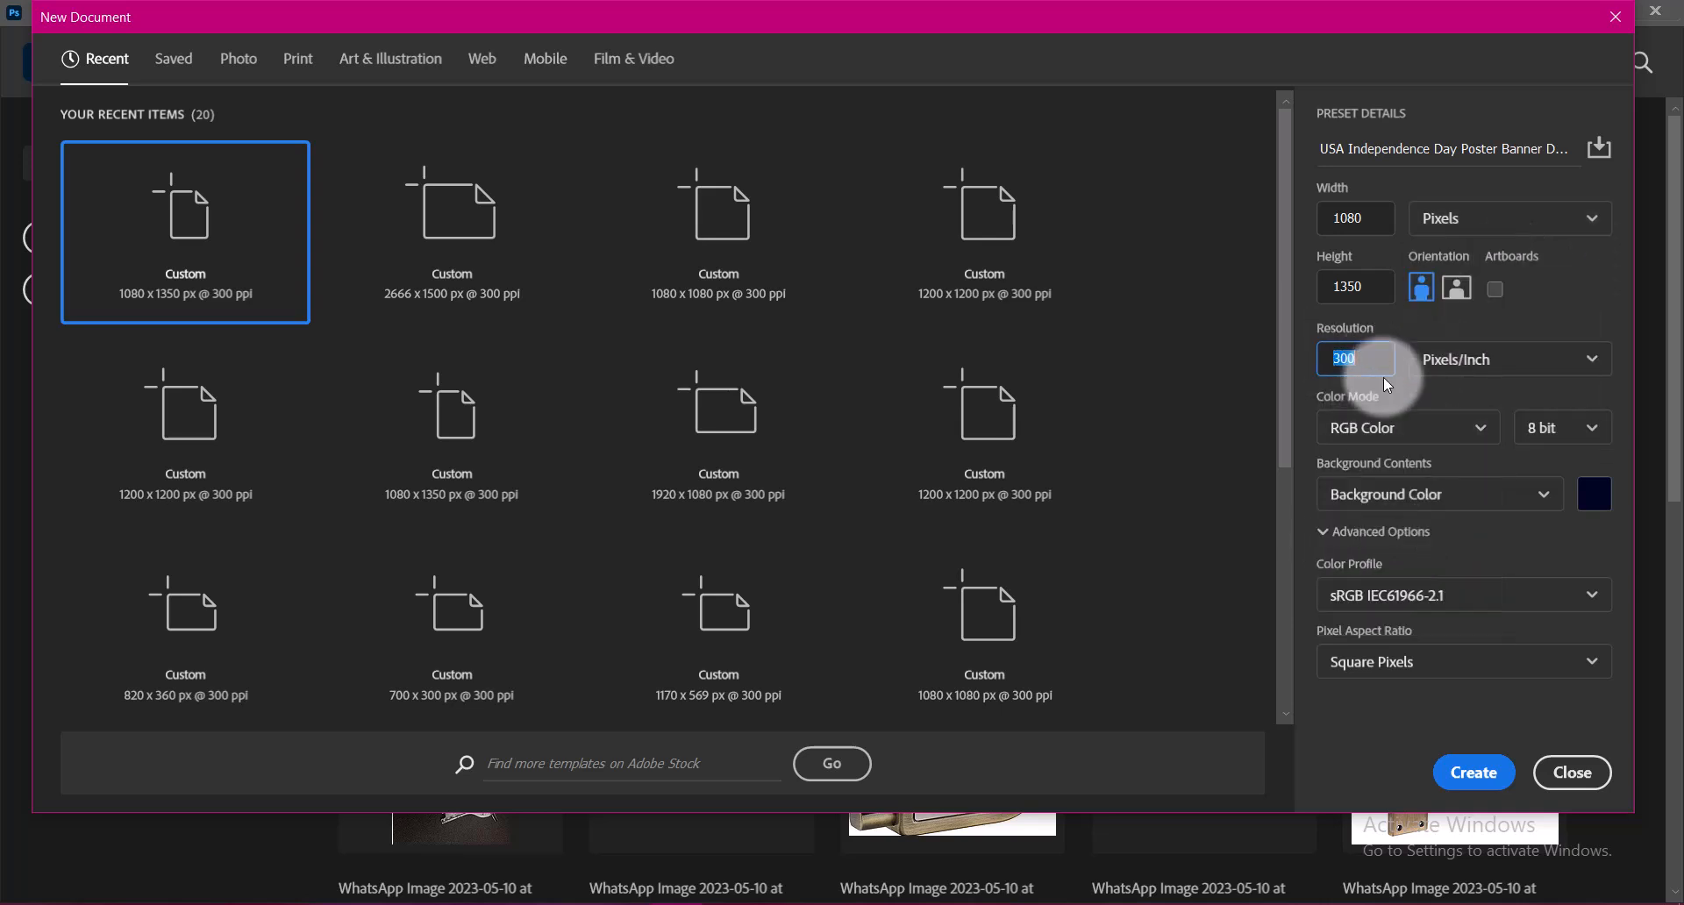
left_click(1367, 352)
left_click(1391, 478)
left_click(1384, 594)
left_click(1395, 596)
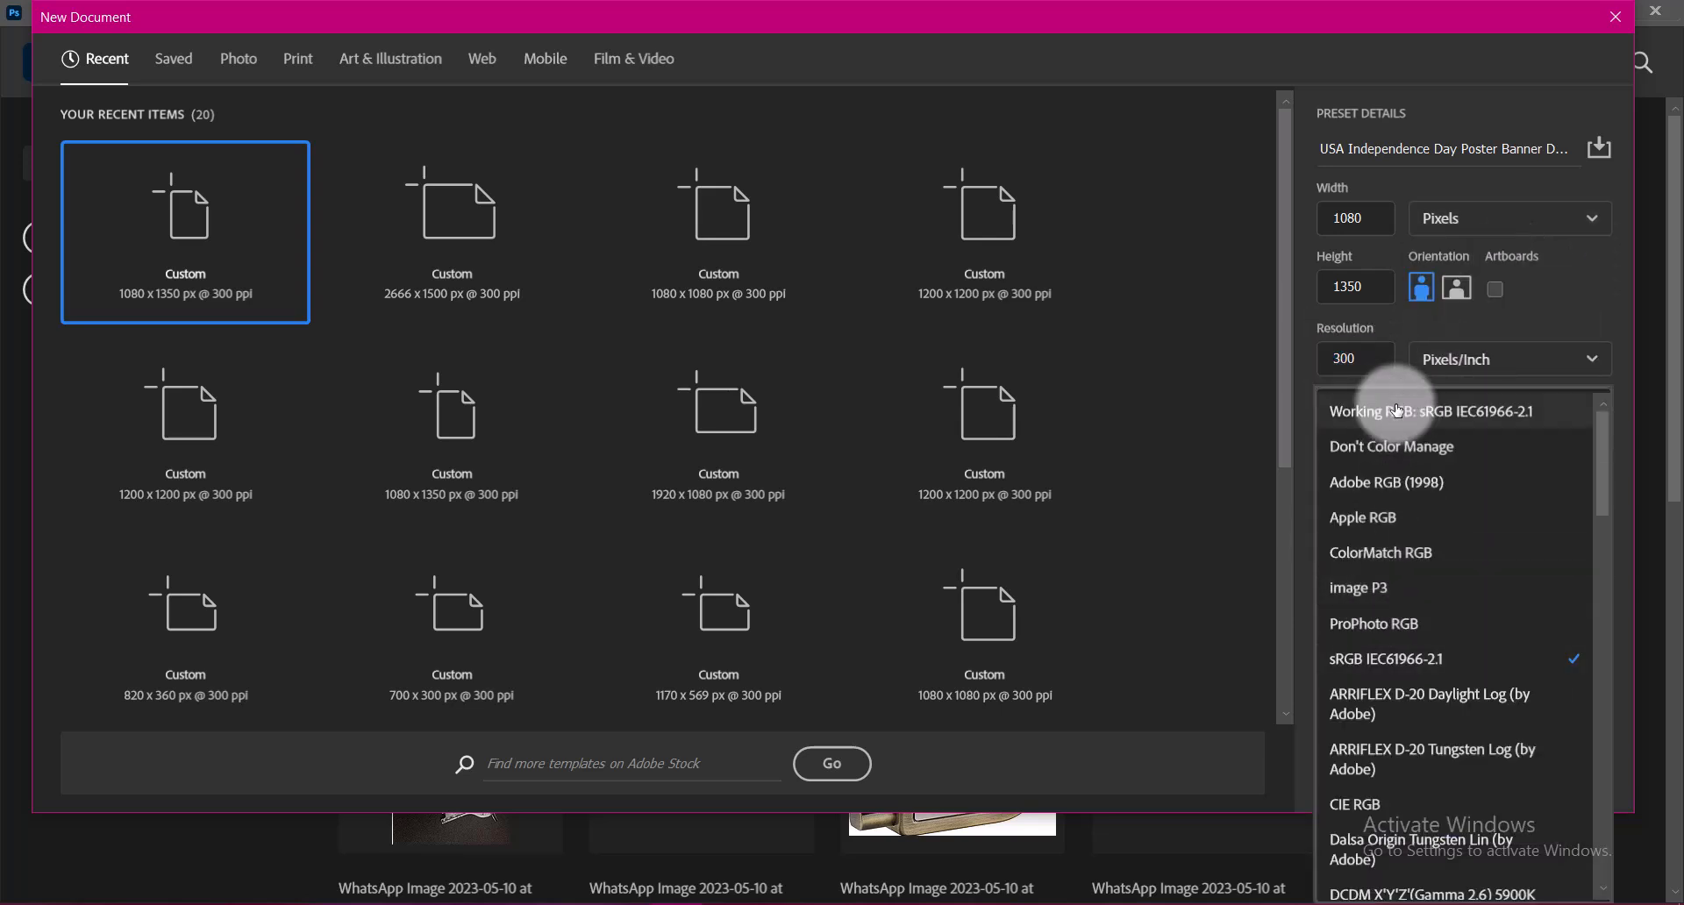
left_click(1487, 359)
left_click(1476, 776)
Draw a white rectangle shape and adjust it to cover the whole canvas
left_click(21, 622)
left_click(75, 626)
left_click_drag(460, 187, 949, 799)
key("ctrl+t")
left_click_drag(643, 440, 648, 438)
left_click(1008, 394)
Add a Gradient Overlay with the Radial style to the Rectangle 1 layer
left_click(1437, 86)
left_click(1483, 208)
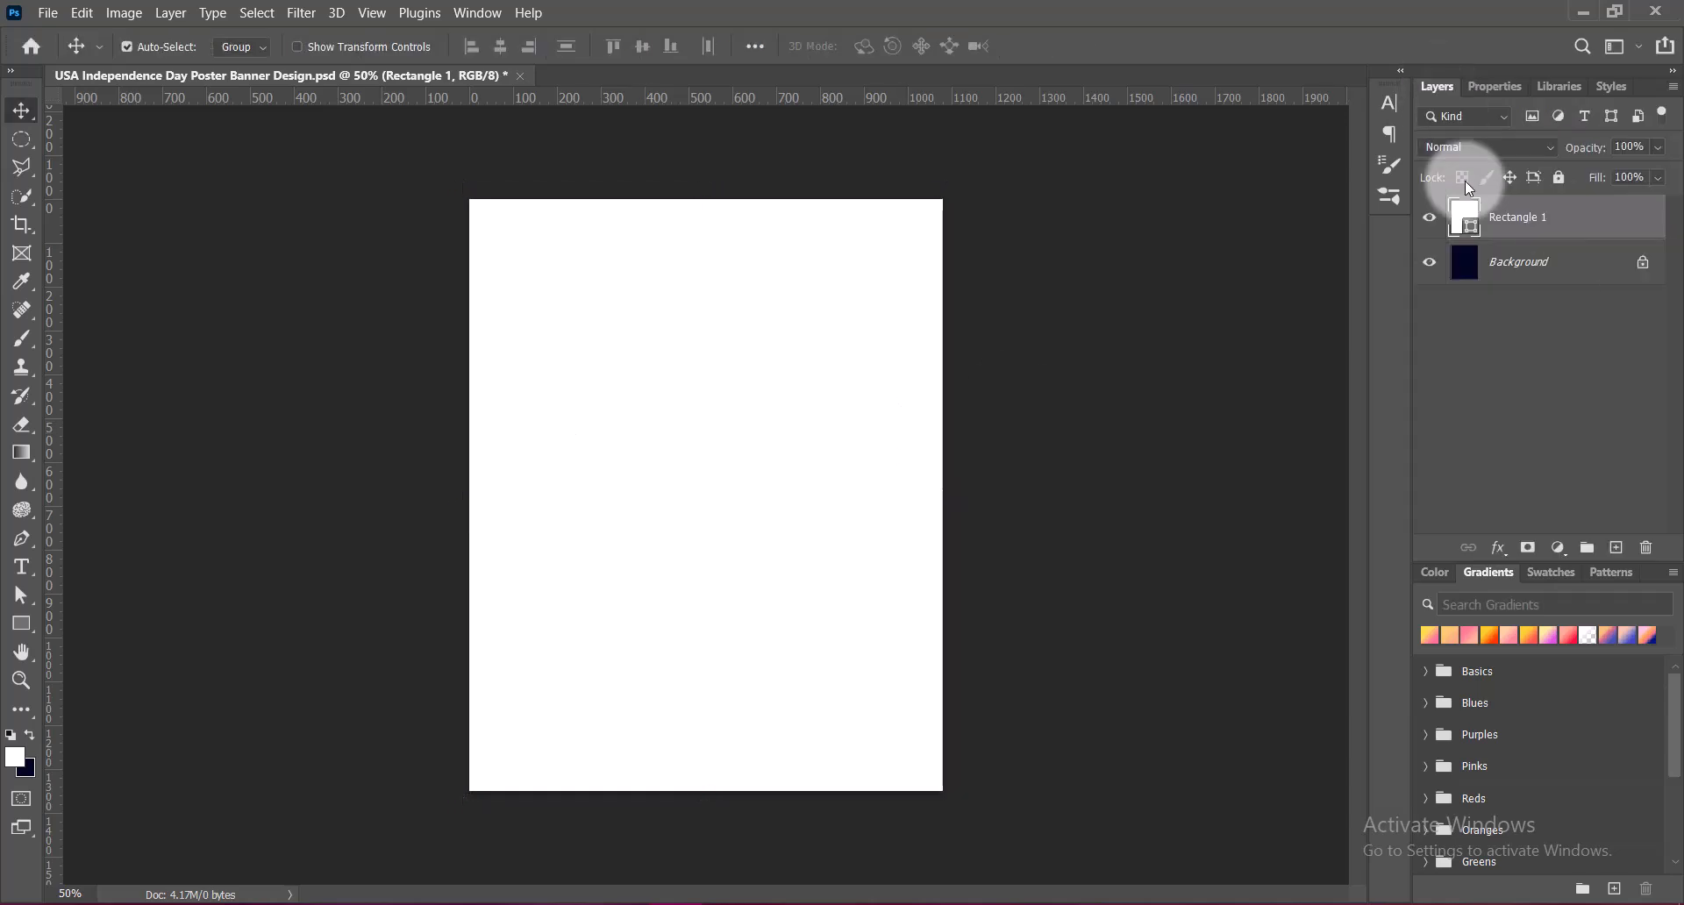
right_click(1464, 215)
left_click(1487, 224)
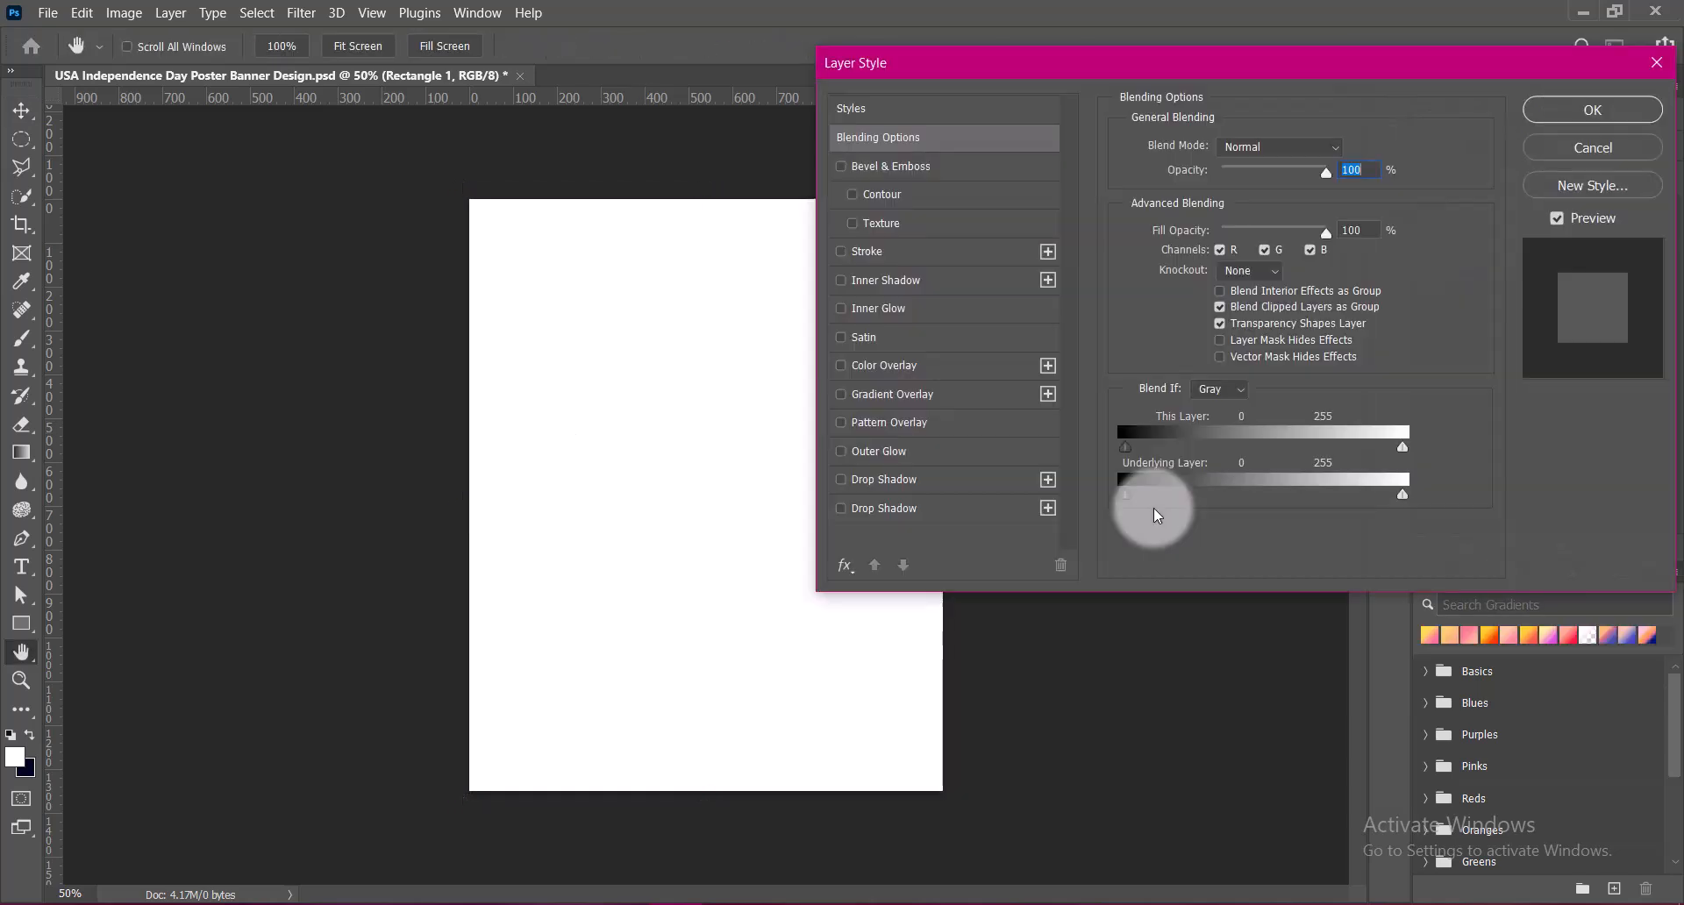
left_click(843, 398)
left_click(970, 402)
left_click(1246, 230)
left_click(1238, 259)
Try presets from the Blues gradient group and choose the one running from medium blue to pale lilac
left_click(1326, 200)
left_click(1146, 278)
left_click_drag(1351, 307, 1353, 273)
left_click(1146, 264)
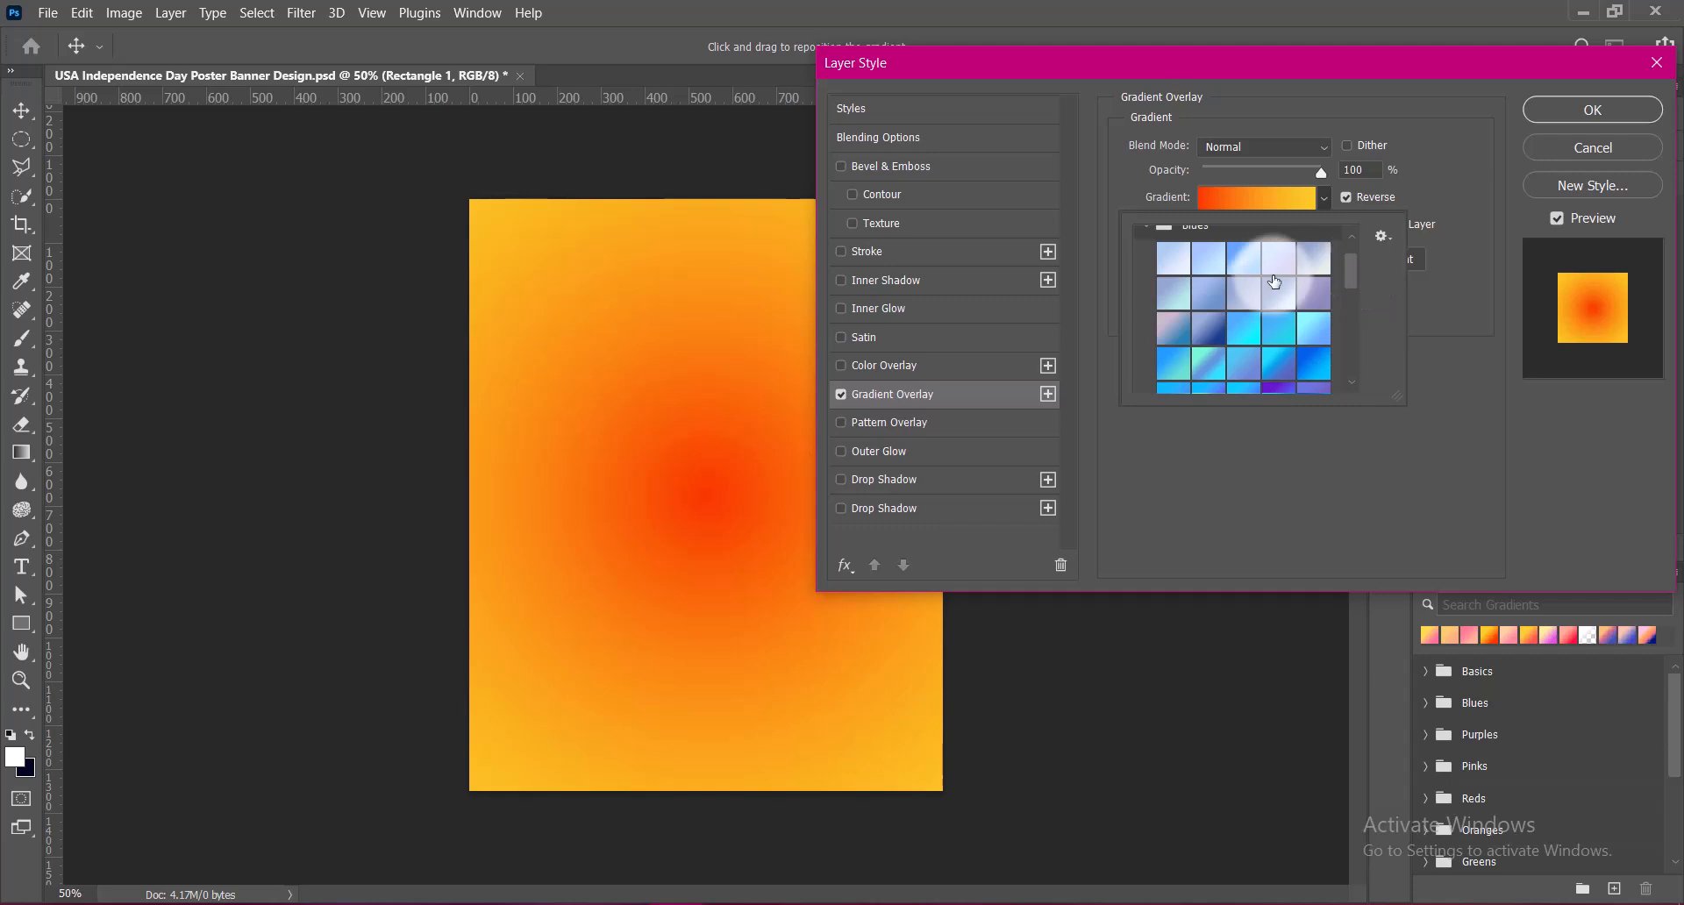
left_click(1316, 260)
left_click(1200, 331)
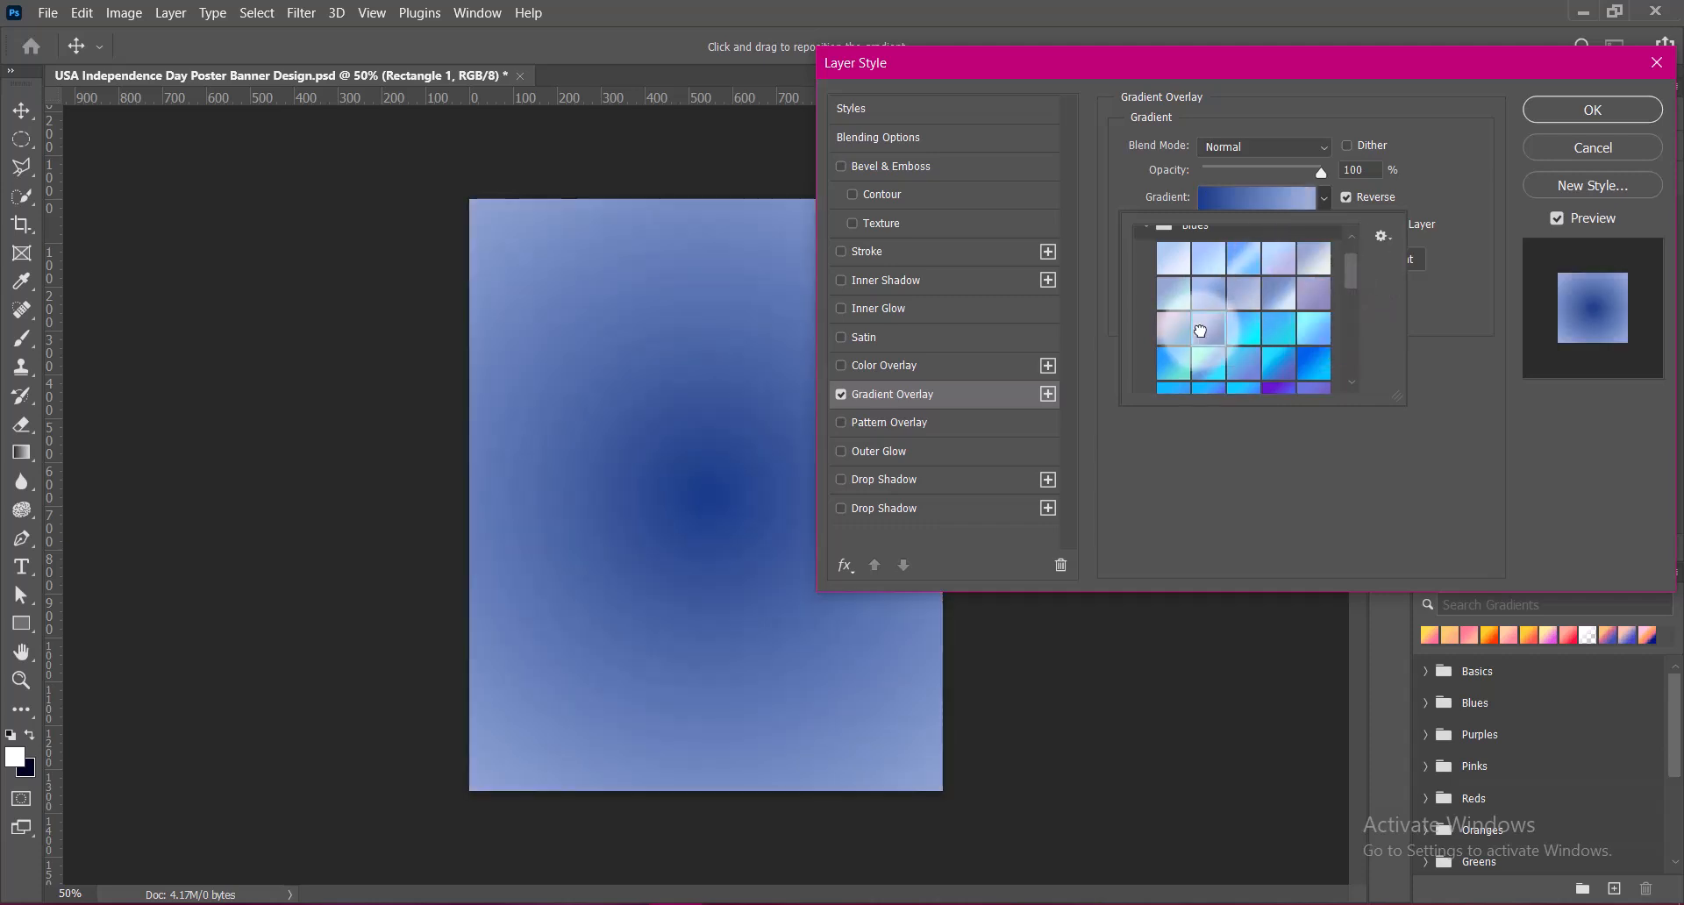
left_click_drag(1351, 272, 1353, 283)
left_click(1169, 290)
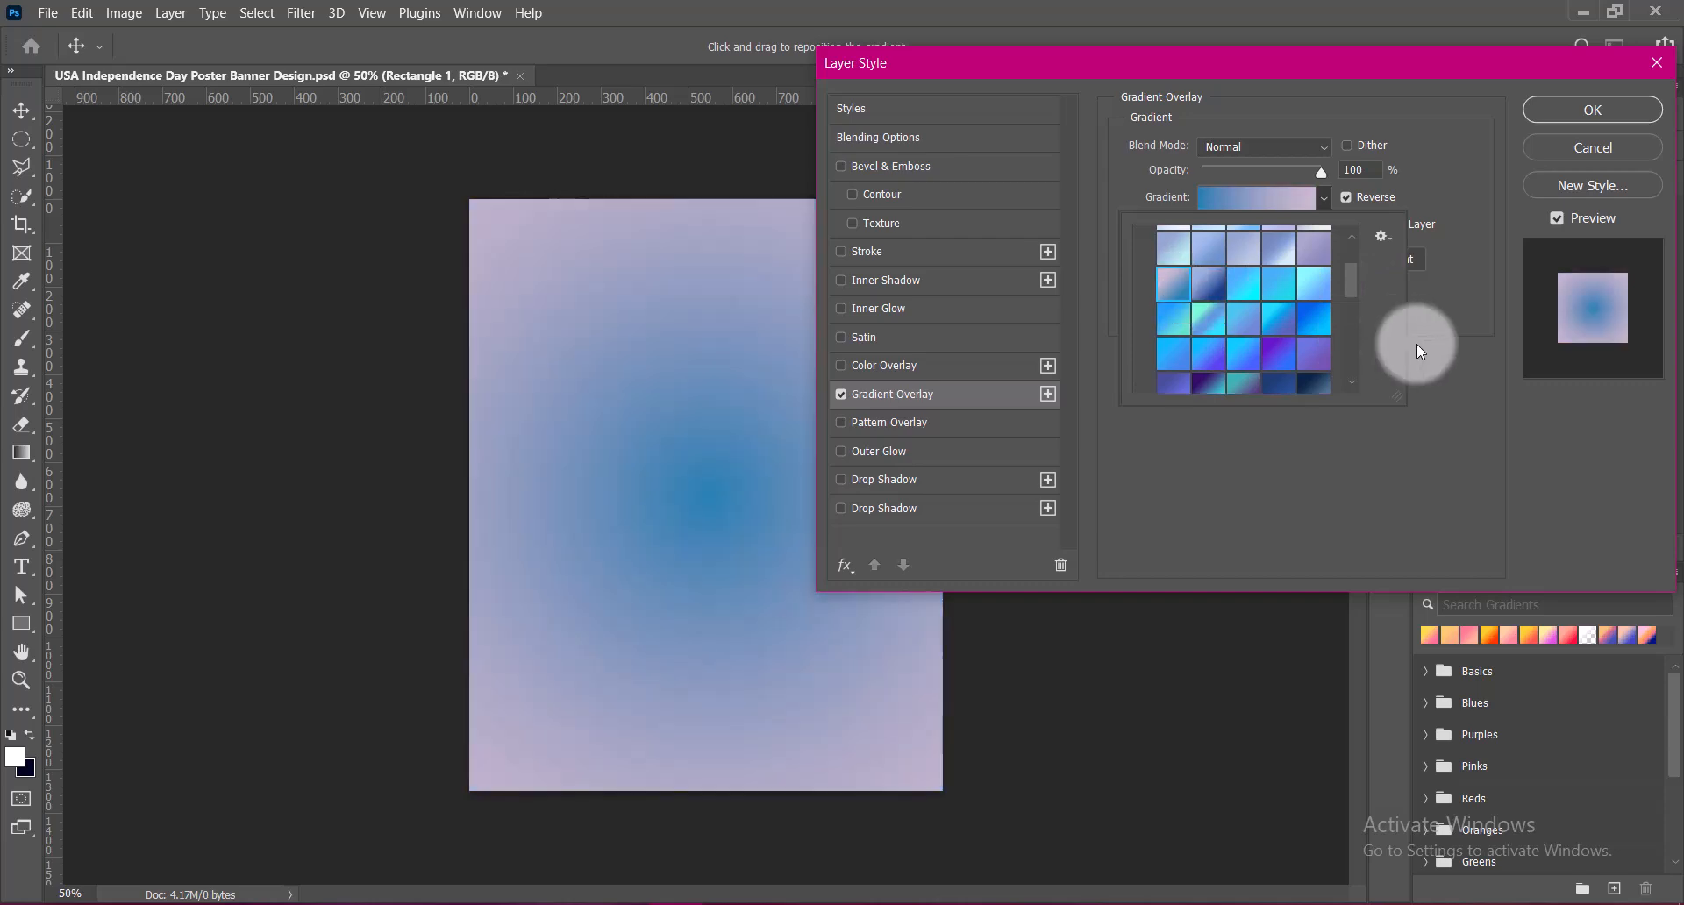
Turn off Reverse for the gradient overlay and set the gradient's first color stop to light pink #fec5c5
left_click(1408, 337)
left_click(1348, 199)
left_click(1262, 198)
double_click(1072, 656)
left_click_drag(1392, 578, 1413, 583)
left_click_drag(1136, 307, 1144, 305)
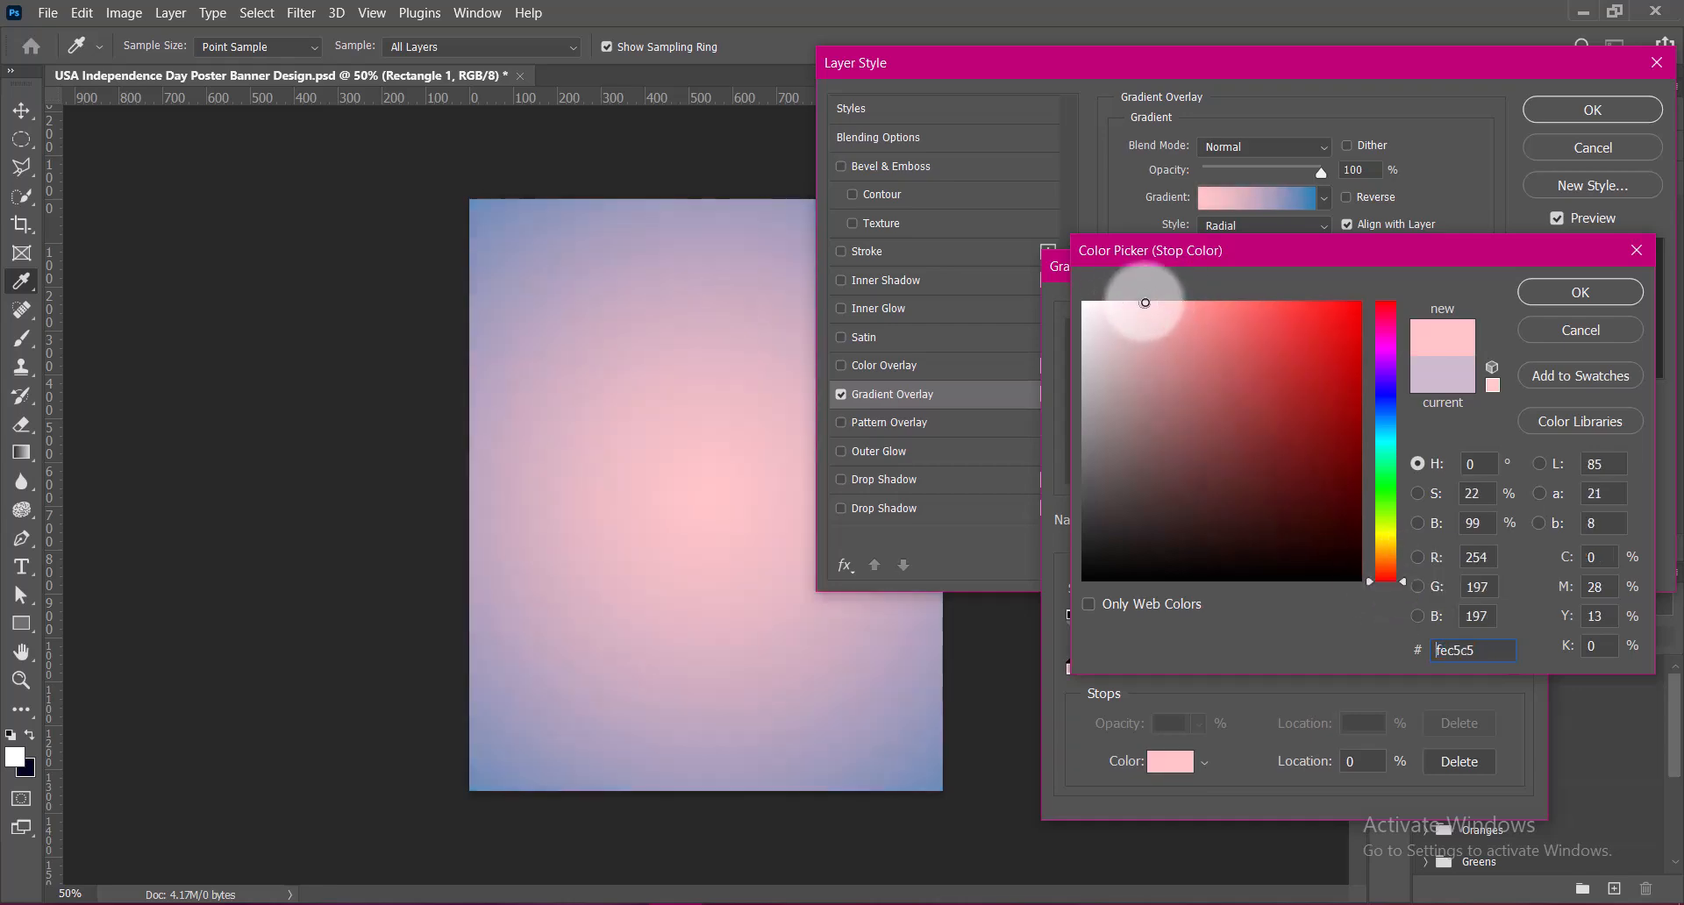
left_click(1580, 292)
Set the gradient's end color stop to blue #2539b3 and accept the edited gradient
double_click(1511, 671)
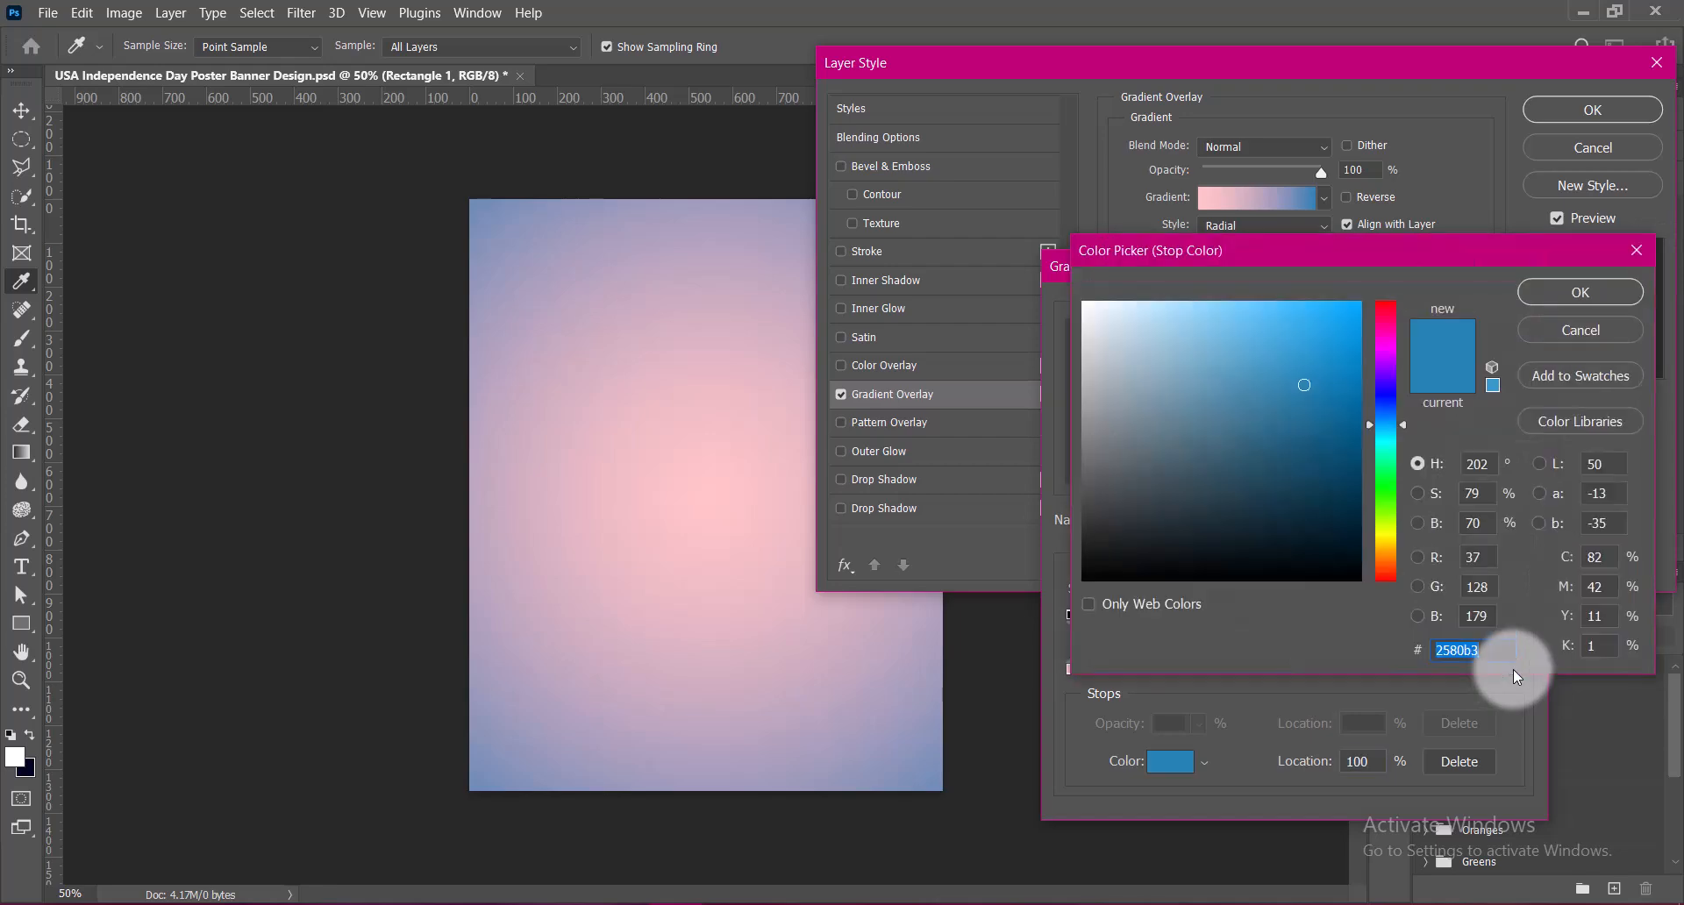
left_click(1381, 407)
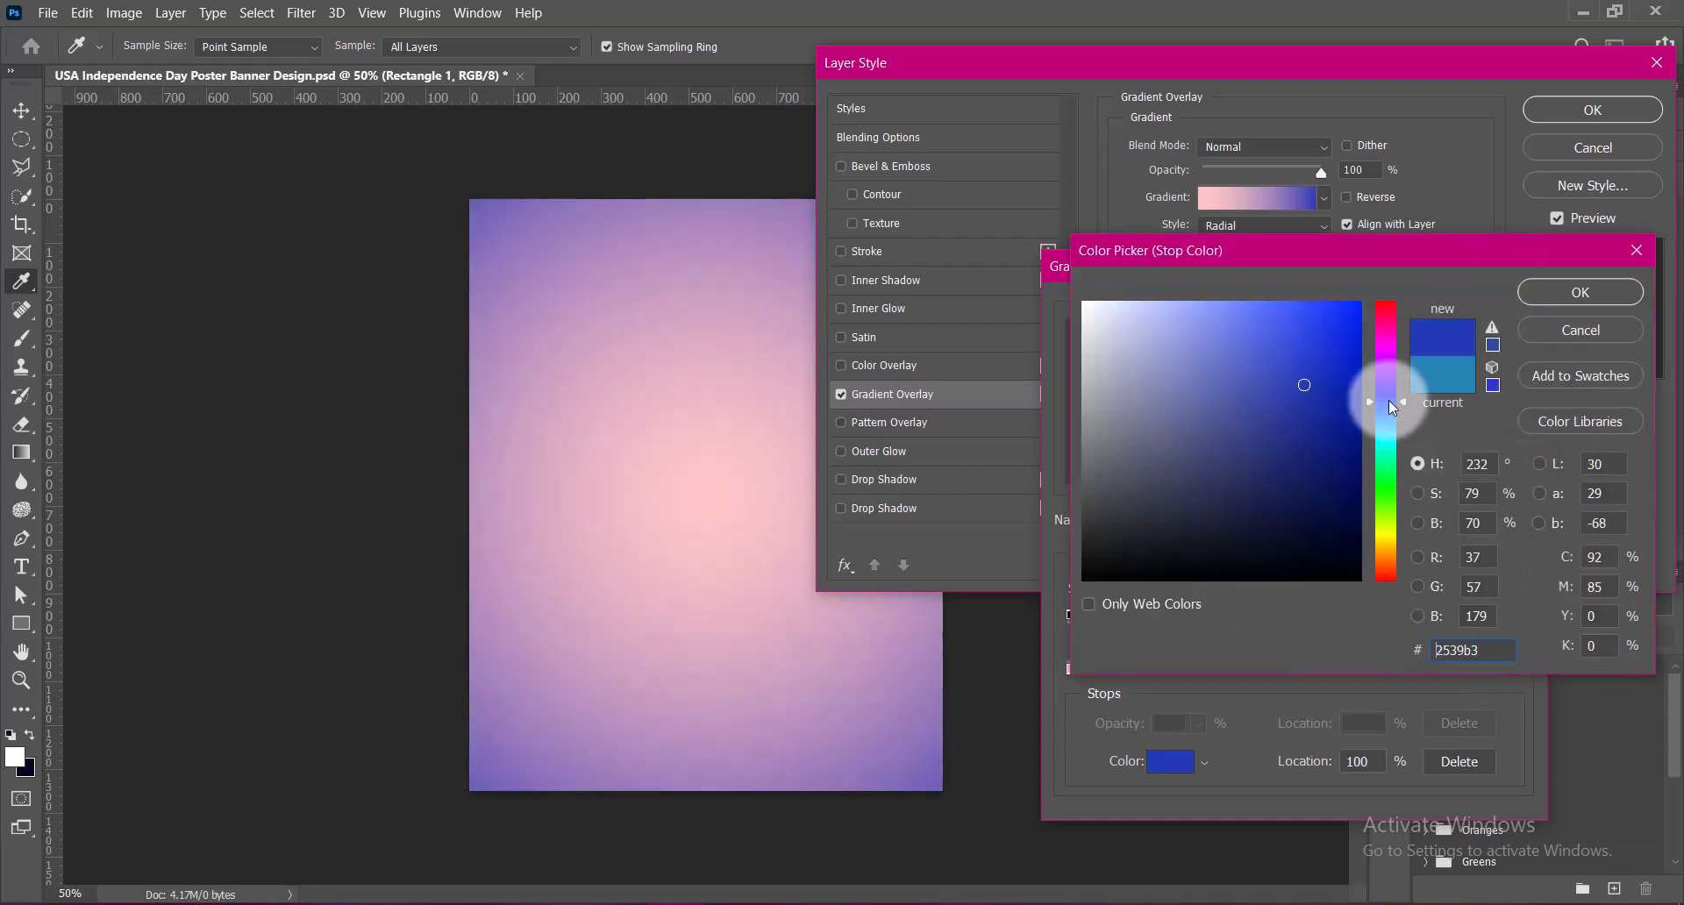
left_click(1574, 300)
left_click(1477, 320)
Set the gradient overlay's method to Classic and apply the layer style
left_click(1237, 317)
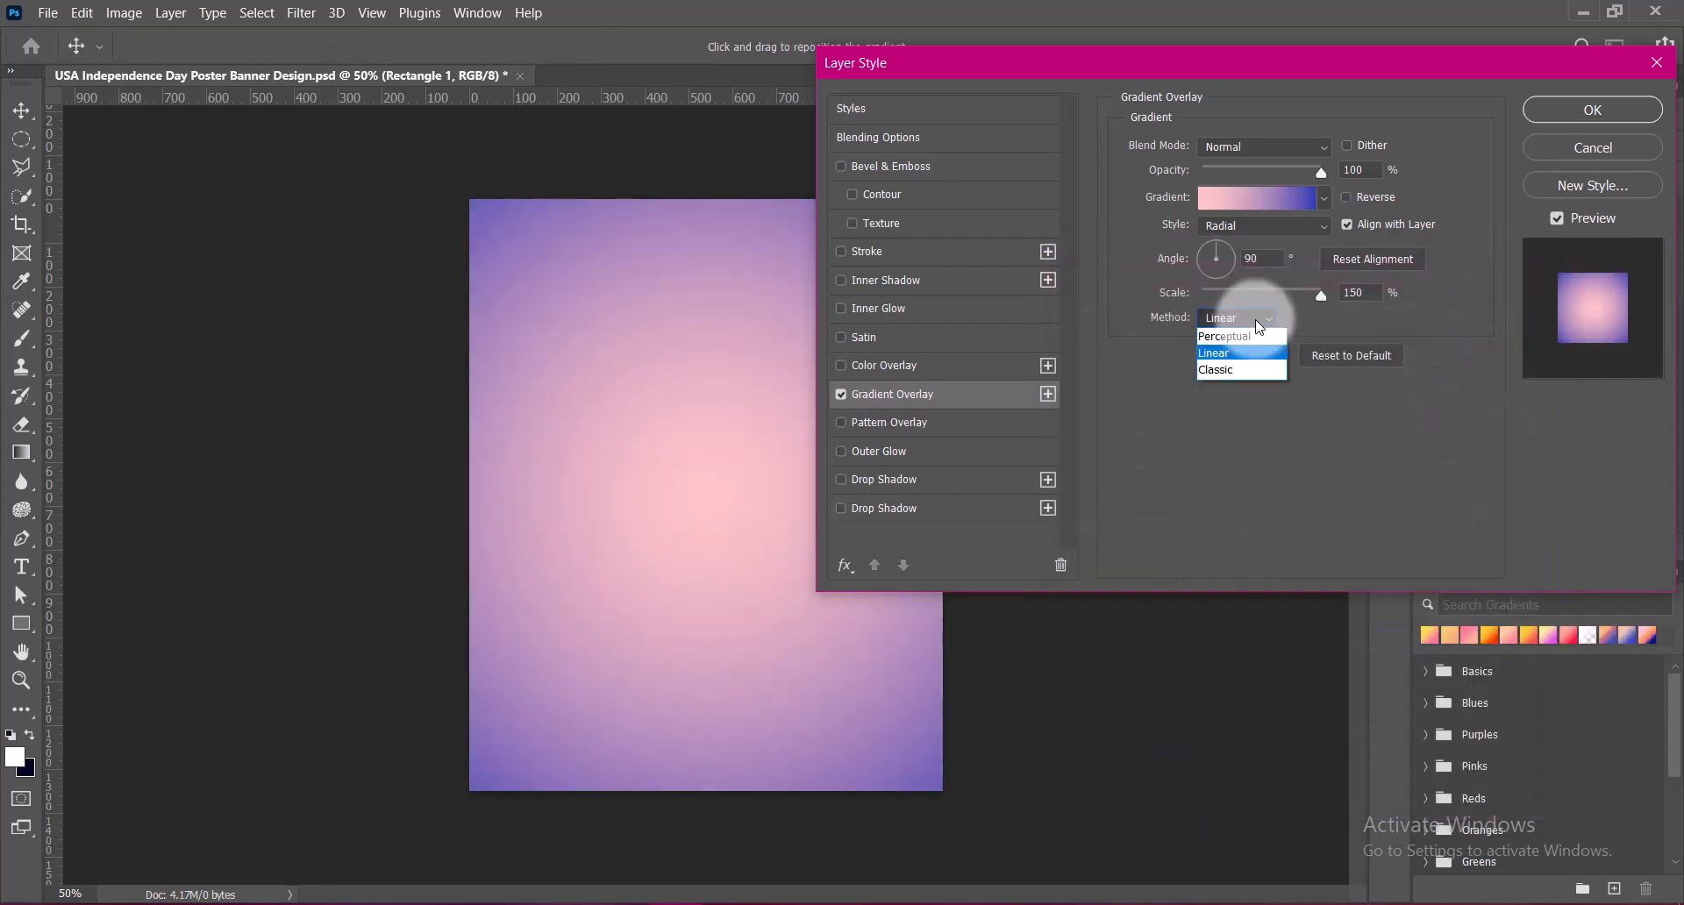
left_click(1244, 333)
left_click(1239, 368)
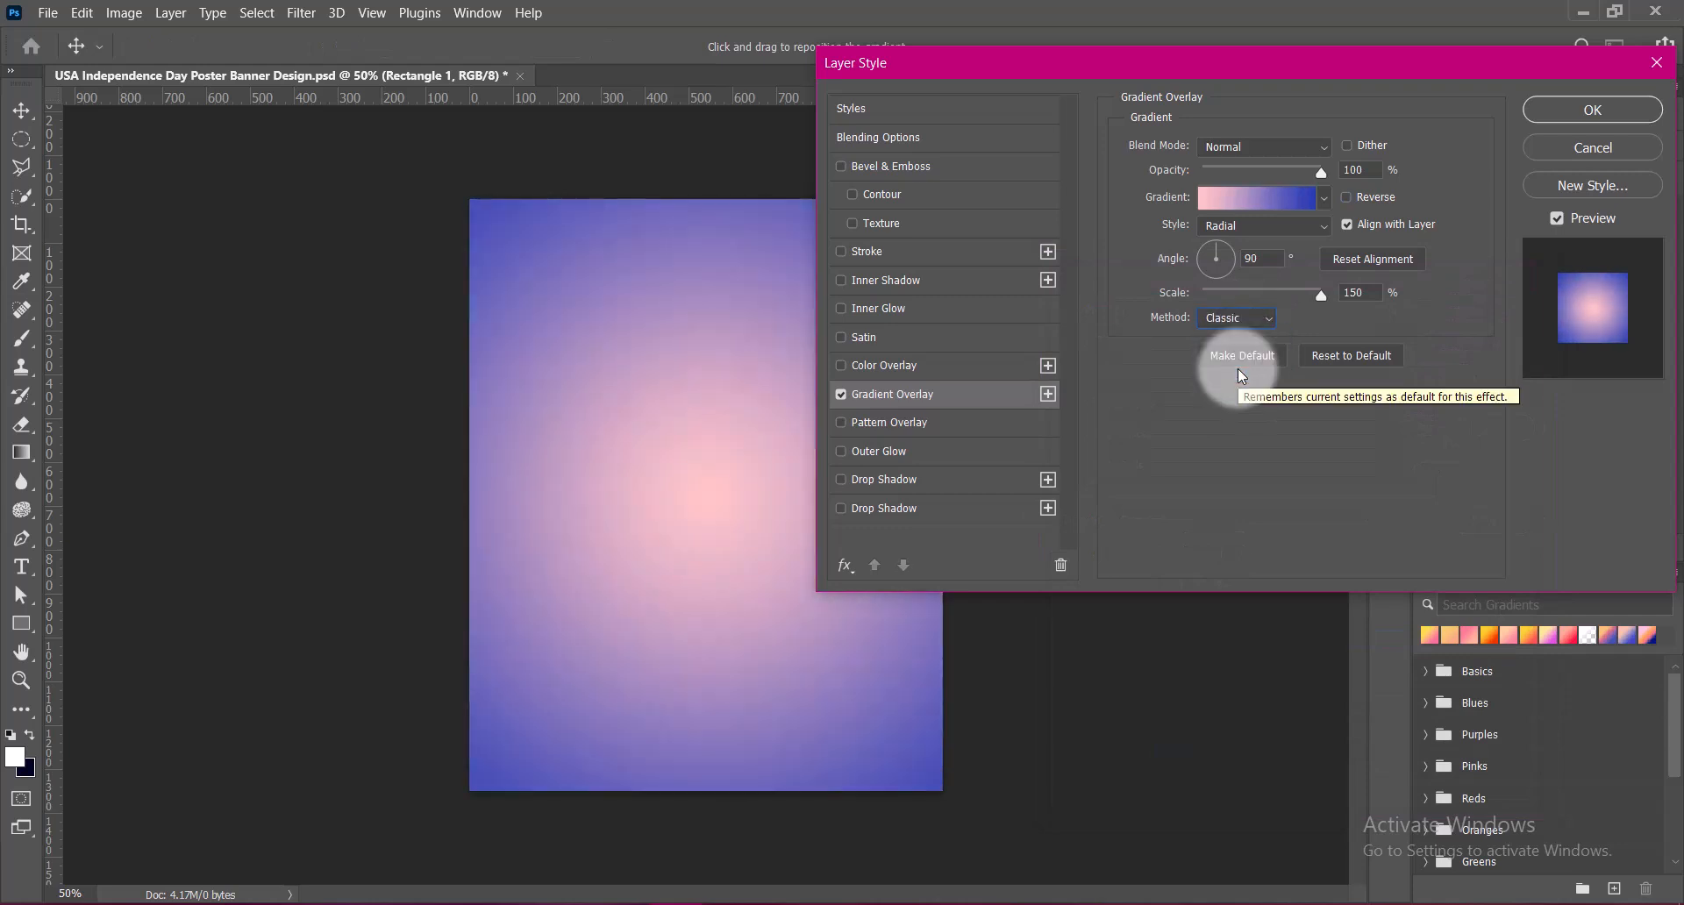
left_click(1566, 112)
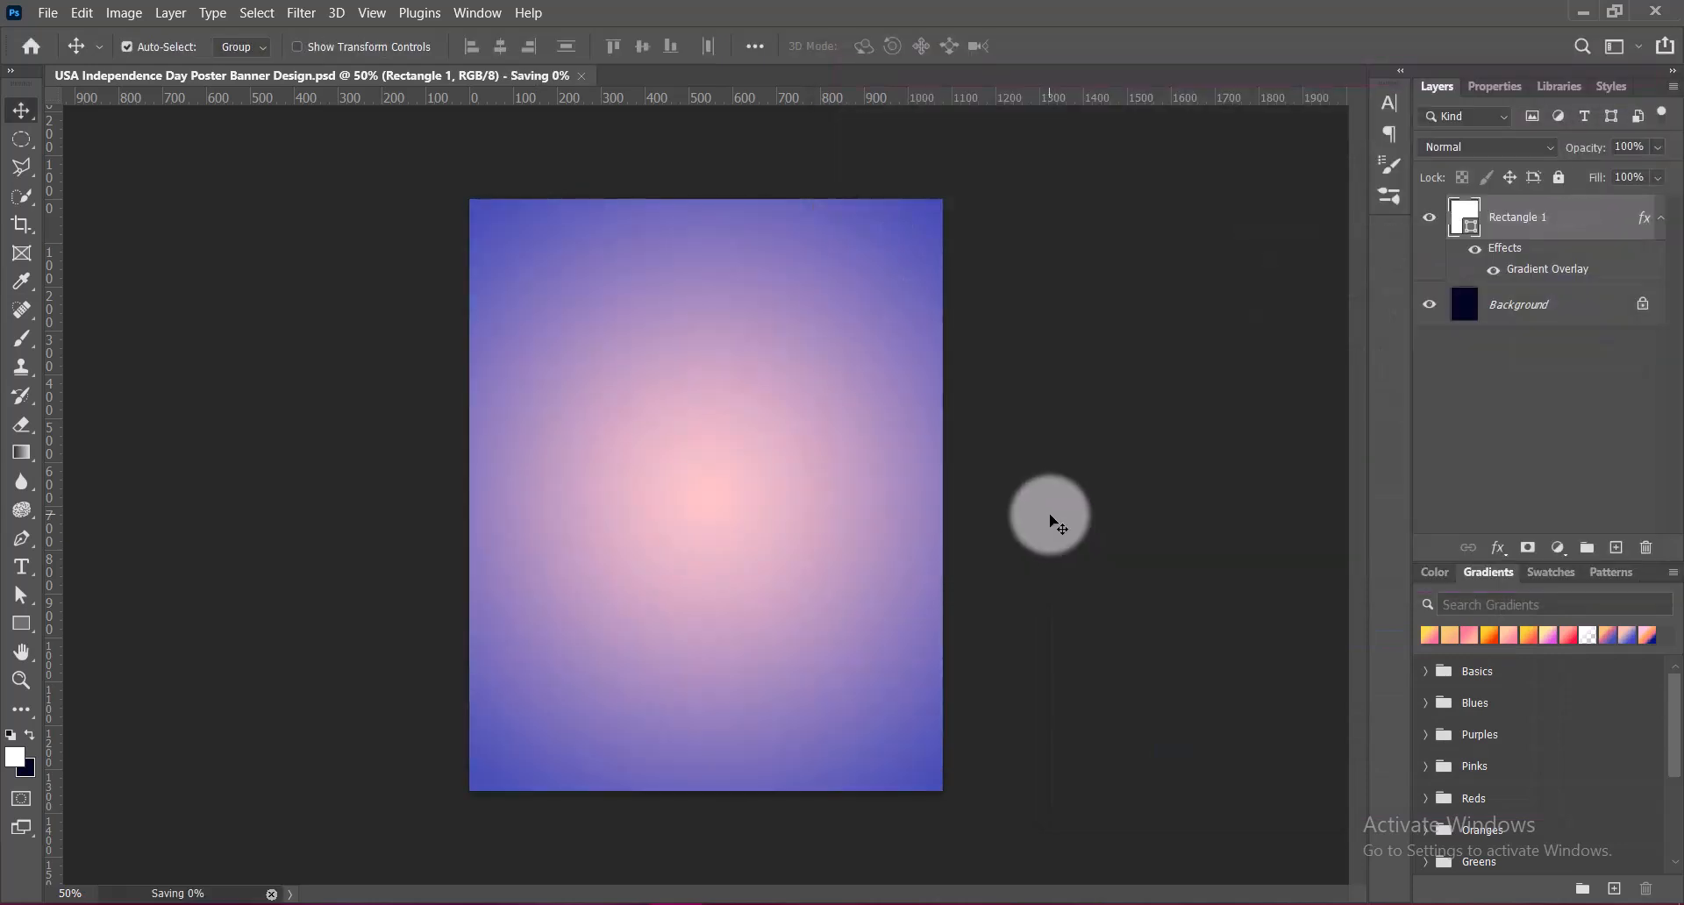
scroll(752, 507, "up", 2)
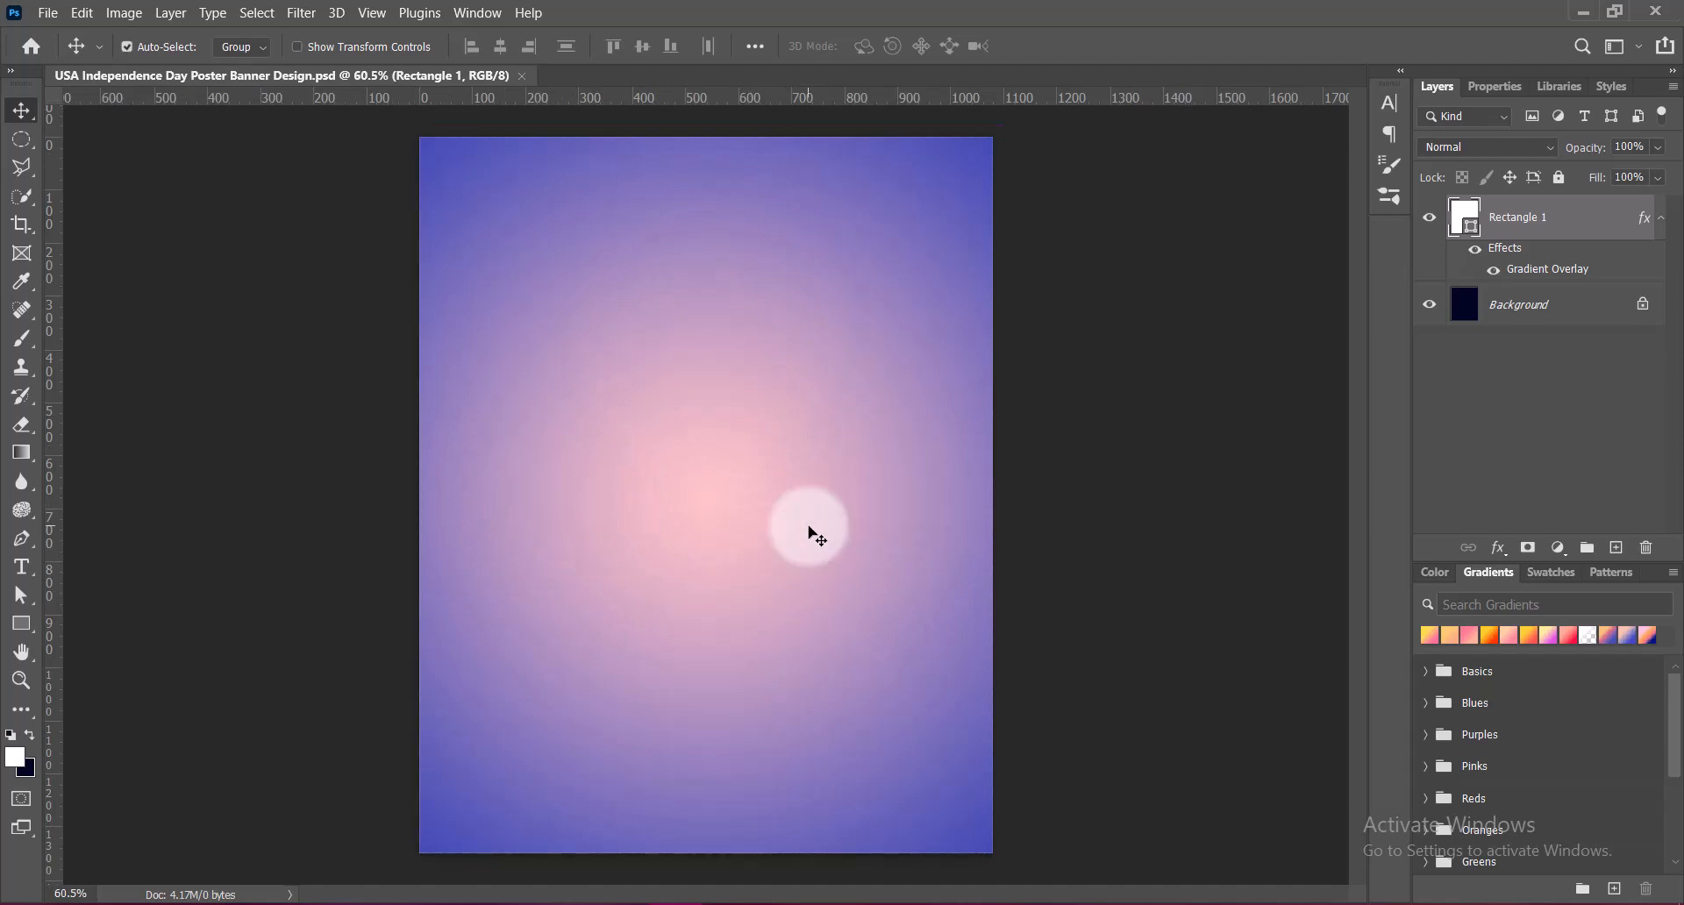
right_click(1463, 213)
left_click(1465, 219)
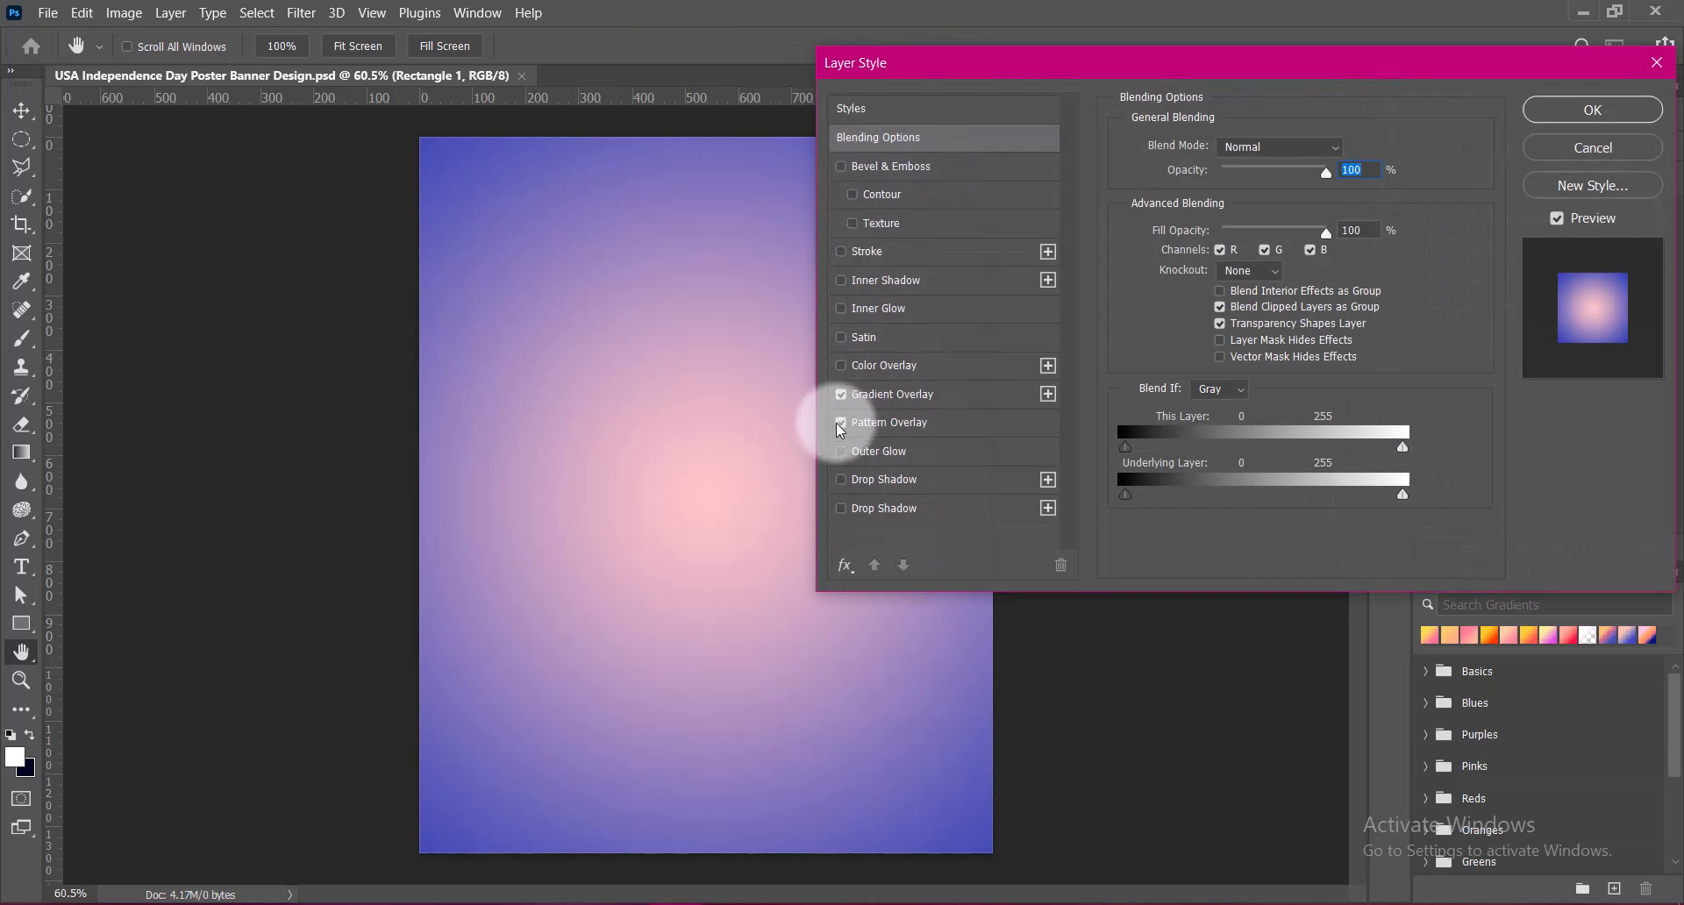
left_click(840, 422)
left_click(1242, 197)
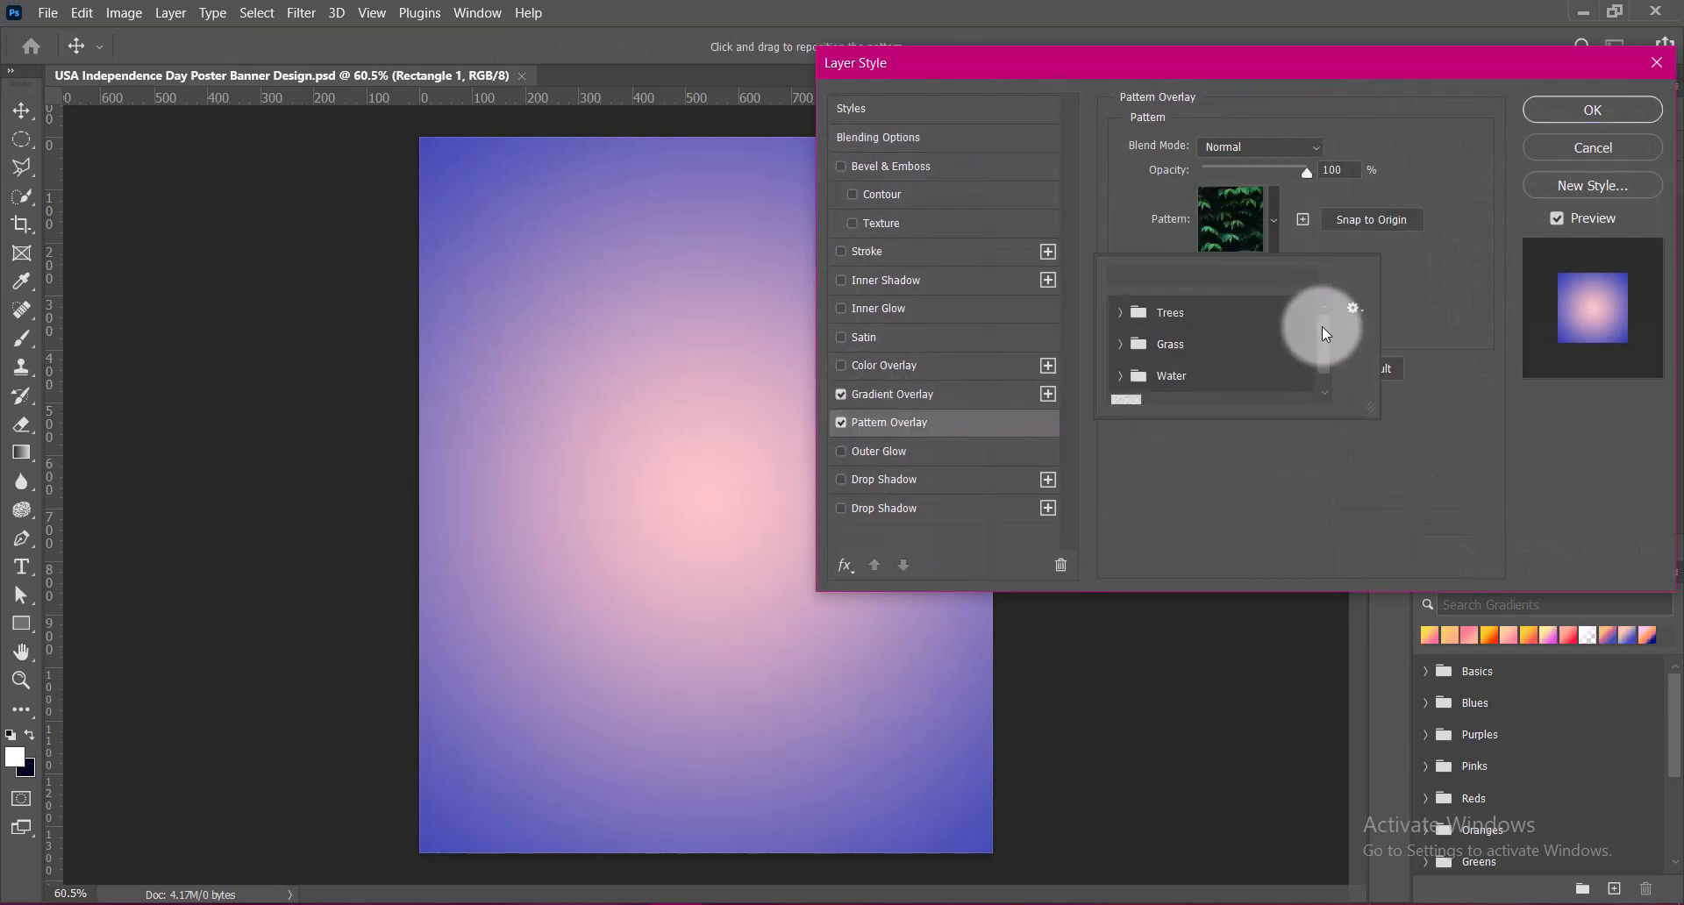
left_click_drag(1324, 336, 1324, 361)
left_click(1218, 354)
left_click(1148, 353)
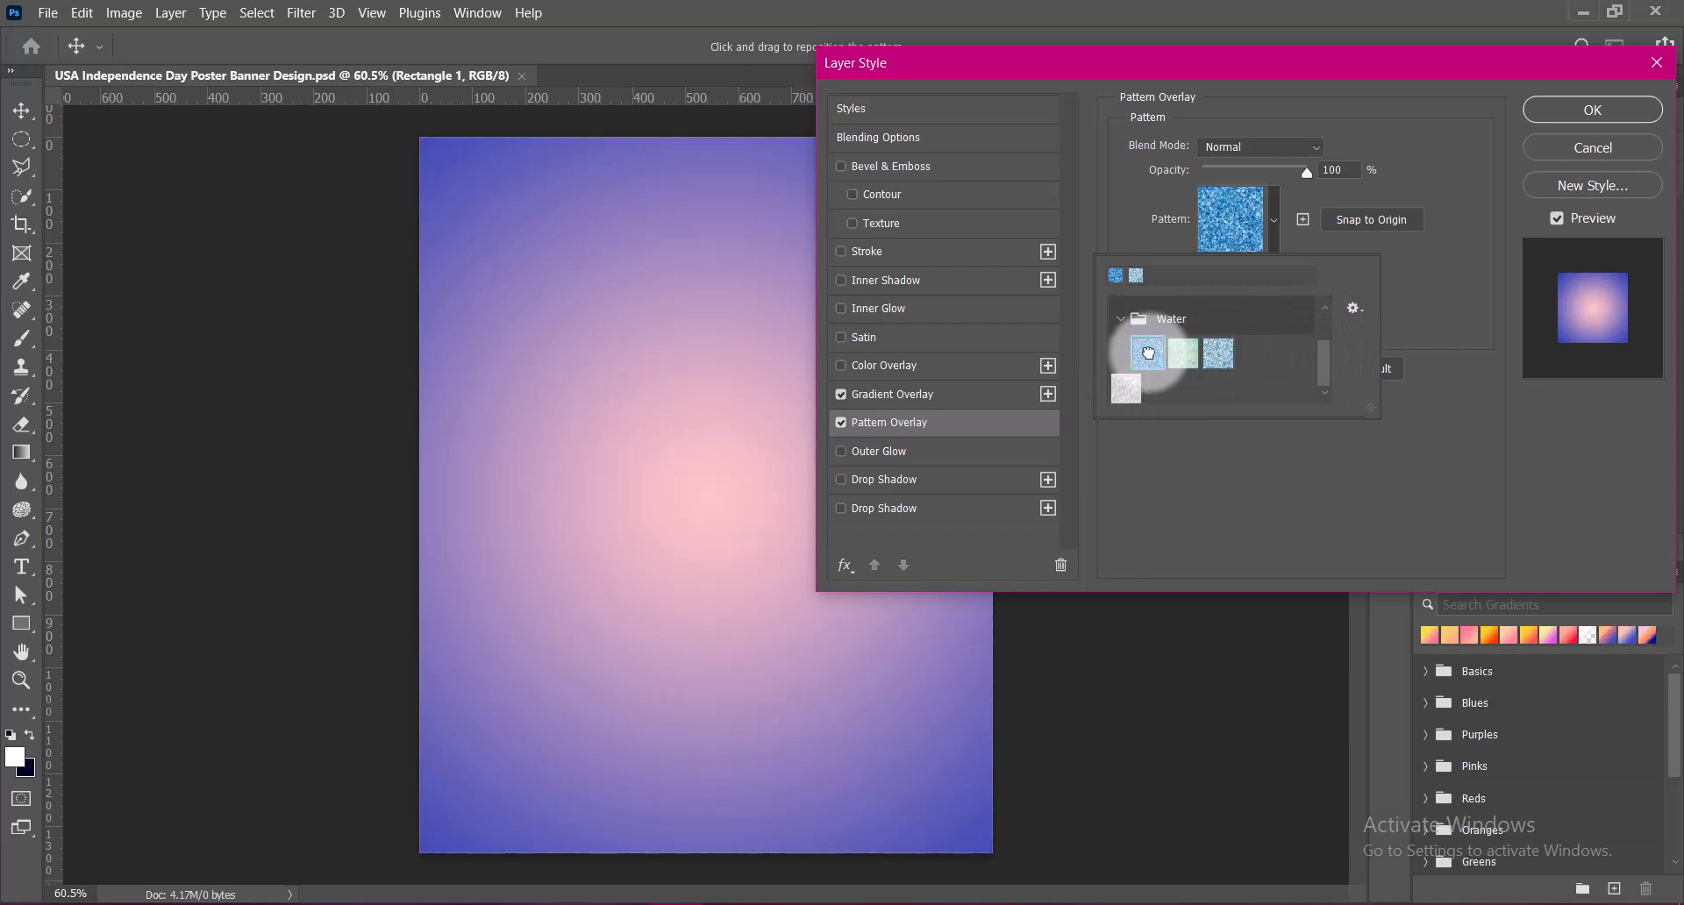
left_click(1216, 353)
left_click(1430, 321)
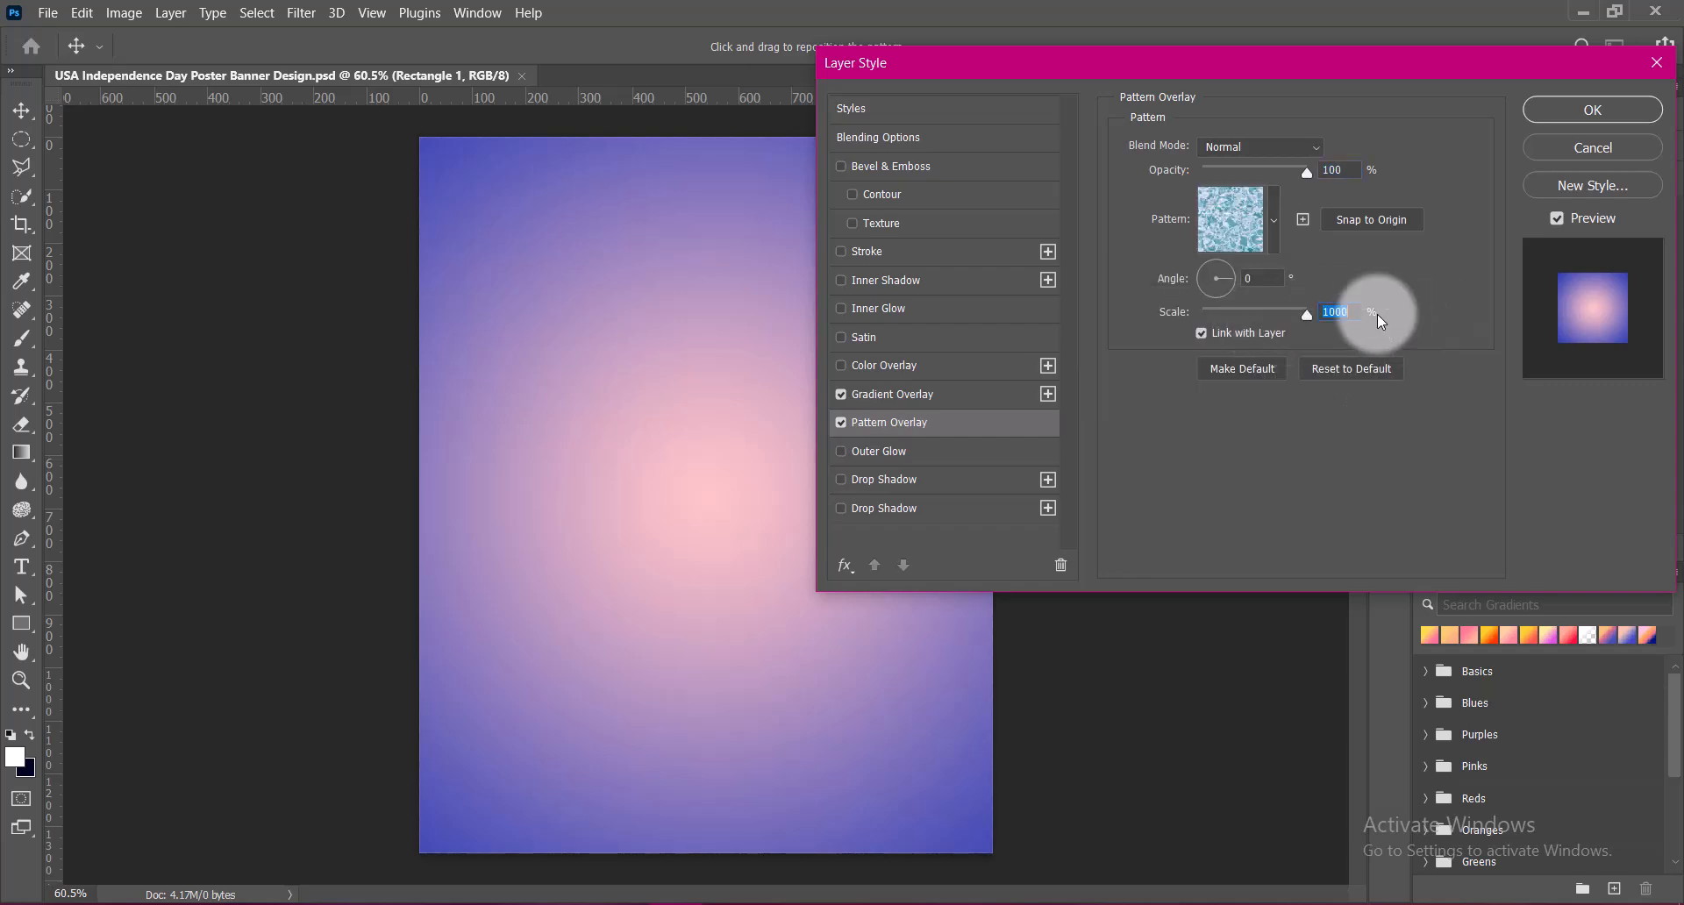
left_click(843, 422)
left_click(1558, 149)
double_click(1462, 218)
left_click(851, 194)
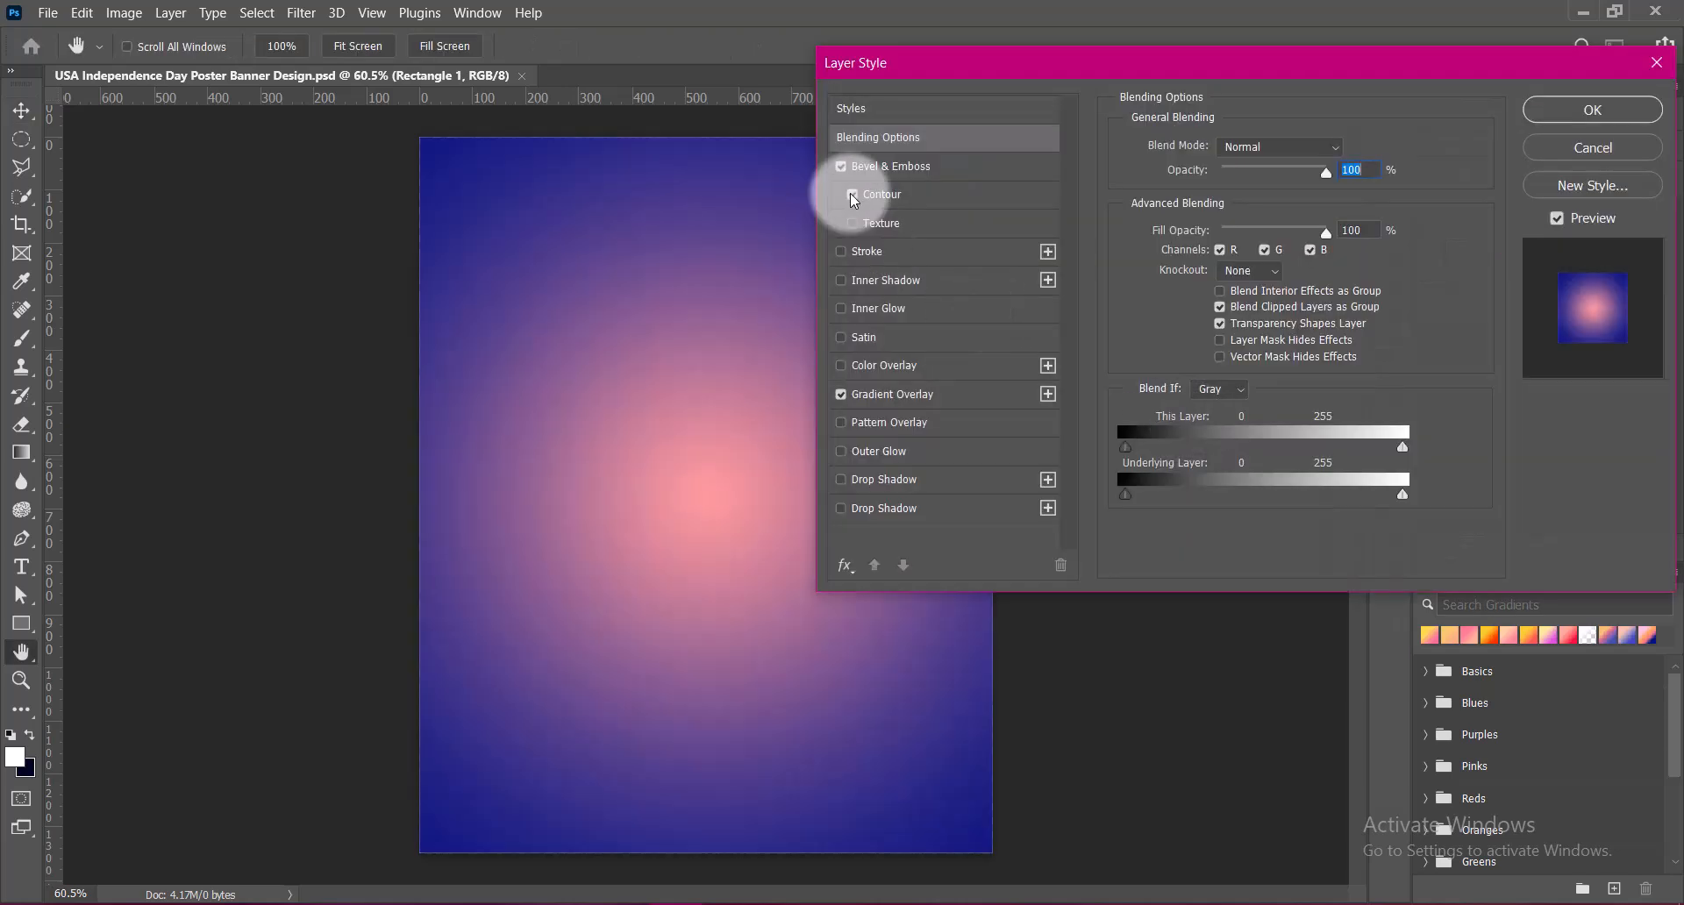
left_click(882, 193)
left_click(1216, 158)
left_click(1046, 244)
left_click(1290, 207)
left_click(1150, 209)
left_click(1115, 208)
left_click(1080, 244)
left_click(1153, 244)
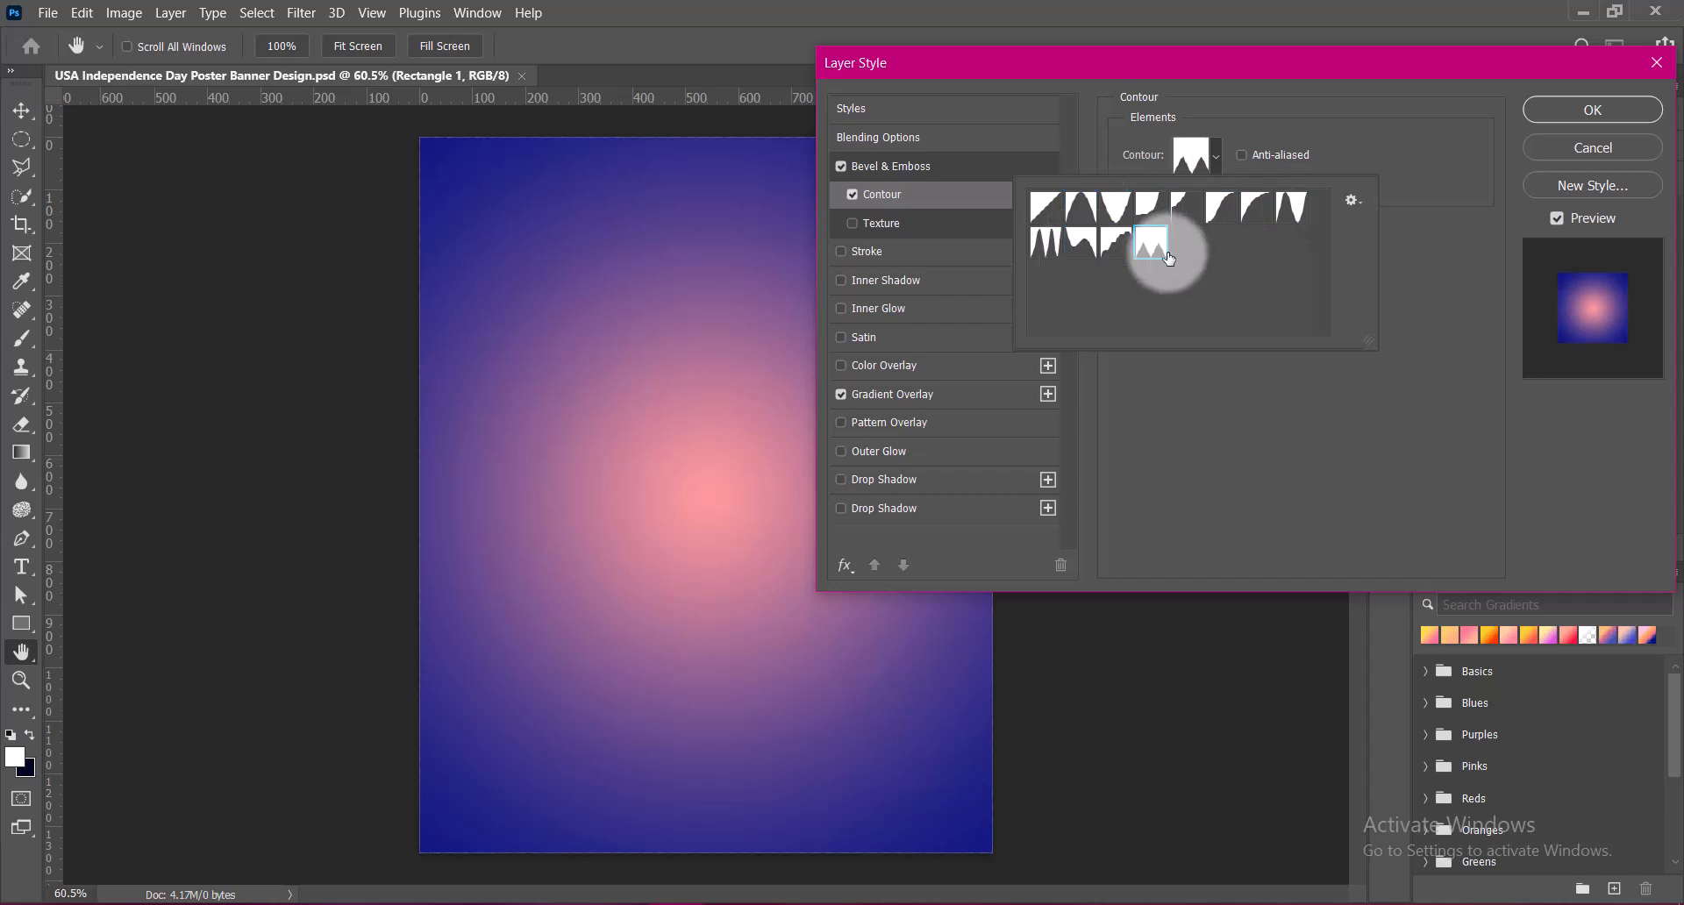
left_click(851, 193)
left_click(851, 193)
left_click(842, 166)
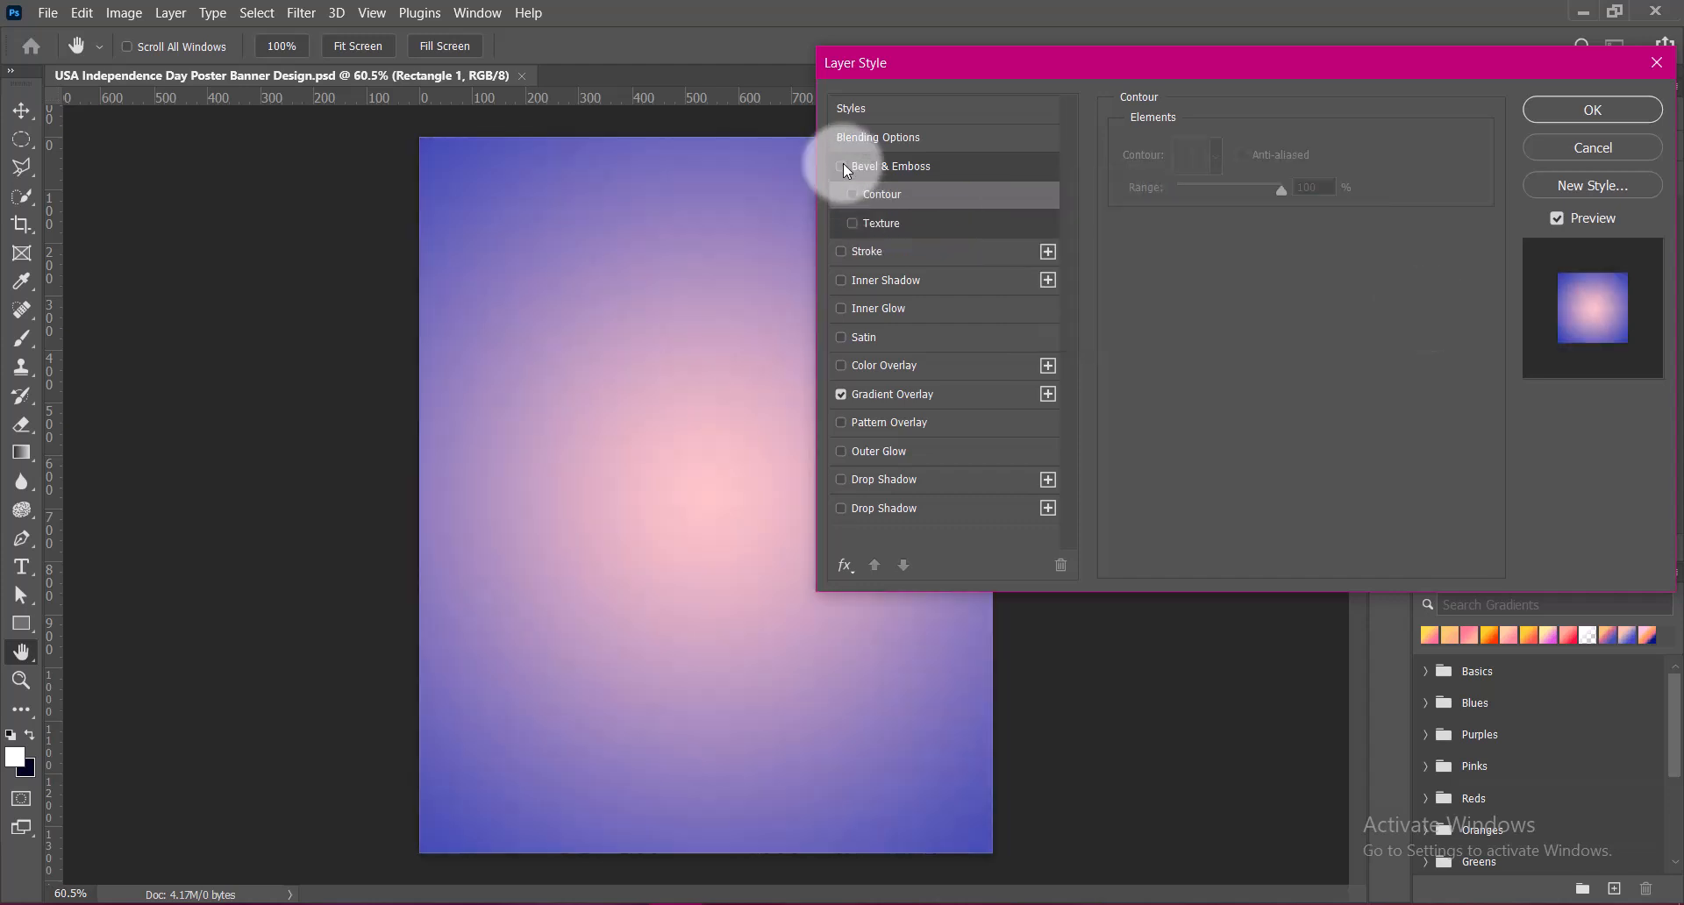
Enable a Bevel & Emboss texture on the rectangle using the third Water pattern, with a depth of 99%
left_click(854, 224)
left_click(893, 223)
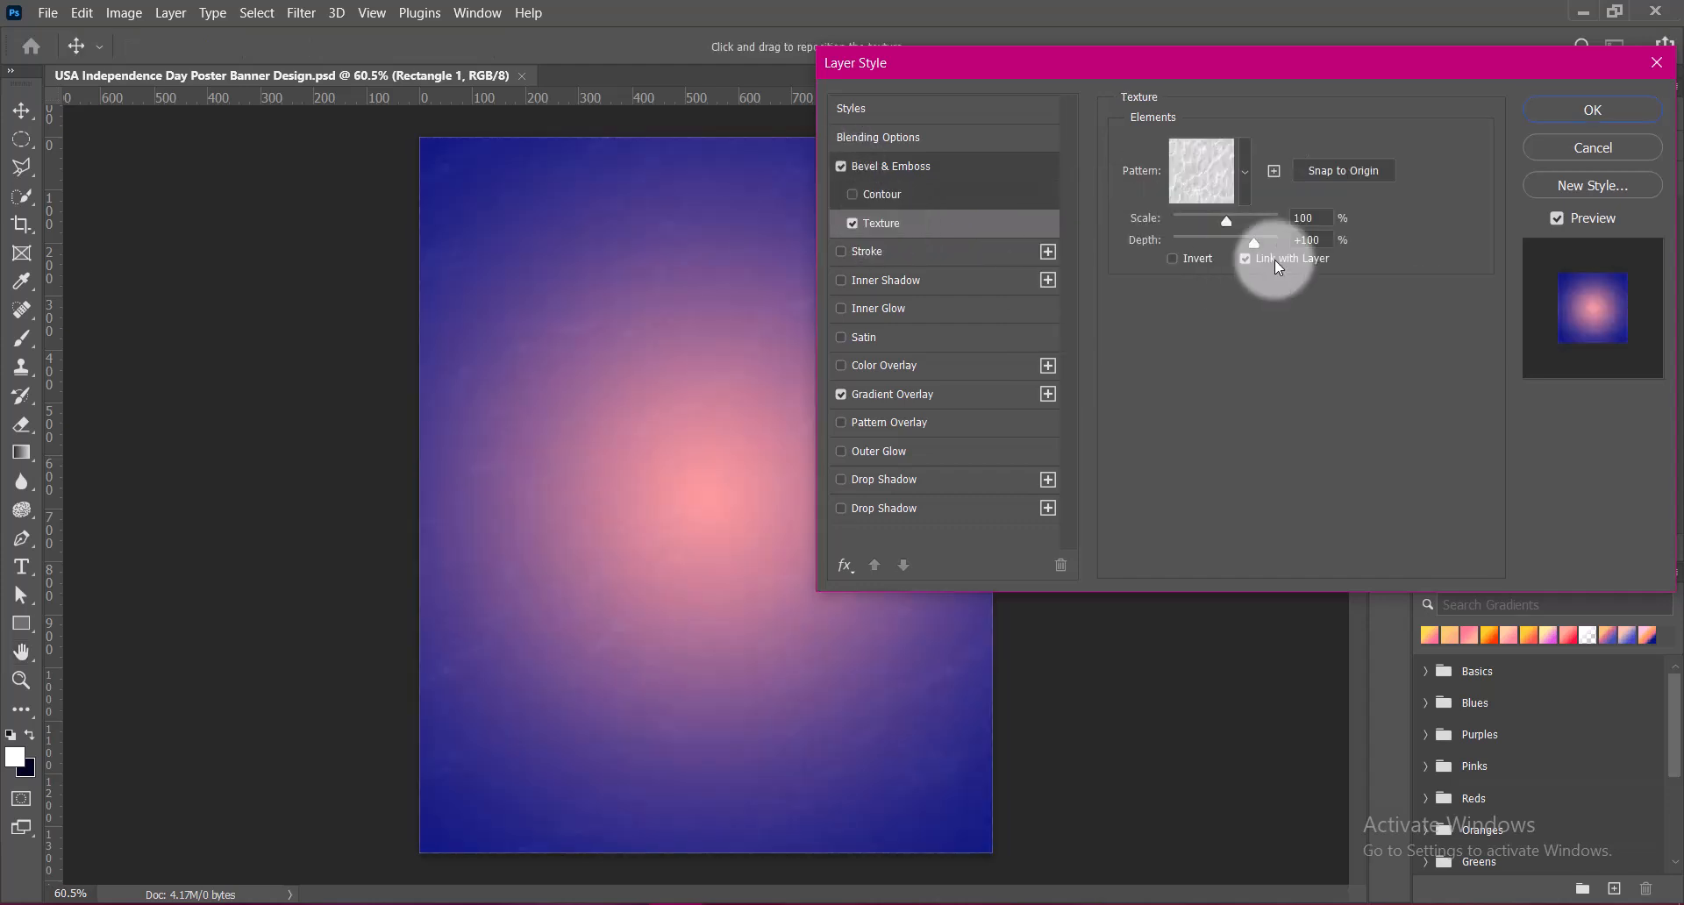
left_click(1228, 189)
left_click(1191, 304)
left_click(1193, 303)
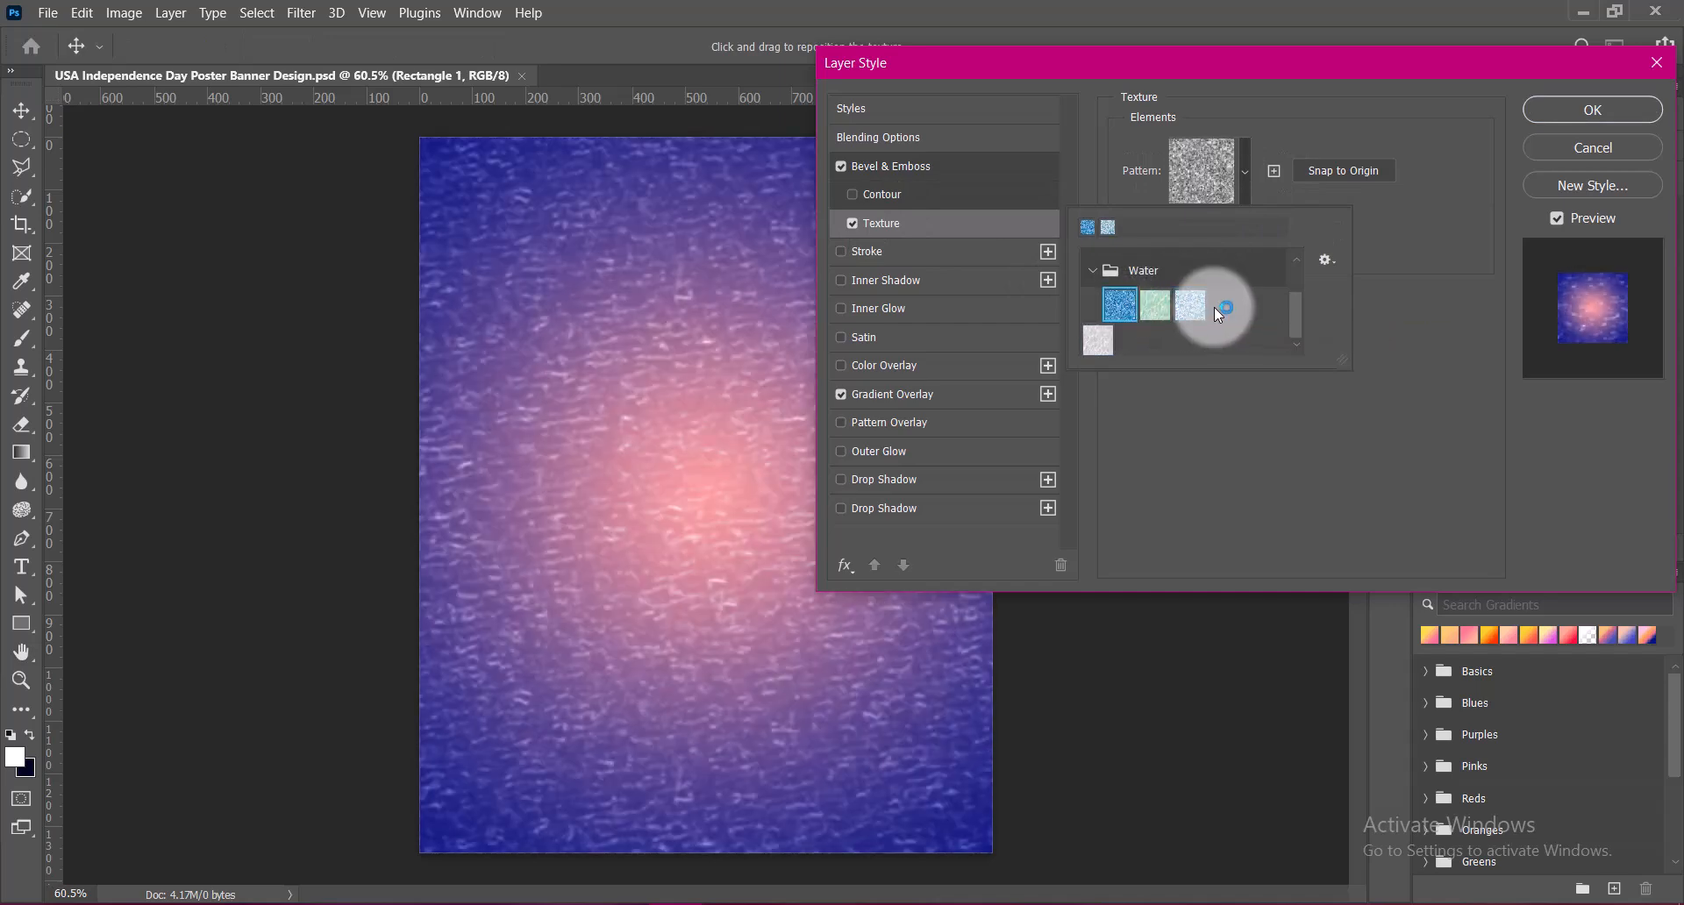
left_click(1376, 314)
mouse_move(1256, 244)
left_mouse_down()
mouse_move(1271, 246)
mouse_move(1255, 244)
left_mouse_up()
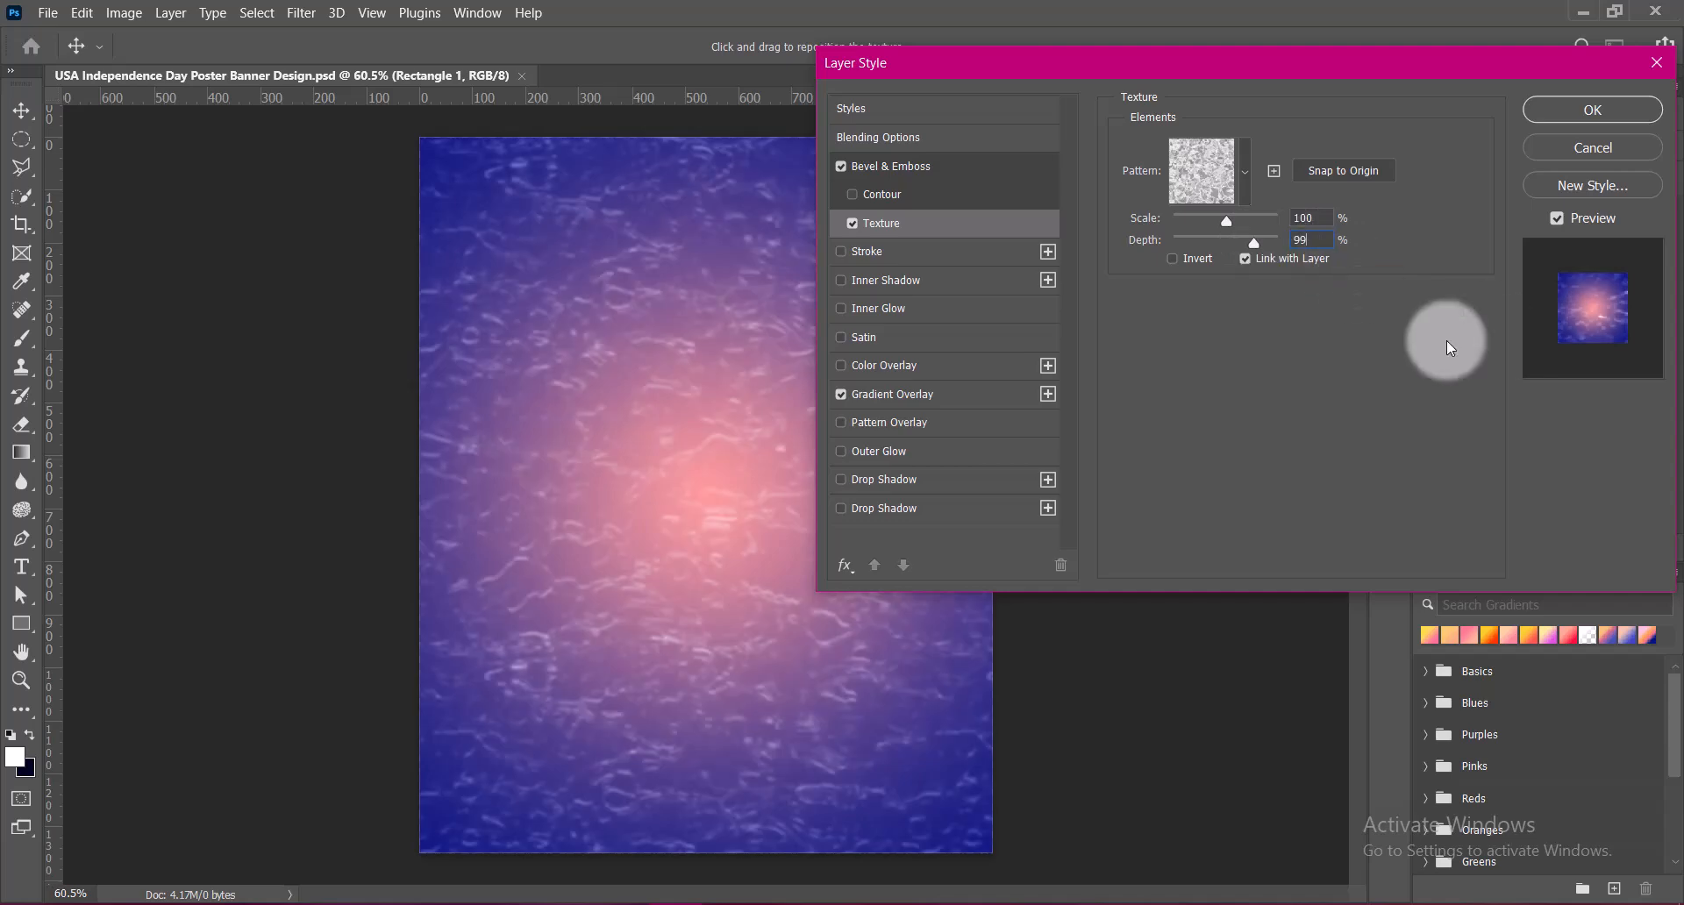
Keep the Bevel & Emboss highlight color white and set the highlight mode to Hard Light
left_click(929, 167)
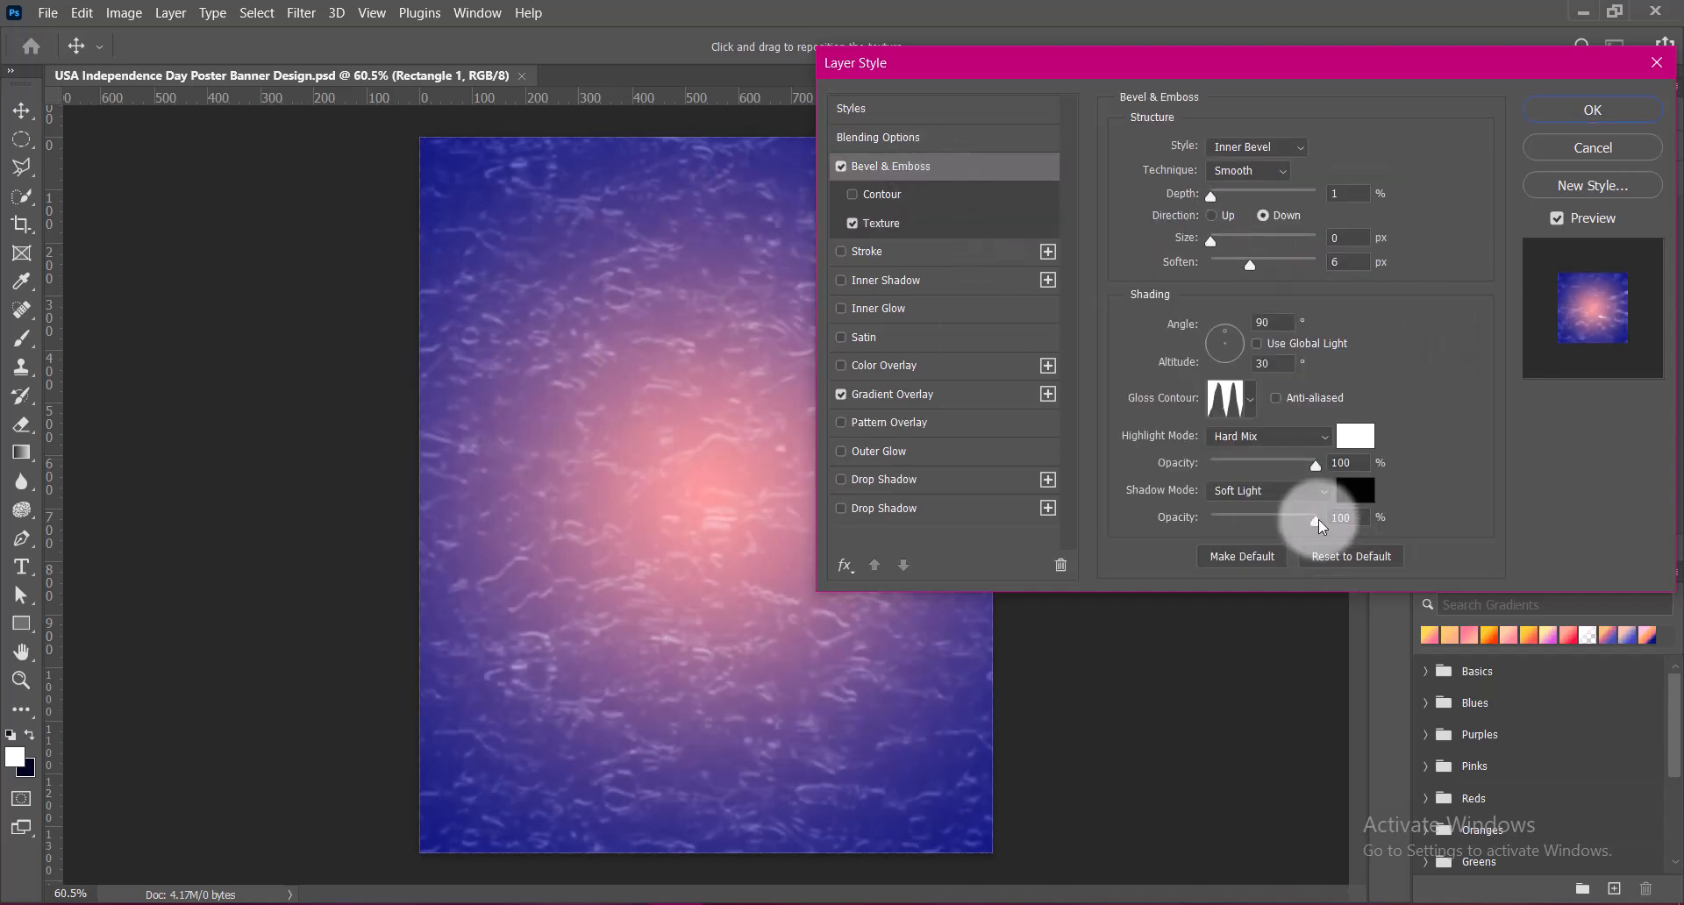
left_click(1355, 436)
left_click(1578, 293)
left_click(1323, 441)
left_click(1246, 650)
Set the bevel's Soften to 2 px and its shadow opacity to 100%
left_click_drag(1318, 523, 1259, 520)
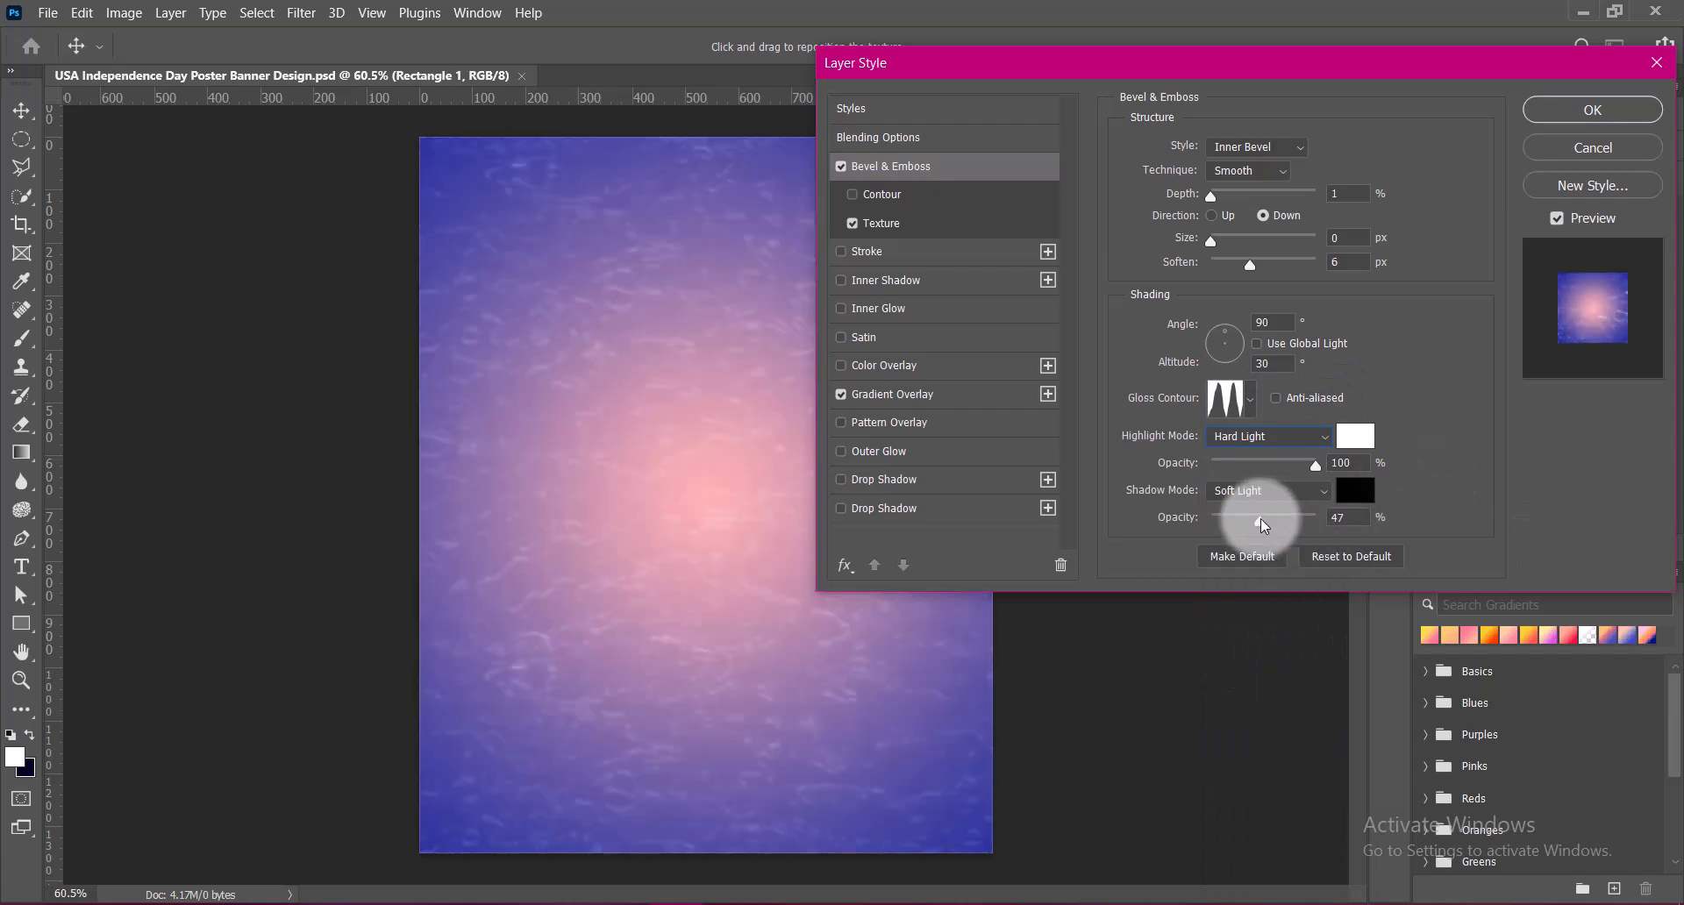
left_click_drag(1340, 264, 1274, 266)
type("2")
left_click_drag(1259, 520, 1374, 522)
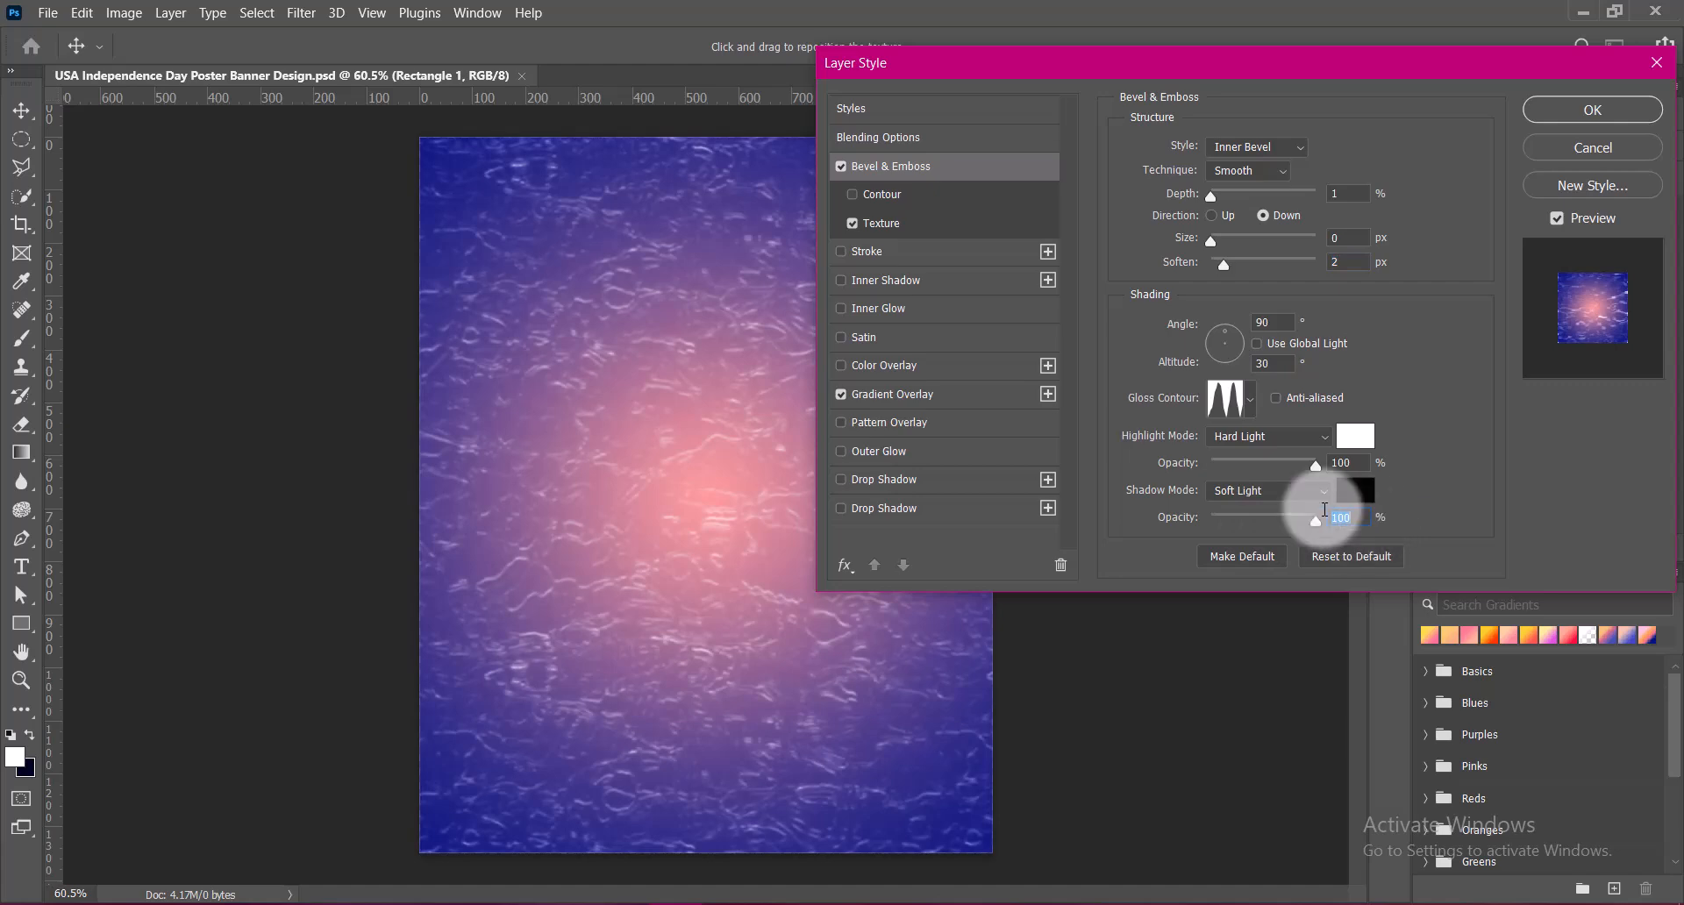
Compare the gloss contour presets for the bevel and choose the last, jagged one
left_click(1251, 400)
left_click(1186, 483)
left_click(1320, 447)
left_click(1080, 485)
left_click(1150, 483)
left_click(1154, 458)
left_click(1116, 484)
left_click(1150, 483)
left_click(1184, 489)
left_click(1289, 449)
left_click(1322, 449)
left_click(1184, 483)
left_click(1439, 472)
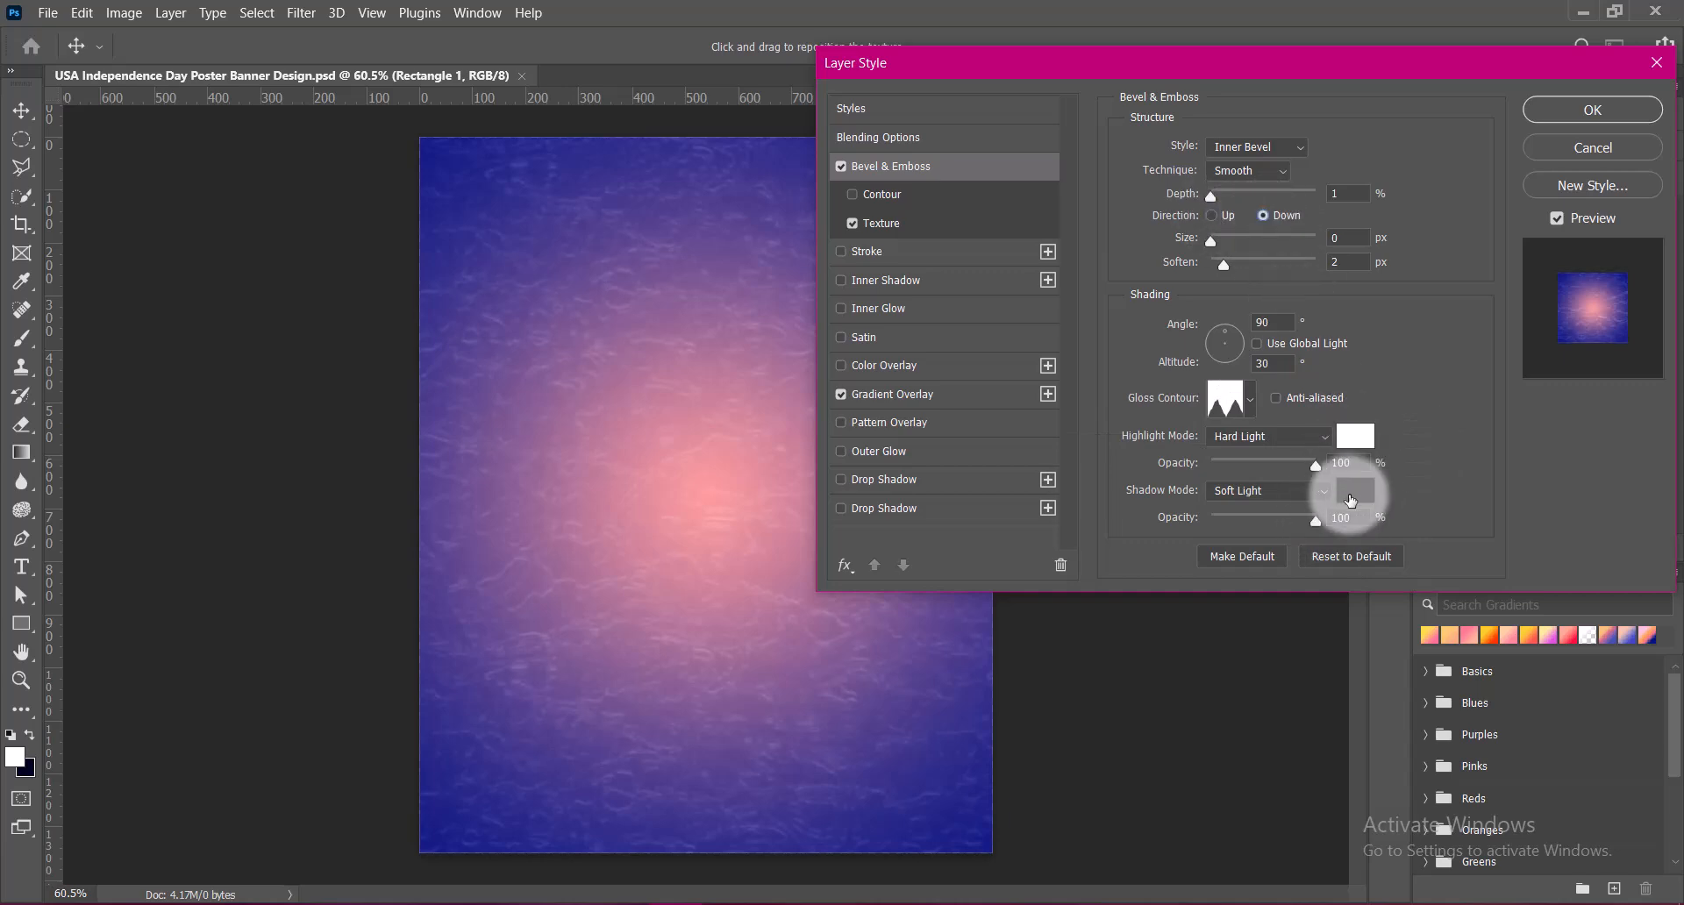
Try several shades for the Bevel & Emboss shadow color and set it to a dark navy blue
left_click(1356, 491)
left_click(1387, 425)
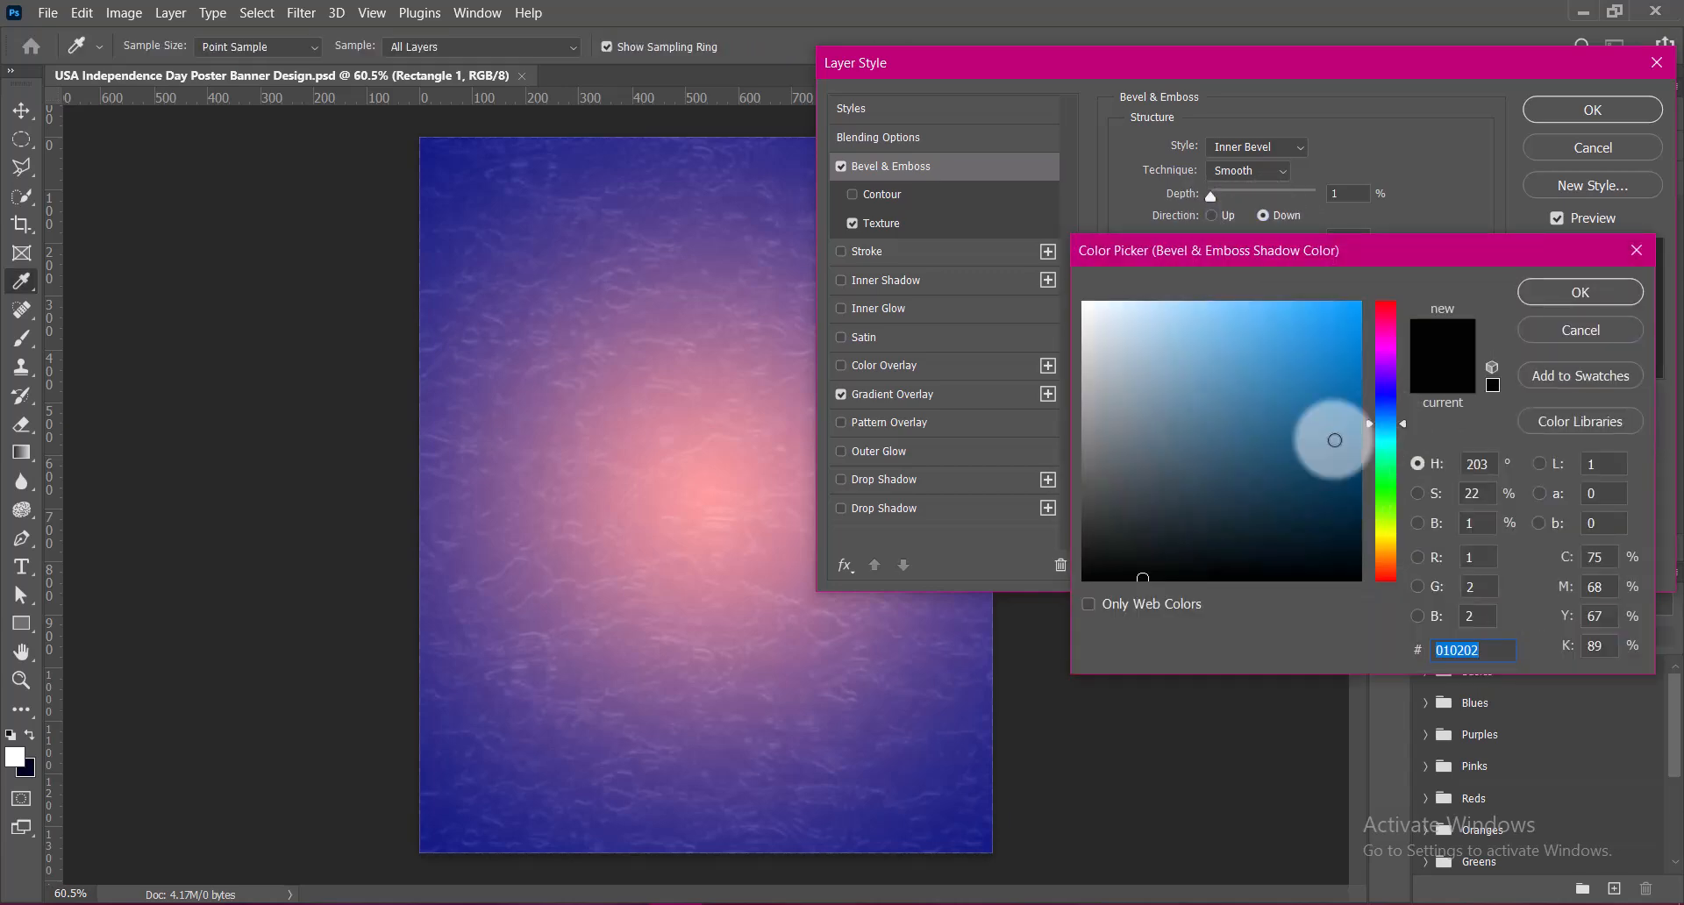
left_click(1339, 470)
left_click(1355, 506)
left_click(1182, 494)
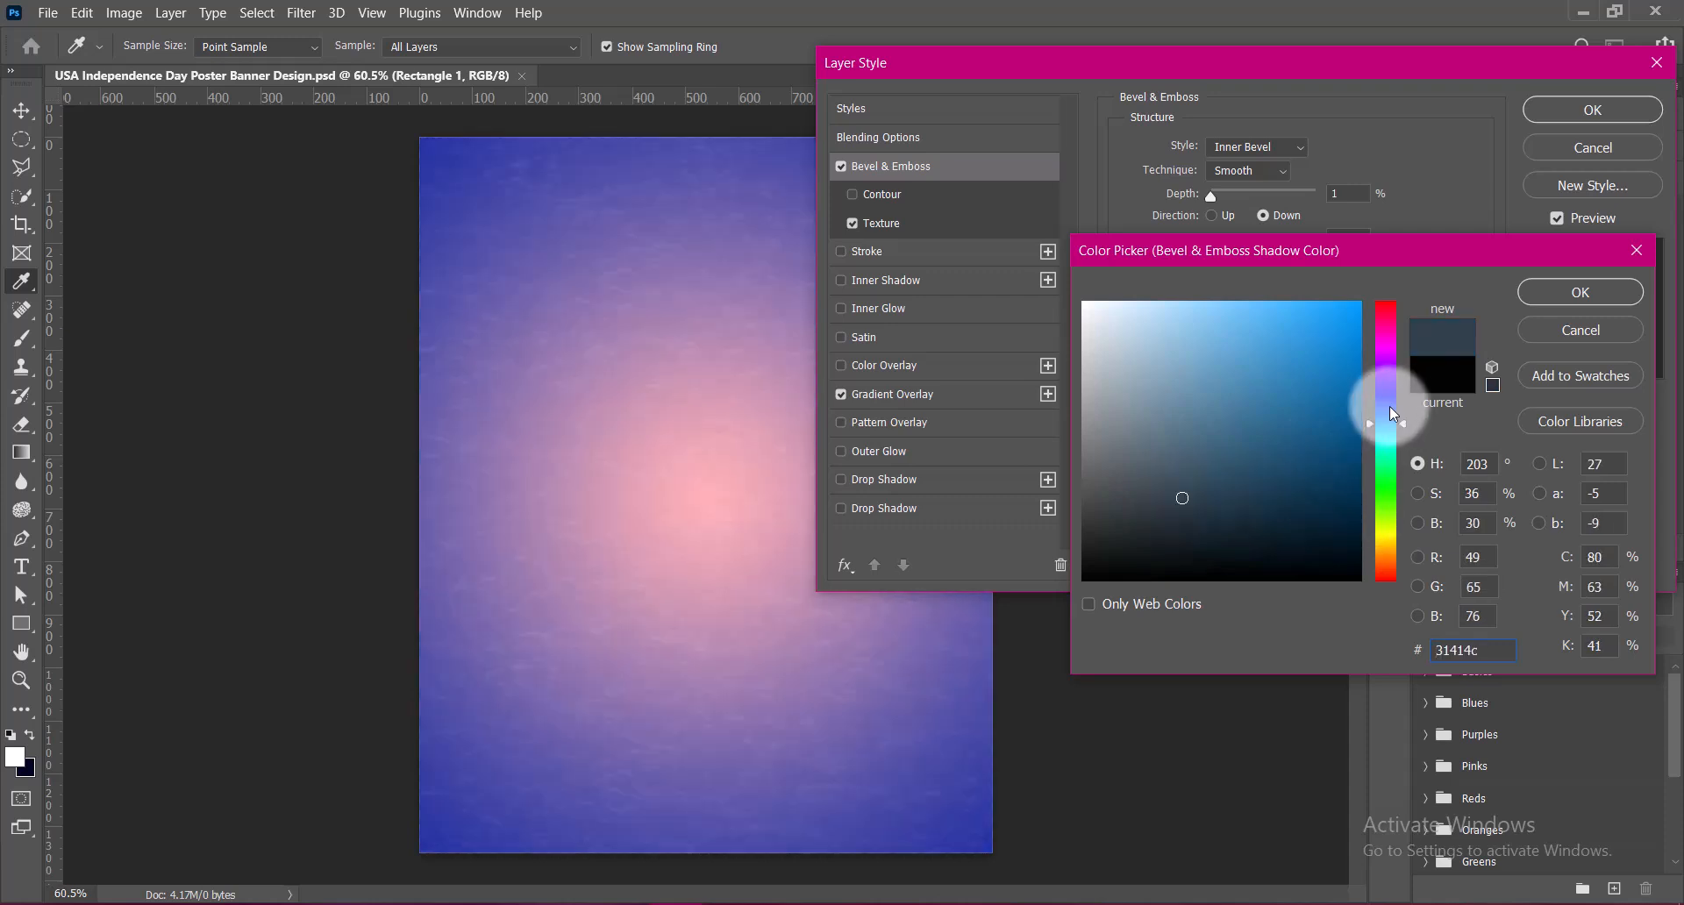
left_click(1386, 410)
left_click(1316, 486)
left_click(1297, 470)
left_click(1207, 402)
left_click(1317, 464)
left_click(1339, 507)
left_click(1528, 291)
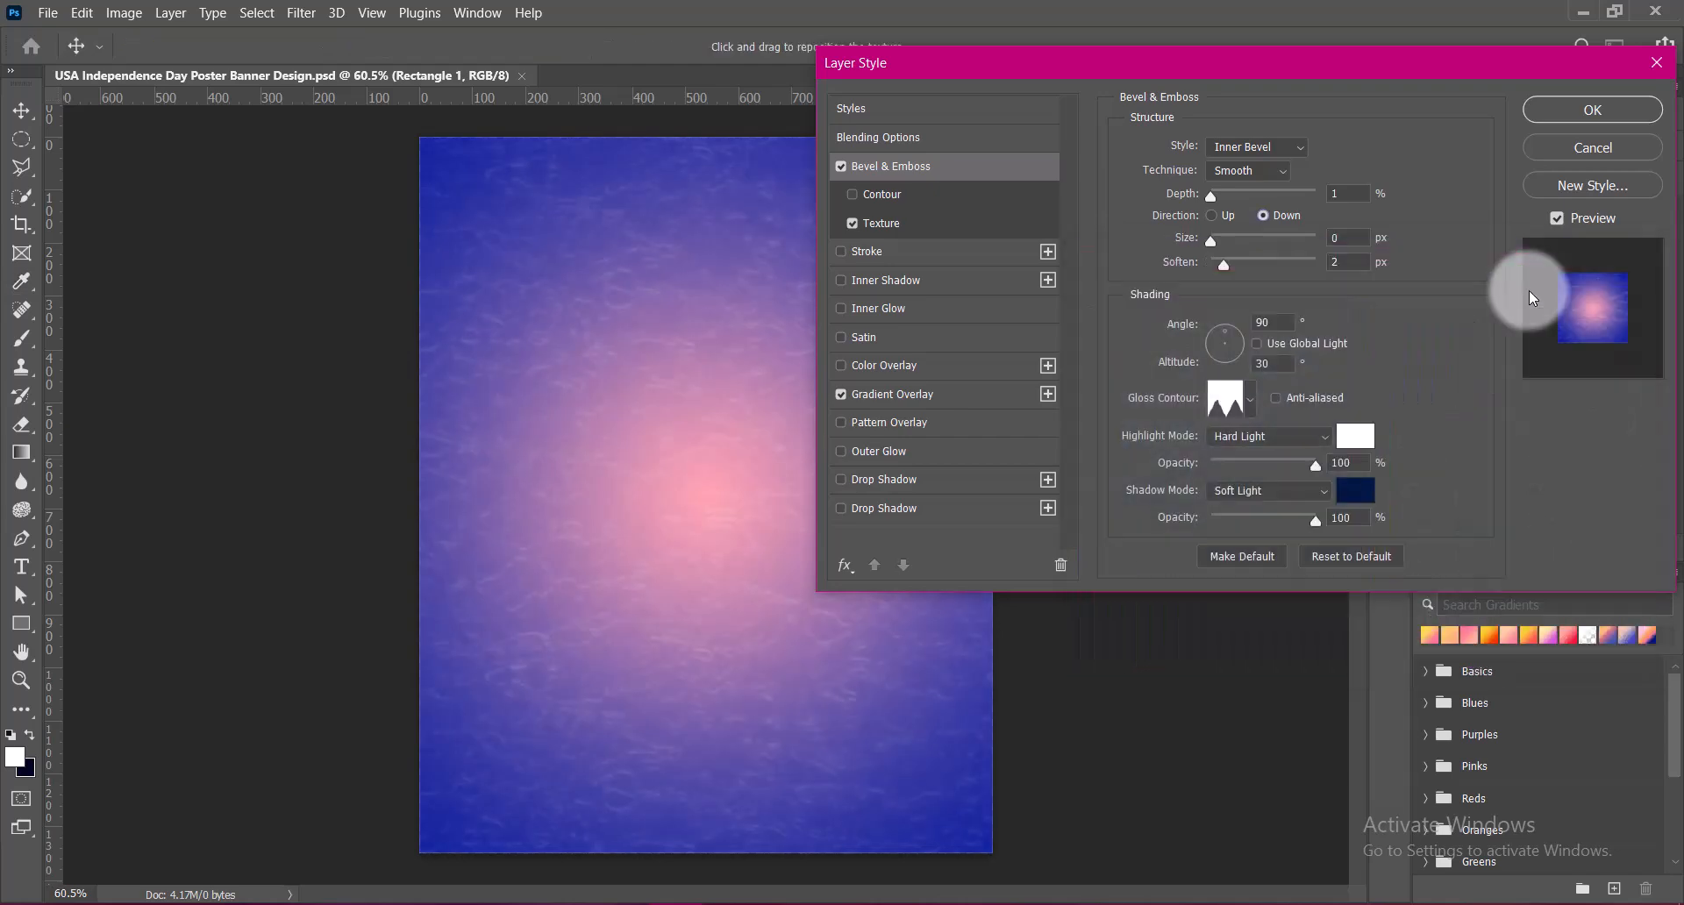
Set the bevel's highlight mode to Hard Mix with the shadow opacity at 100%, and apply the layer style
left_click_drag(1300, 518, 1286, 523)
left_click(1320, 436)
left_click(1226, 719)
left_click_drag(1287, 521, 1335, 524)
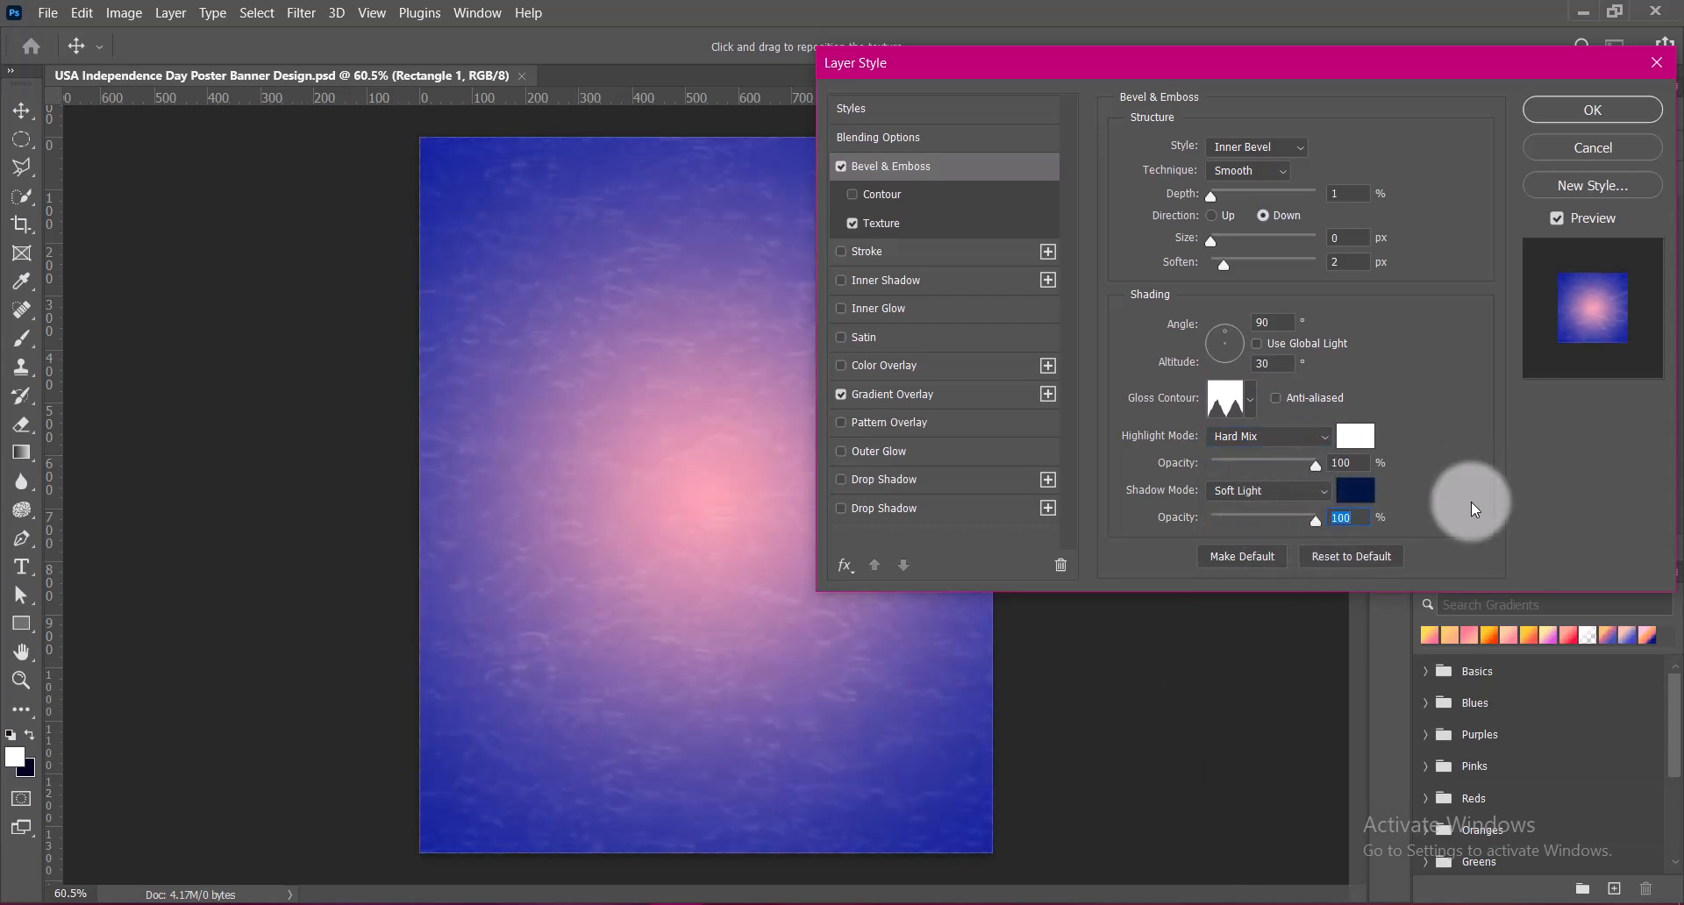
left_click(1557, 107)
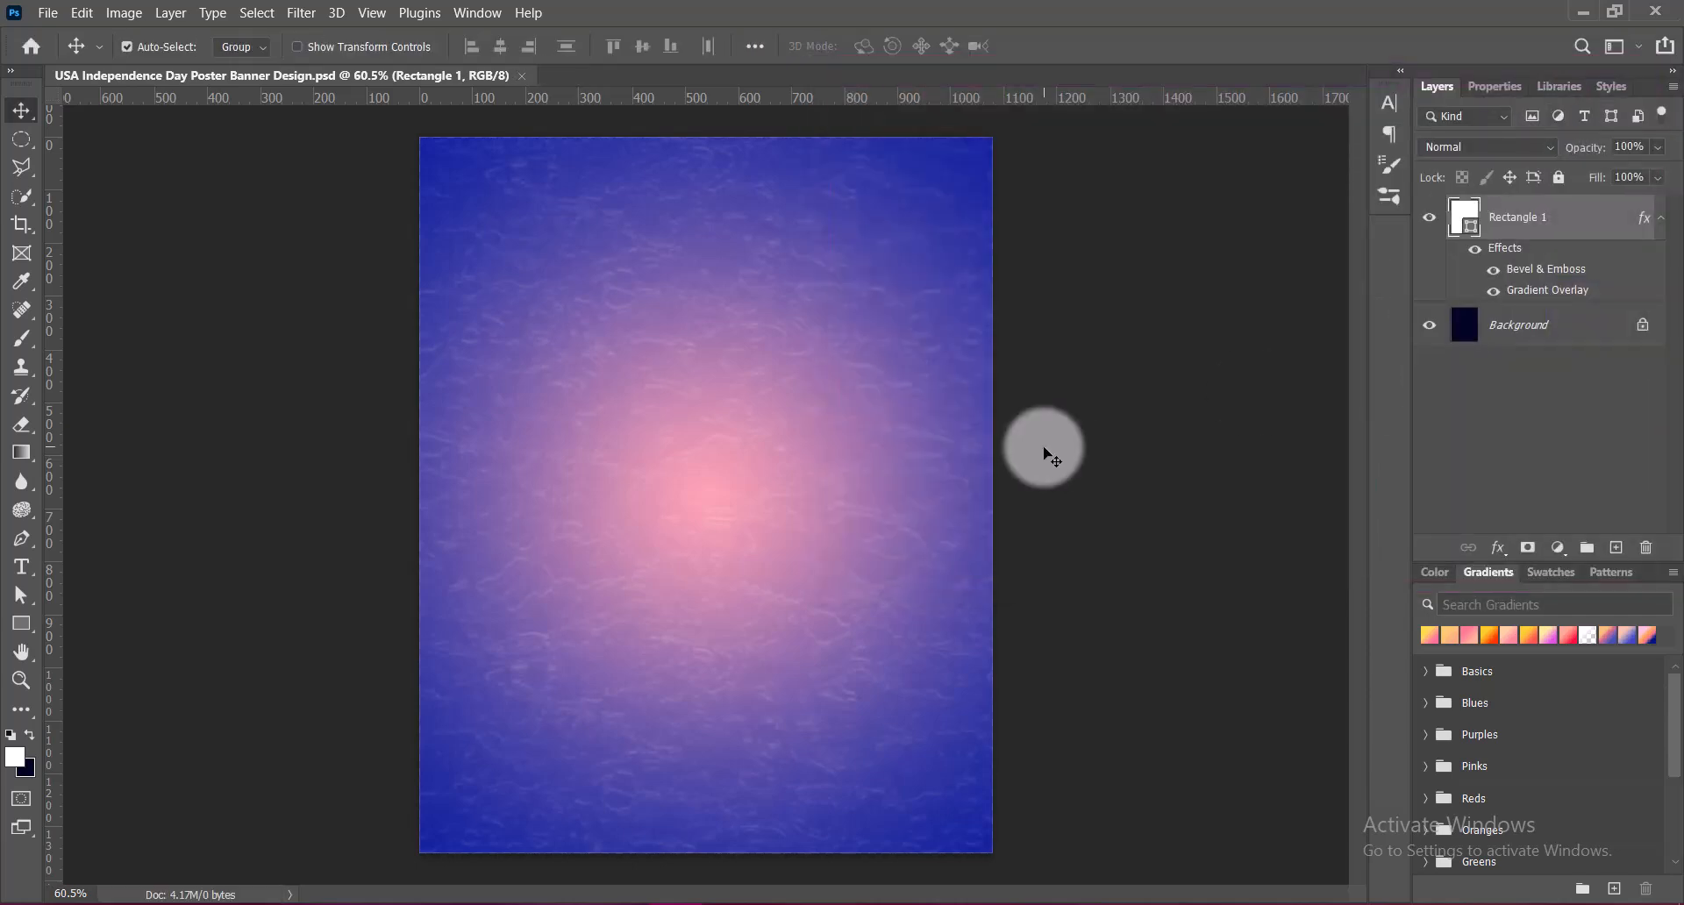
Set the rectangle's Bevel & Emboss technique to Chisel Hard and its Soften to 0 px
right_click(1461, 211)
left_click(1483, 216)
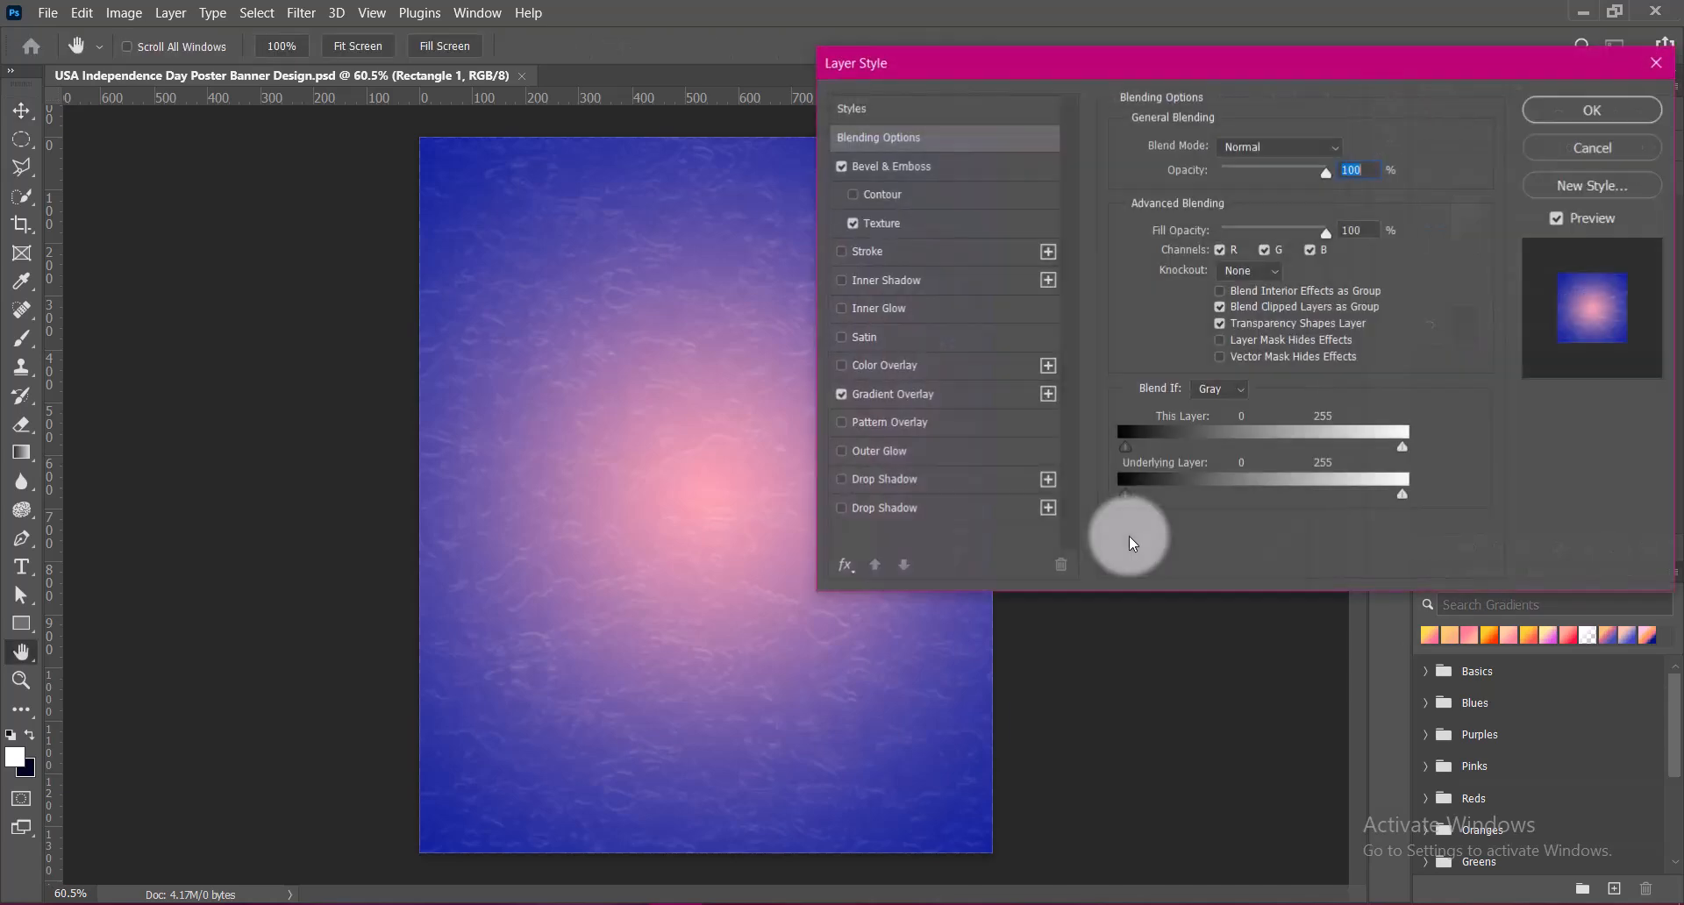
left_click(914, 394)
left_click(1542, 114)
right_click(1474, 226)
left_click(1483, 217)
left_click(921, 396)
left_click(935, 208)
left_click_drag(1225, 265, 1207, 265)
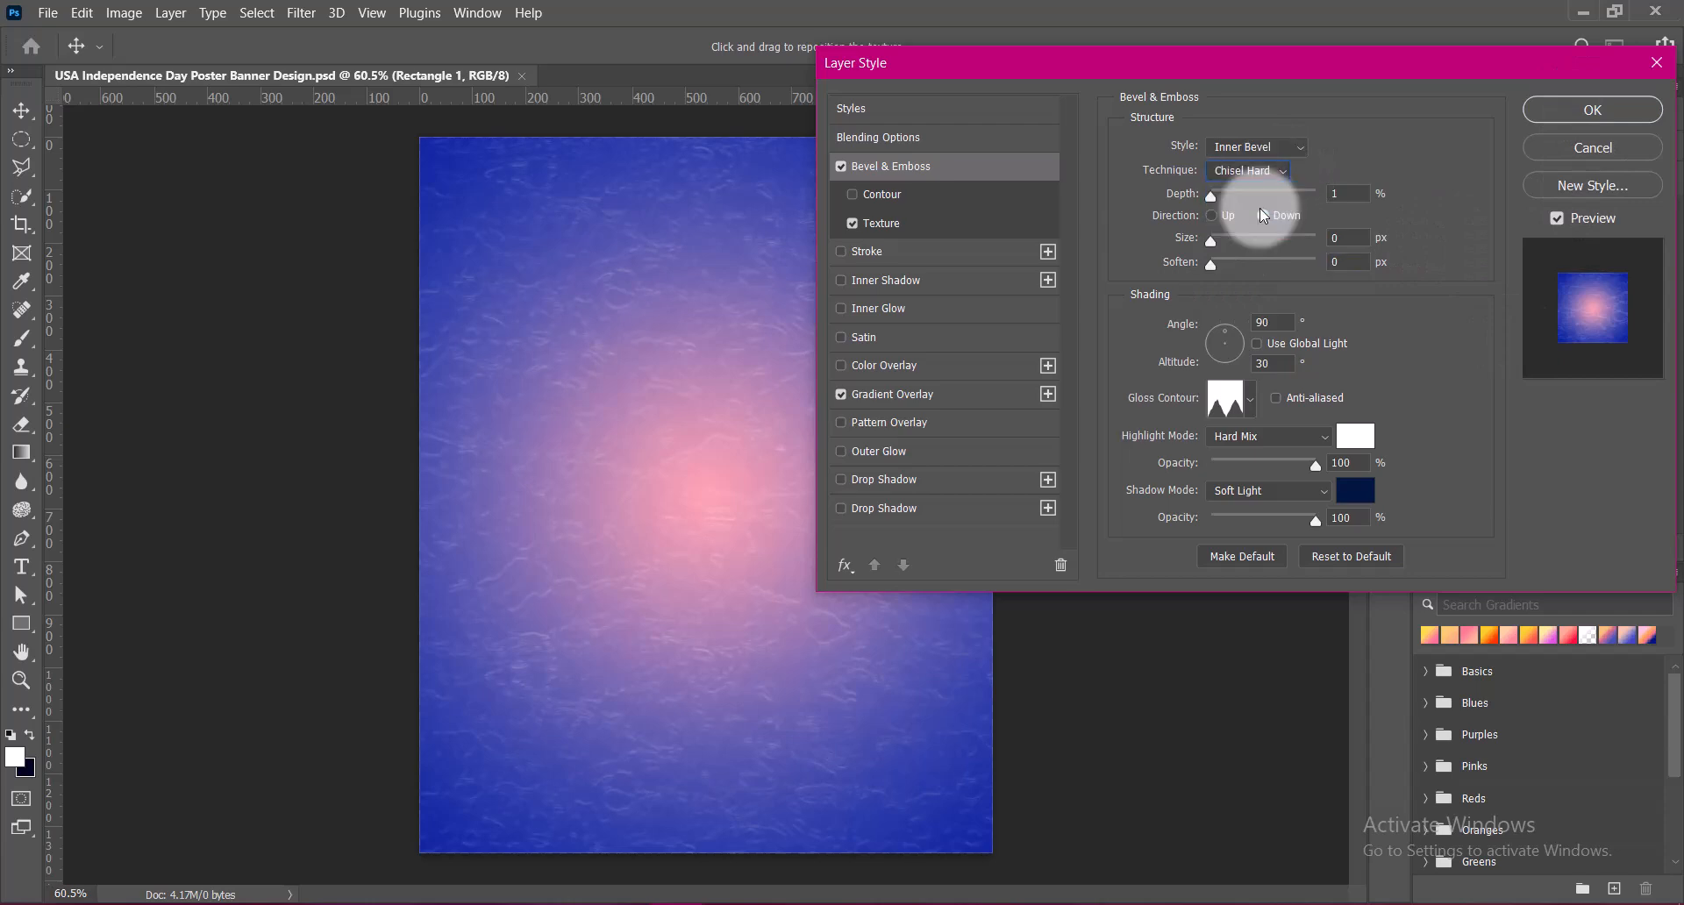
left_click(1570, 117)
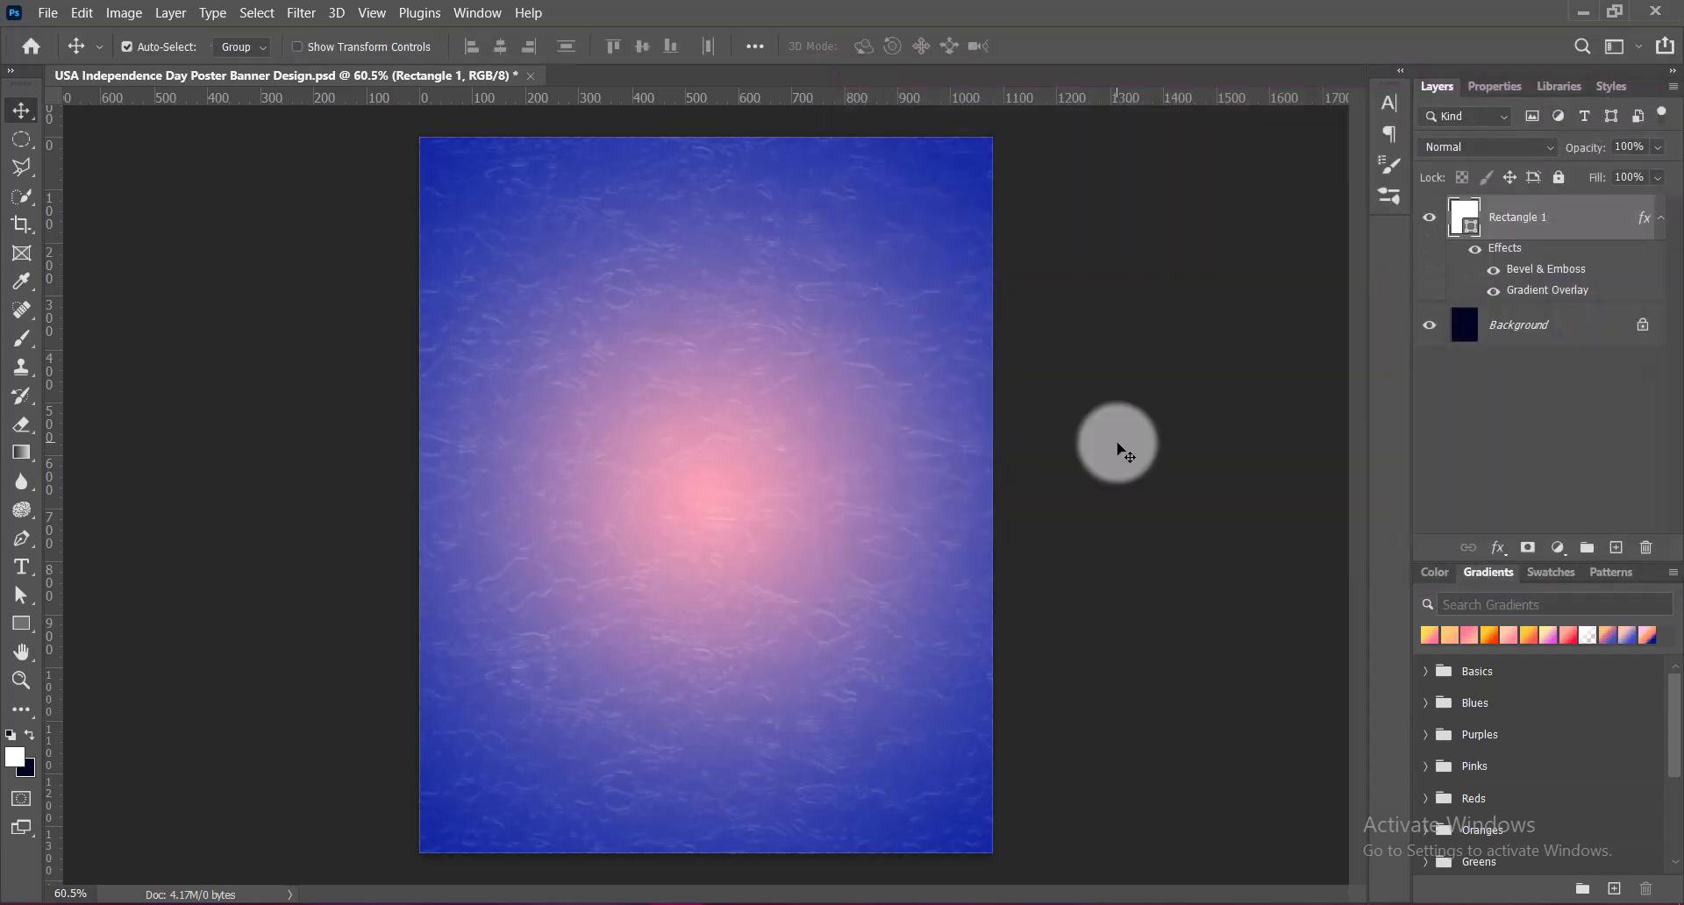
Paste the dark polygonal image with blue light streaks and transform it to cover the whole canvas
key("ctrl+v")
left_click_drag(827, 489, 781, 467)
key("ctrl+t")
right_click(780, 467)
left_click(808, 453)
left_click_drag(896, 501, 992, 501)
left_click_drag(474, 501, 419, 506)
left_click_drag(704, 504, 705, 619)
key("Return")
Raise the vibrance of the pasted polygonal image slightly and apply a Hue/Saturation preset to it
left_click(124, 12)
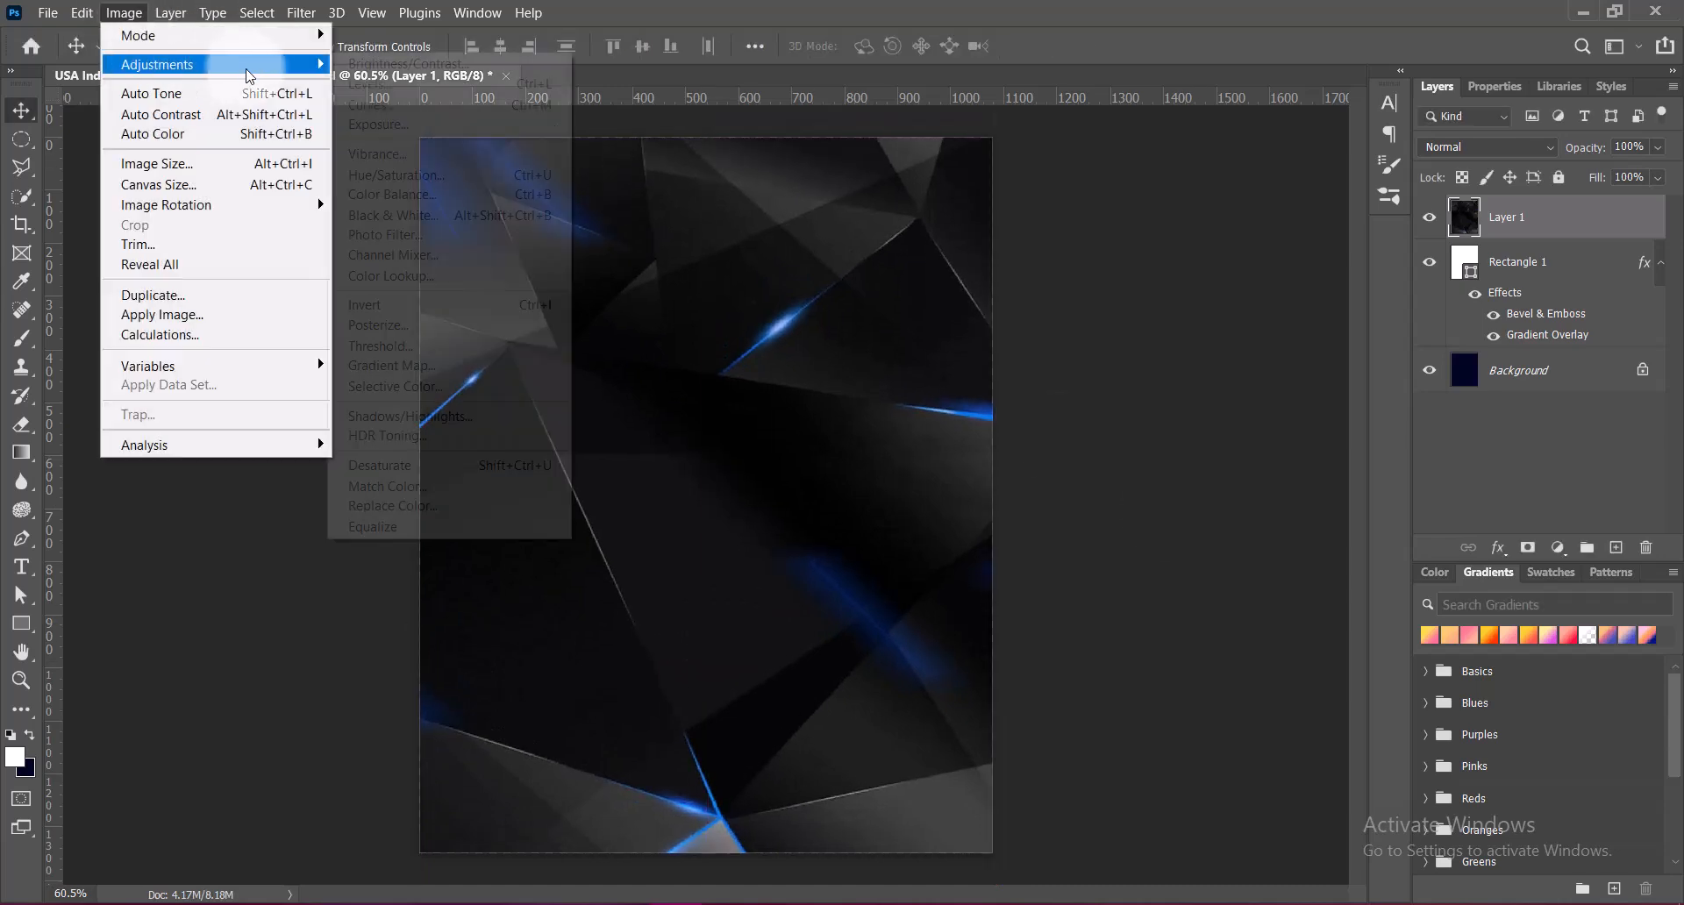
left_click(377, 149)
left_click_drag(1213, 184, 1233, 182)
left_click(1424, 156)
left_click(123, 13)
left_click(378, 170)
left_click(1283, 177)
left_click(1277, 358)
left_click(1587, 179)
Set the polygonal image's contrast to 100, leaving its brightness at 0
left_click(124, 13)
left_click(377, 66)
left_click_drag(1331, 191, 1367, 198)
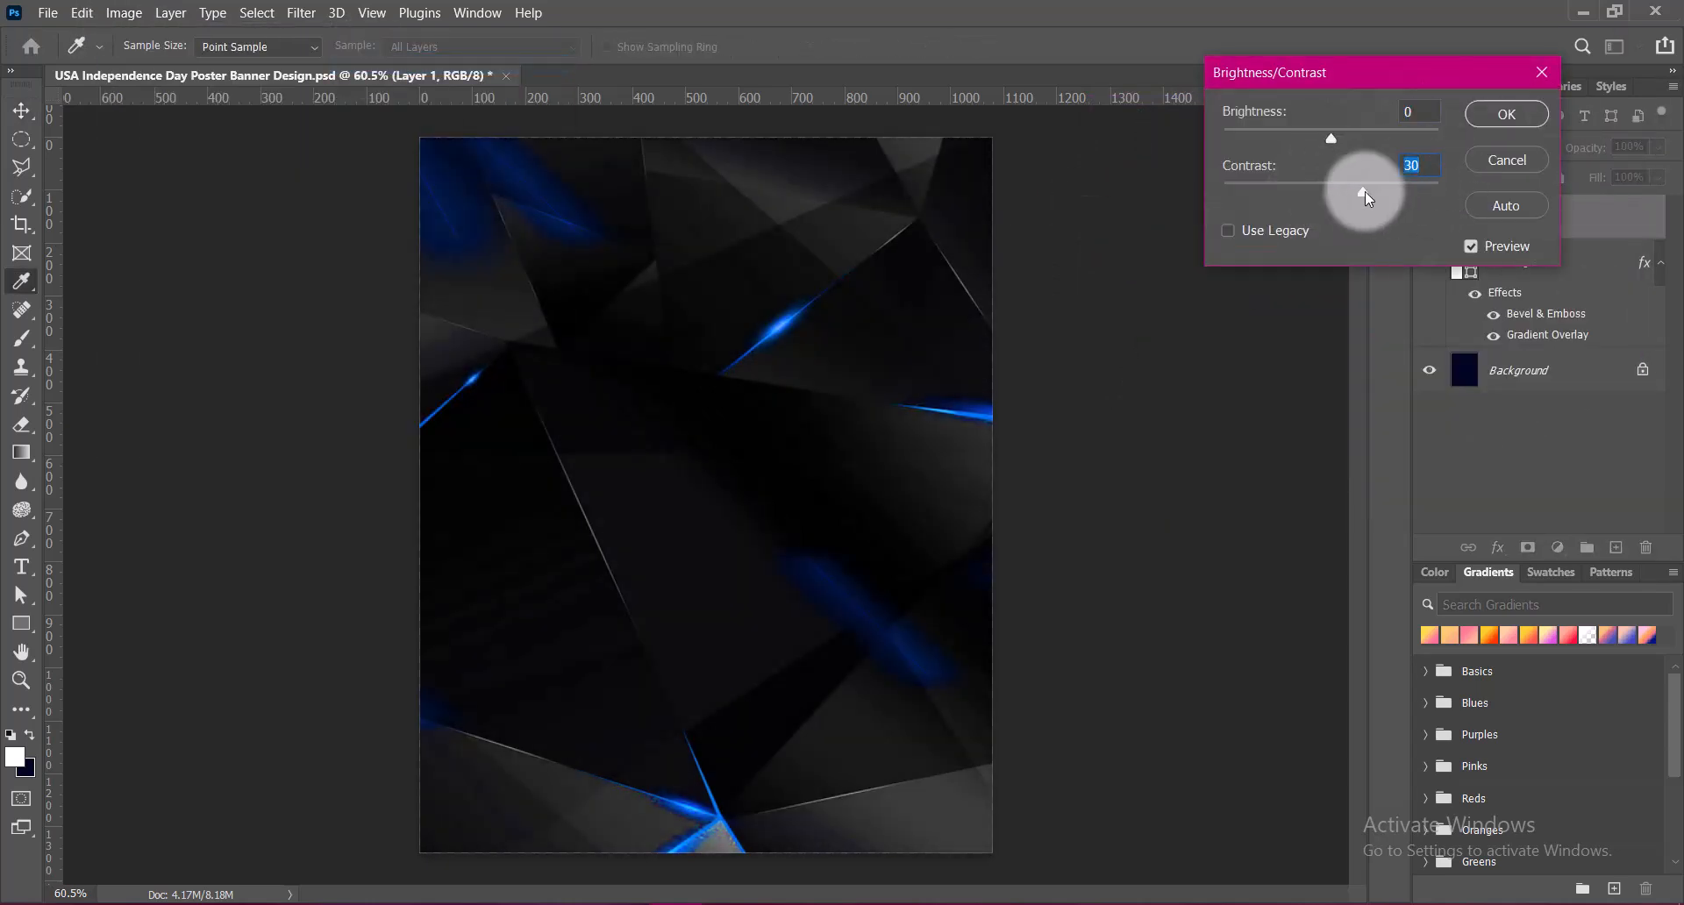
left_click(1507, 114)
Brighten the polygonal image with a Curves point at input 128, output 179, and set its blend mode to Linear Dodge (Add)
left_click(124, 12)
mouse_move(255, 64)
left_click(370, 109)
left_click_drag(1184, 365, 1182, 312)
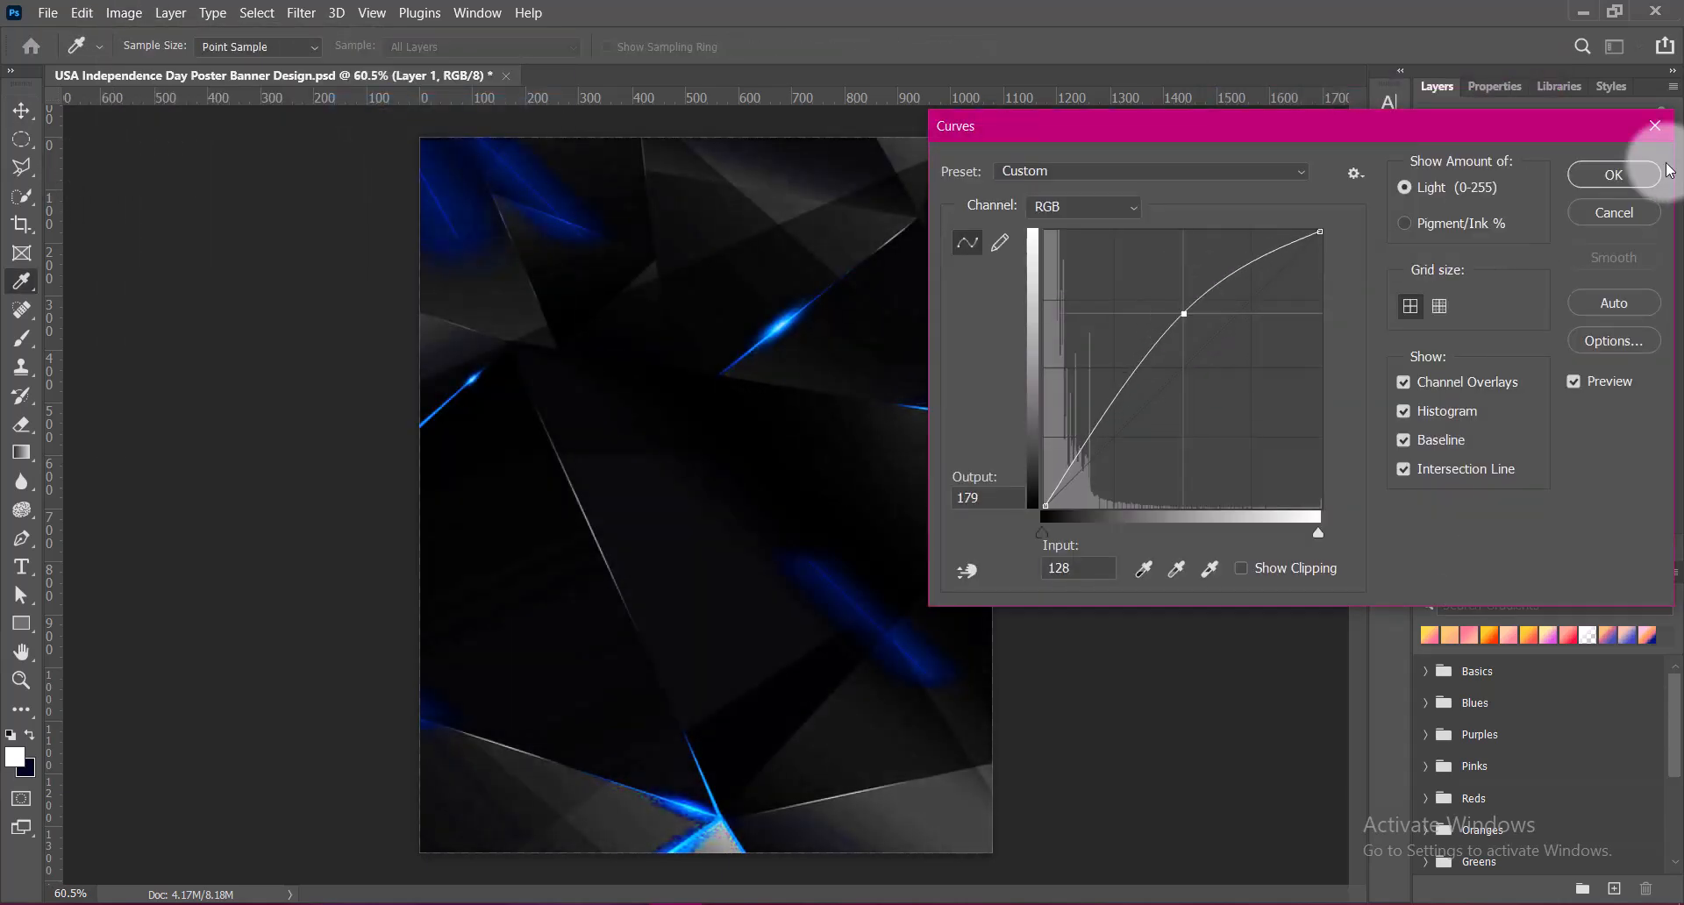
left_click(1615, 175)
left_click(1489, 147)
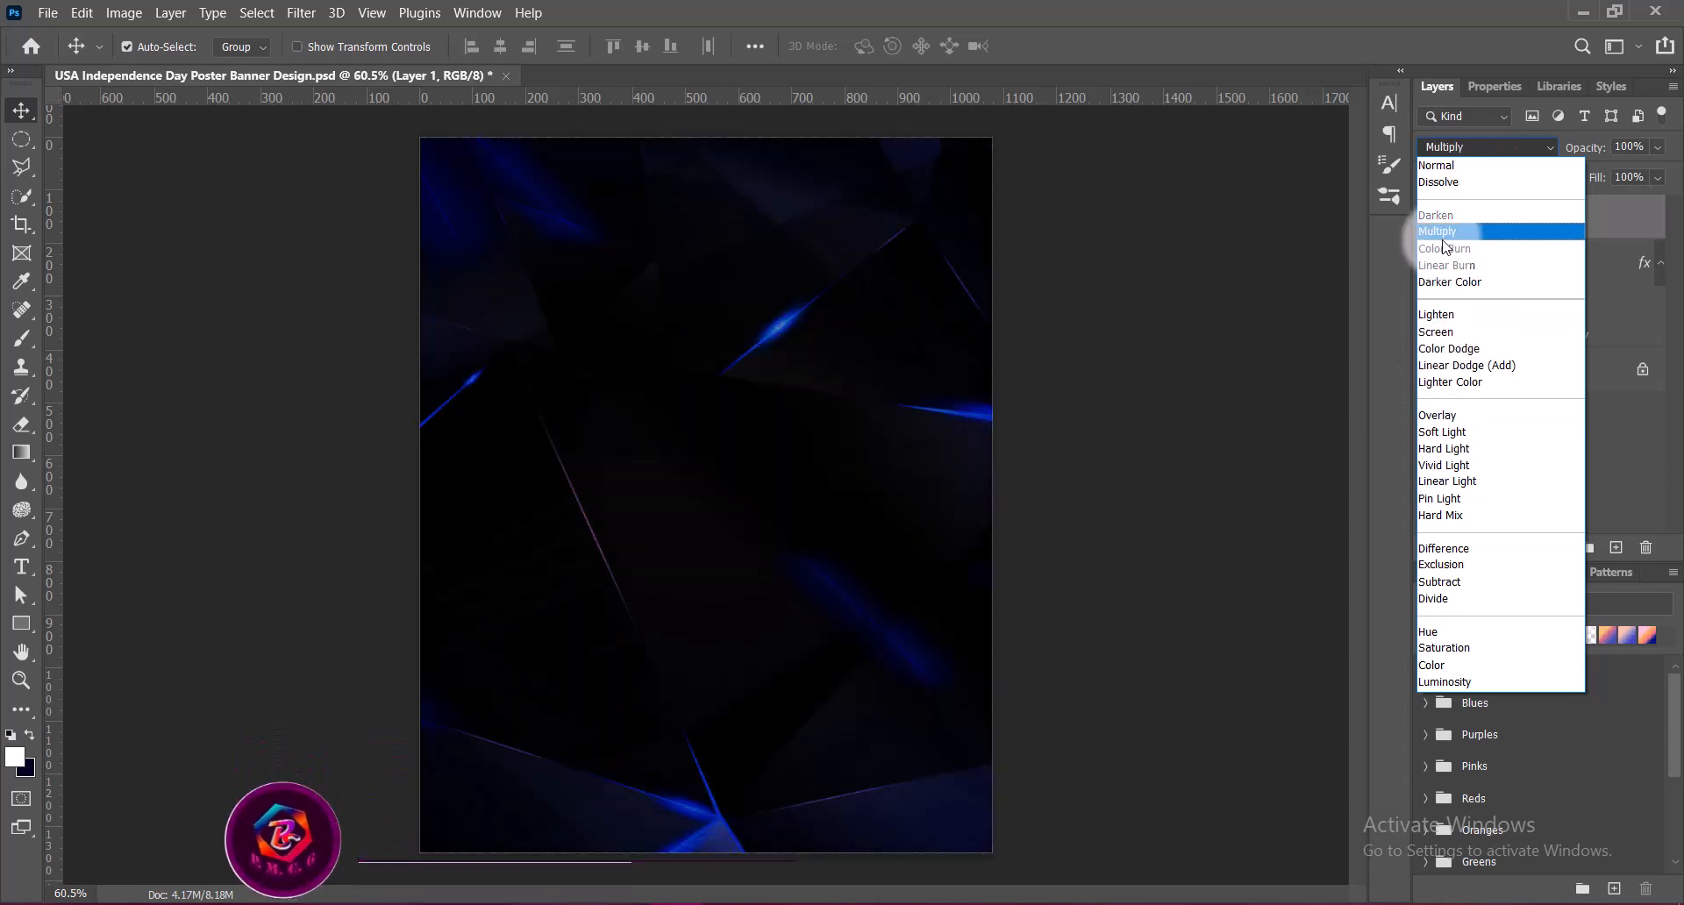
left_click(1460, 365)
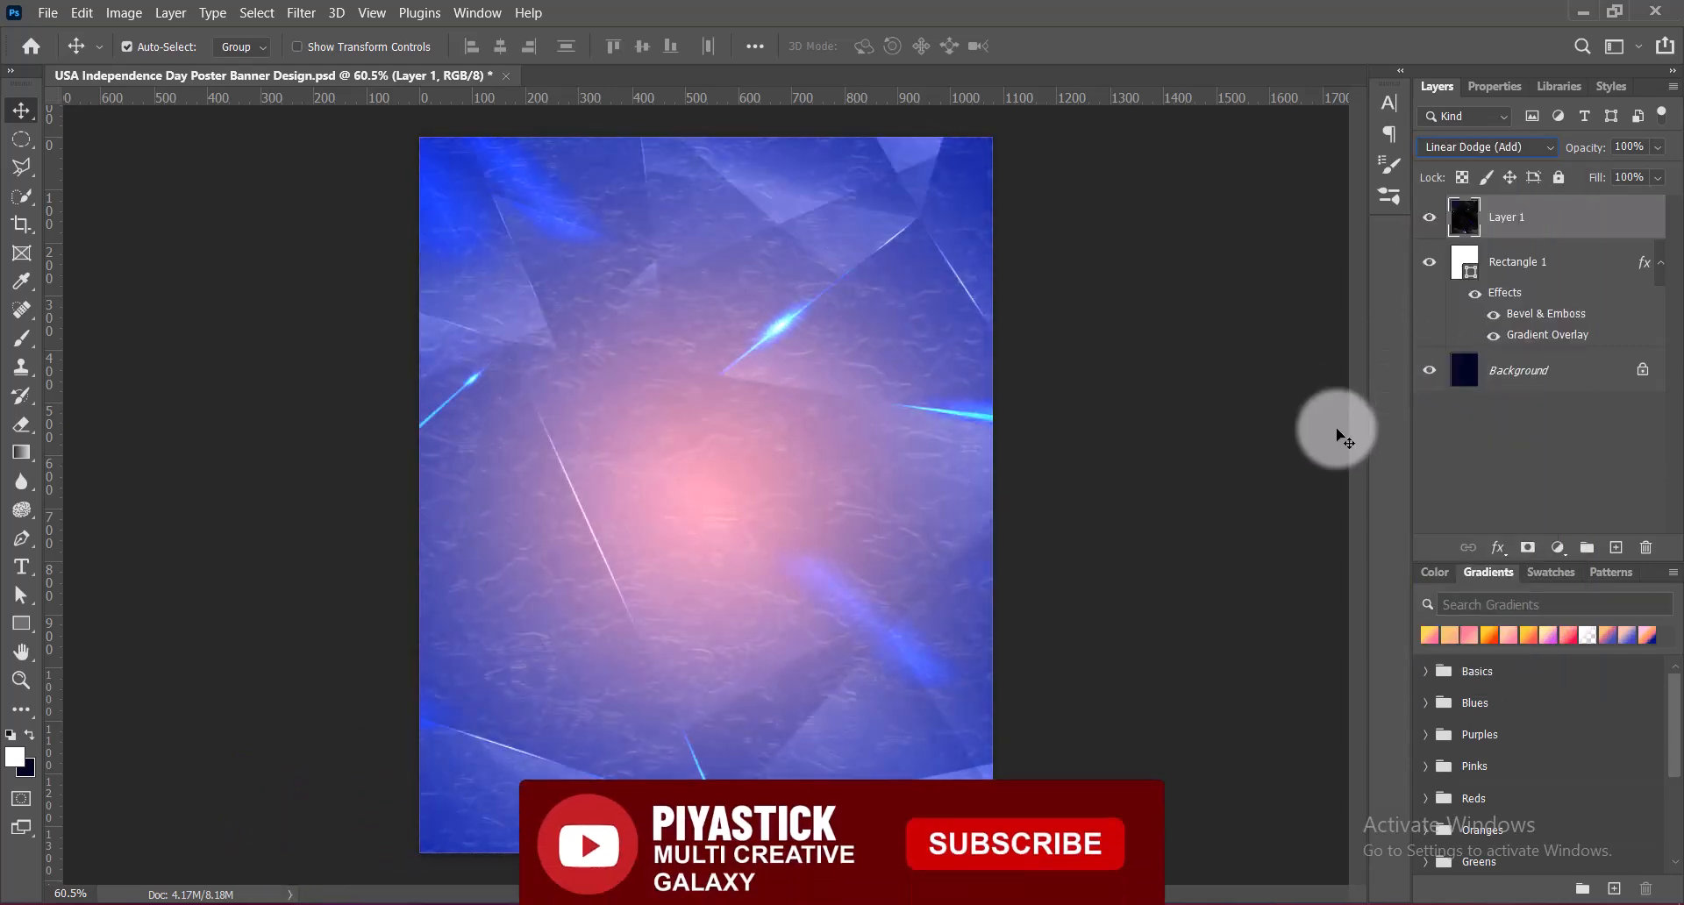
left_click(123, 12)
mouse_move(145, 64)
left_click(359, 65)
left_click_drag(1333, 195, 1572, 187)
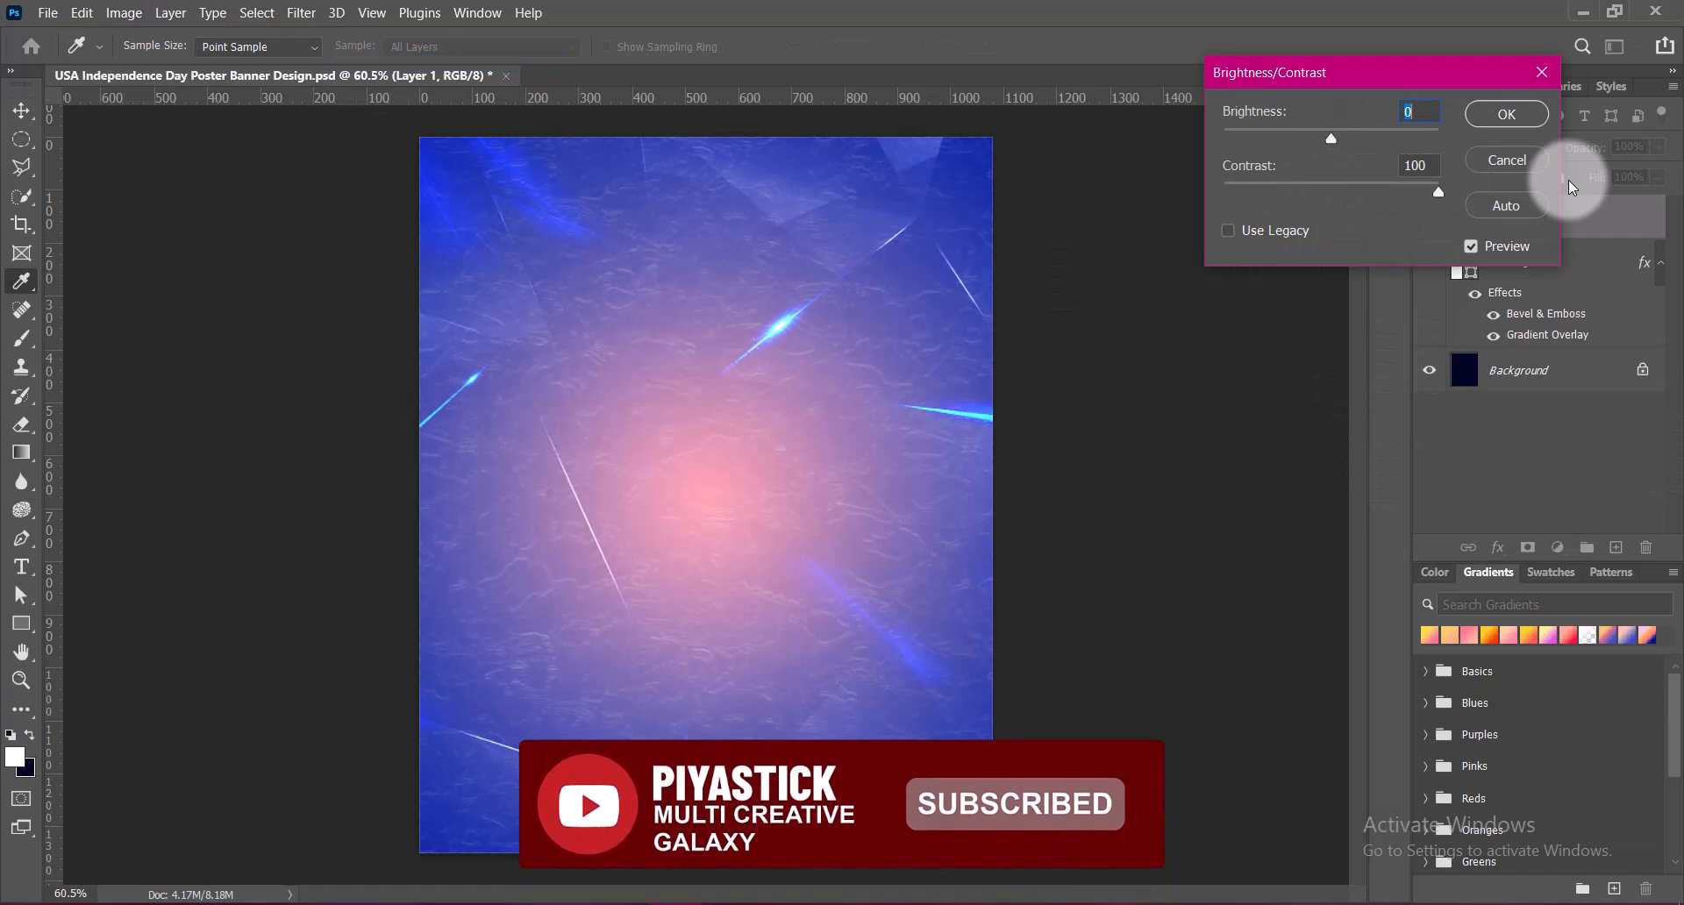
left_click(1506, 160)
Apply the Red Boost Hue/Saturation preset to the polygonal light-streak layer
left_click(124, 12)
mouse_move(149, 64)
left_click(395, 175)
left_click(1297, 179)
left_click(1373, 319)
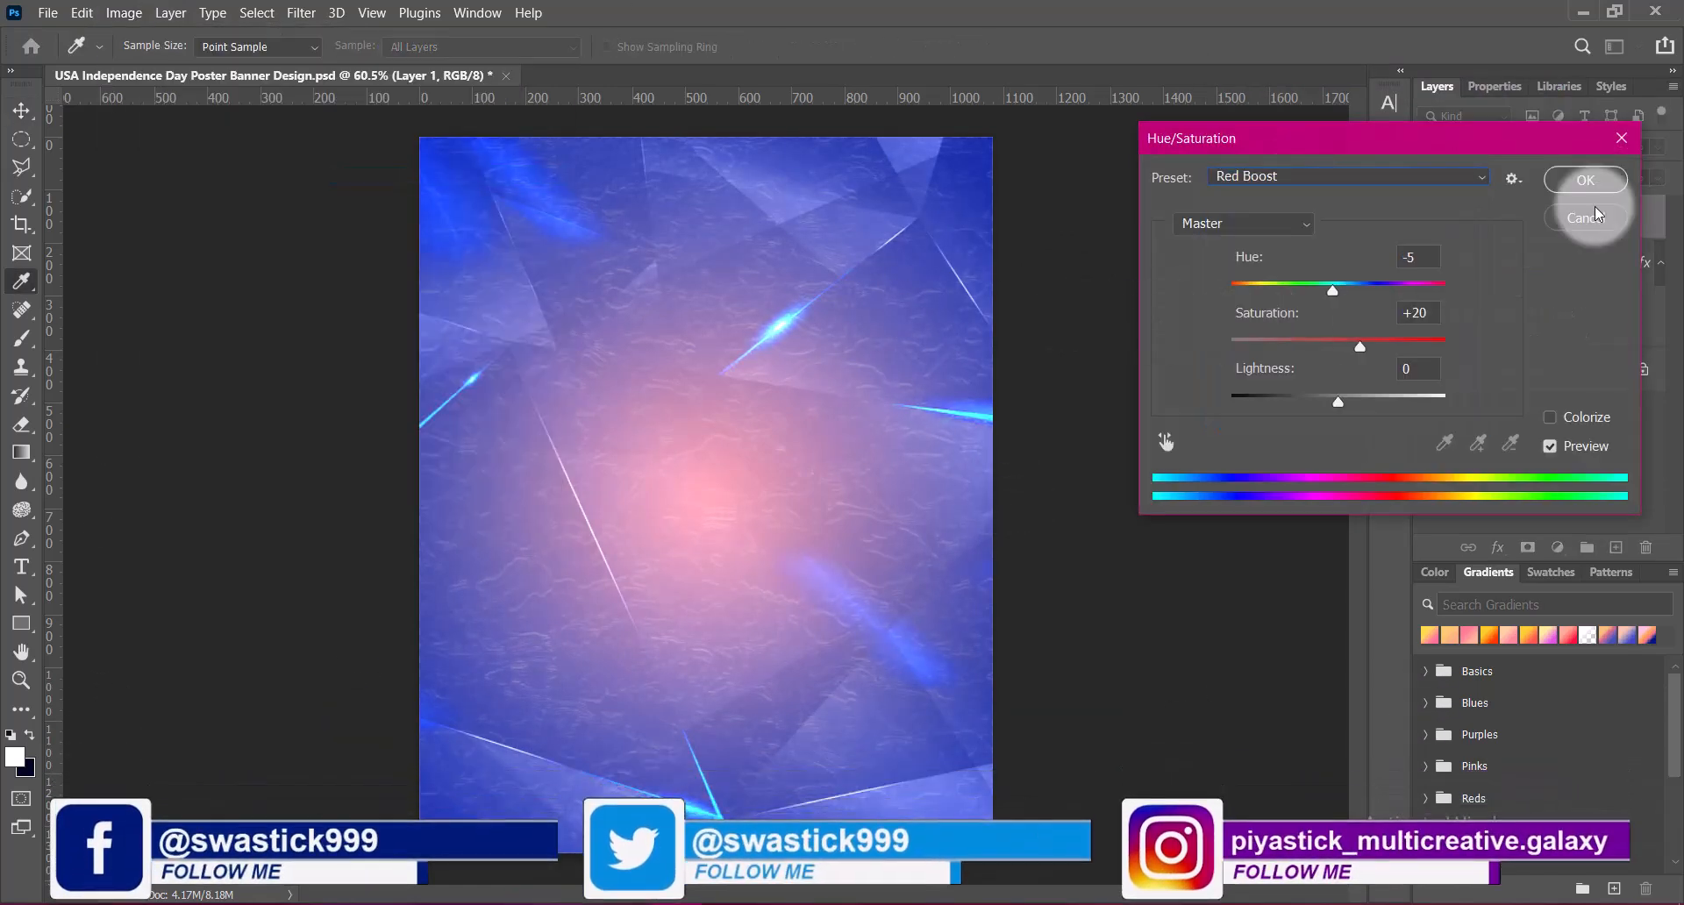
left_click(1600, 179)
Brighten the light-streak layer with a Curves point at input 129, output 191, and save the document
left_click(123, 12)
left_click(377, 105)
left_click_drag(1176, 368, 1182, 310)
left_click(1615, 174)
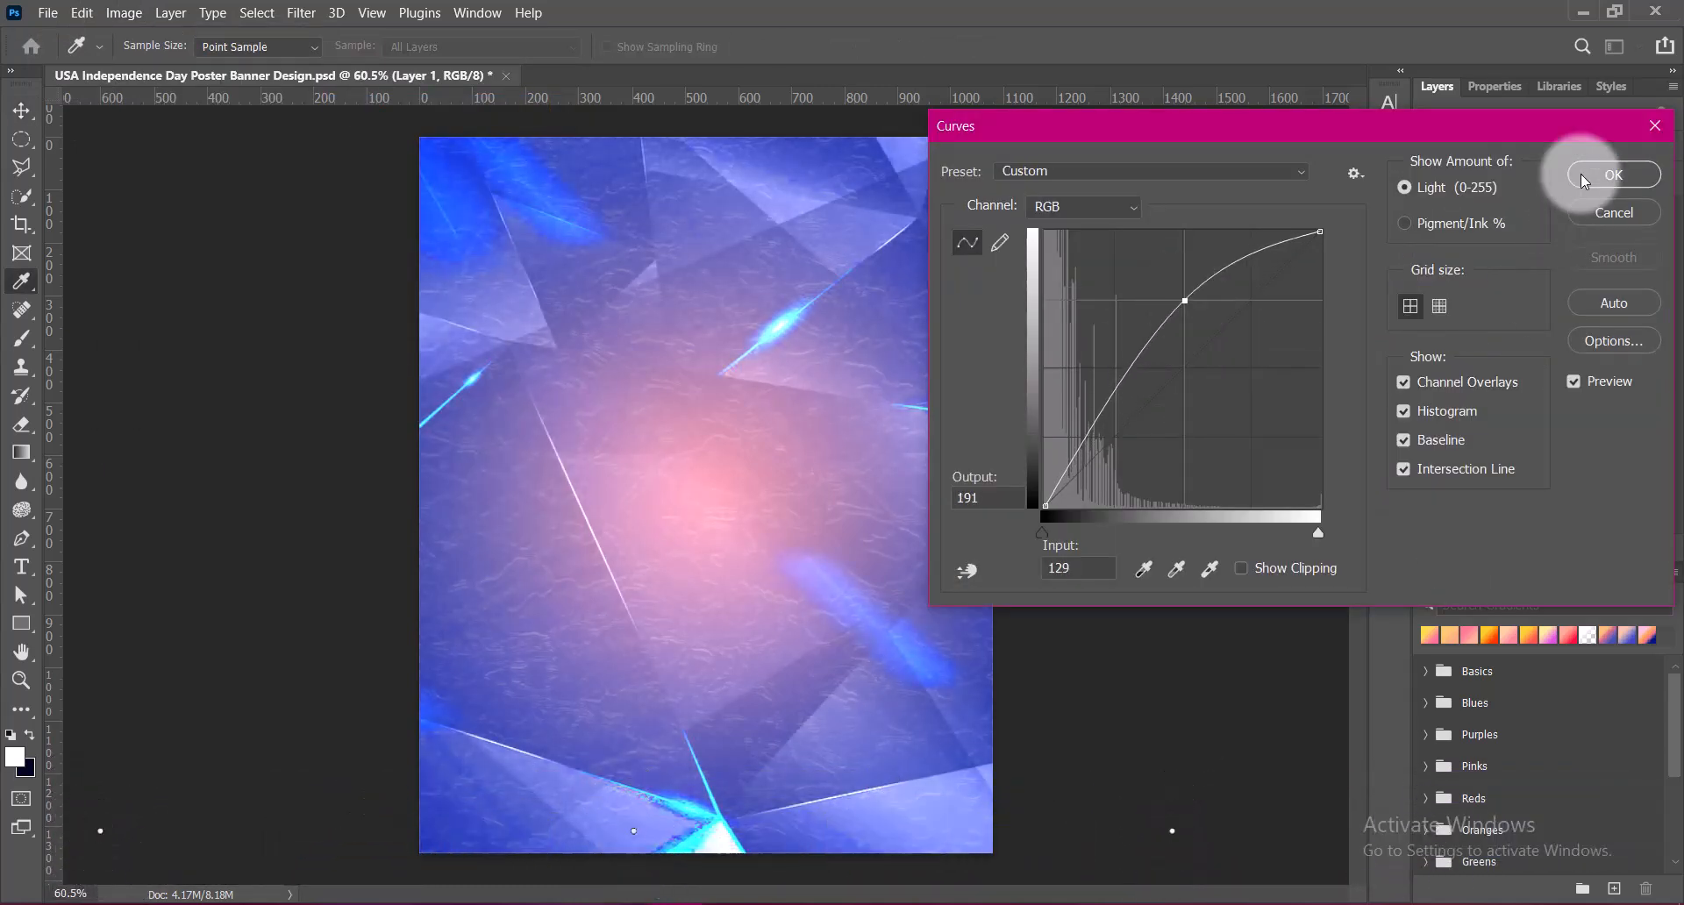
key("v")
left_click(768, 465)
key("ctrl+s")
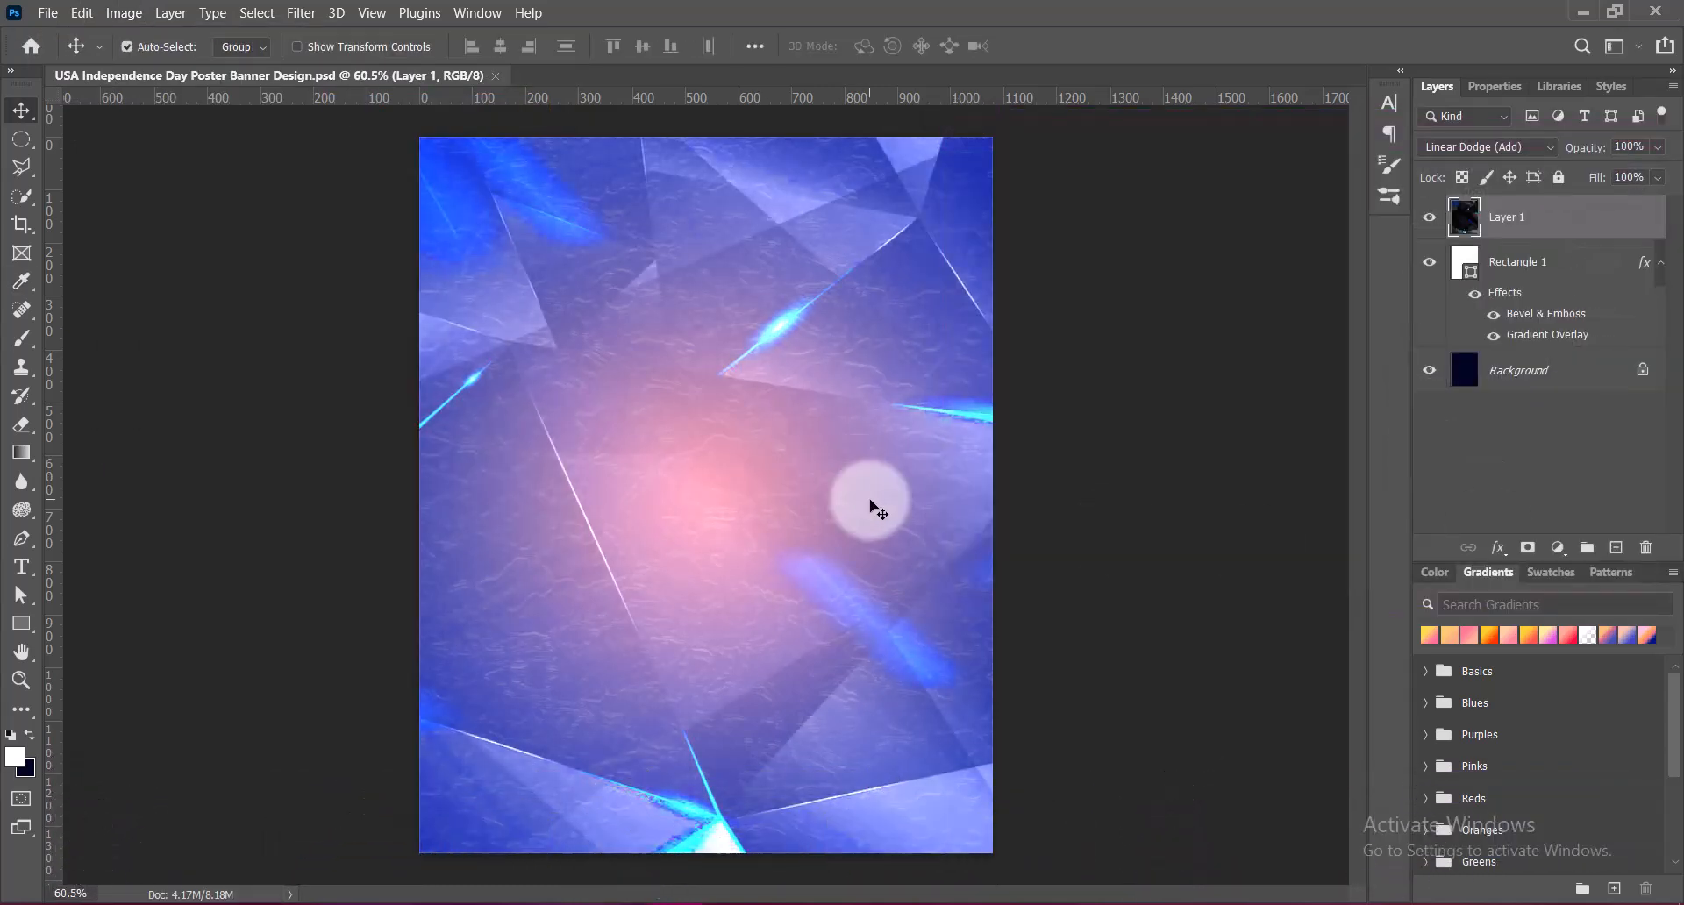
Paste the purple starry image and transform it with a -90° rotation, a flip and about 167% scale to cover the canvas
key("ctrl+v")
left_click_drag(781, 534, 780, 508)
key("ctrl+t")
right_click(781, 508)
left_click(808, 429)
right_click(799, 427)
left_click(882, 876)
left_click_drag(707, 266, 707, 126)
left_click_drag(706, 717, 707, 875)
mouse_move(728, 487)
left_mouse_down()
mouse_move(763, 492)
mouse_move(726, 490)
left_mouse_up()
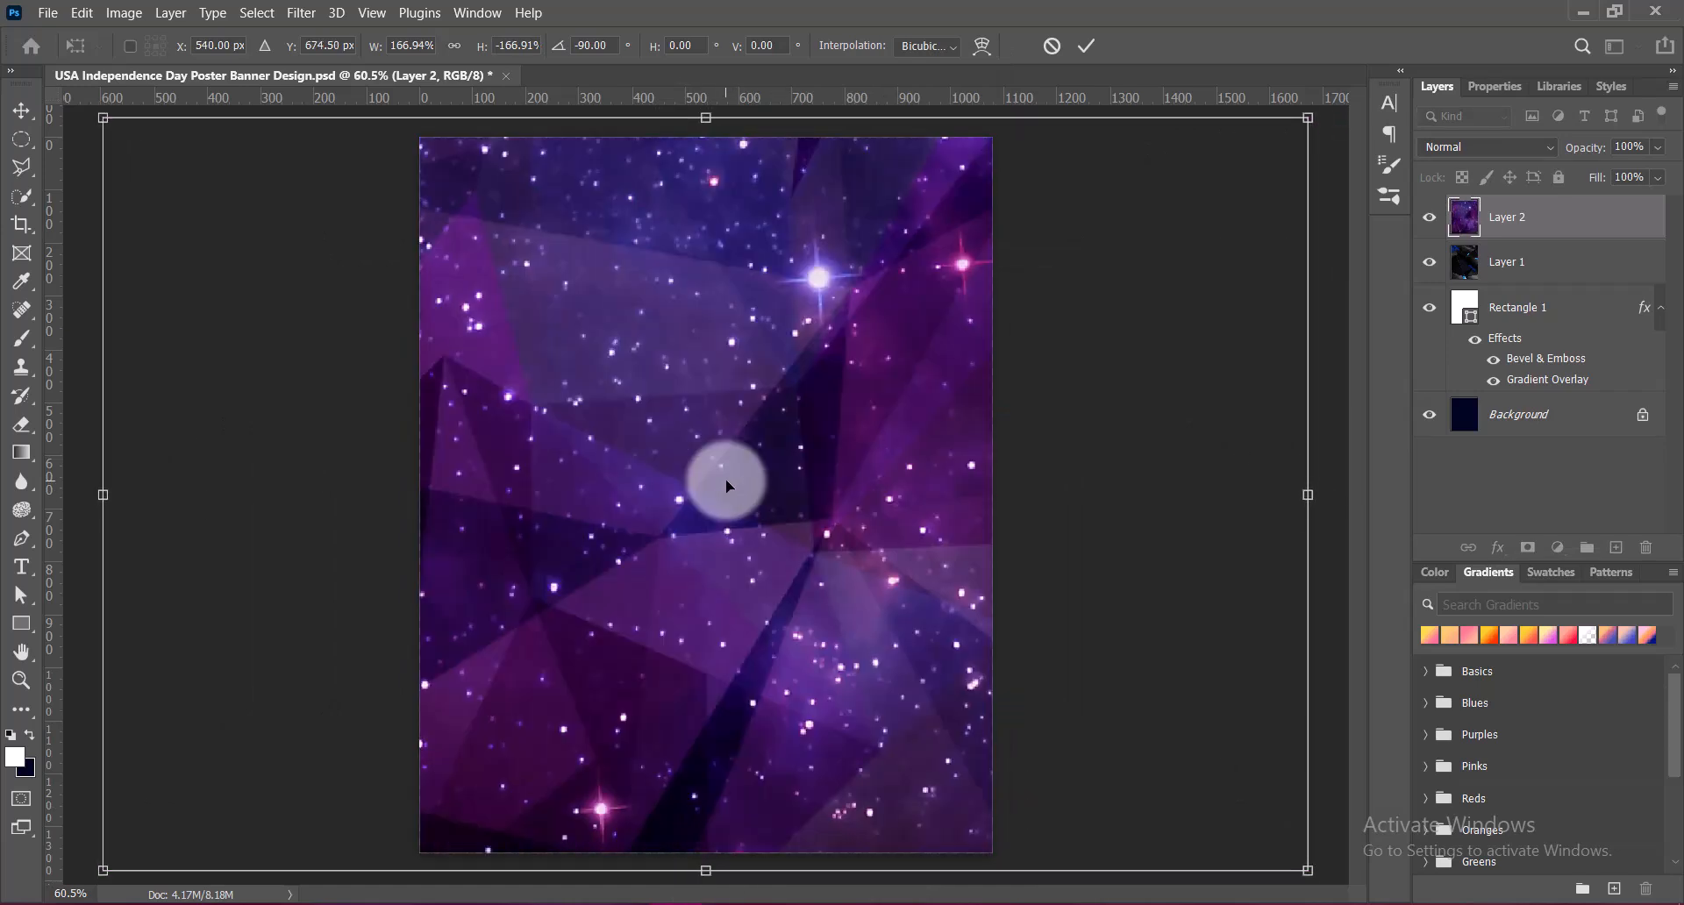
key("Return")
Raise the starry image's contrast and vibrance to their maximum values
left_click(123, 13)
mouse_move(176, 64)
left_click(371, 69)
left_click_drag(1331, 191, 1452, 185)
left_click(1518, 116)
left_click(124, 12)
left_click(379, 154)
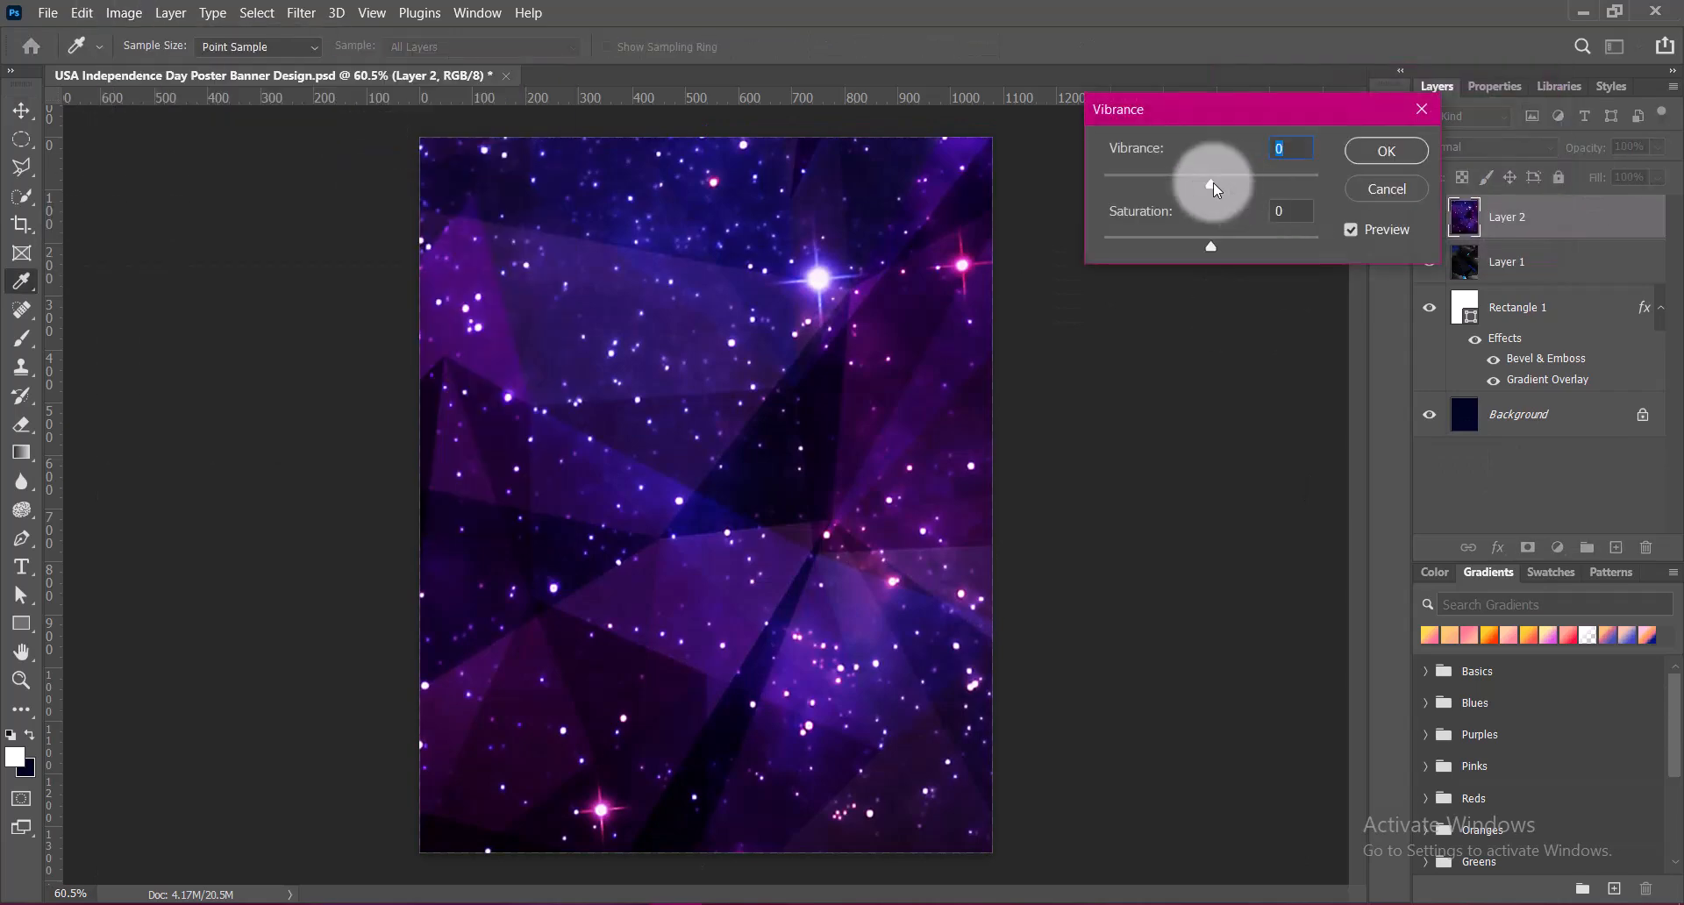
left_click_drag(1212, 182, 1323, 179)
left_click(1391, 153)
Apply a Hue/Saturation preset to the starry layer and set its blend mode to Soft Light
left_click(123, 14)
left_click(399, 176)
left_click(1279, 176)
left_click(1267, 365)
left_click(1598, 177)
left_click(1536, 147)
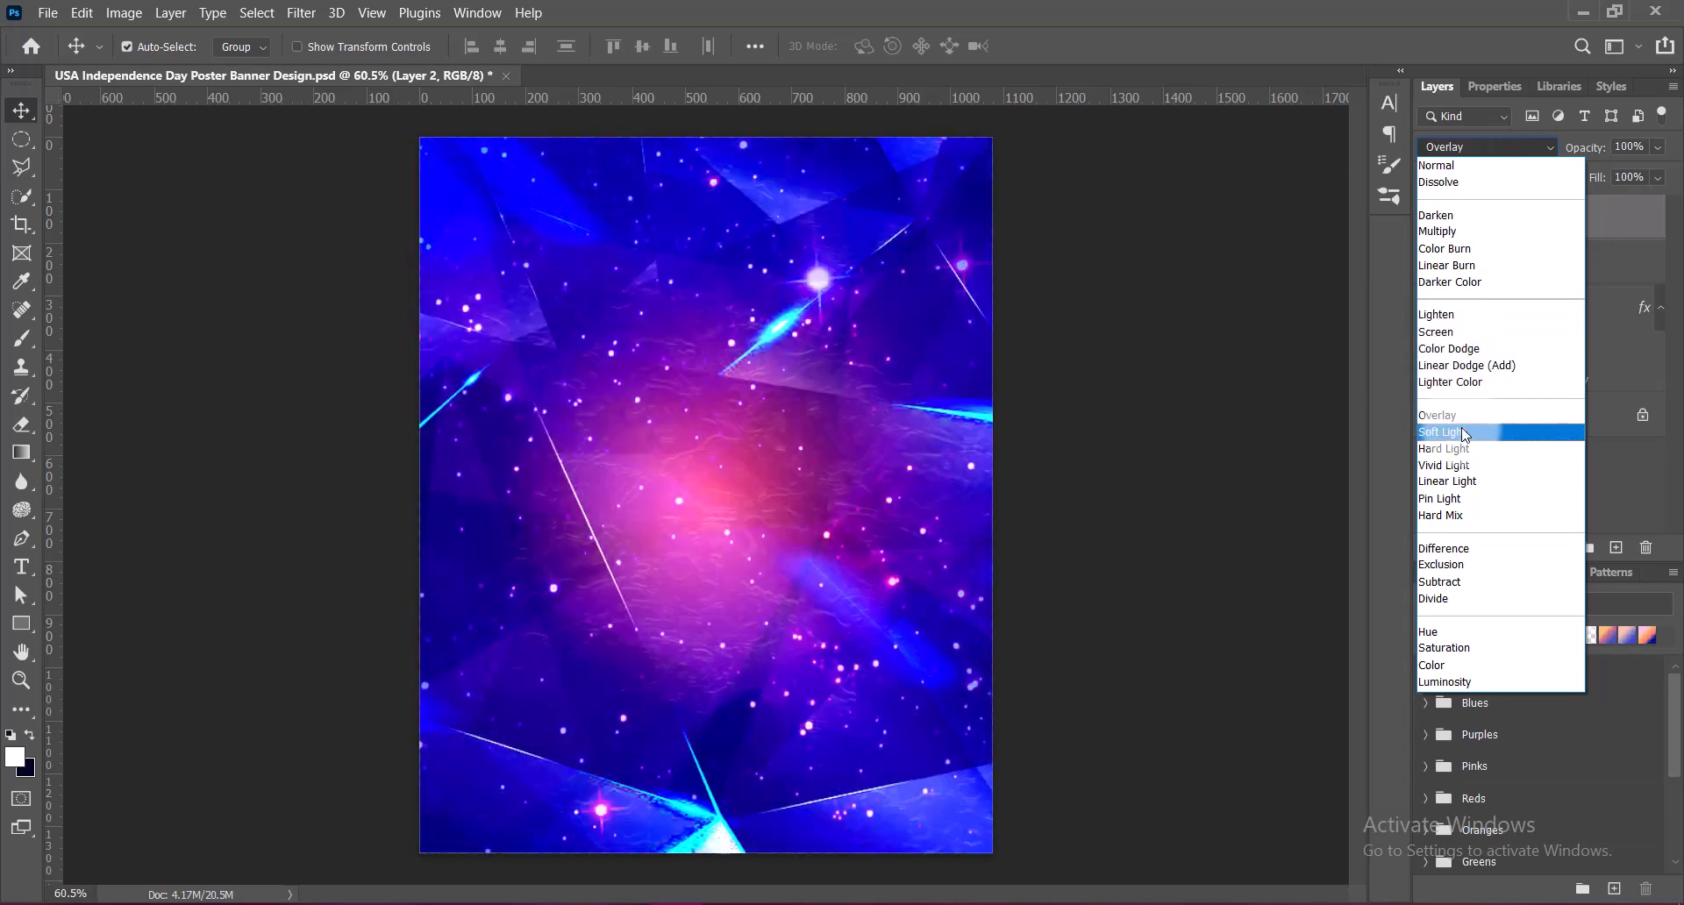
left_click(1466, 431)
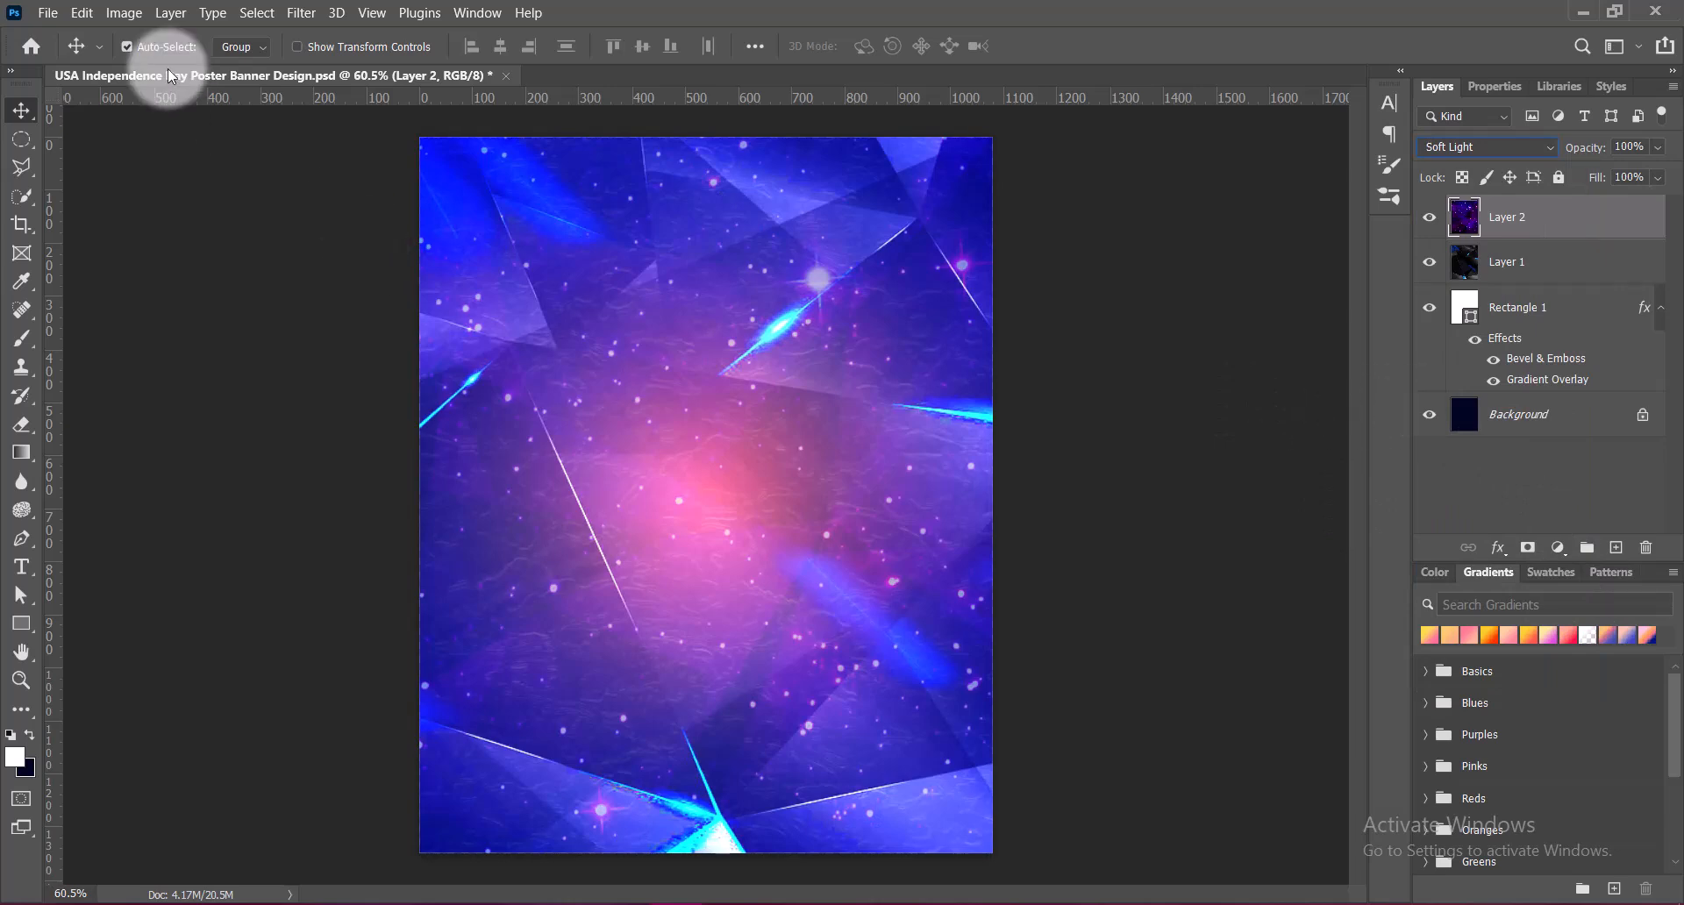
Strongly brighten the starry layer's midtones with a Curves adjustment
left_click(124, 12)
mouse_move(158, 64)
left_click(354, 113)
left_click_drag(1195, 360, 1188, 248)
left_click(1613, 174)
Move the starry layer below the light-streak layer and save the document
left_click(1513, 223)
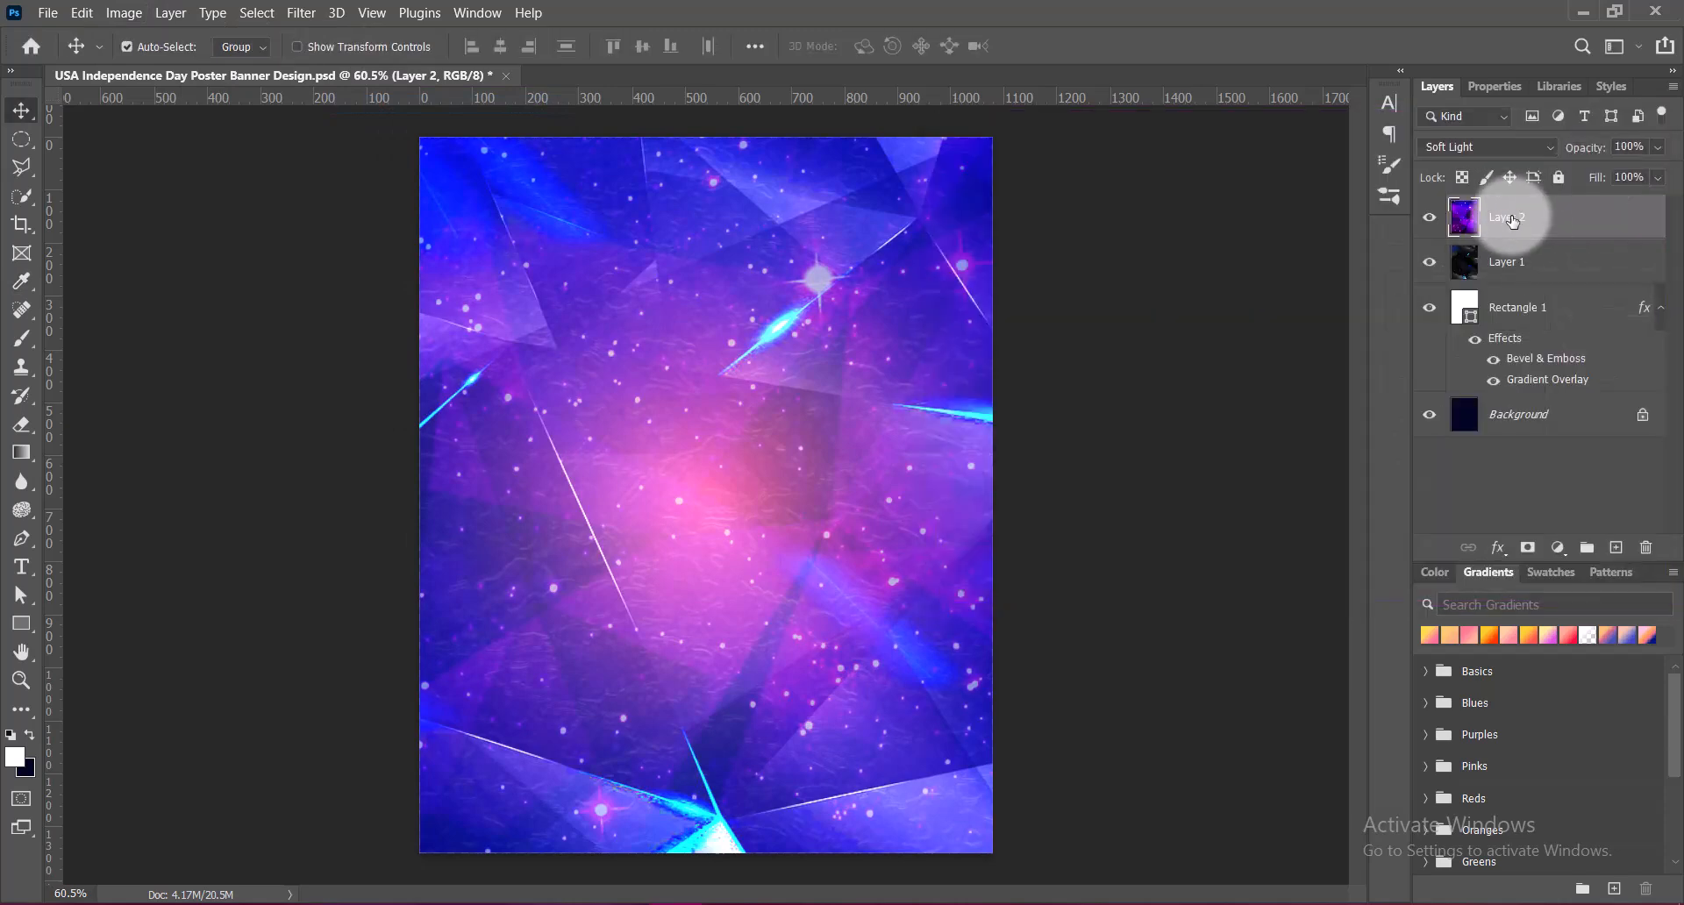
left_click_drag(1513, 224, 1511, 283)
key("ctrl+s")
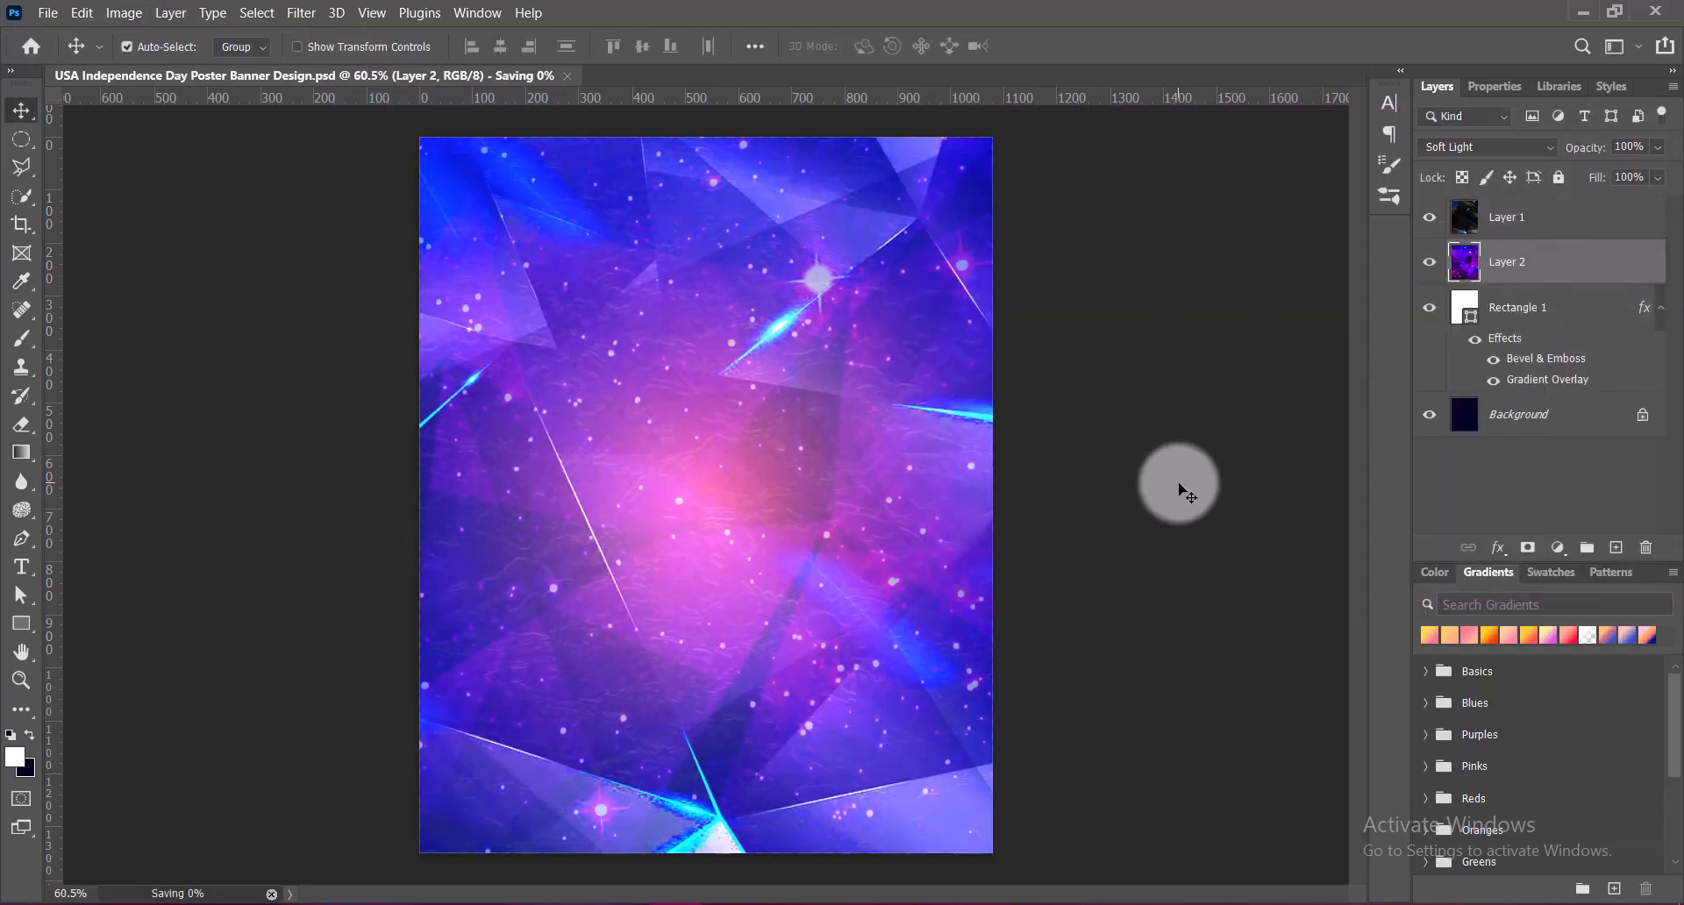
Erase the lower half of the starry layer with a large soft eraser and save the document
left_click(22, 425)
left_click(24, 428)
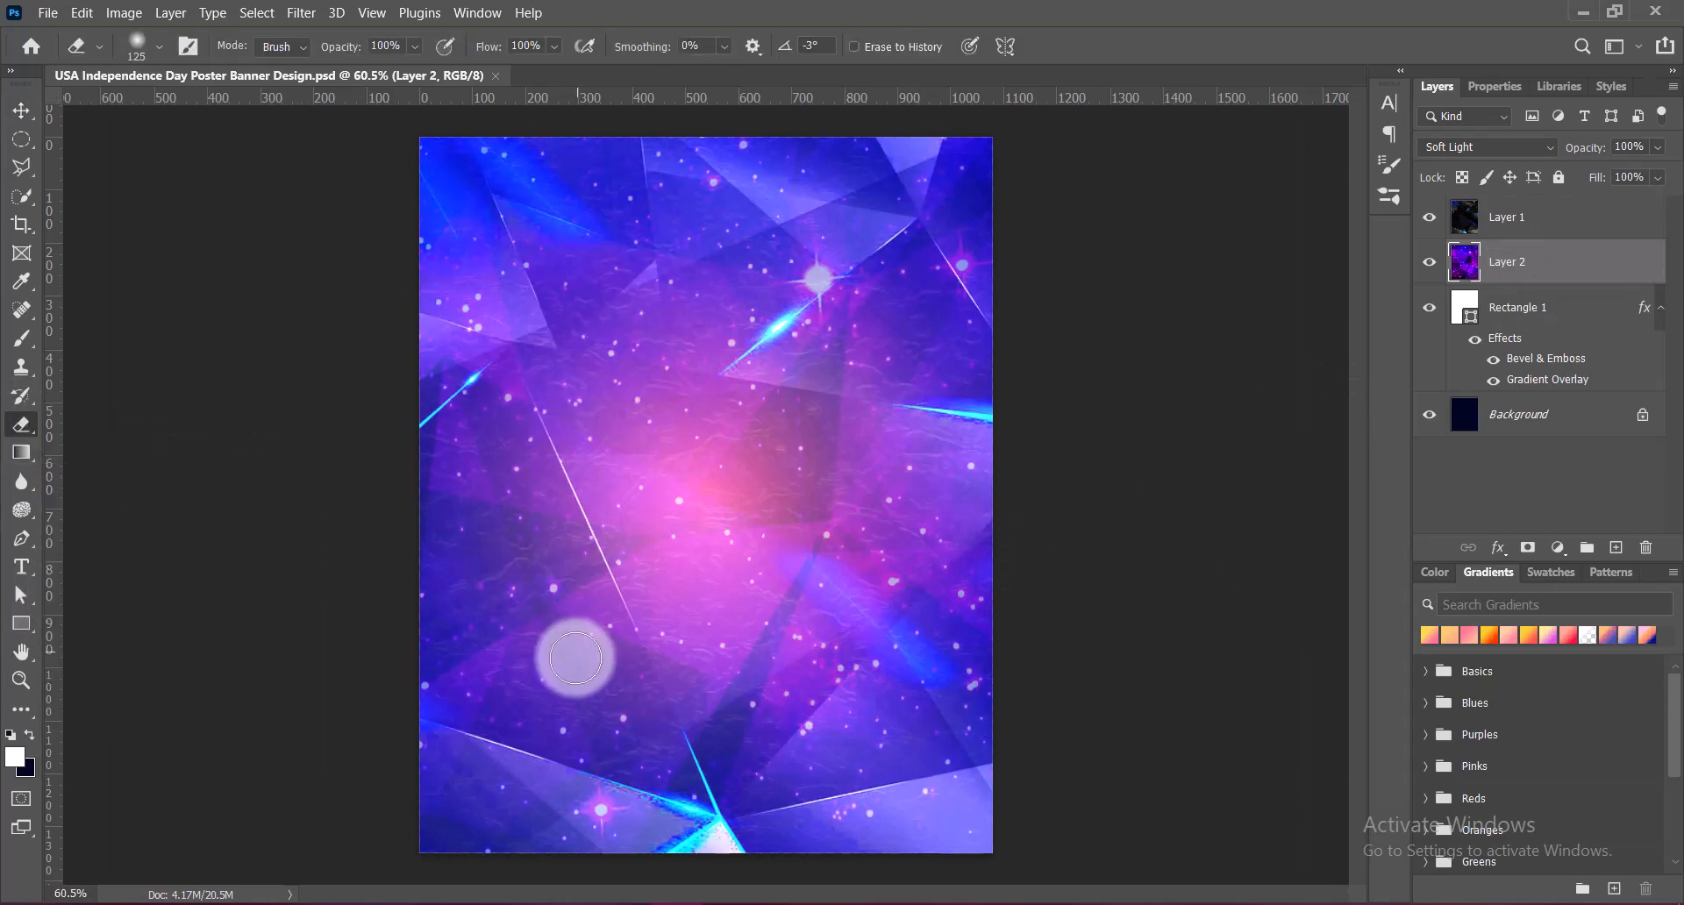
key("bracketright")
key("bracketright")
key("bracketright")
key("bracketright")
key("bracketright")
key("bracketright")
key("bracketright")
key("bracketright")
left_click(470, 789)
mouse_move(680, 785)
left_mouse_down()
mouse_move(929, 779)
mouse_move(834, 794)
mouse_move(865, 715)
left_mouse_up()
key("bracketleft")
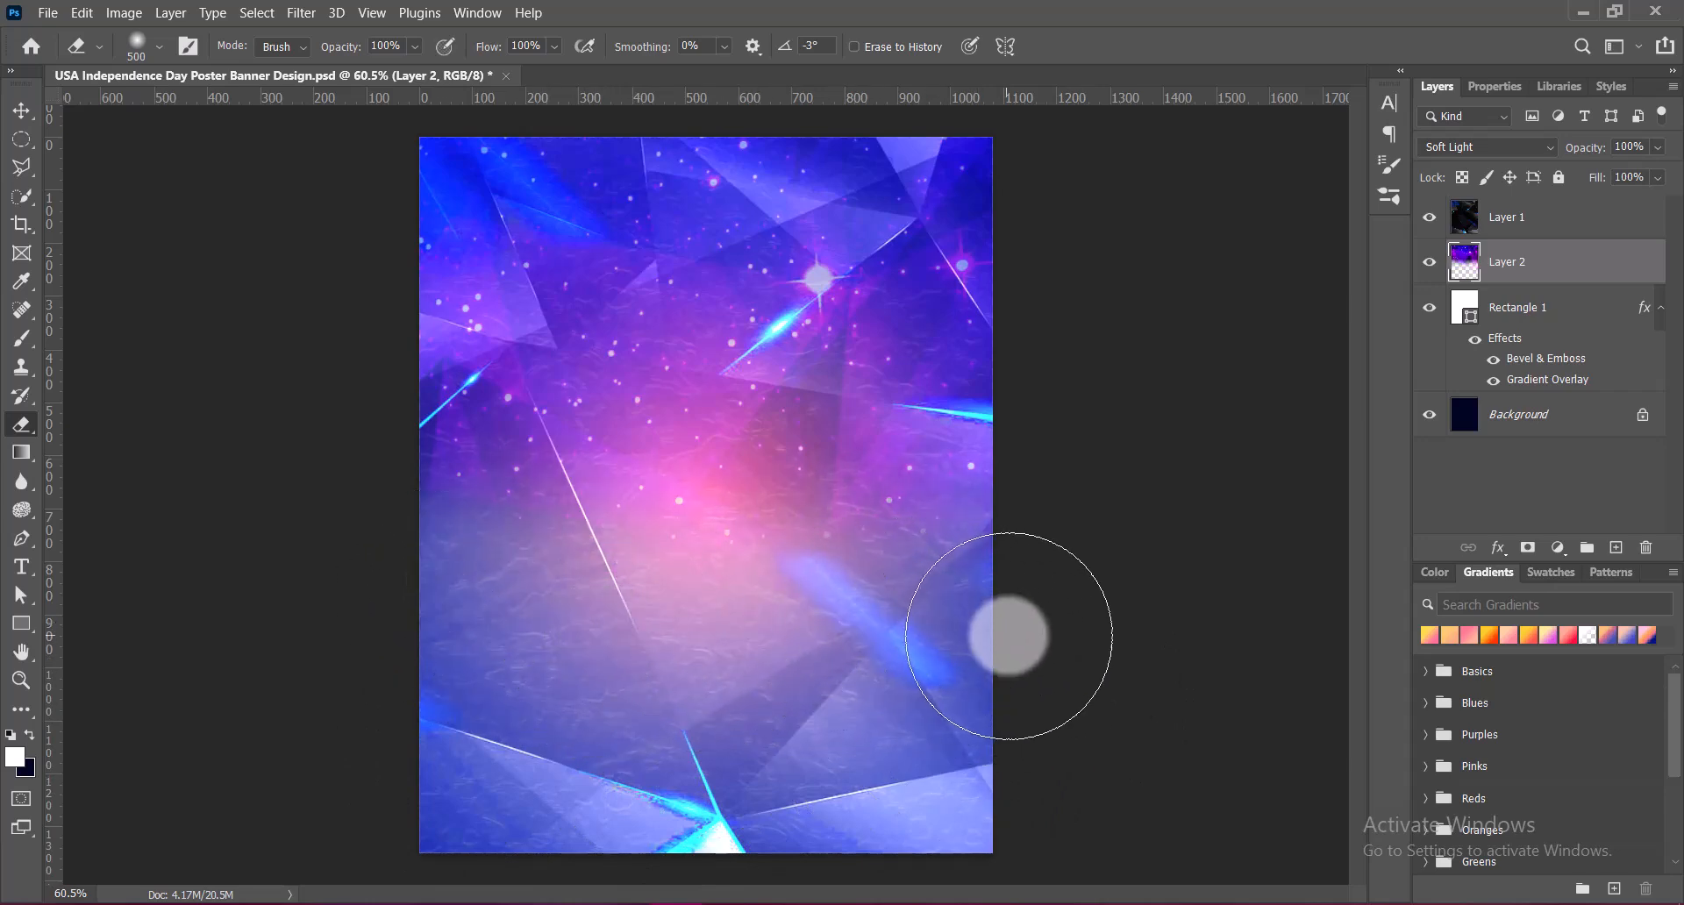
key("bracketleft")
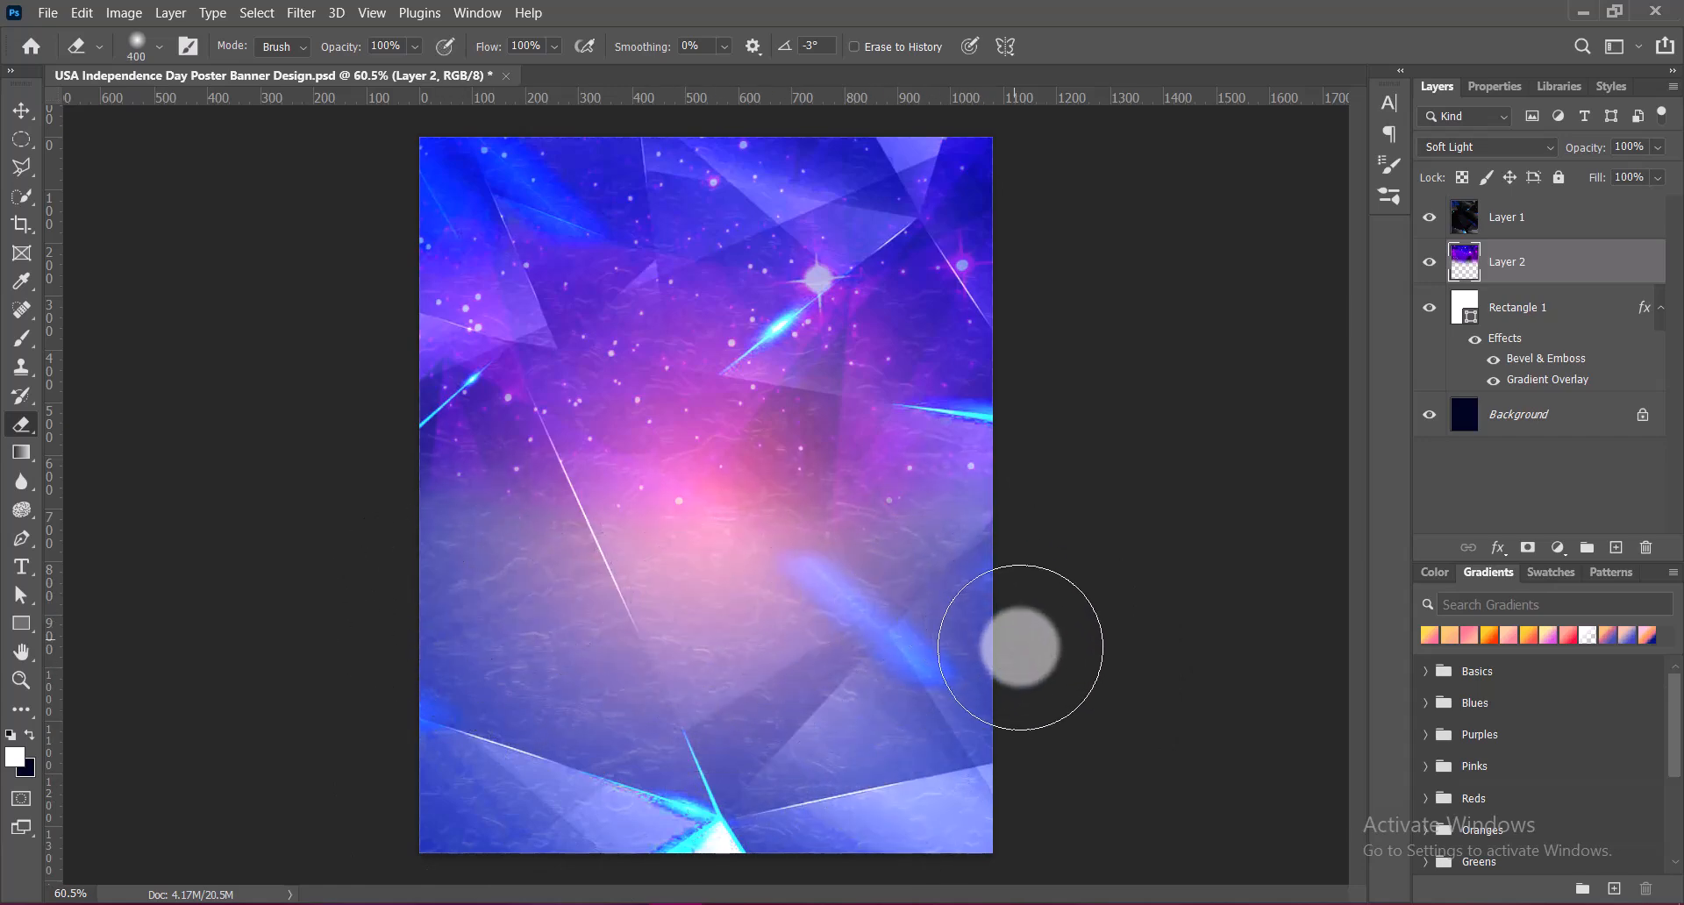
left_click(21, 111)
key("ctrl+s")
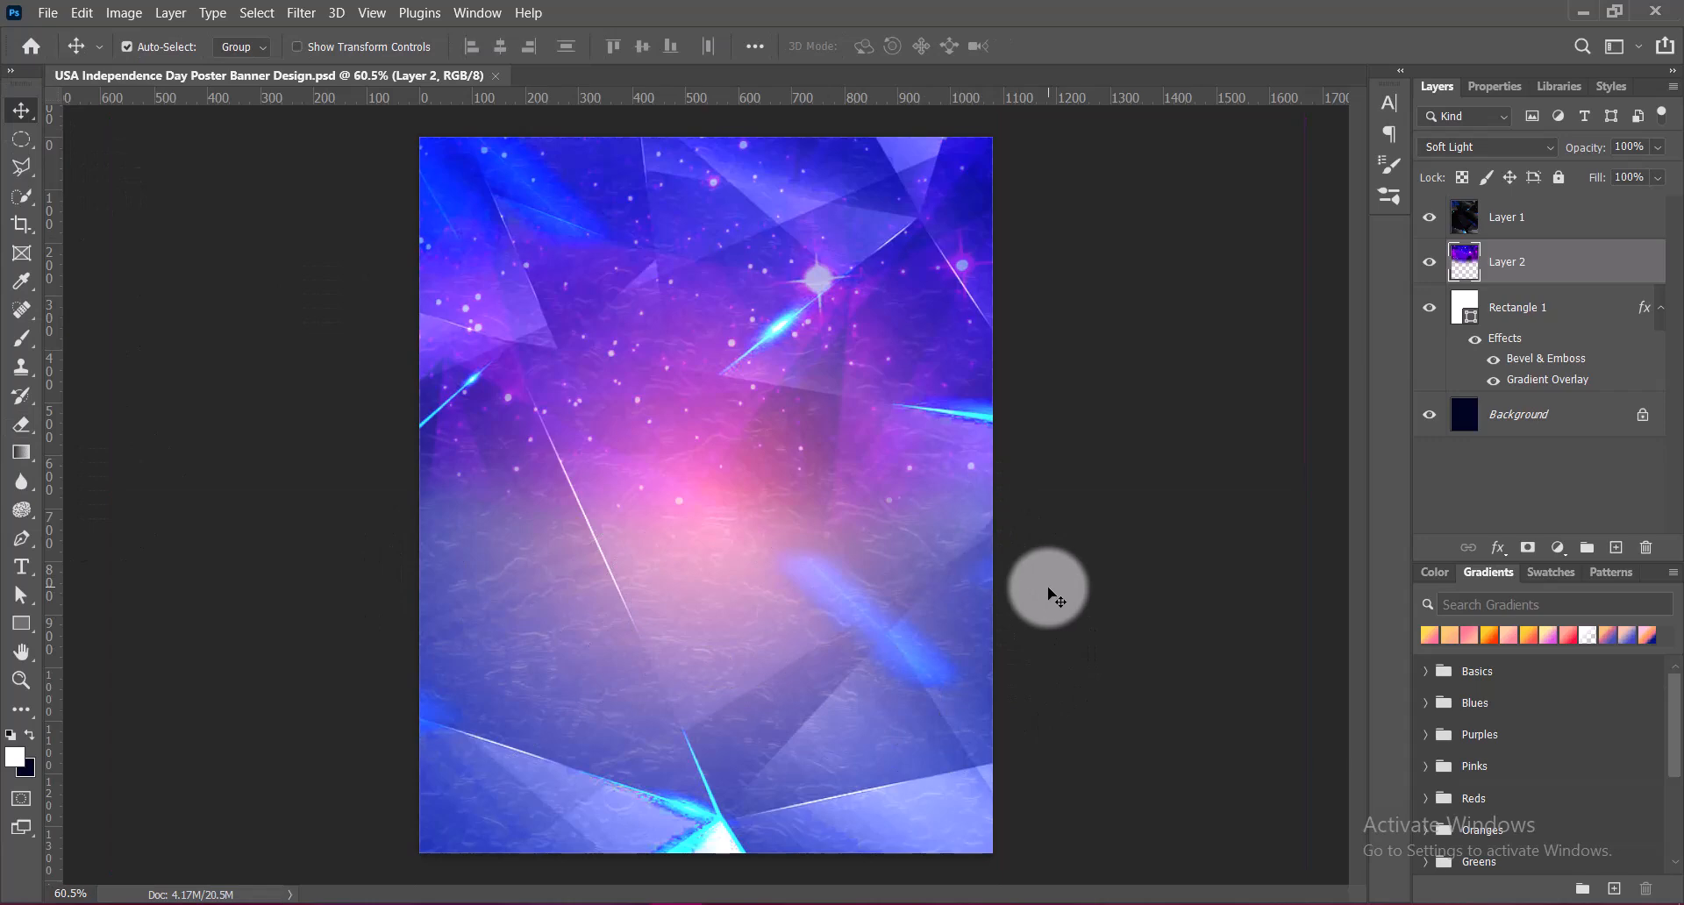
Add a horizontally flipped duplicate of the starry layer at the top of the layer stack
left_click_drag(819, 272, 794, 287)
key("ctrl+z")
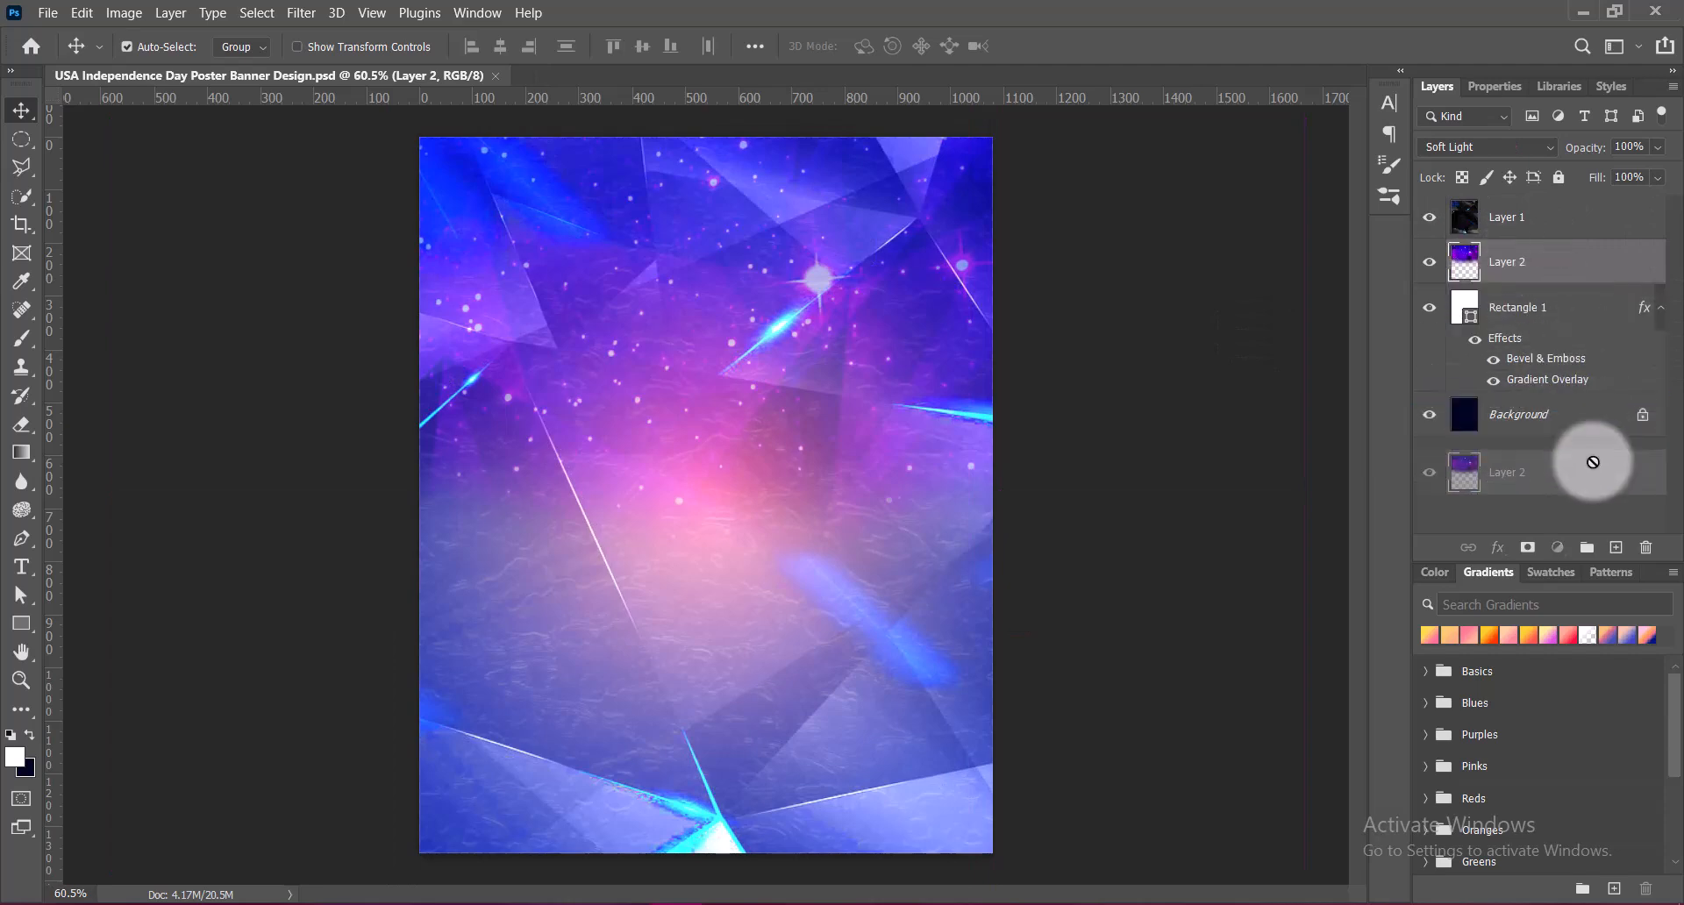
left_click_drag(1616, 548, 1616, 547)
key("ctrl+t")
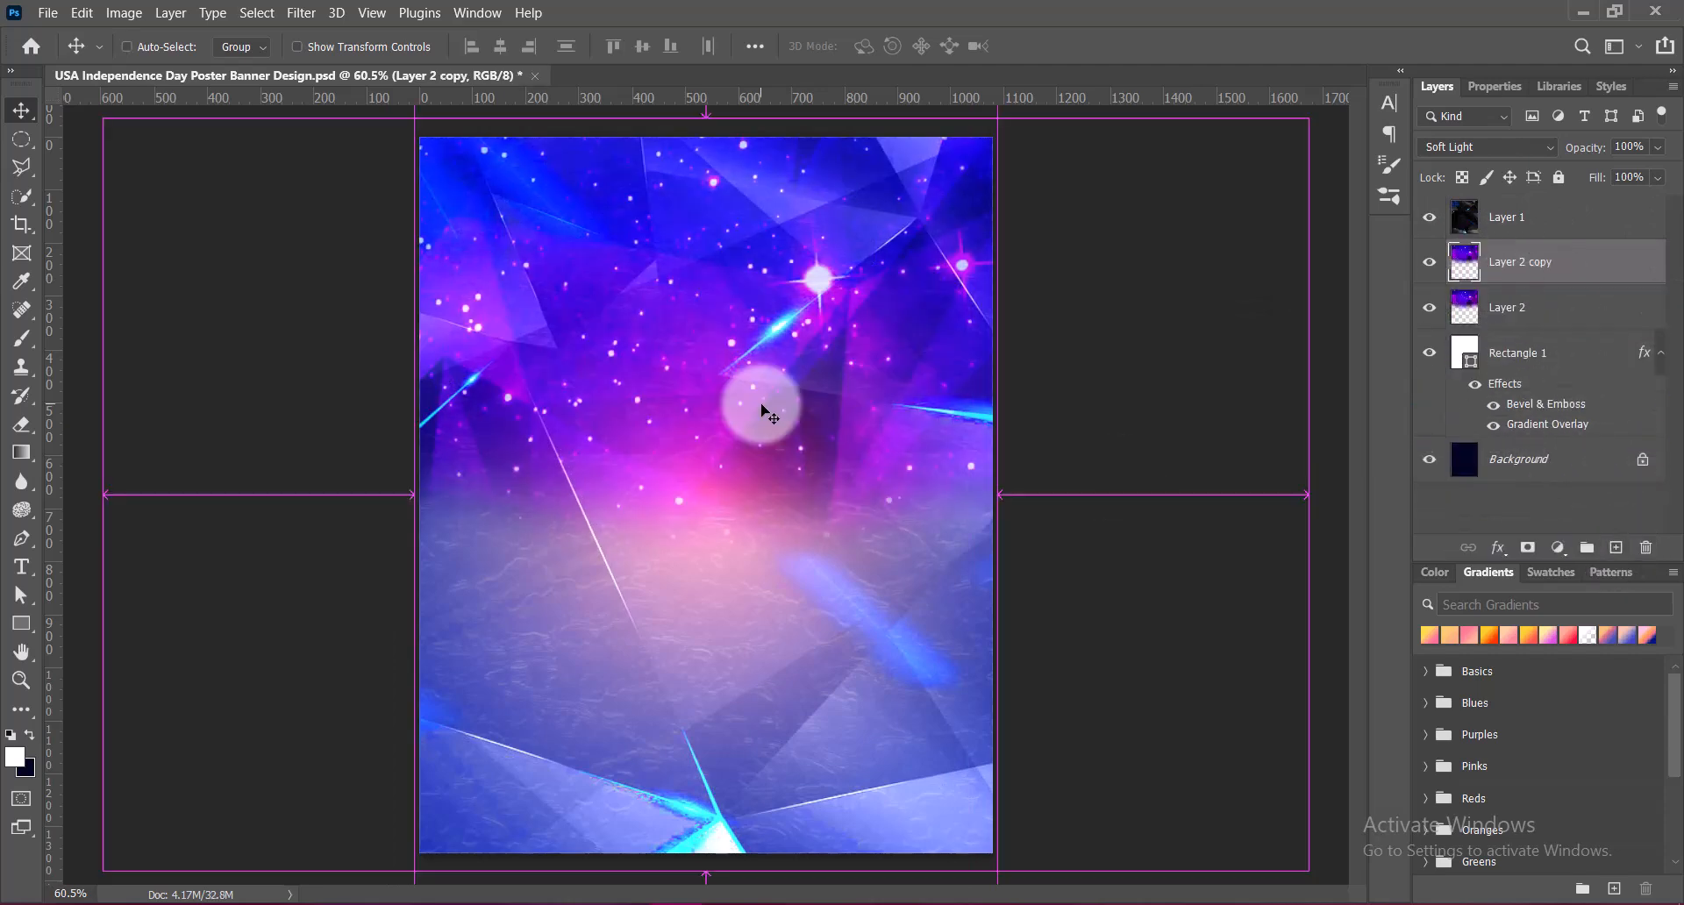
right_click(759, 286)
left_click(829, 716)
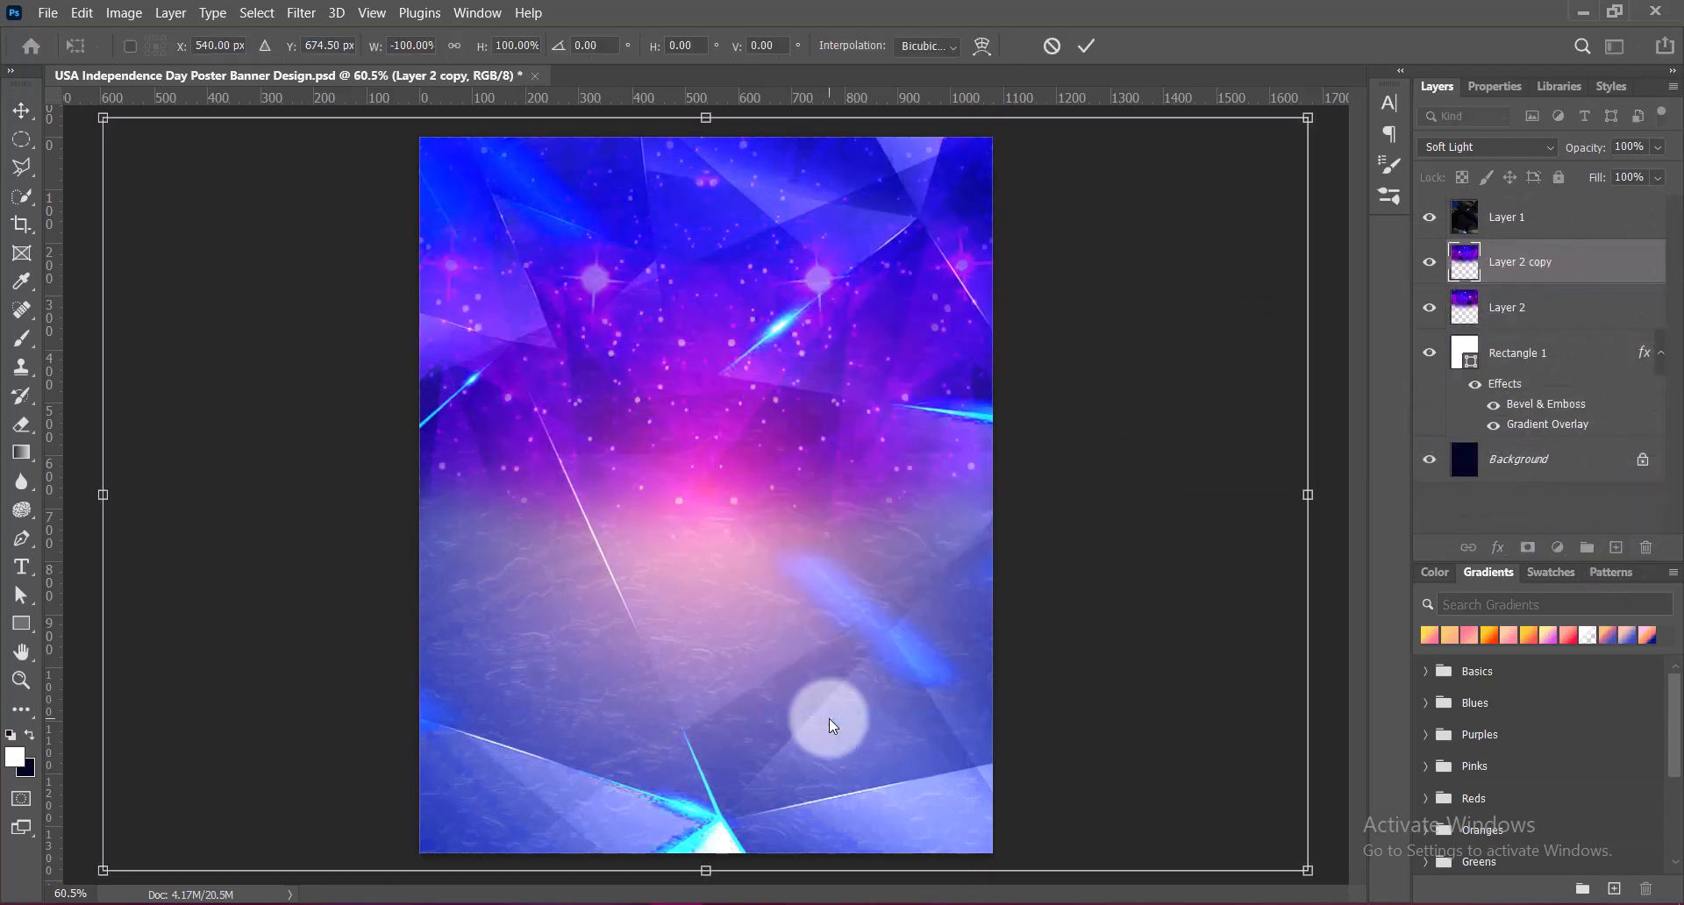
double_click(702, 313)
left_click(1527, 262)
left_click_drag(1528, 262, 1523, 198)
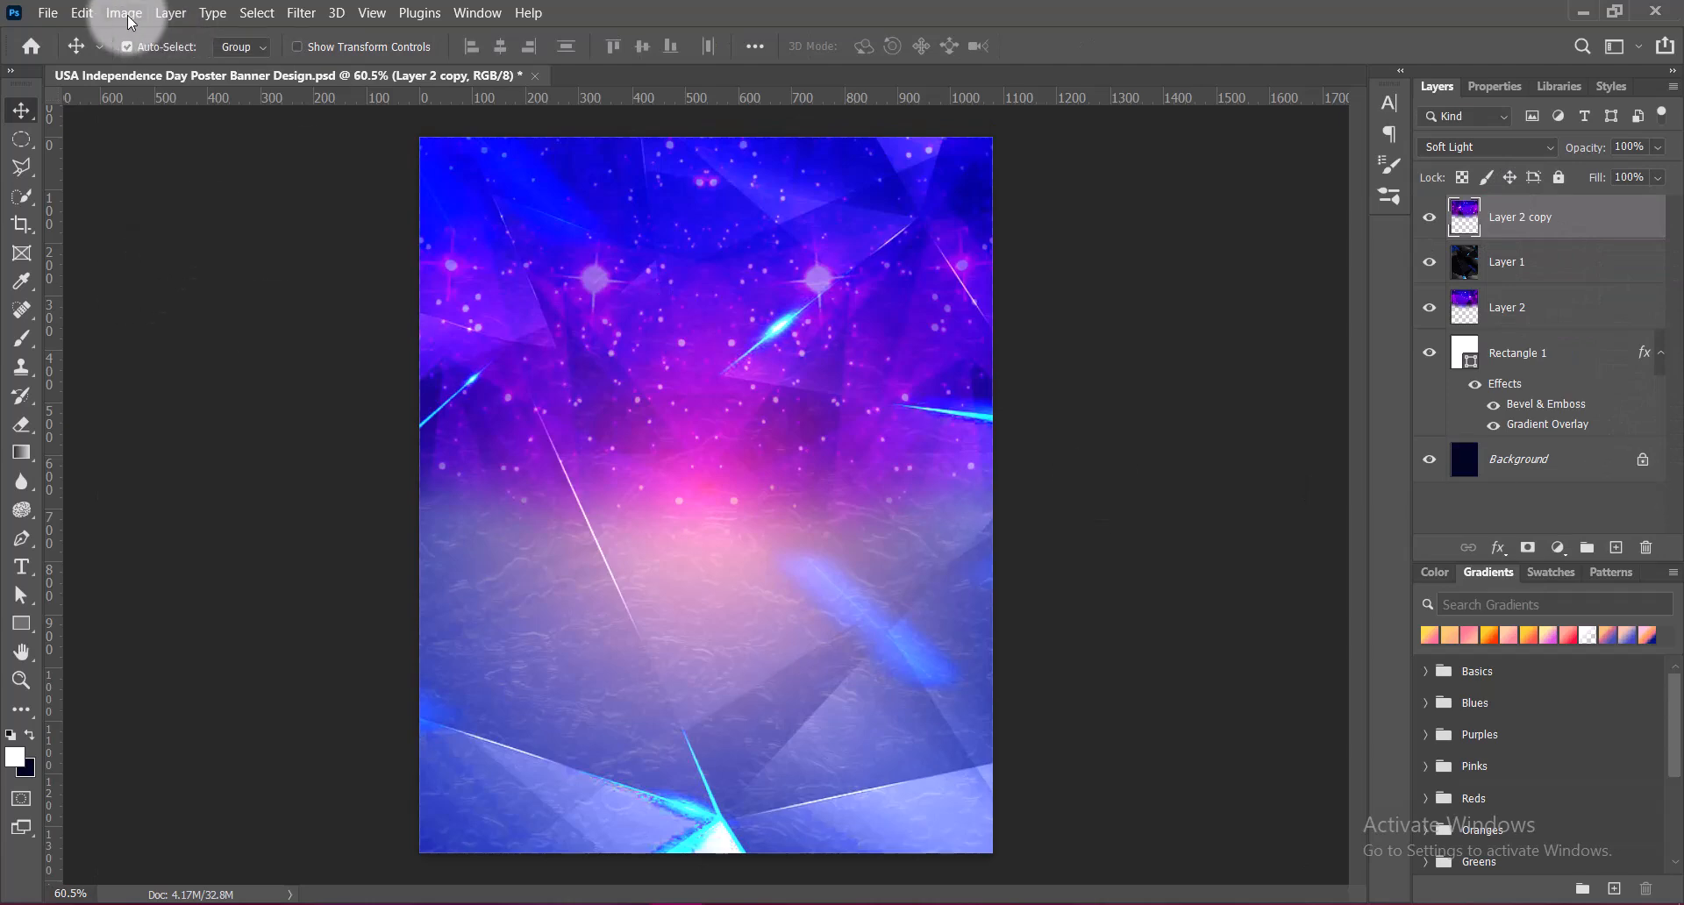
Try flipping the duplicated starry layer vertically, then undo the flip
key("ctrl")
key("ctrl+t")
right_click(730, 237)
left_click(818, 693)
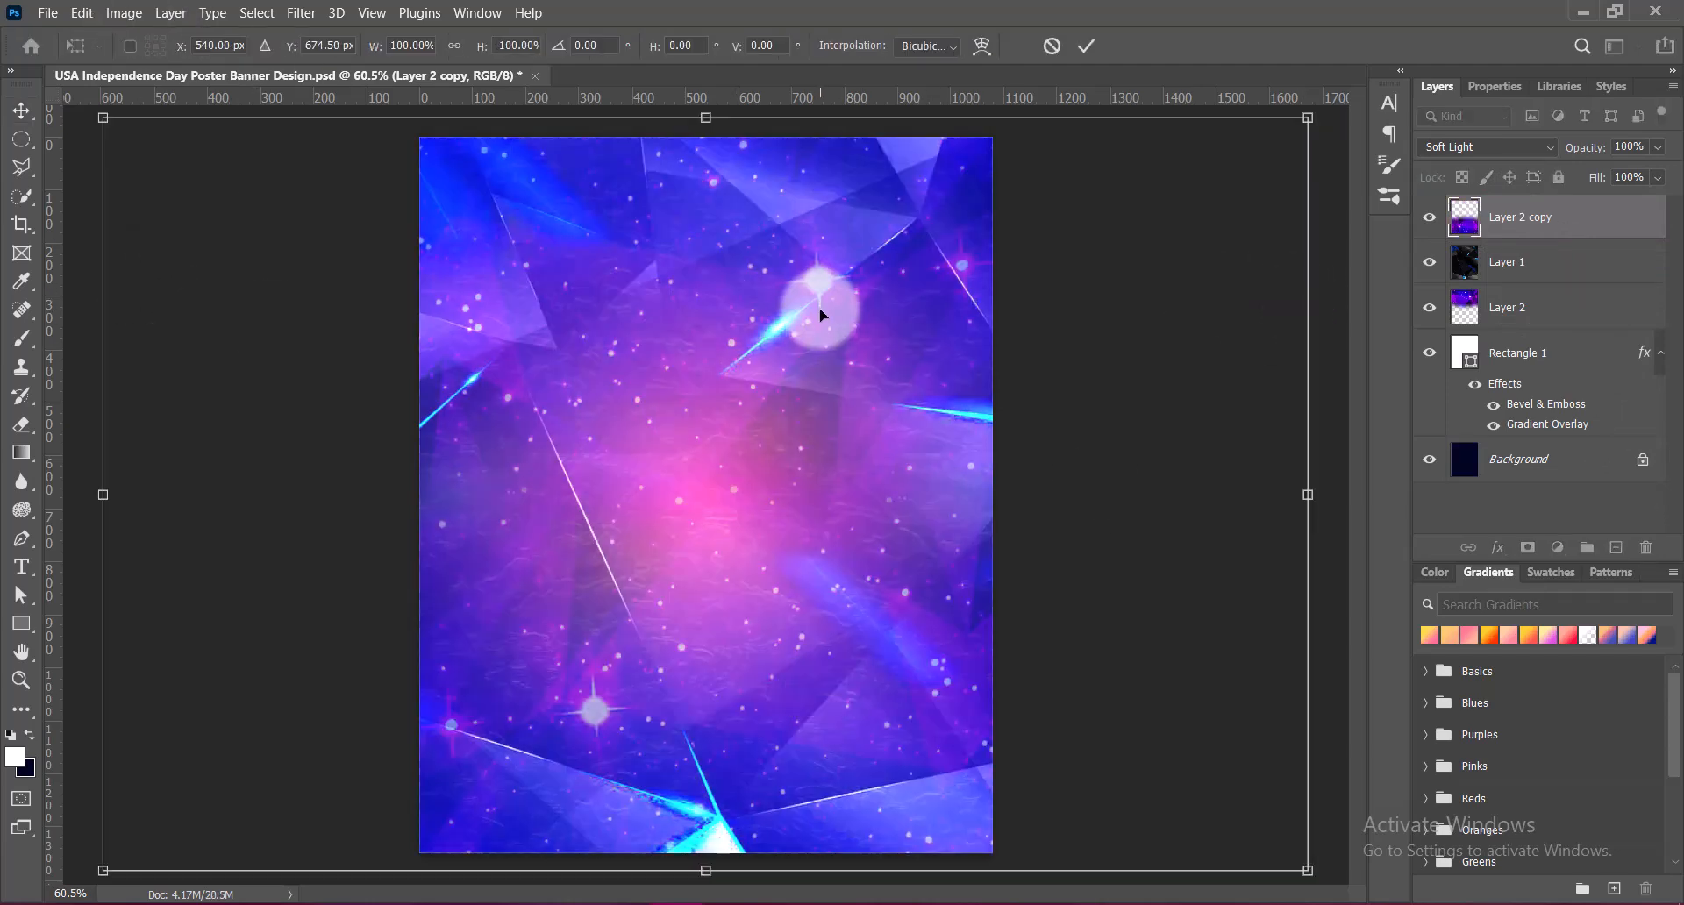
left_click(1079, 45)
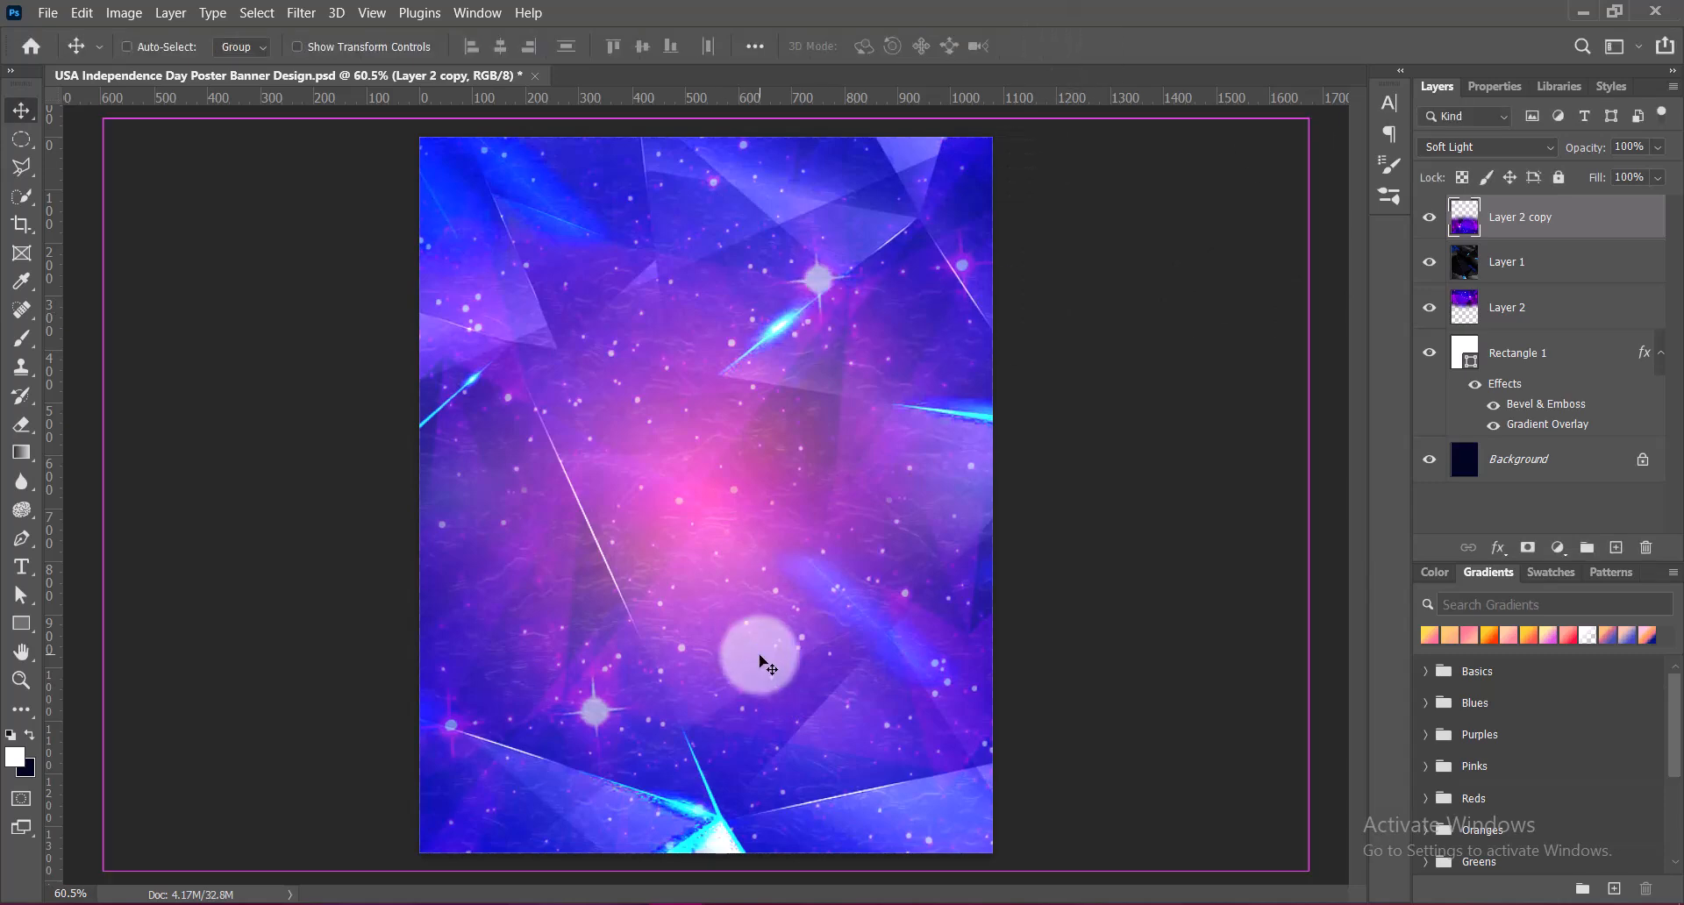
key("ctrl+z")
Shift the duplicated starry layer diagonally up and to the left with Free Transform
key("ctrl+t")
left_click_drag(628, 351, 572, 291)
key("Return")
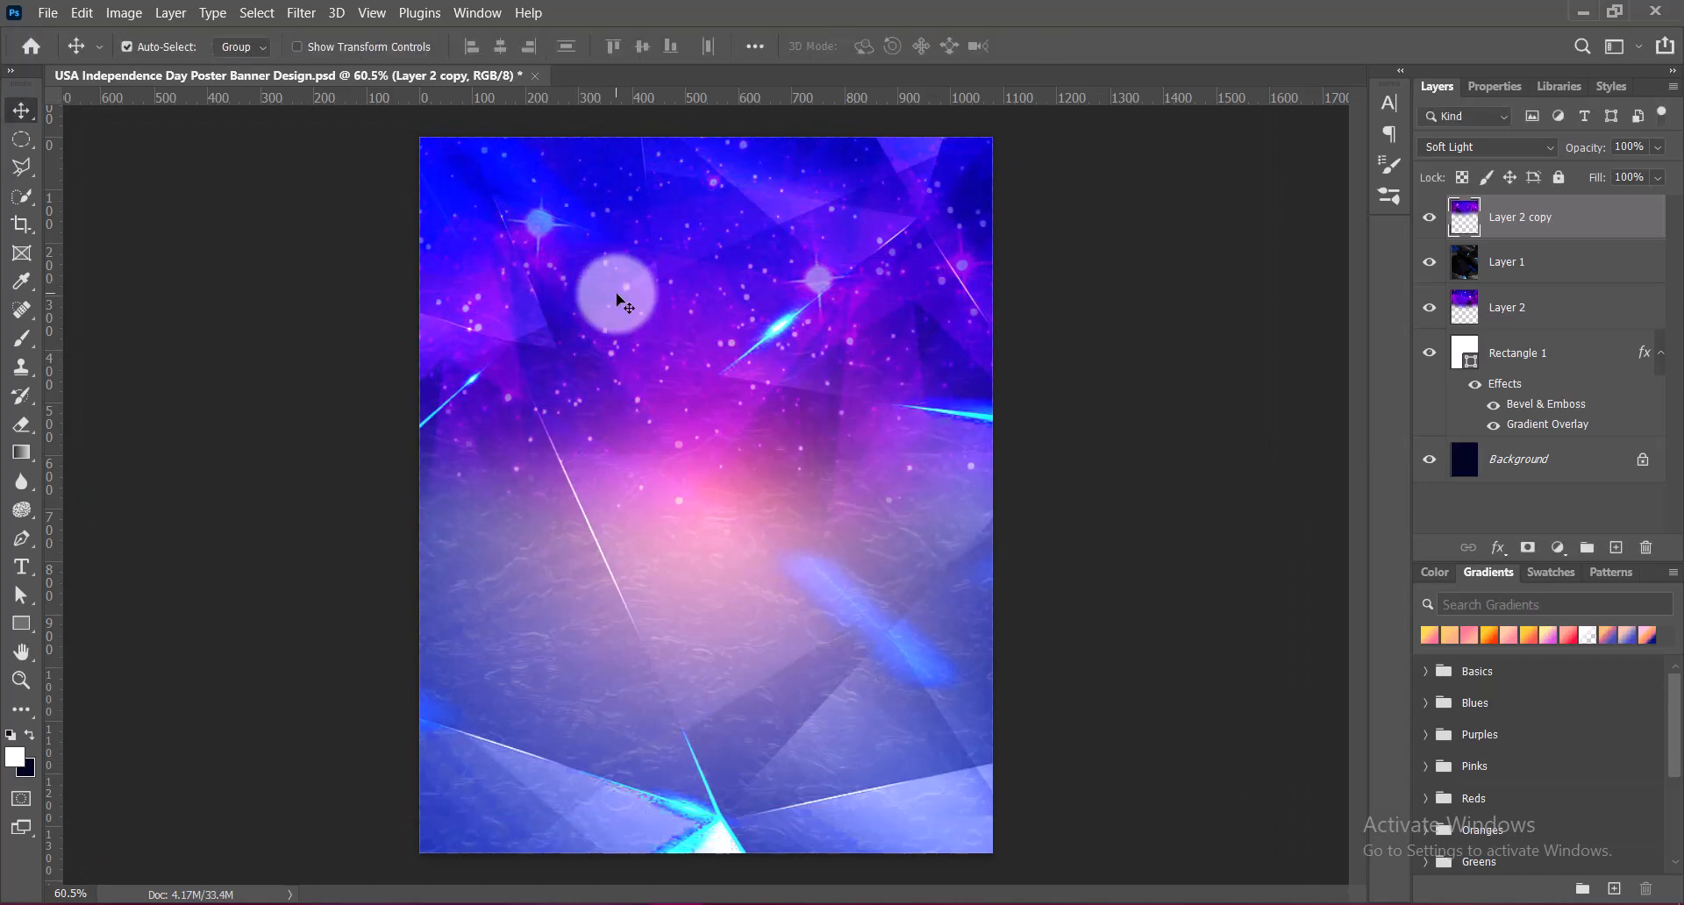
Set the duplicated starry layer's contrast to 100 with its brightness at 0
left_click(123, 12)
mouse_move(210, 64)
left_click(465, 34)
left_click_drag(1359, 138, 1365, 140)
left_click_drag(1331, 191, 1471, 192)
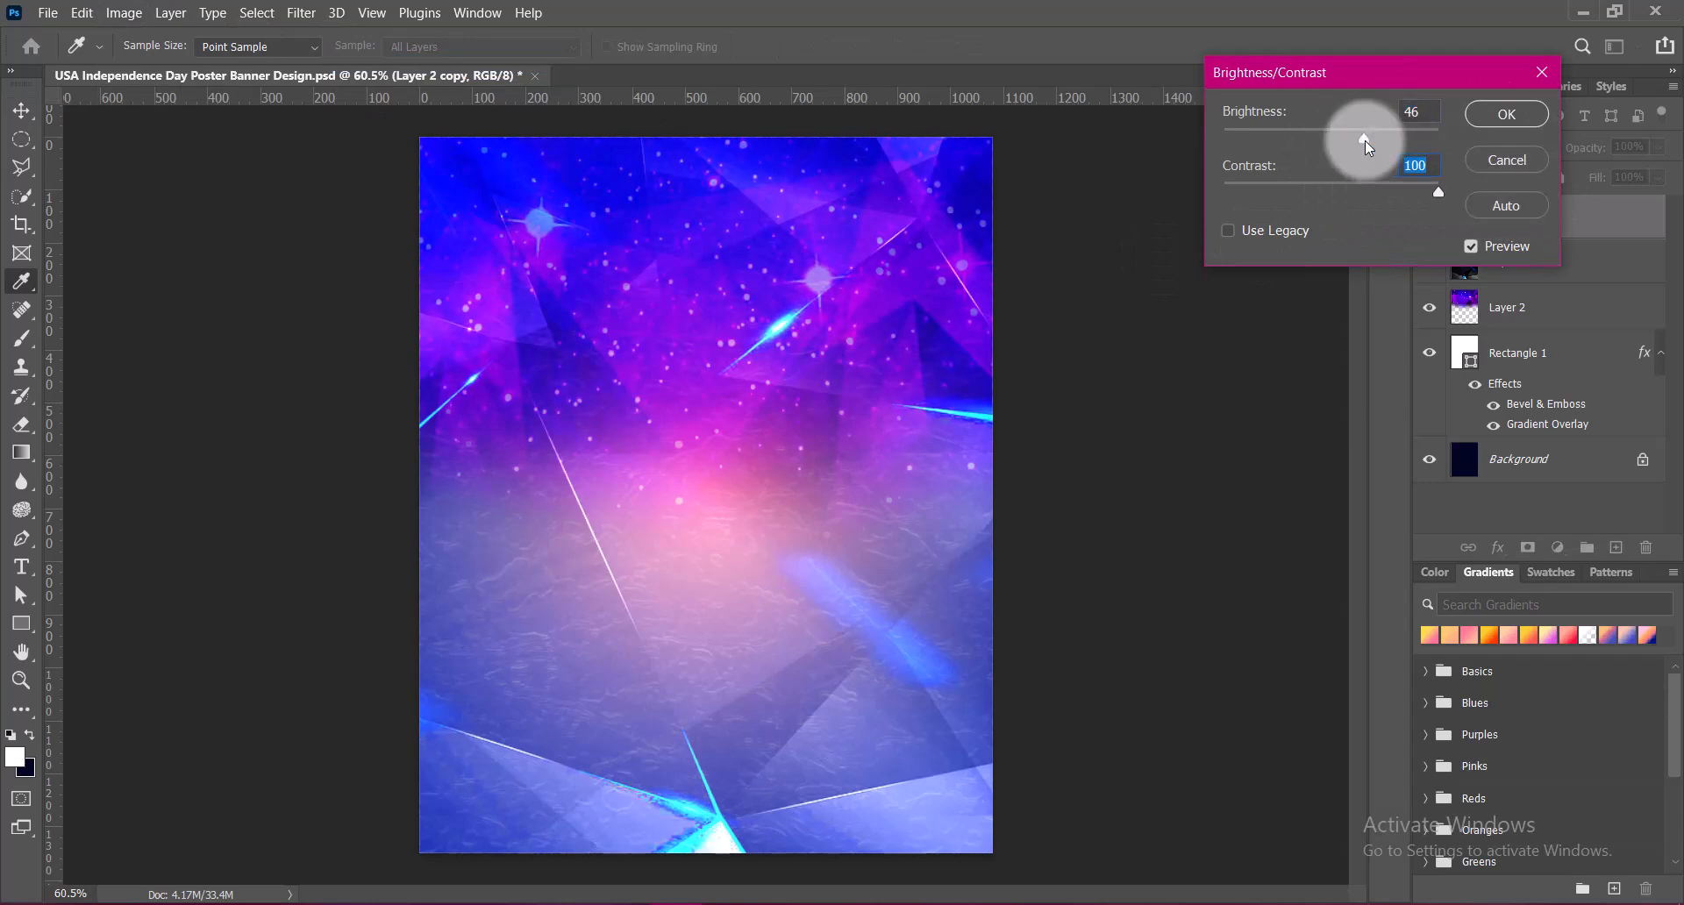
double_click(1414, 111)
type("0")
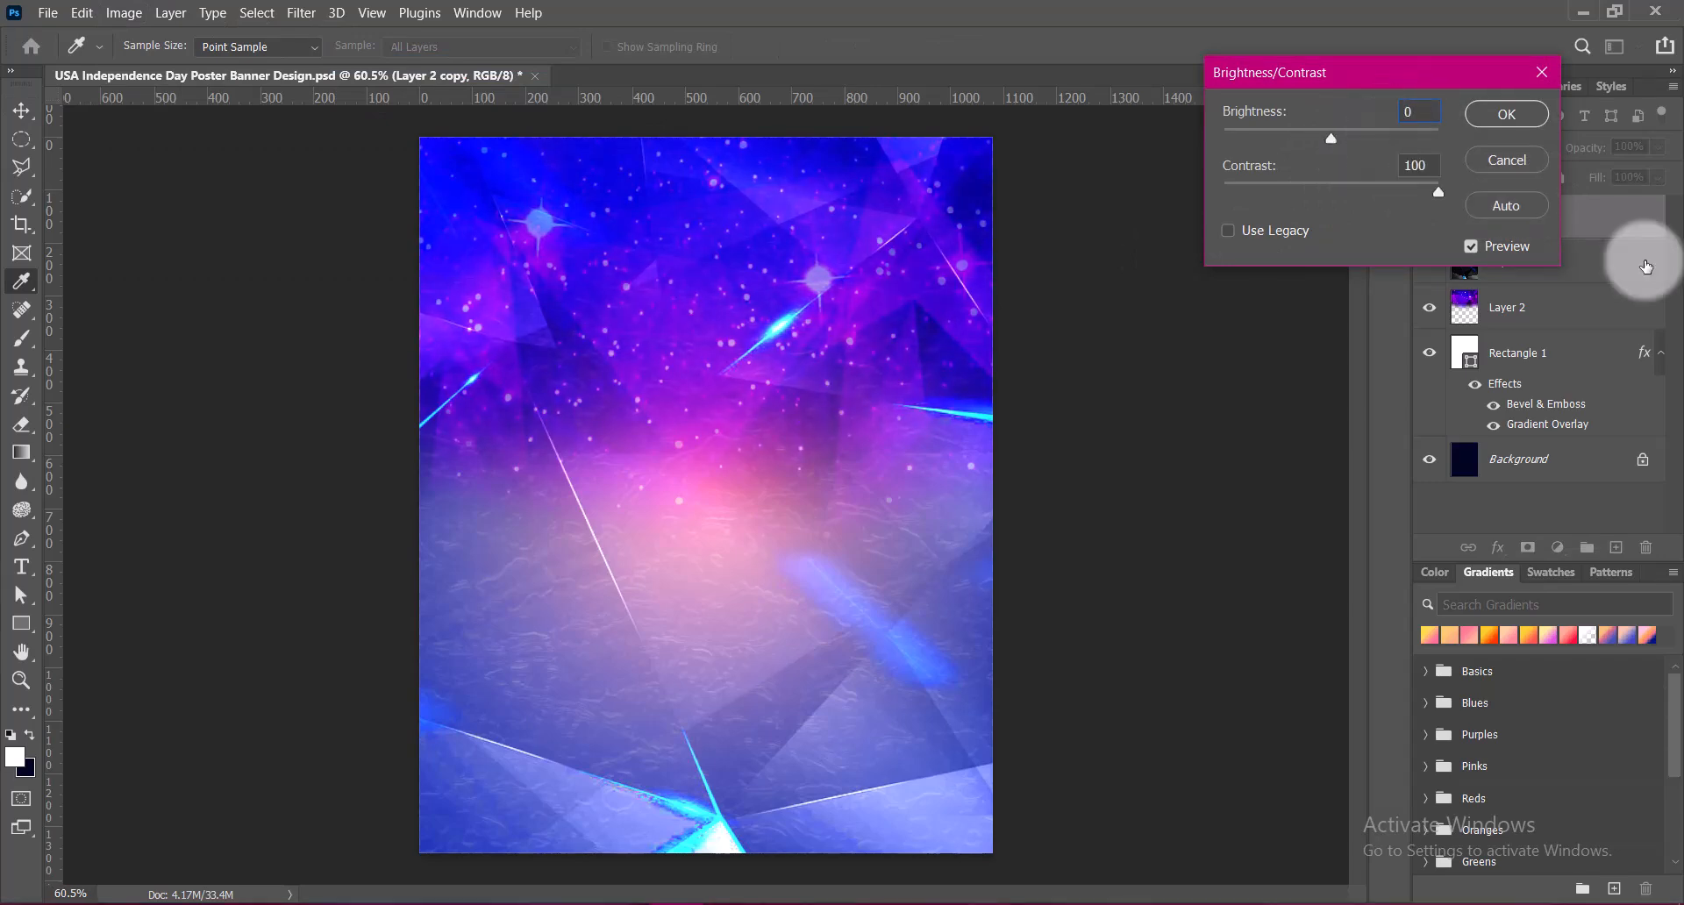
left_click(1522, 116)
Brighten the duplicated starry layer with Curves by raising input 128 to output 160, and save the document
left_click(117, 12)
mouse_move(188, 64)
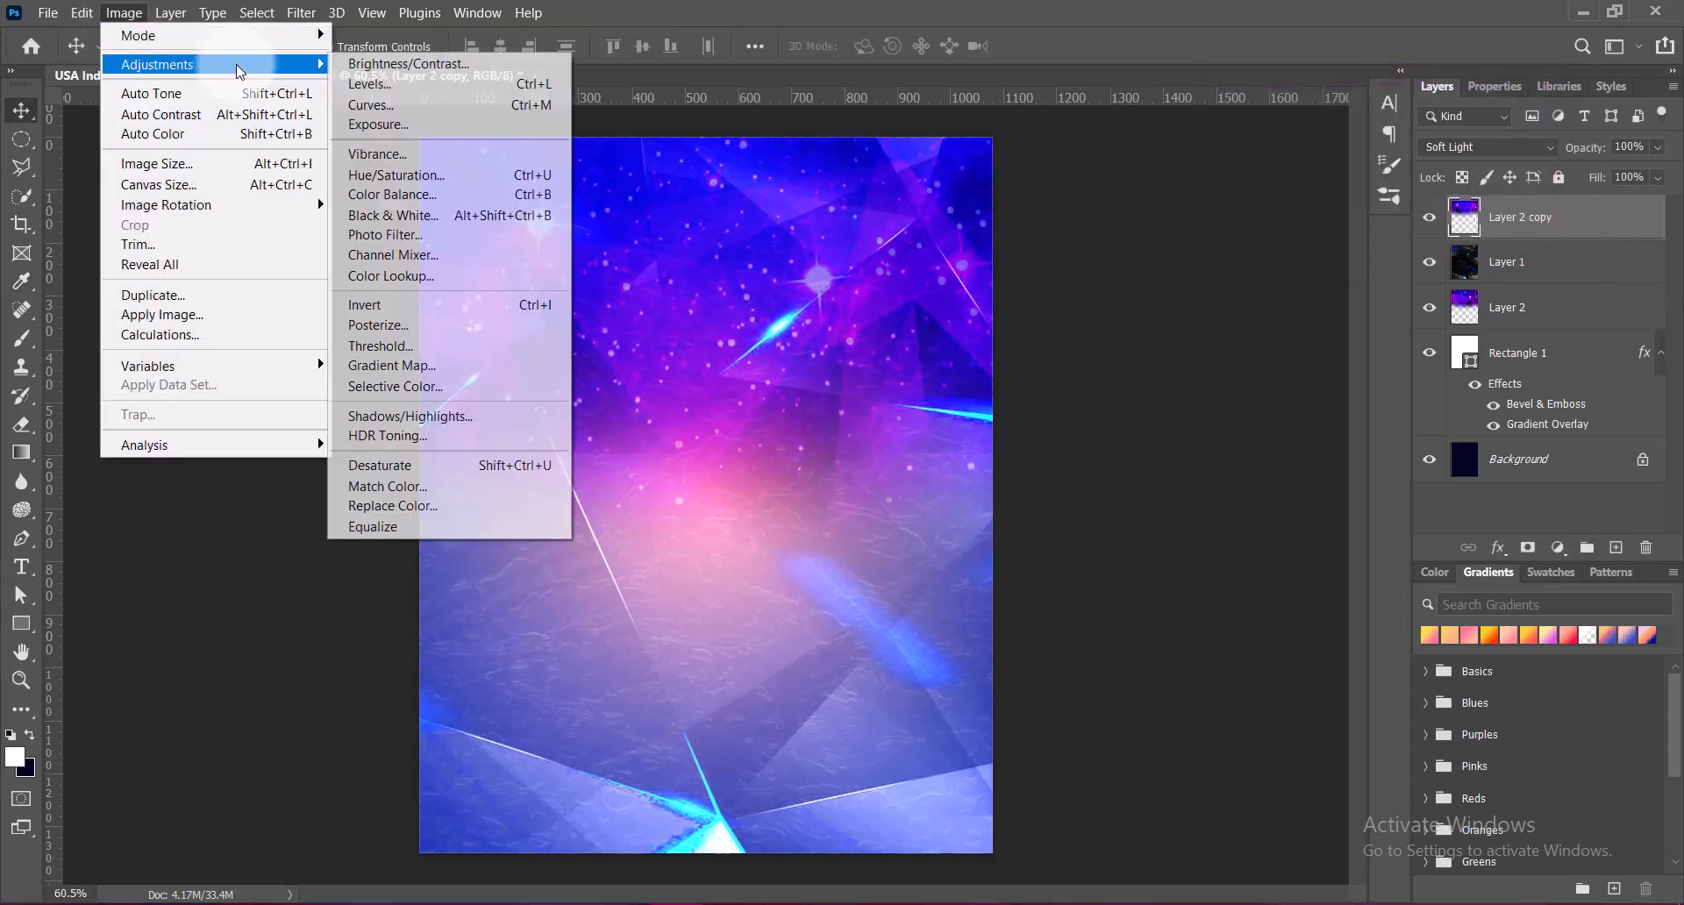
left_click(379, 105)
left_click_drag(1173, 365, 1186, 335)
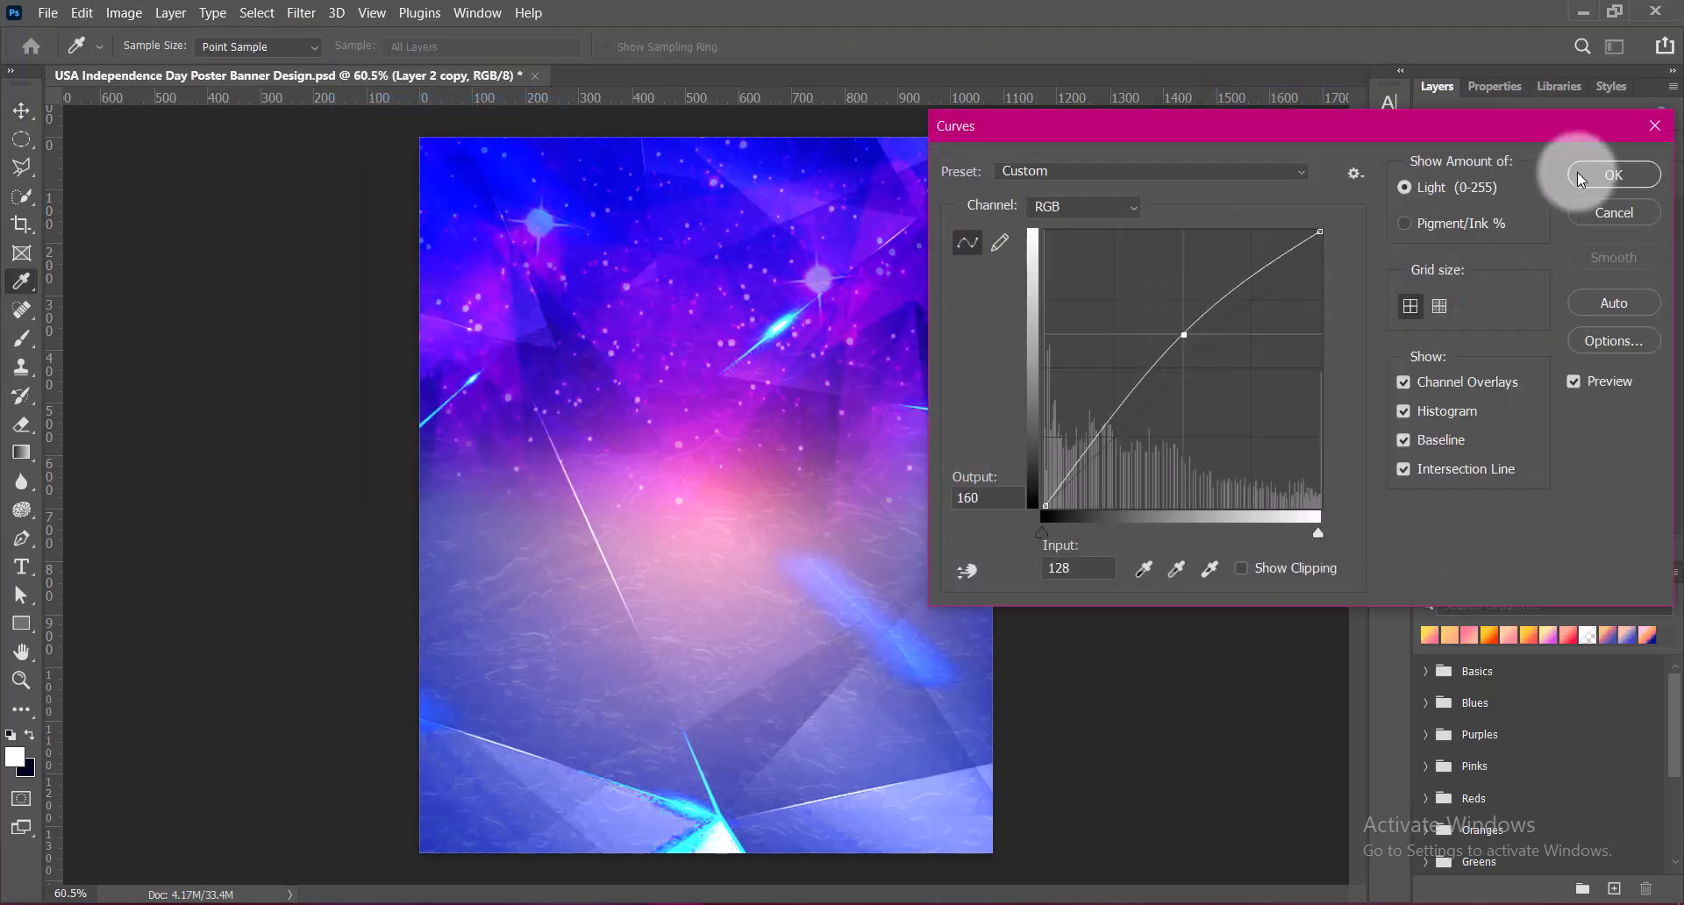
left_click(1598, 175)
key("ctrl+s")
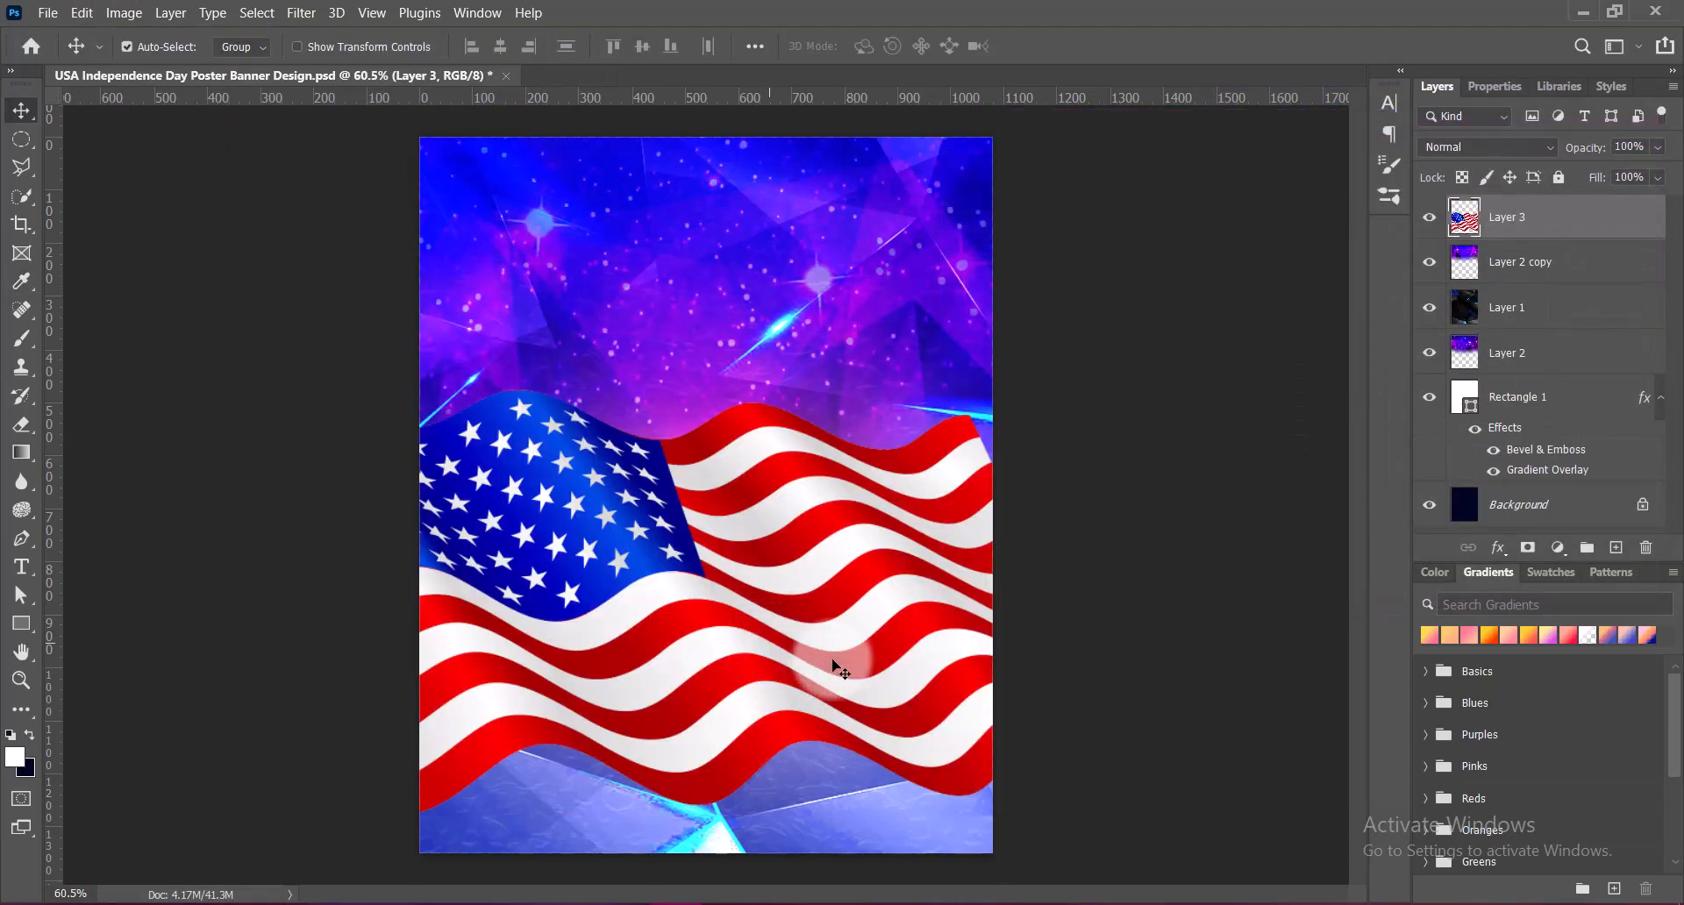
Place the waving American flag image across the lower half of the poster and set its vibrance to +100
left_click_drag(694, 575, 735, 630)
left_click(132, 13)
mouse_move(217, 65)
left_click(378, 151)
left_click_drag(1211, 183, 1469, 185)
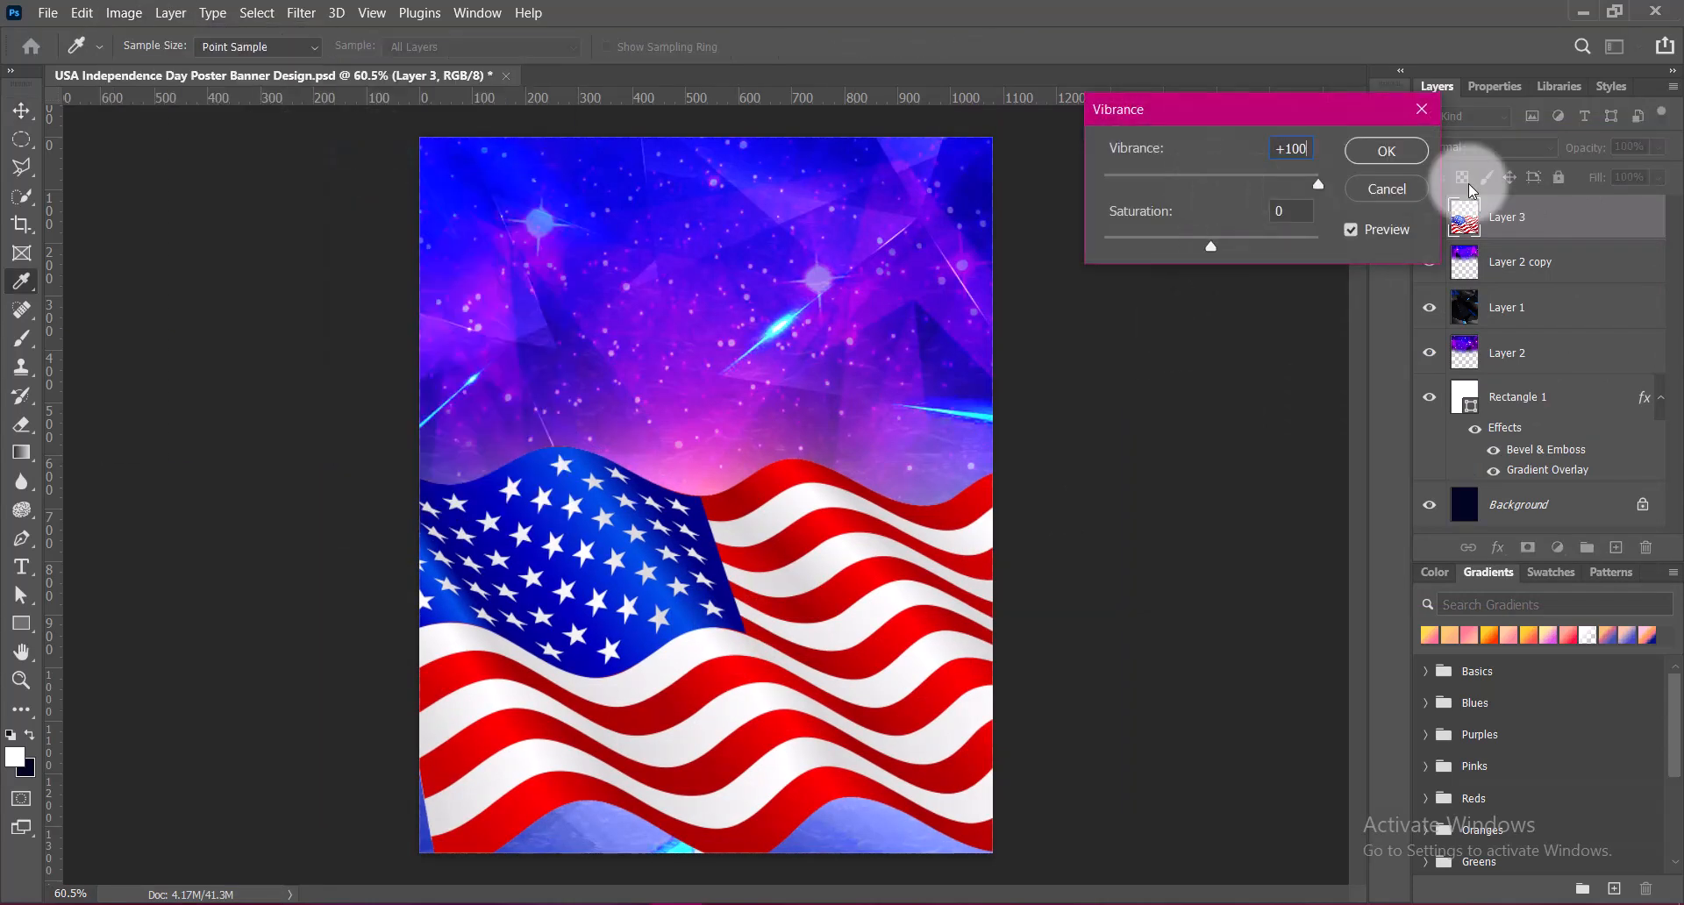
left_click(1387, 151)
Apply a Hue/Saturation adjustment to the American flag layer
left_click(124, 13)
mouse_move(158, 64)
left_click(392, 175)
left_click(1240, 172)
left_click(1241, 169)
left_click(1609, 176)
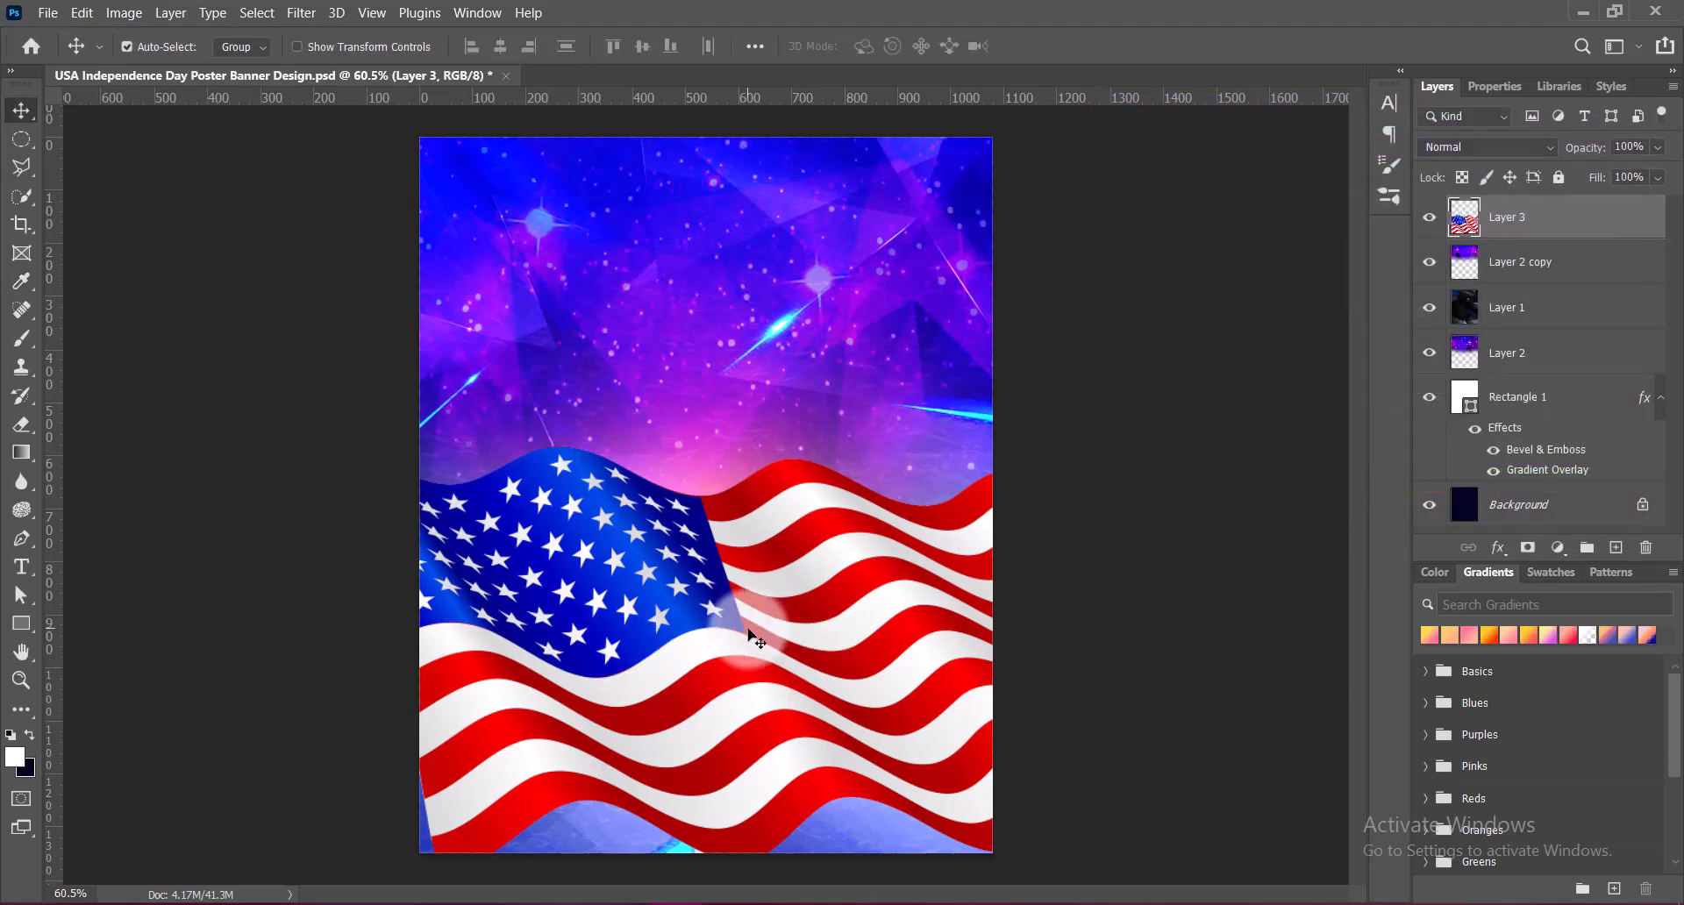
Move the flag down along the poster's lower edge, rotate it slightly clockwise with Free Transform, and save the document
left_click_drag(759, 631, 760, 708)
key("ctrl+t")
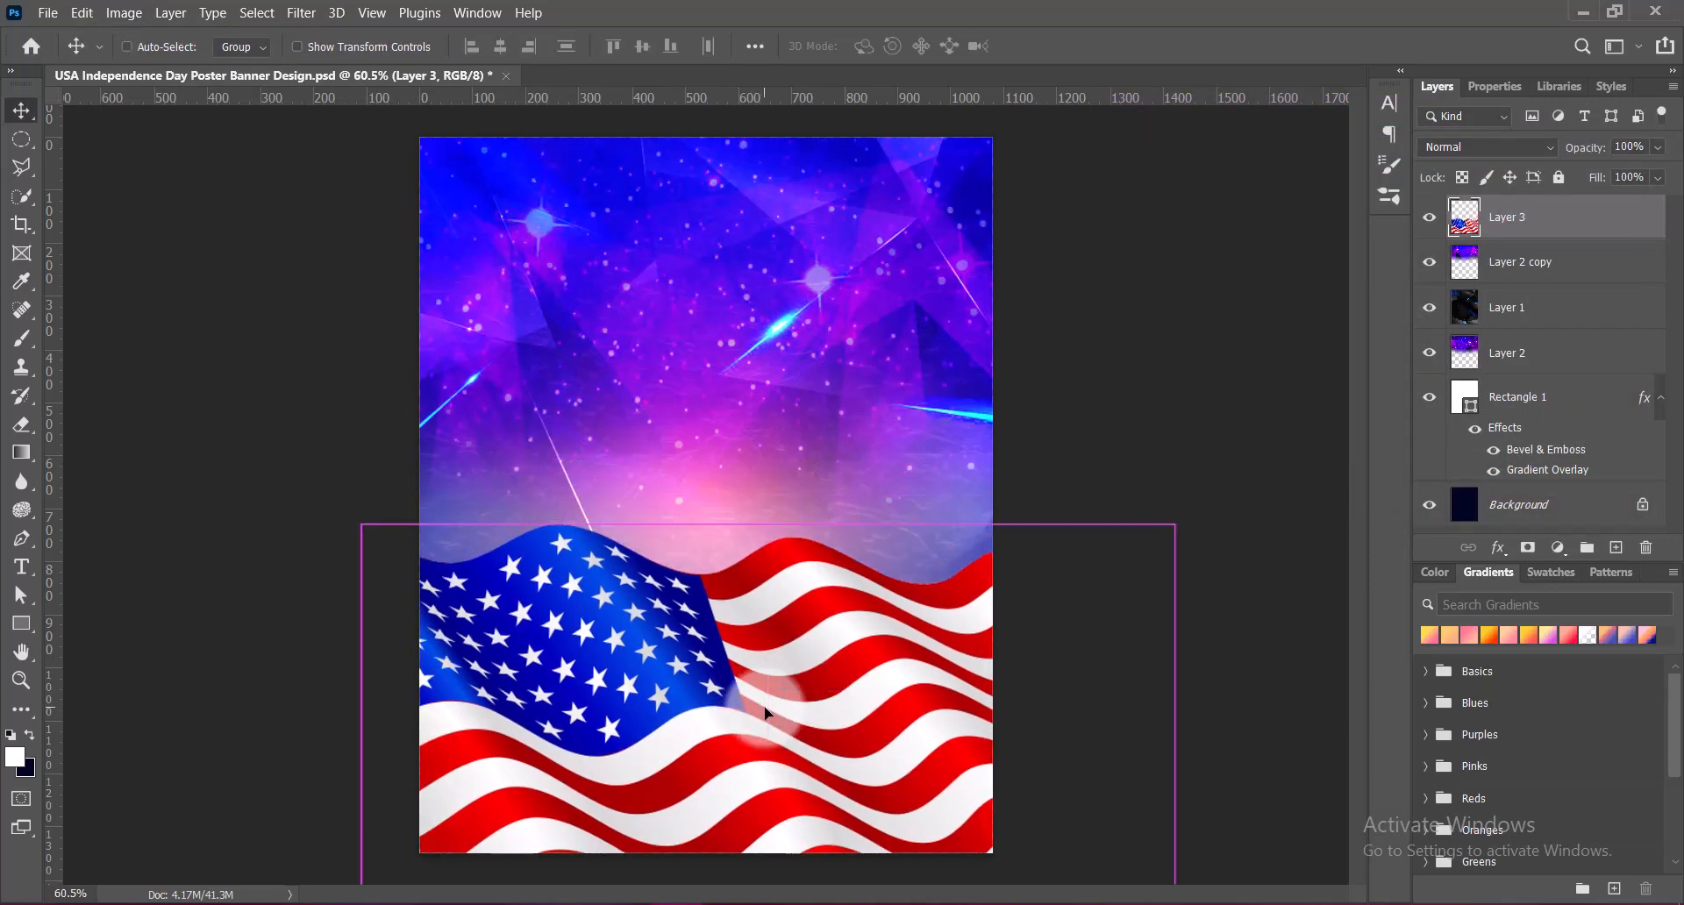
left_click_drag(766, 524, 767, 504)
left_click_drag(798, 690, 797, 682)
left_click_drag(1217, 526, 1242, 571)
left_click_drag(892, 685, 844, 709)
left_click_drag(1271, 640, 1264, 613)
left_click_drag(712, 643, 756, 704)
key("Return")
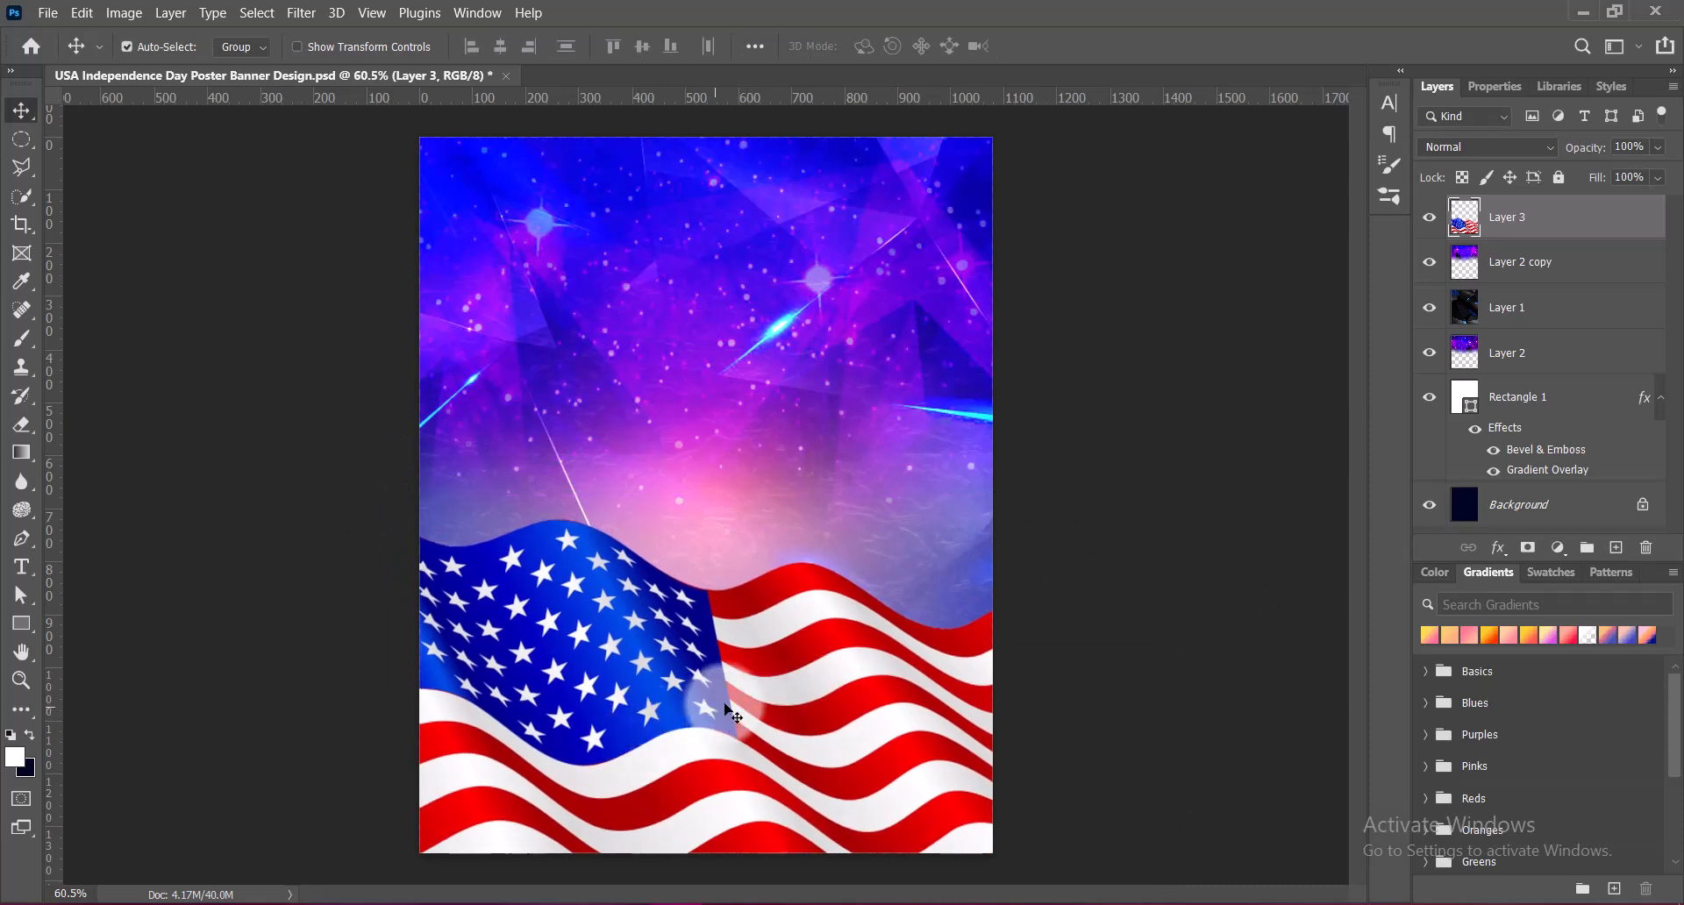
mouse_move(777, 671)
left_mouse_down()
mouse_move(774, 697)
mouse_move(801, 671)
left_mouse_up()
key("ctrl+s")
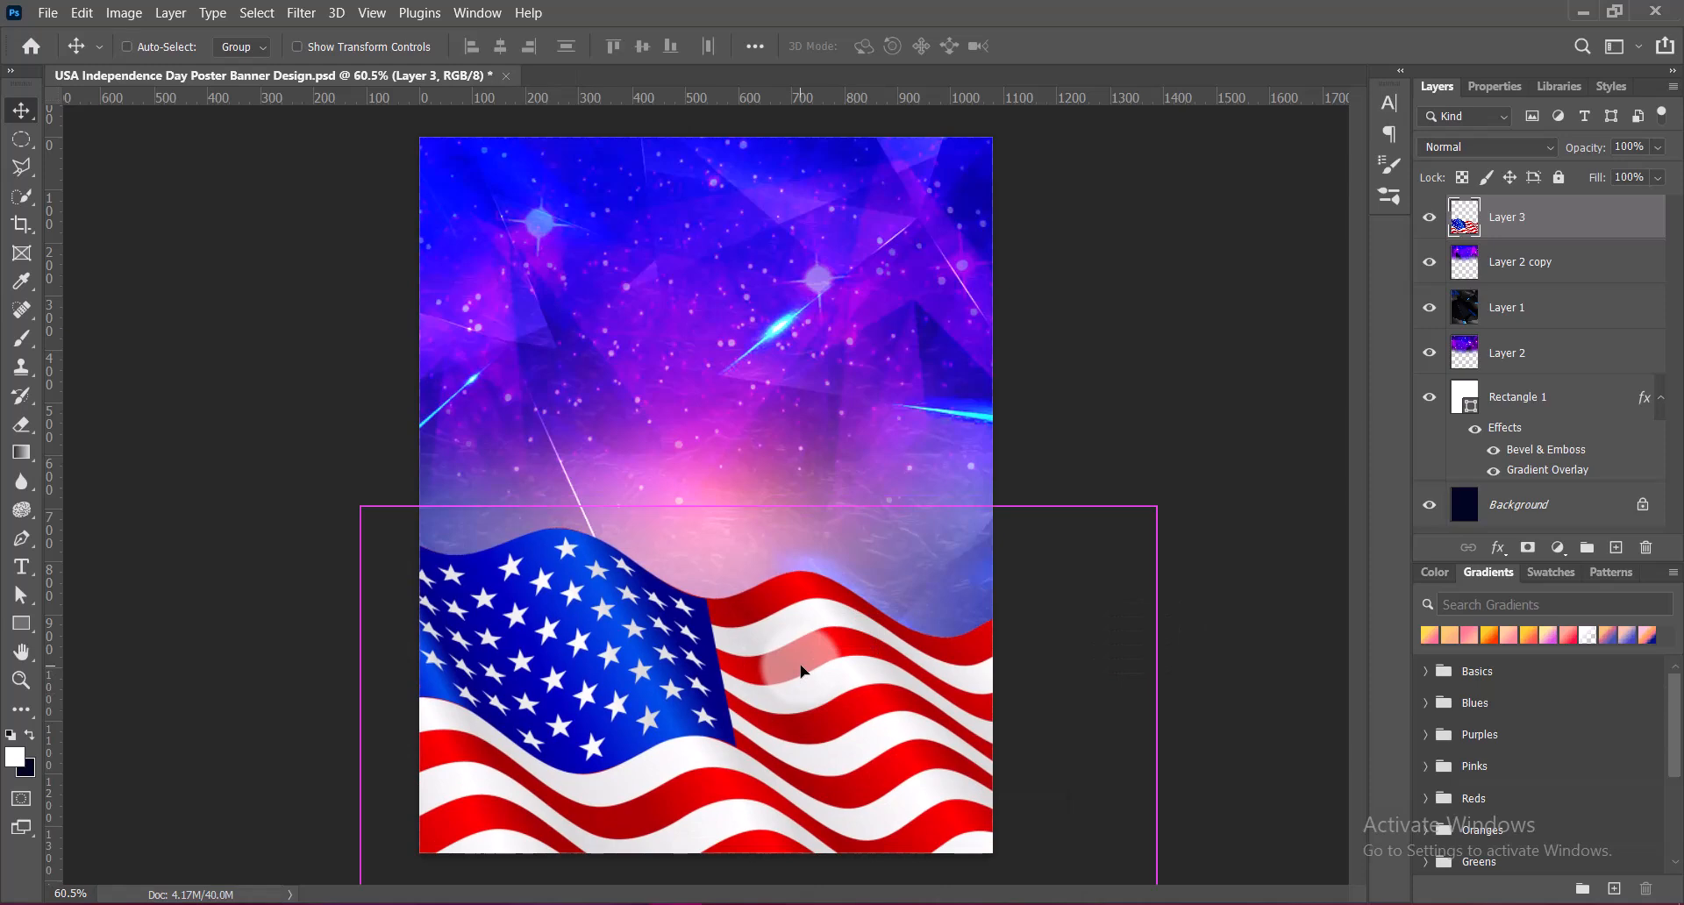
Nudge the flag into its final position along the poster's lower edge with Free Transform and deselect the layer
key("ctrl+t")
key("Right")
key("Right")
key("Right")
key("Right")
key("Right")
key("Right")
key("Right")
key("Right")
key("Right")
key("Right")
key("Right")
key("Right")
key("Right")
key("Right")
key("Right")
key("Right")
key("Right")
key("Right")
key("Right")
key("Right")
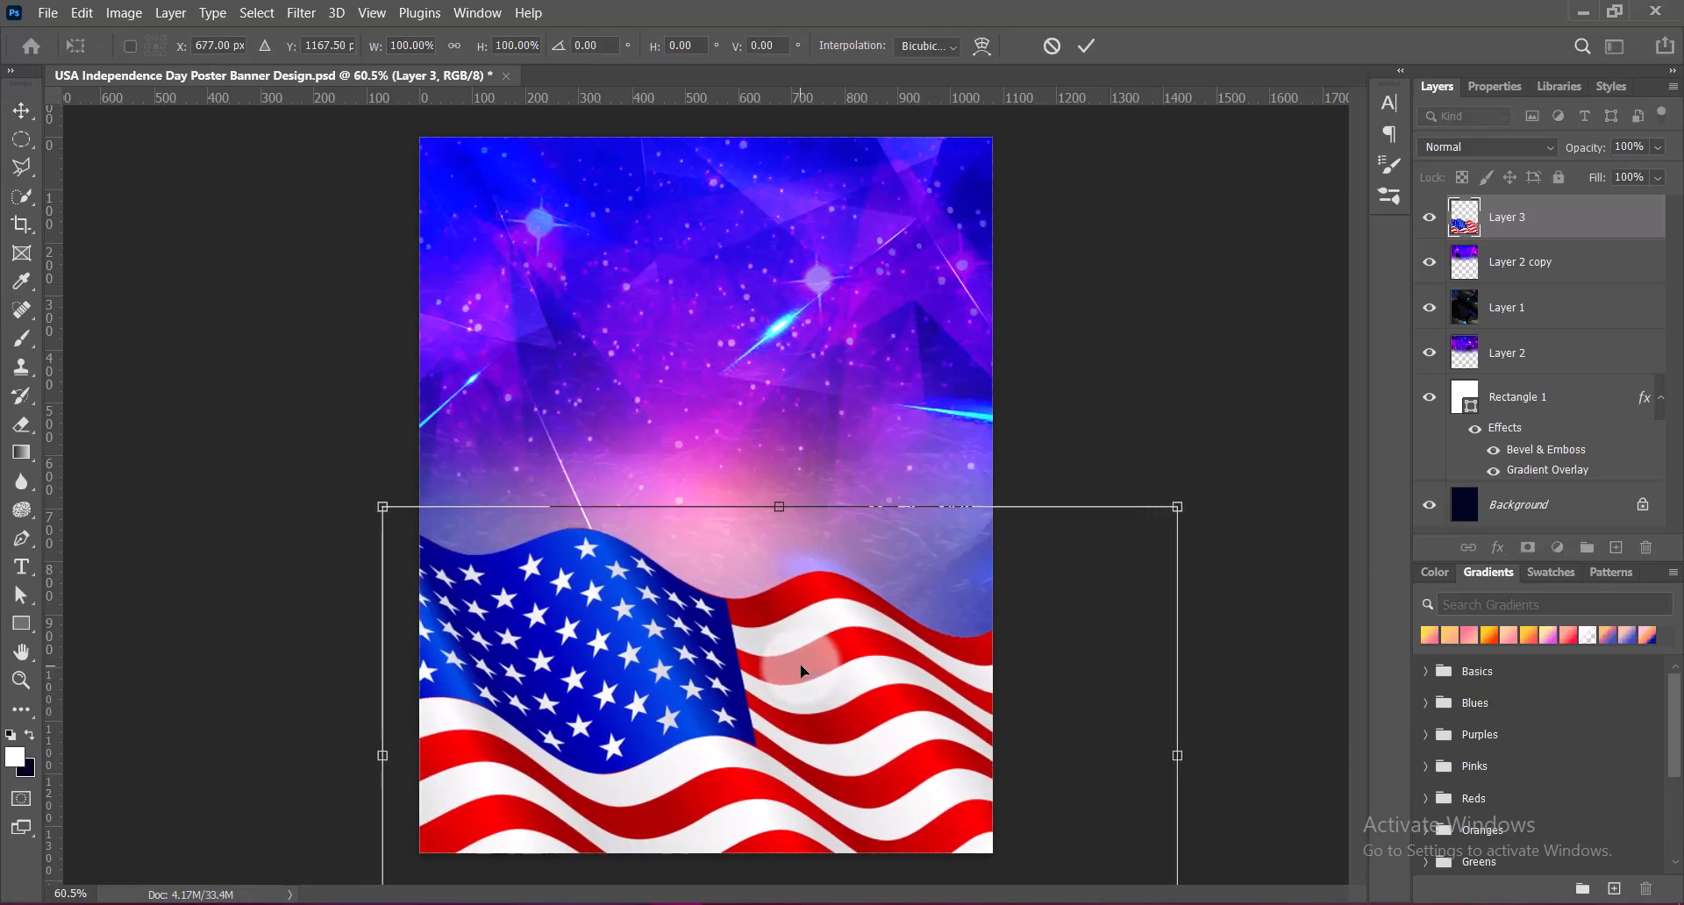
key("Right")
key("Right")
key("Right")
key("Right")
key("Right")
key("Right")
key("Right")
key("Right")
key("Right")
key("Right")
key("Right")
key("Right")
key("Right")
key("Right")
key("Right")
key("Right")
key("Right")
key("Right")
key("Right")
key("Right")
key("Up")
key("Up")
key("Up")
key("Up")
key("Up")
key("Up")
key("Up")
key("Up")
key("Up")
key("Up")
key("Up")
key("Up")
key("Up")
key("Up")
key("Up")
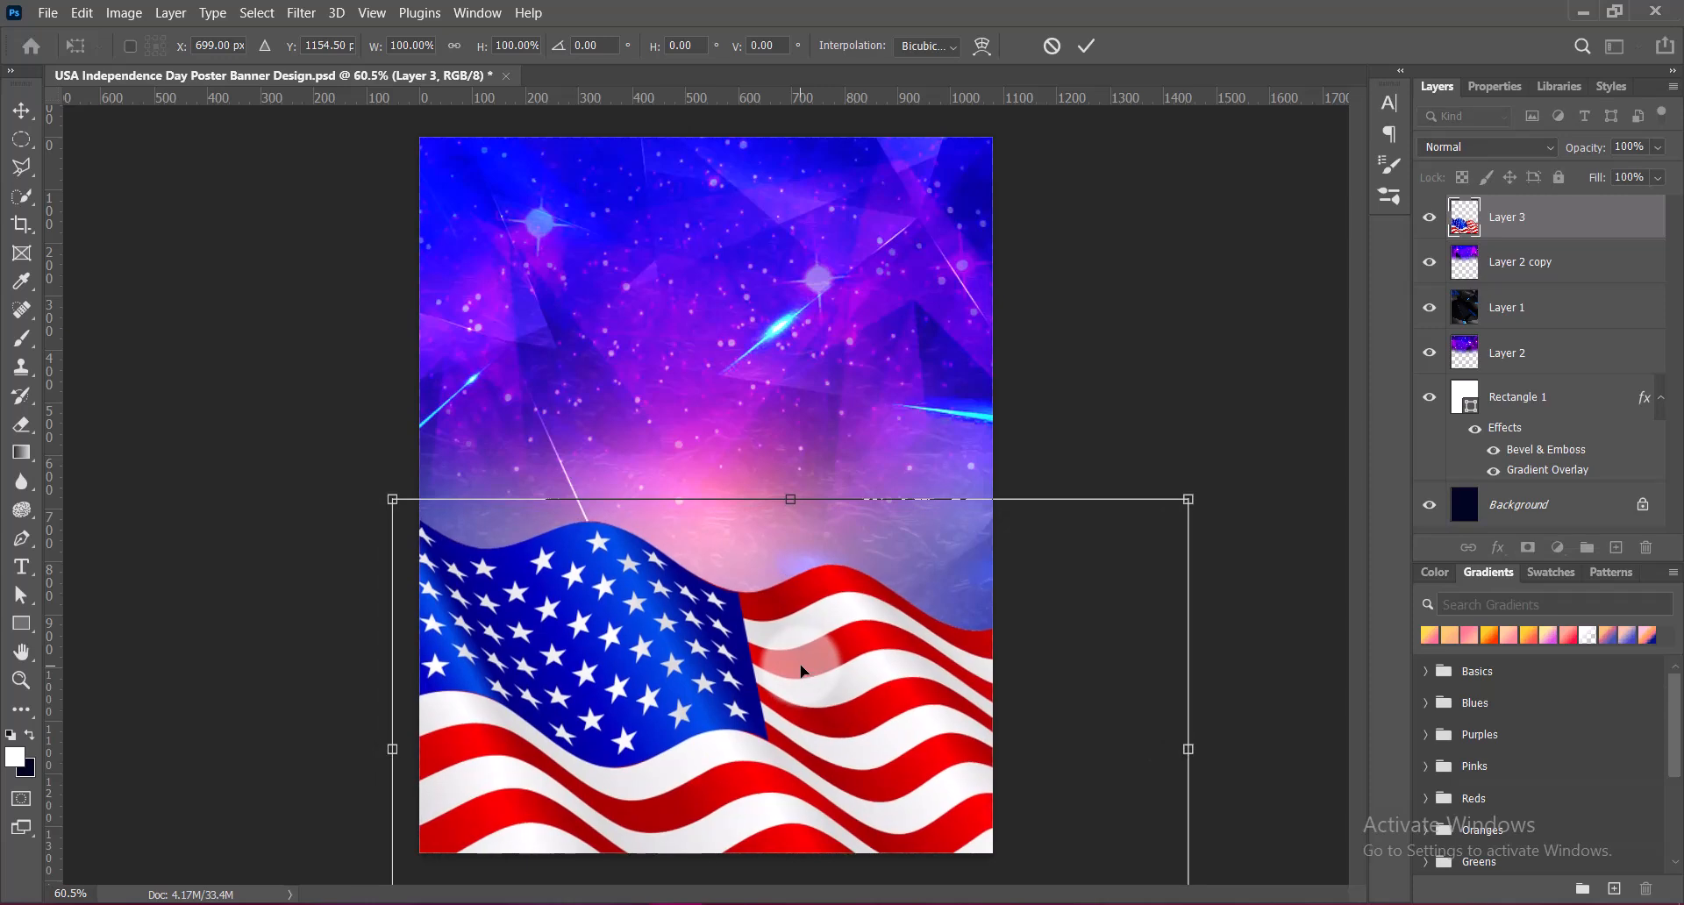
key("Down")
key("Down")
key("Down")
key("Down")
key("Down")
key("Down")
key("Down")
key("Down")
key("Down")
key("Down")
key("Down")
key("Down")
key("Down")
key("Down")
key("Down")
key("Down")
key("Down")
key("Down")
key("Down")
key("Down")
key("Left")
key("Left")
key("Left")
key("Left")
key("Left")
key("Left")
key("Left")
key("Left")
key("Left")
key("Left")
key("Left")
key("Left")
key("Left")
key("Left")
key("Left")
key("Left")
key("Left")
key("Left")
key("Left")
key("Left")
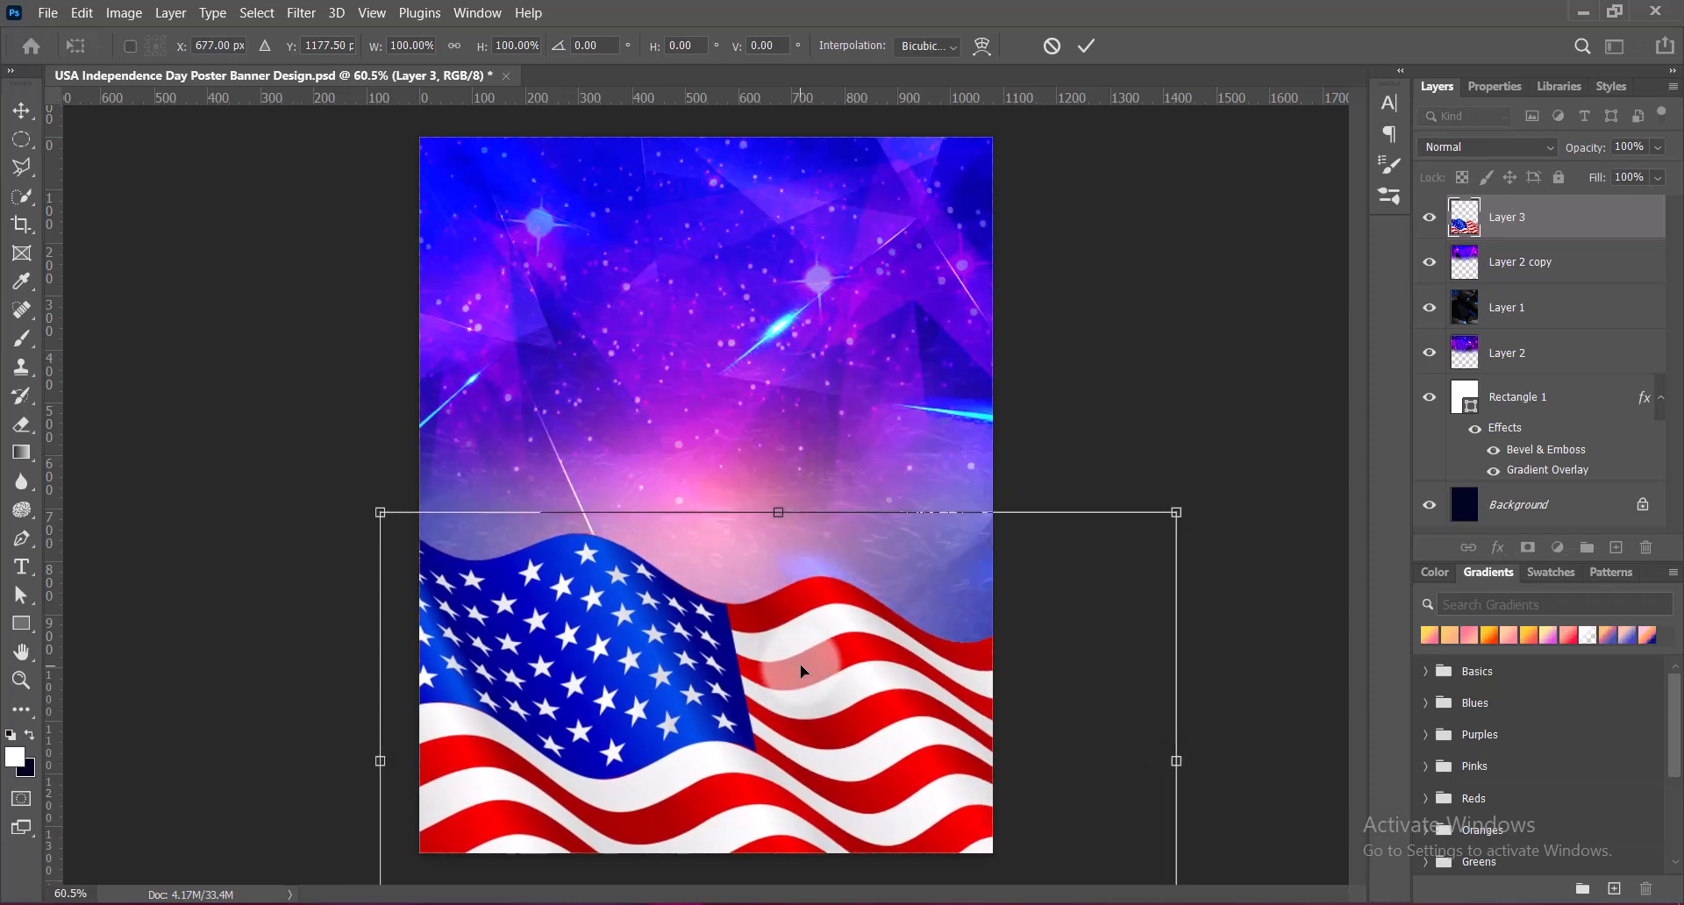
key("Return")
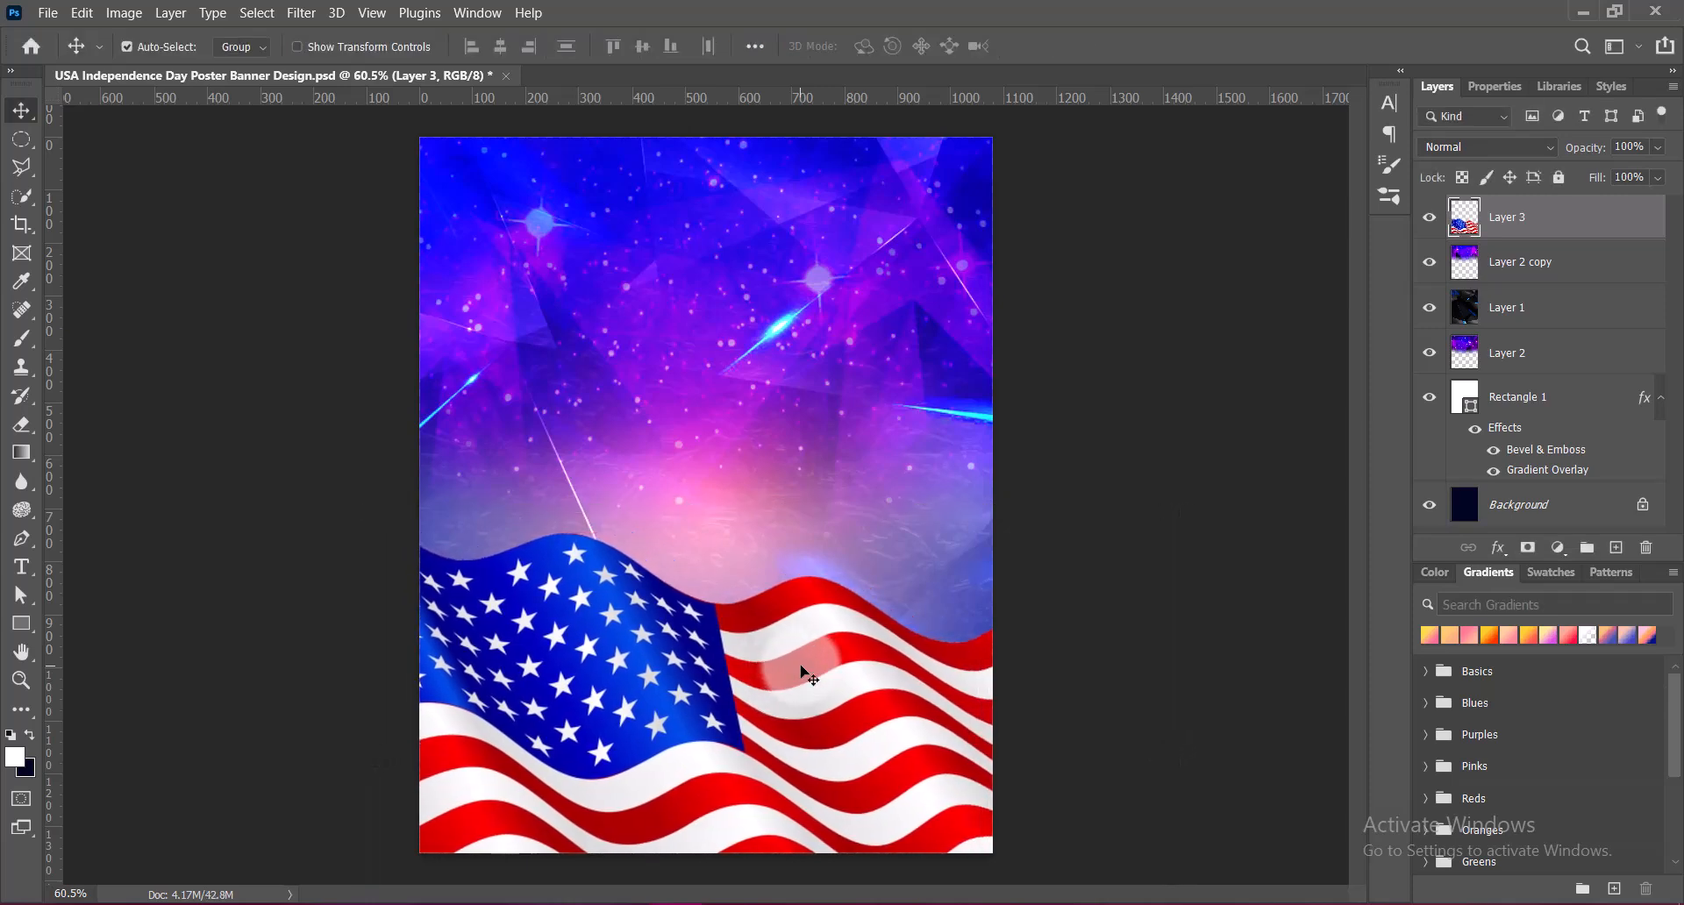
key("Left")
key("Left")
key("Left")
key("Left")
key("Left")
key("Left")
key("Left")
key("Left")
key("Left")
key("Left")
key("Left")
key("Left")
key("Left")
key("Left")
key("Left")
key("Left")
key("Left")
key("Left")
key("Left")
key("Left")
left_click(1092, 720)
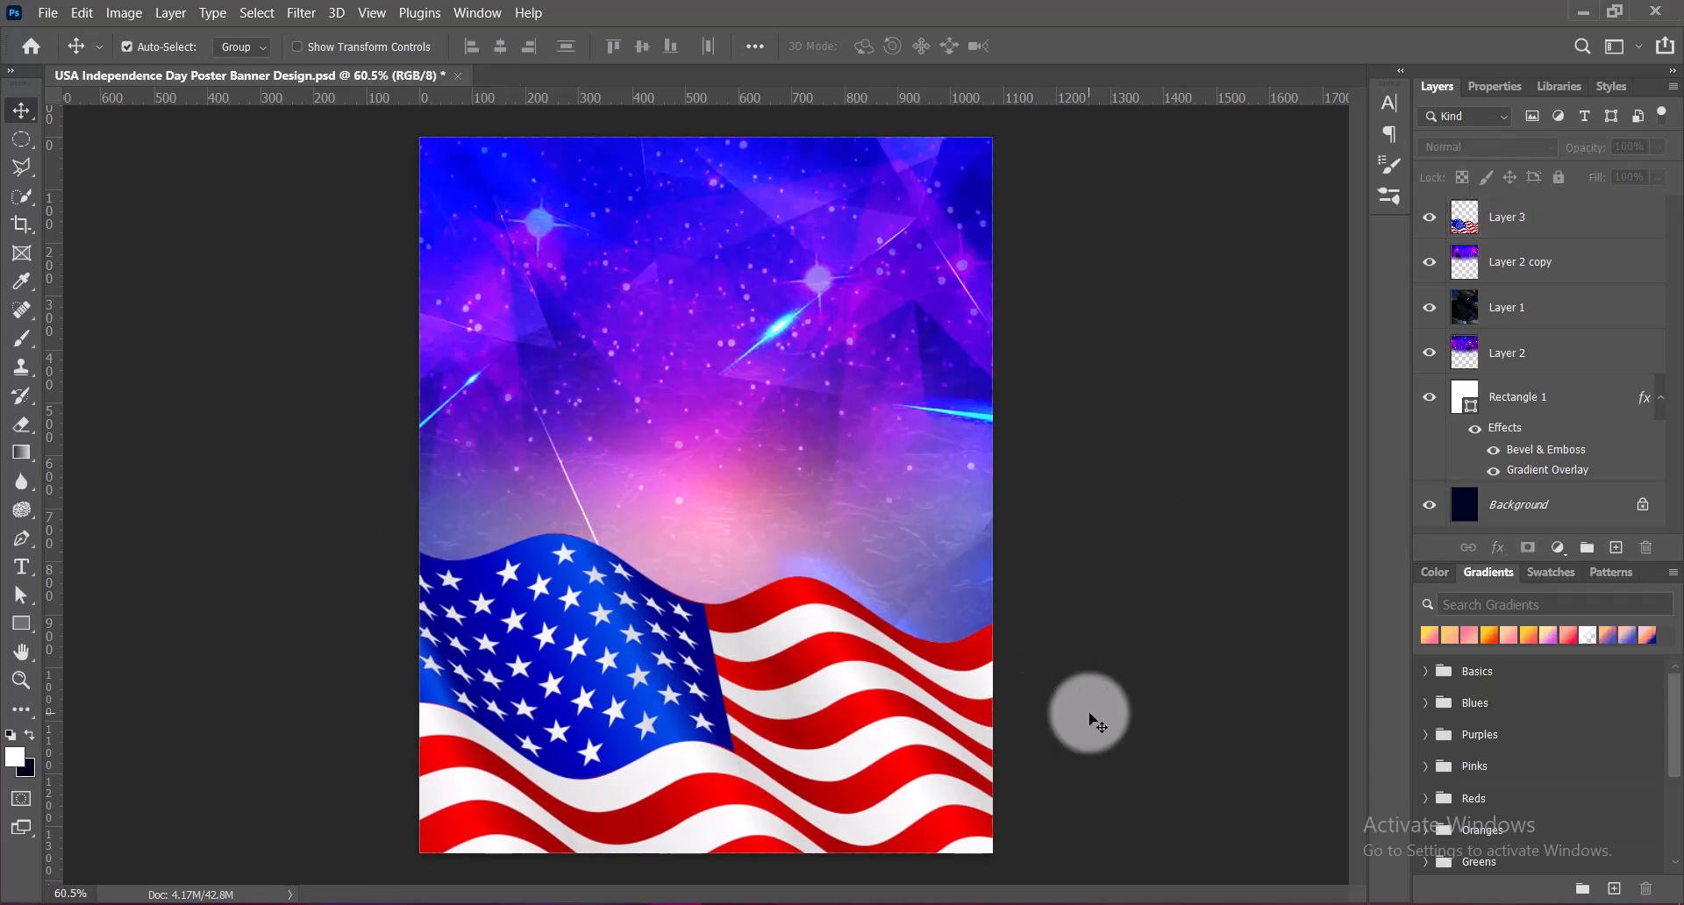
Duplicate the flag above the original and move the copy beneath the starry layers, directly above Rectangle 1 in the layer stack
left_click(752, 734)
left_click_drag(752, 734, 772, 324)
left_click(1520, 230)
left_click_drag(1520, 221, 1496, 421)
Enlarge the flag copy with Free Transform and position it to fill the upper part of the poster
key("ctrl+t")
left_click_drag(808, 618, 808, 865)
left_click_drag(869, 464, 908, 410)
key("Return")
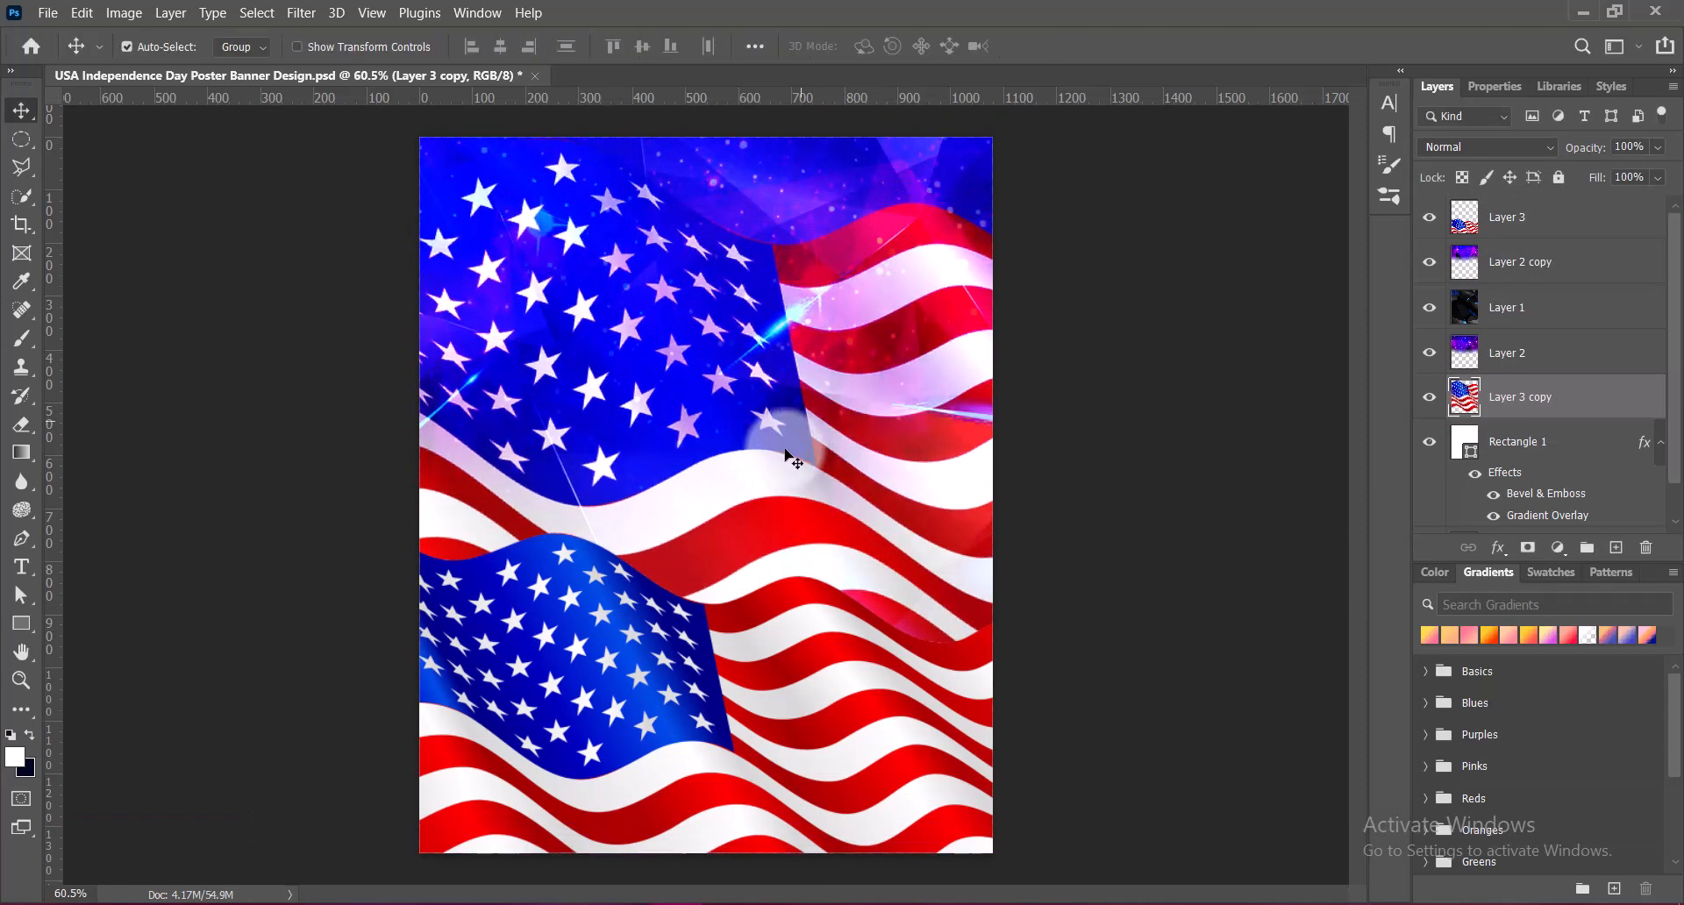
Set the enlarged flag copy's layer opacity to 21%
left_click_drag(1669, 183, 1593, 179)
left_click(1625, 146)
left_click(226, 224)
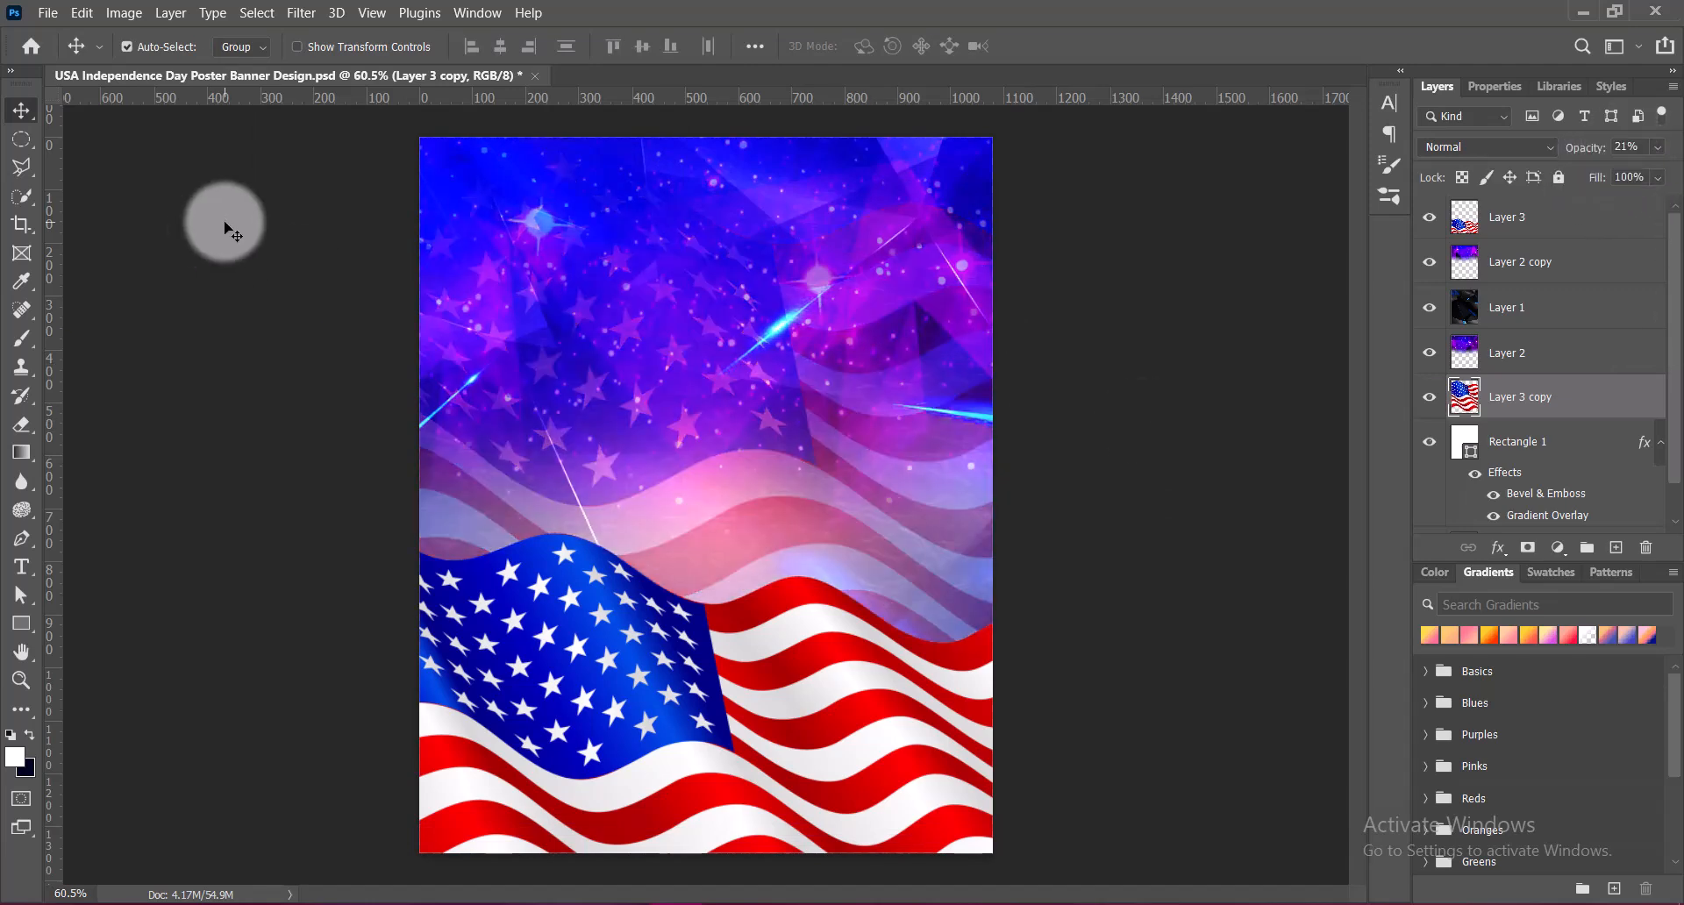
Apply a Gaussian Blur with a 3-pixel radius to the faded flag copy
left_click(301, 12)
left_click(609, 356)
left_click(1151, 302)
left_click(1251, 360)
type("6")
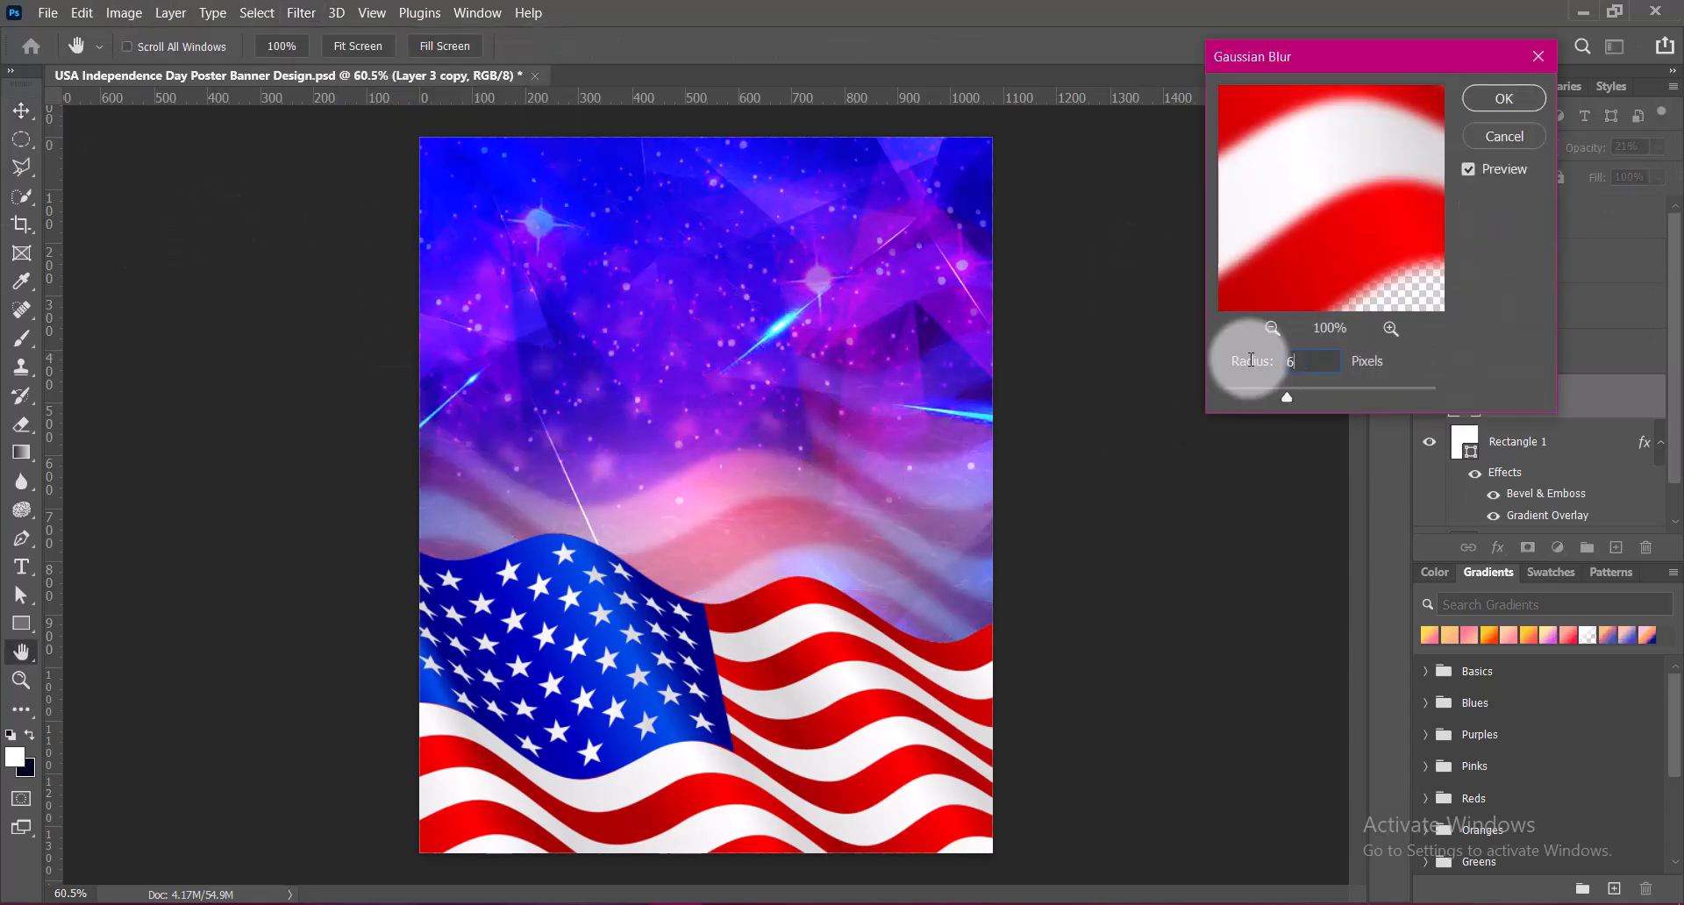
type("3")
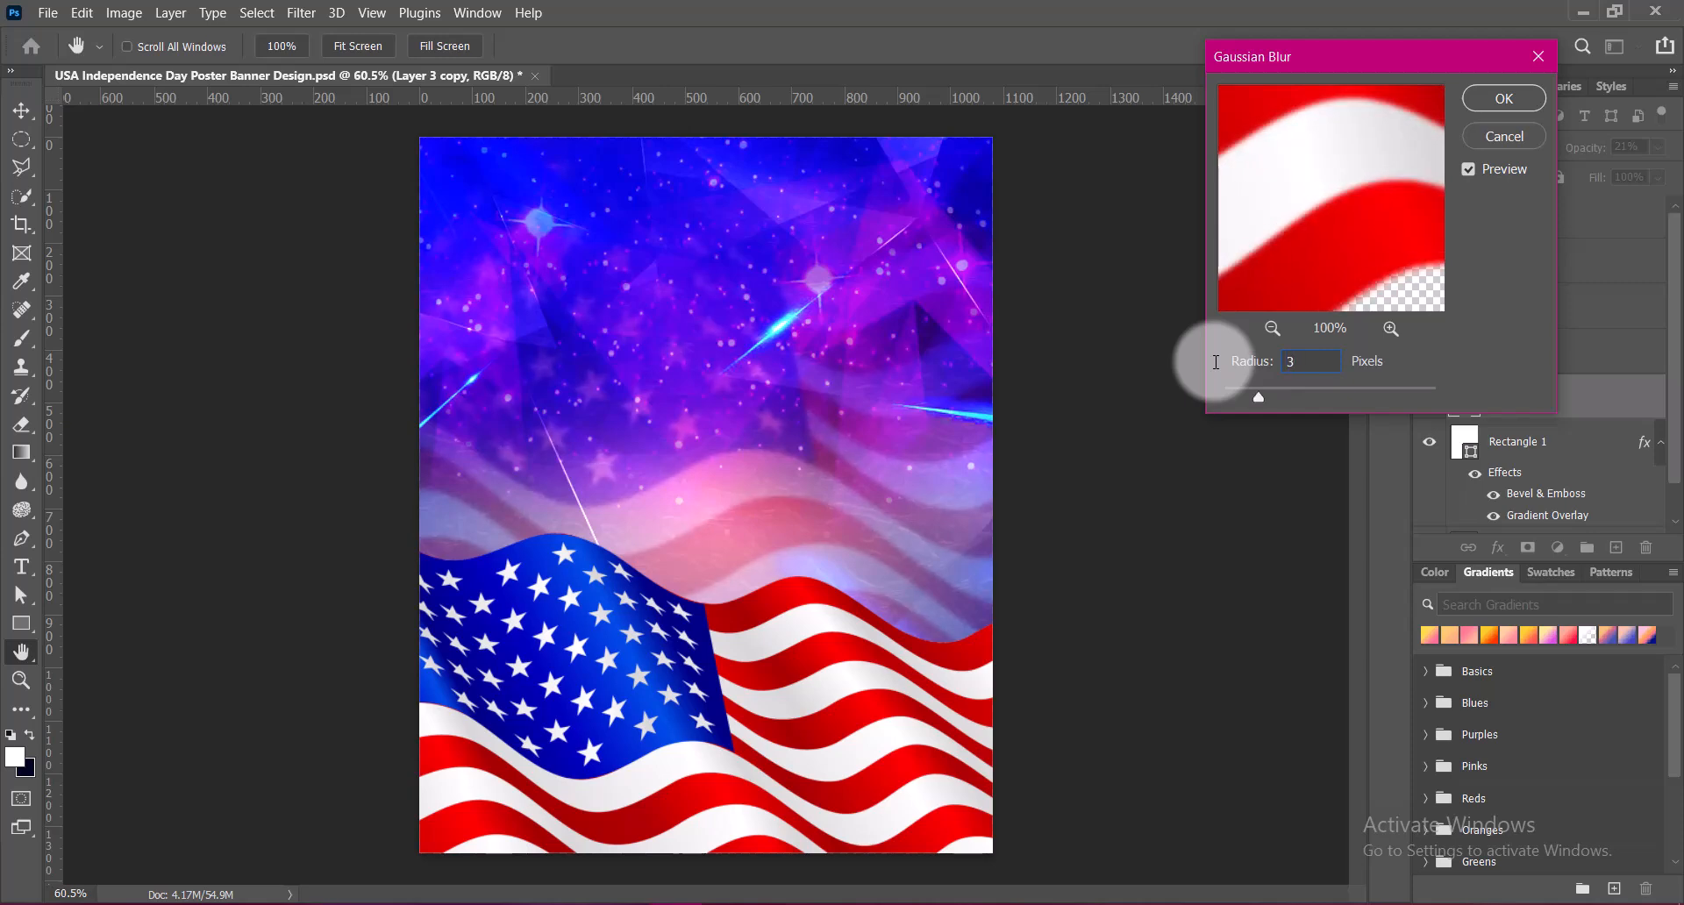
left_click(1504, 98)
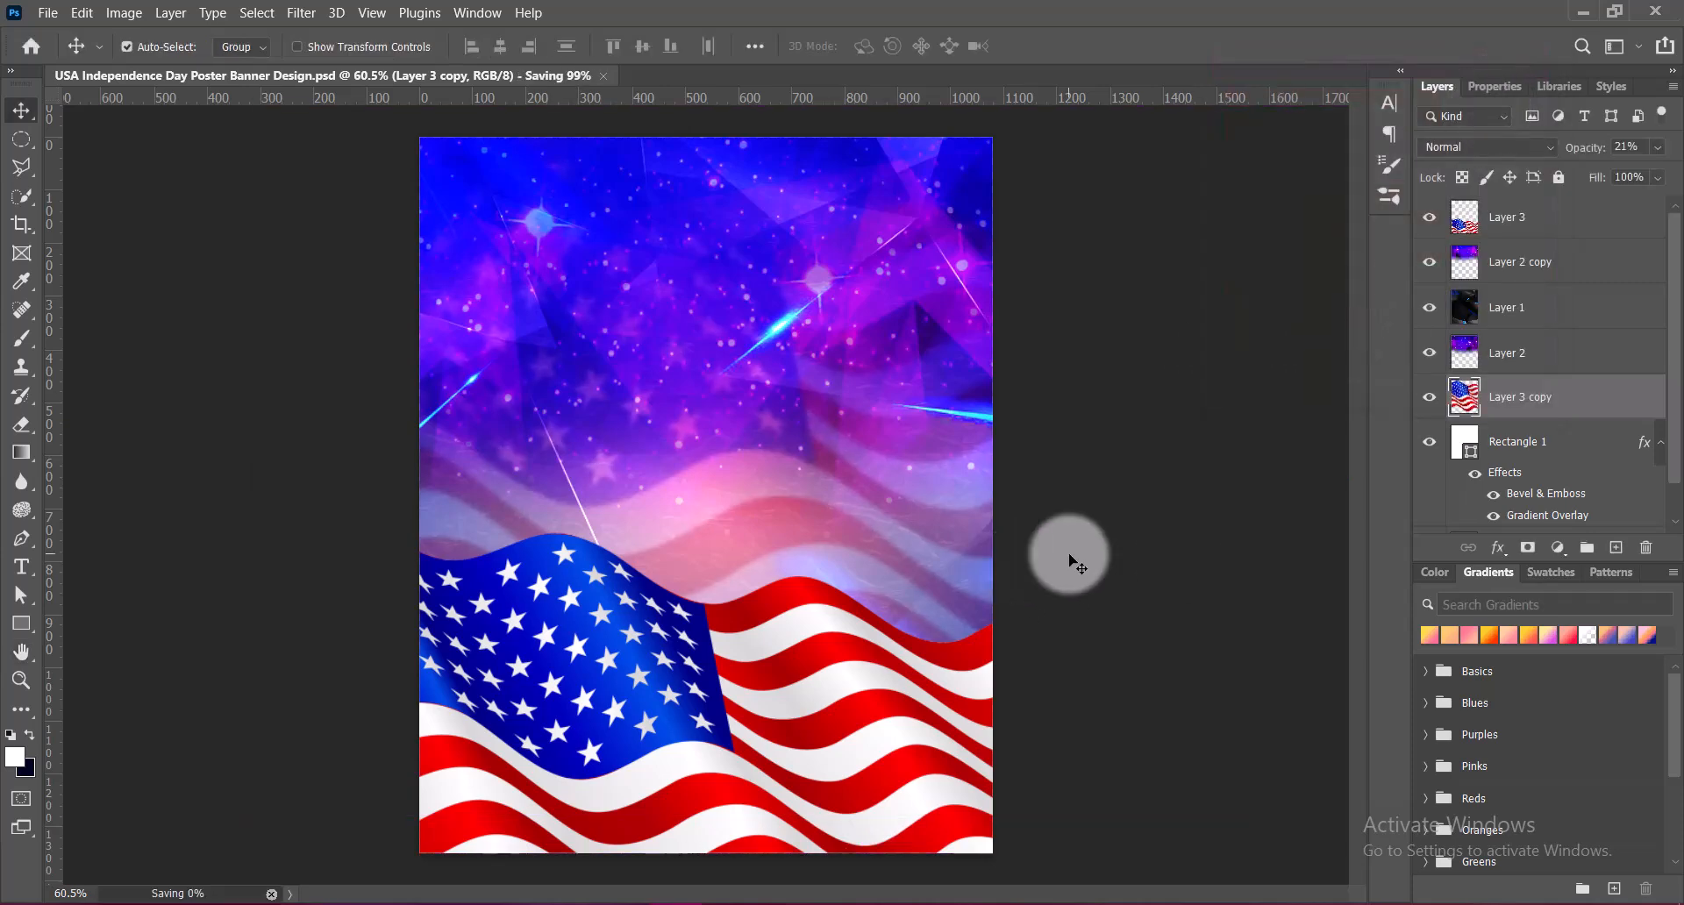
Compare the poster with the duplicated and the original starry layers hidden and shown
left_click(1431, 264)
left_click(1432, 265)
left_click(1432, 265)
left_click(1433, 267)
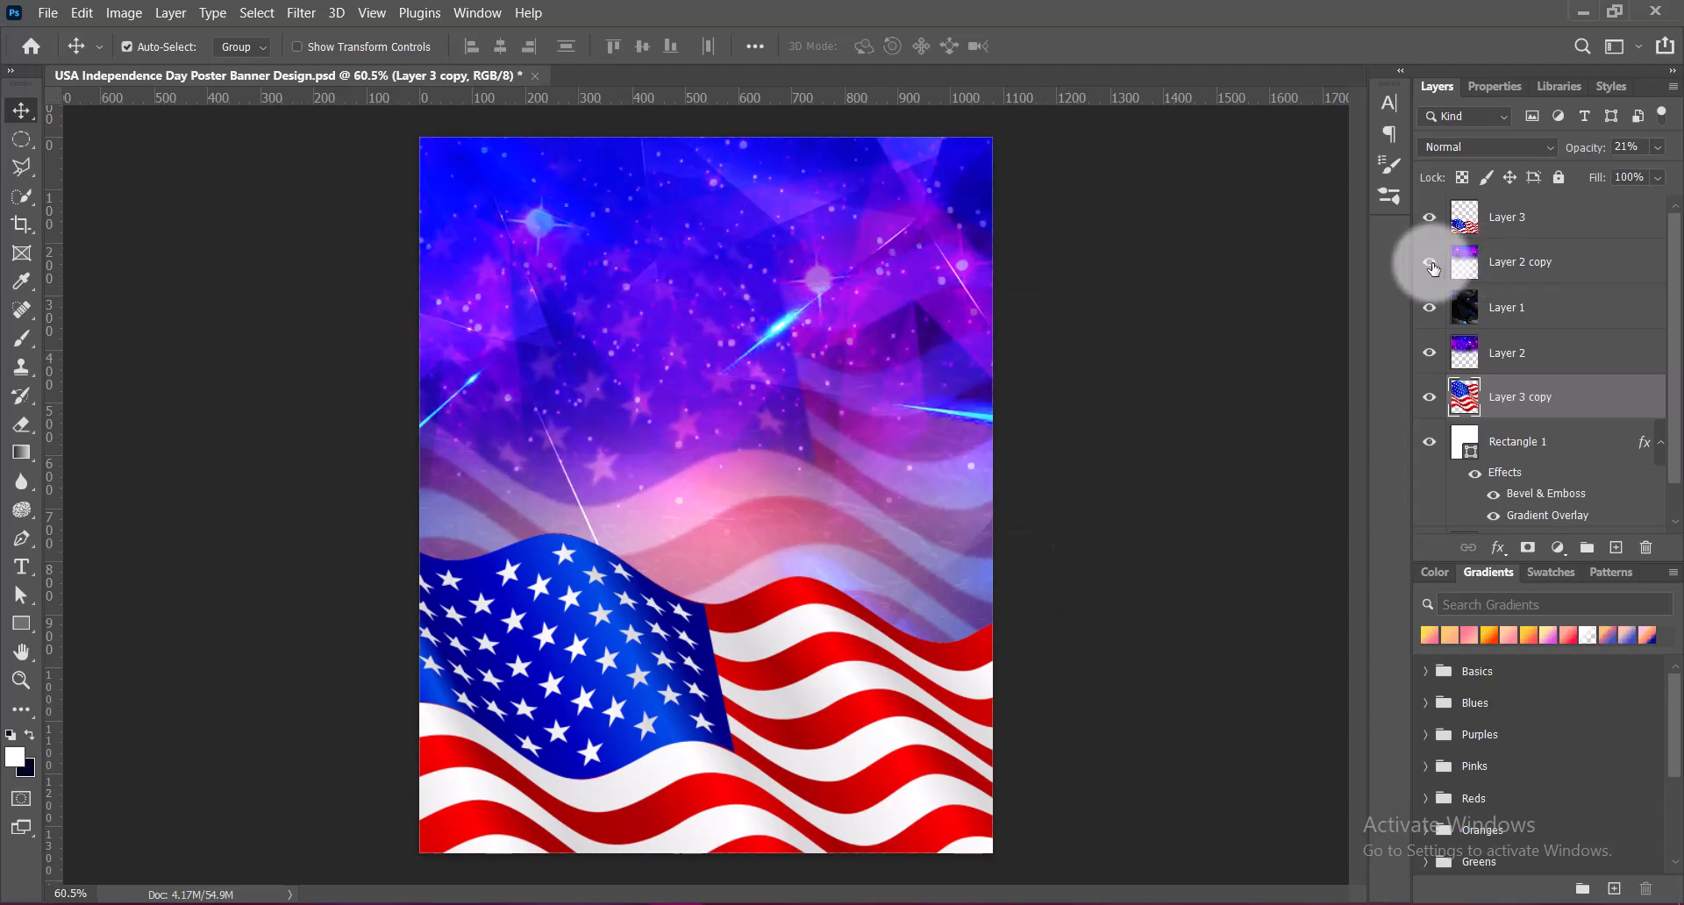
left_click(1429, 354)
left_click(1429, 355)
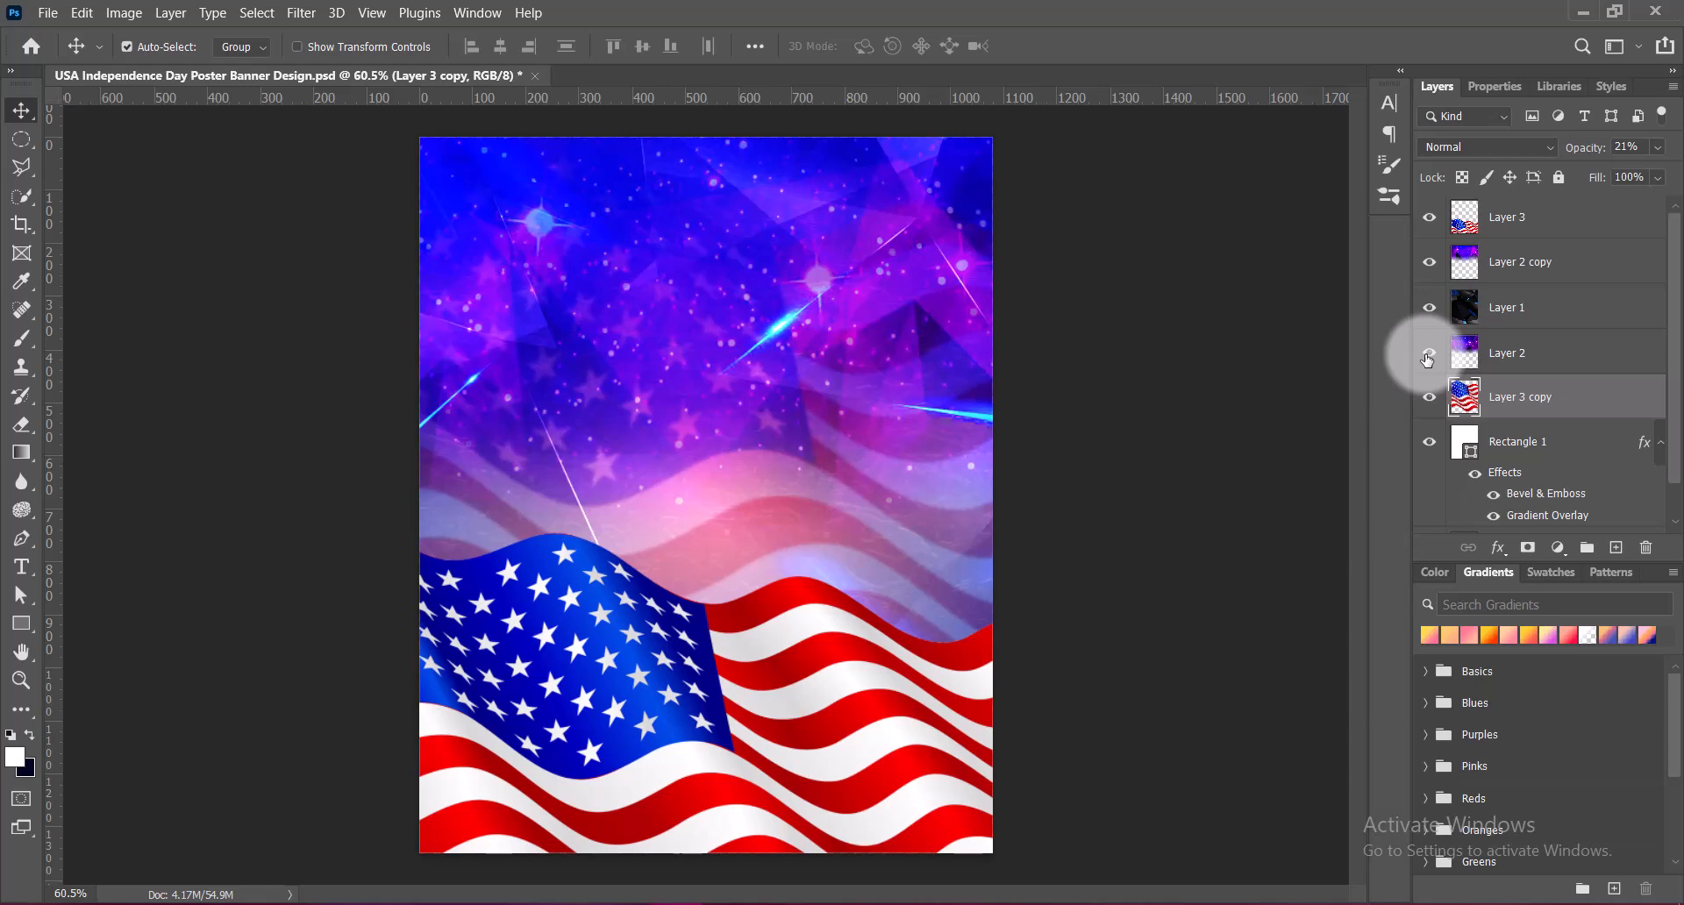
left_click(1433, 265)
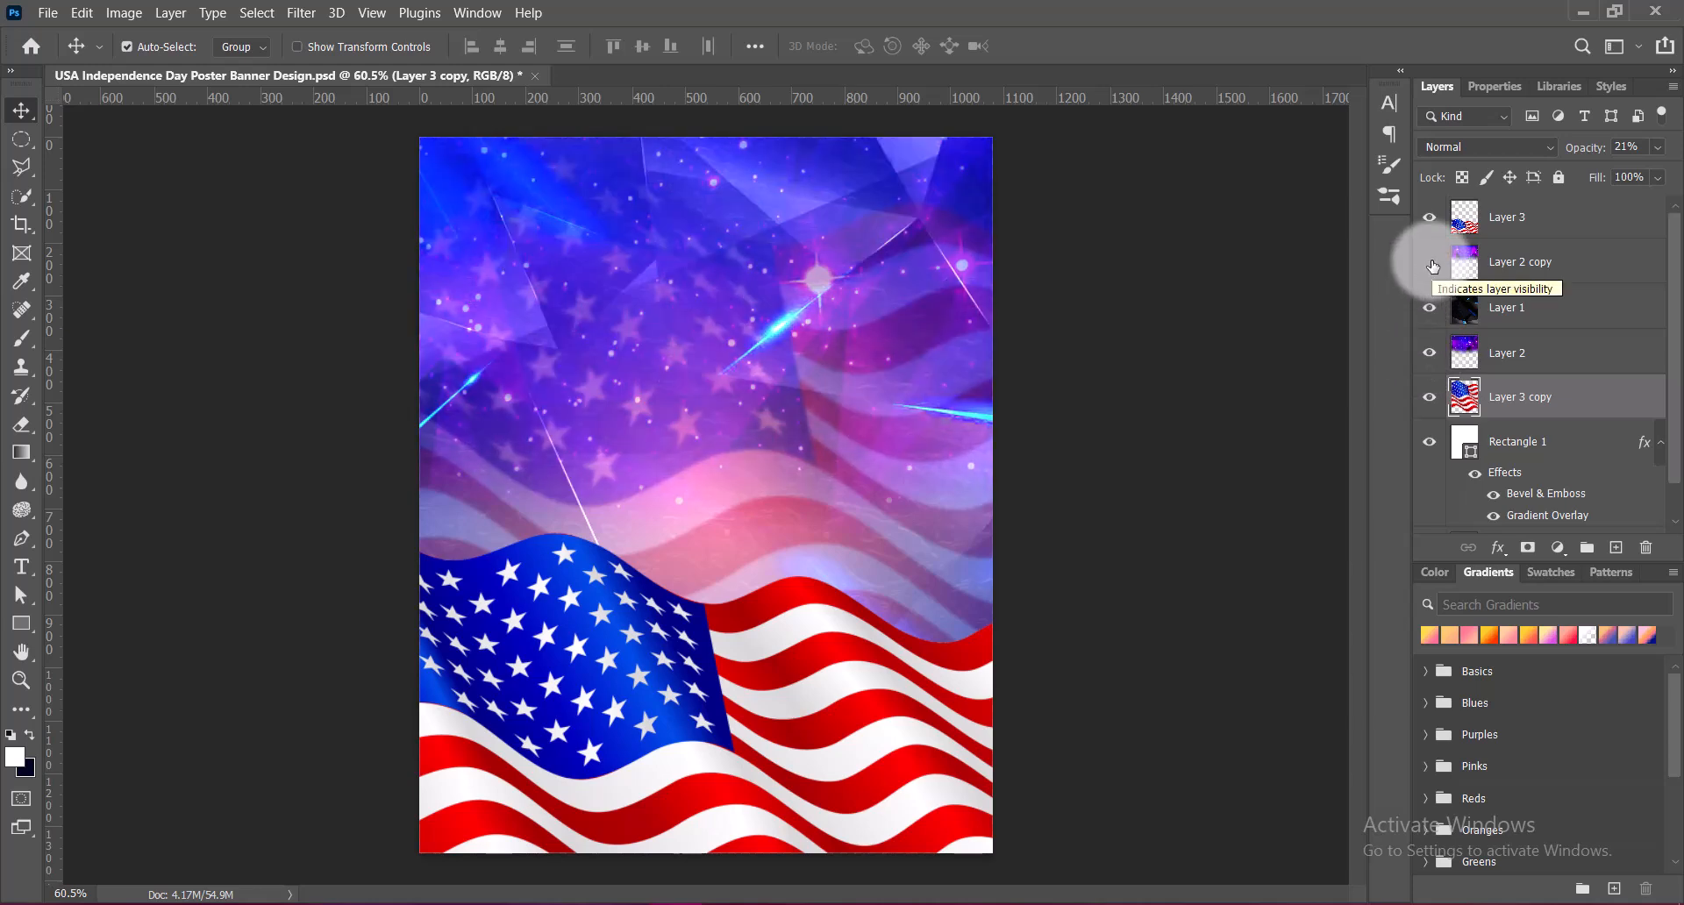
left_click(1433, 265)
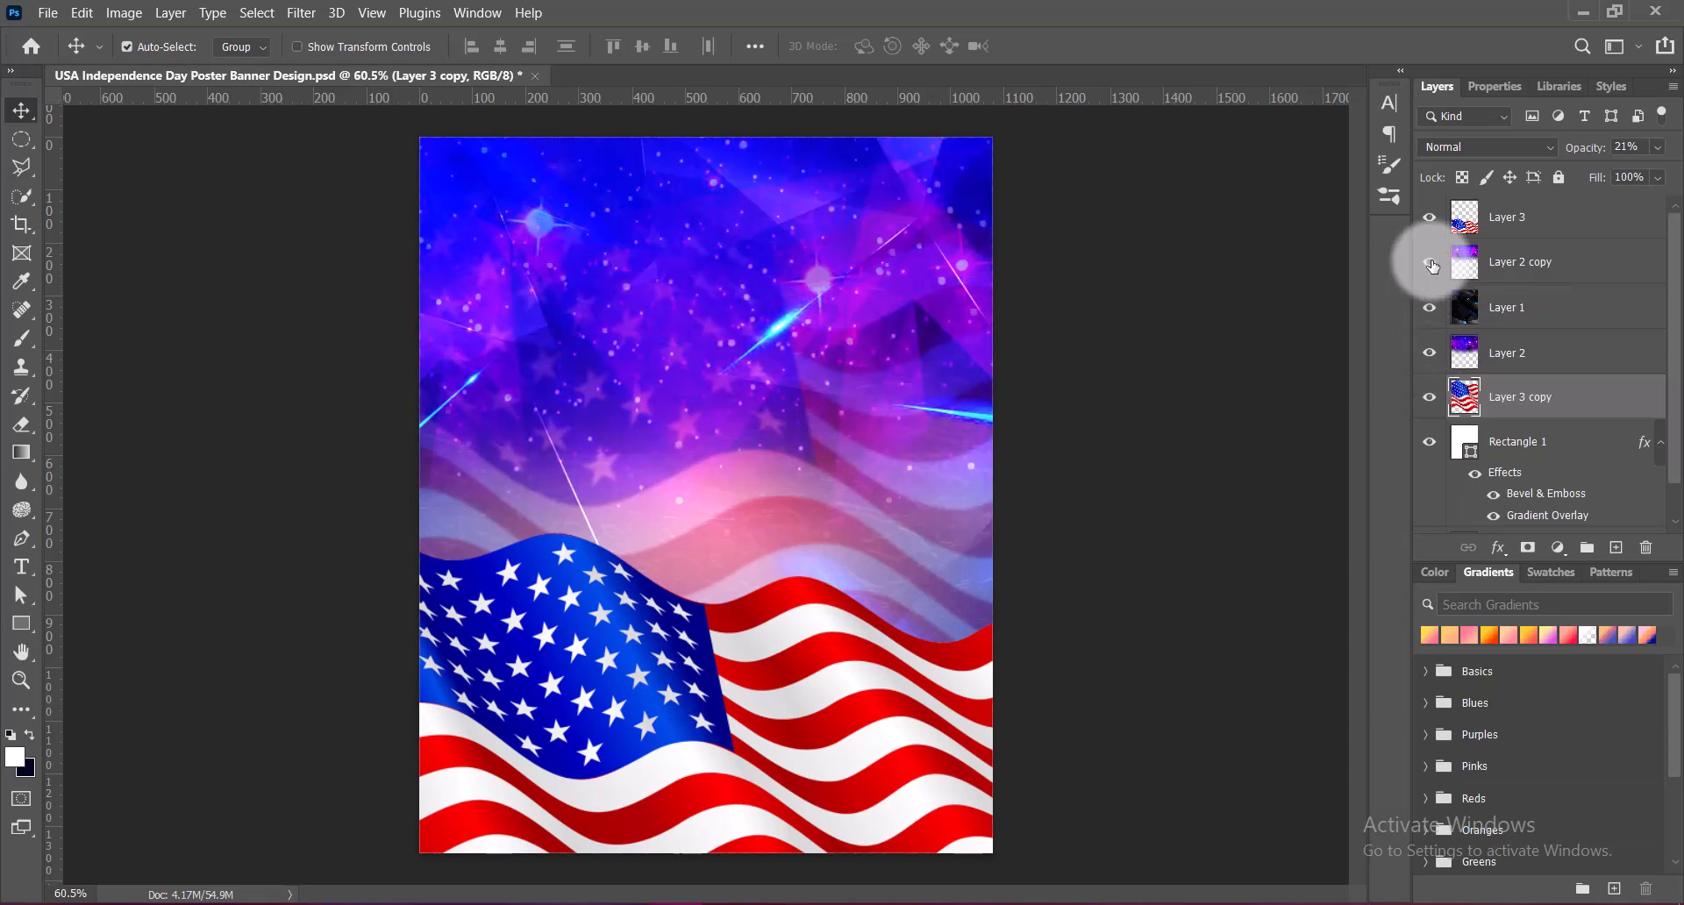
Move the blurred flag copy above Layer 2 in the layer stack and set its opacity to 27%
left_click_drag(1525, 400, 1504, 366)
left_click_drag(1638, 147, 1573, 148)
type("30")
left_click(1581, 154)
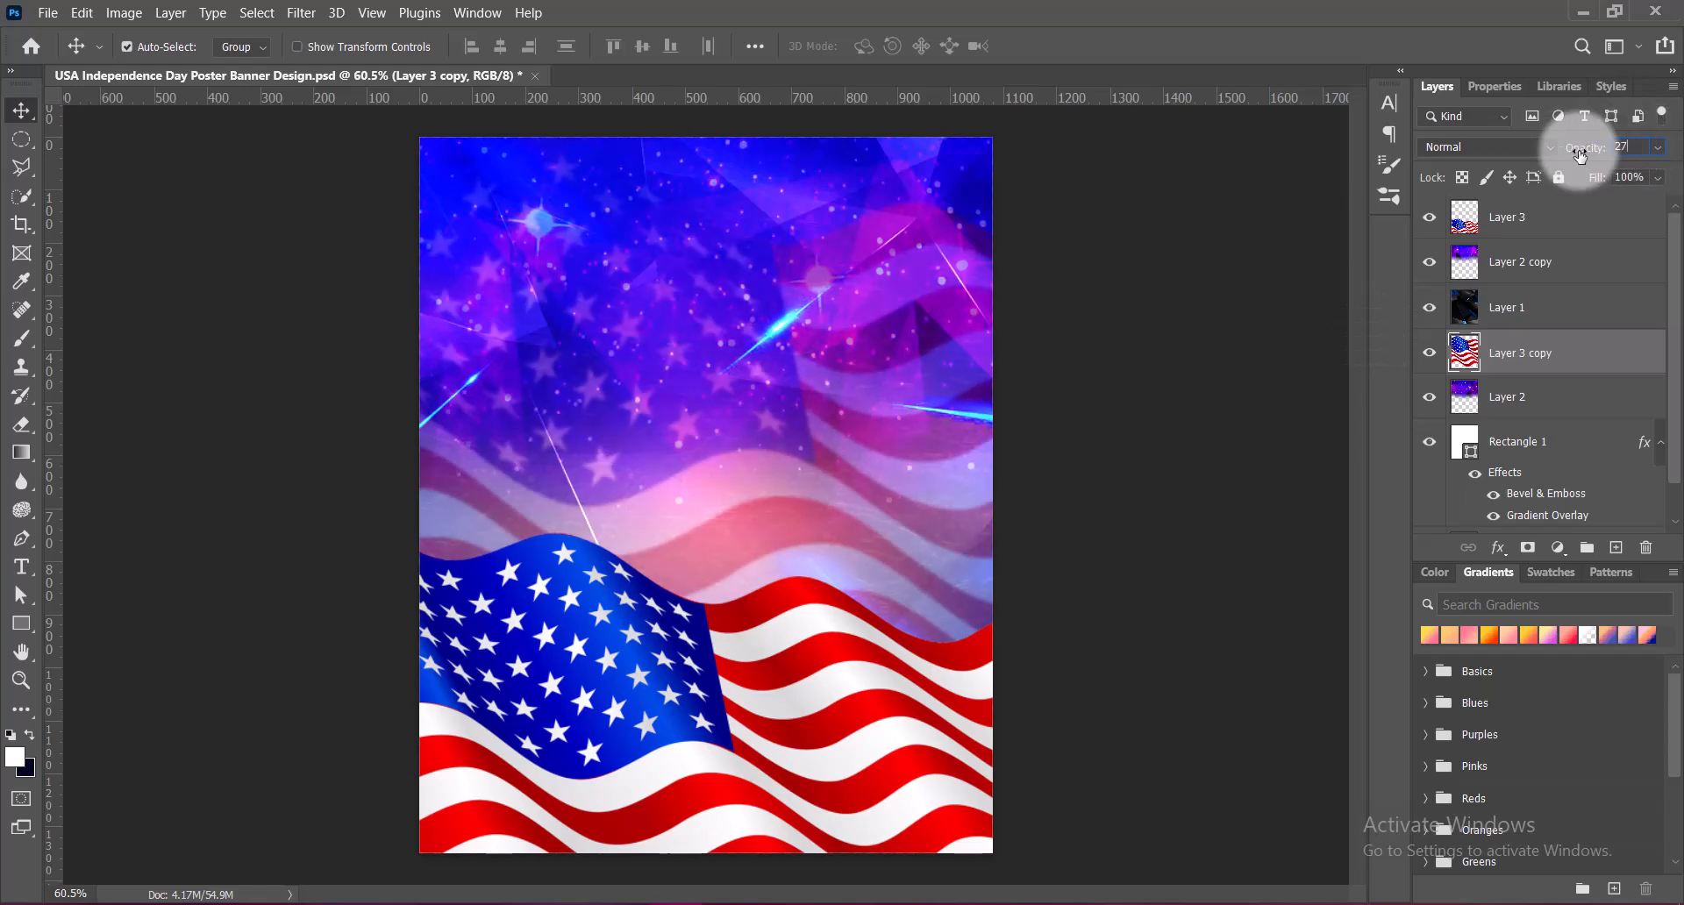
Shift the blurred flag copy slightly upward with Free Transform
left_click(796, 471)
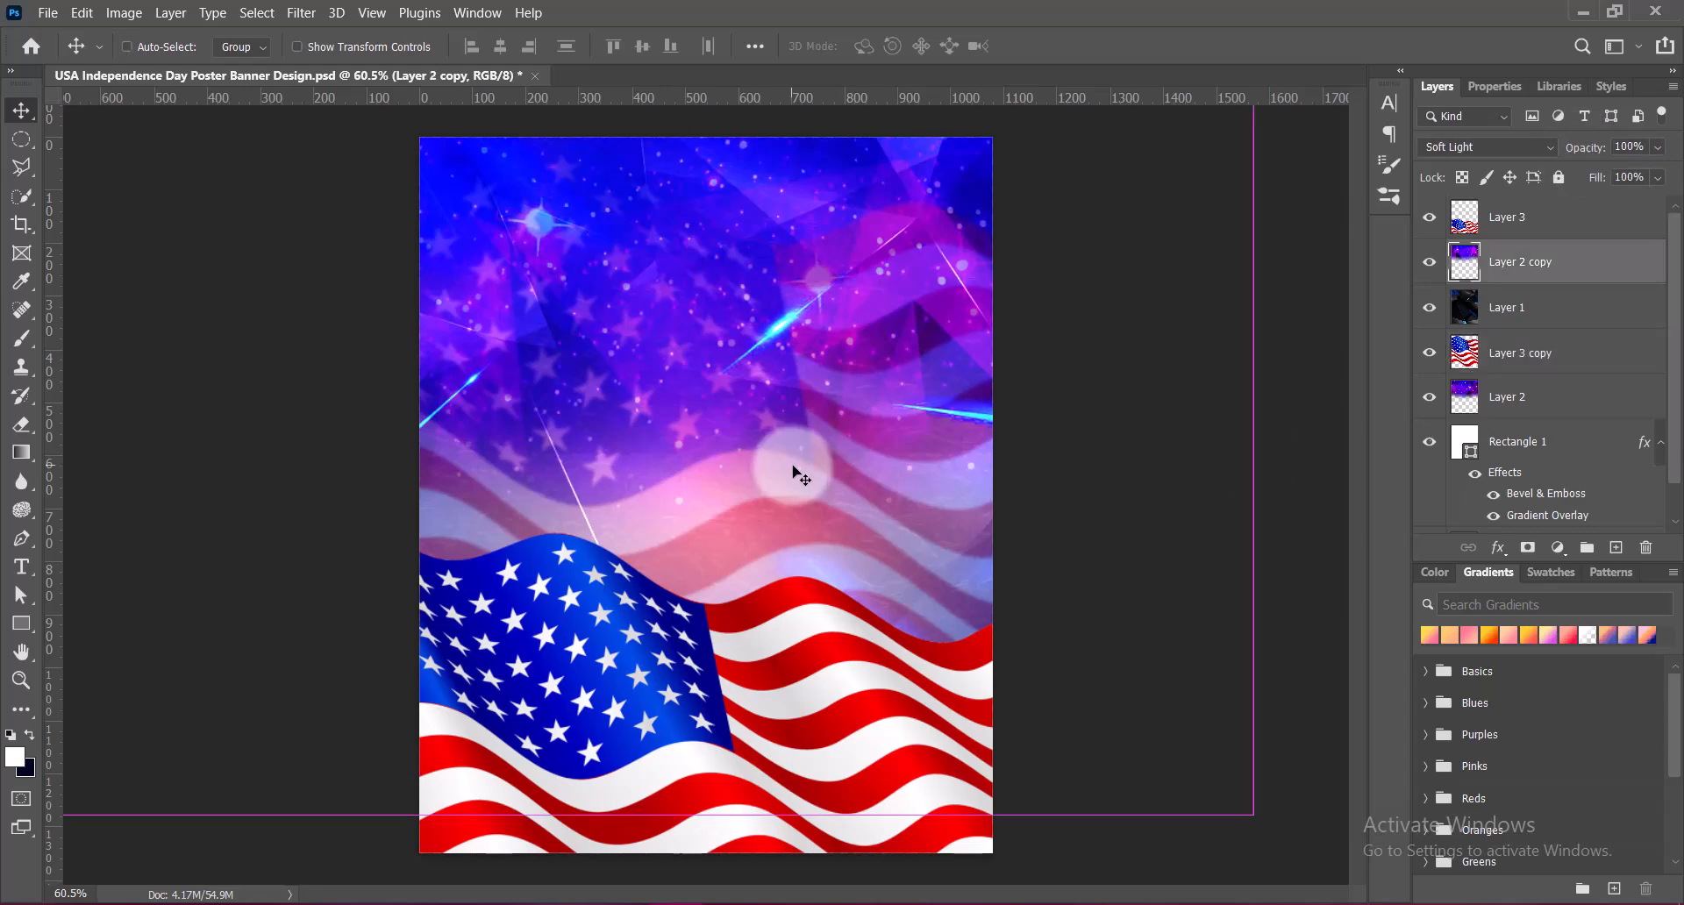
left_click(1531, 351)
key("ctrl+t")
left_click_drag(793, 402, 803, 370)
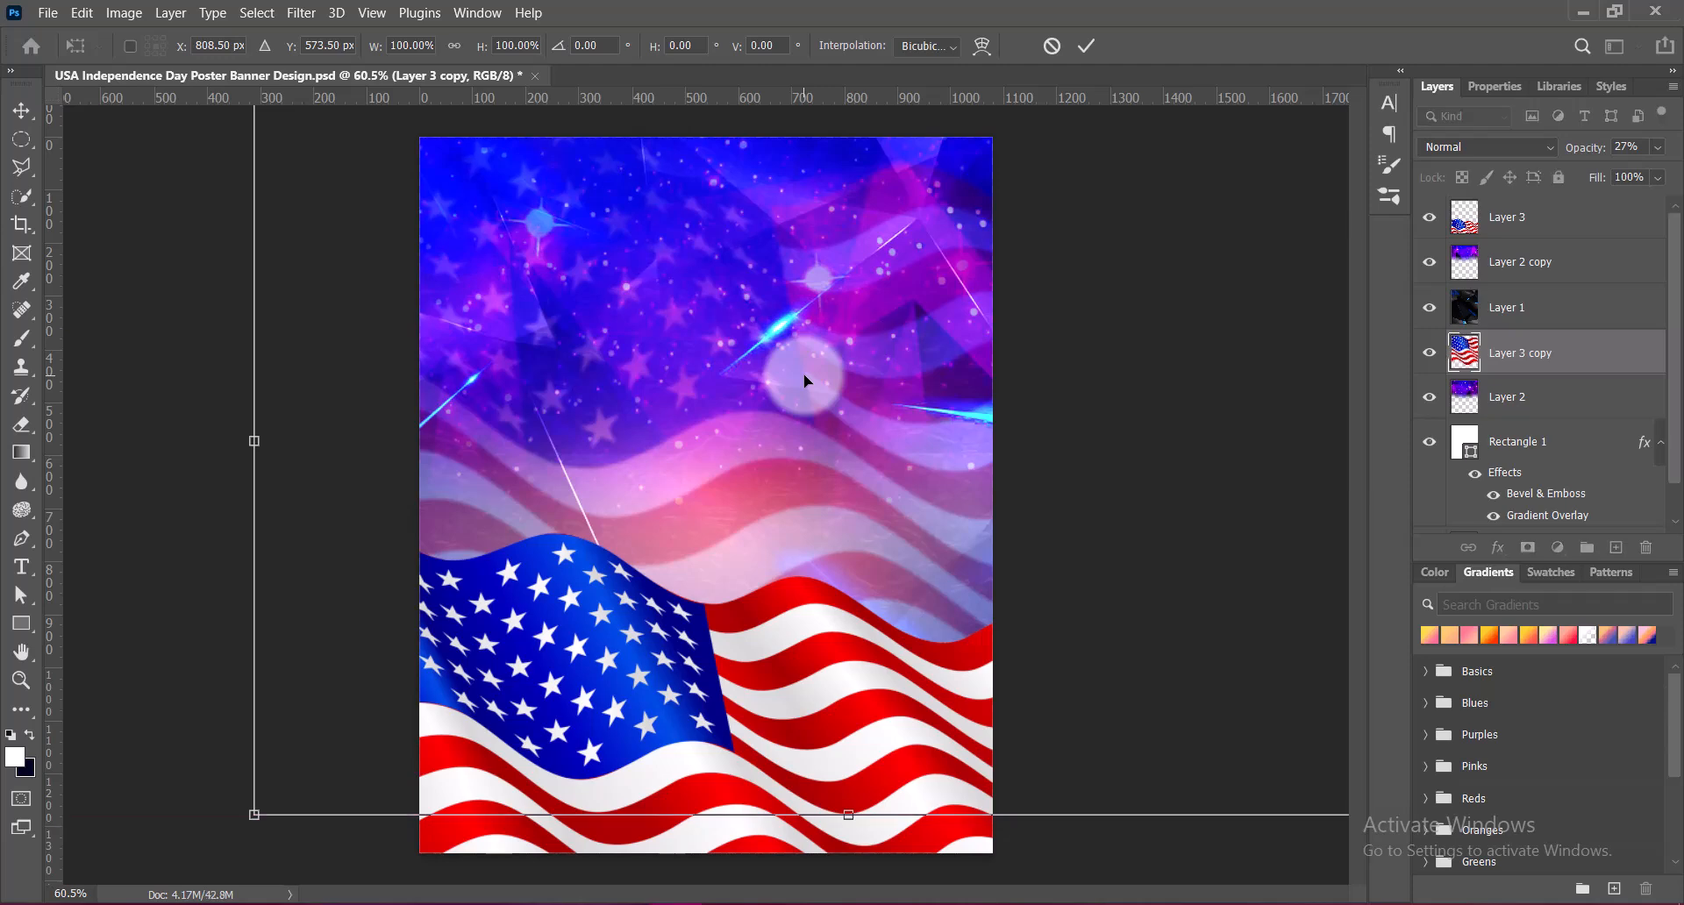
left_click_drag(805, 376, 819, 451)
key("Return")
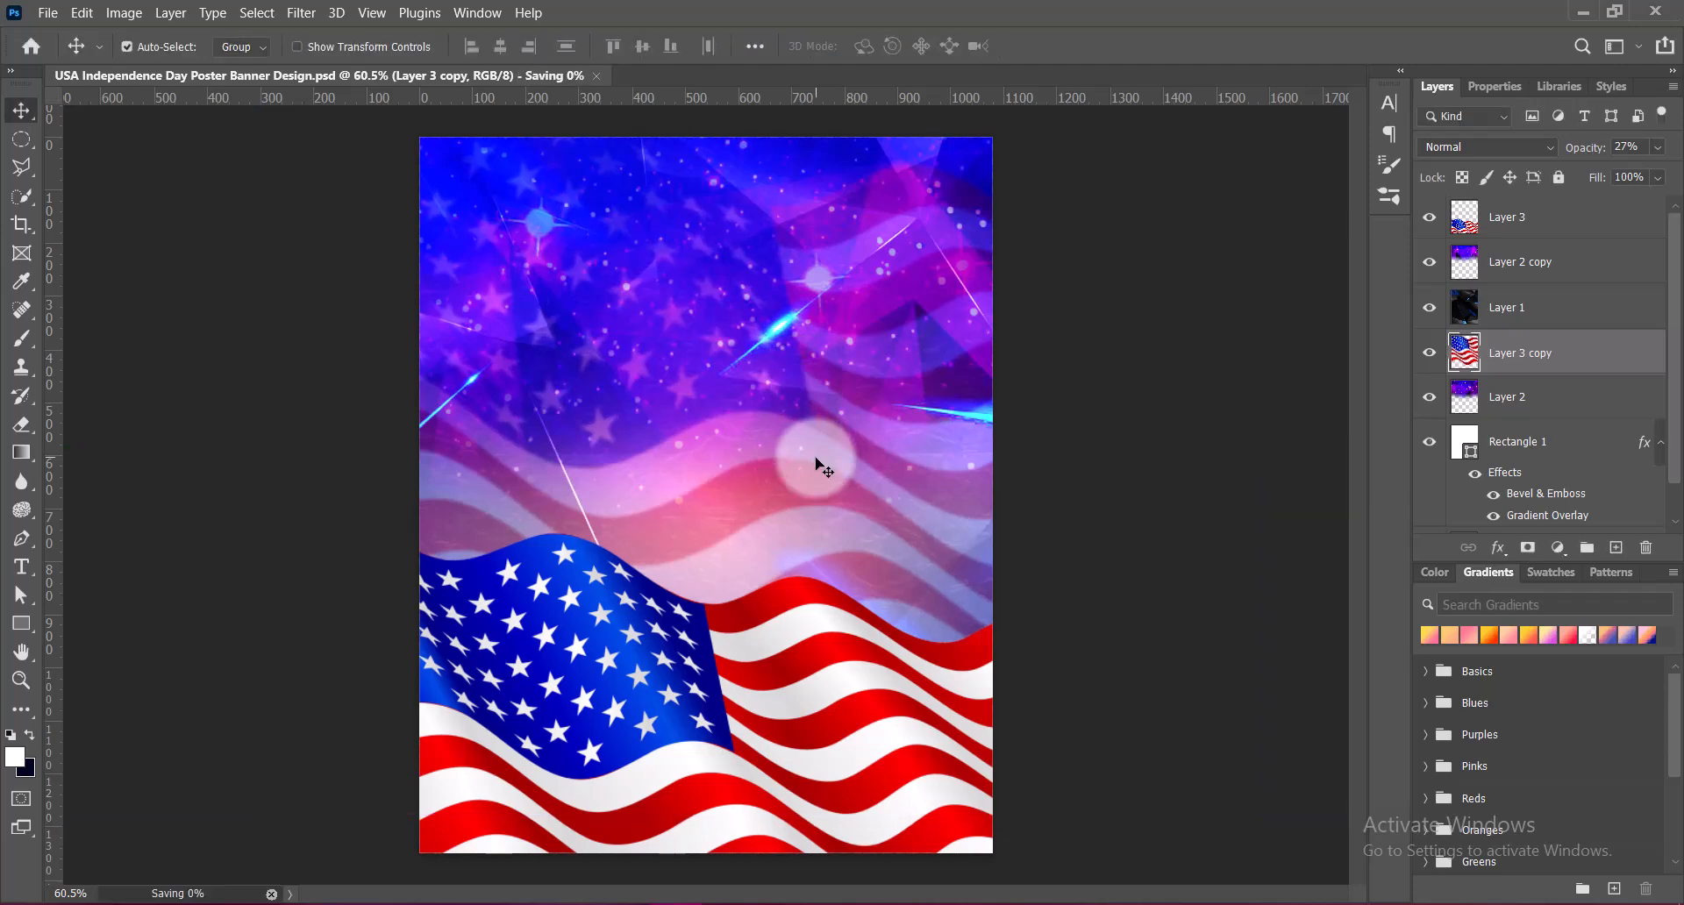
Erase the lower part of the blurred flag copy above the front flag with a soft Eraser brush of size 500
right_click(21, 425)
left_click(72, 426)
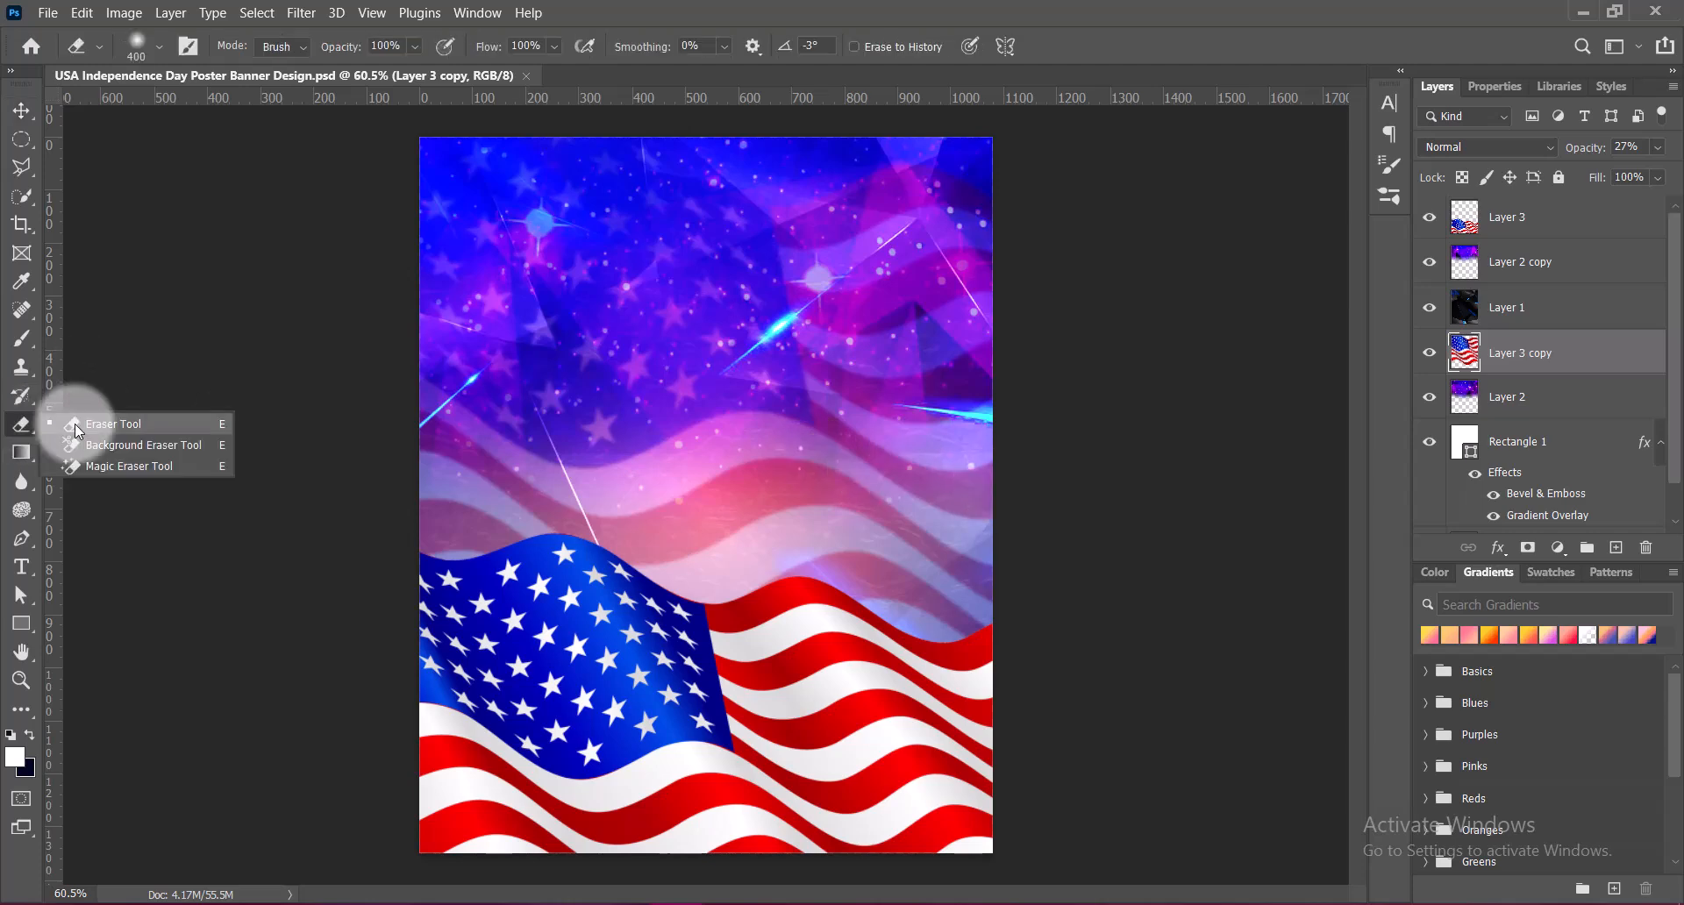
left_click(715, 640)
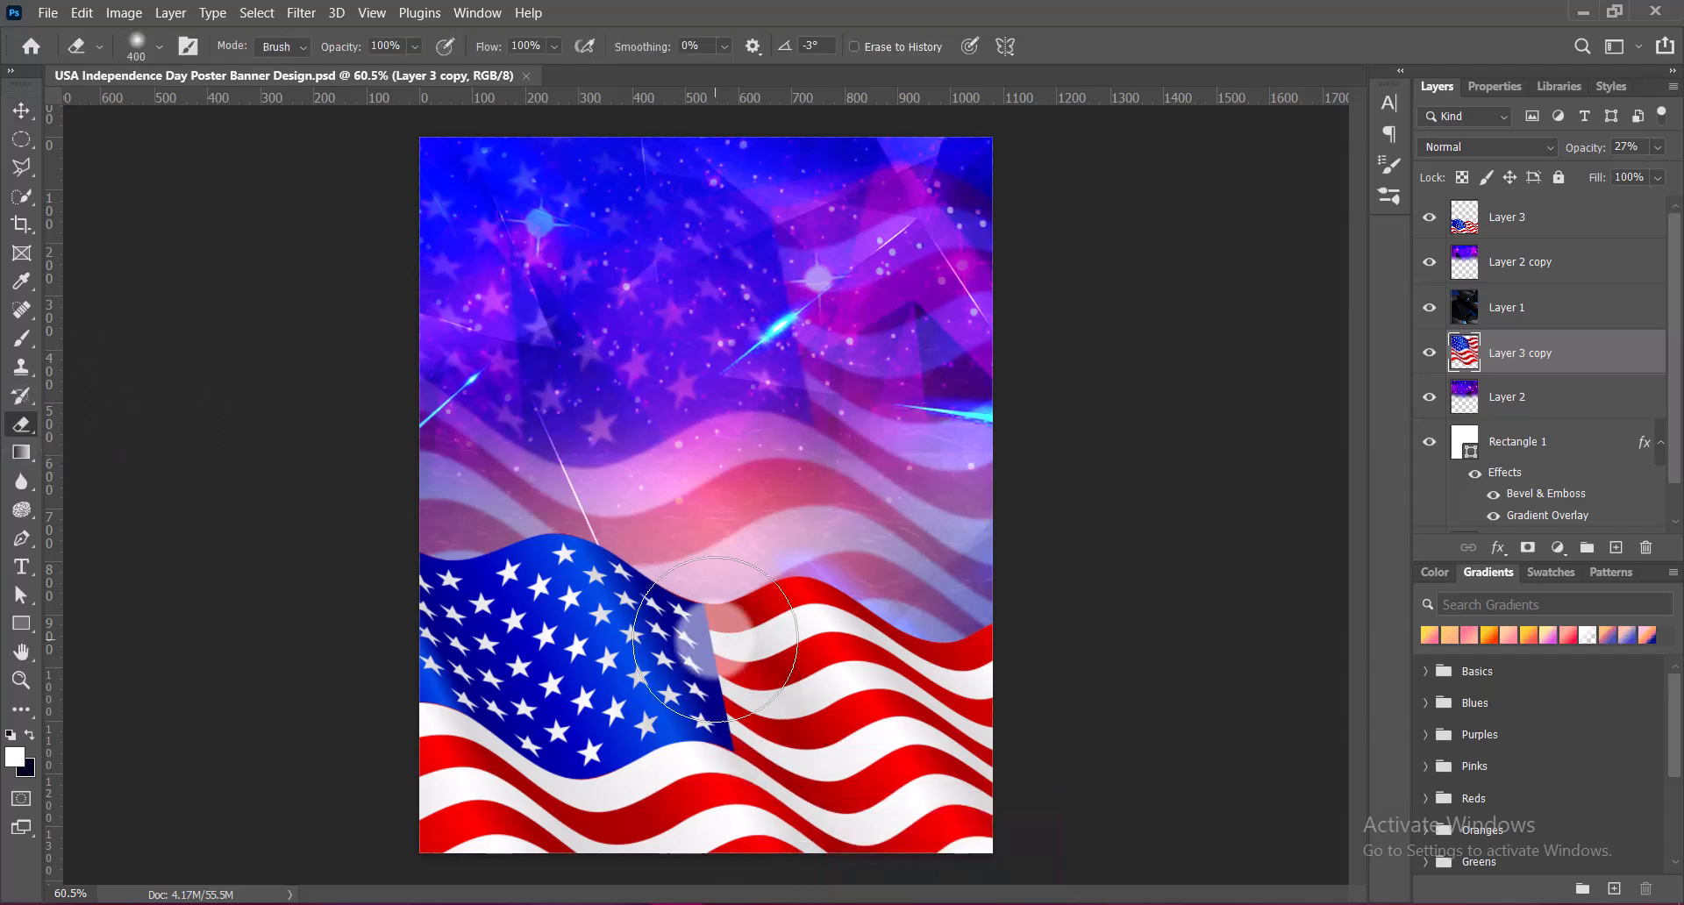
key("bracketright")
key("bracketright")
key("bracketright")
key("bracketleft")
mouse_move(445, 653)
left_mouse_down()
mouse_move(703, 685)
mouse_move(839, 672)
left_mouse_up()
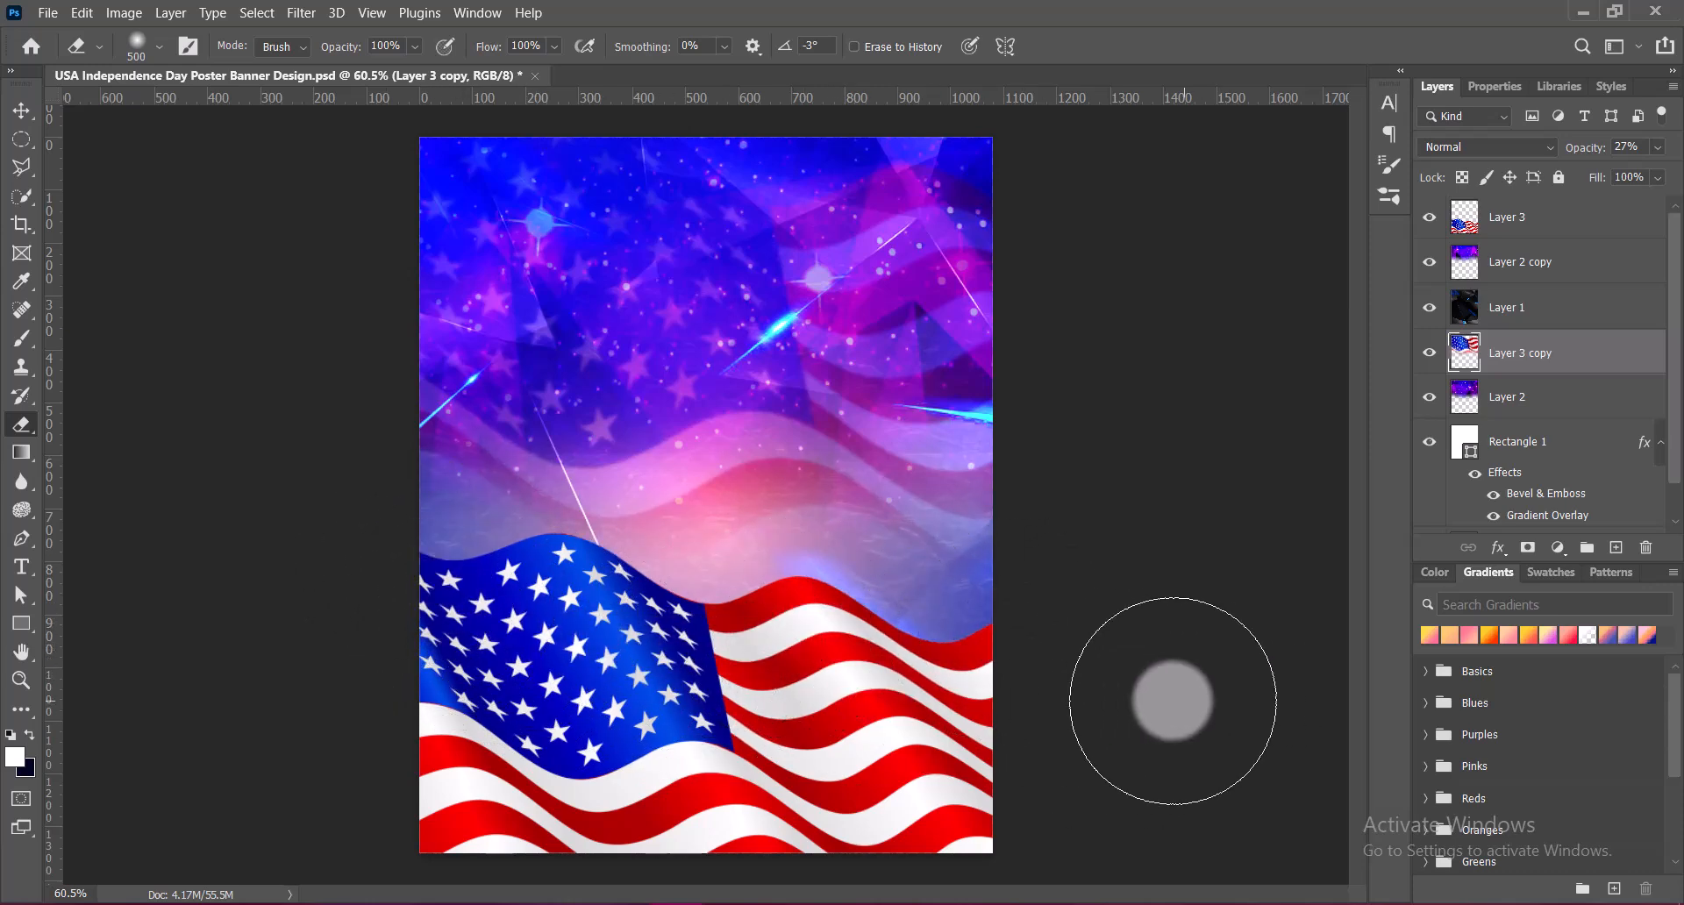
key("[")
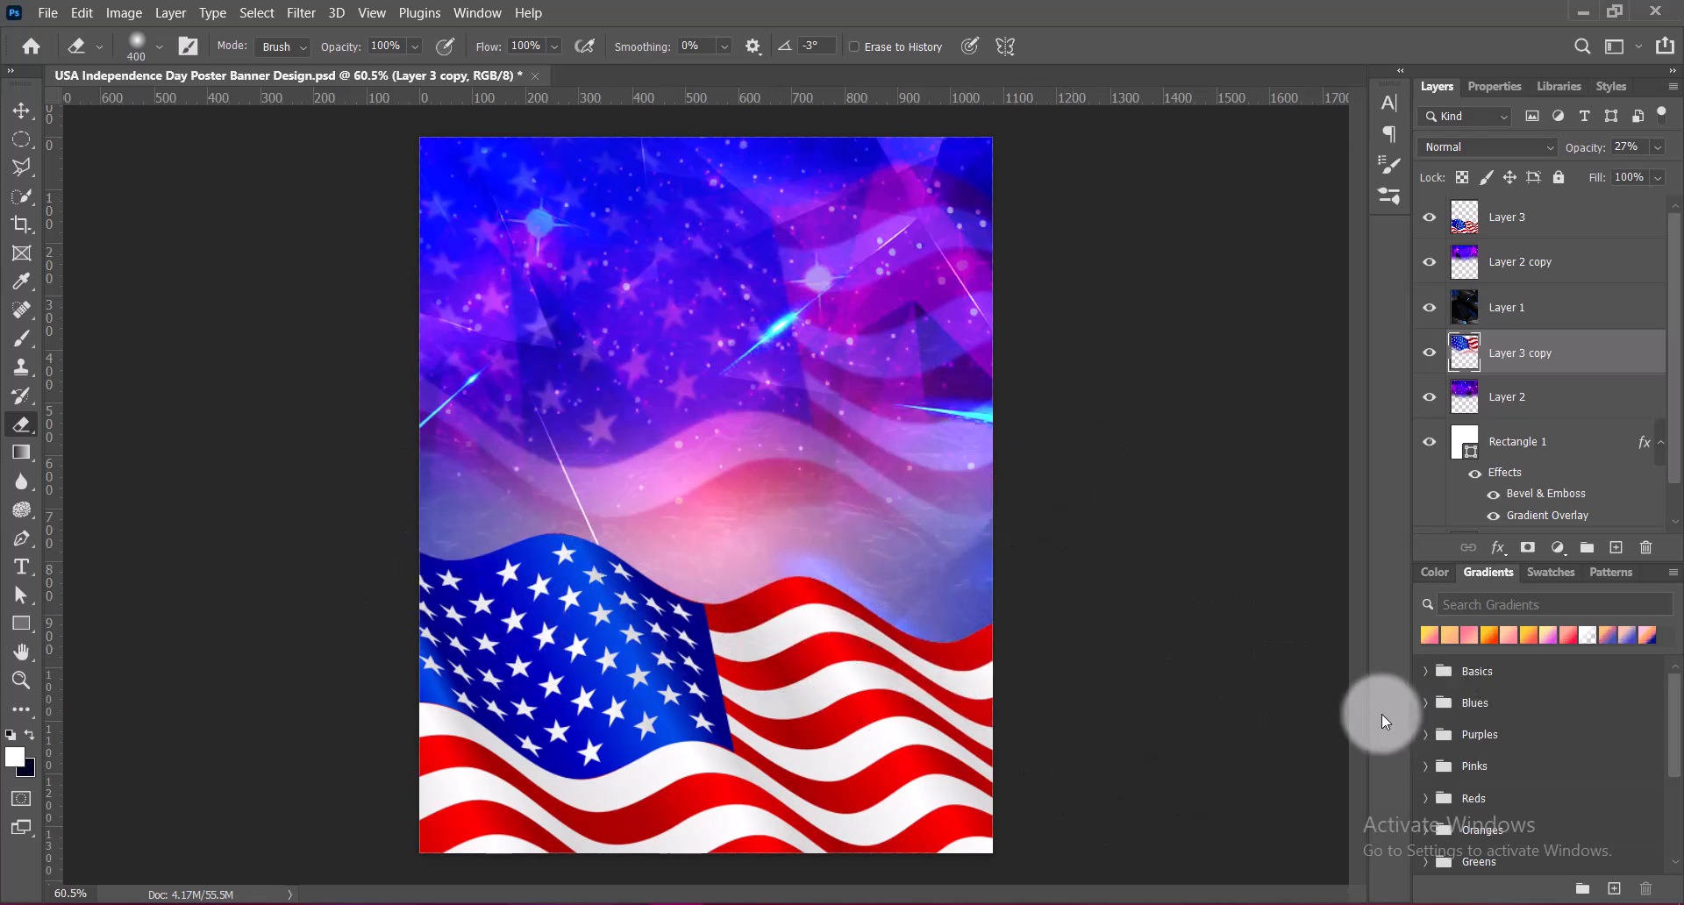
Apply the Strong Saturation preset of Hue/Saturation to the blurred flag copy, with saturation +50
left_click(21, 110)
left_click(124, 13)
mouse_move(327, 67)
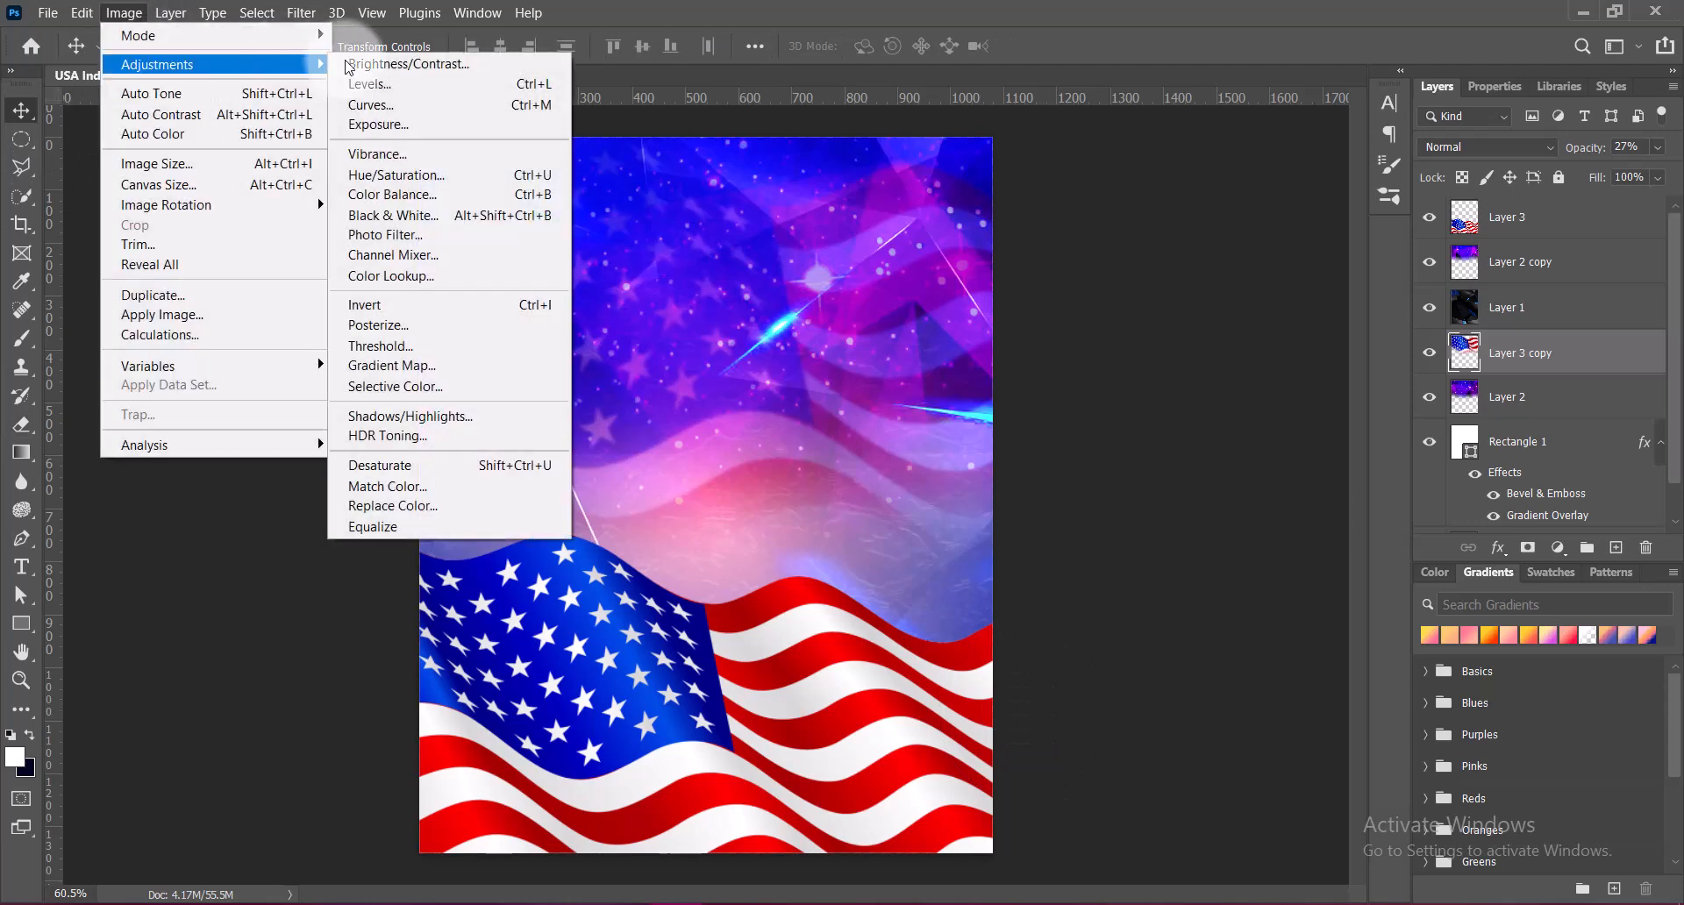
left_click(396, 175)
left_click(1267, 180)
left_click(1298, 357)
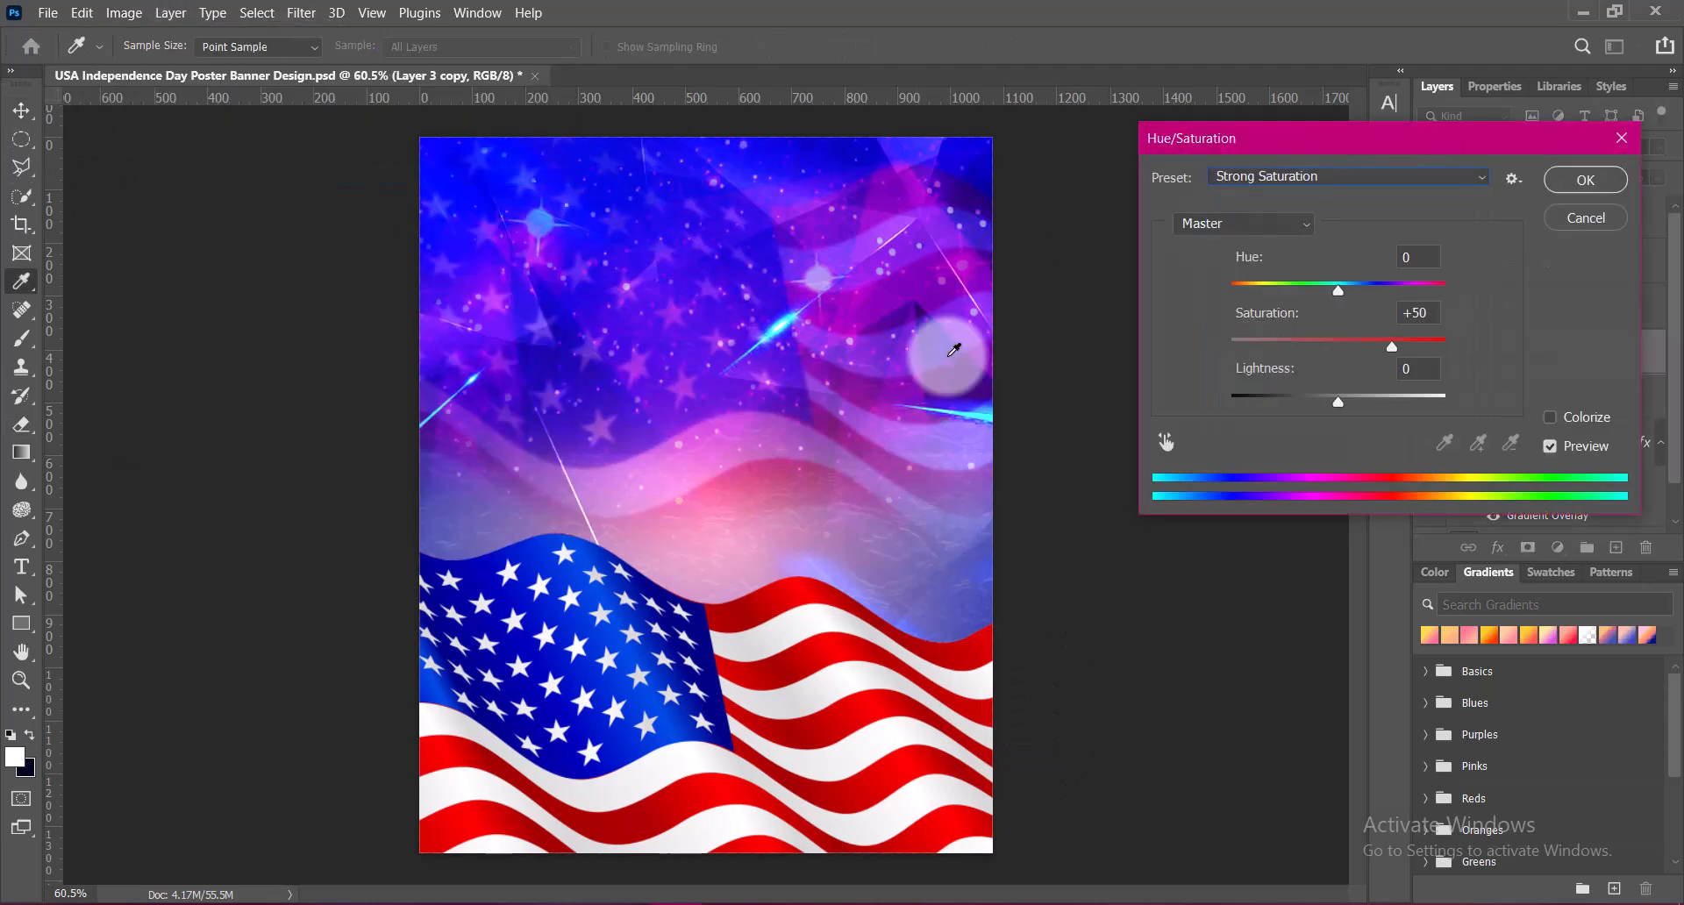
left_click(1549, 181)
left_click(1174, 449)
left_click(1113, 580)
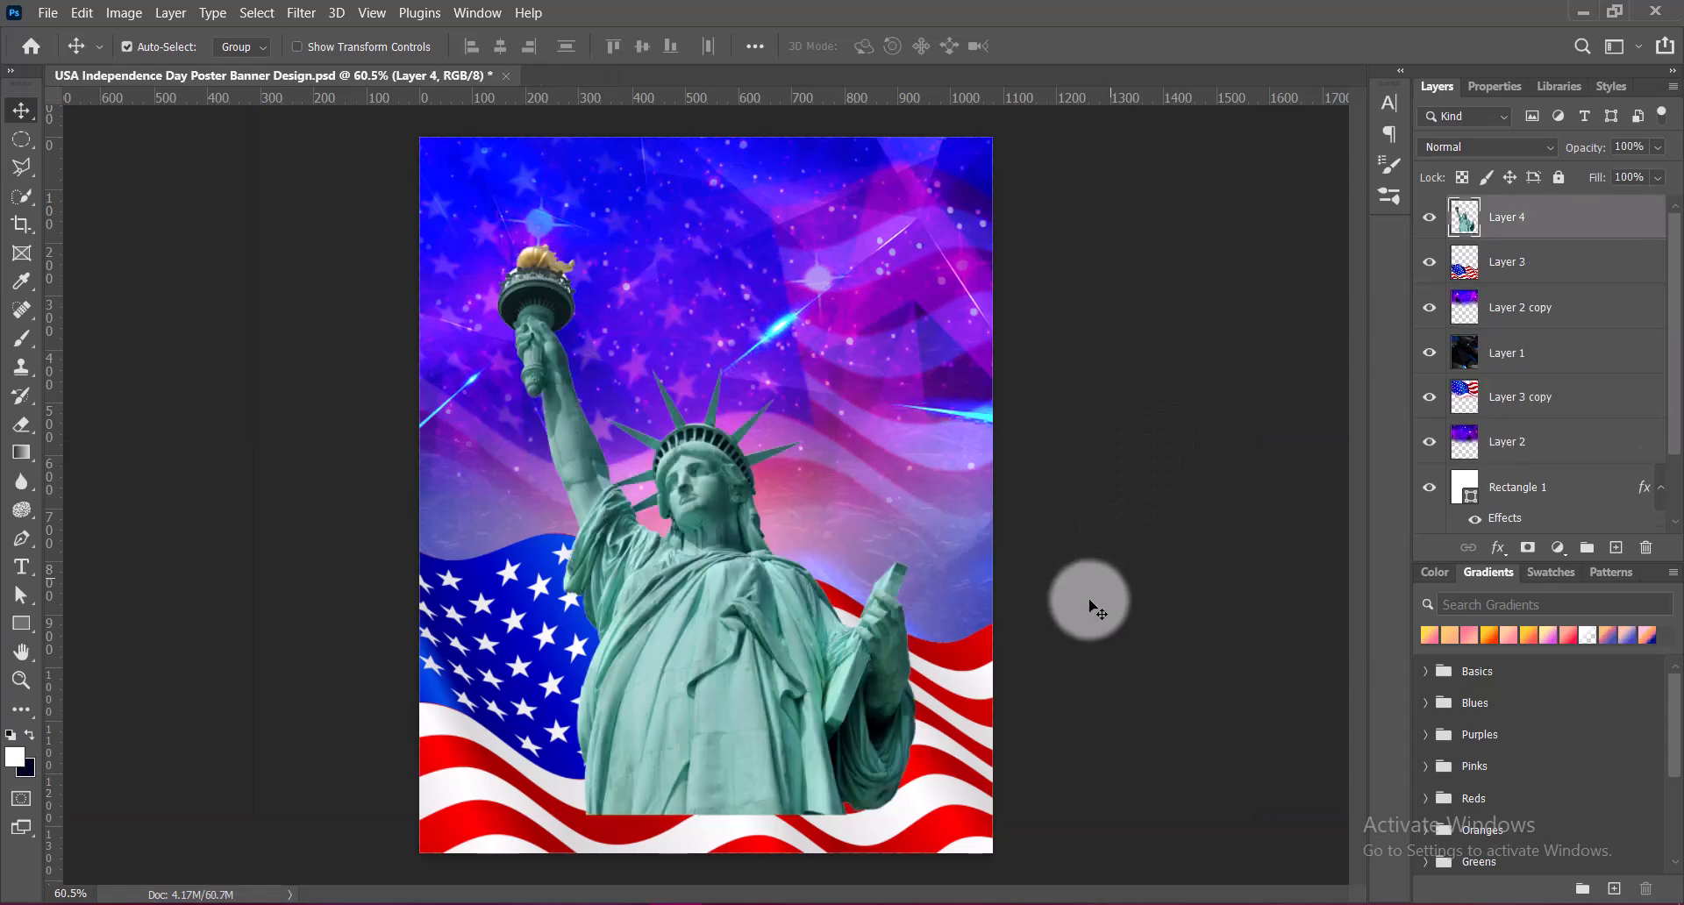
Place the Statue of Liberty cutout over the front flag and set its Vibrance to +100
left_click_drag(732, 598, 716, 630)
left_click(400, 145)
left_click(124, 12)
mouse_move(245, 64)
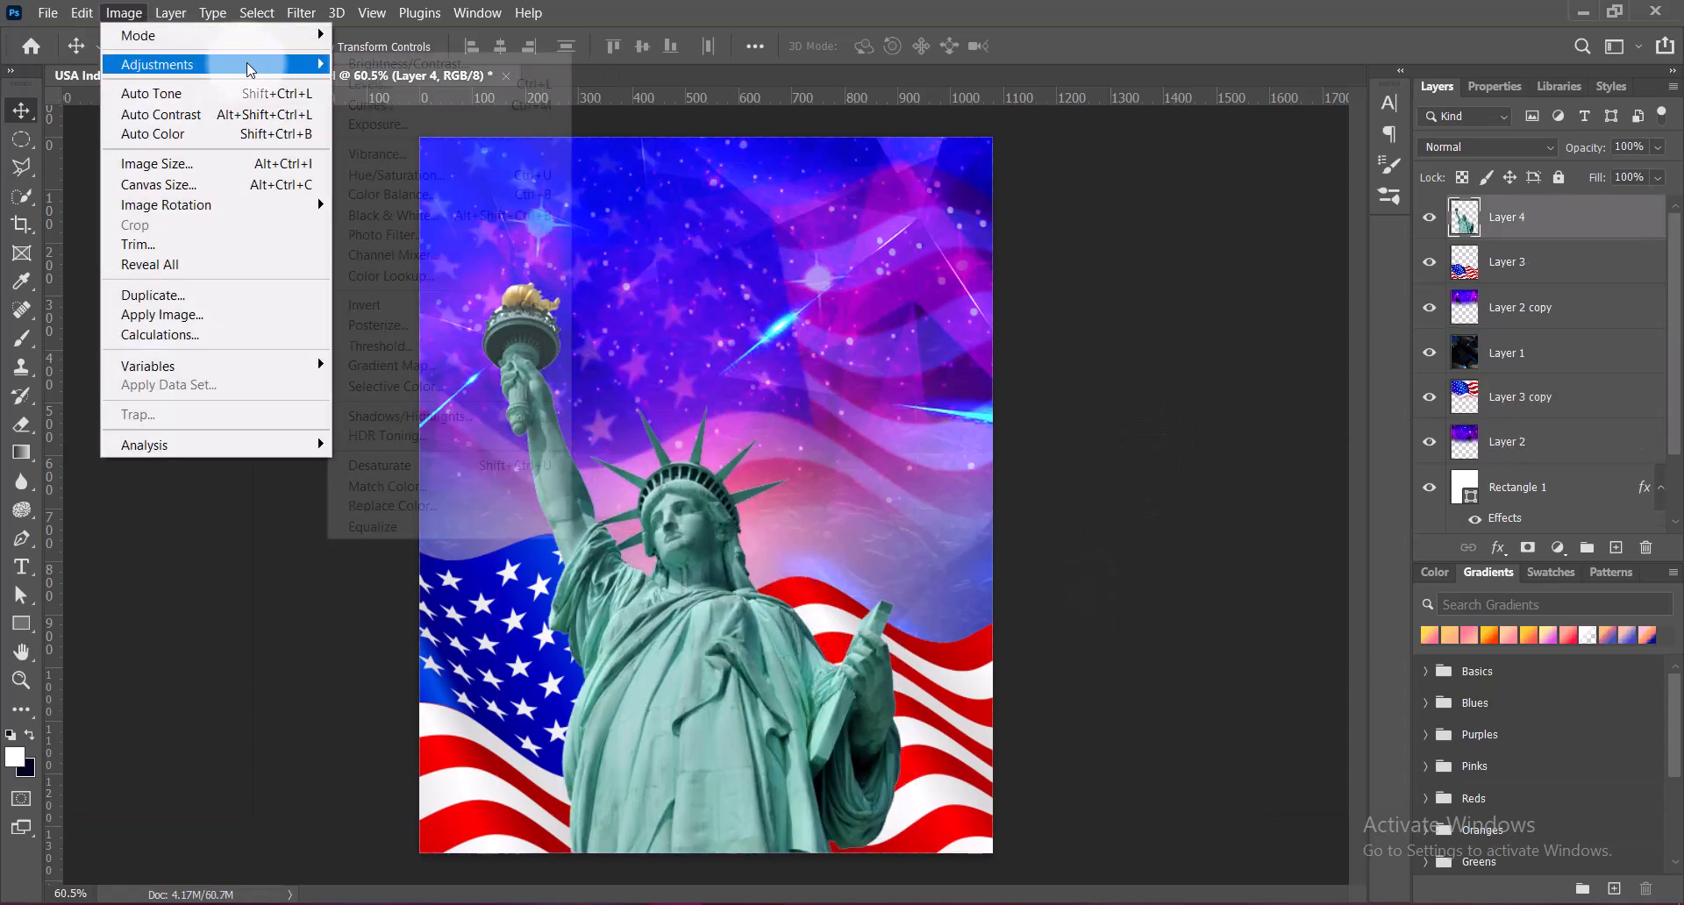
left_click(386, 155)
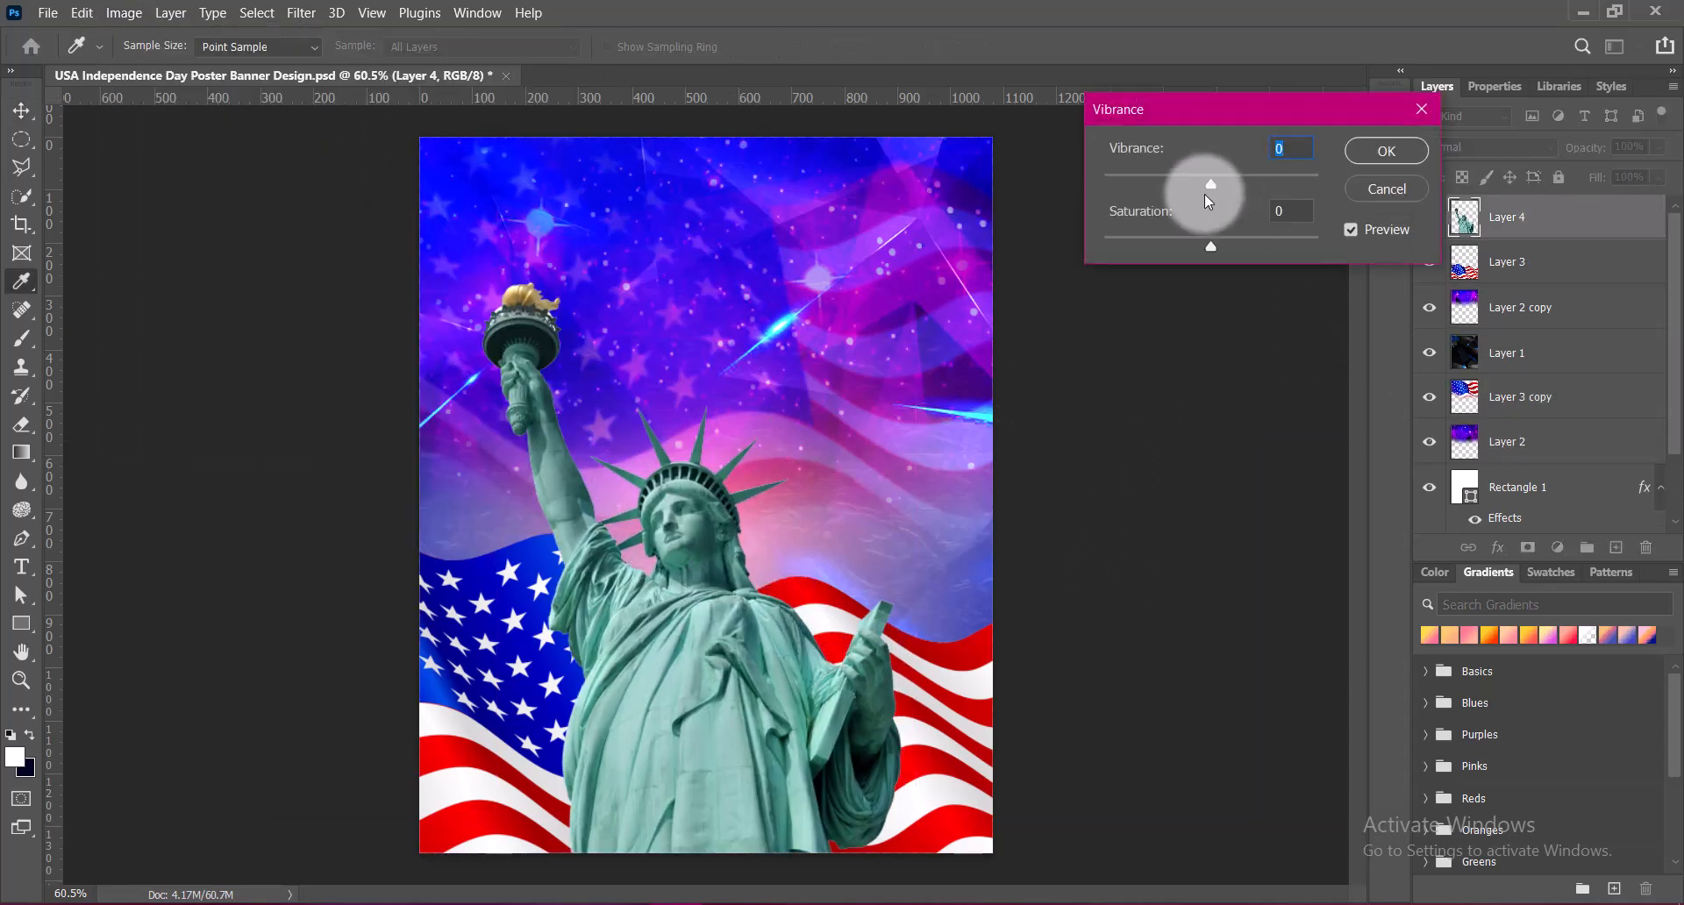
left_click(1382, 159)
left_click(124, 13)
mouse_move(302, 70)
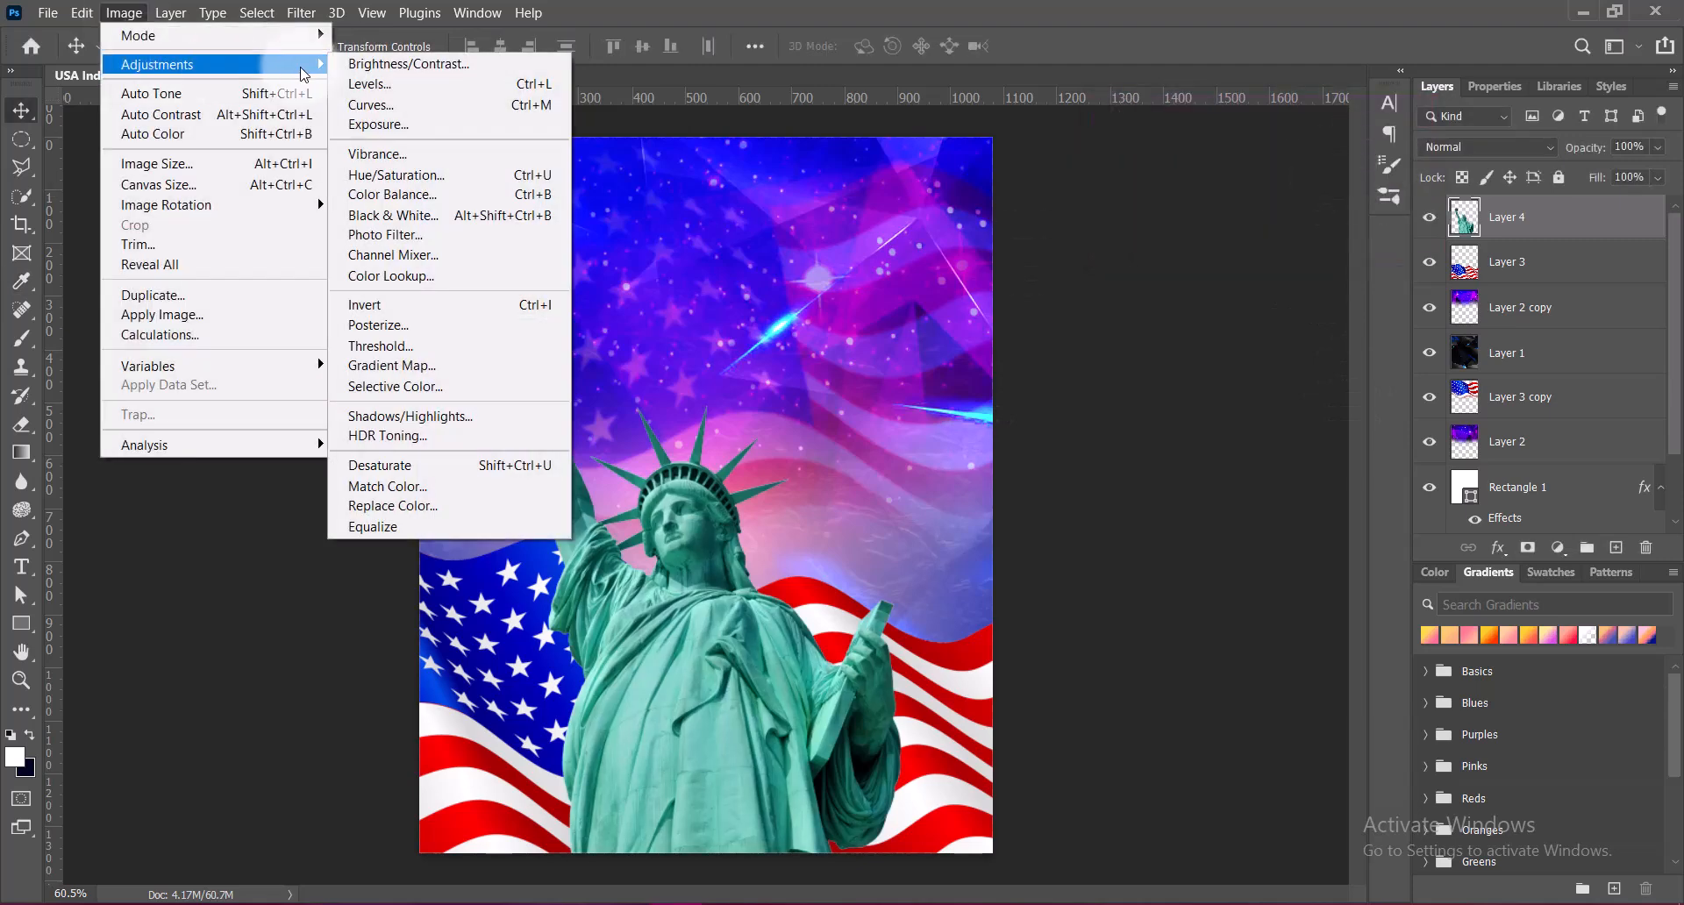
left_click(396, 175)
left_click(1246, 176)
left_click(1246, 339)
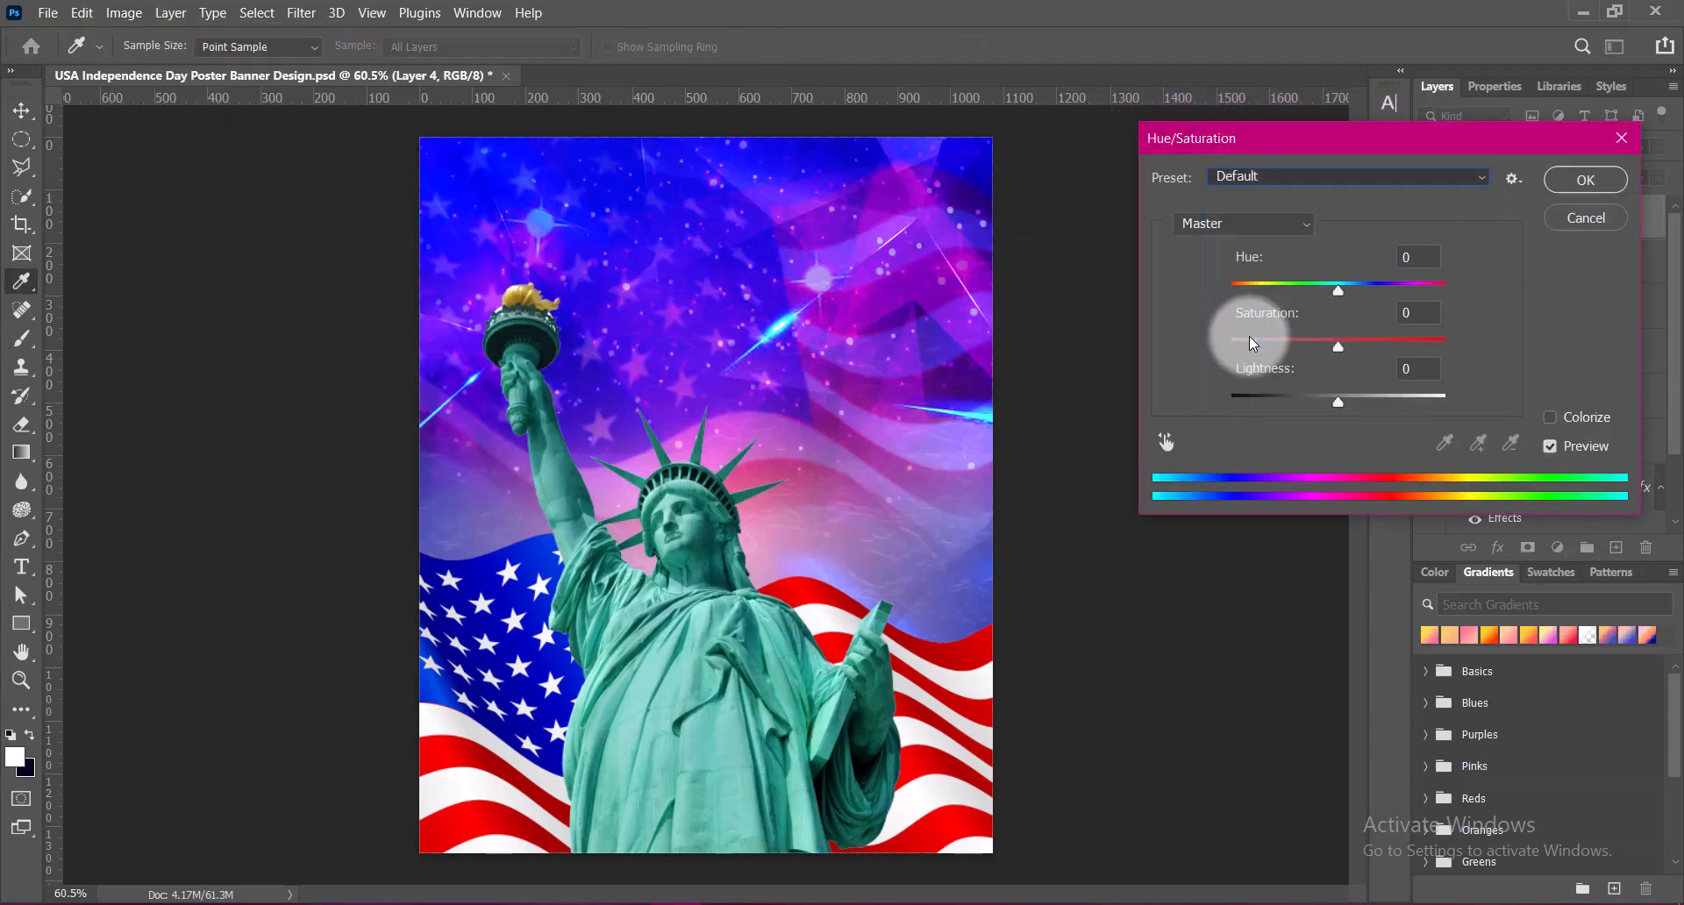
left_click(1292, 179)
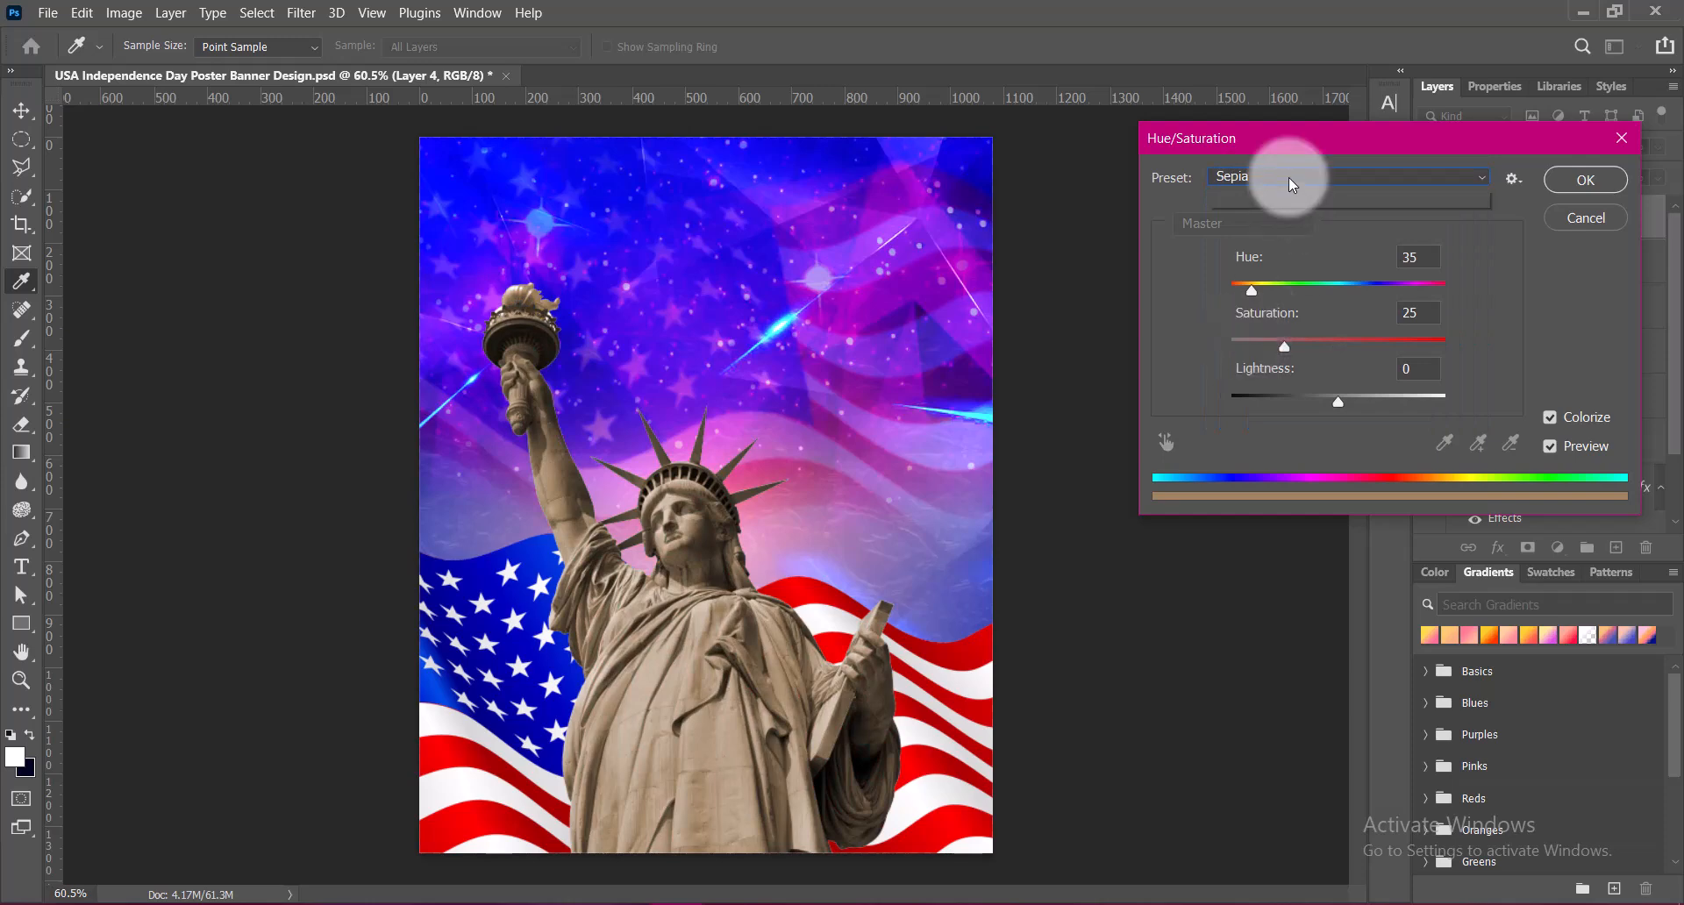
left_click(1274, 300)
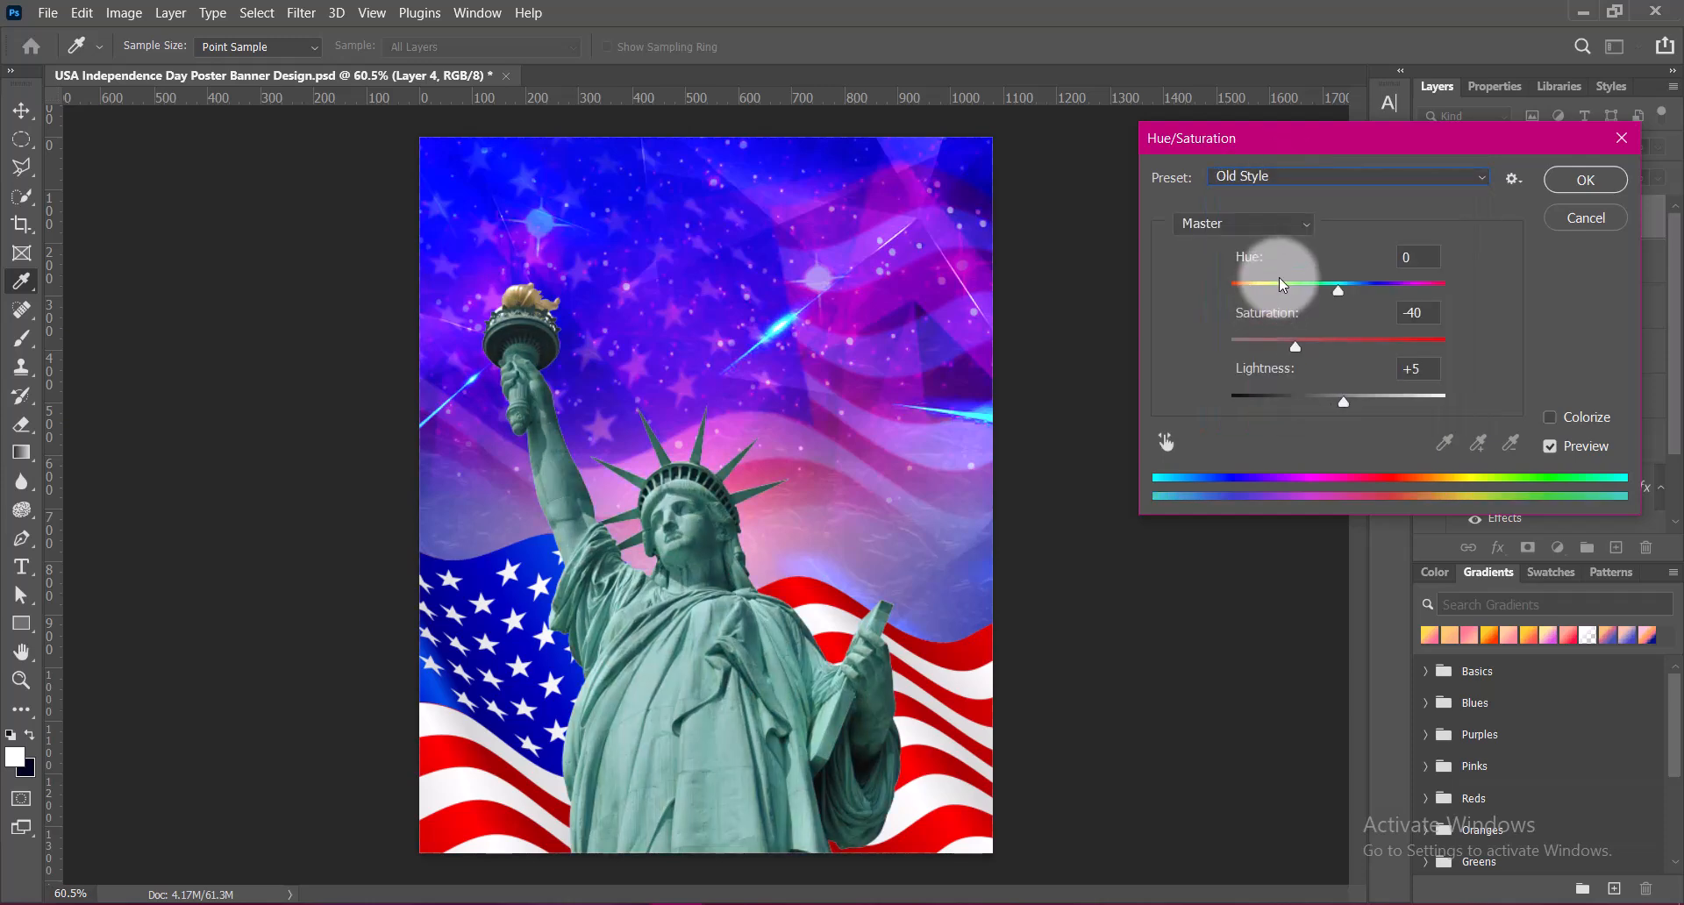
left_click(1585, 216)
Apply the Sepia preset of Hue/Saturation to the statue, with hue 35 and saturation 25
left_click(123, 12)
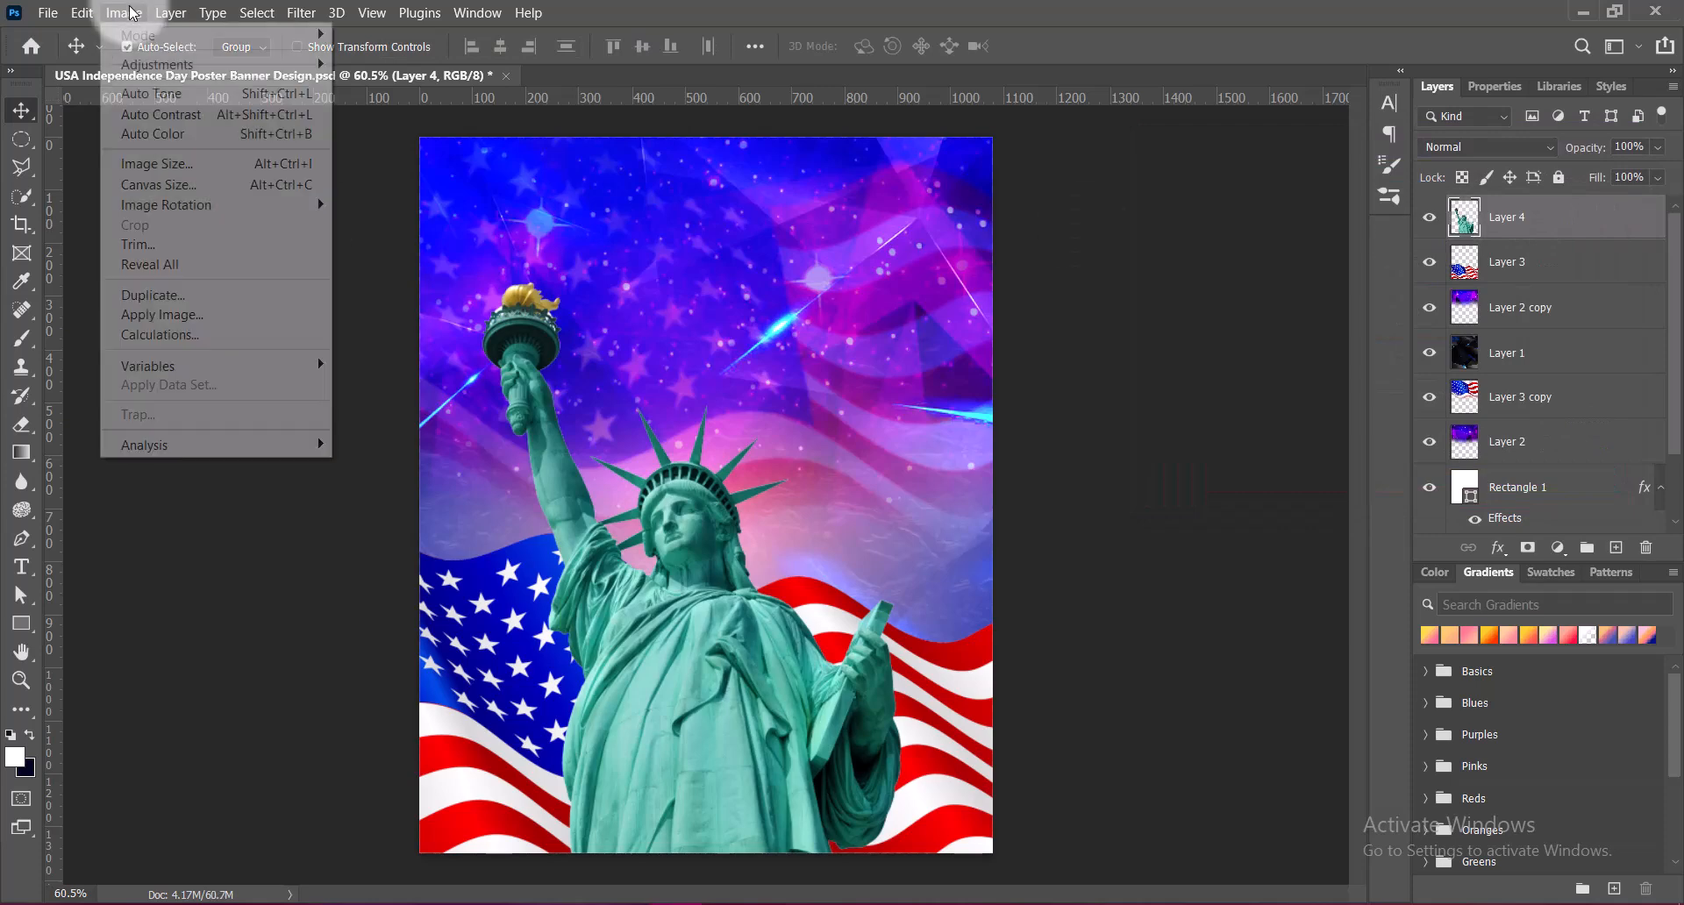
left_click(376, 169)
left_click(1291, 176)
left_click(1272, 338)
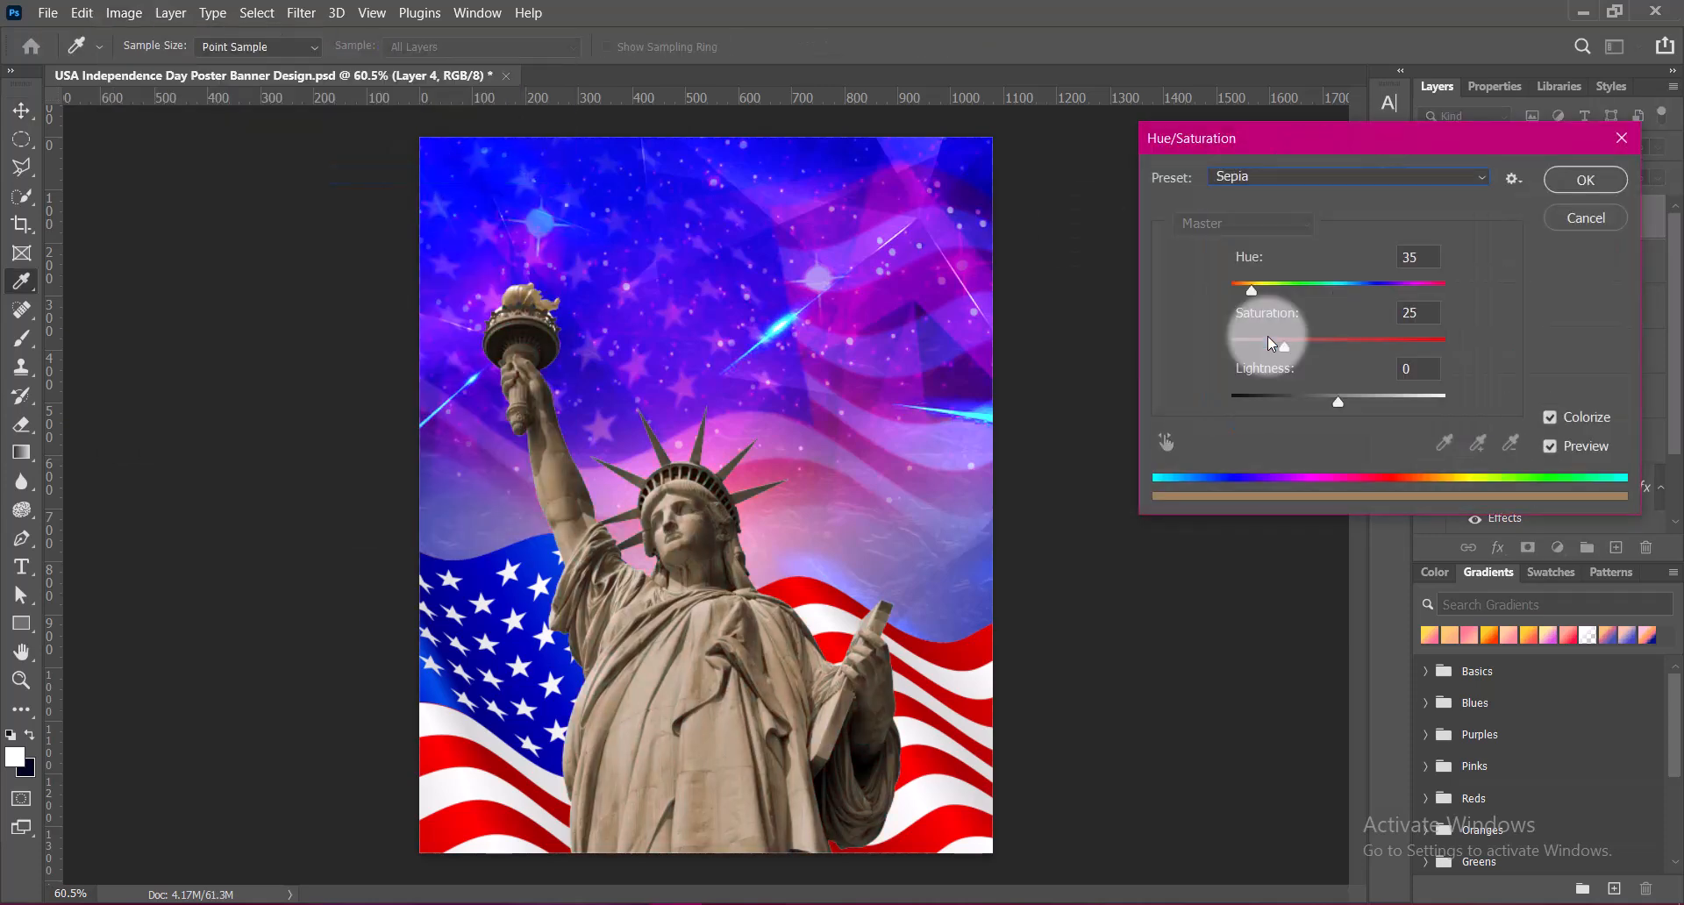
left_click(1587, 180)
Brighten the statue with Curves by raising the RGB midpoint from input 125 to output about 174
left_click(124, 12)
mouse_move(175, 64)
left_click(370, 105)
left_click_drag(1182, 368, 1181, 321)
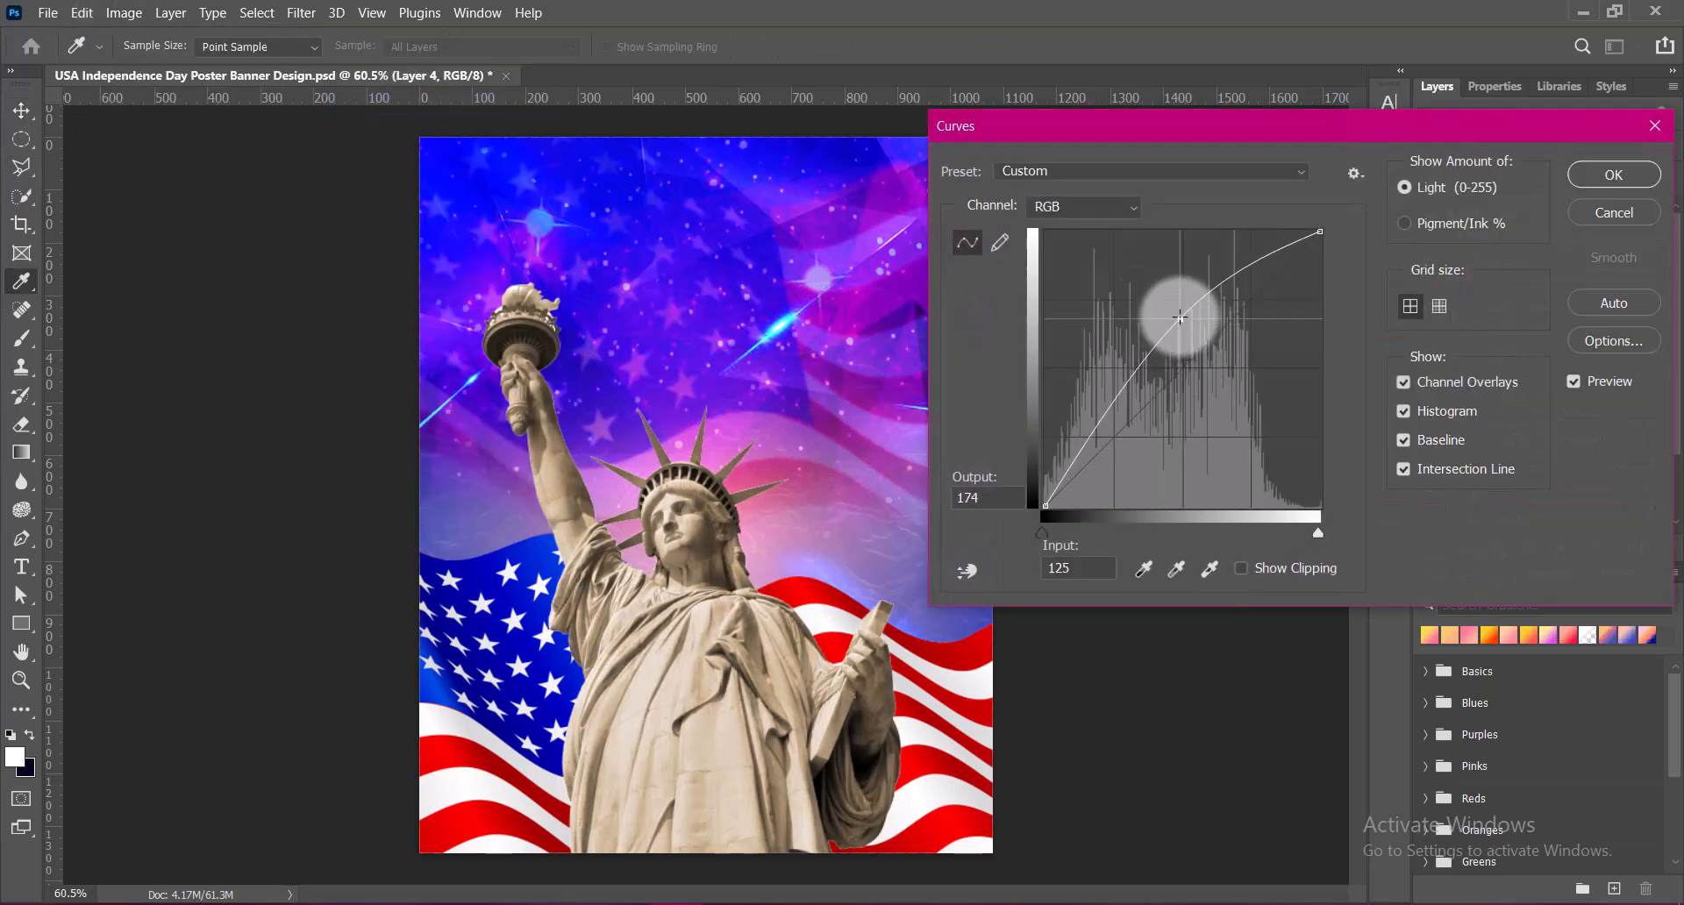
left_click(1612, 174)
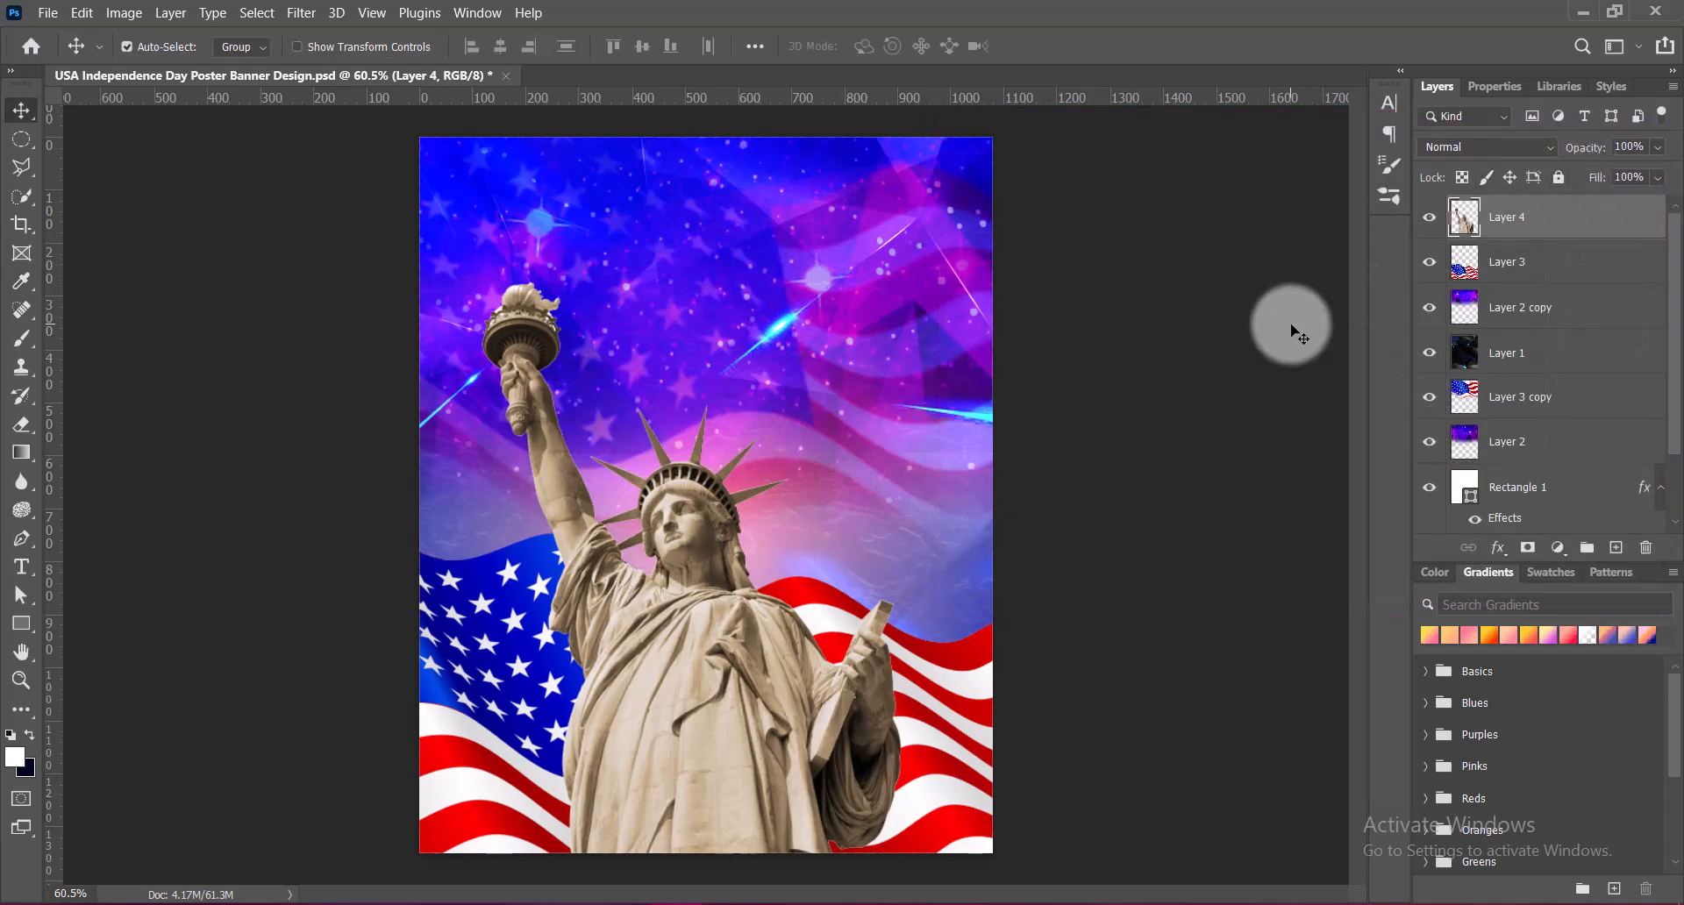
Raise the statue's contrast with Brightness/Contrast, leaving brightness at 0, and save the document
left_click(123, 12)
mouse_move(170, 70)
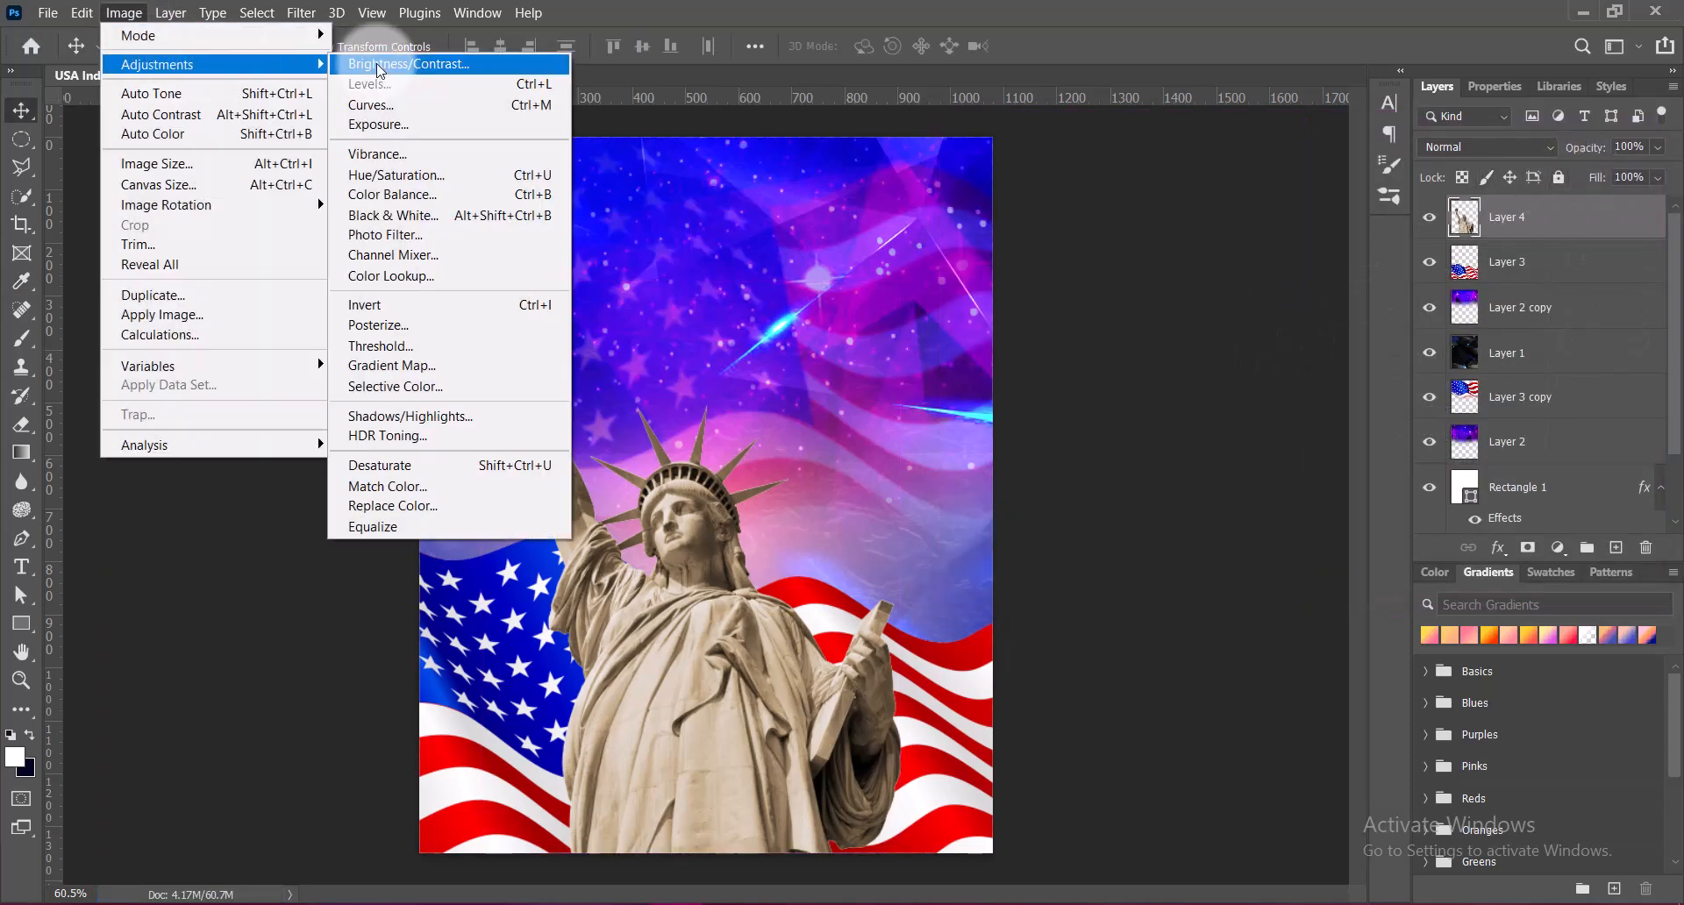
left_click(380, 67)
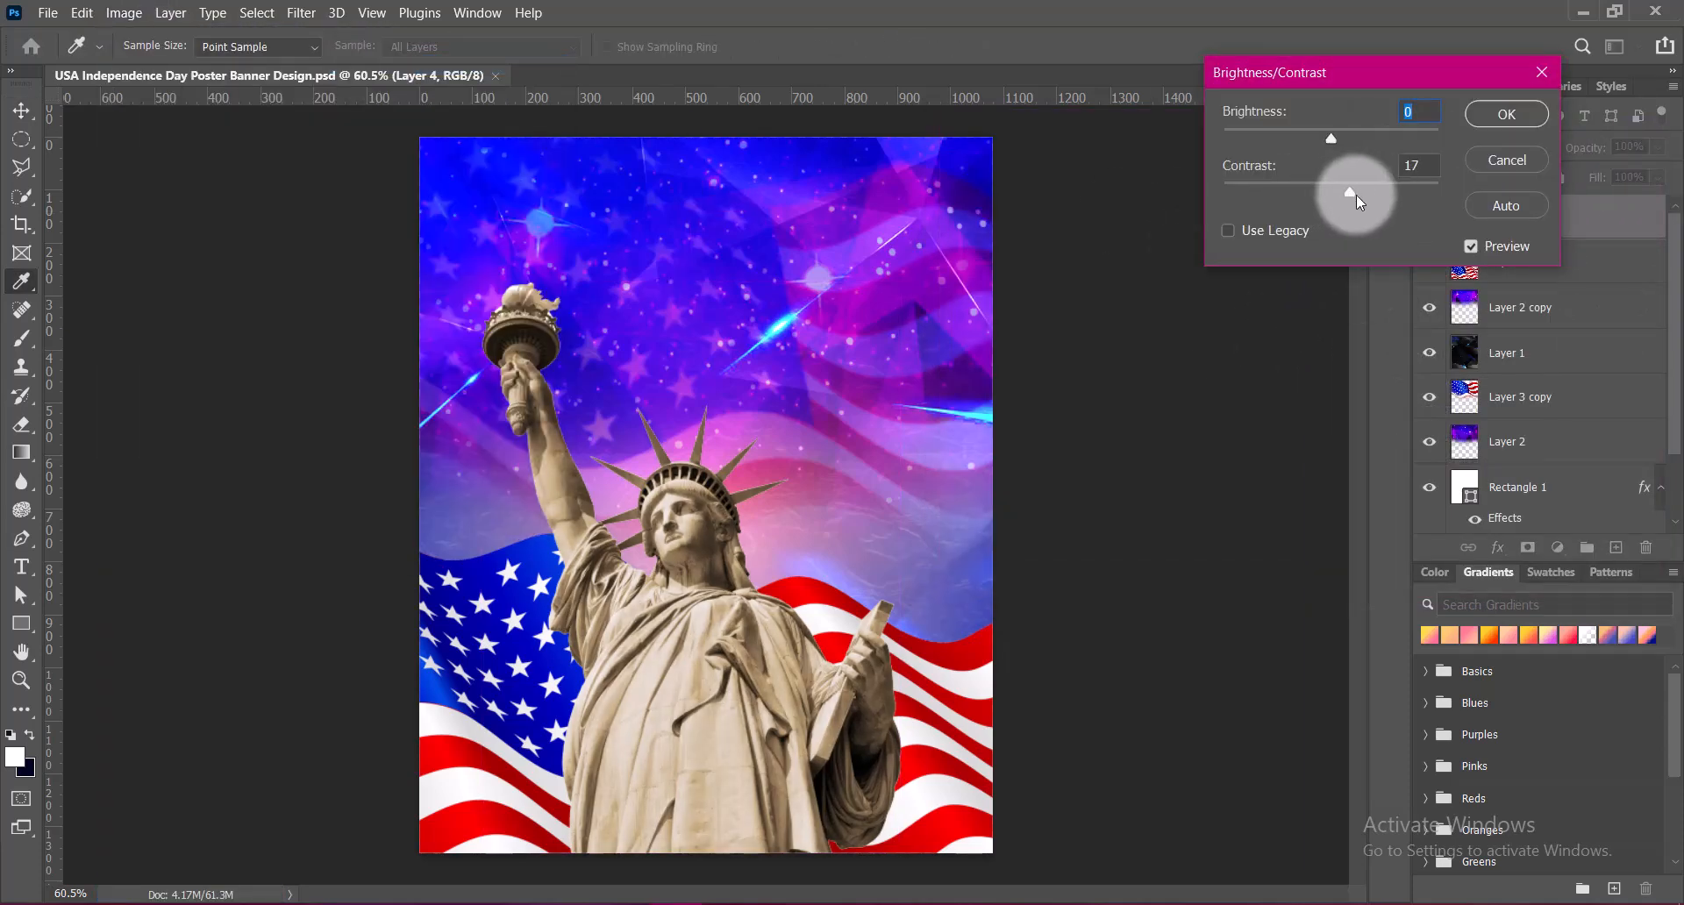
left_click(1372, 195)
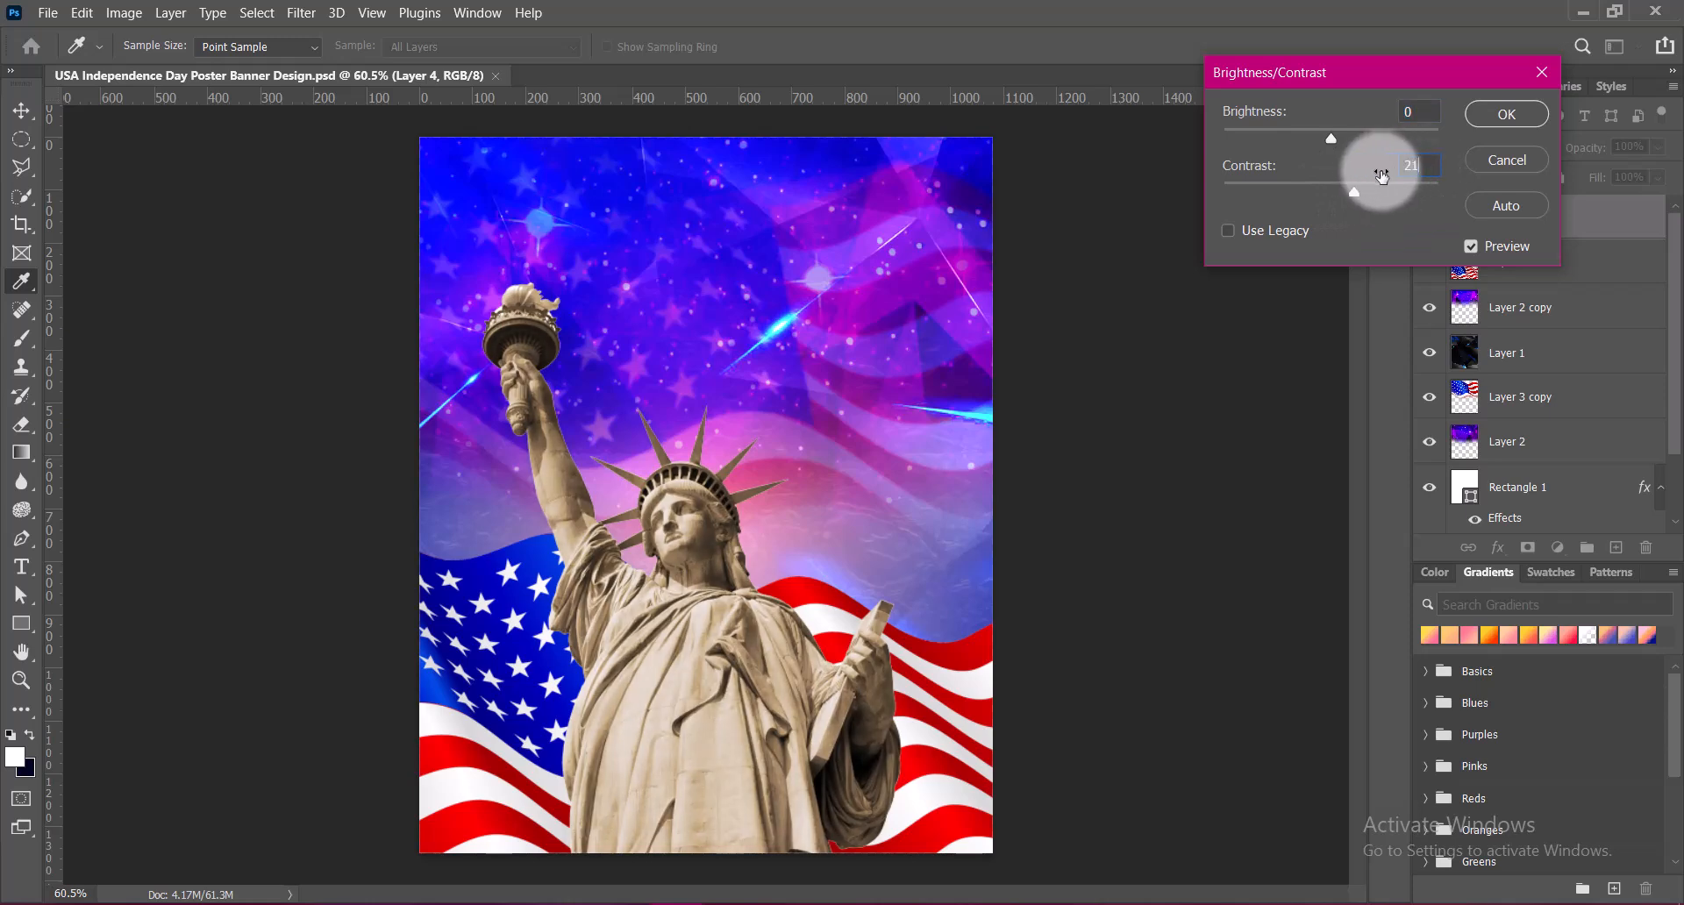
type("5")
left_click(1521, 121)
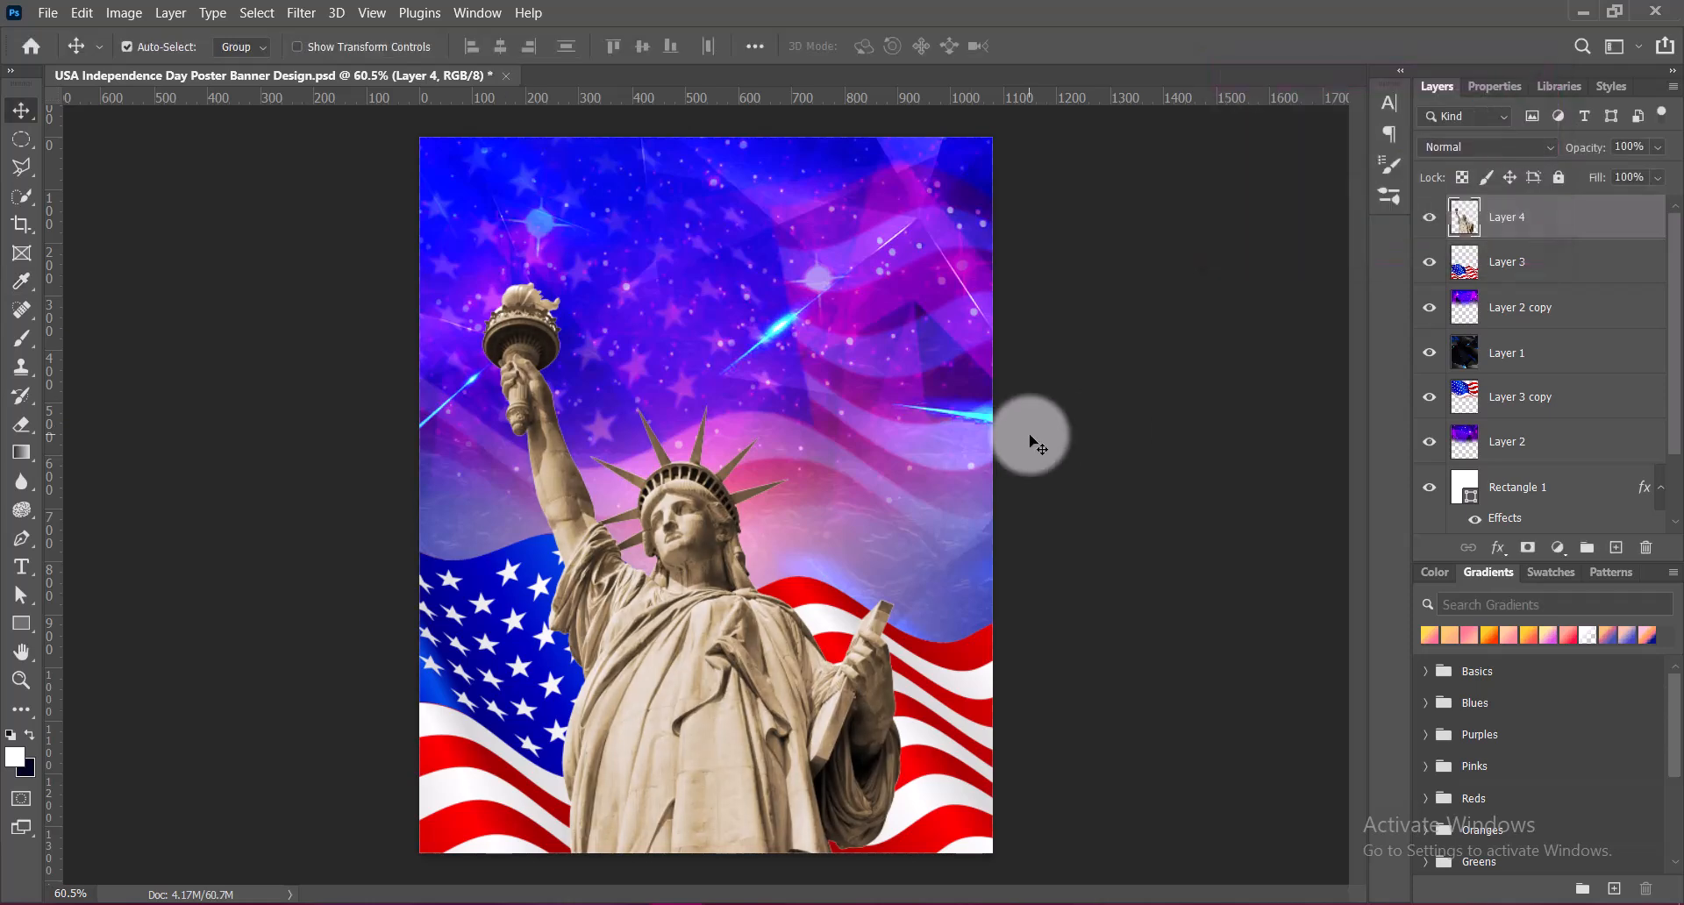
key("ctrl+s")
Center the statue horizontally on the poster and enlarge it to about 102% with Free Transform
left_click(687, 674)
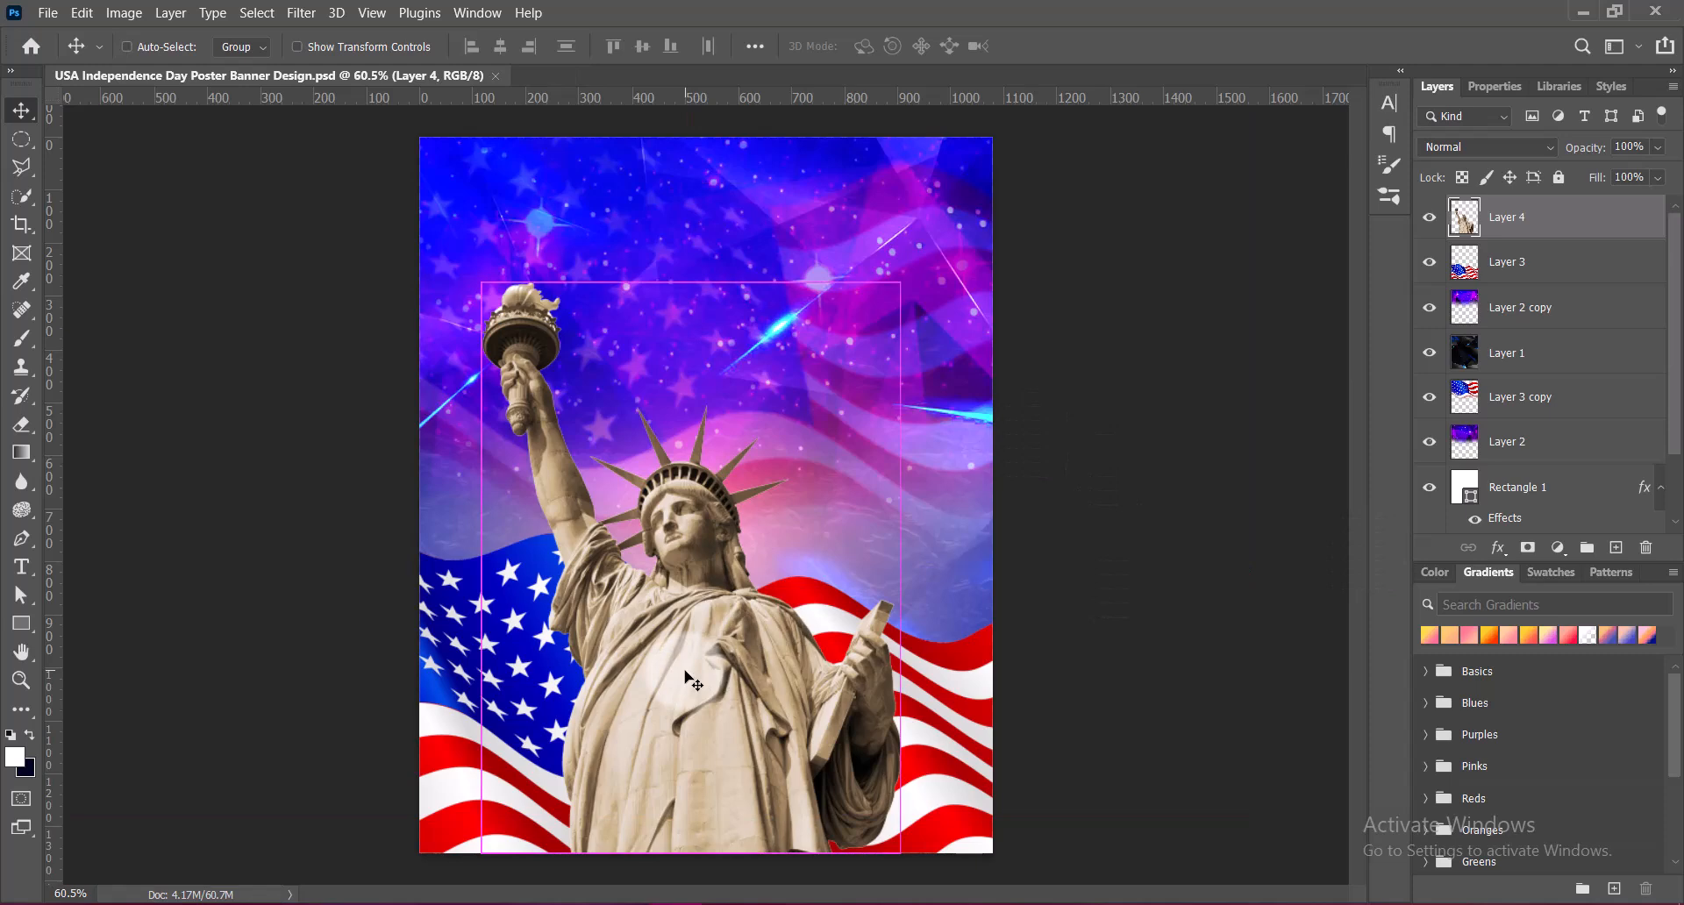
key("ctrl+t")
left_click_drag(715, 670, 737, 719)
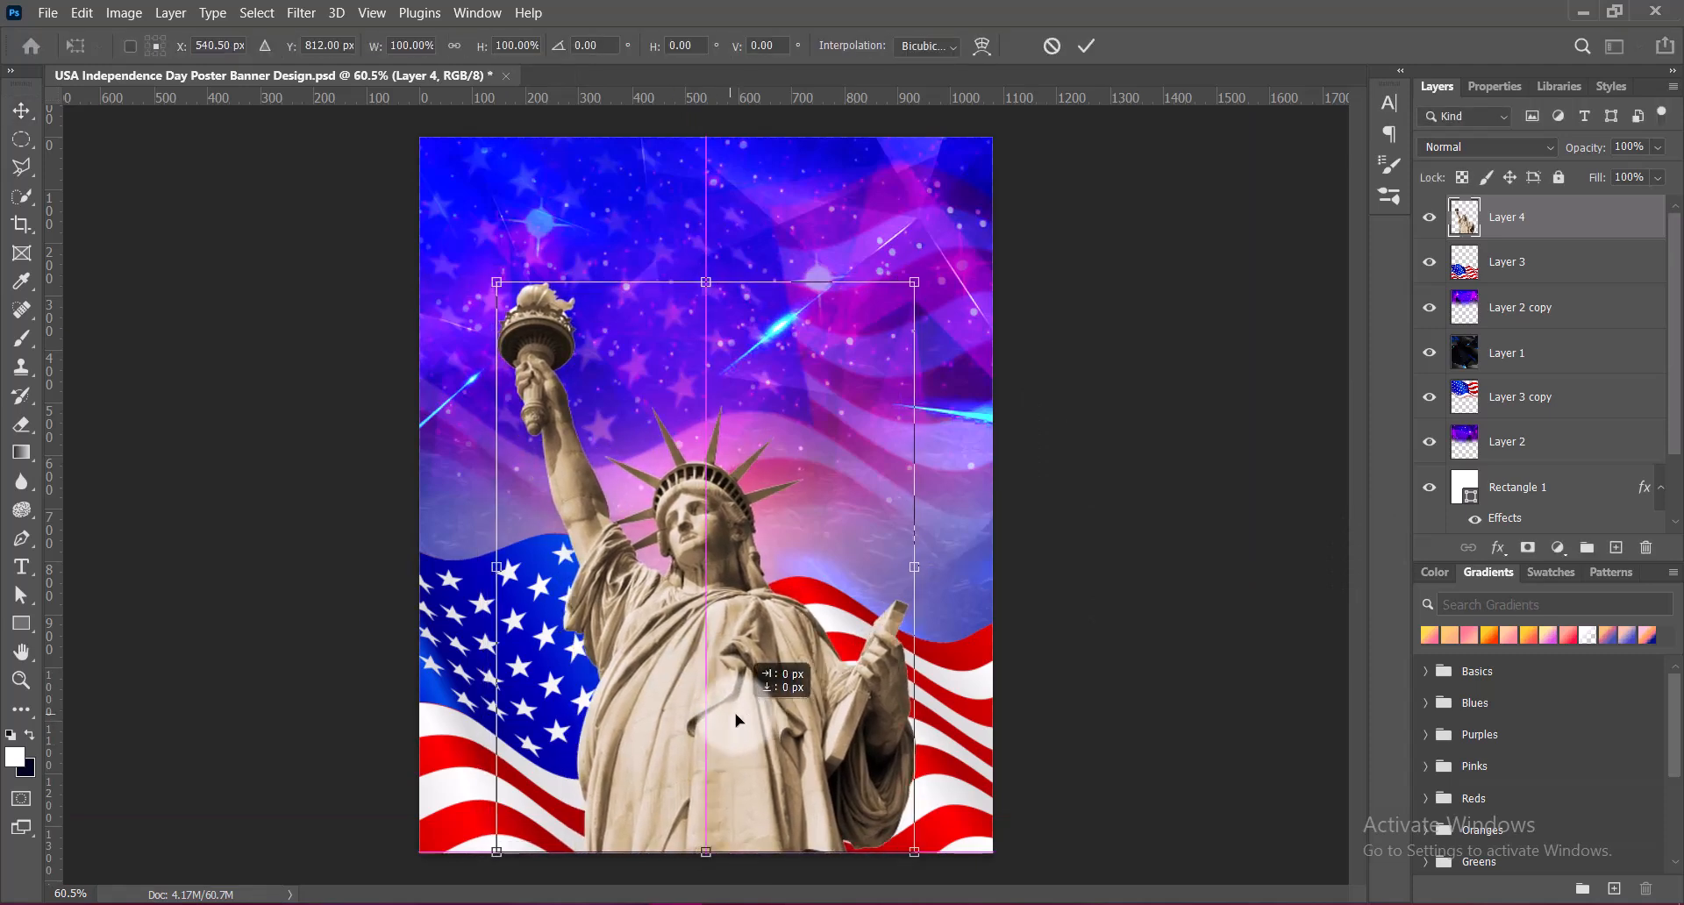
left_click(709, 298)
left_click_drag(707, 284, 709, 266)
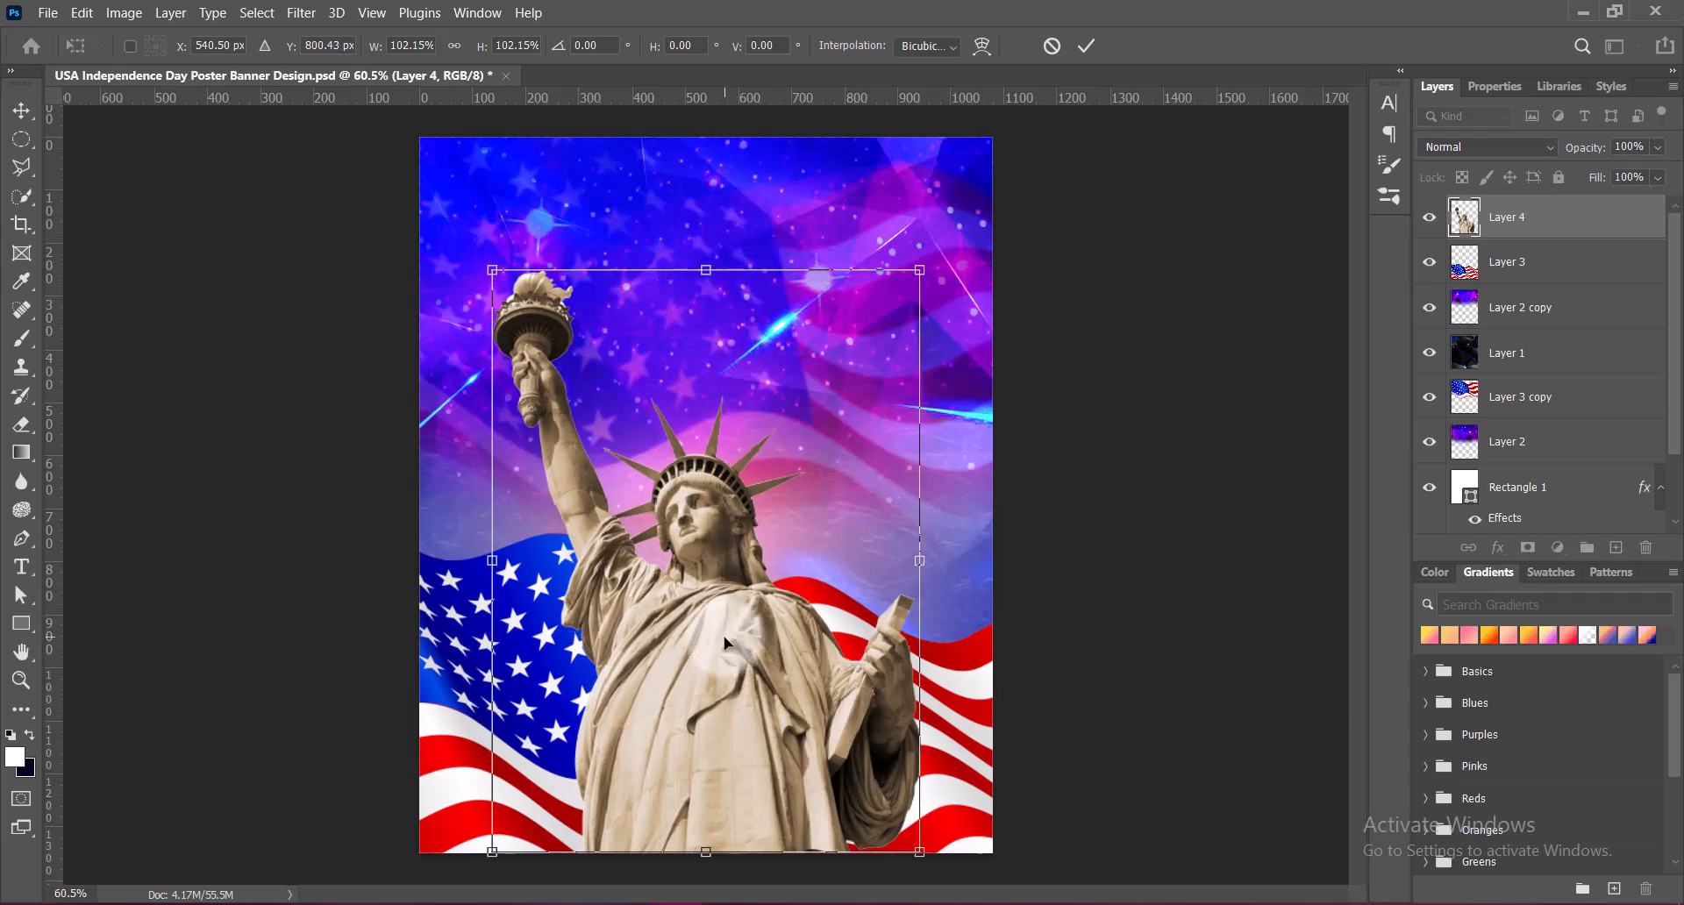
key("Return")
Nudge the statue slightly downward so its base runs past the poster's lower edge
key("Down")
key("Down")
key("Down")
key("Down")
key("Down")
key("Down")
key("Down")
key("Down")
key("Down")
key("Down")
key("Down")
key("Down")
key("Down")
key("Down")
key("Down")
key("Down")
key("Down")
key("Down")
key("Down")
key("Down")
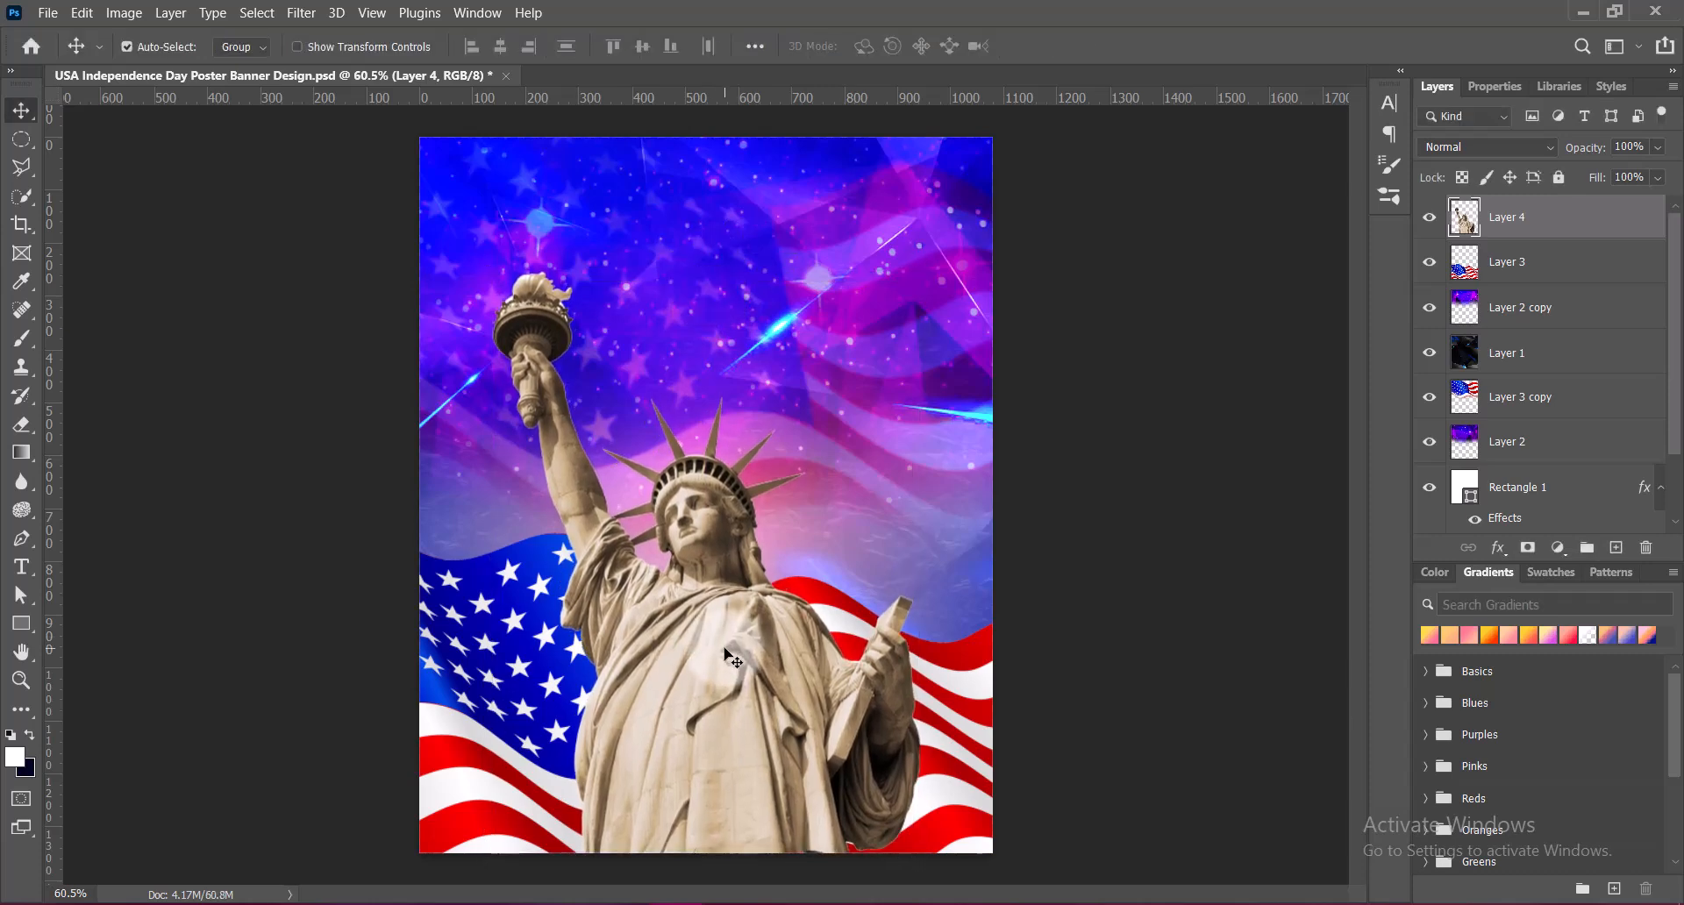
key("Down")
key("Down")
key("Down")
key("Down")
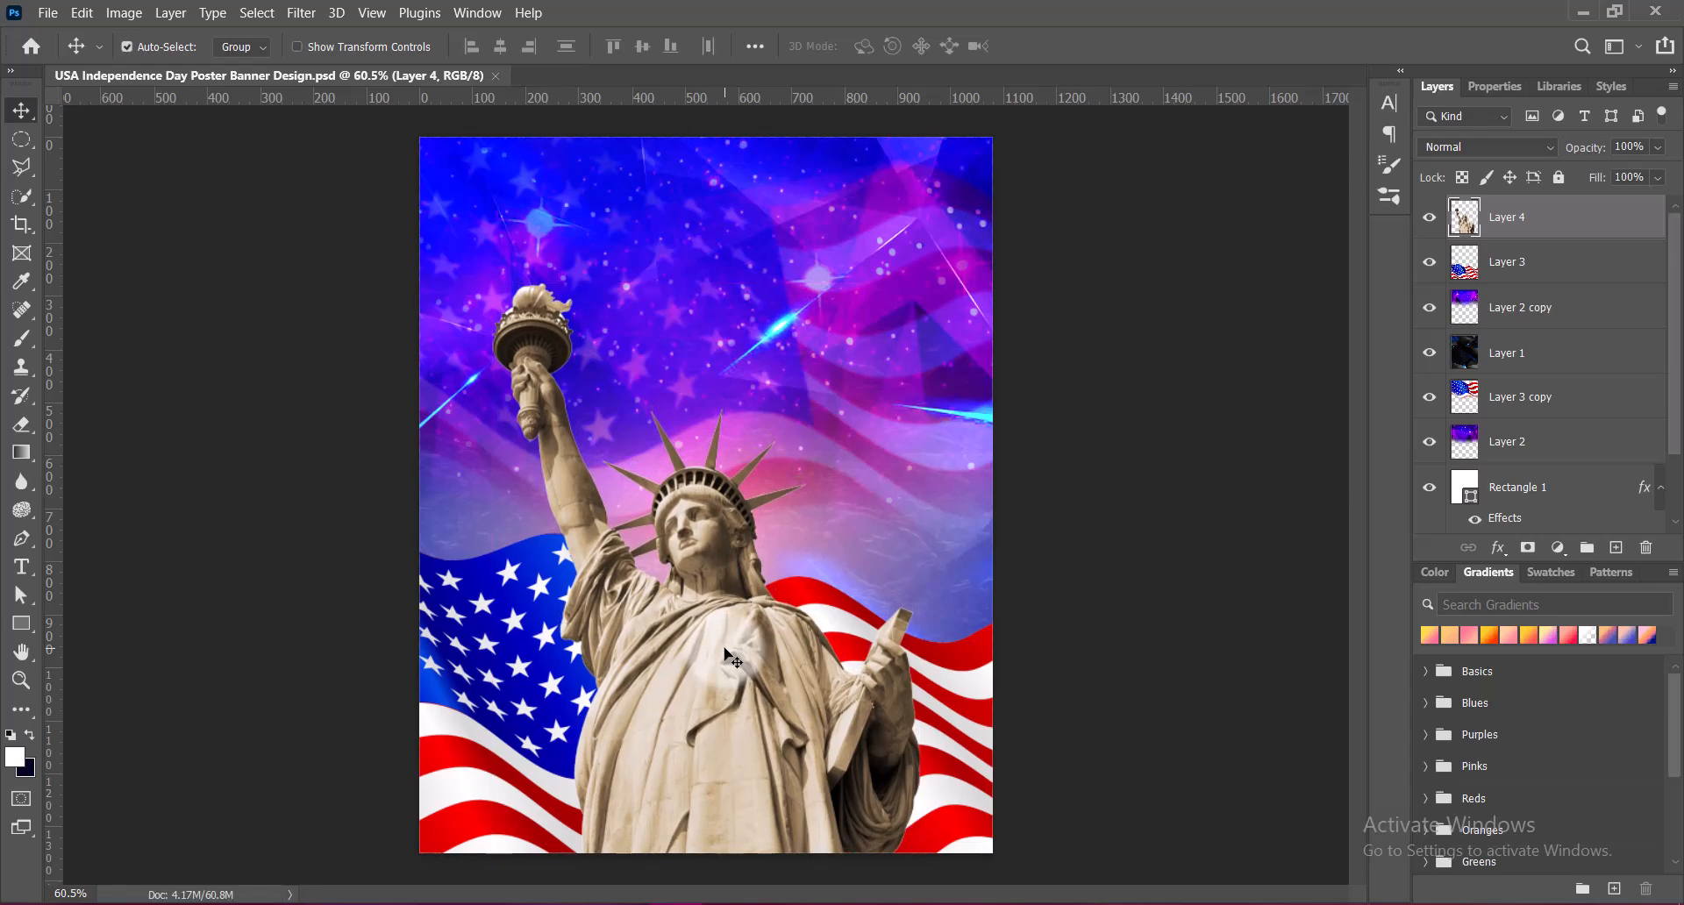
Add an Outer Glow layer effect to the statue with the linear contour
double_click(1461, 210)
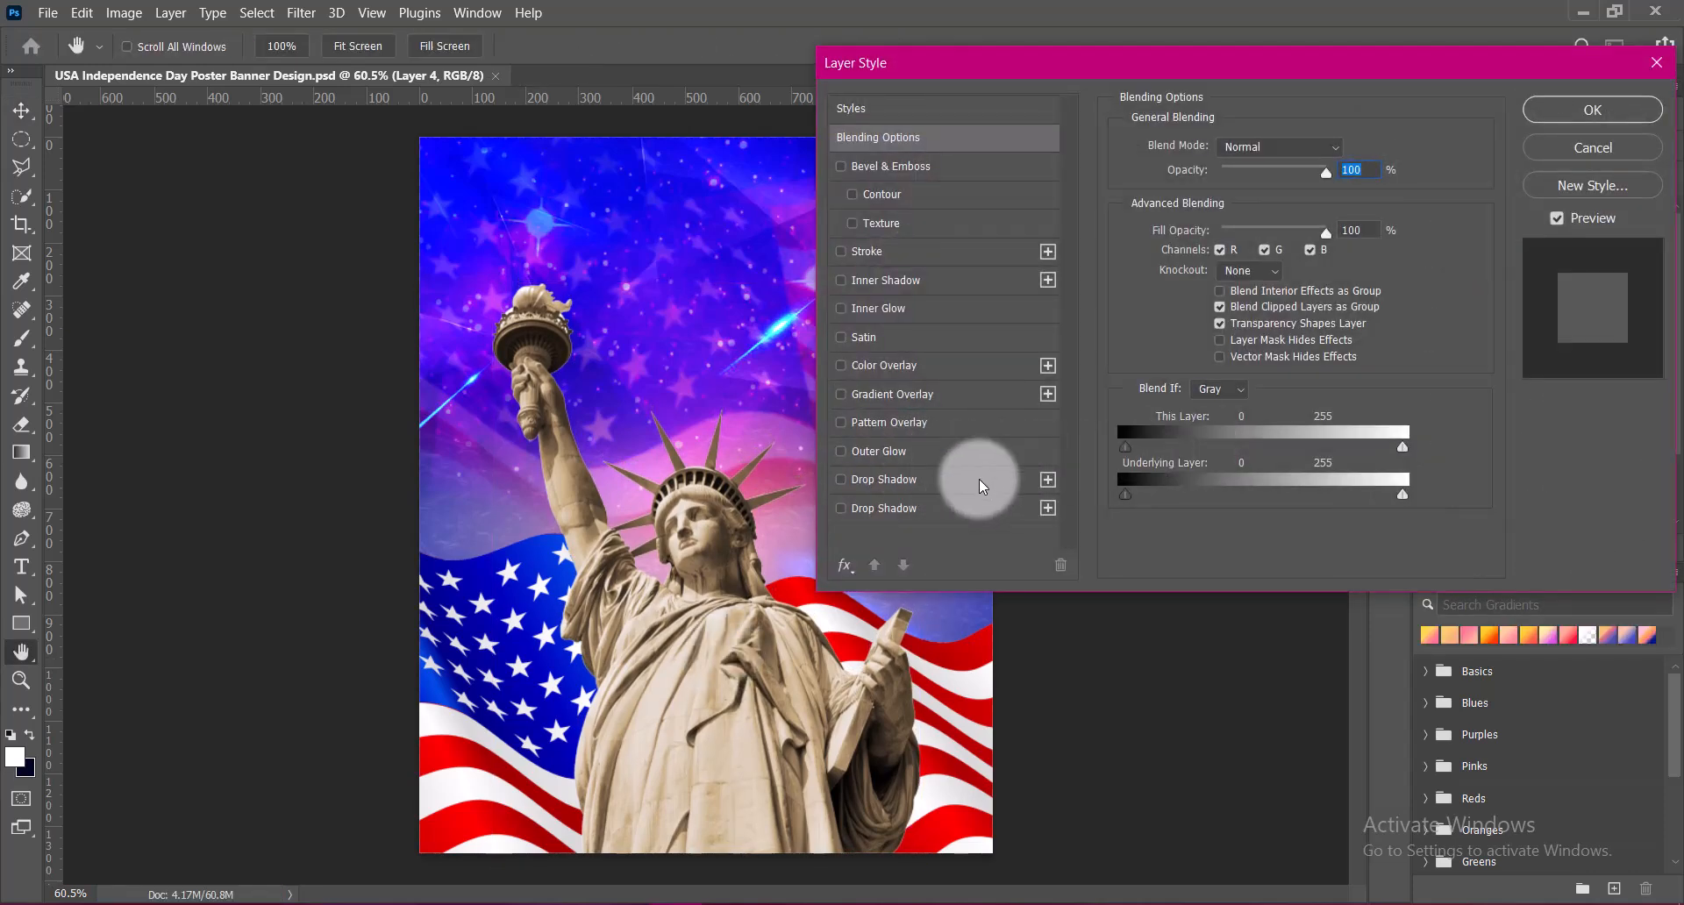
left_click(840, 452)
left_click(888, 452)
left_click(1241, 409)
left_click(1083, 456)
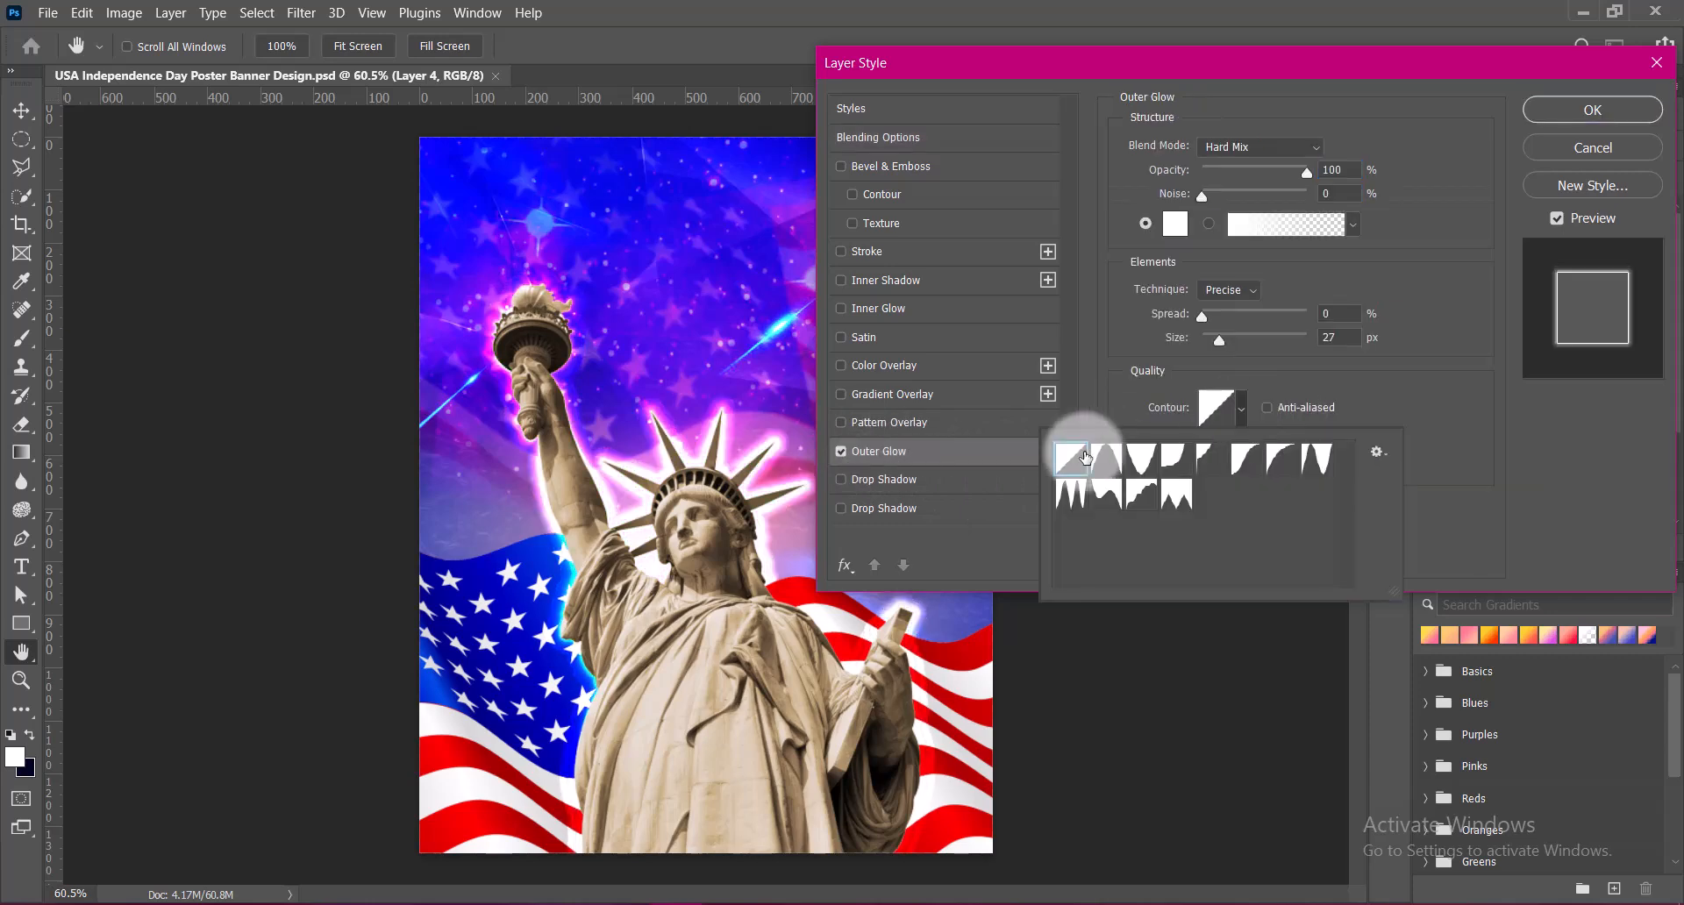
left_click(1636, 487)
Set the statue's outer glow range and opacity to 60% and its technique to Softer, then save the document
left_click_drag(1253, 443, 1264, 443)
type("60")
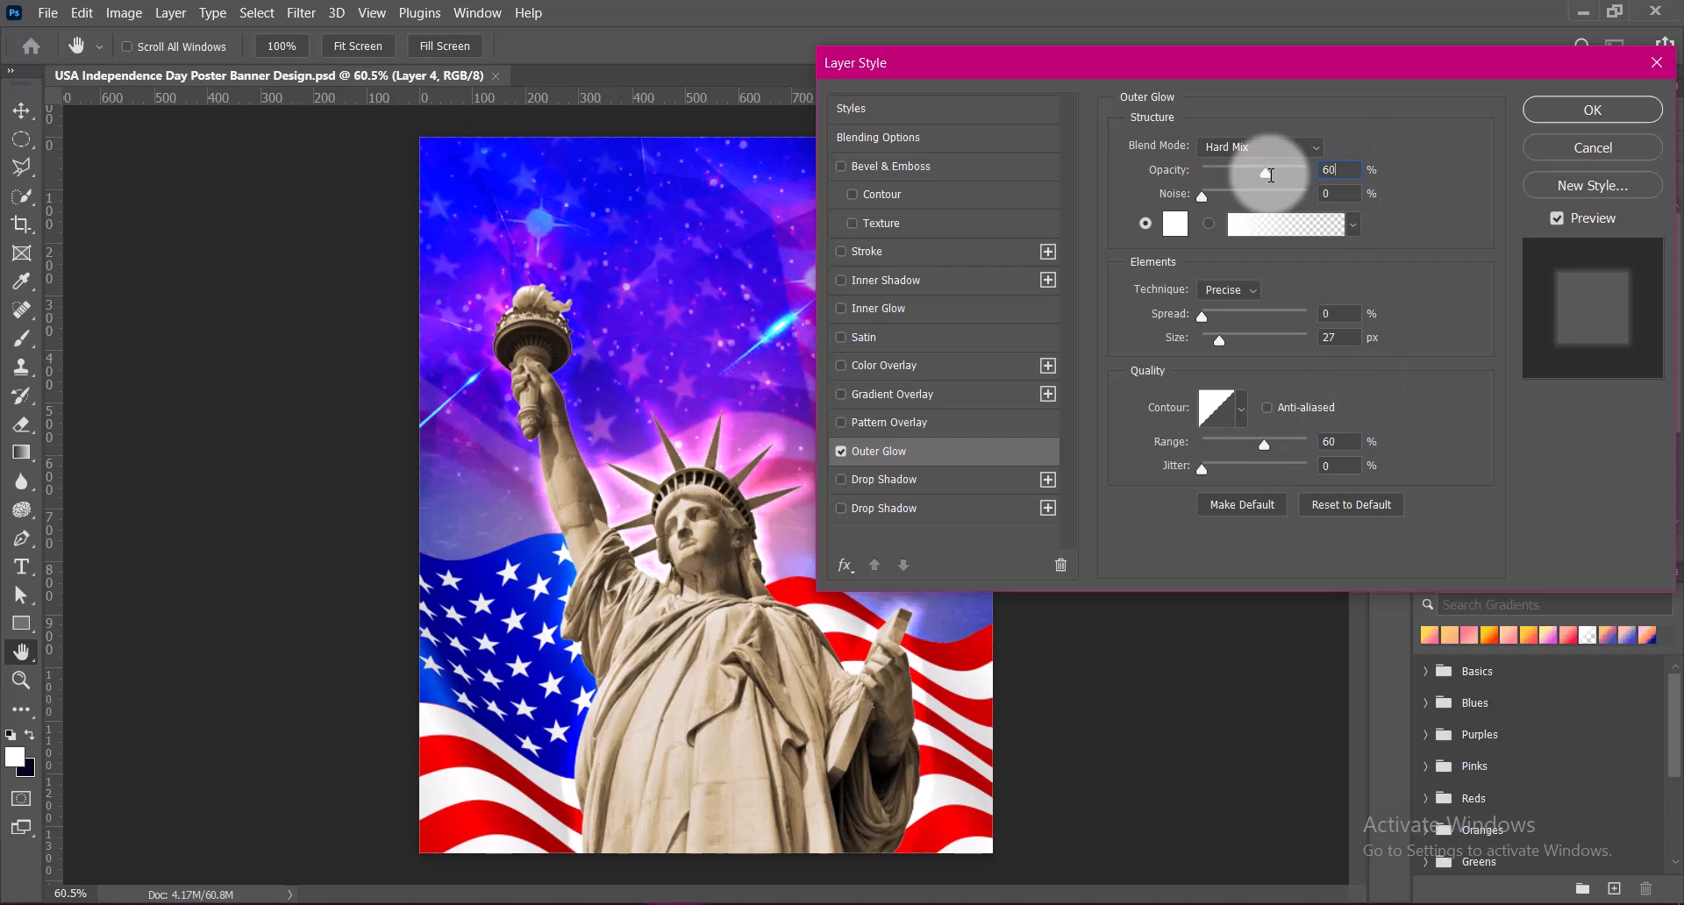
left_click(1232, 289)
left_click(1234, 310)
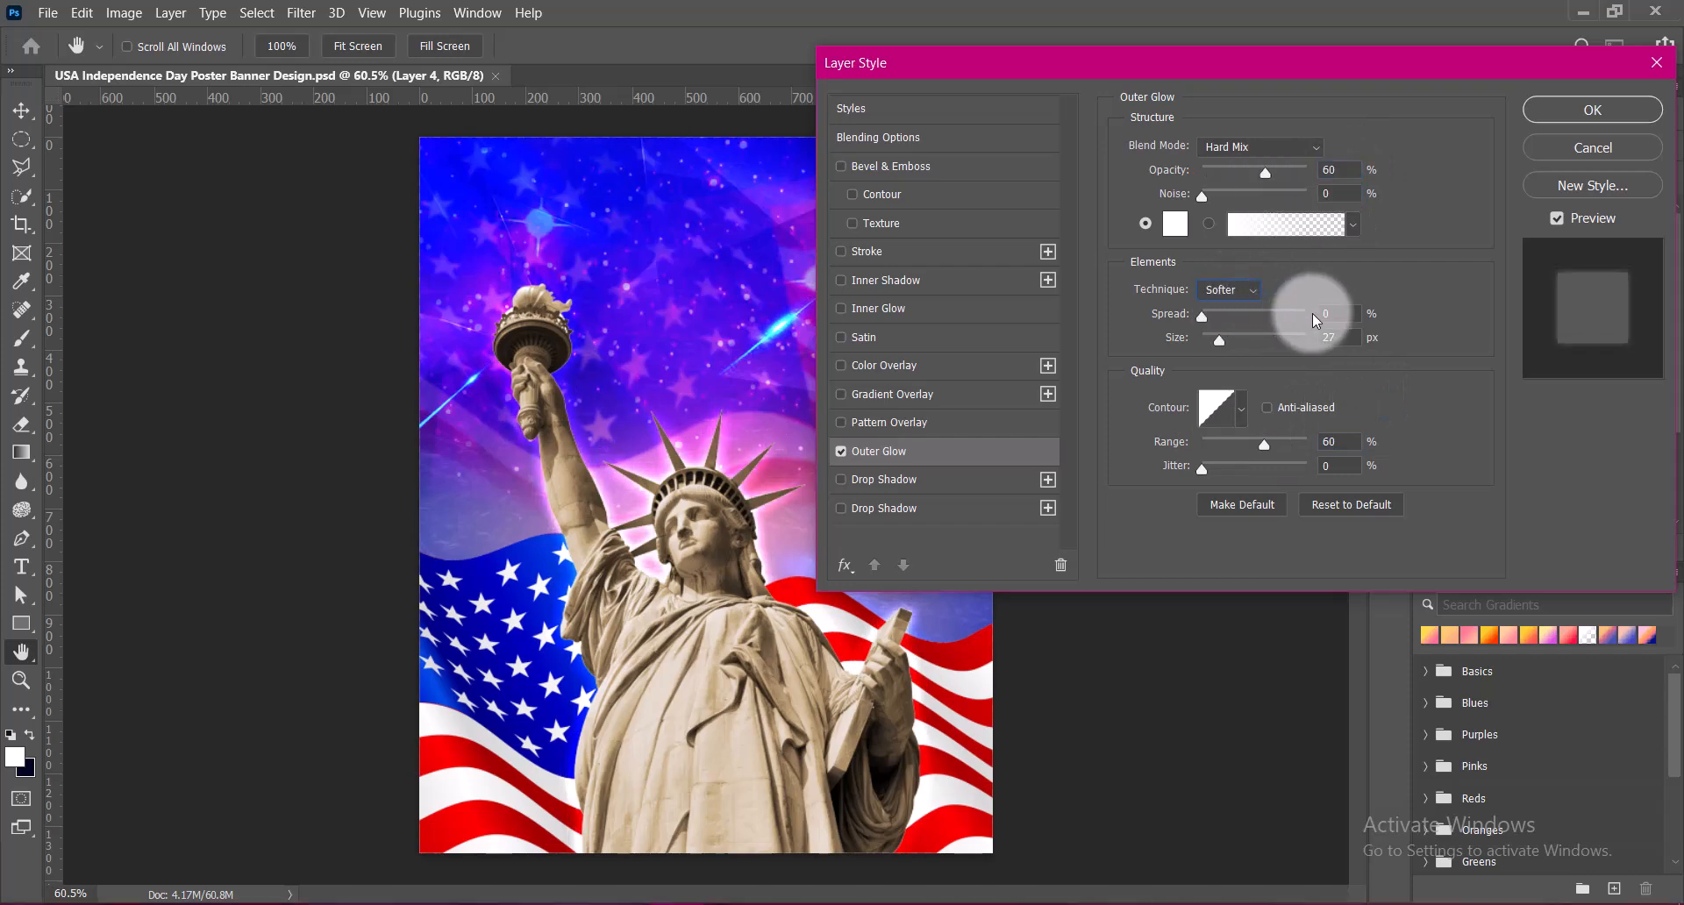
left_click(1330, 338)
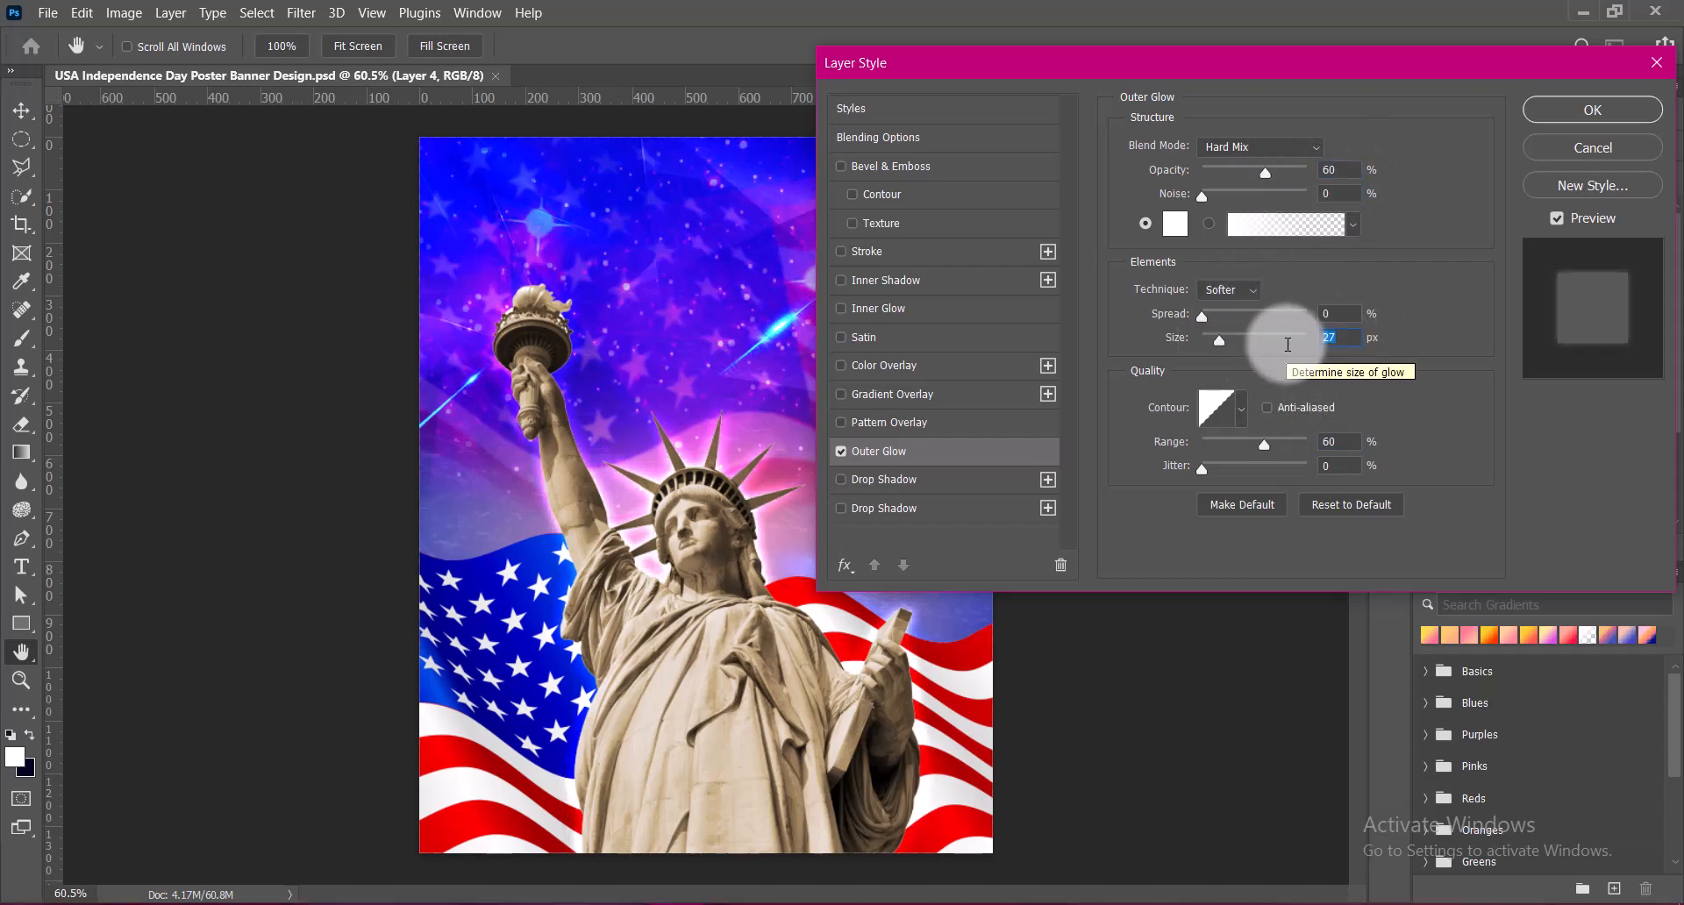
left_click(1545, 114)
key("ctrl+s")
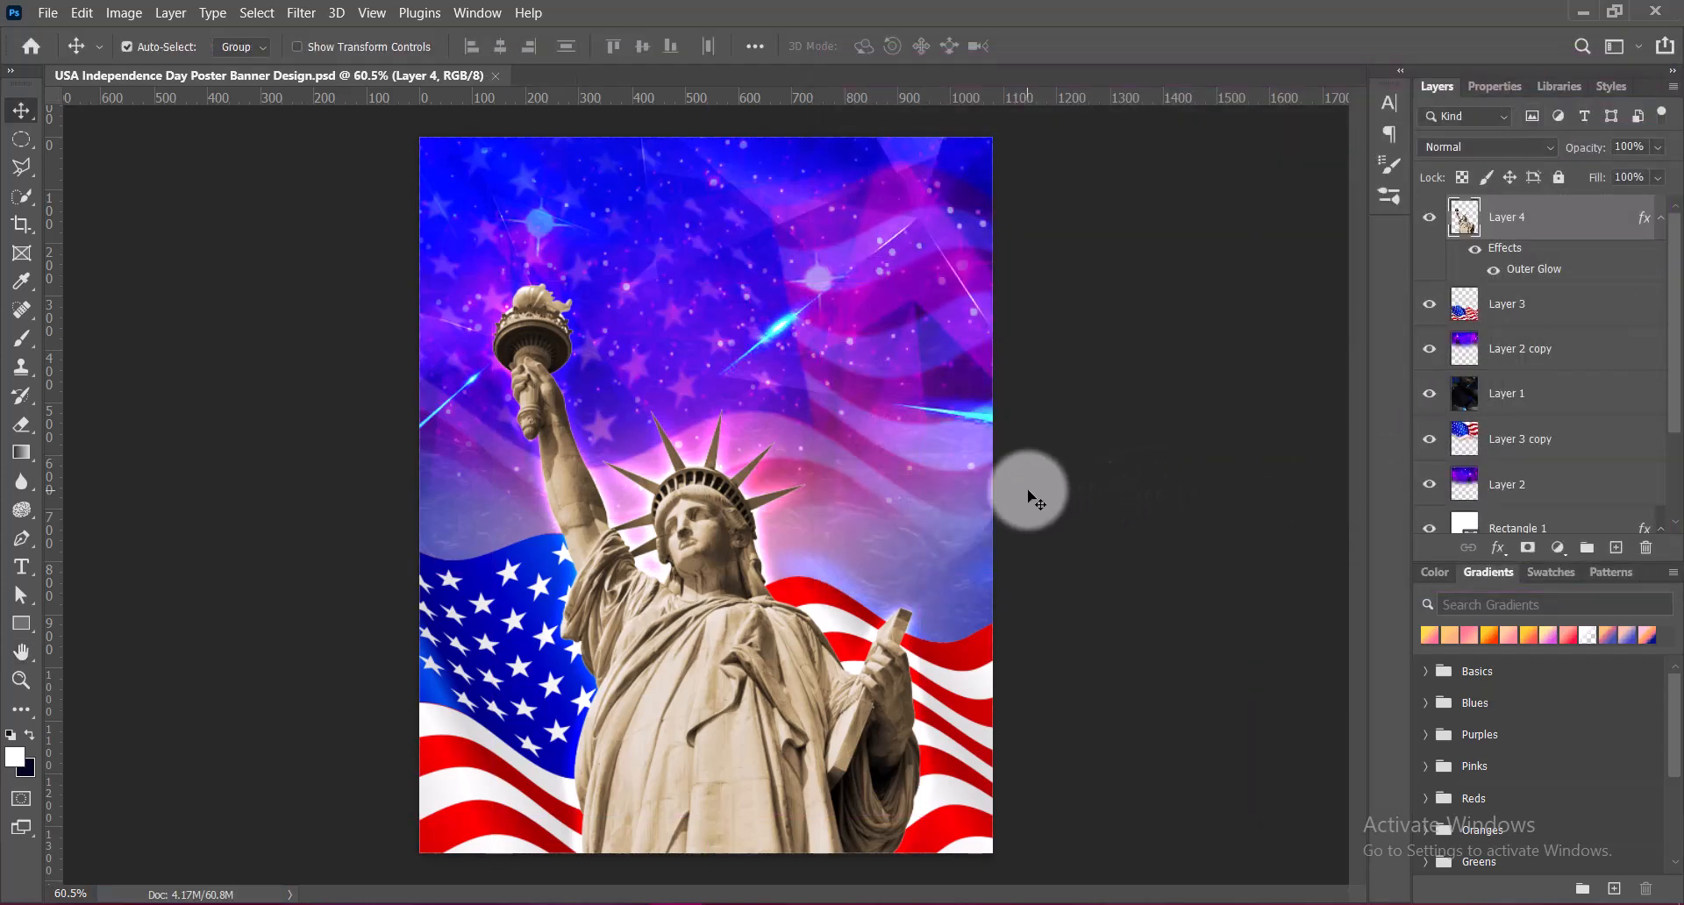
Paste the American flag on a pole, enlarge it to about 152%, and position it beside the statue's raised arm
key("ctrl+v")
left_click_drag(668, 410, 666, 389)
key("ctrl+t")
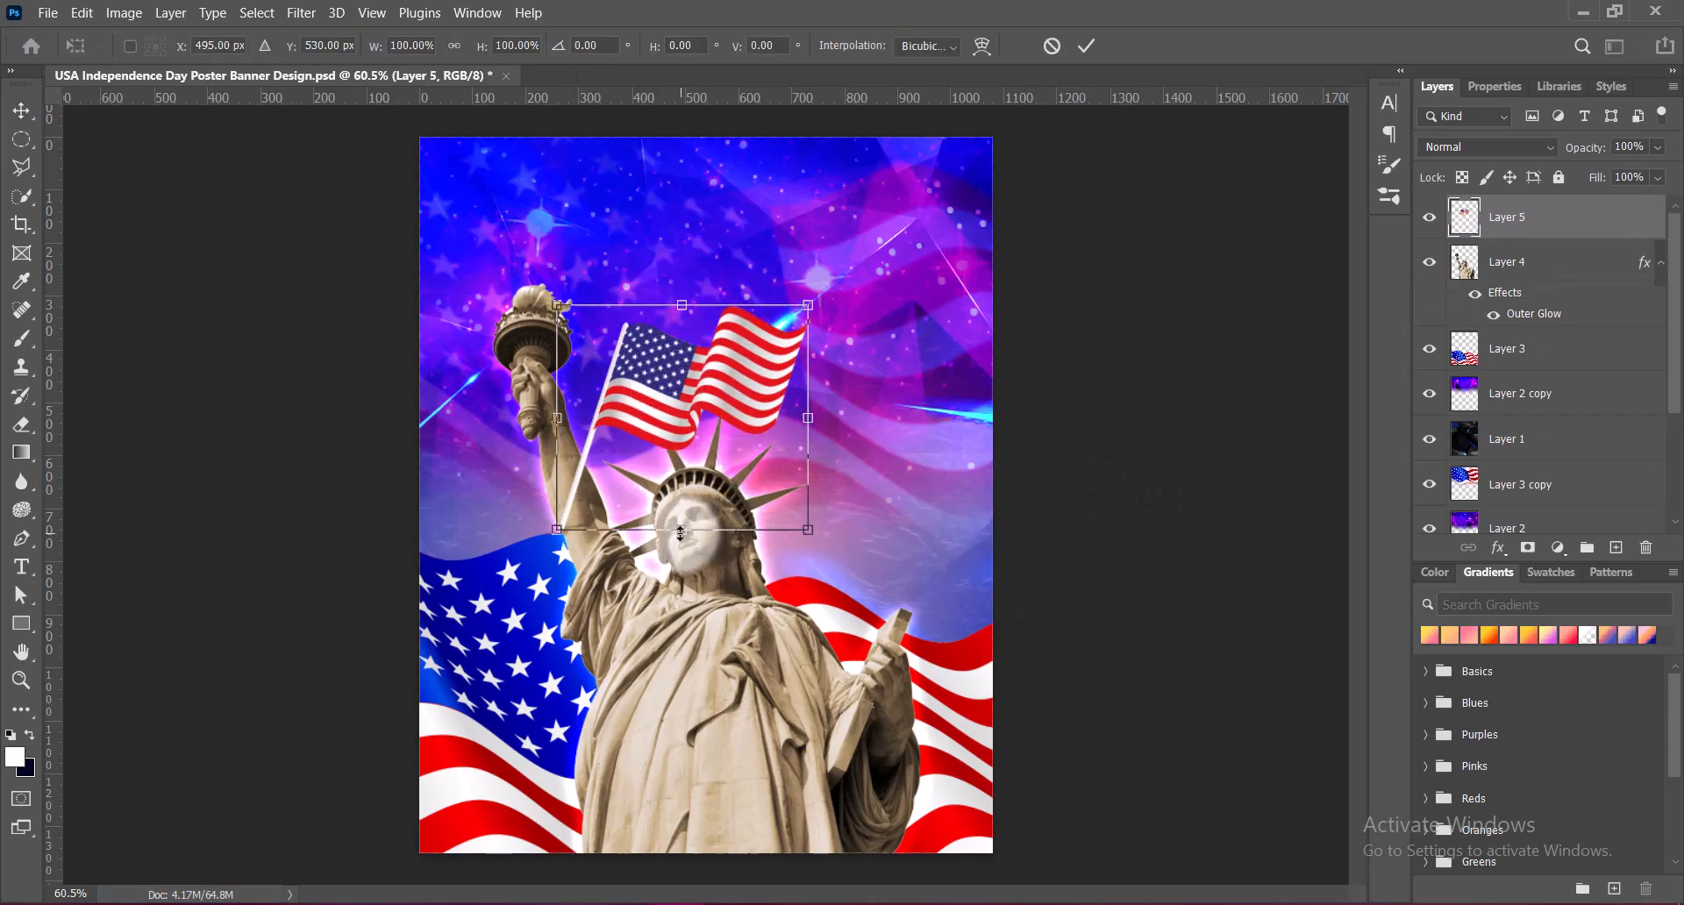
left_click_drag(681, 531, 669, 648)
mouse_move(654, 443)
left_mouse_down()
mouse_move(697, 423)
mouse_move(675, 420)
left_mouse_up()
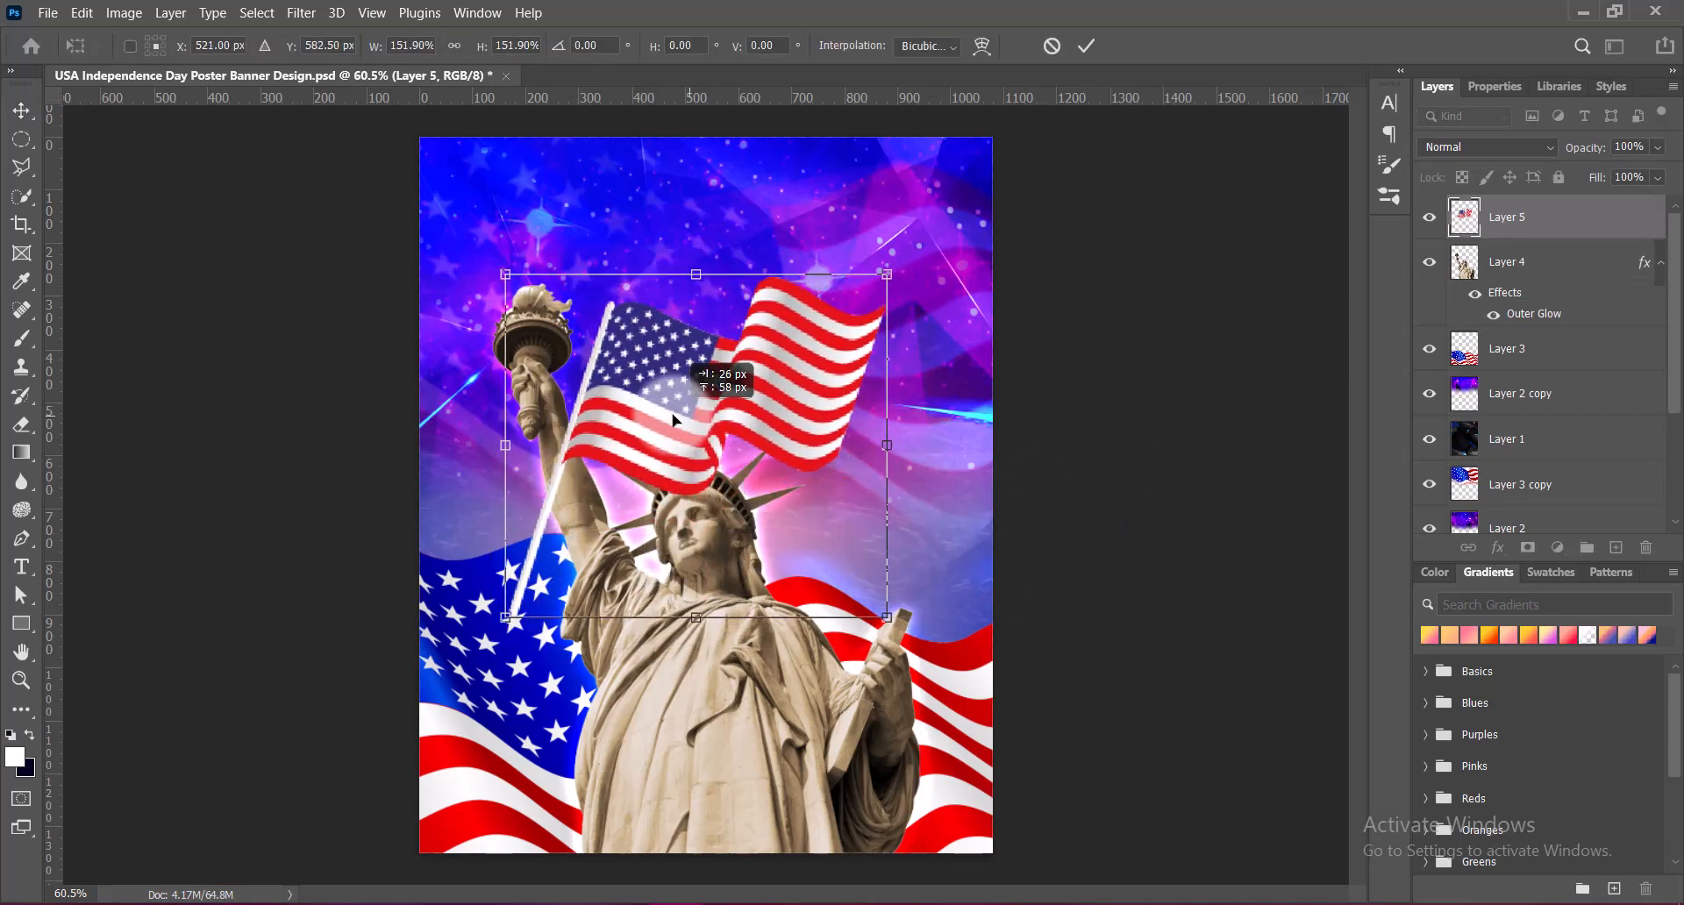
key("Return")
Move the pole flag's layer below Layer 3, enlarge it to 112.5%, and shift it up and to the right
left_click_drag(1518, 218, 1508, 325)
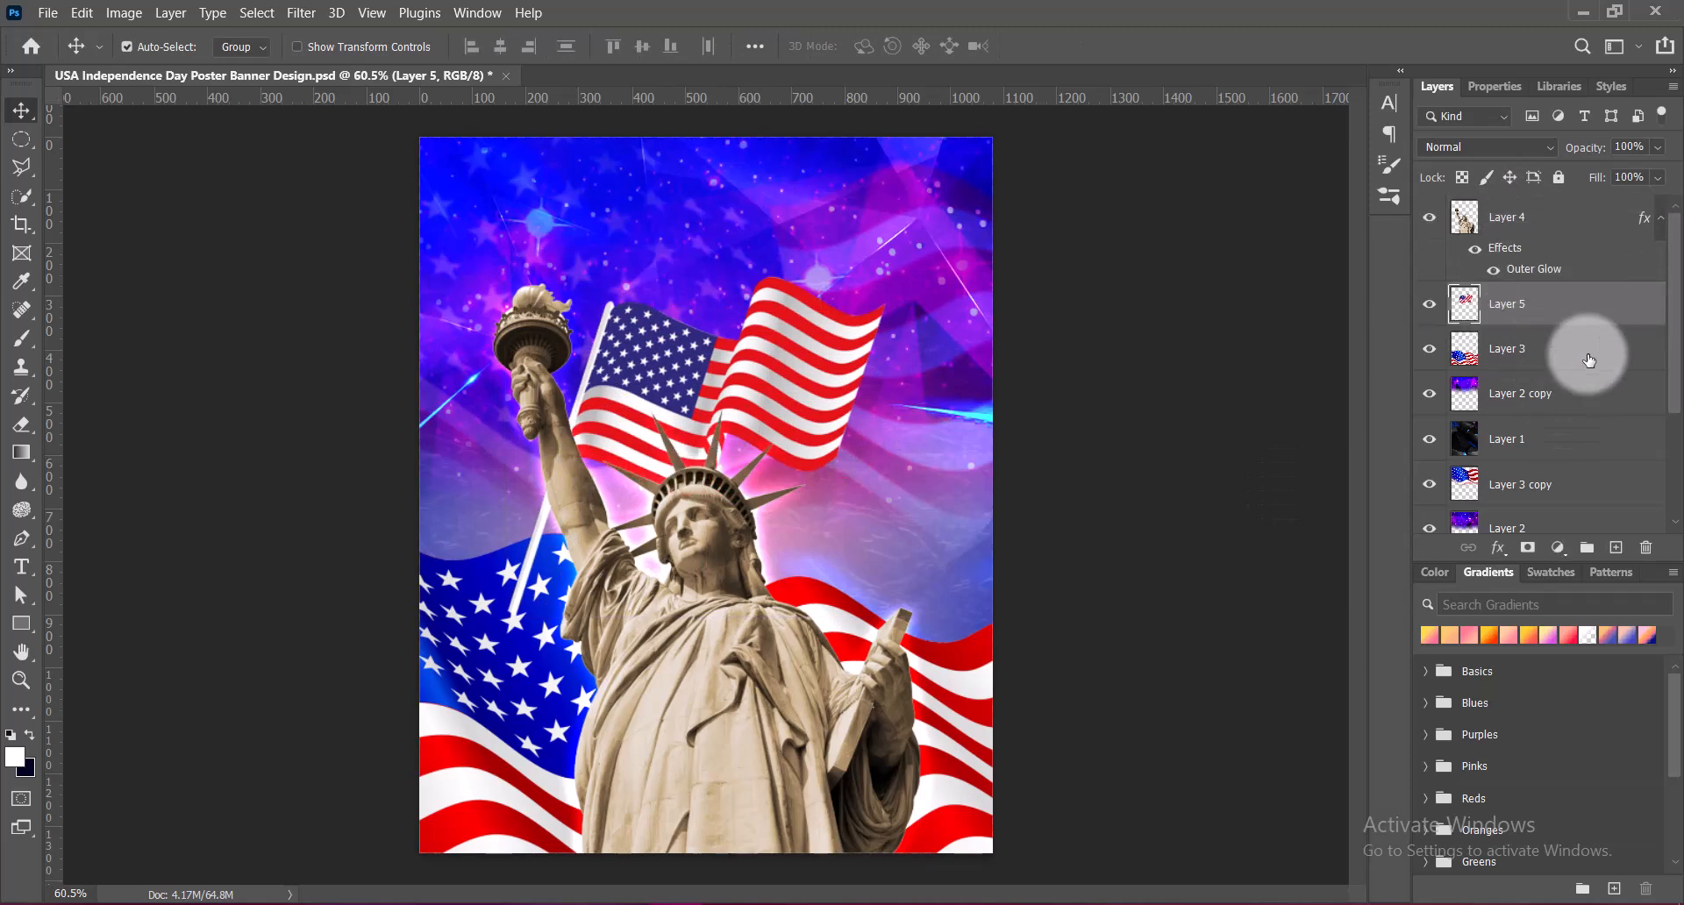
left_click_drag(1589, 360, 1514, 368)
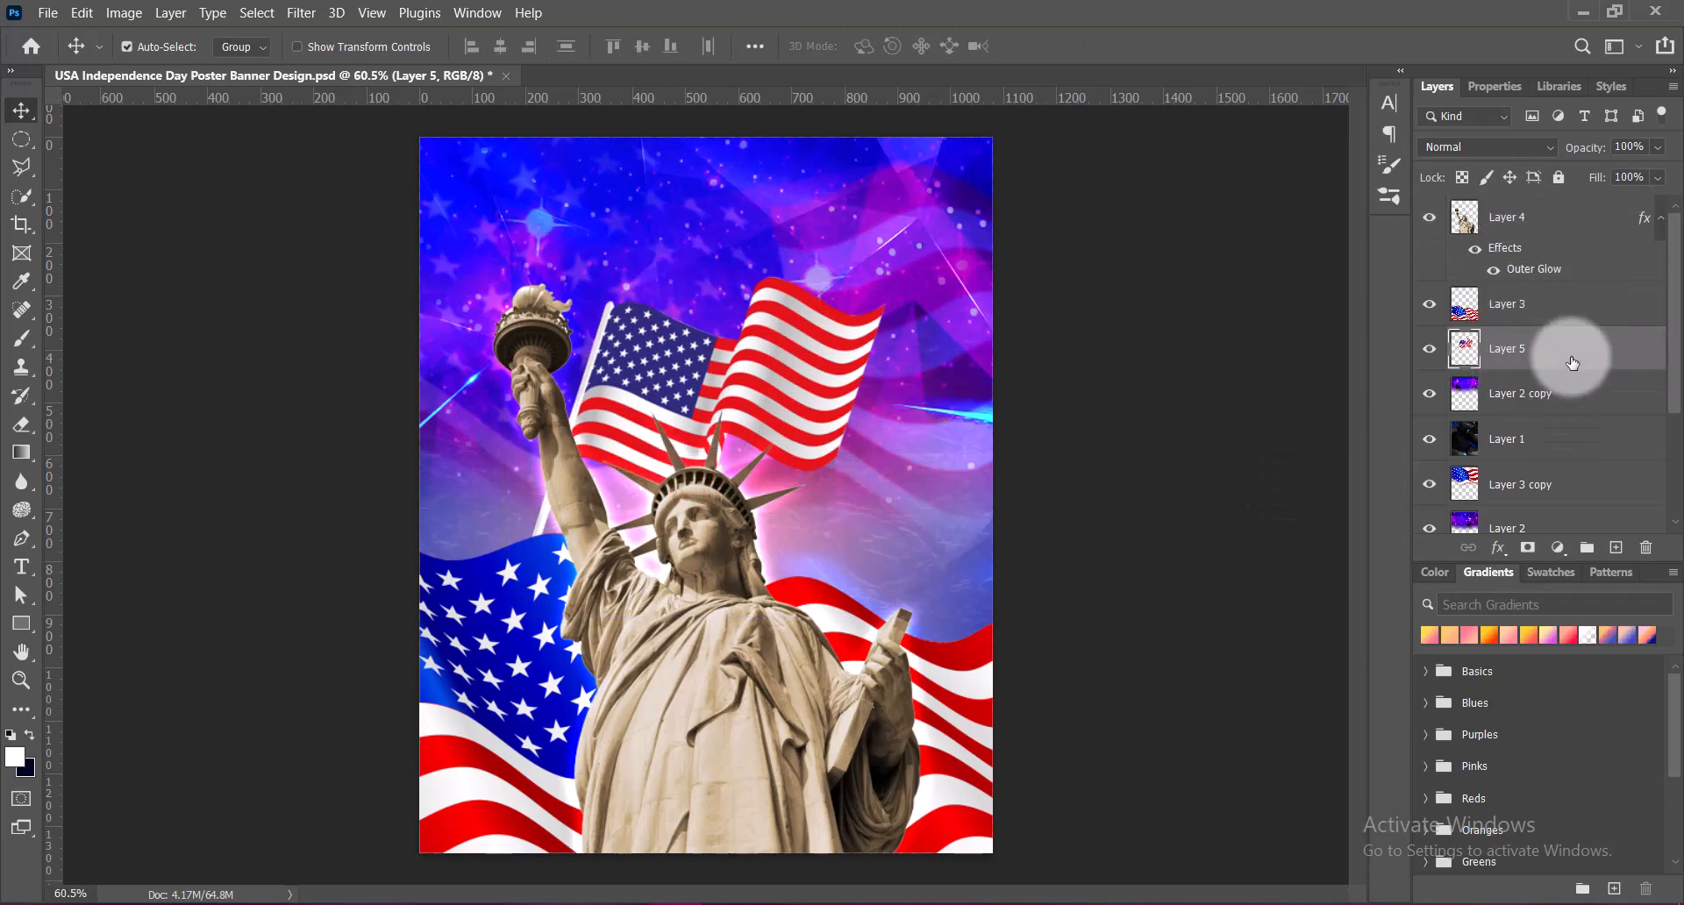
key("ctrl+t")
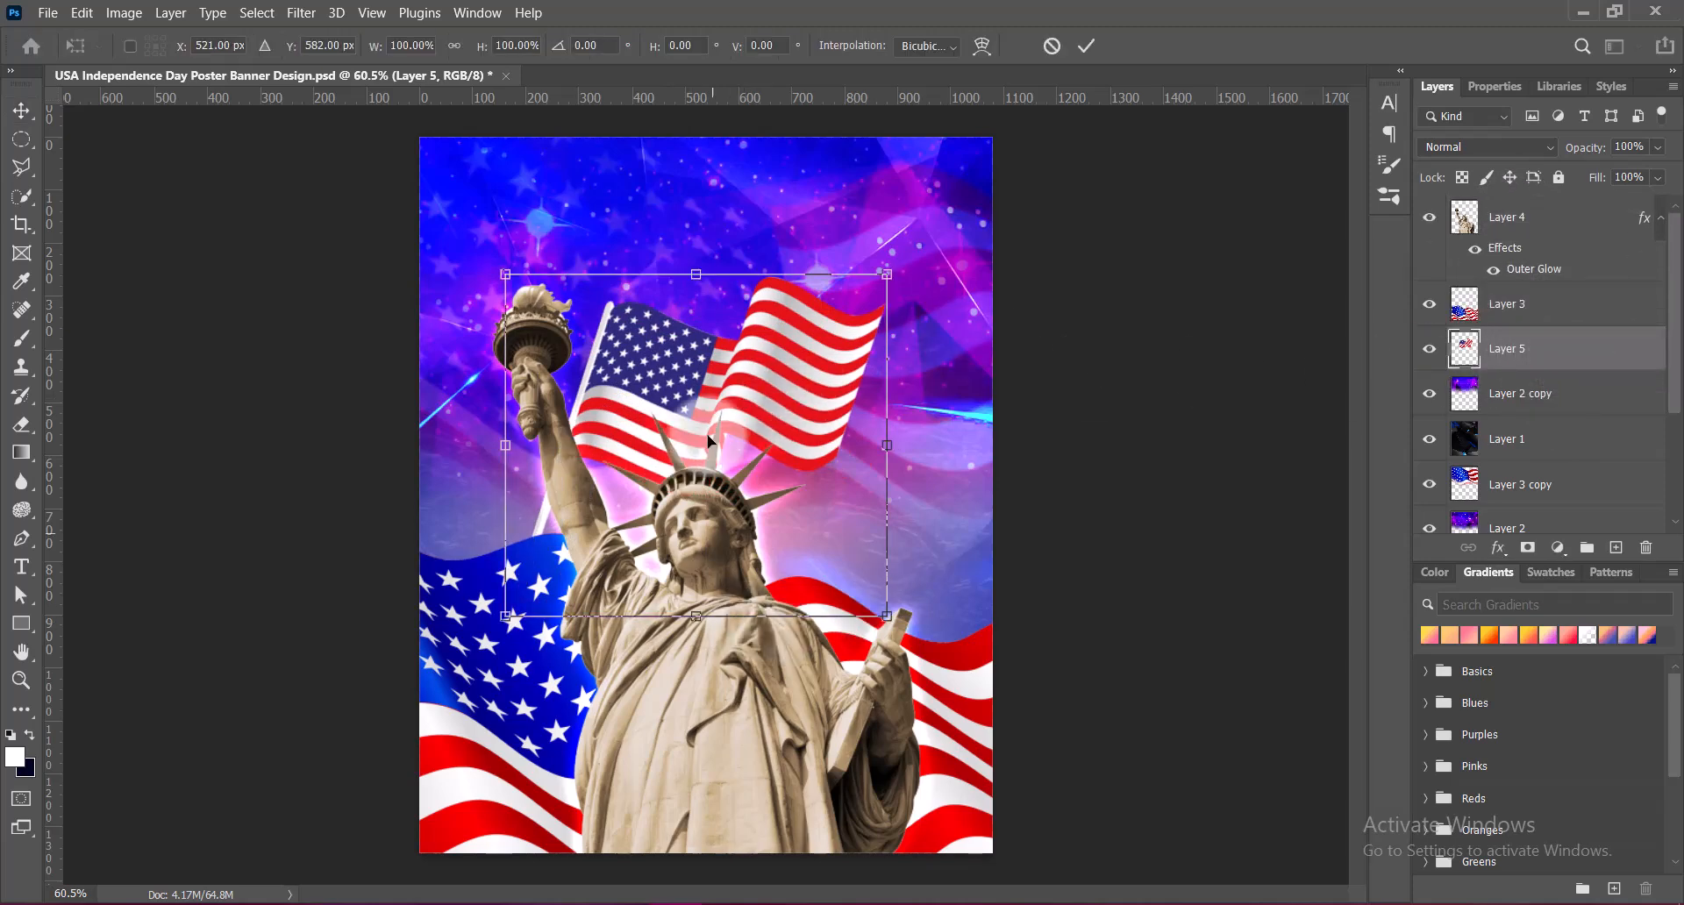
left_click_drag(695, 616, 705, 658)
left_click_drag(688, 397, 841, 392)
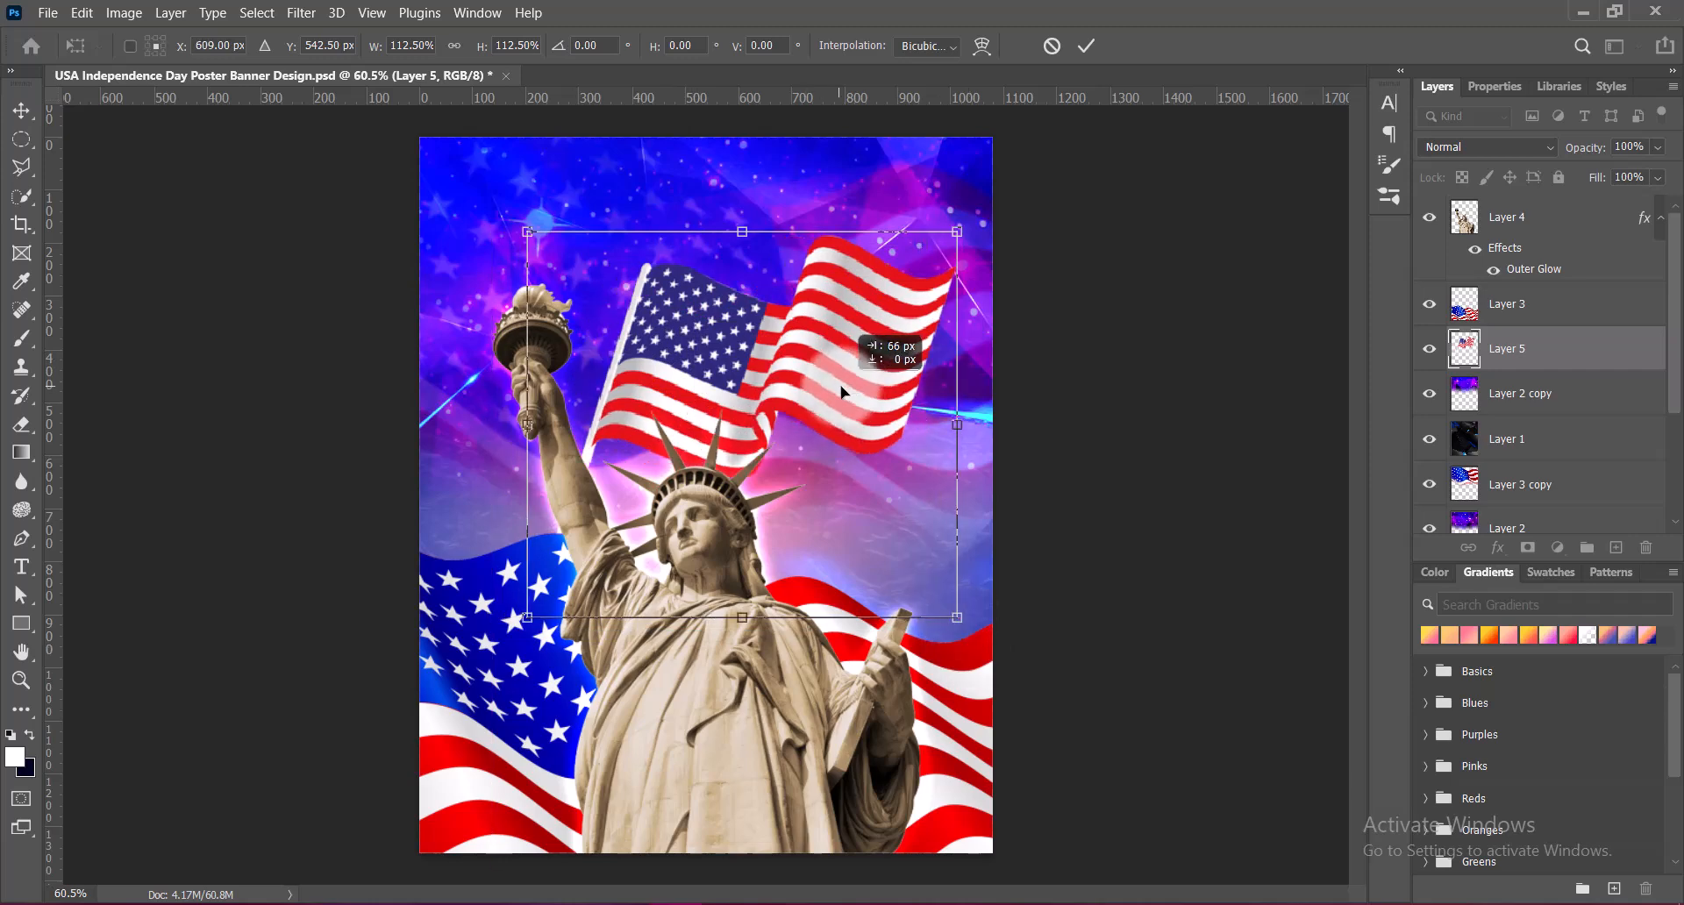
key("Return")
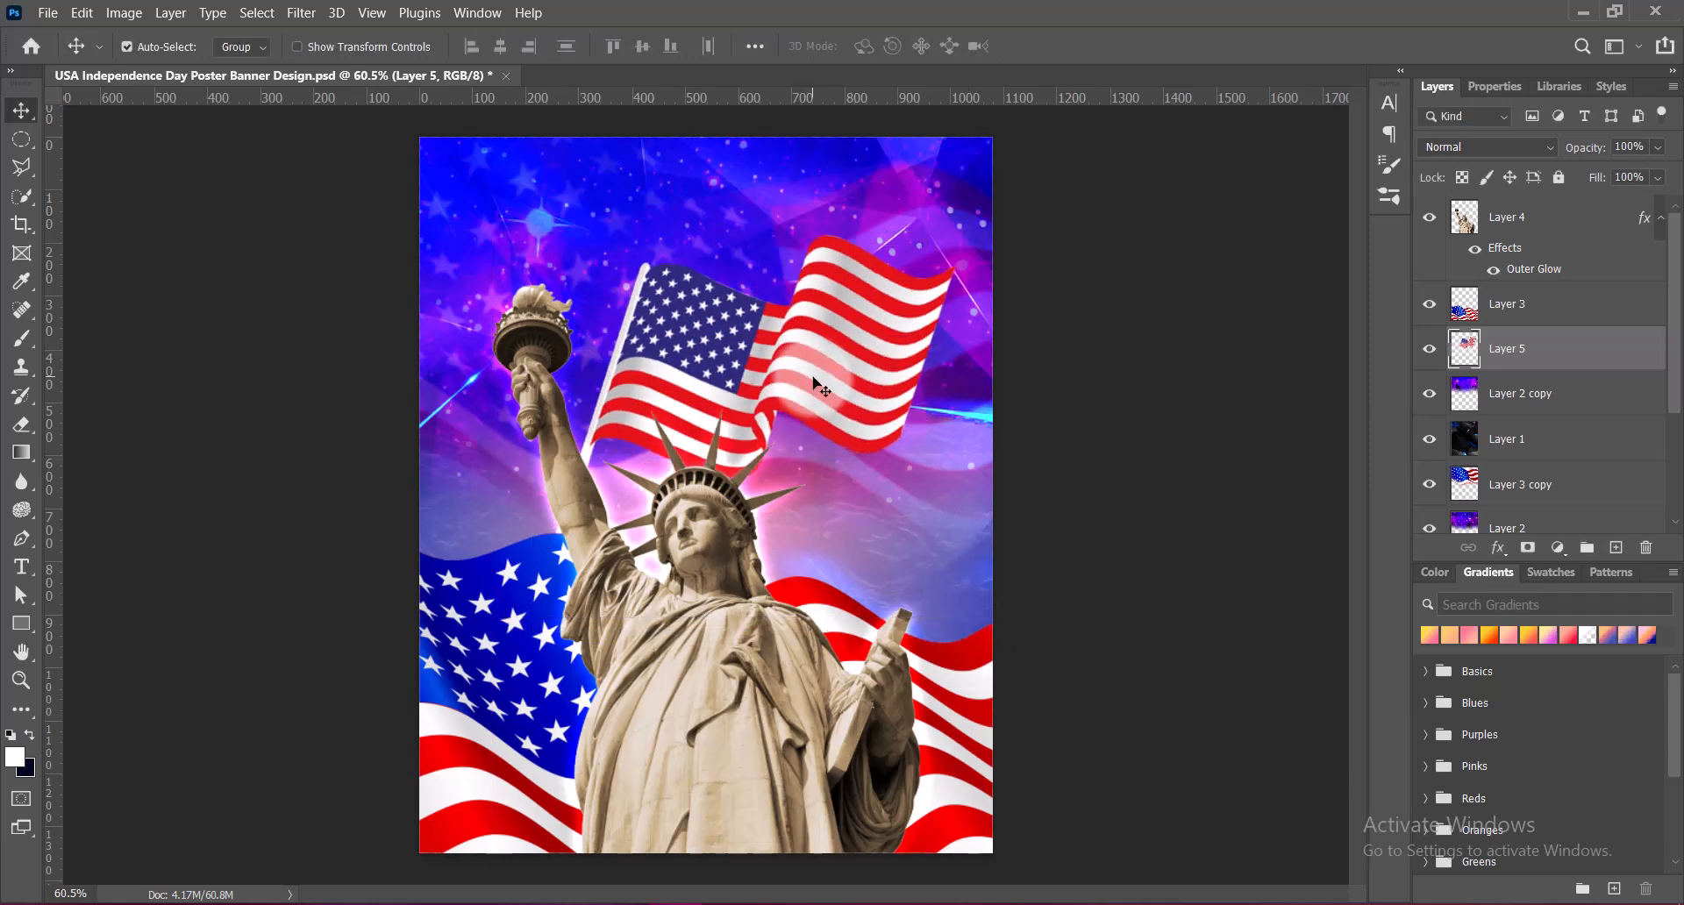
Move the pole flag back left and slightly down behind the statue, and shrink it slightly with Free Transform
left_click_drag(825, 381, 776, 402)
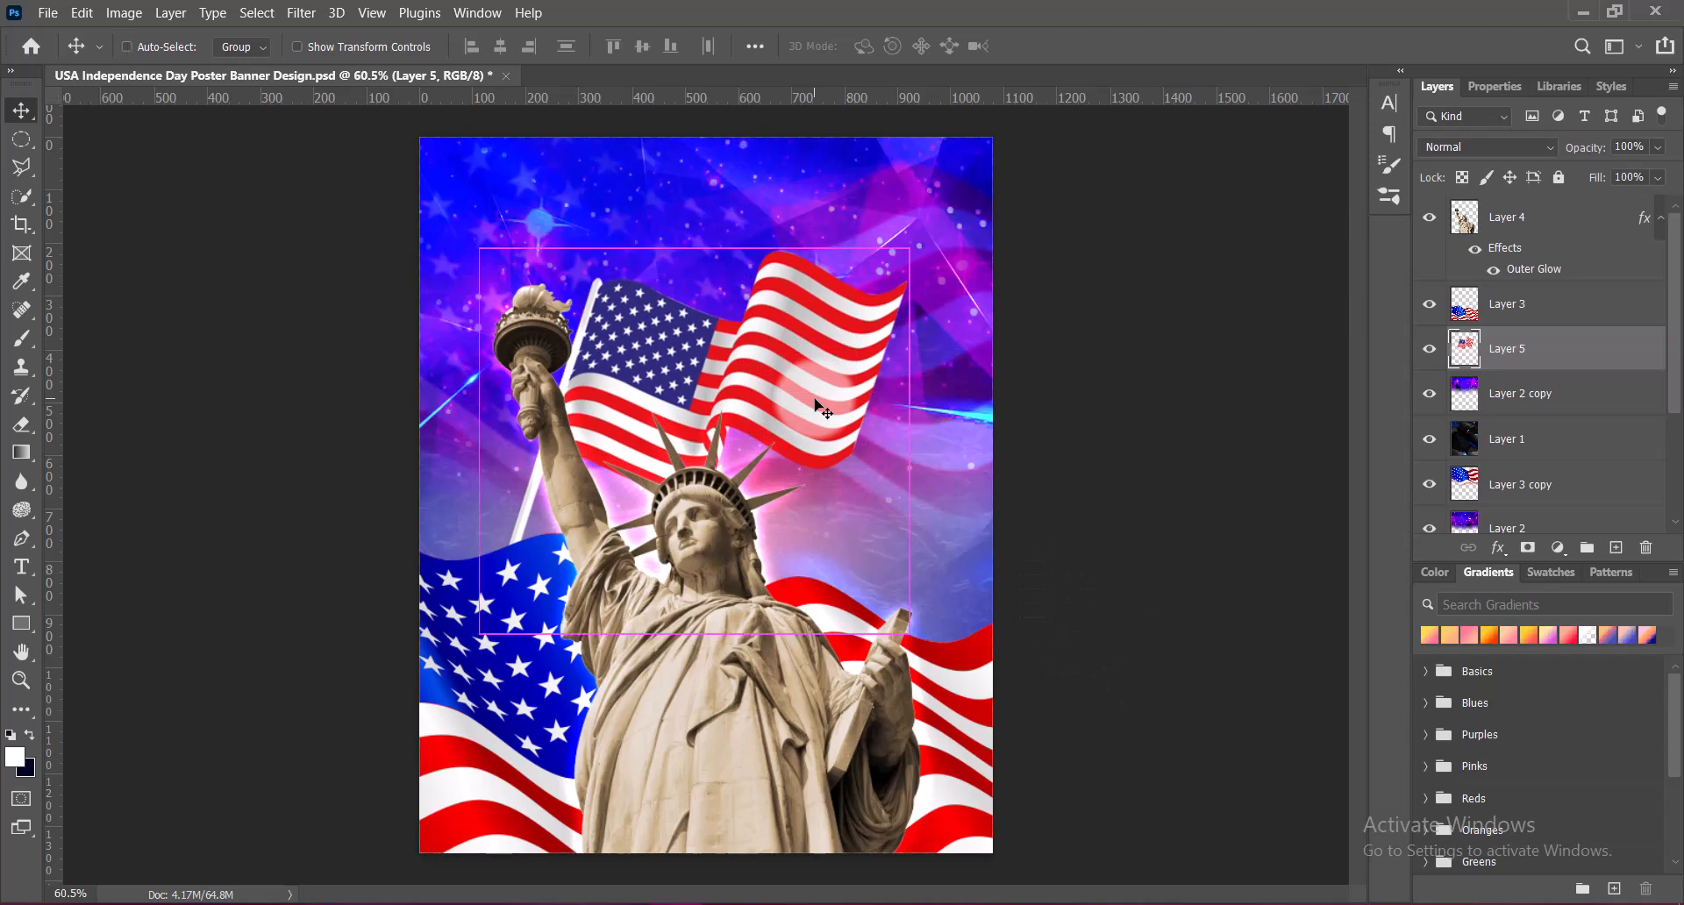
key("ctrl+t")
left_click_drag(694, 634, 697, 607)
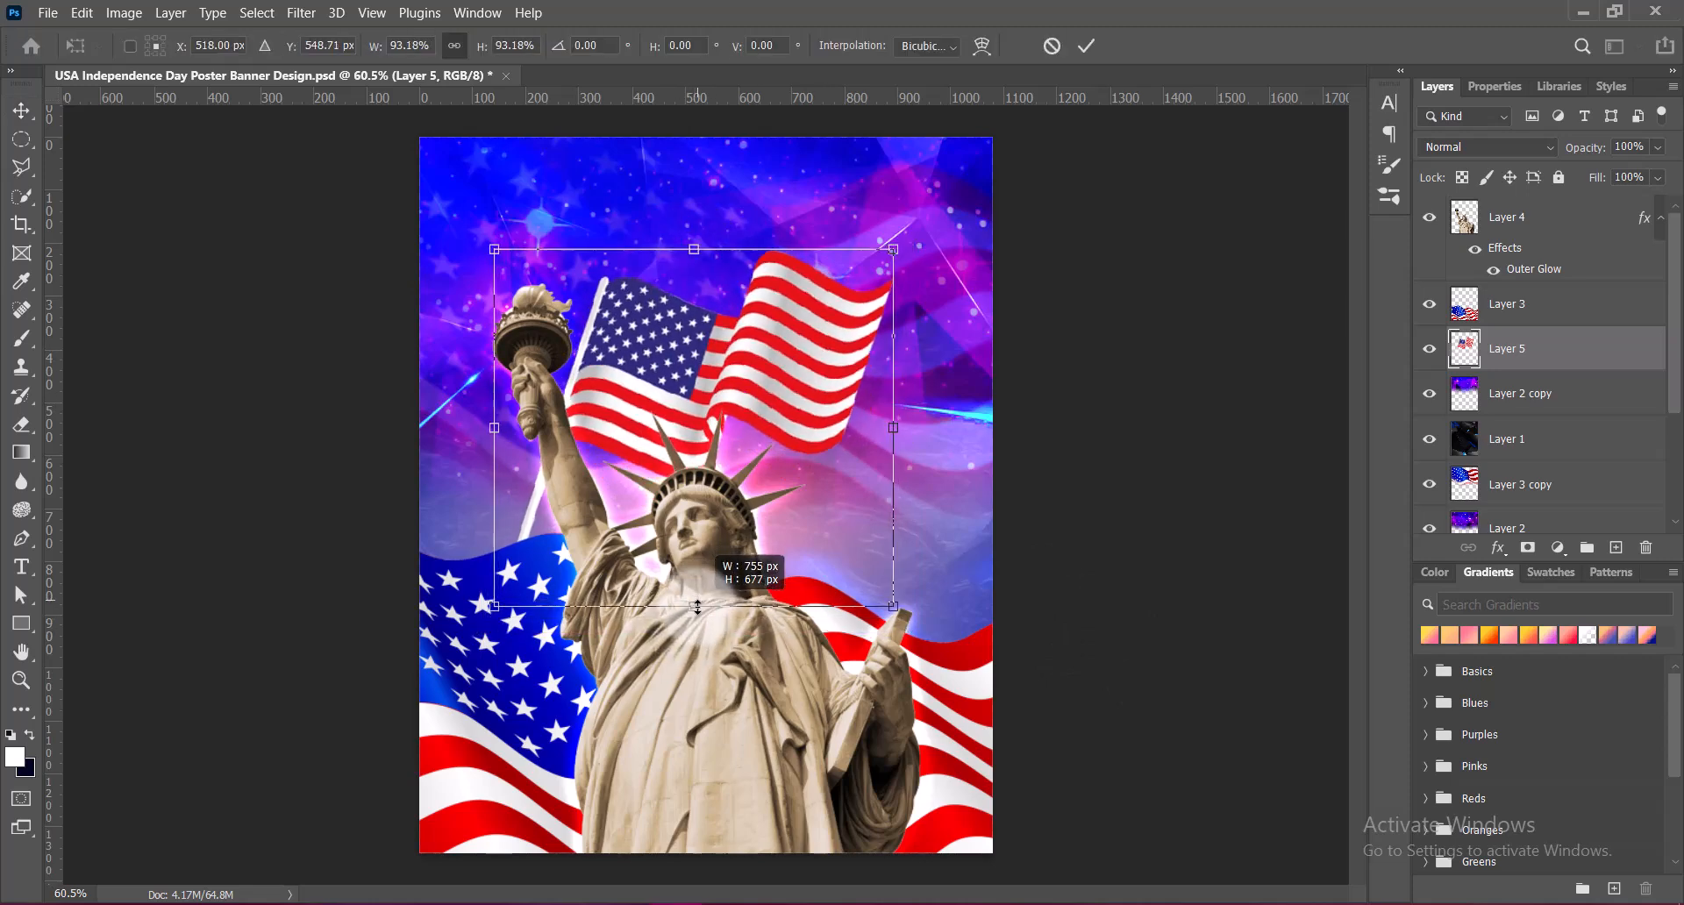
left_click(1187, 518)
Finish resizing the pole flag and raise its vibrance to the maximum
left_click(188, 65)
left_click(124, 12)
mouse_move(154, 60)
left_click(457, 155)
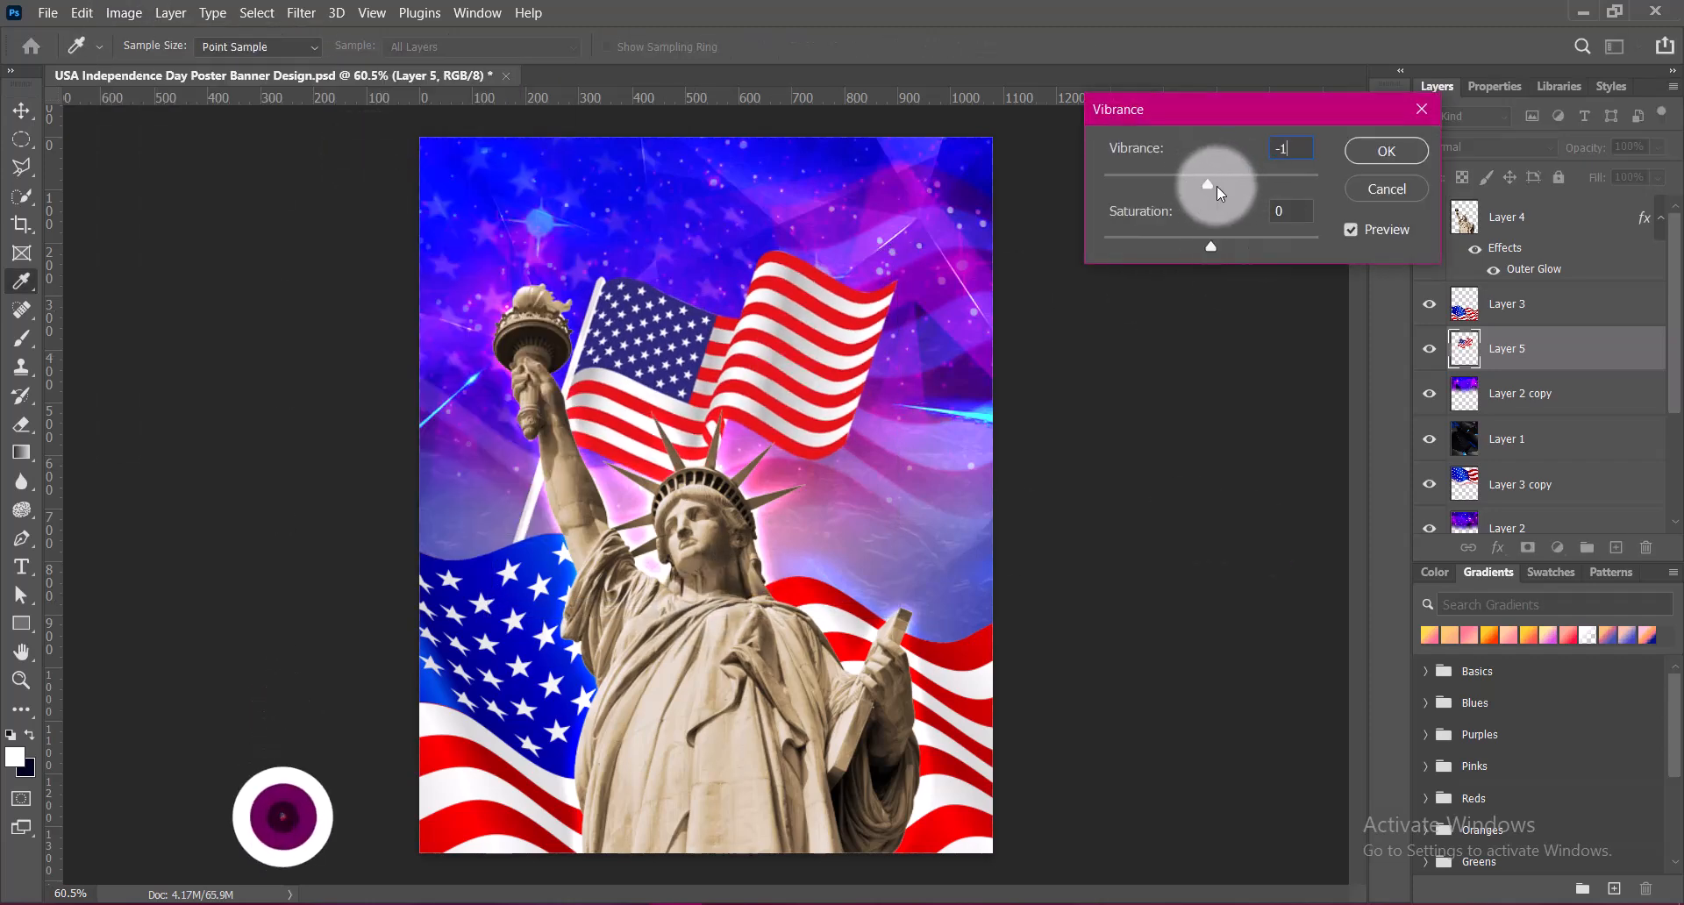
left_click_drag(1211, 182, 1319, 183)
left_click(1386, 150)
Fine-tune the pole flag's colours with a Hue/Saturation adjustment
left_click(124, 13)
left_click(430, 175)
left_click(1255, 177)
left_click(1281, 278)
left_click(1586, 179)
Add a black drop shadow in Normal blend mode to the pole flag's layer
right_click(1459, 344)
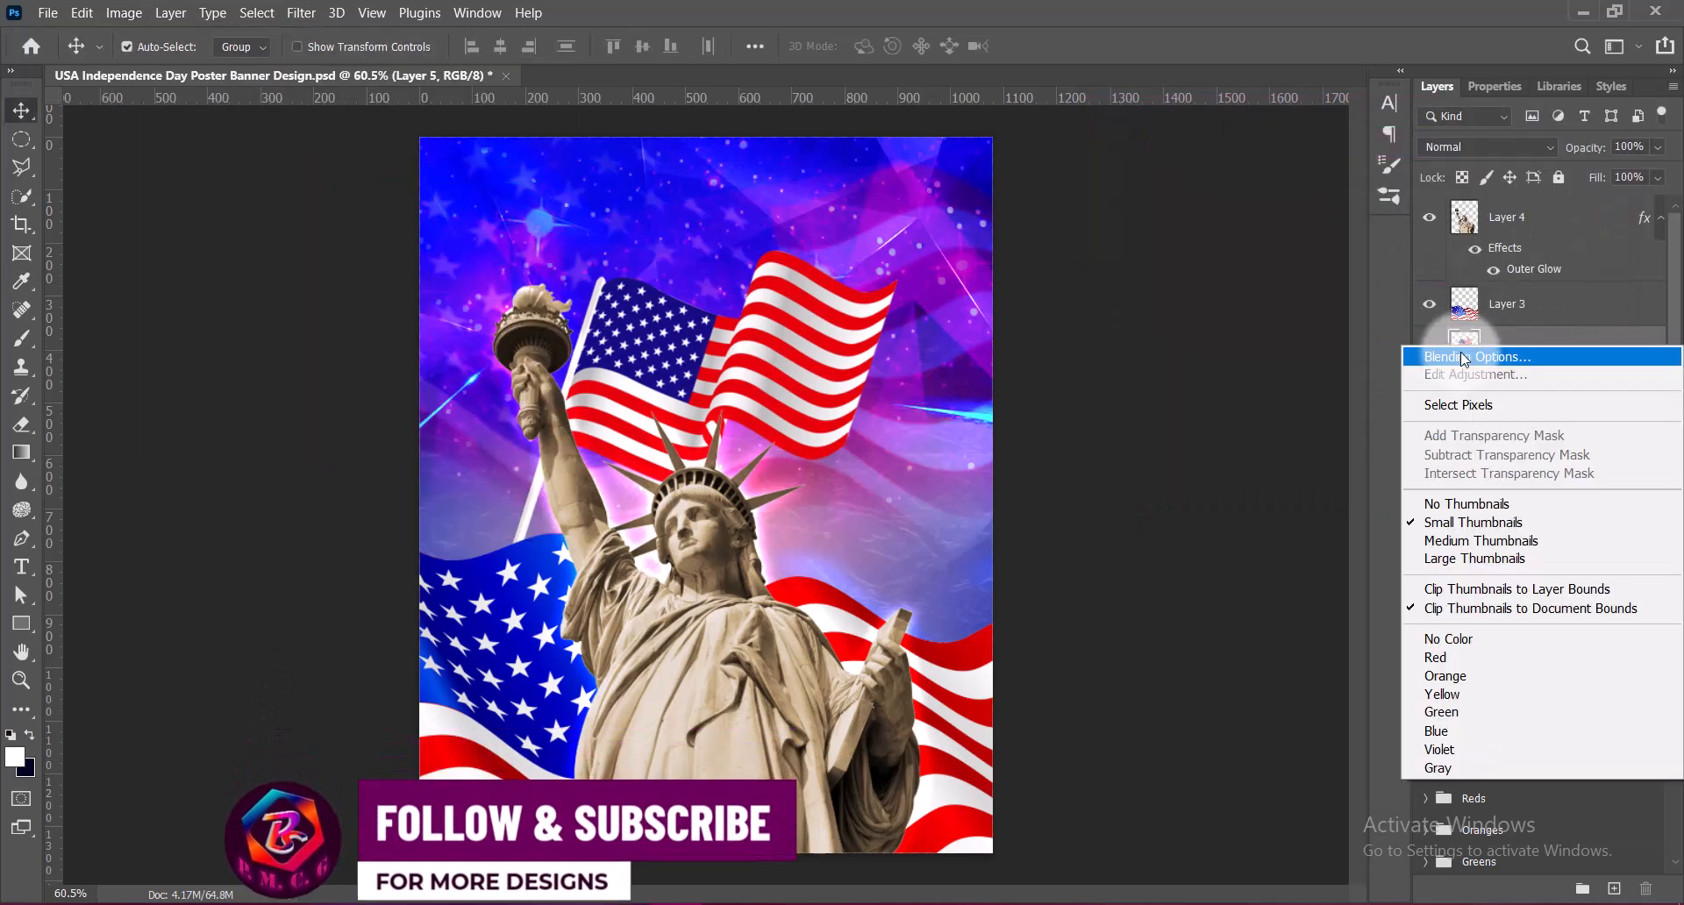
left_click(1474, 355)
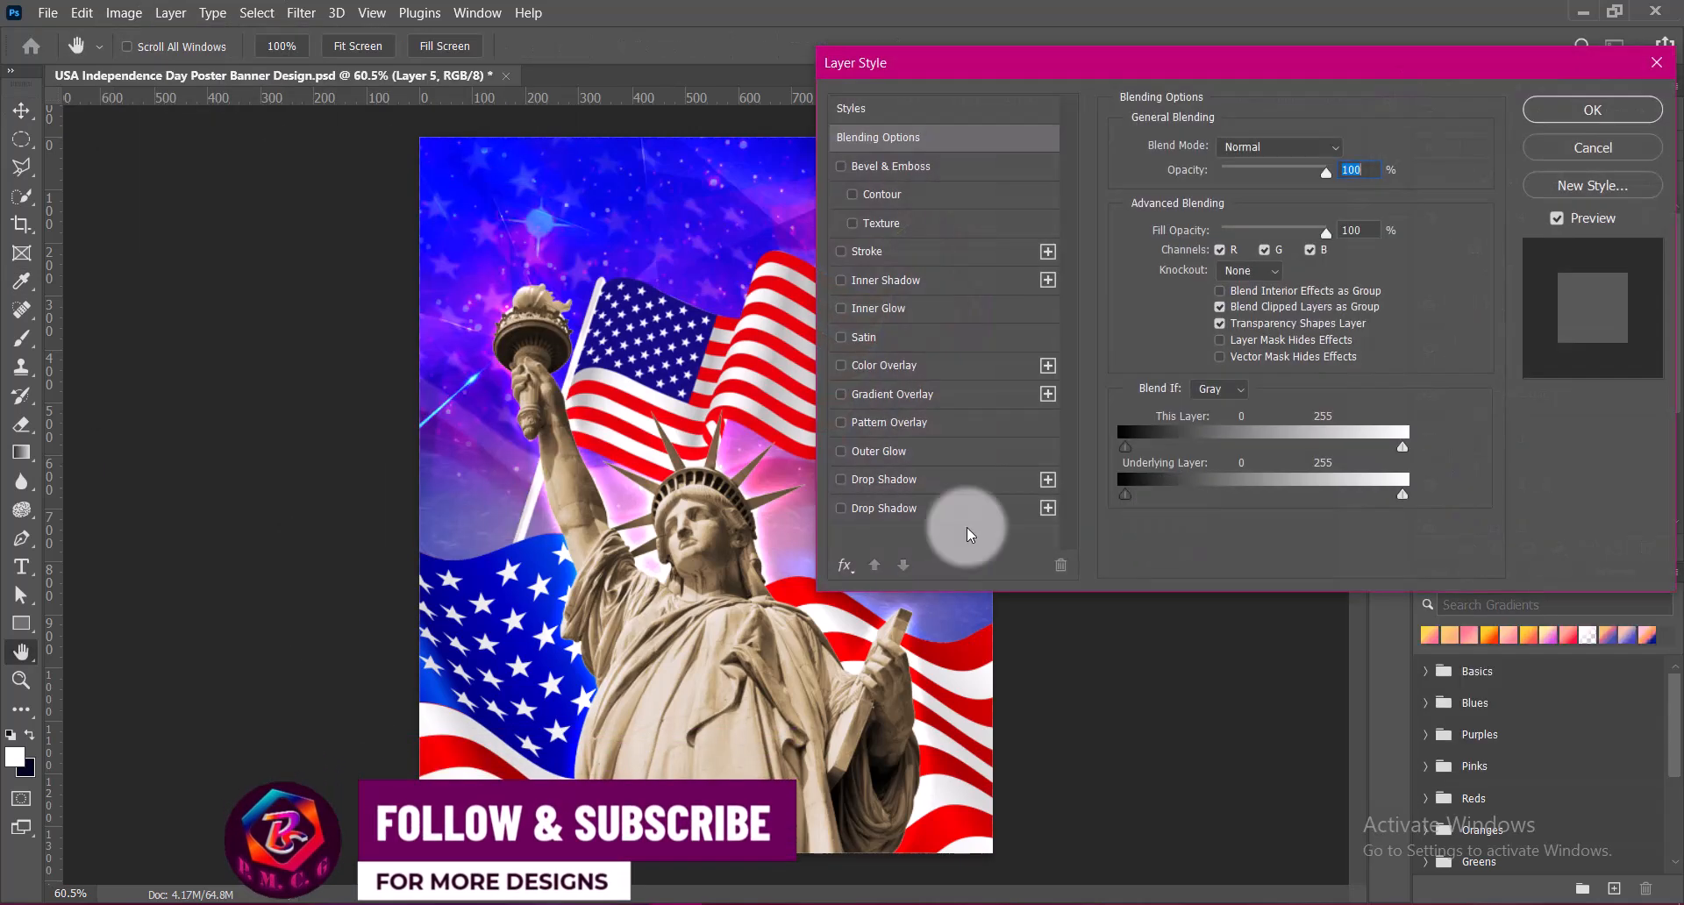
left_click(866, 508)
left_click(1346, 150)
left_click(1551, 289)
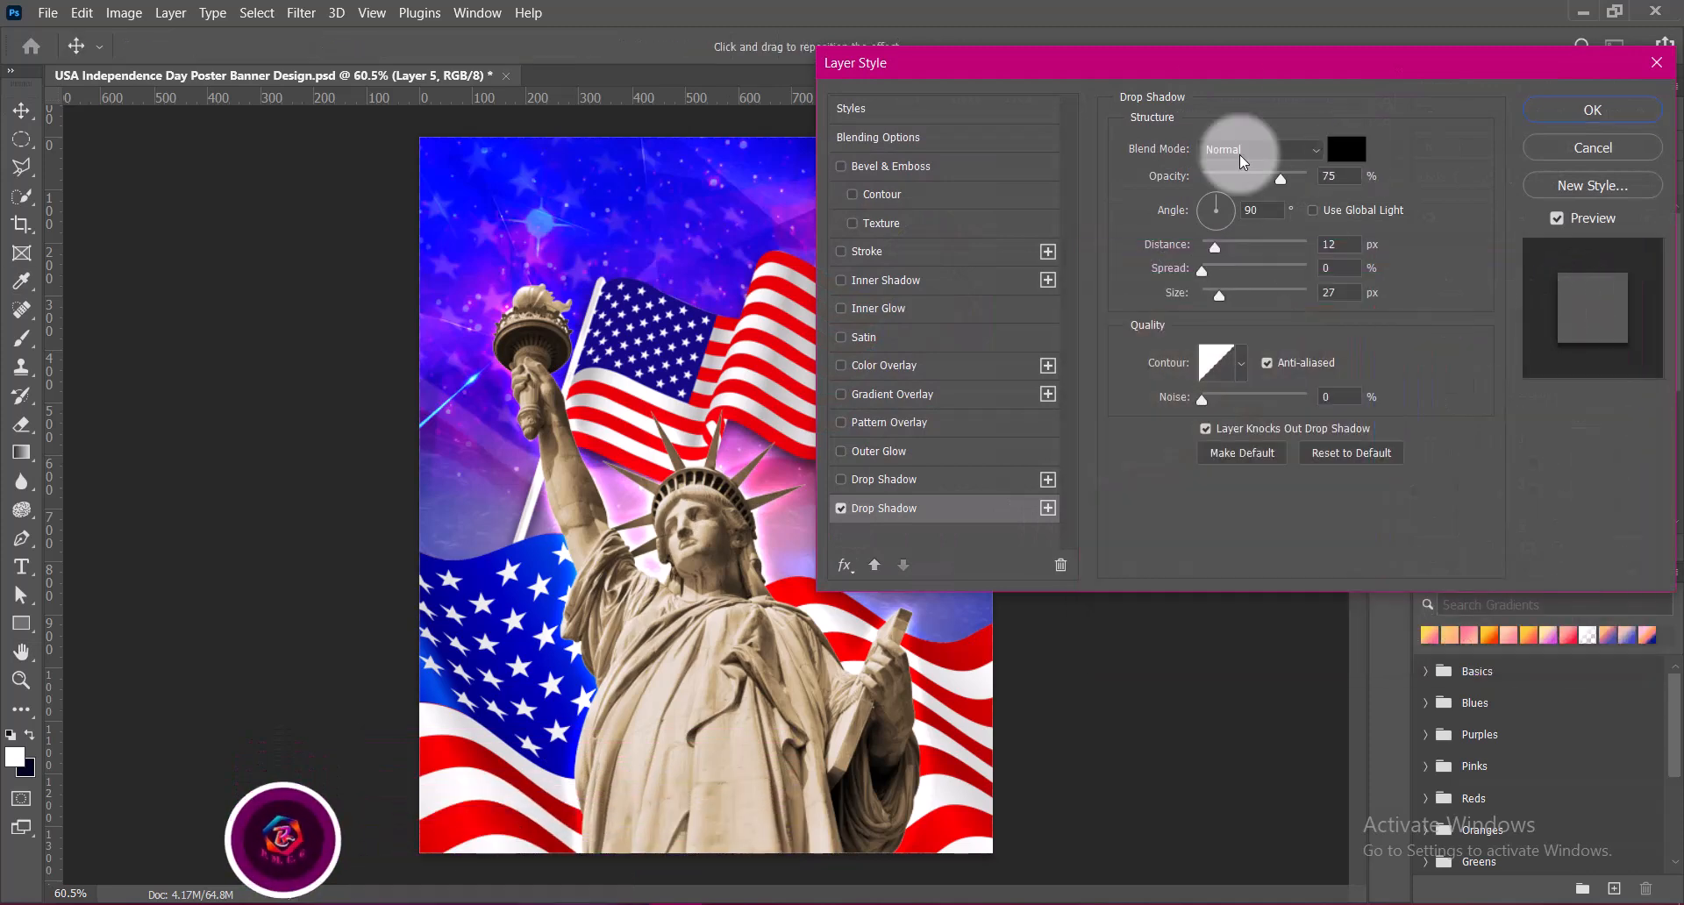
Set the pole flag's drop shadow size to 51 px, apply the style, and save the document
left_click_drag(1219, 76, 1346, 70)
left_click_drag(1346, 290, 1355, 290)
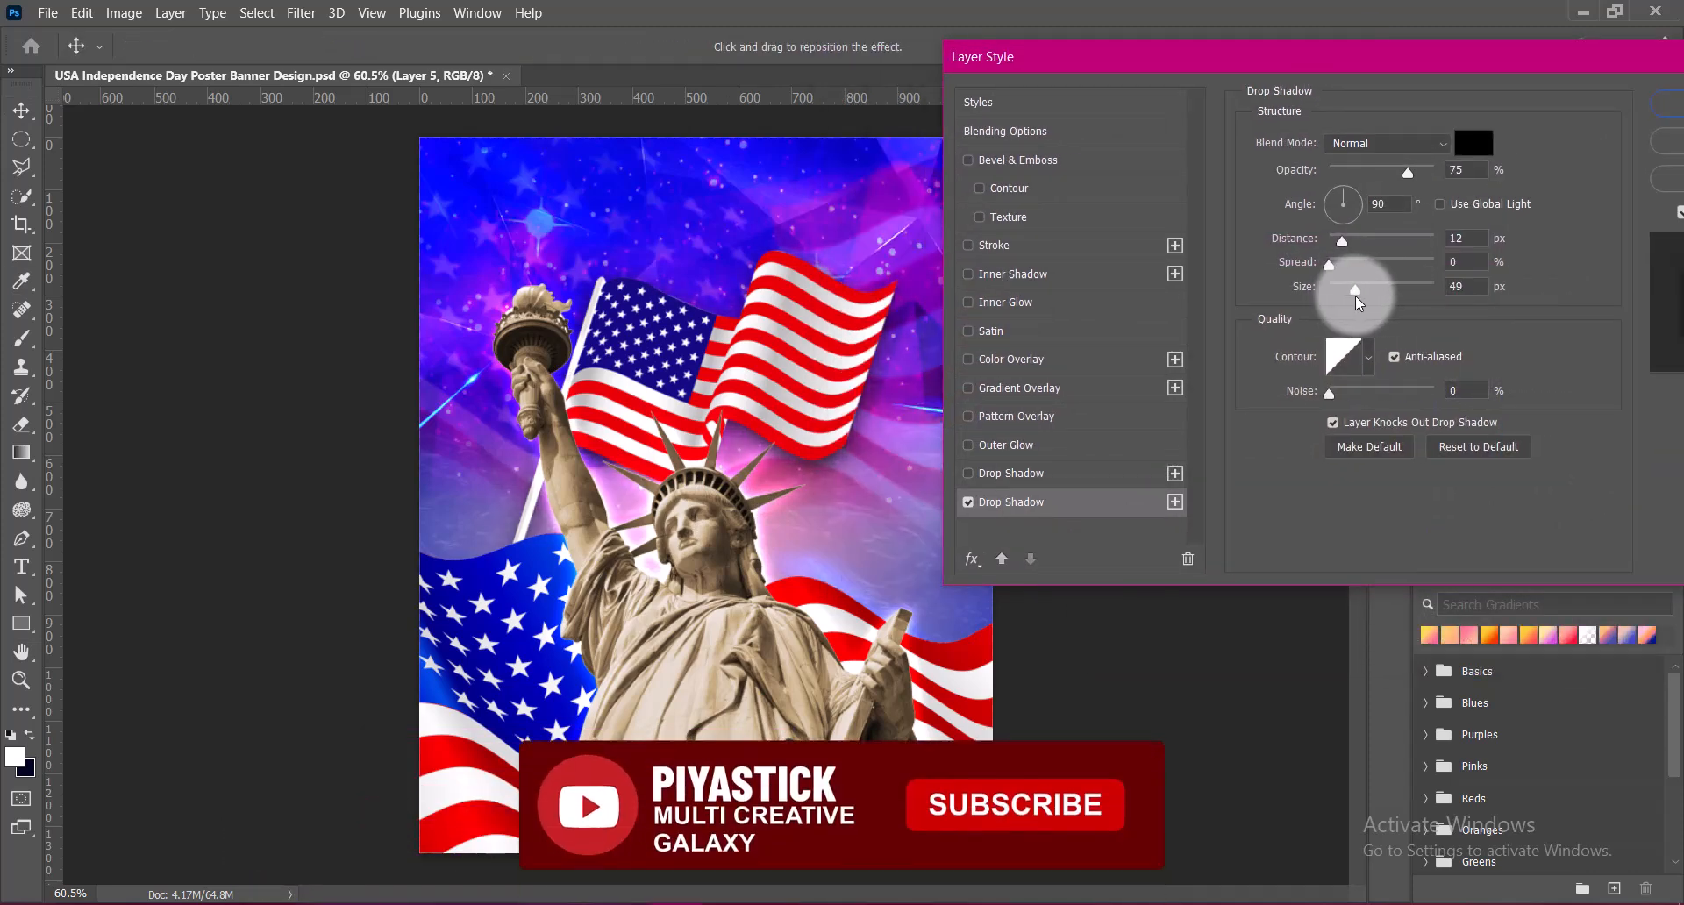
type("51")
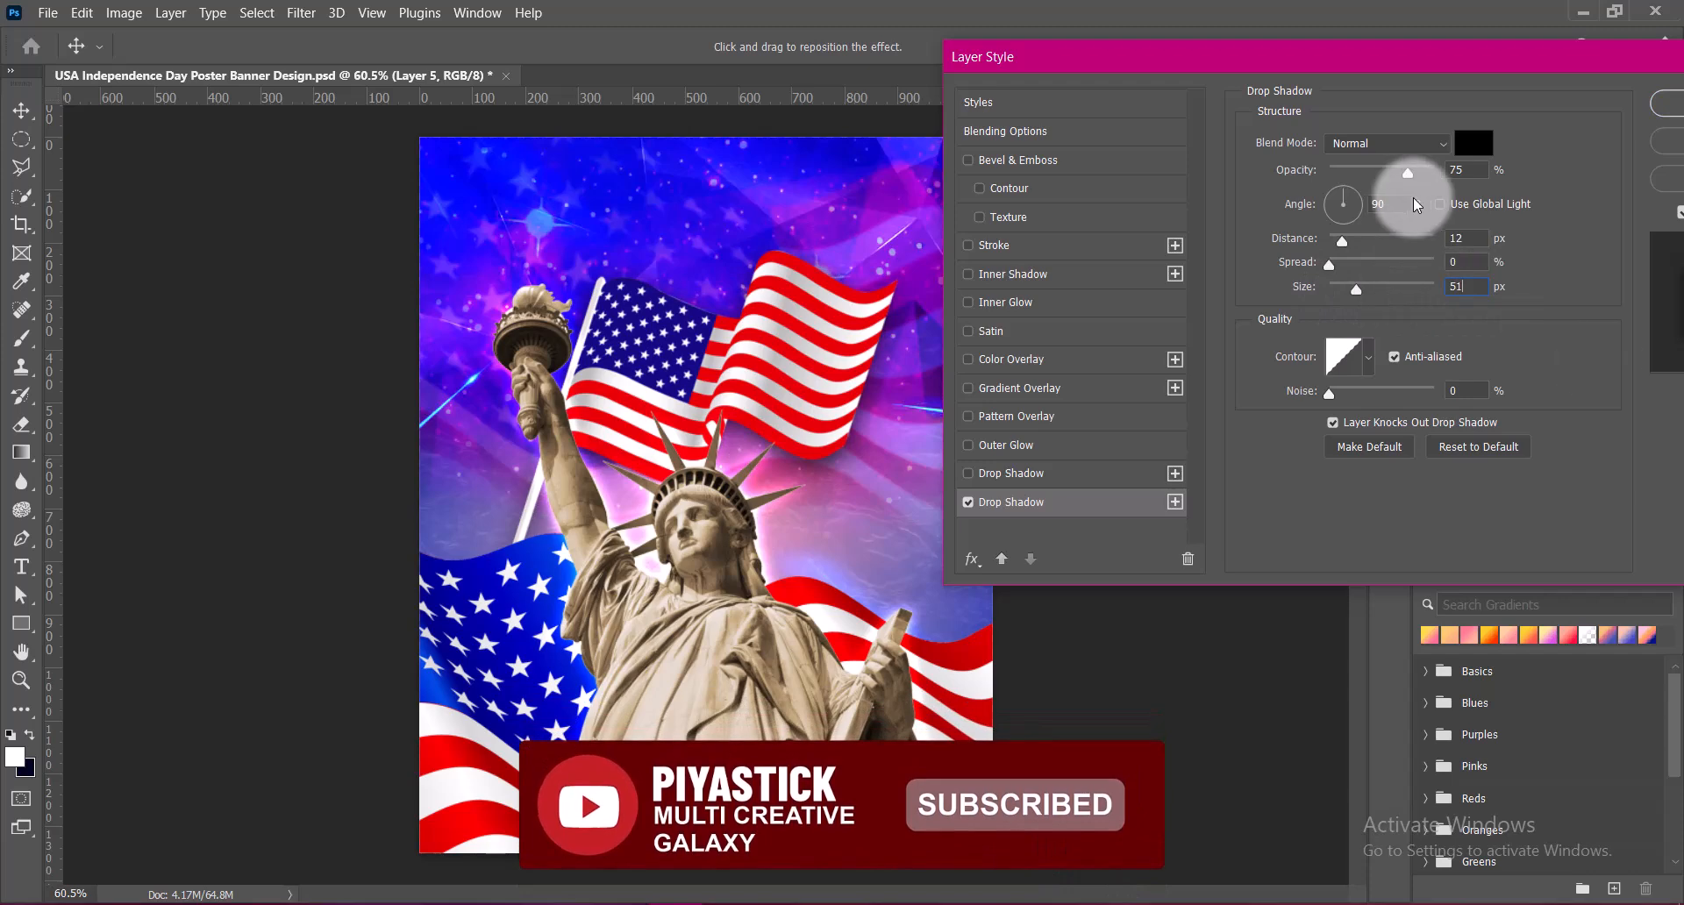
left_click_drag(1453, 76, 1222, 76)
left_click(1477, 113)
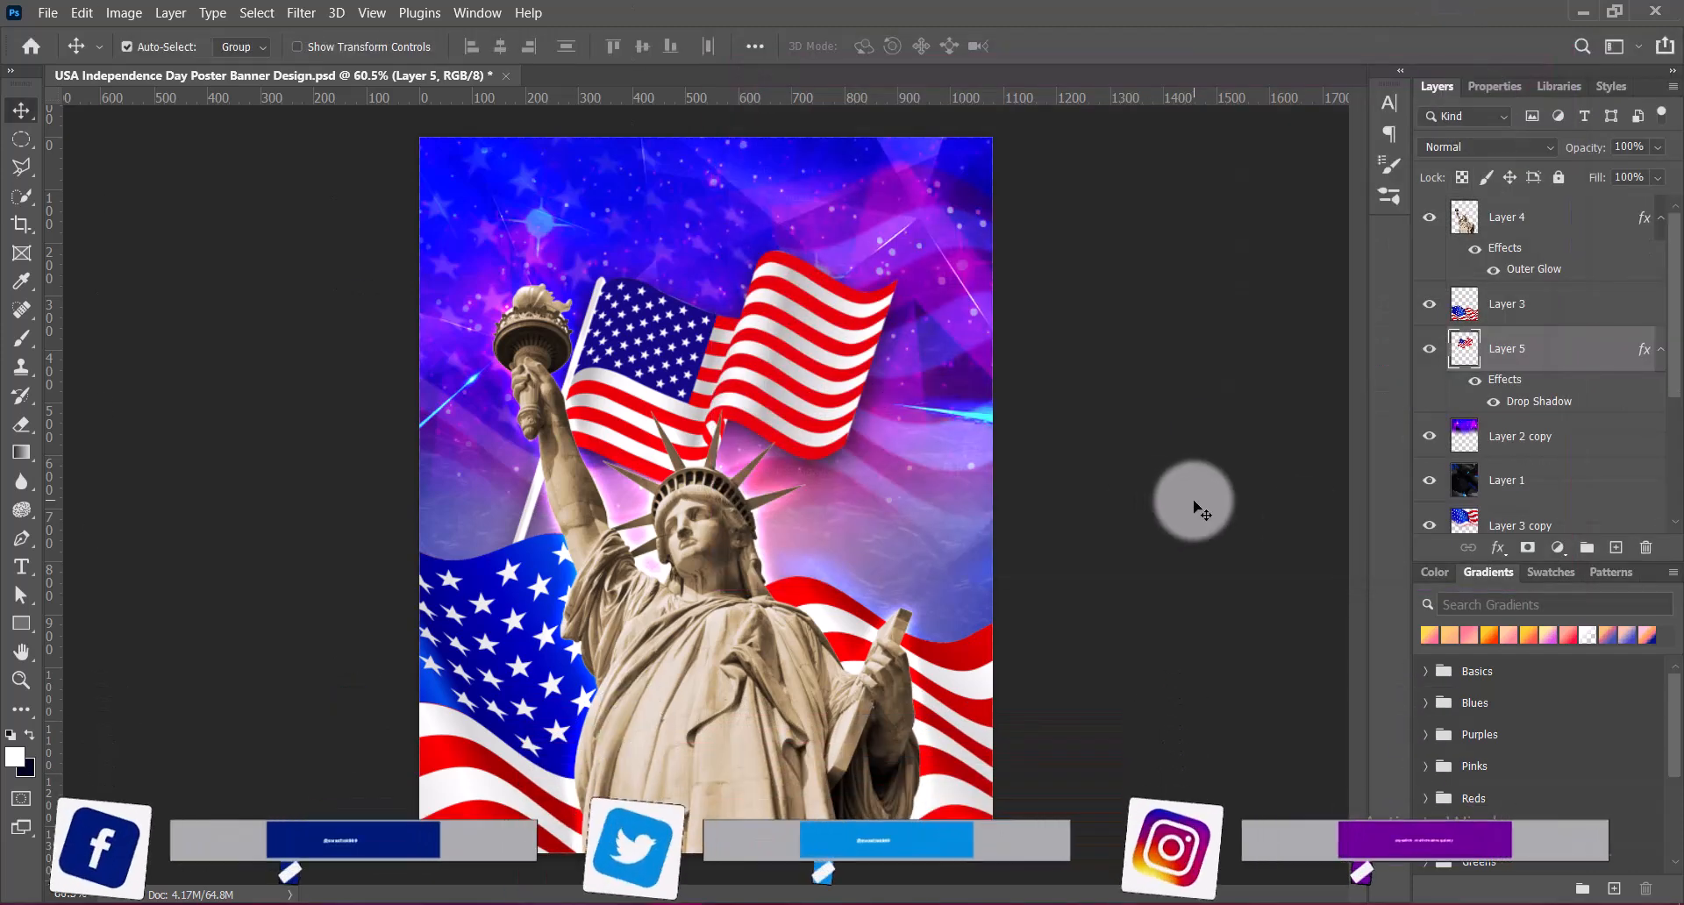
key("ctrl+s")
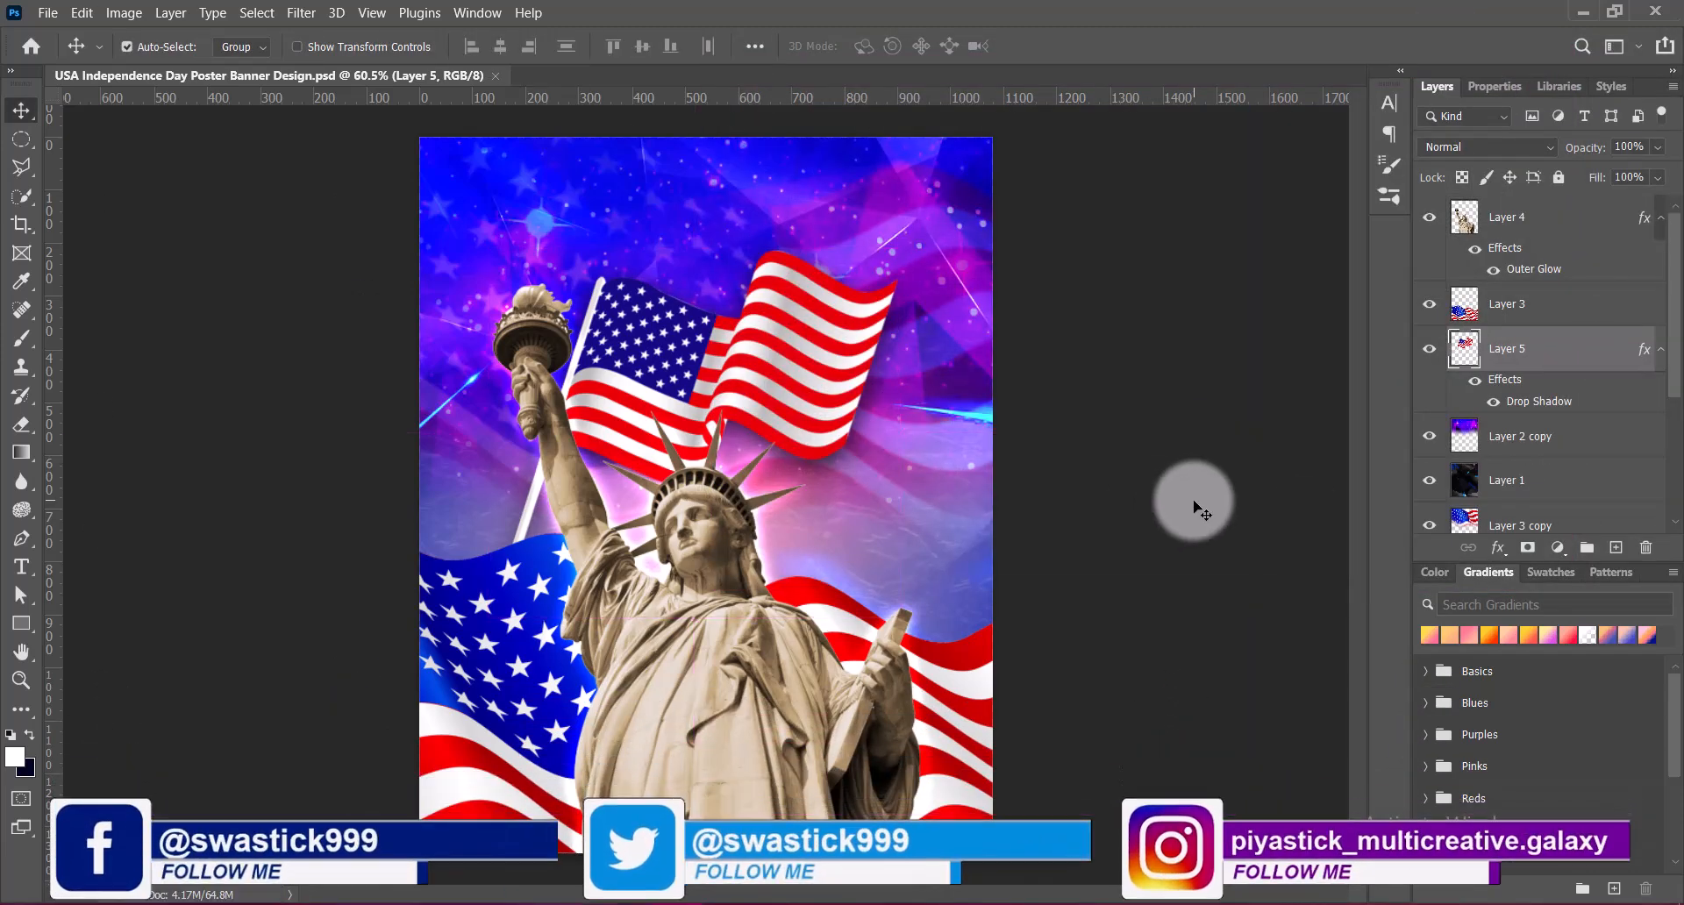
On a new layer, add the text "Land of the Free, Home of the Brave" with "Happy Independence Day USA" on a second line
left_click(1616, 547)
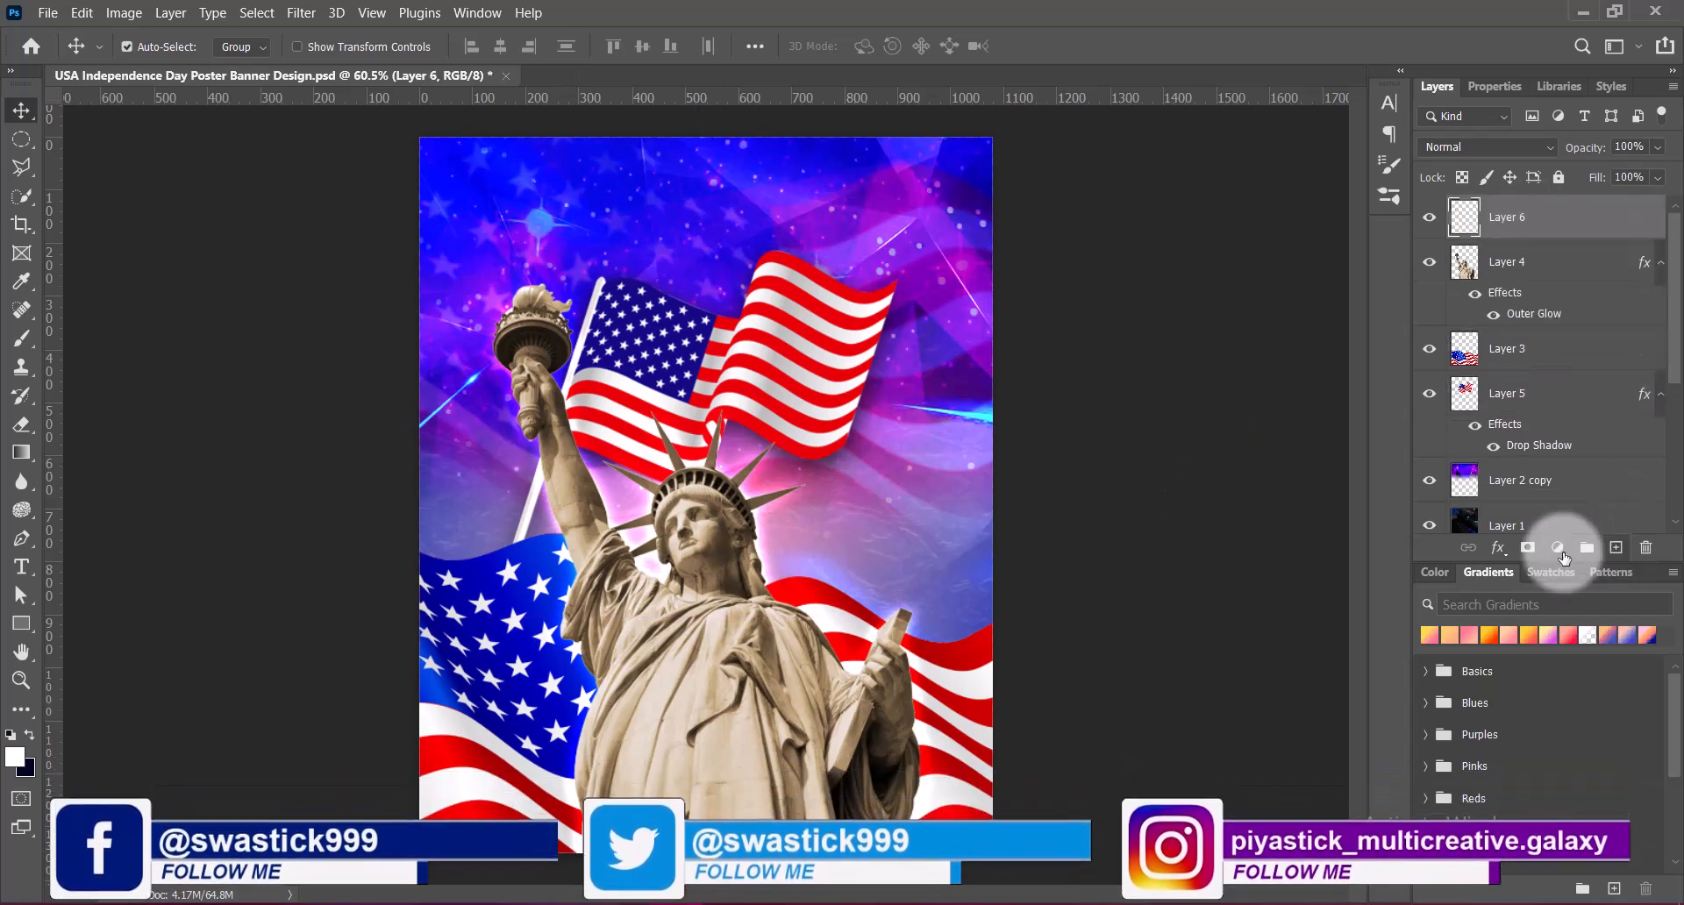
left_click(24, 569)
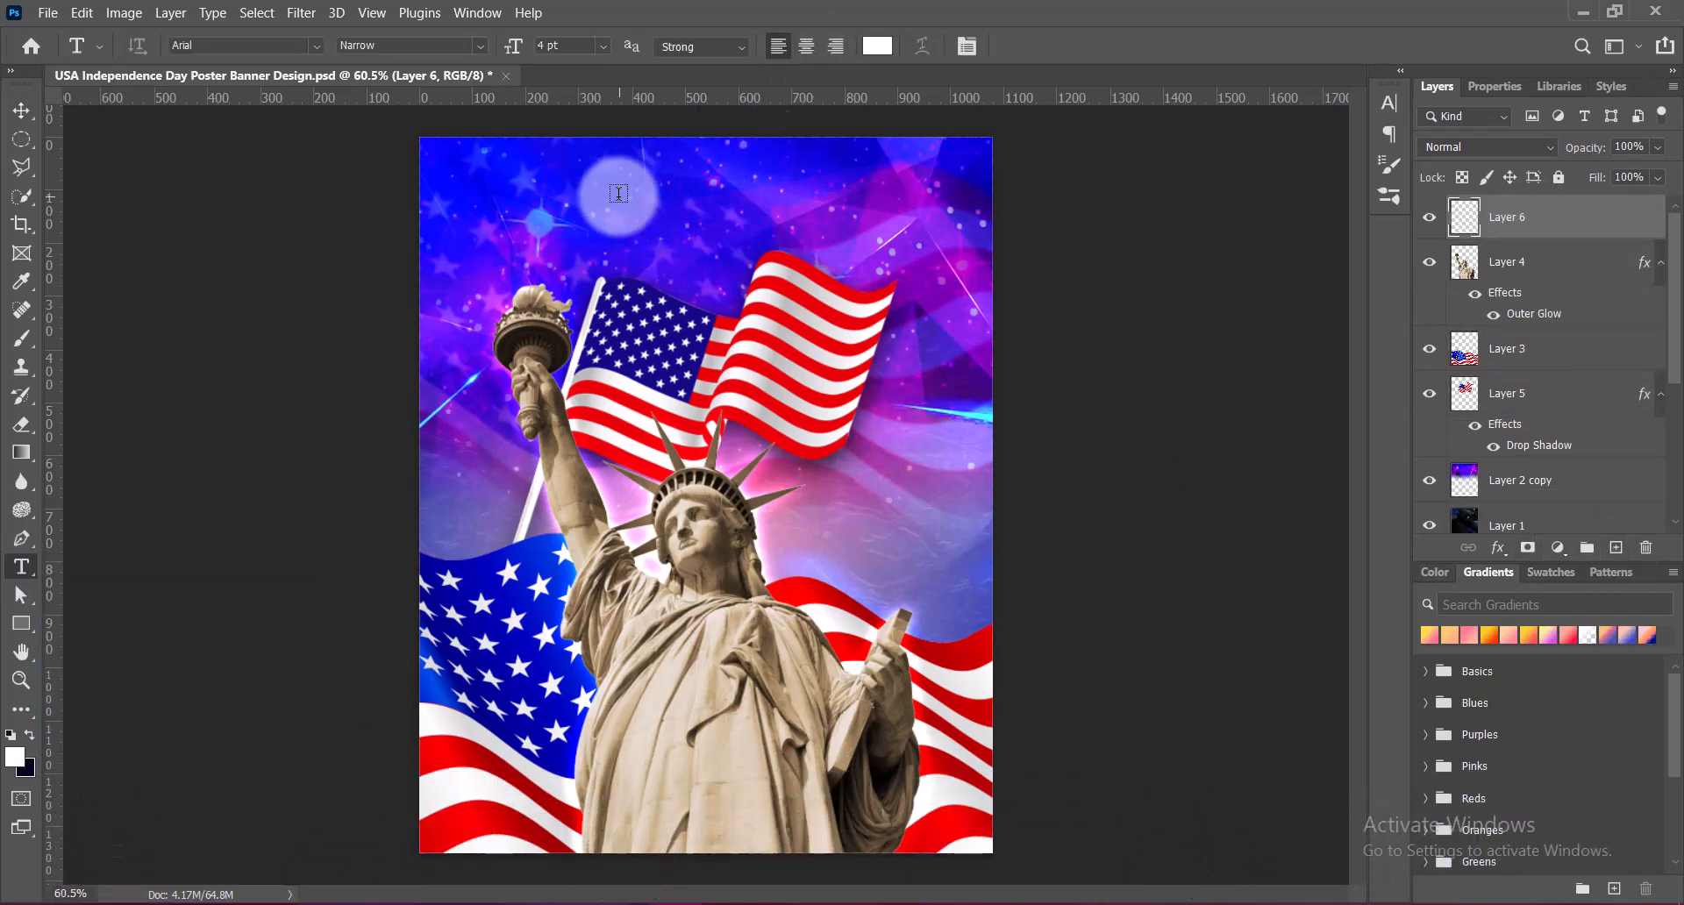
left_click(614, 200)
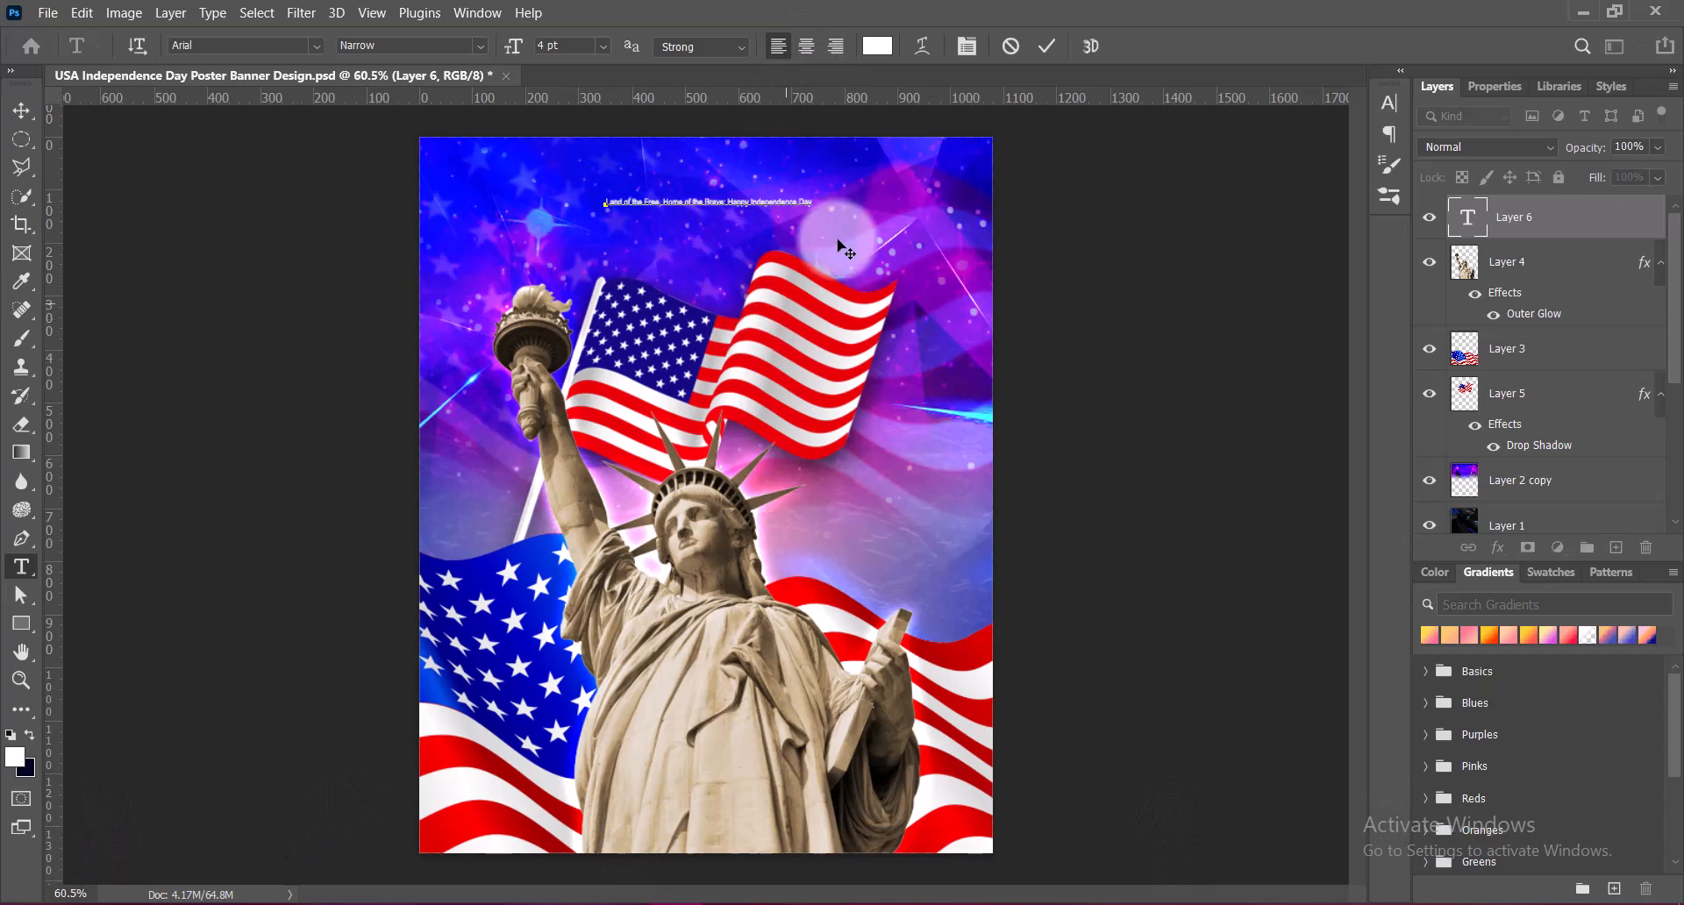
left_click(728, 204)
key("BackSpace")
key("Return")
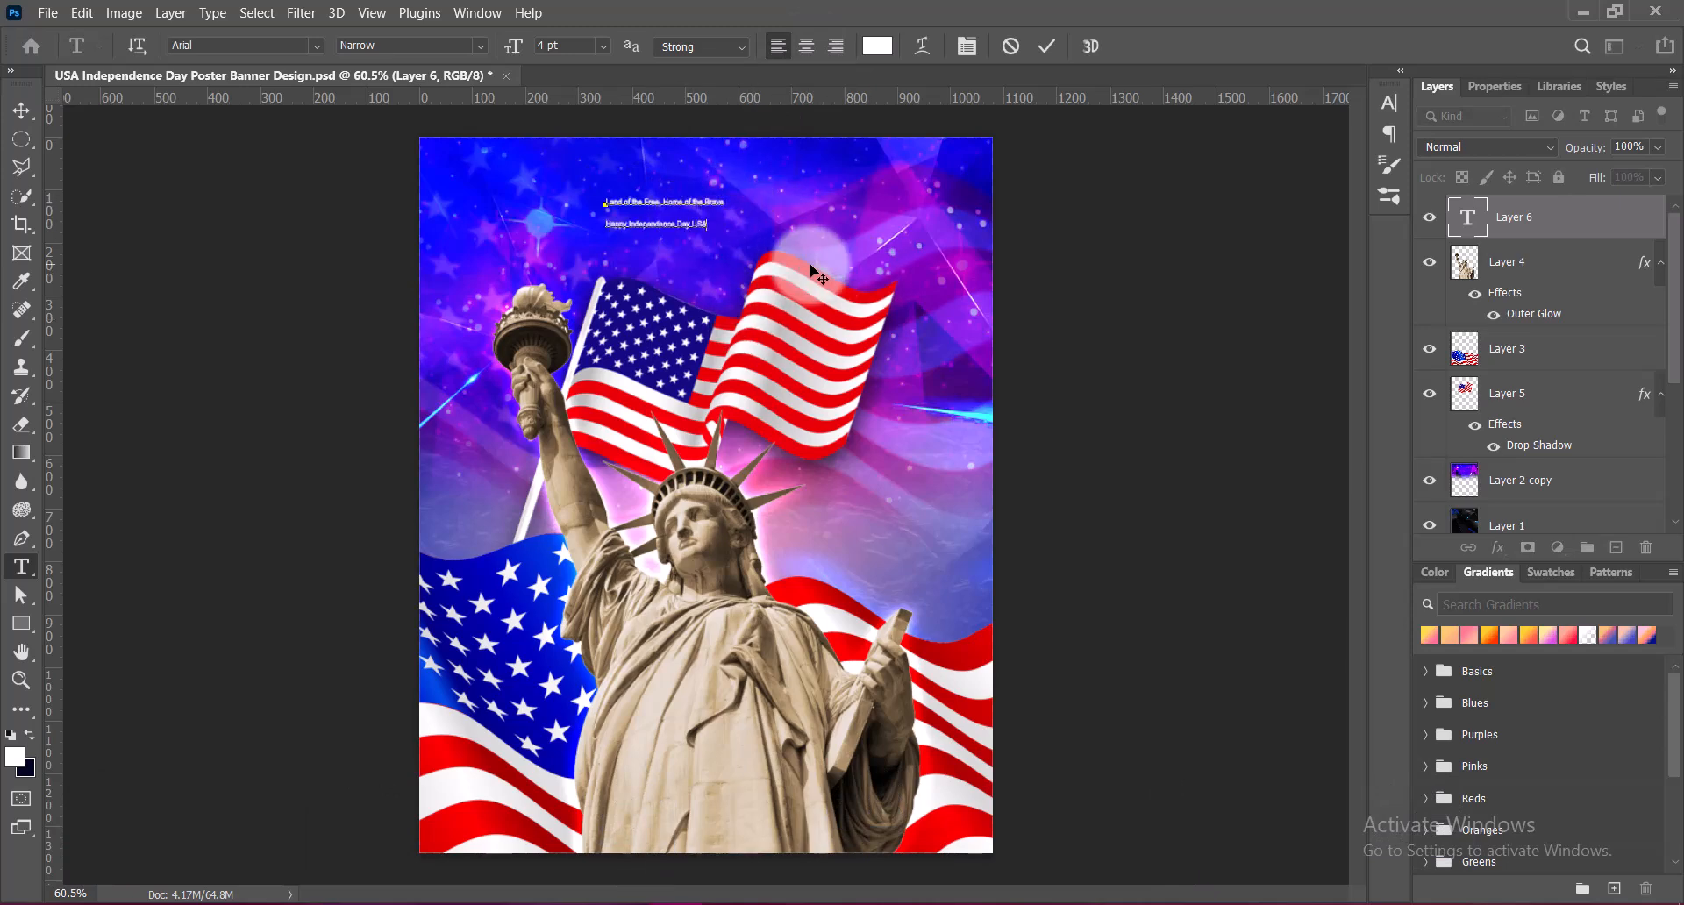
Set the font size of both text lines to 18 pt
key("ctrl+a")
left_click(602, 46)
left_click(583, 226)
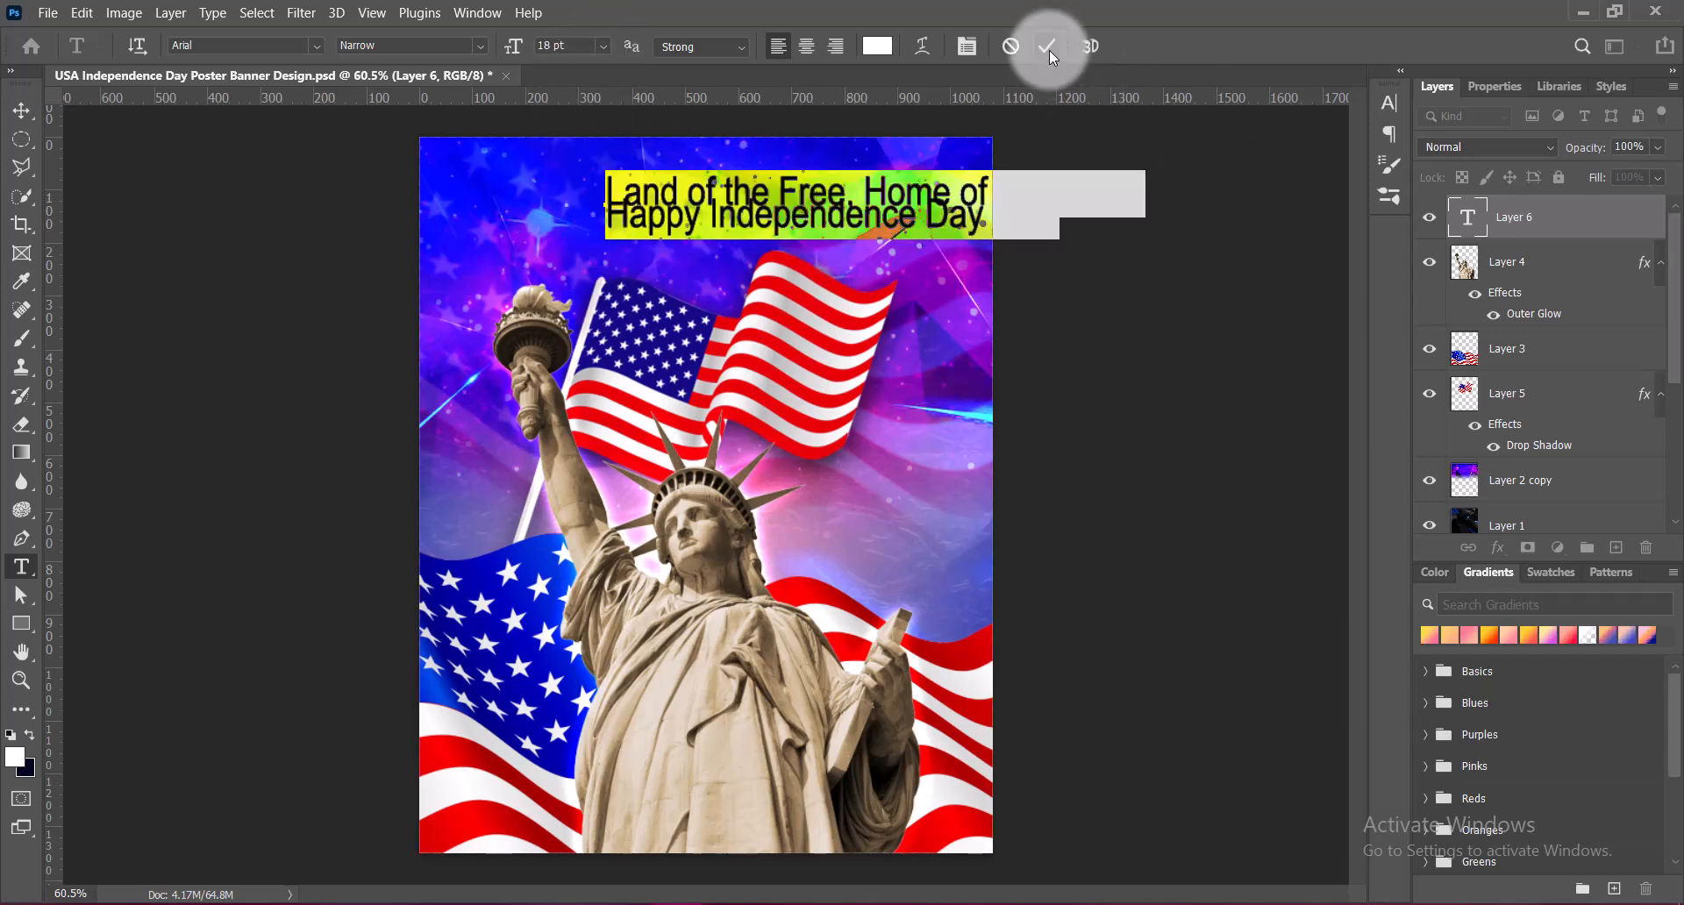
Retype "Happy Independence" in the second text line as HAPPY INDEPENDENCE in capitals
left_click(718, 217)
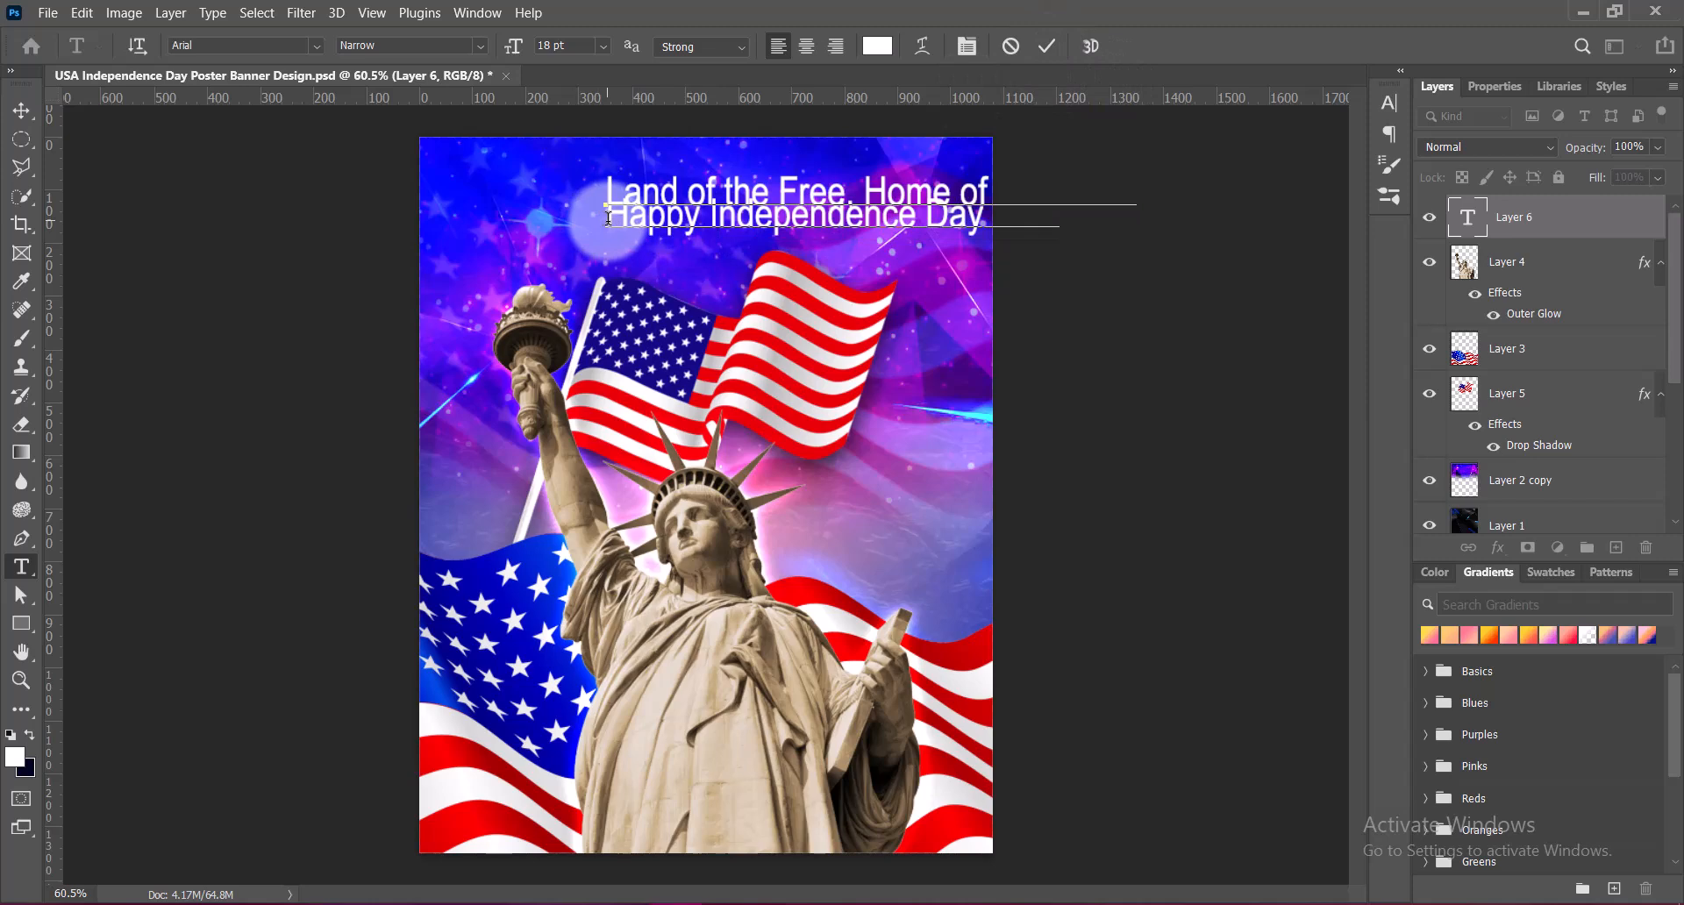
left_click_drag(608, 218, 1045, 214)
left_click(636, 222)
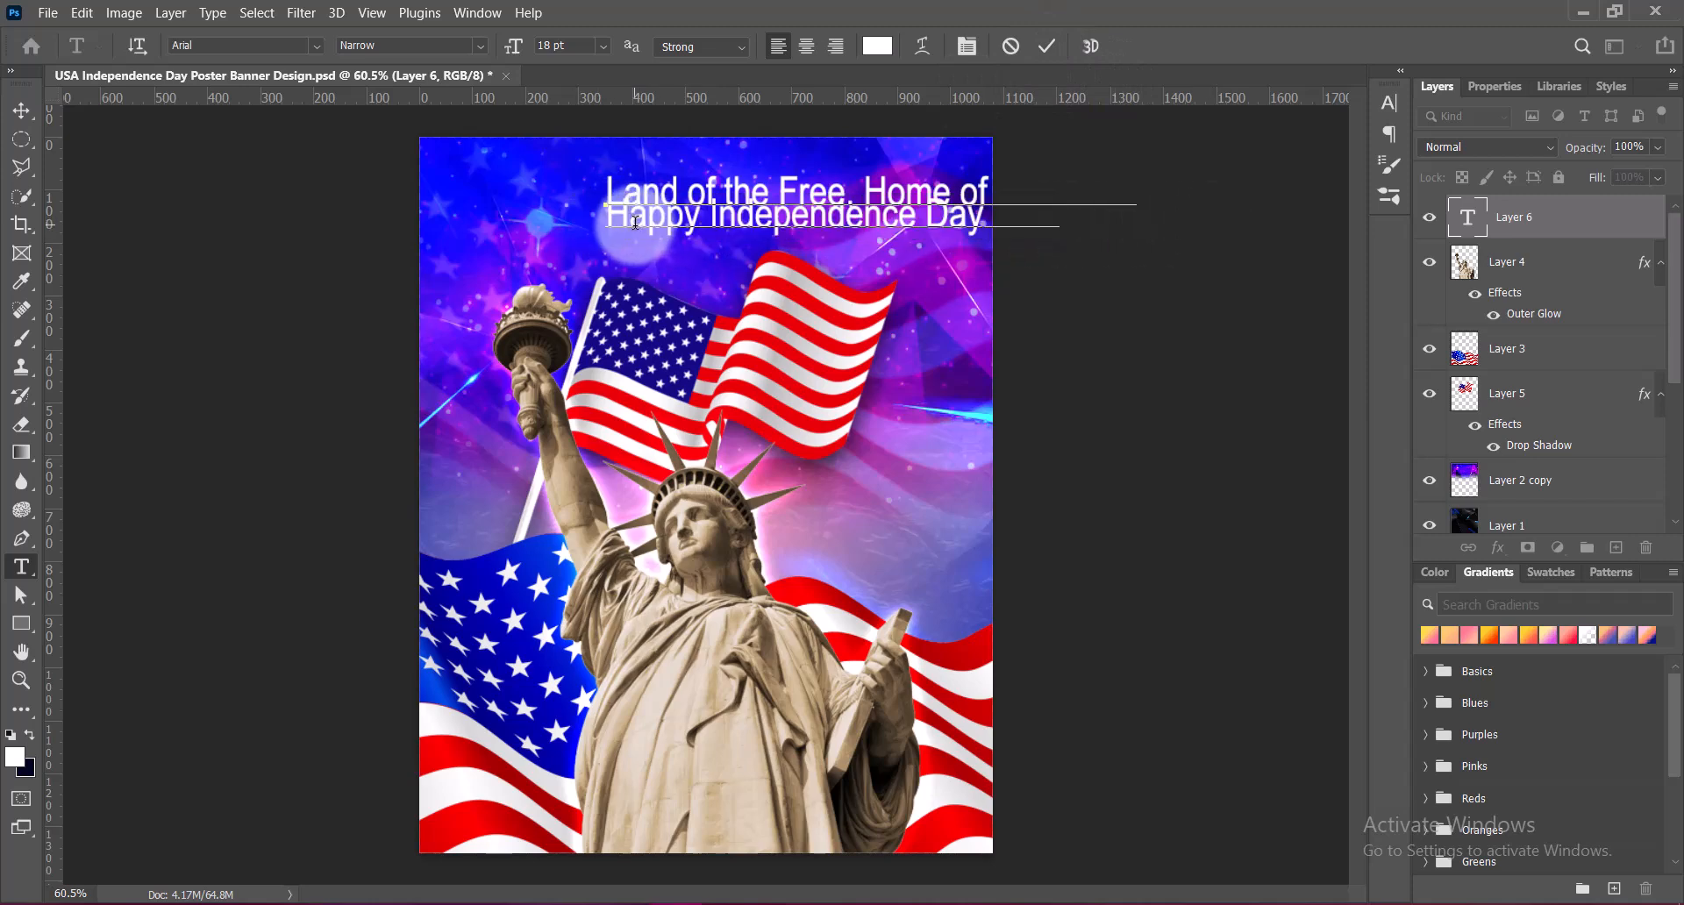
left_click_drag(635, 218, 930, 213)
type("INDEPENDENCE")
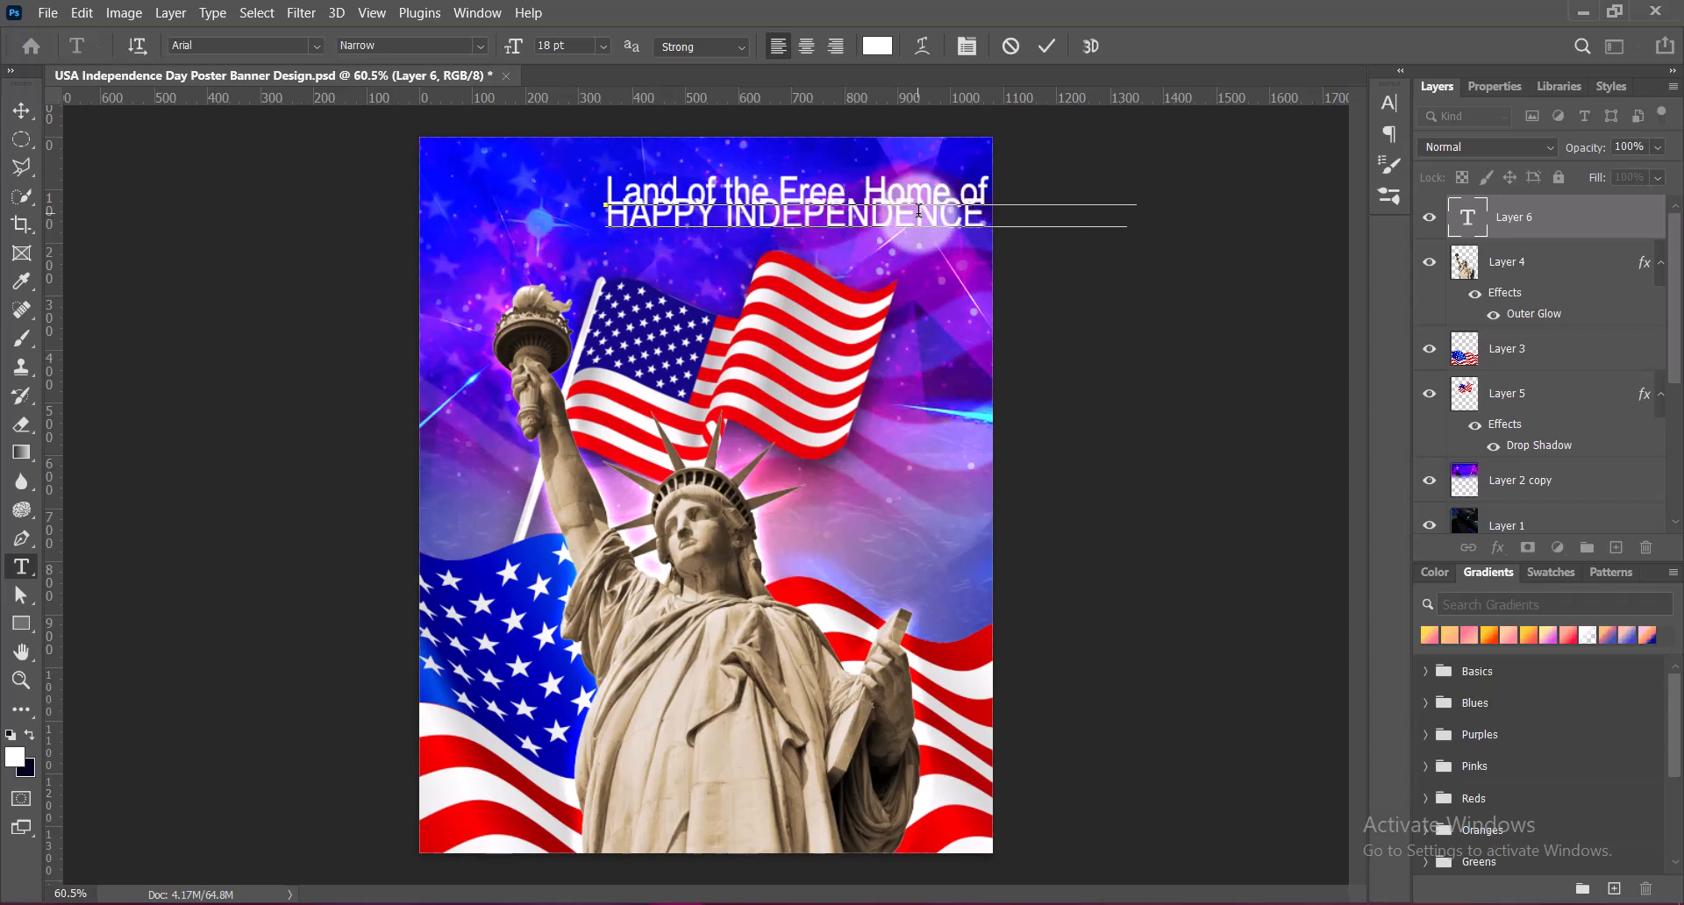
Commit the text and move it to the left so both lines fit across the poster's upper area
left_click(1046, 45)
key("v")
left_click_drag(1044, 258, 878, 230)
Retype "Day" as DAY and set the leading of both text lines to 24 pt
double_click(828, 232)
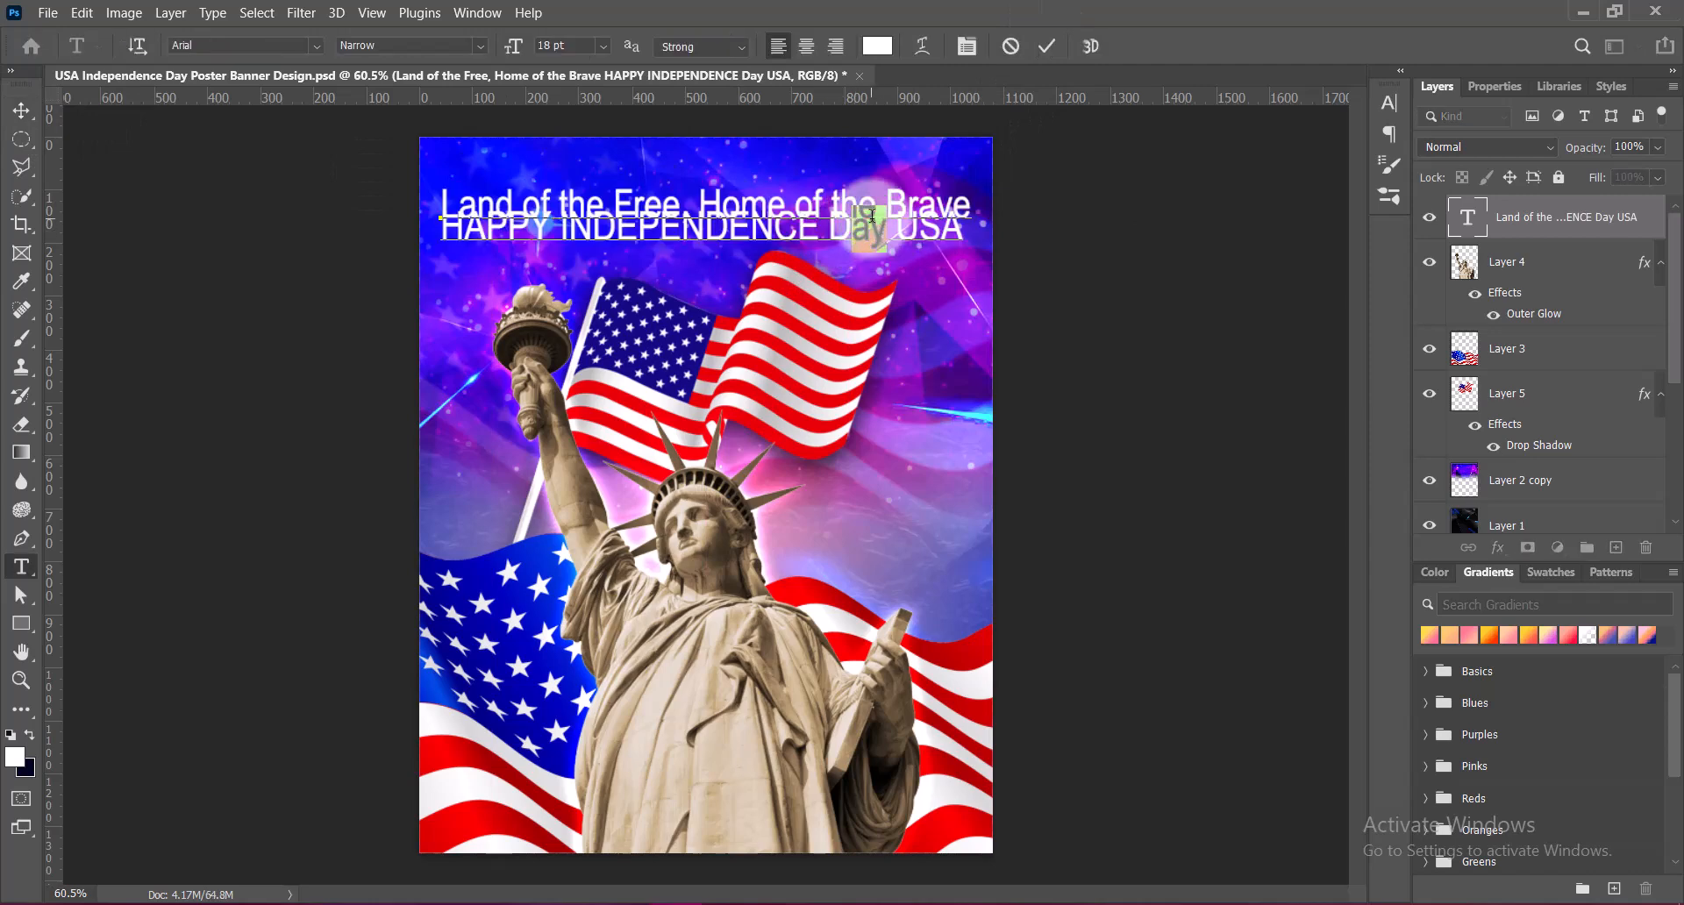
left_click_drag(432, 188, 974, 232)
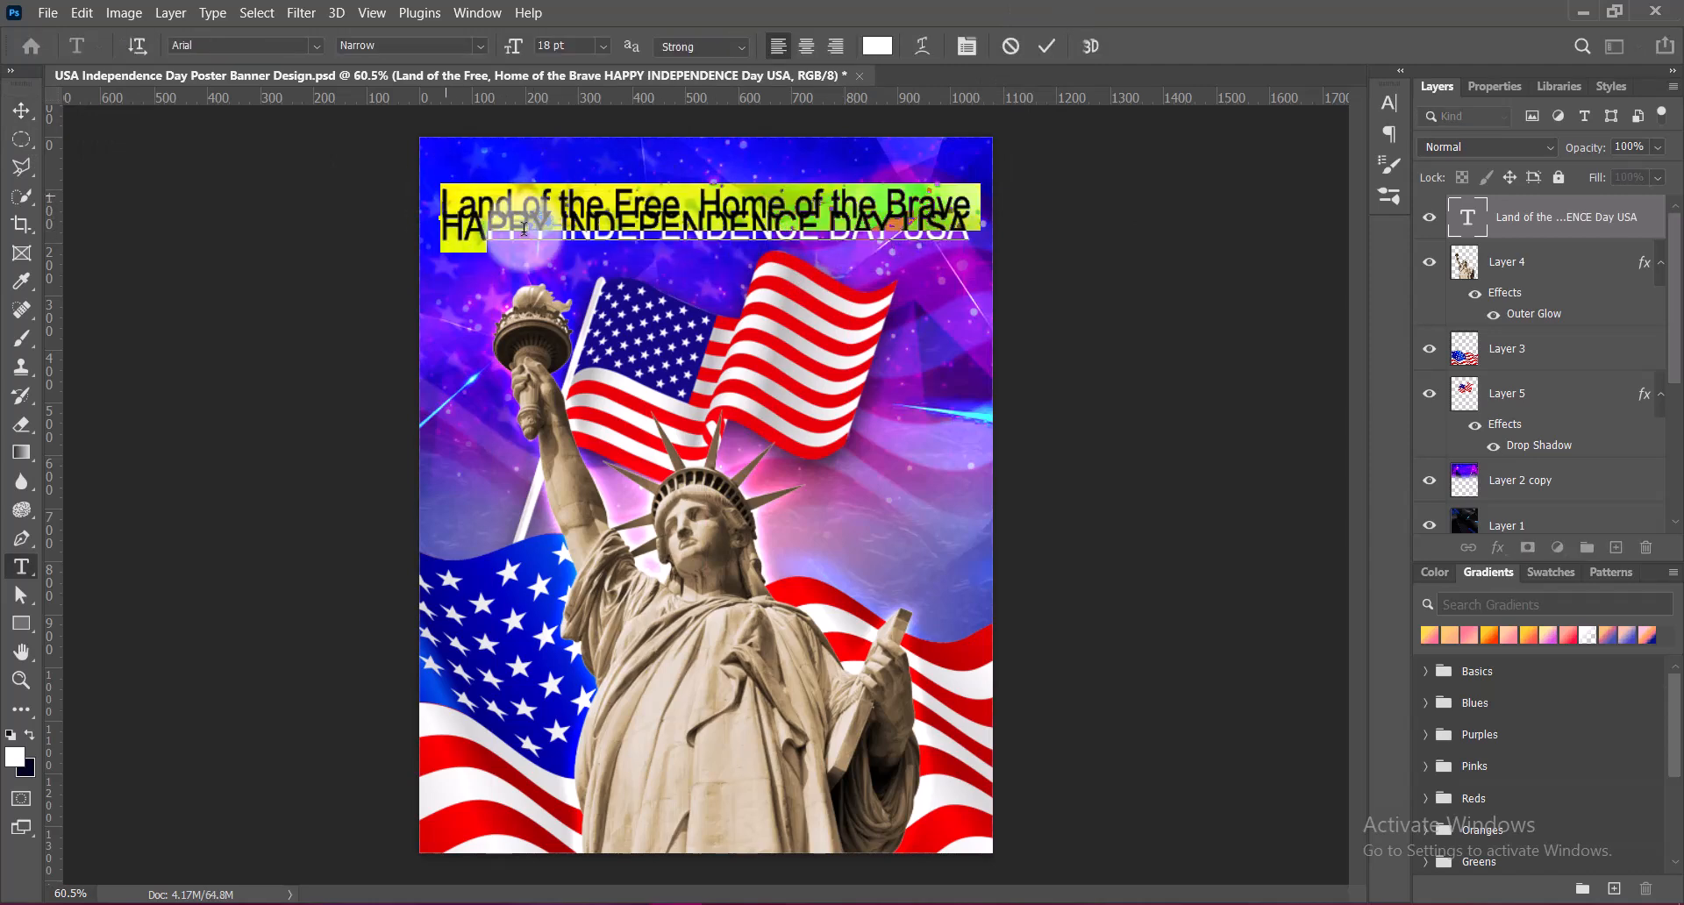
left_click(1454, 109)
left_click(1389, 103)
left_click(1353, 147)
left_click(1307, 345)
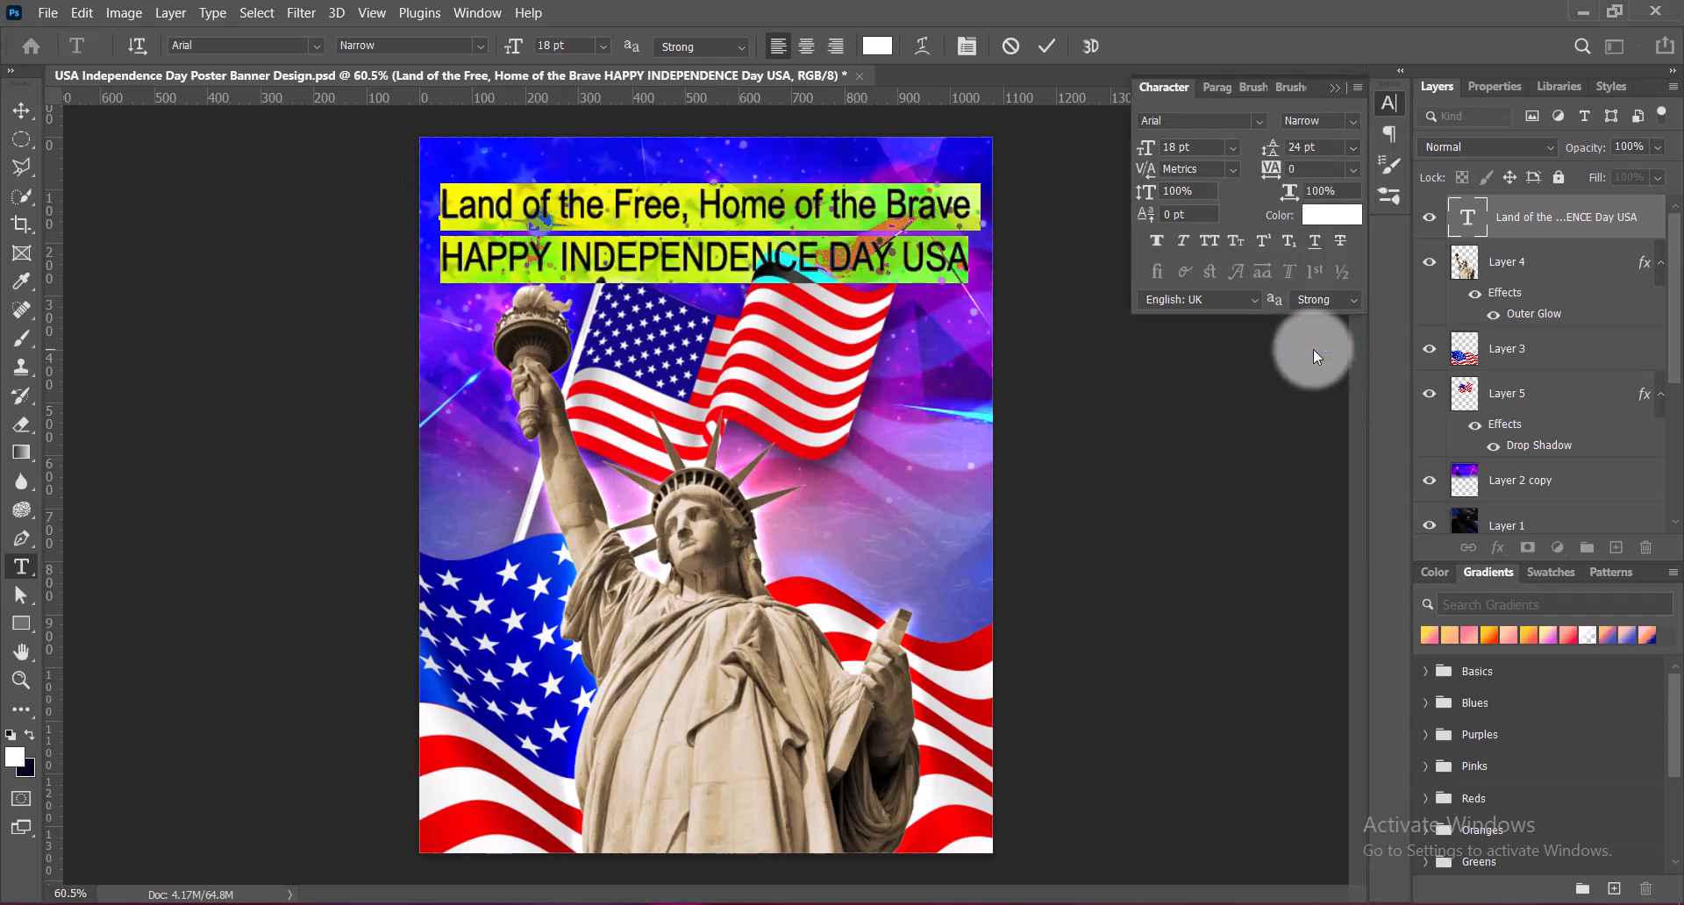
Change the font of the HAPPY INDEPENDENCE DAY USA line to Phantom Storm Expanded Italic
left_click(1340, 97)
left_click(682, 259)
left_click(443, 259)
left_click_drag(443, 259, 969, 259)
left_click(316, 46)
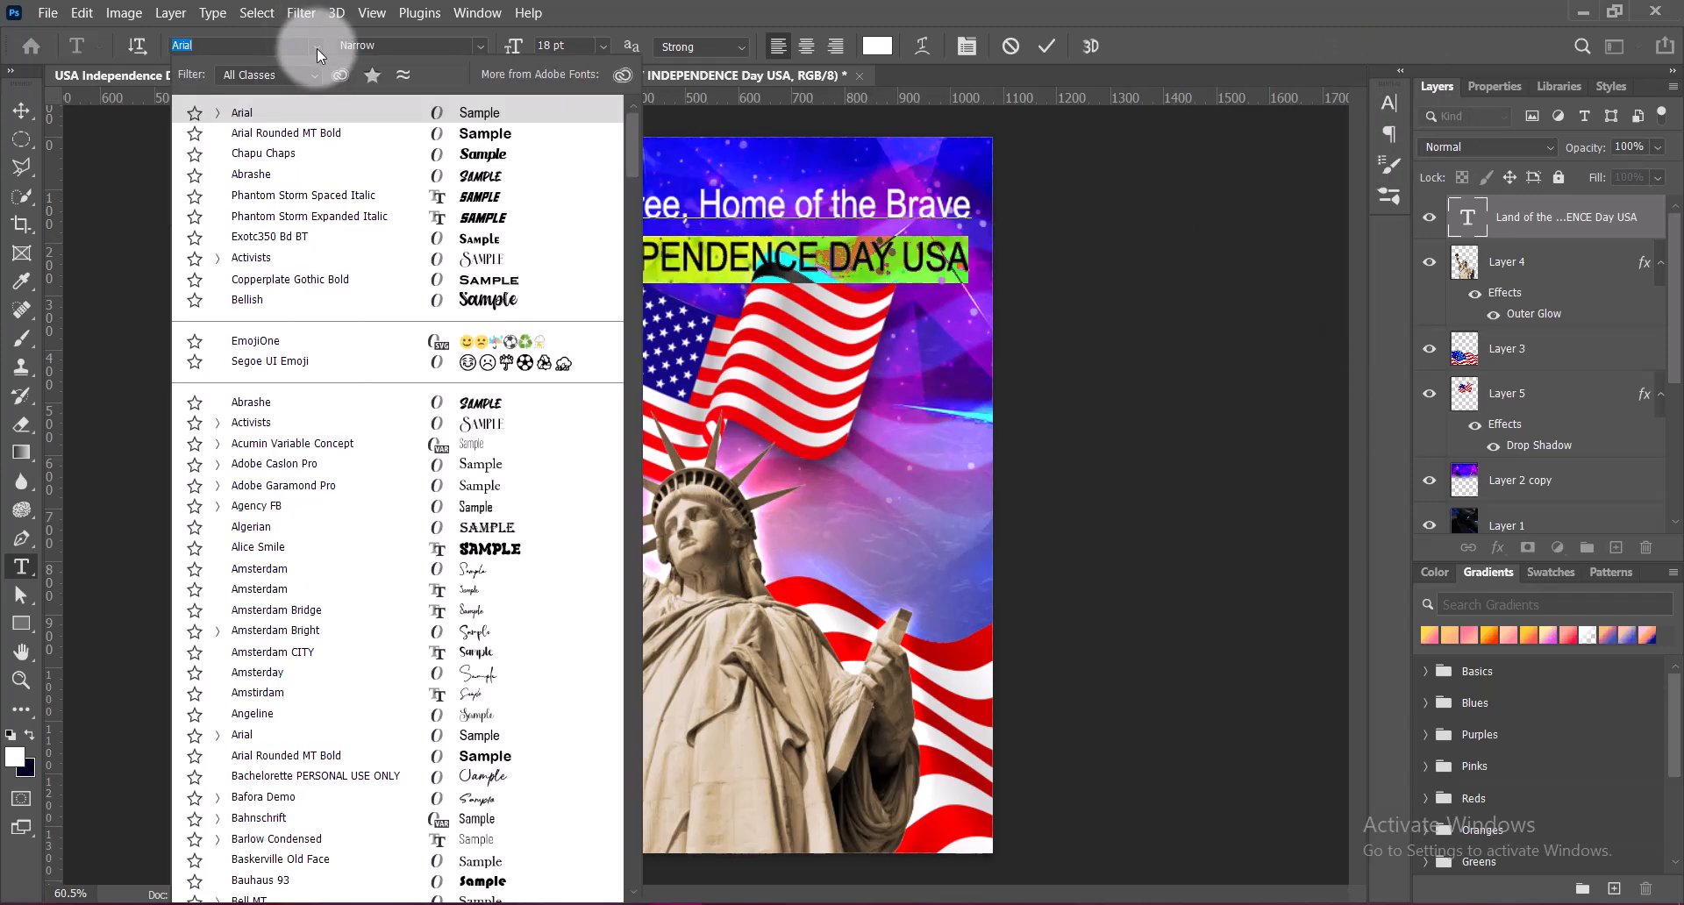
left_click(351, 217)
Set the "Land of the Free, Home of the Brave" line to Exotc350 Bd BT at 10 pt
left_click(445, 204)
left_click_drag(445, 204, 991, 202)
left_click(316, 47)
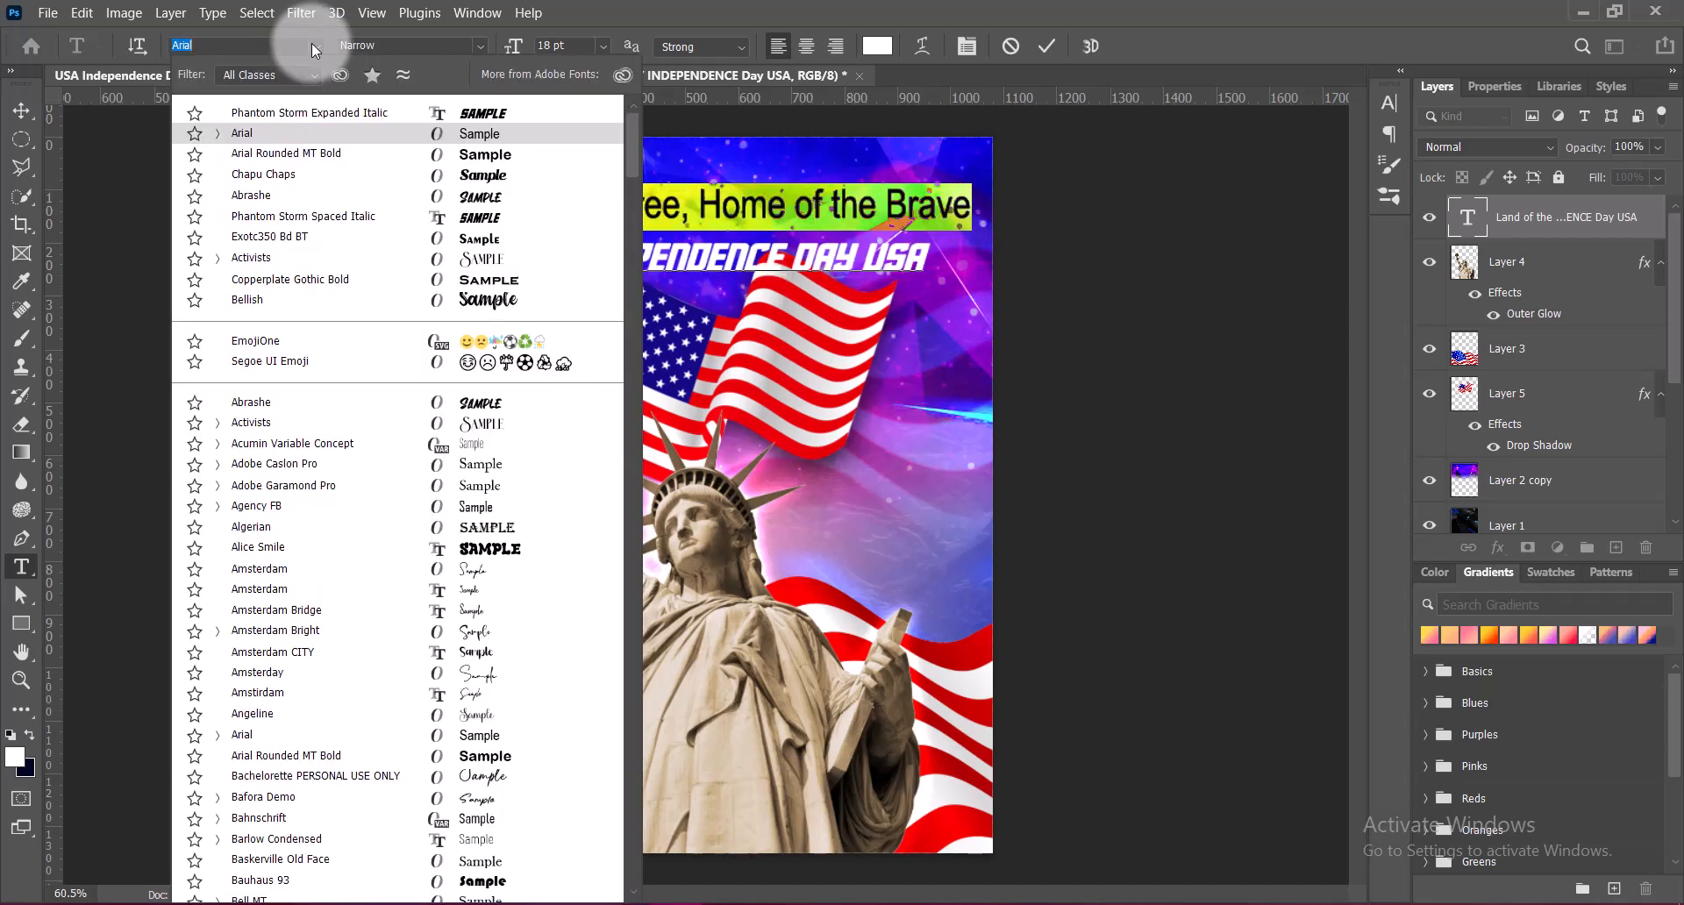
left_click(461, 292)
left_click(608, 112)
left_click(603, 45)
left_click(583, 144)
left_click(317, 48)
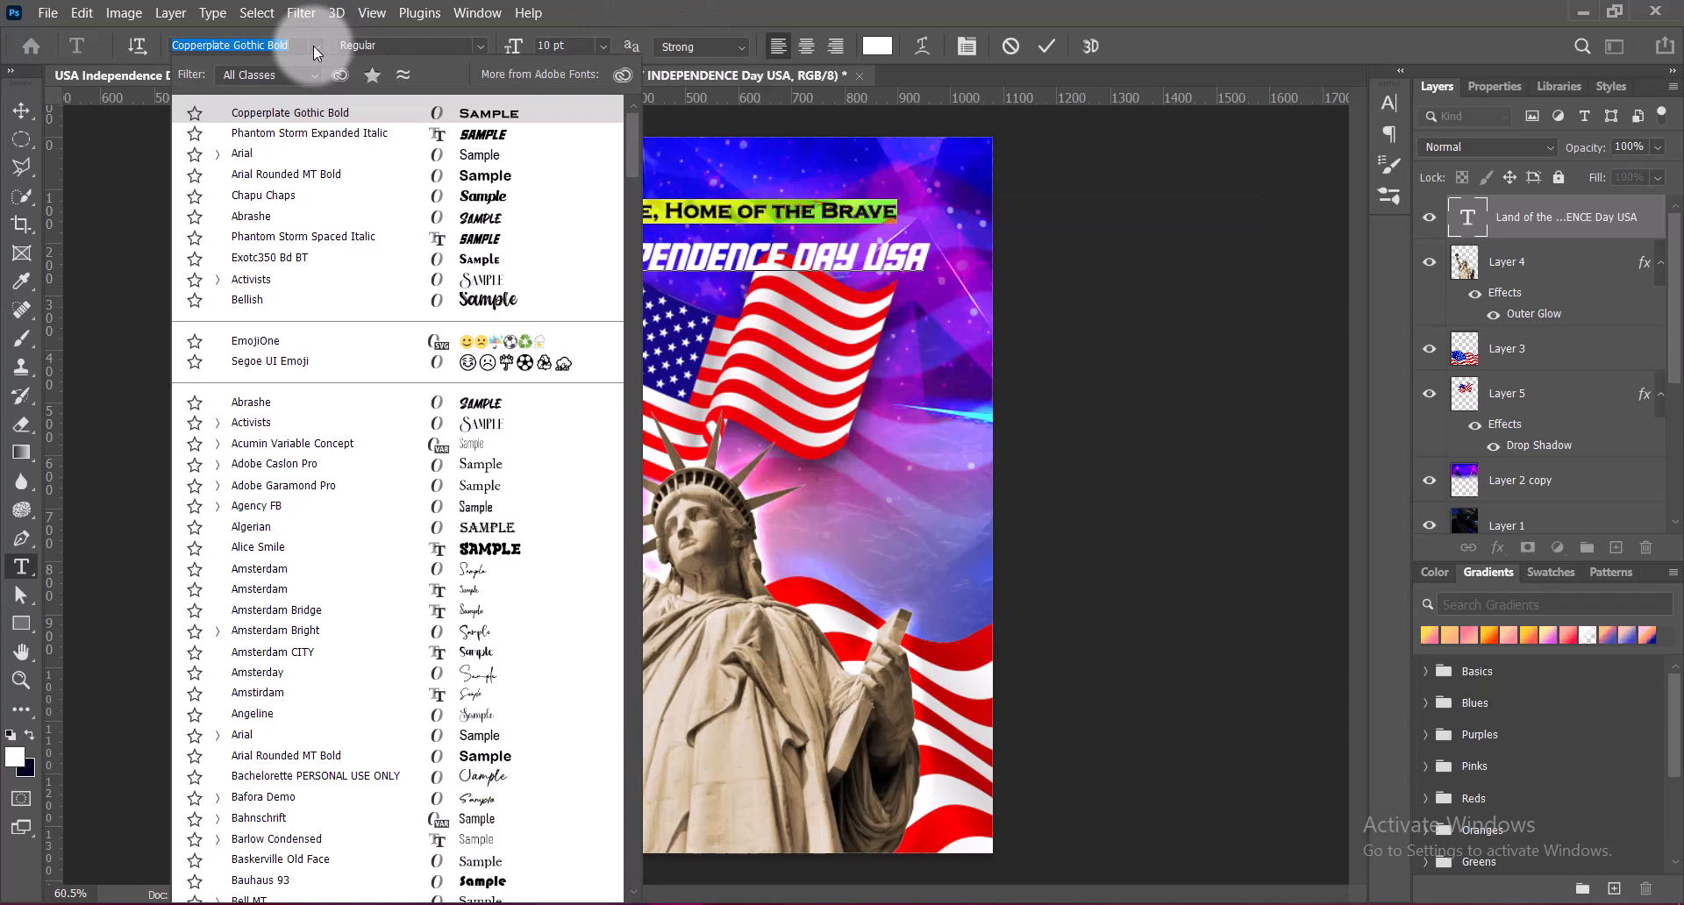
left_click(477, 261)
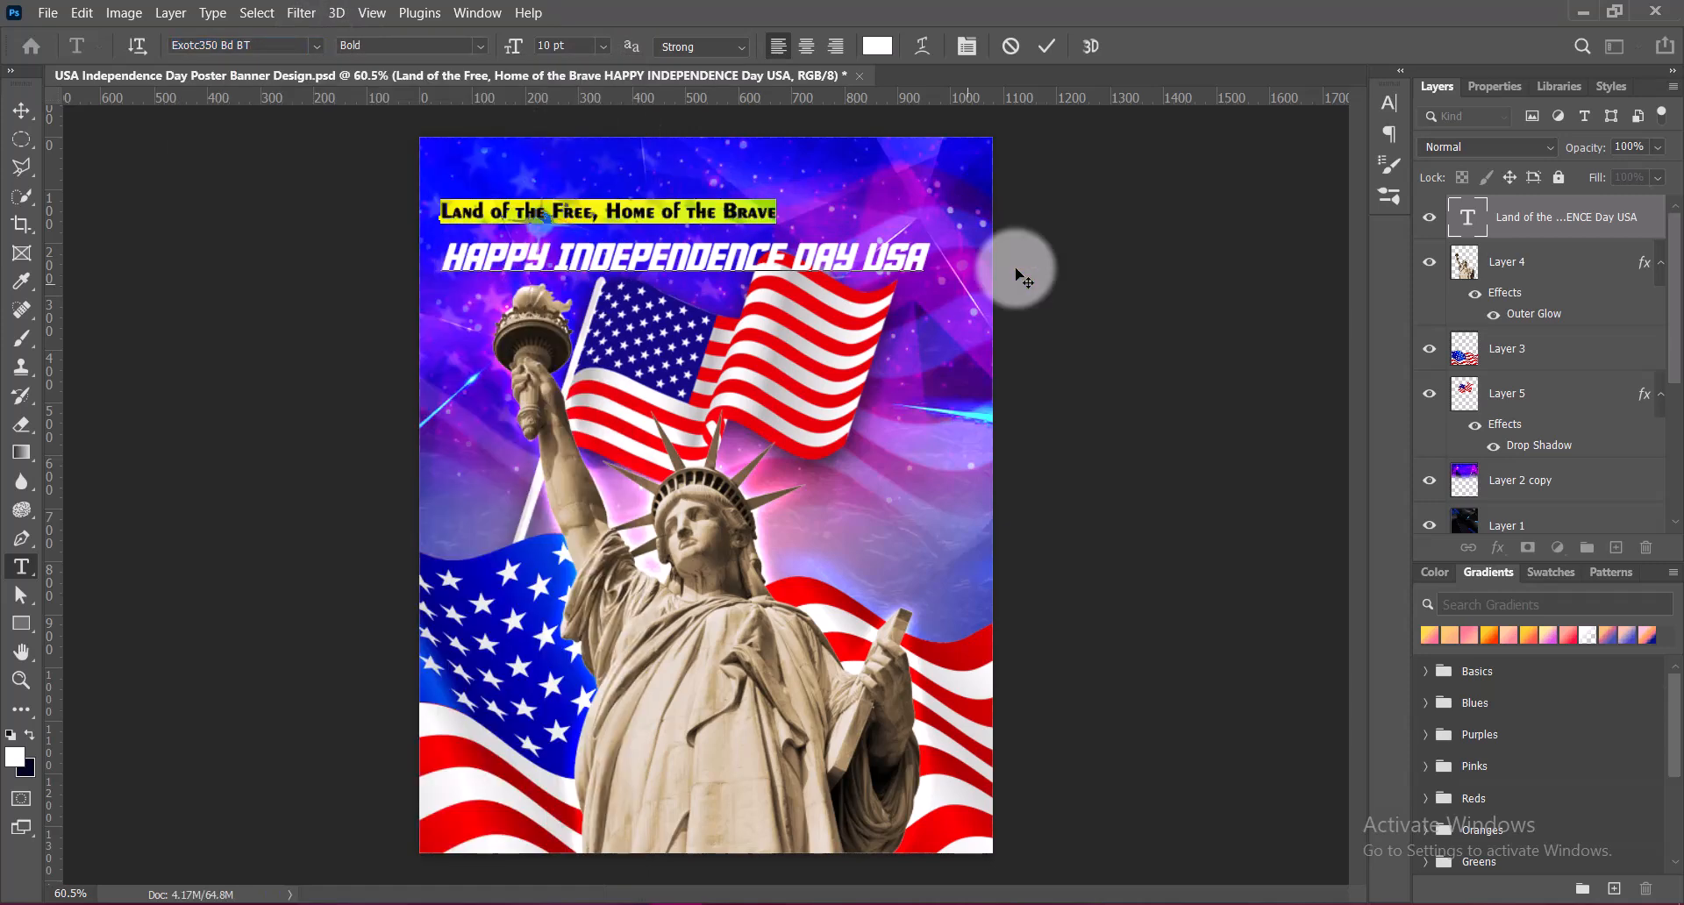
Break USA onto a third line and set its font to Phantom Storm Halftone Italic
left_click_drag(441, 257, 916, 250)
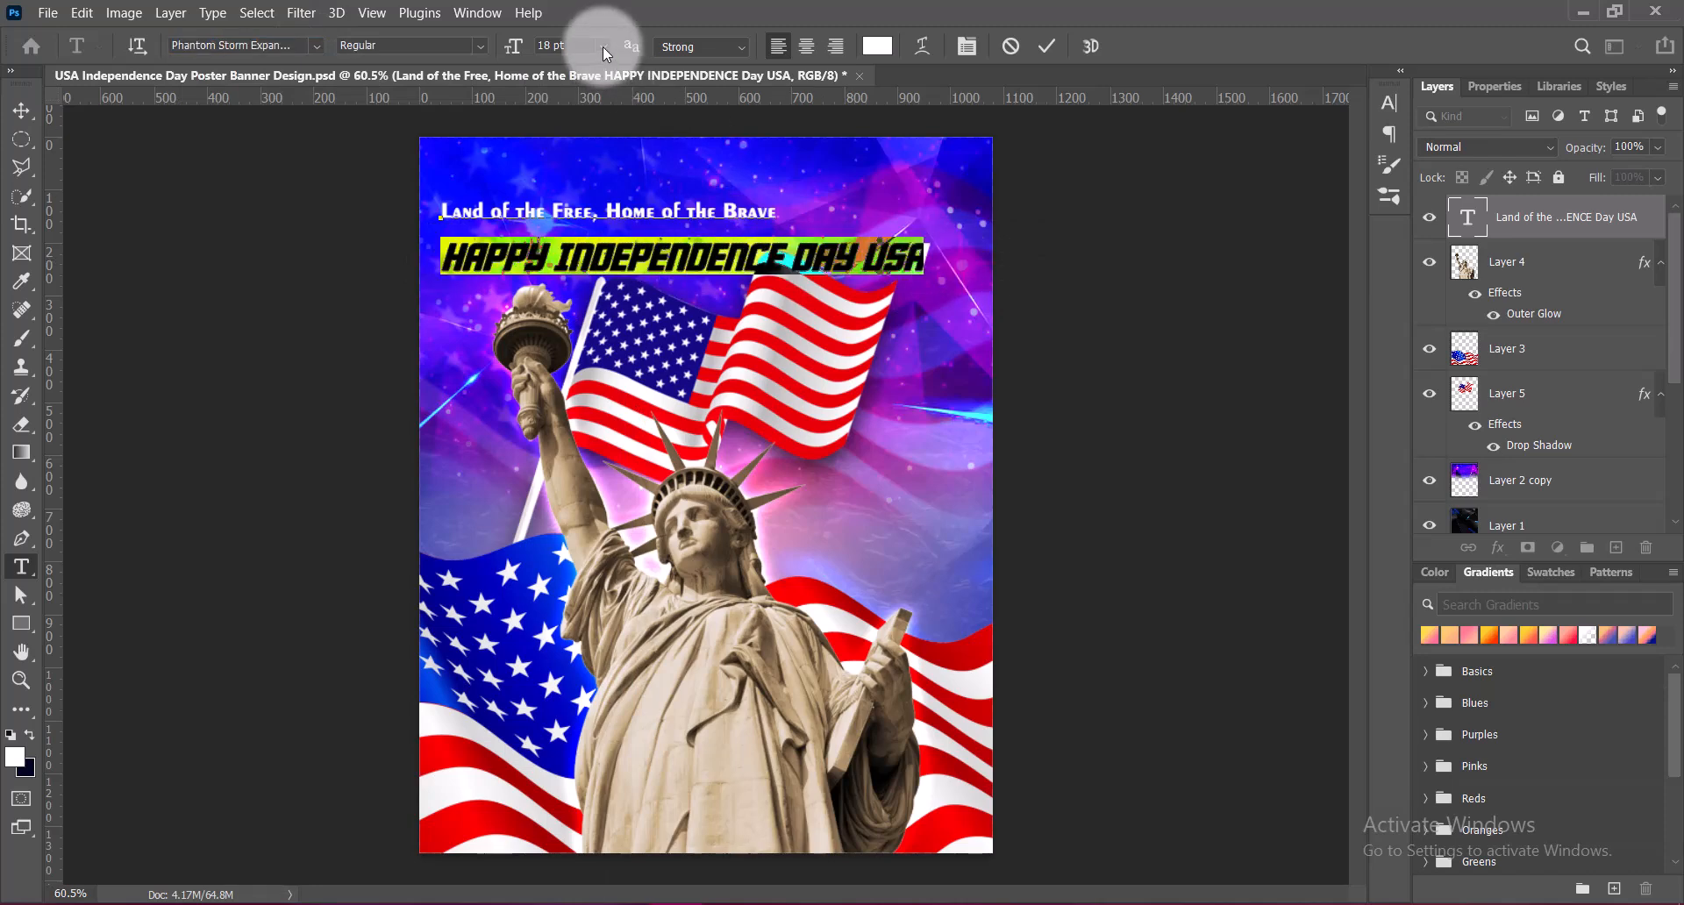
left_click(910, 267)
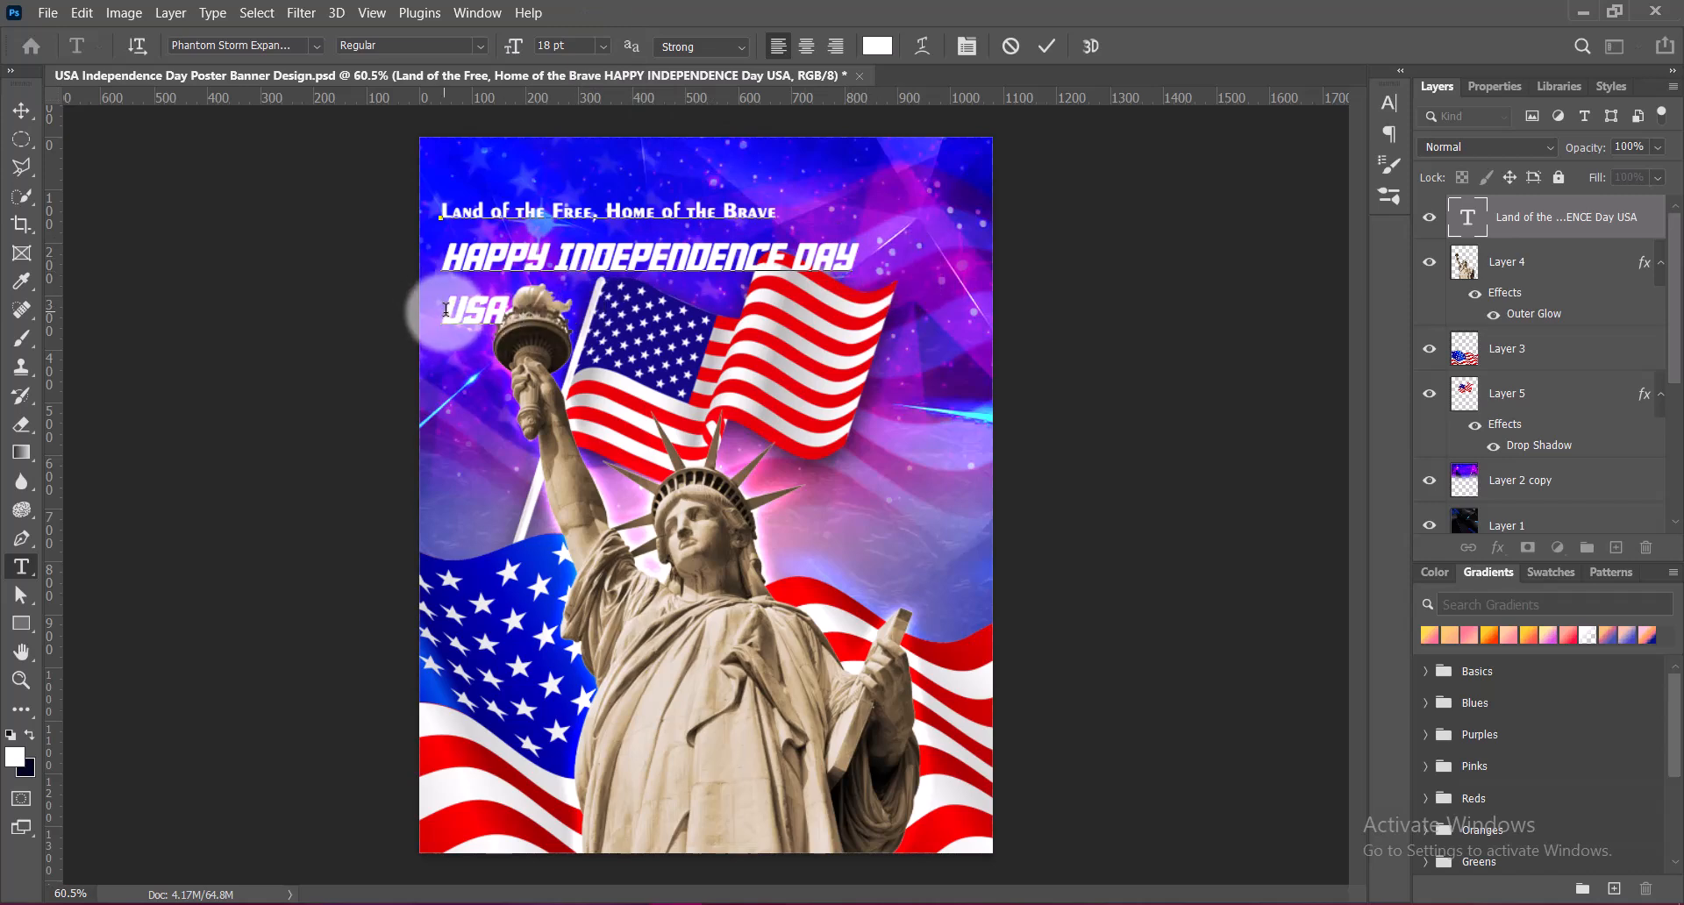
left_click_drag(428, 311, 524, 311)
left_click(317, 46)
key("Up")
key("Up")
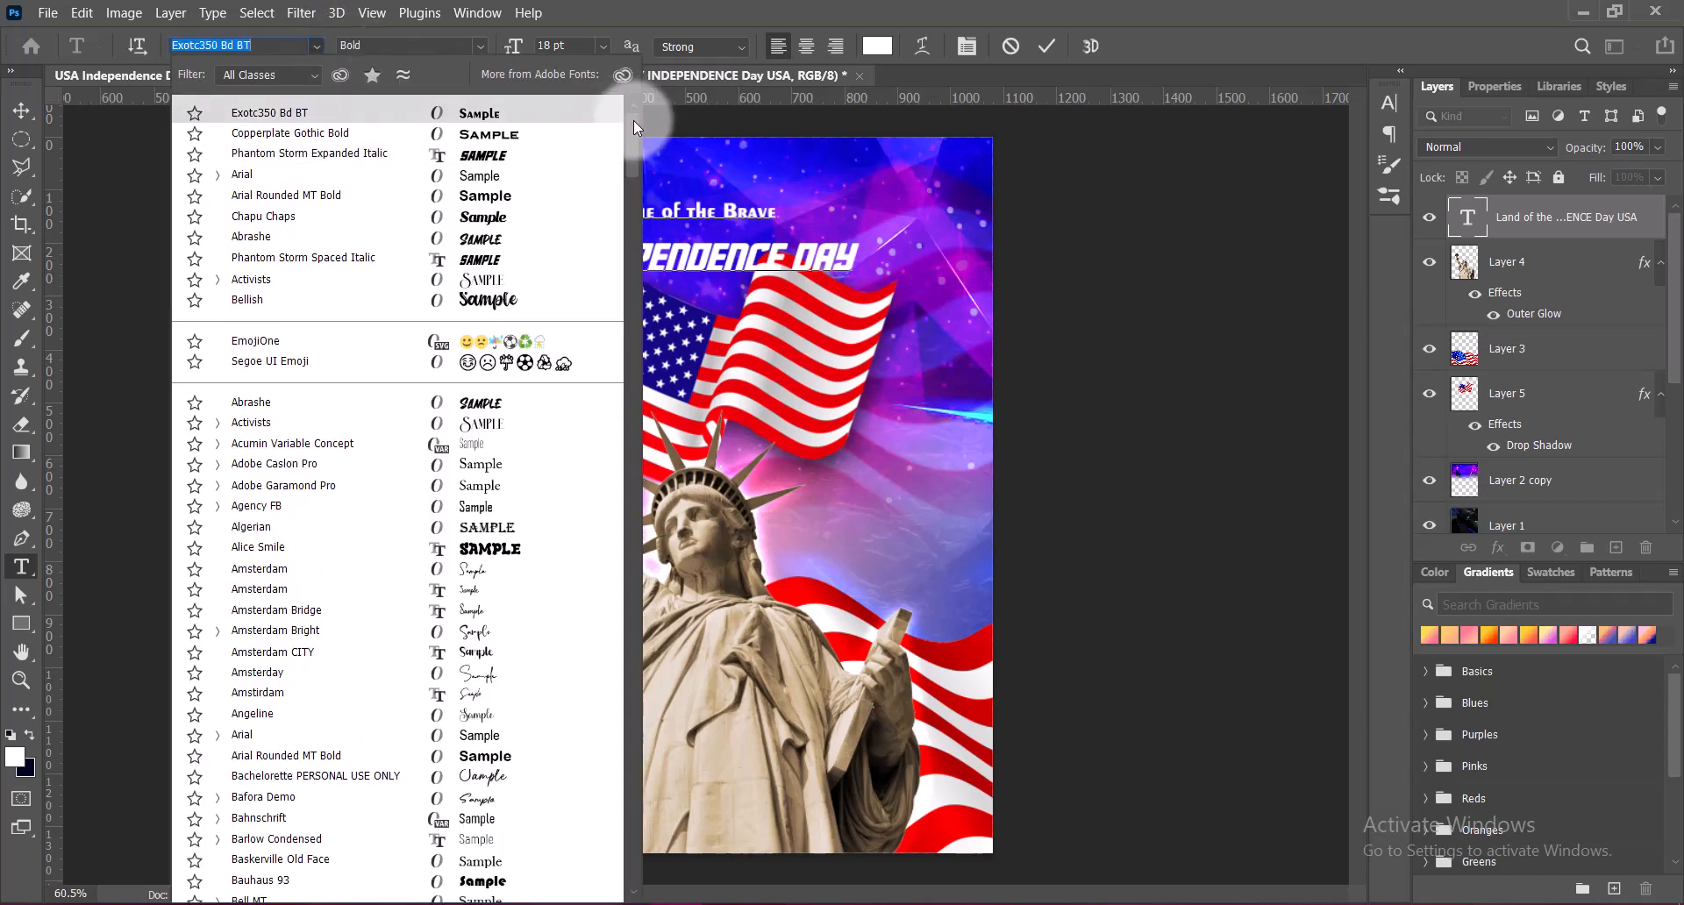
left_click_drag(633, 143, 633, 605)
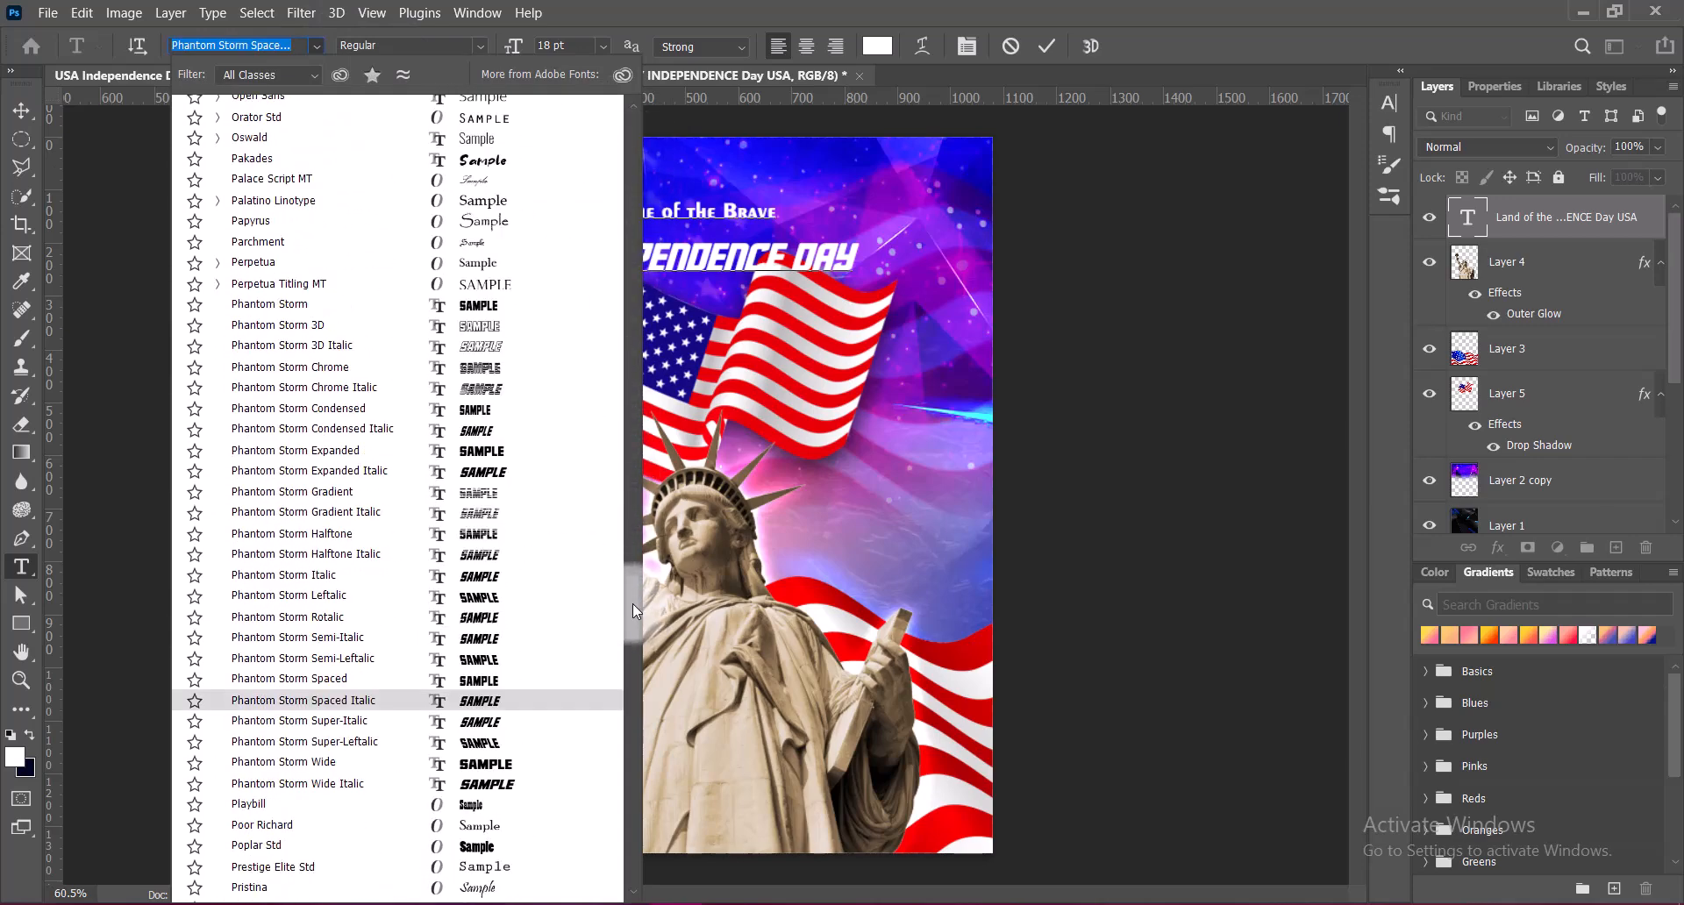
left_click(298, 554)
Enlarge USA to 72 pt and set its leading to 60 pt
left_click(603, 46)
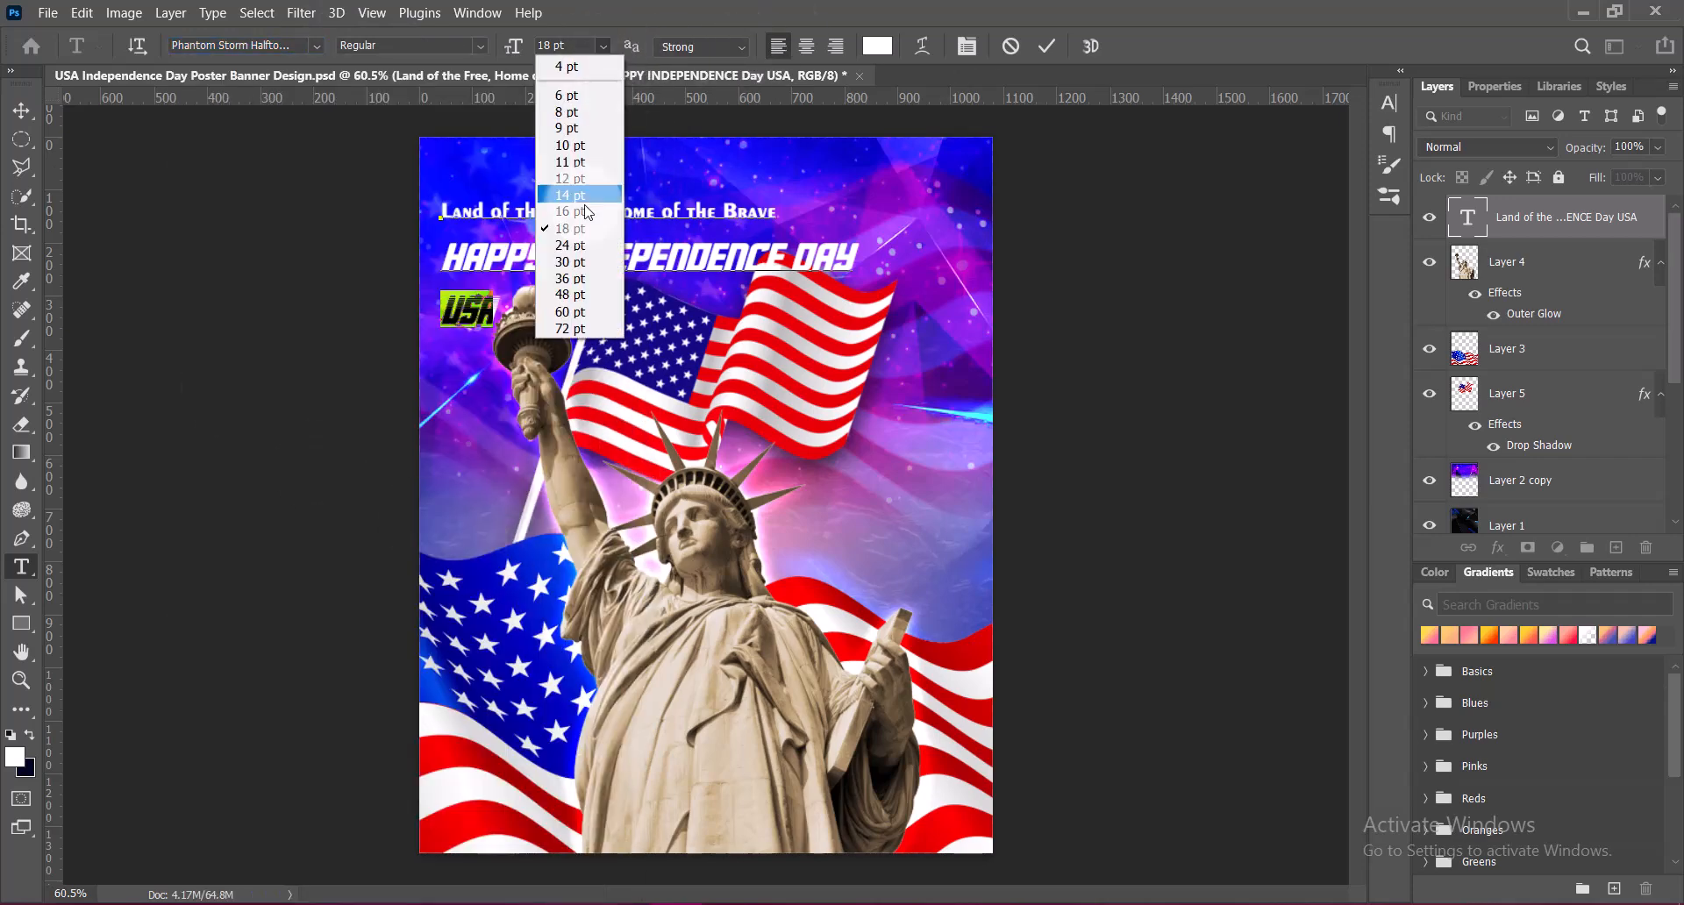
left_click(570, 295)
left_click(603, 45)
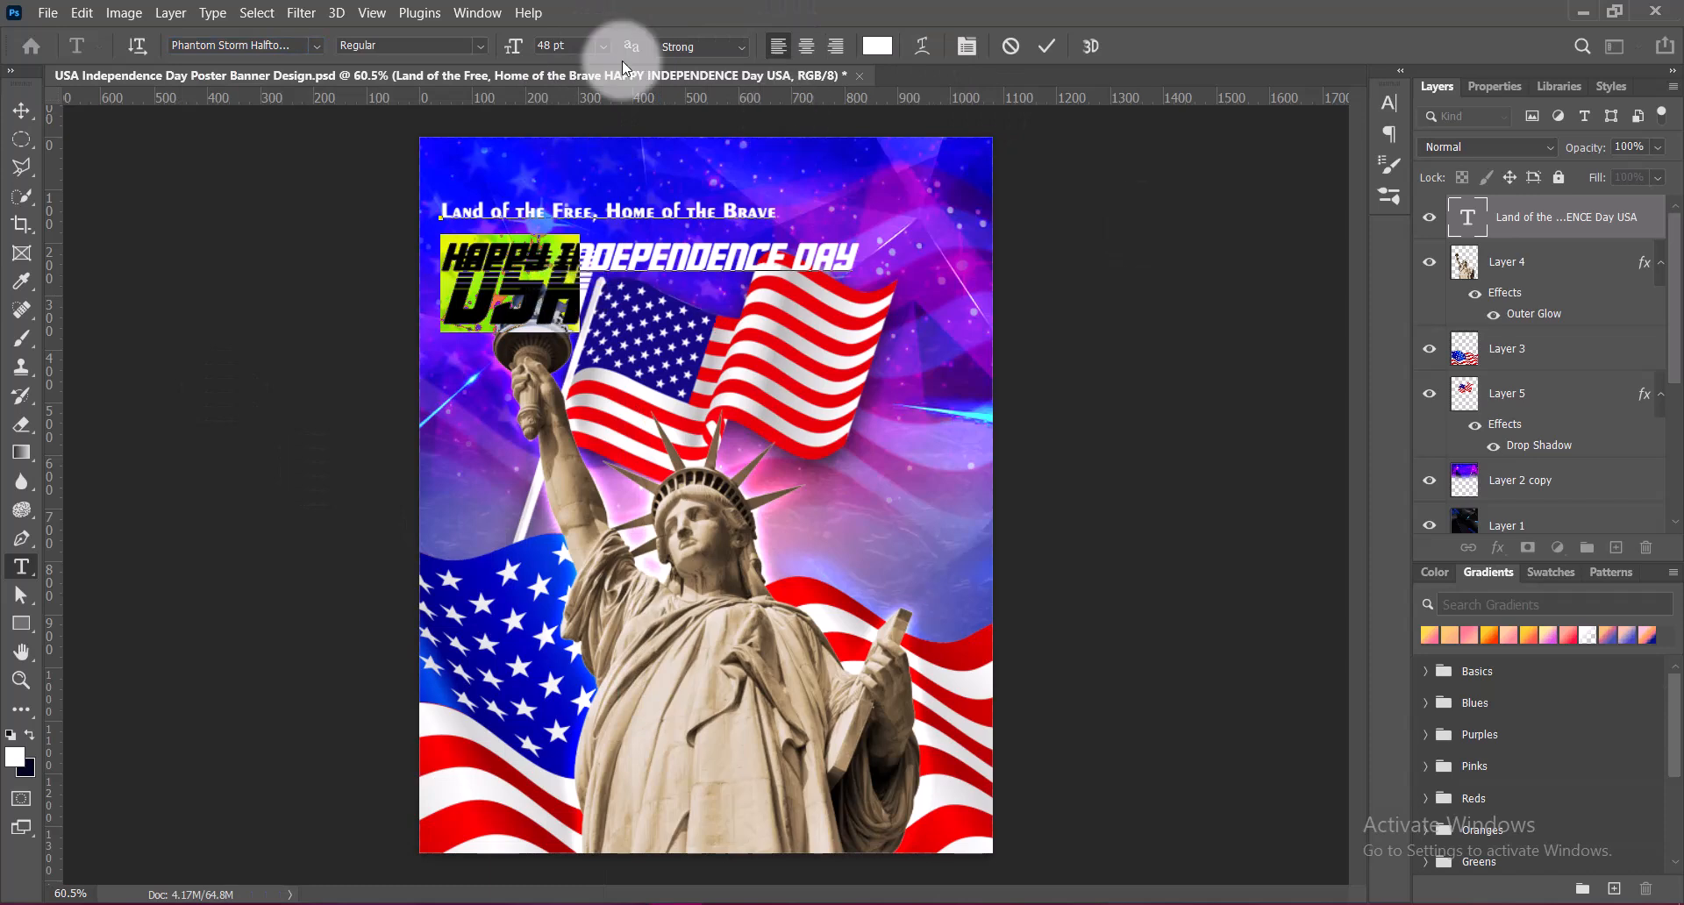
left_click(571, 328)
left_click(1389, 103)
left_click(1354, 147)
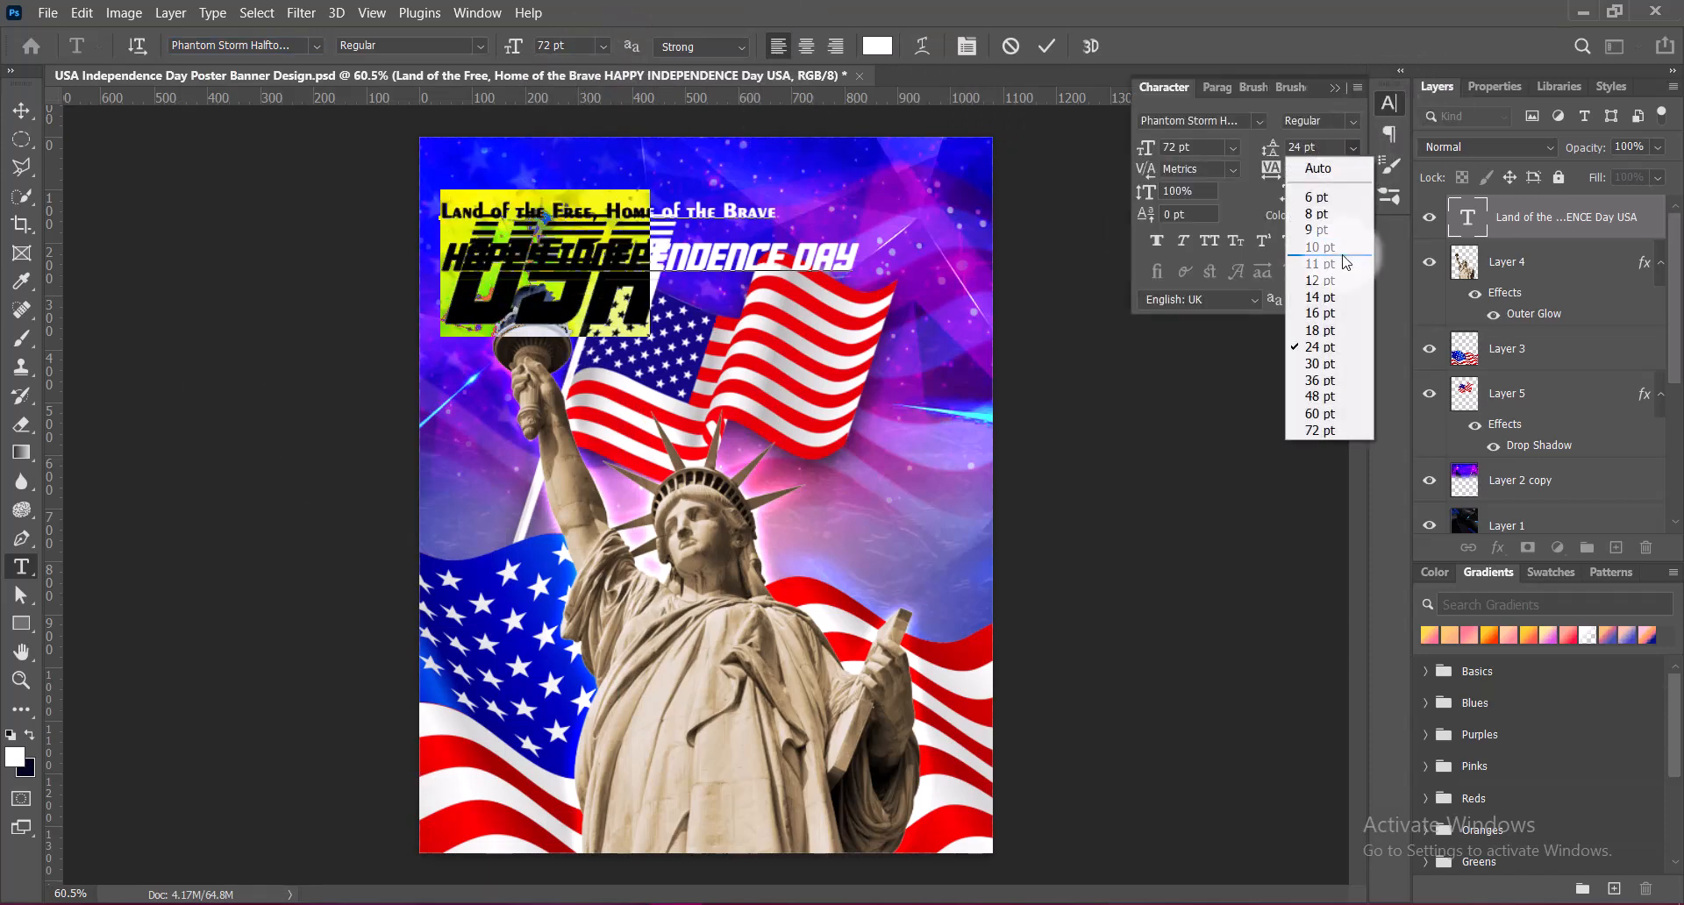
left_click(1325, 398)
left_click(1354, 147)
left_click(1318, 413)
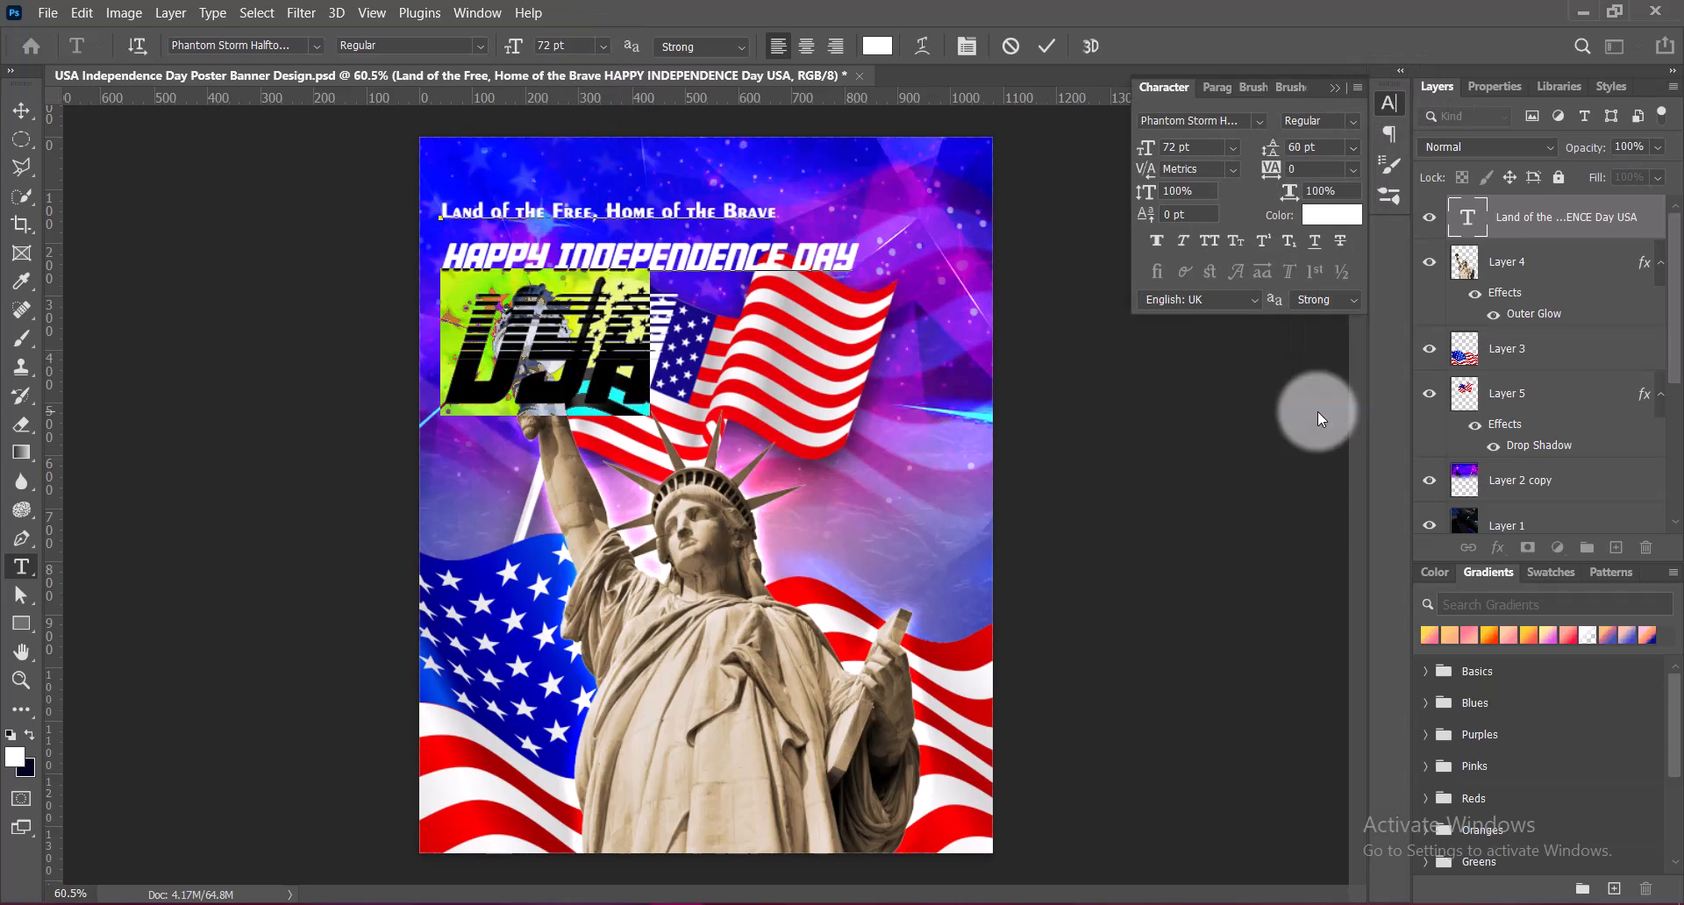
Widen the tracking of USA, add spaces between its letters, and commit the text
left_click(1353, 169)
left_click(1316, 431)
left_click(1334, 88)
left_click(463, 342)
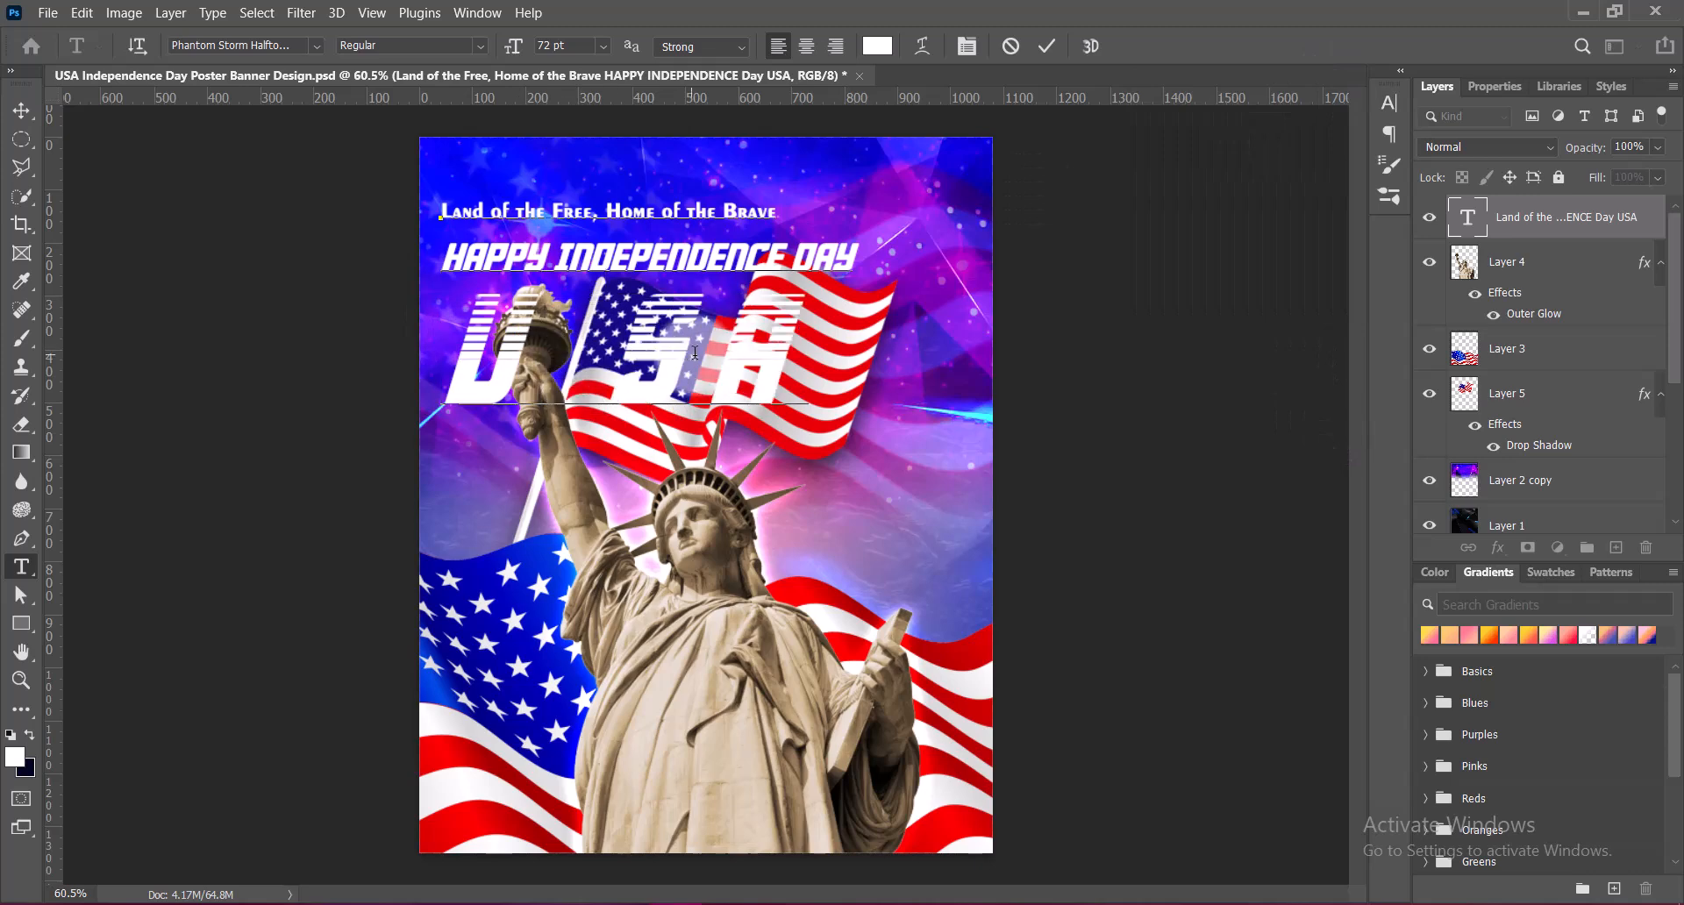
left_click(724, 355)
left_click(1046, 51)
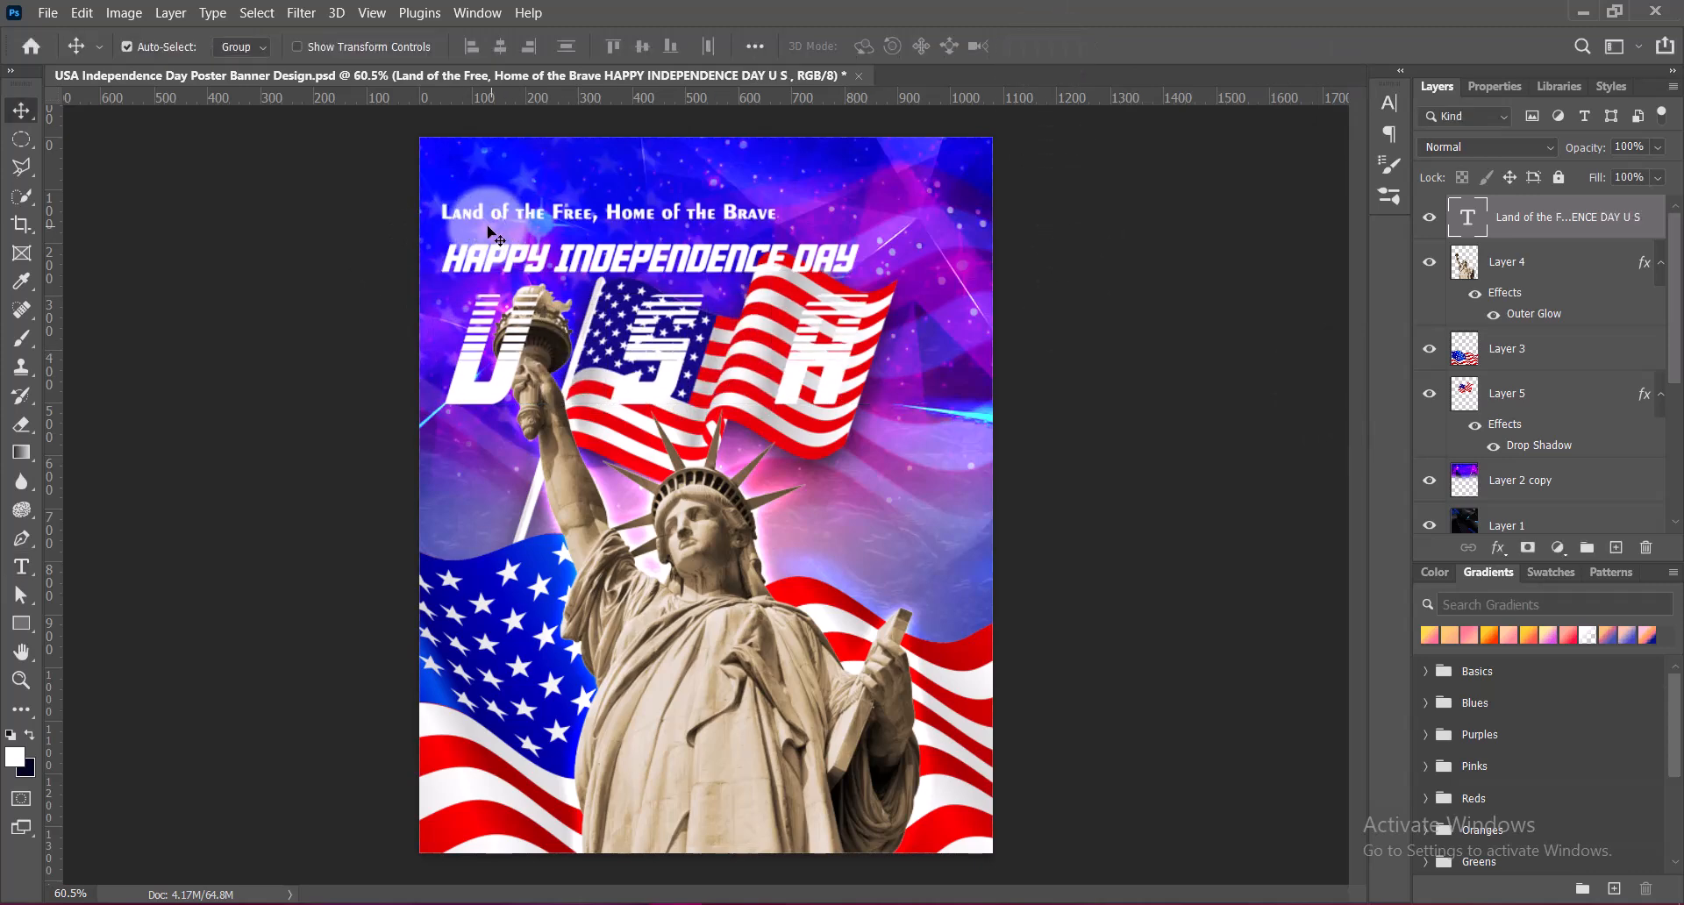
Move the text block up and to the right, and set the HAPPY INDEPENDENCE DAY line's leading to 16 pt
left_click_drag(488, 241, 637, 219)
double_click(637, 219)
left_click_drag(485, 214, 936, 230)
left_click(1390, 102)
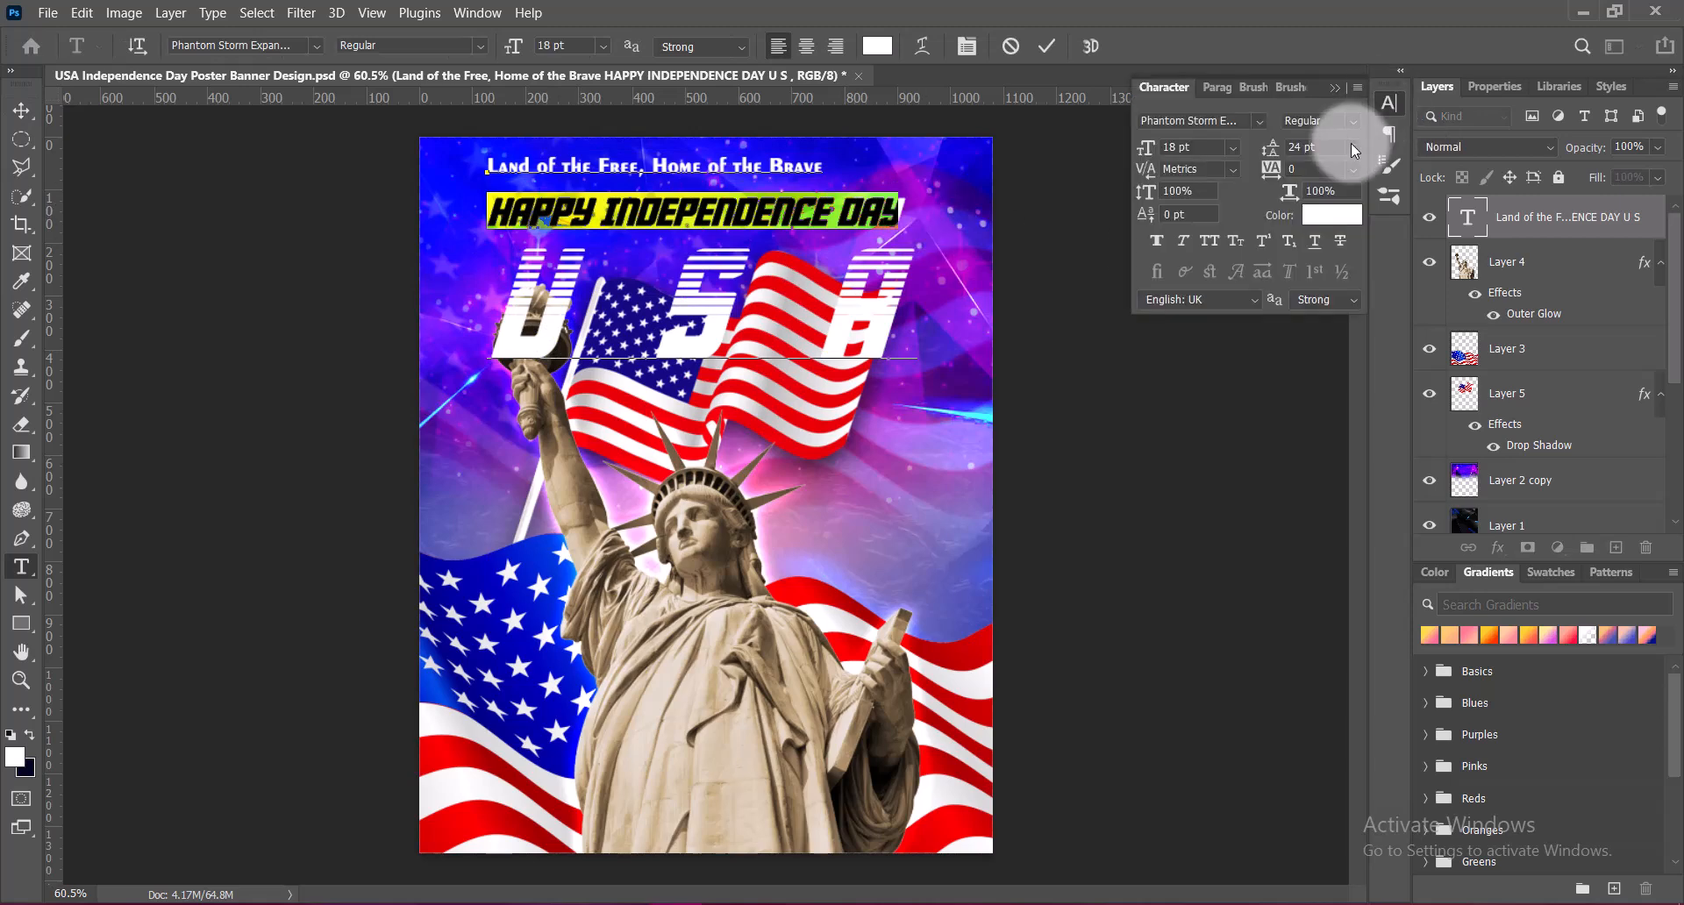
left_click(1354, 147)
left_click(1325, 313)
left_click(1334, 88)
left_click(1046, 45)
key("v")
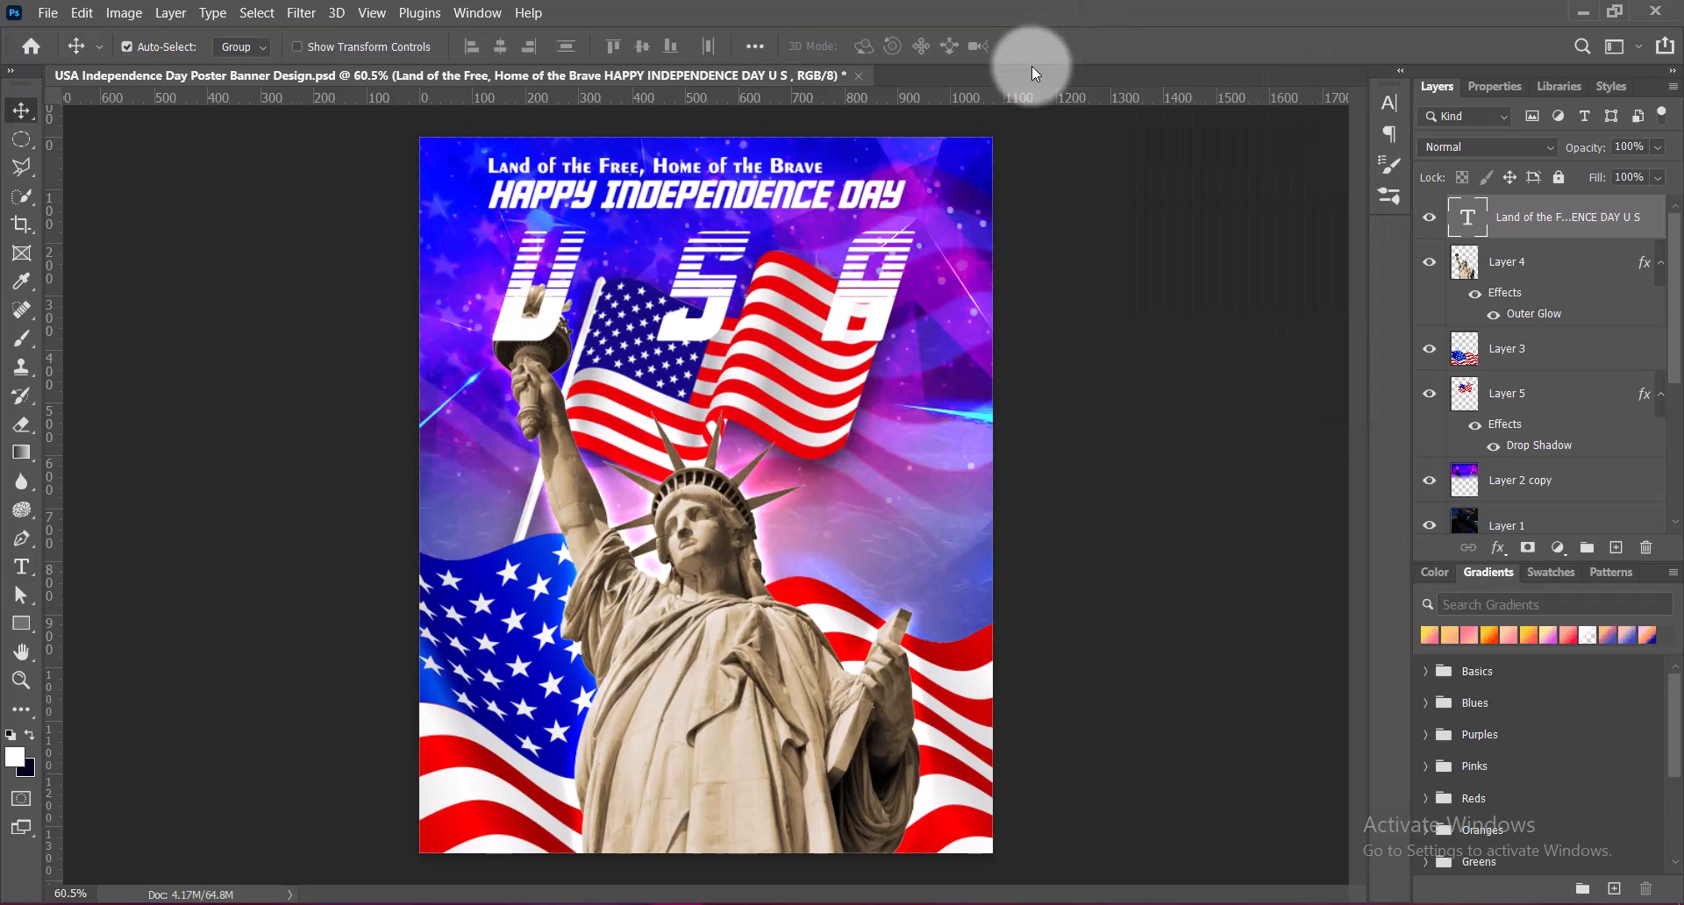
Move the headline text layer below the Statue of Liberty layer and reduce USA to 60 pt
left_click_drag(1524, 221, 1502, 318)
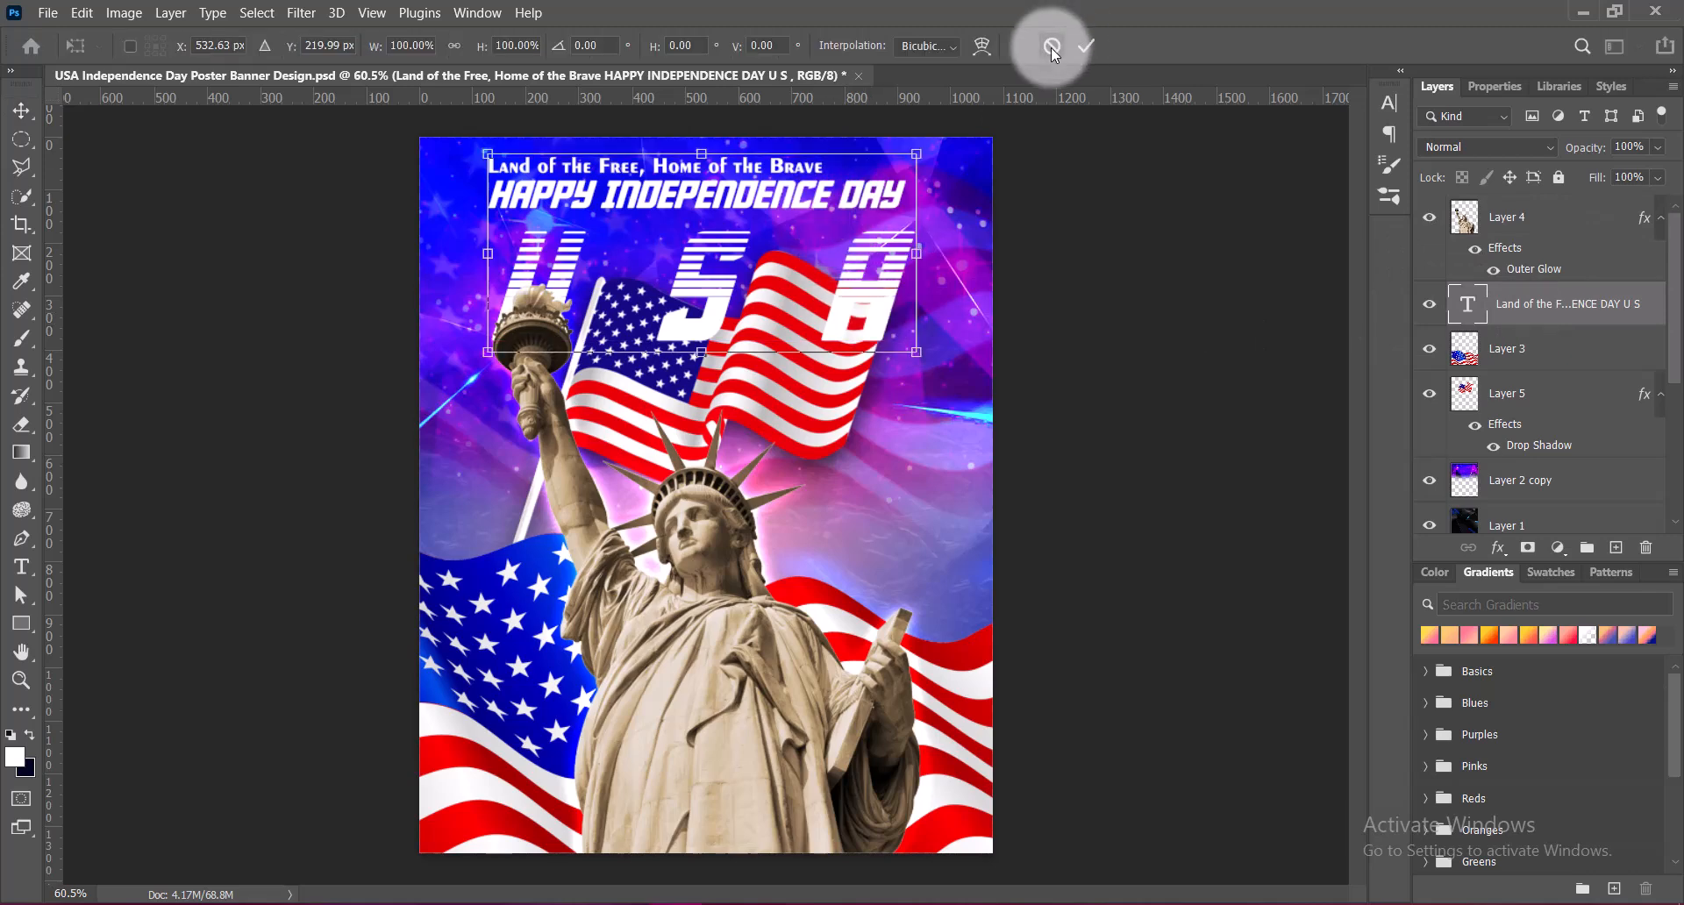
double_click(881, 329)
left_click_drag(530, 284, 876, 295)
left_click(604, 47)
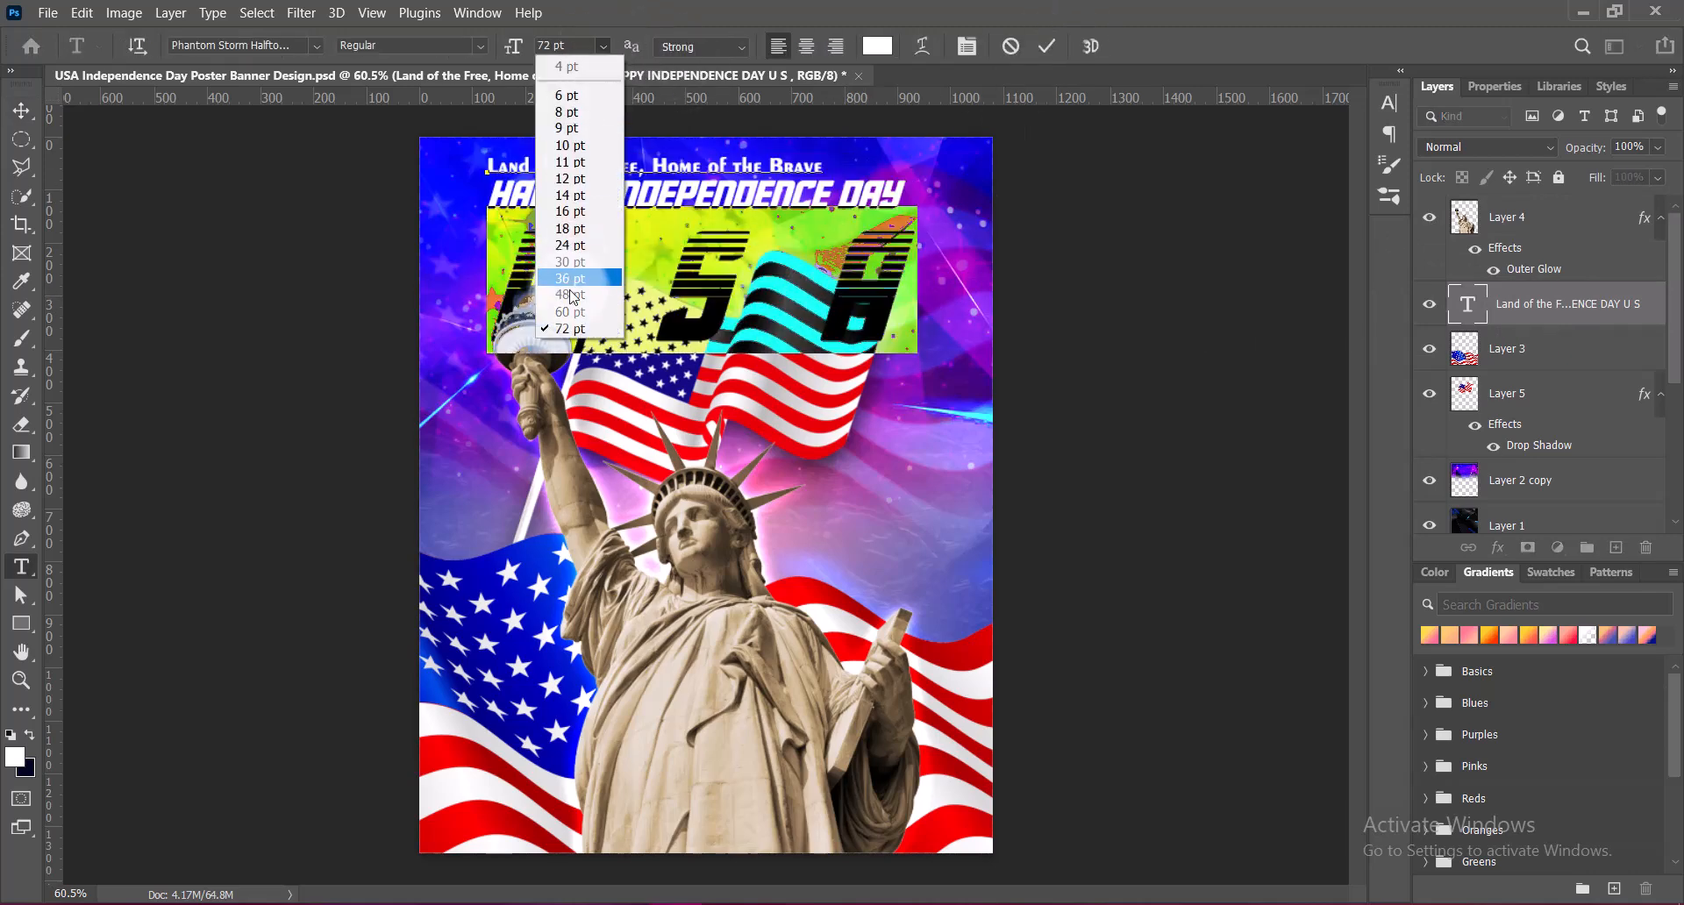
left_click(572, 316)
left_click(1047, 45)
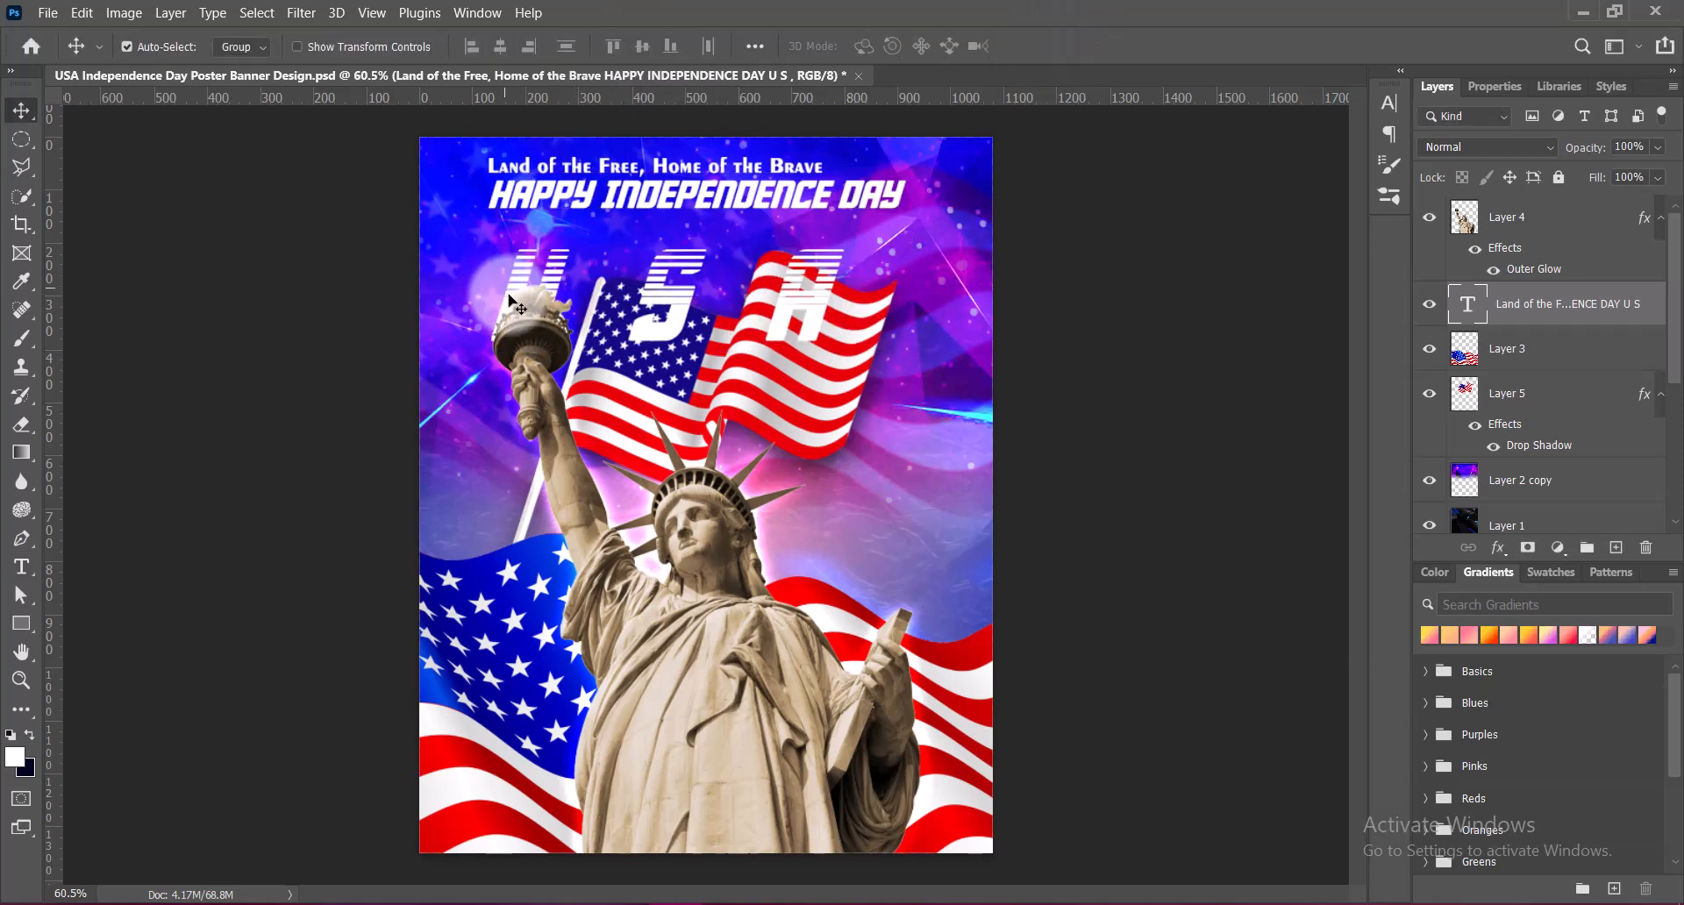
Indent the USA line with leading spaces, set its leading to 48 pt, and commit the text
double_click(682, 327)
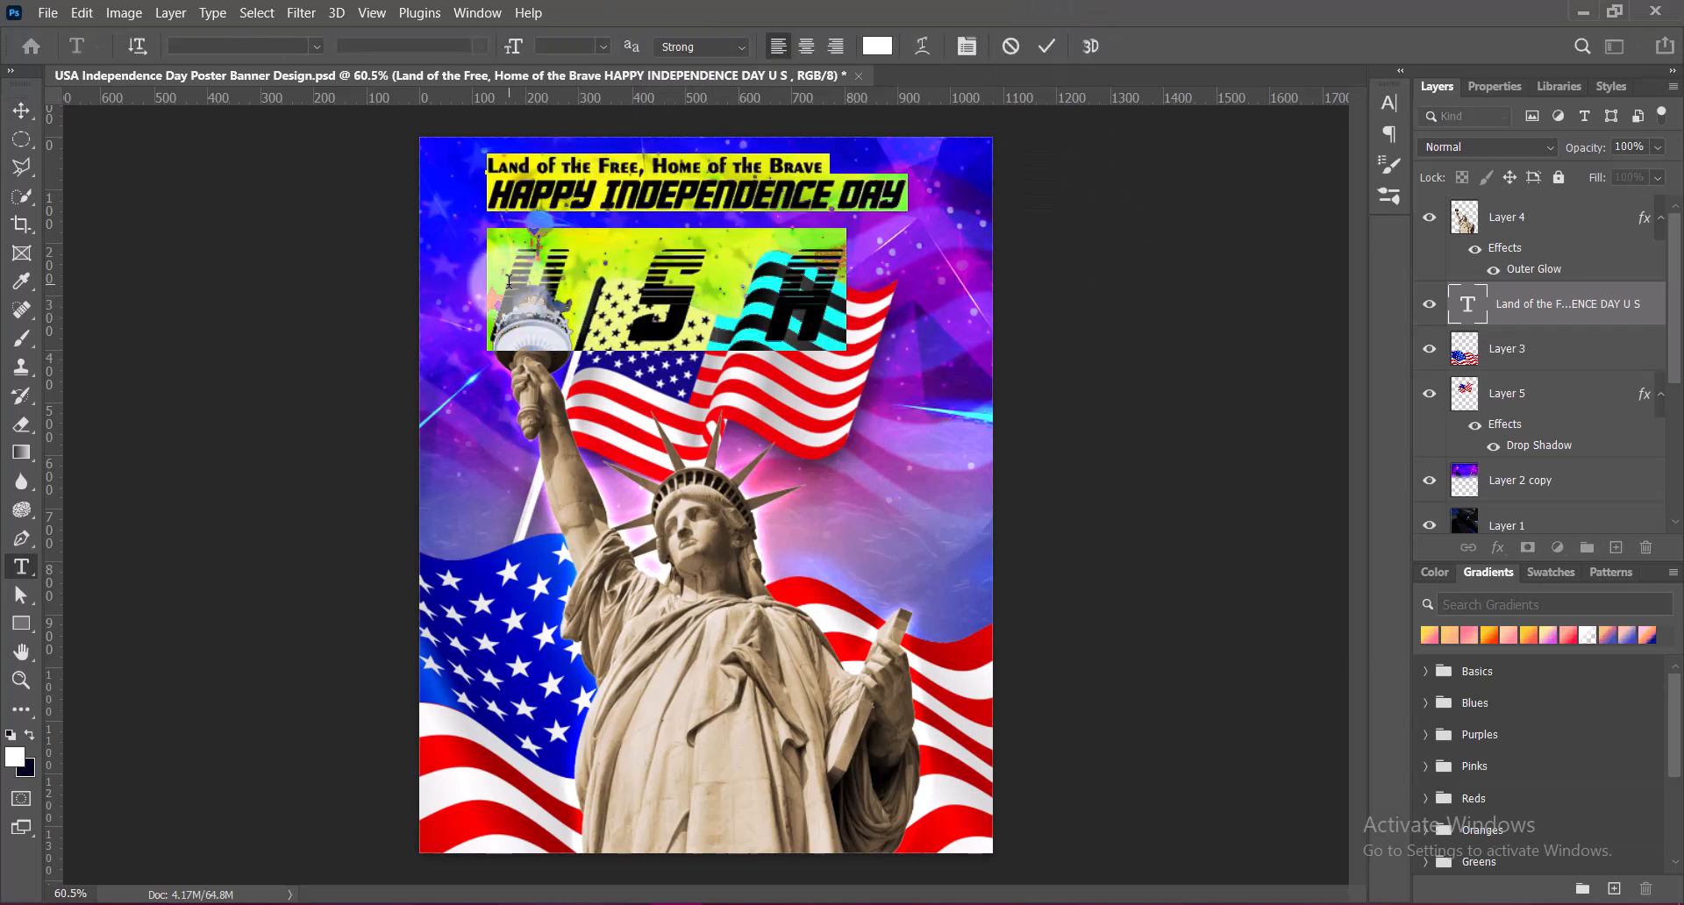
left_click(497, 282)
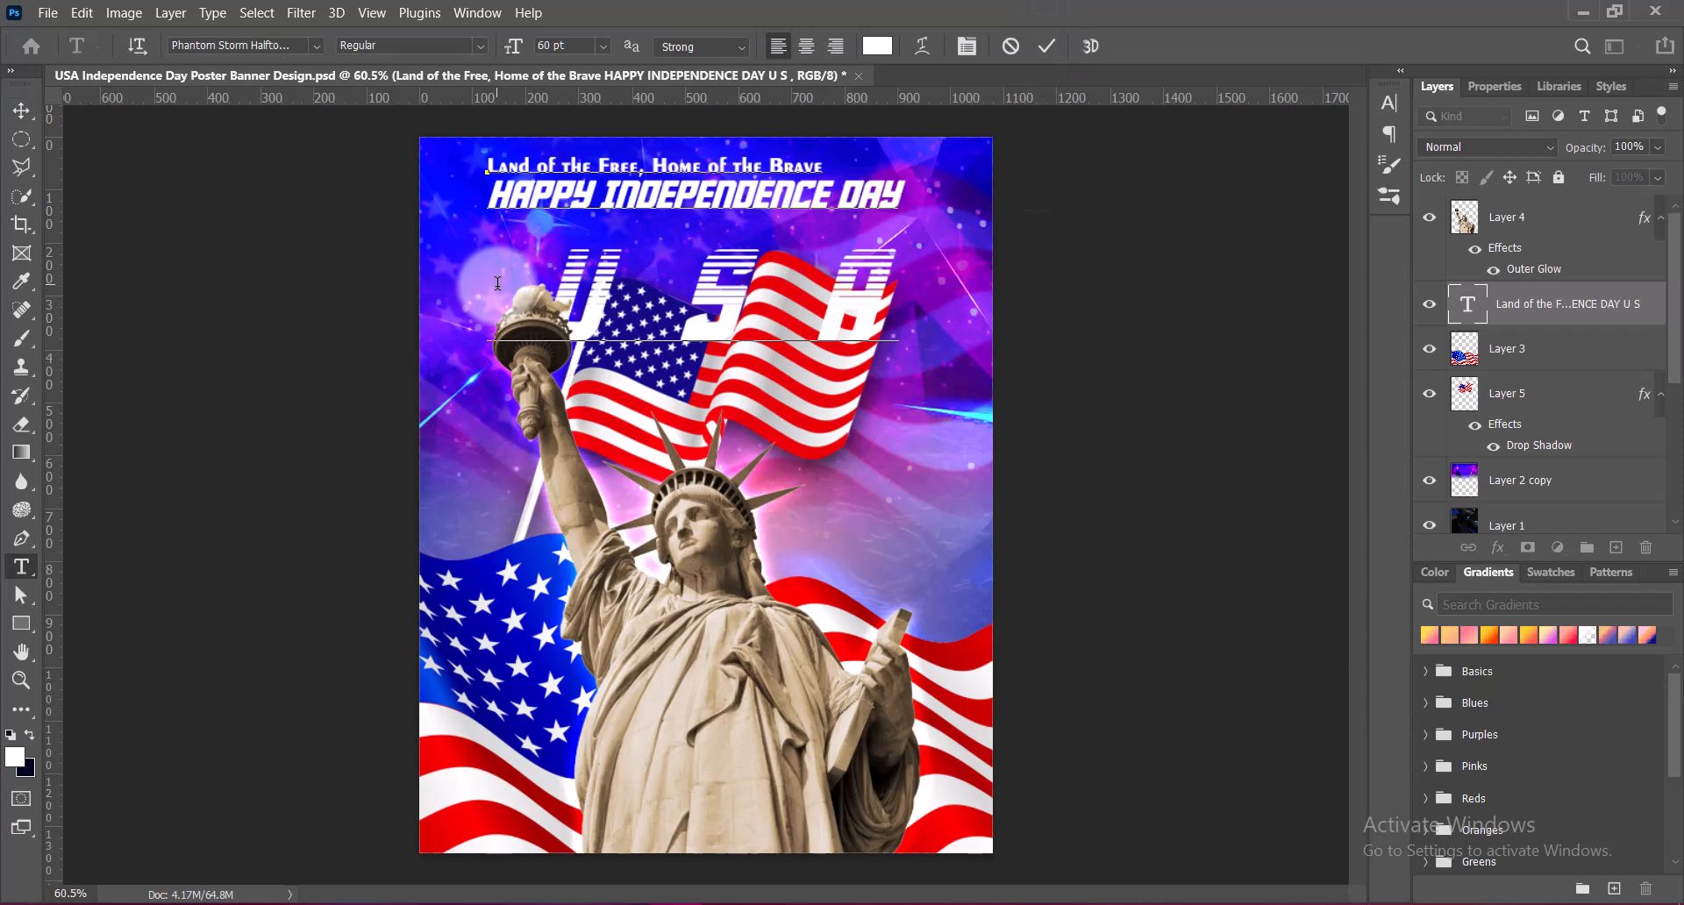
left_click(979, 302, "shift")
left_click(1390, 102)
left_click(1355, 149)
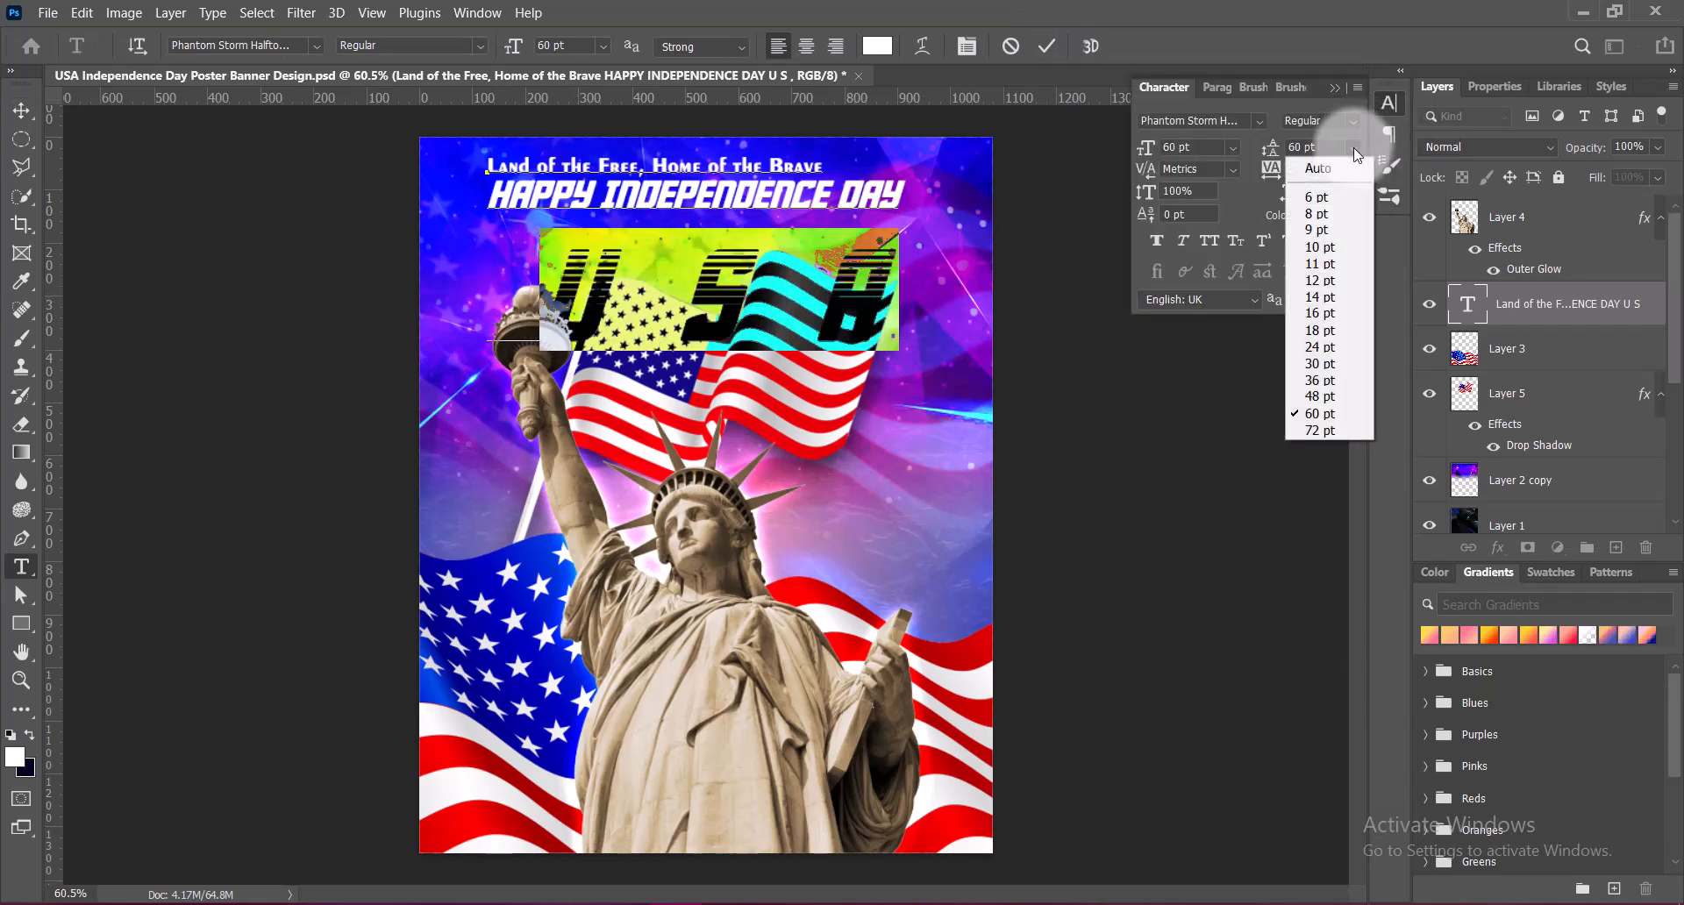
left_click(1319, 396)
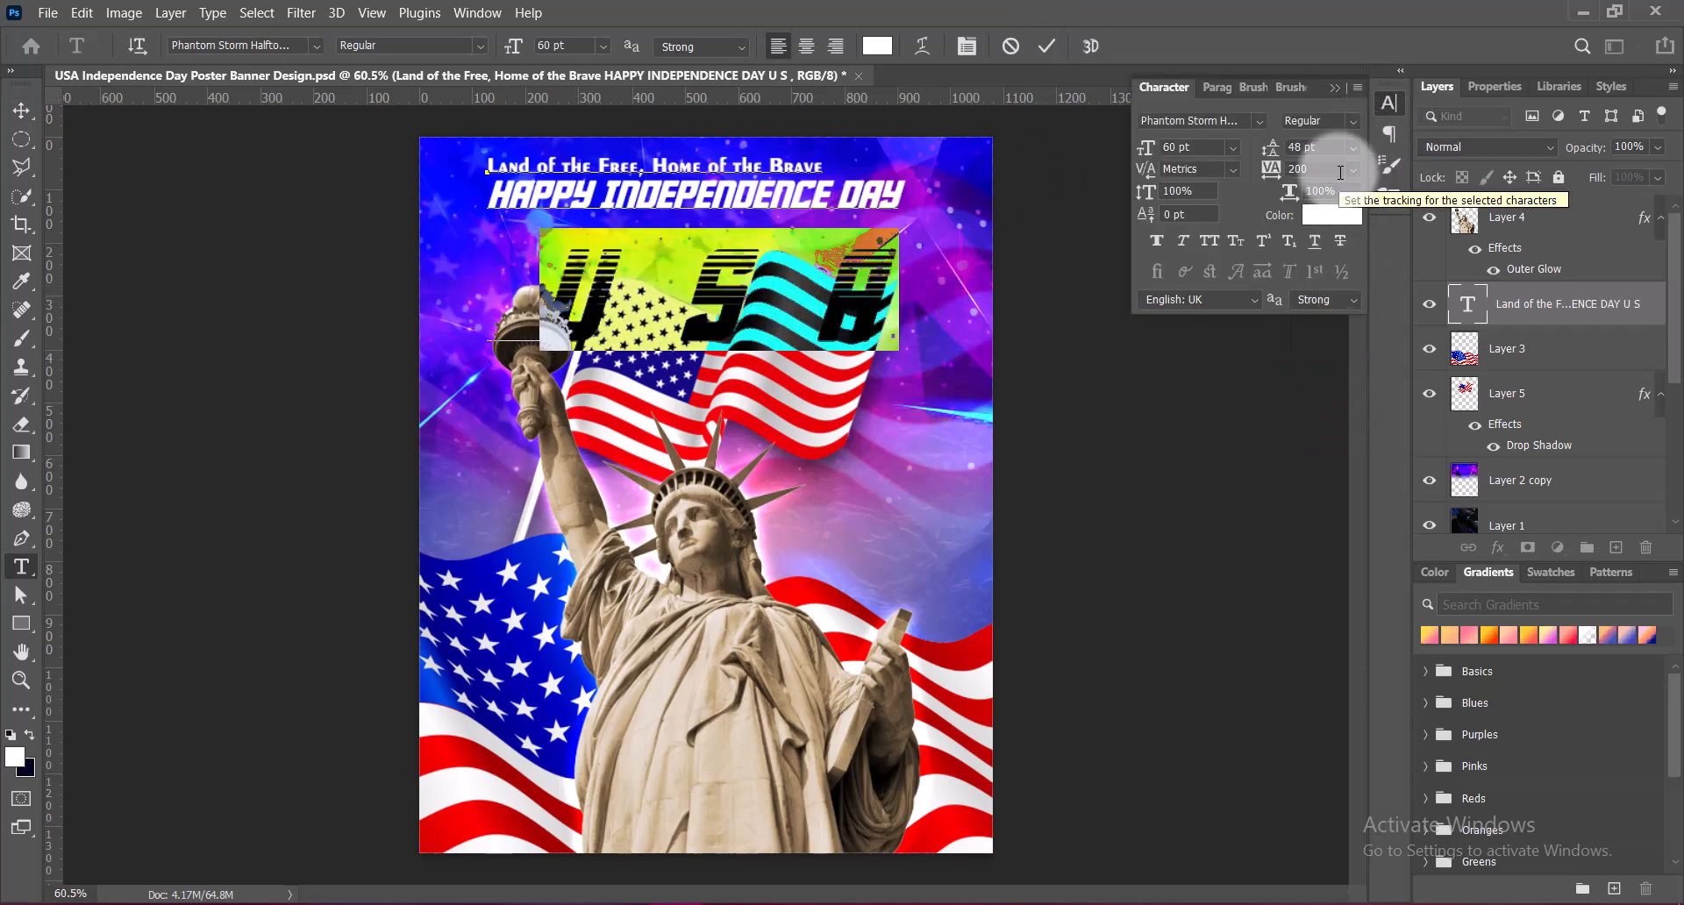
left_click(553, 298)
key("BackSpace")
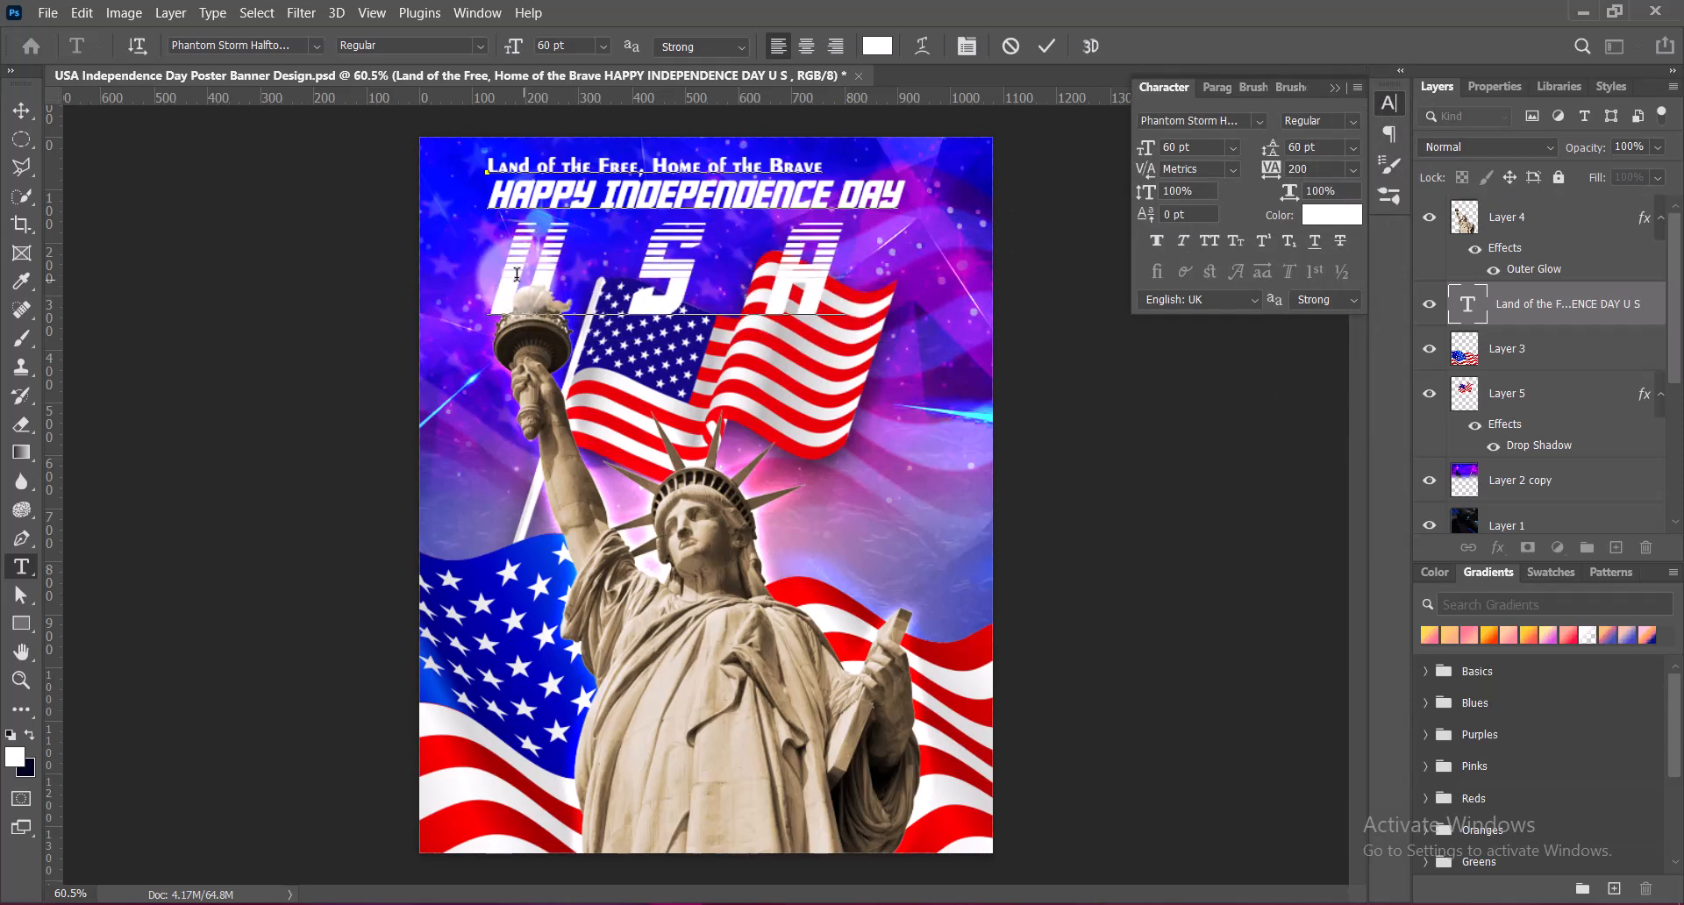
left_click(1334, 88)
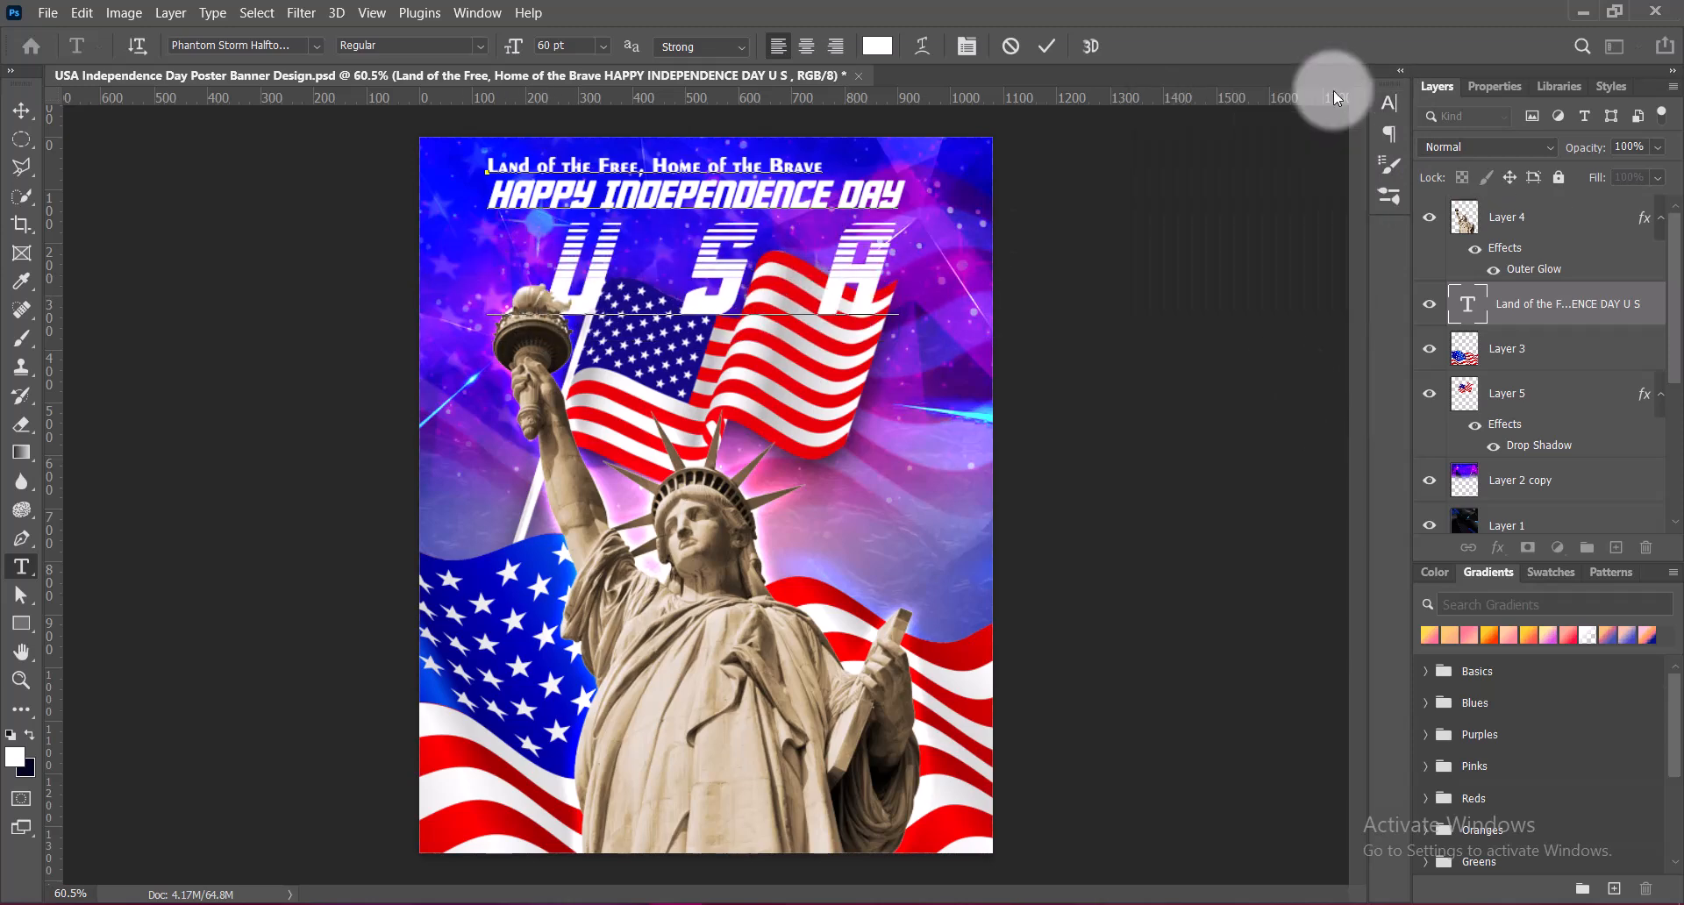
left_click(1047, 46)
key("v")
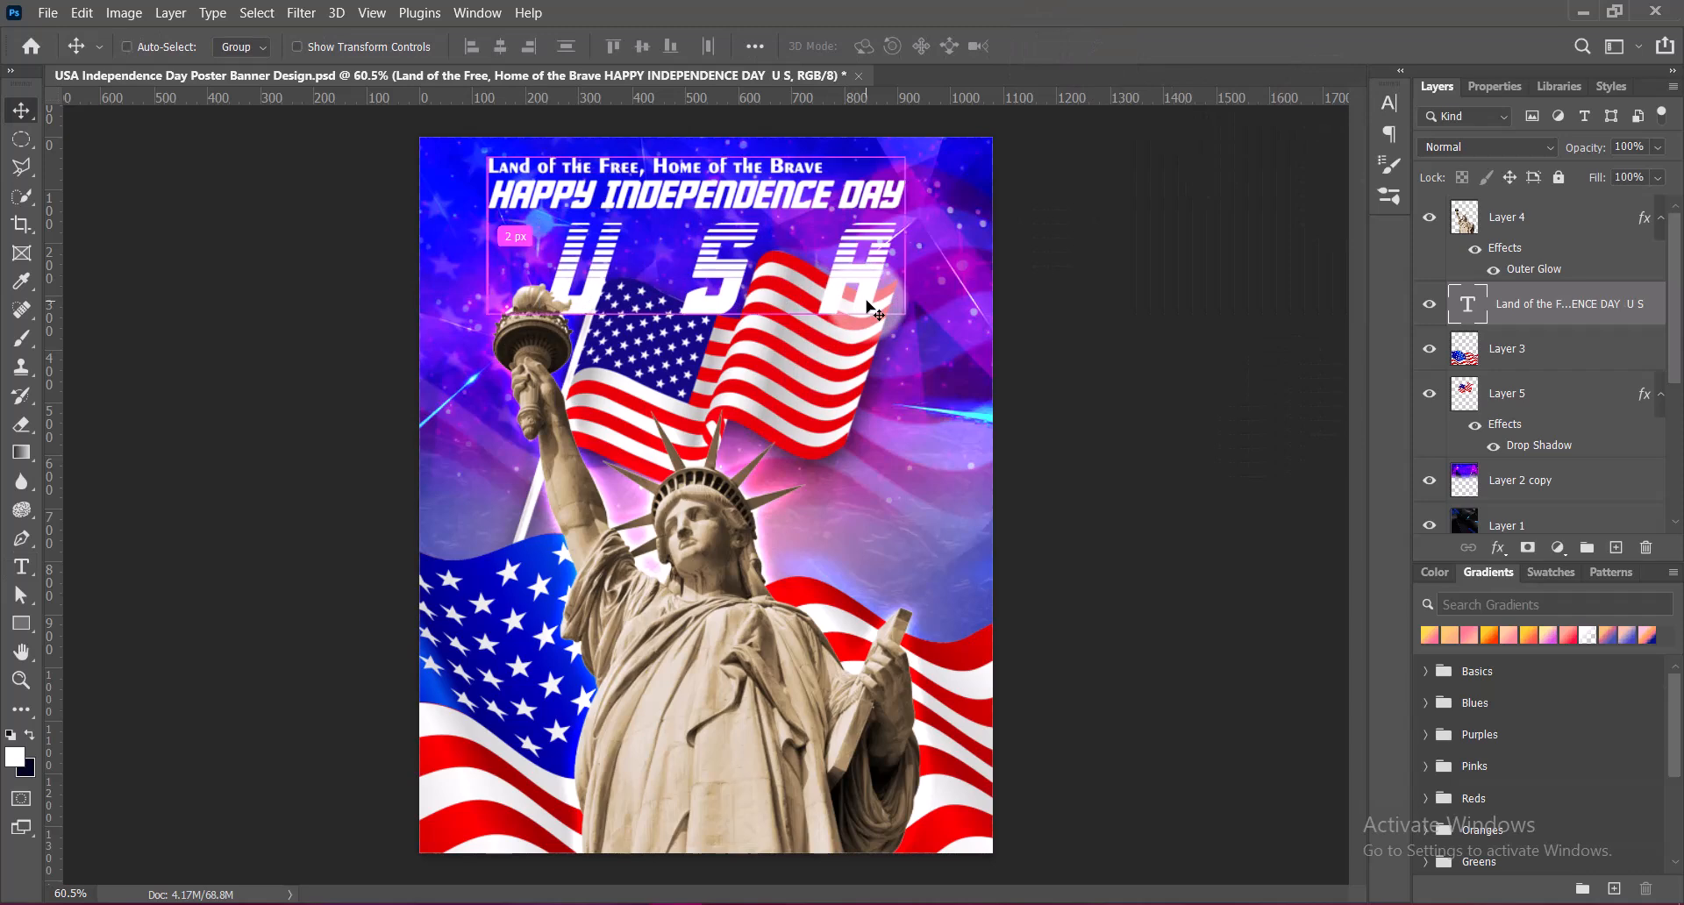
Scale the whole text block to about 122%, centre it horizontally on the poster, and save the file
key("ctrl+t")
left_click_drag(697, 326, 751, 335)
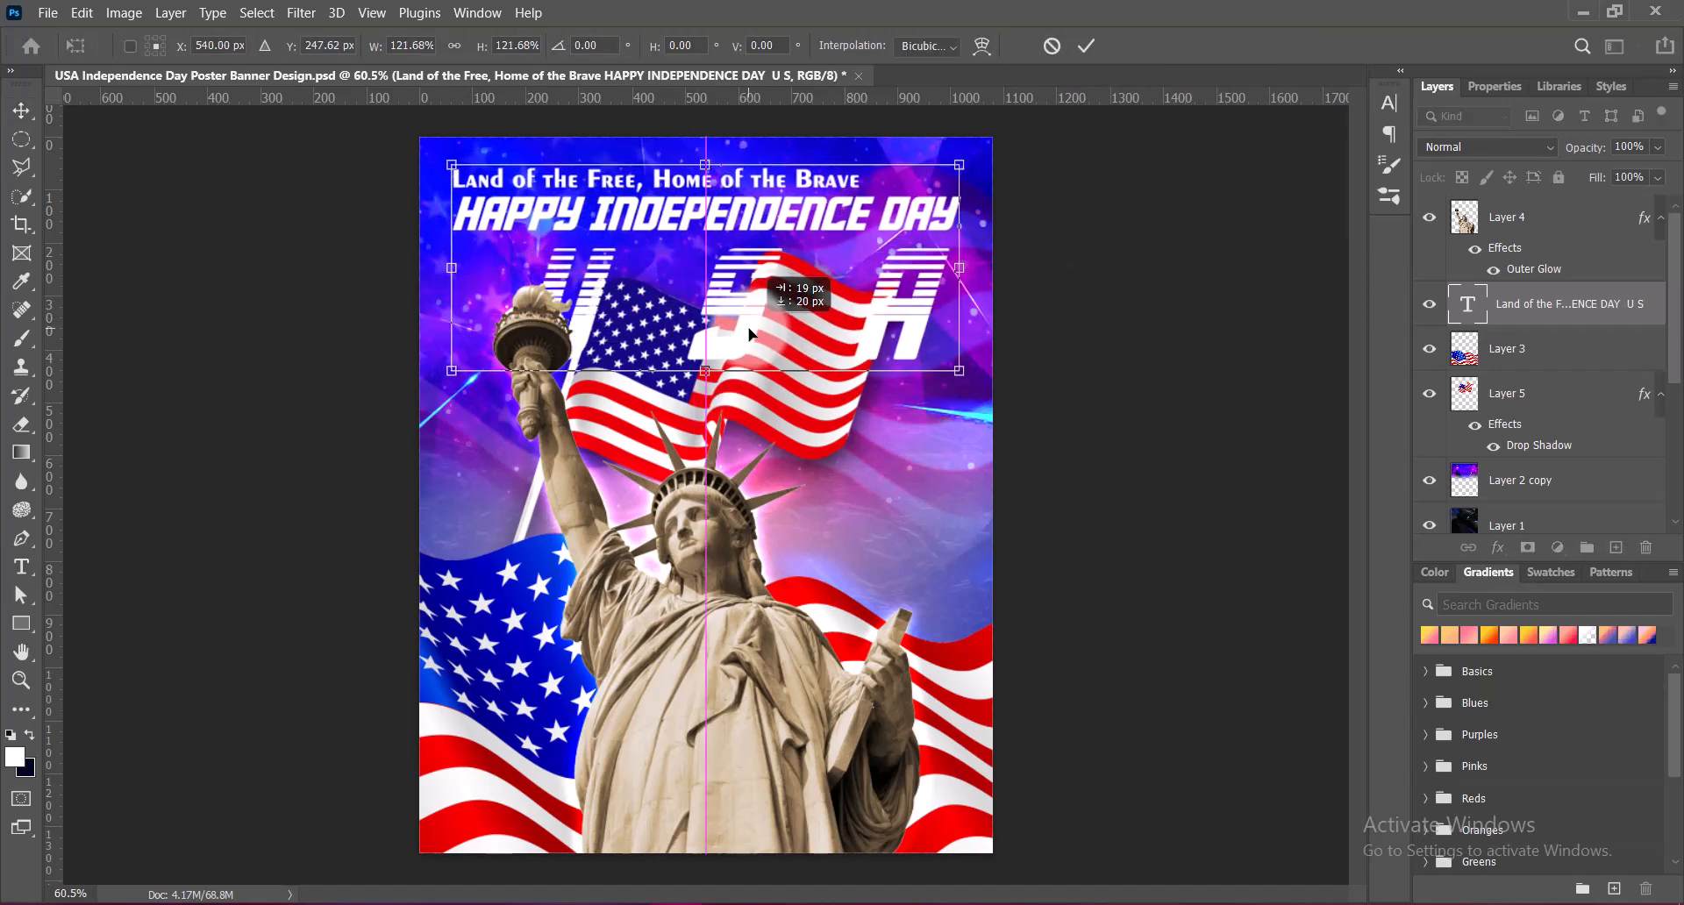
key("Return")
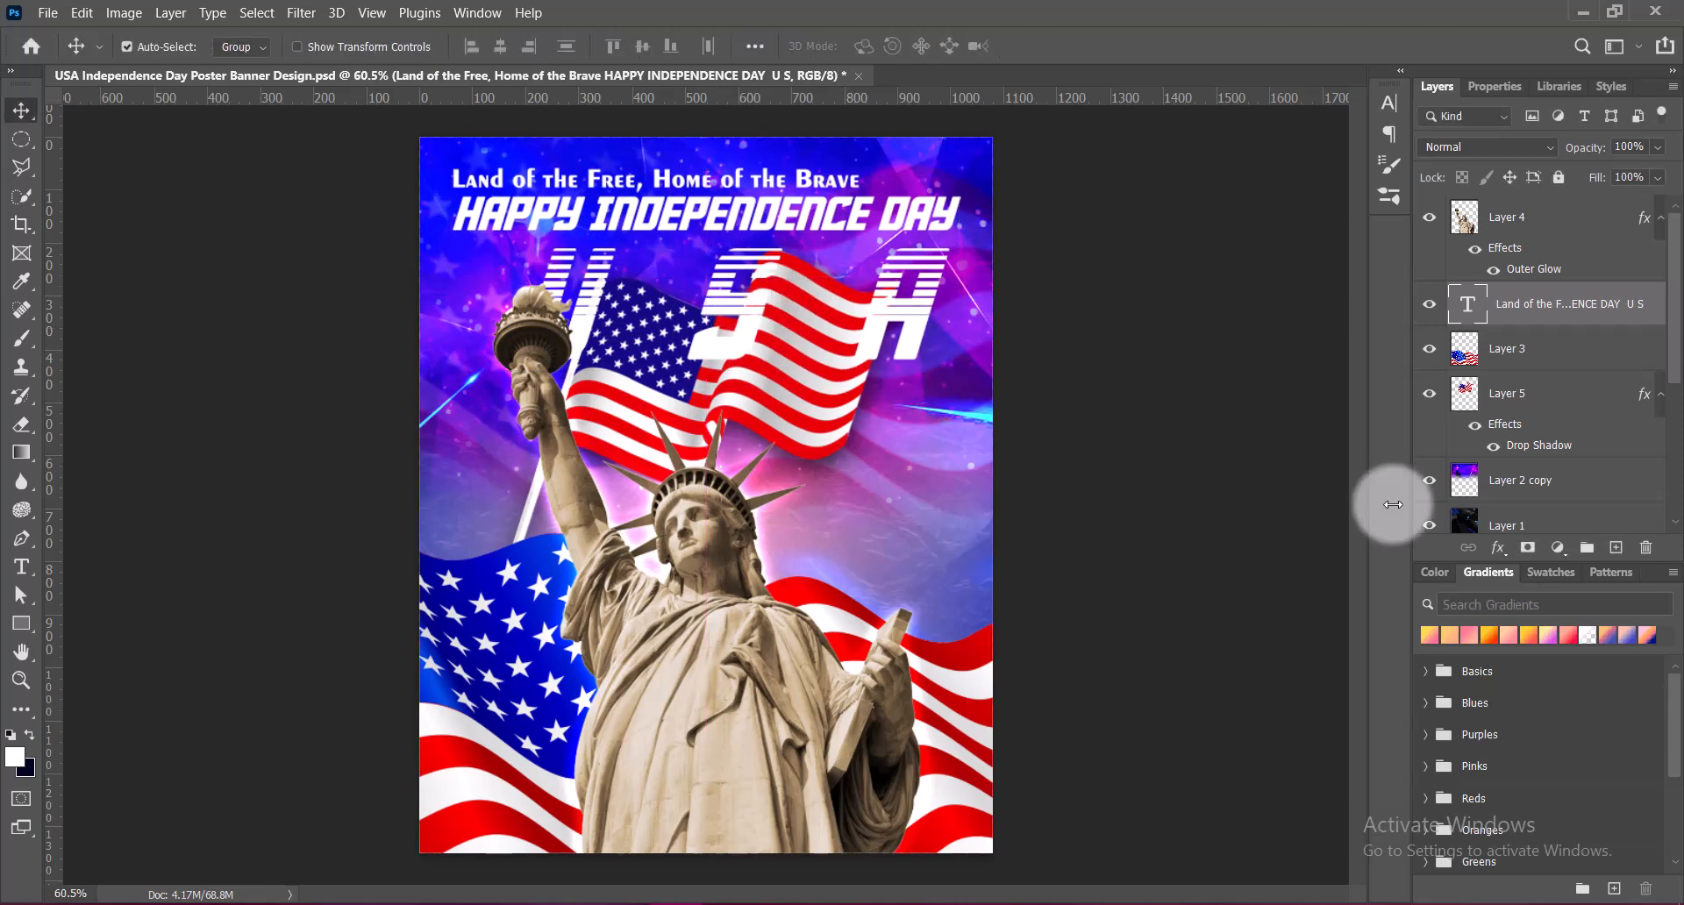
key("ctrl+s")
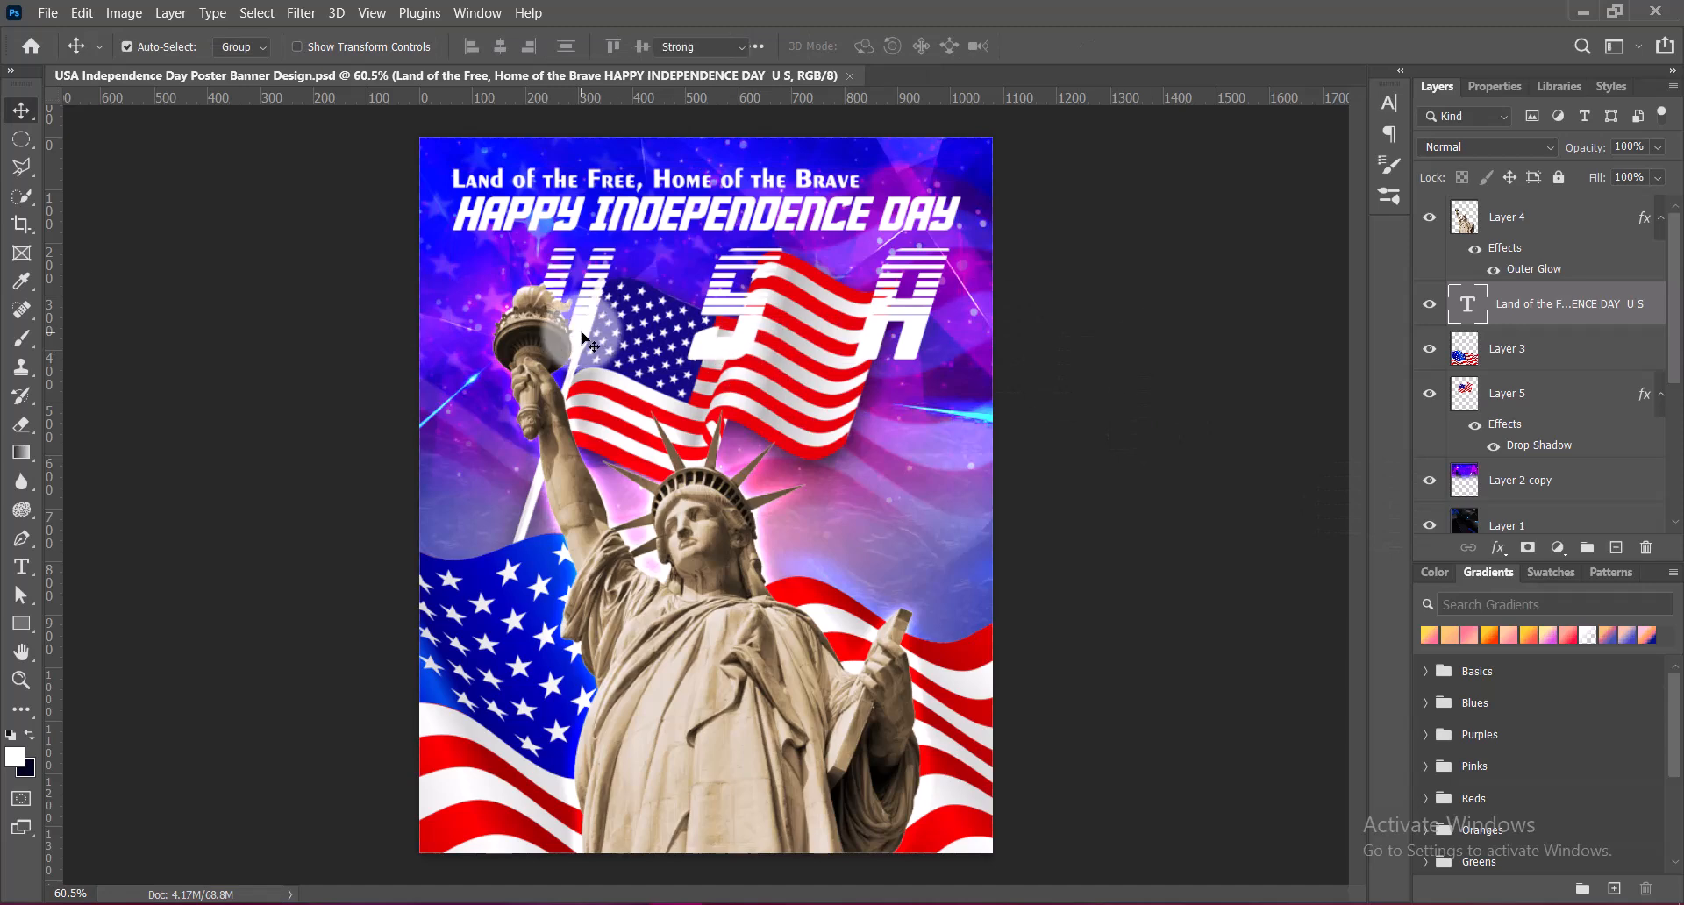
double_click(561, 329)
left_click(873, 46)
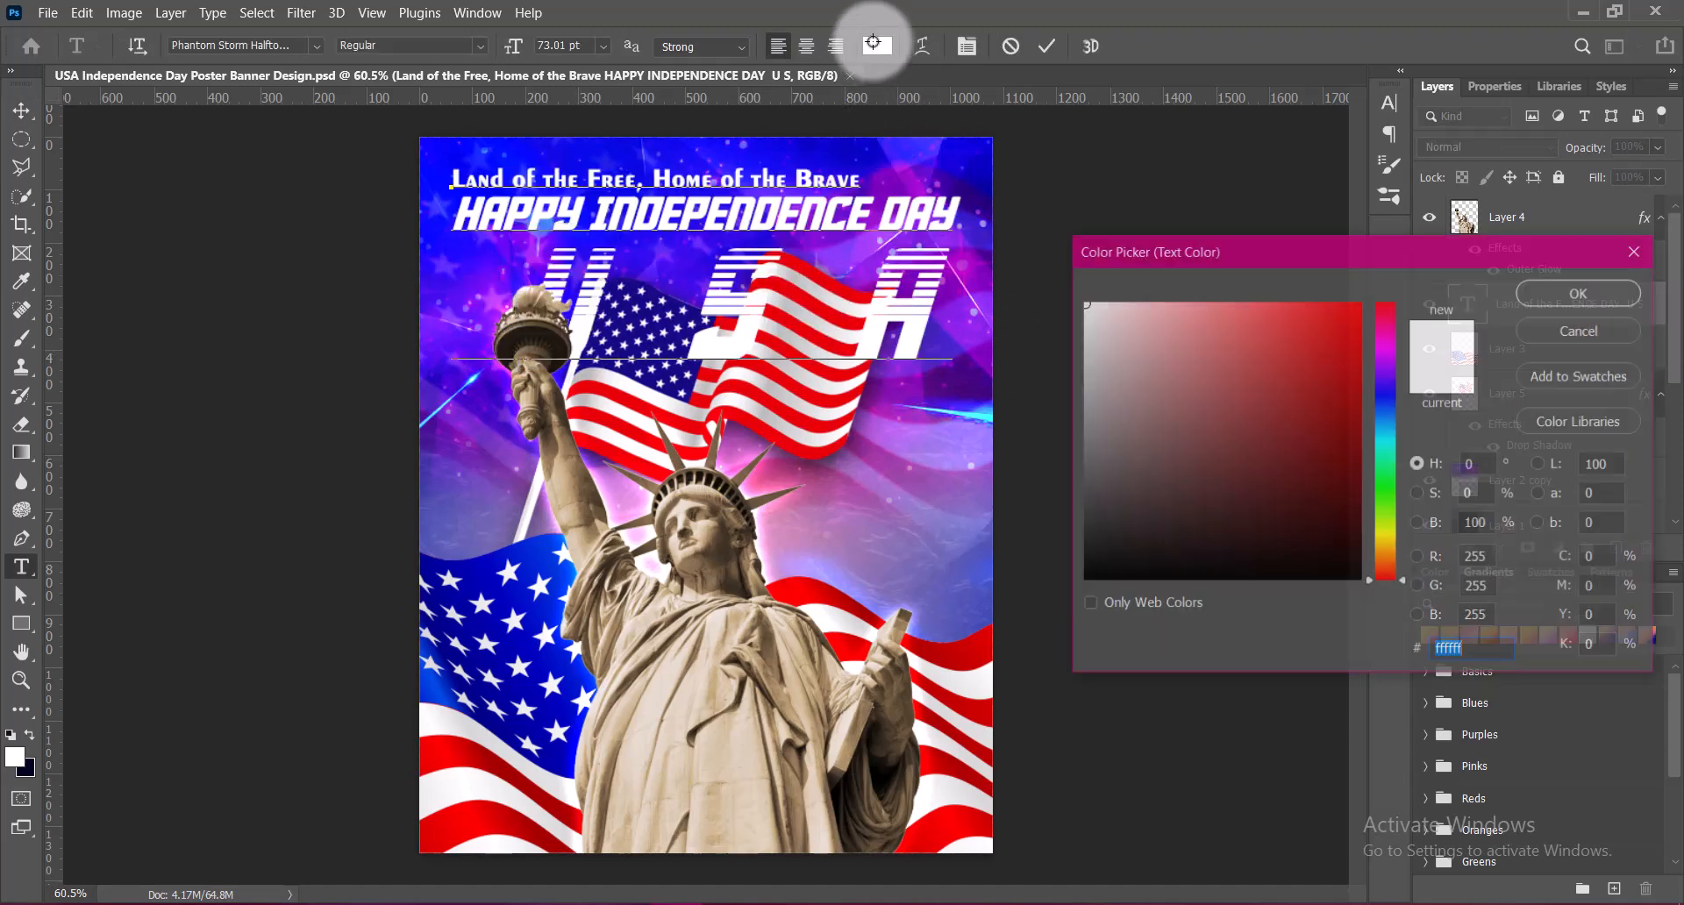
left_click(552, 543)
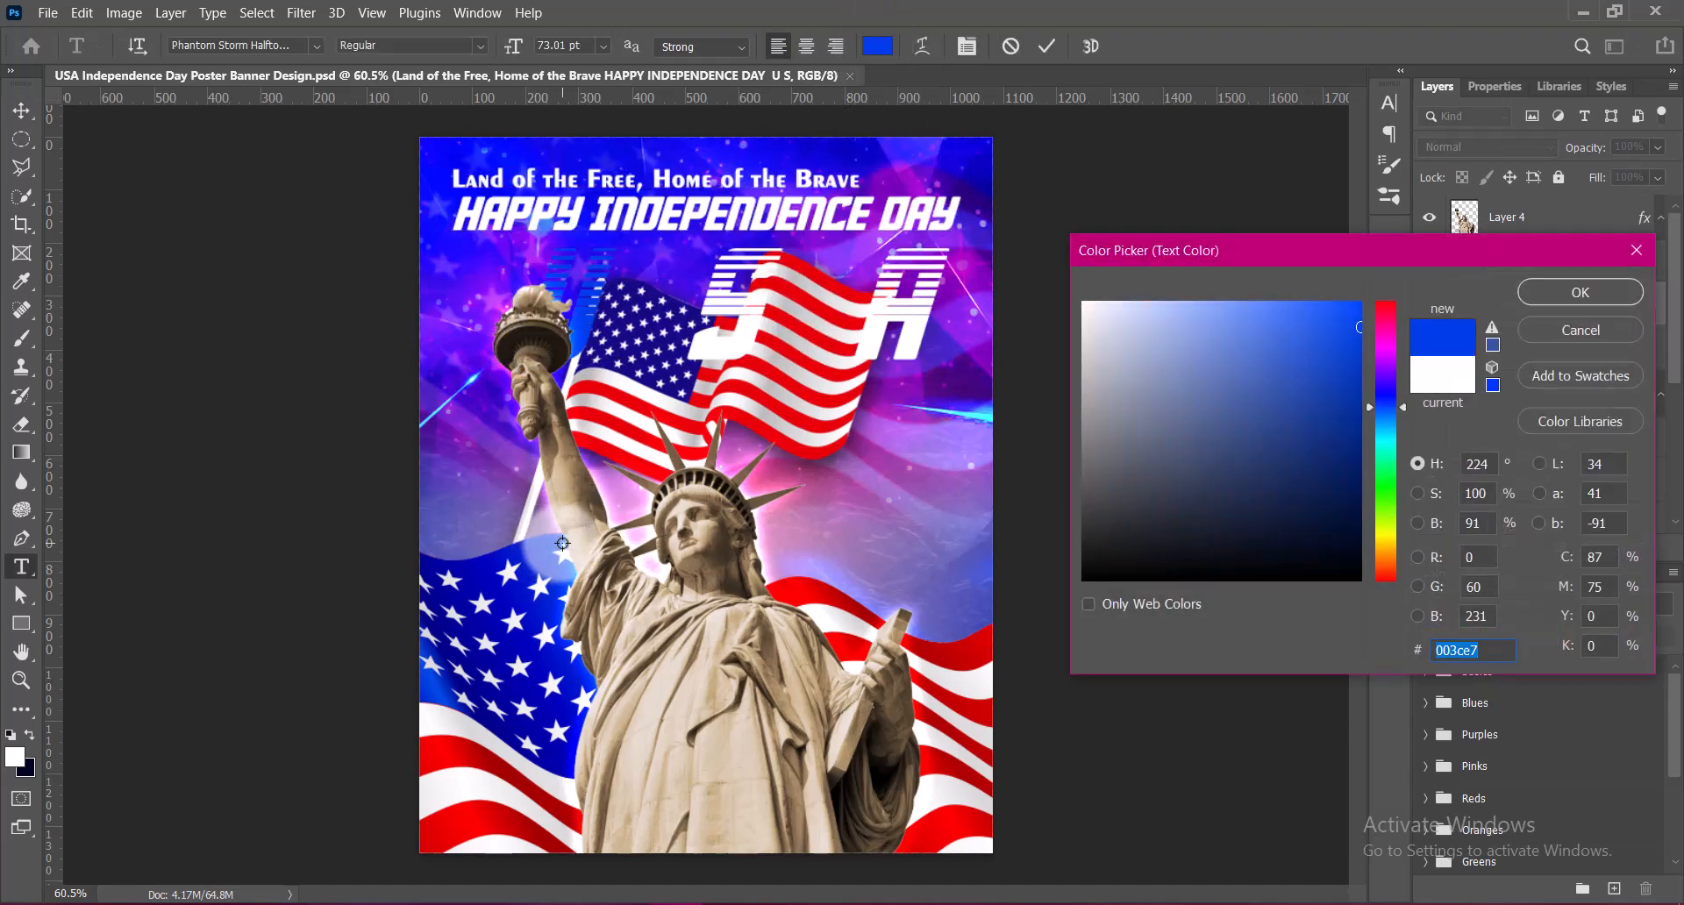
left_click(1171, 299)
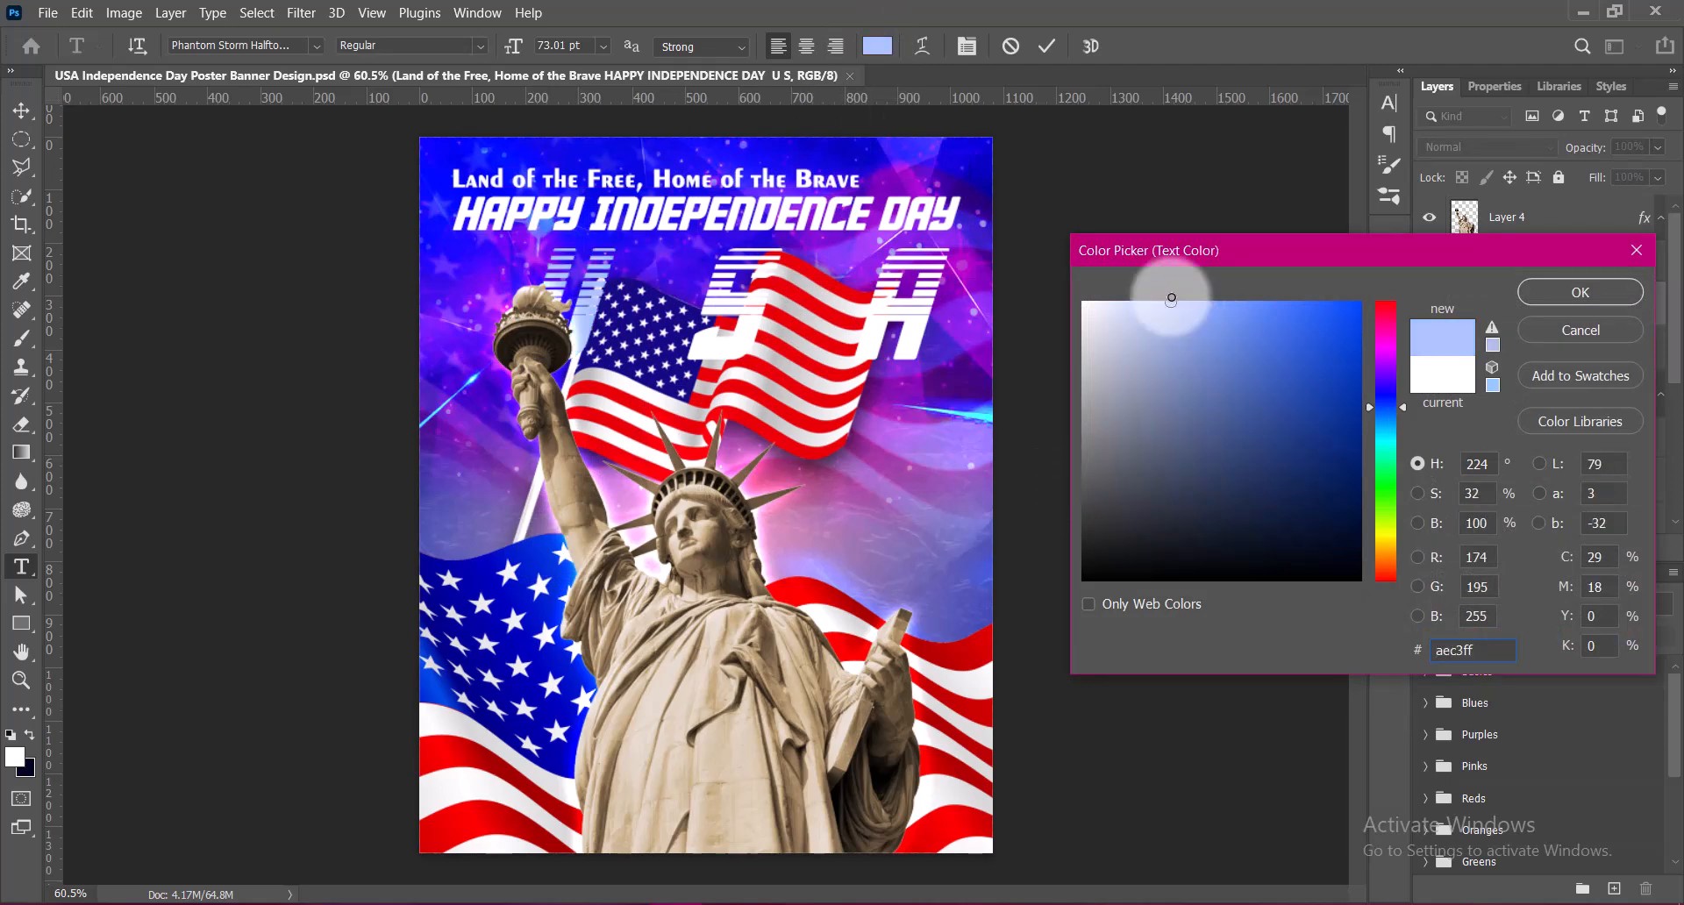
left_click(1388, 396)
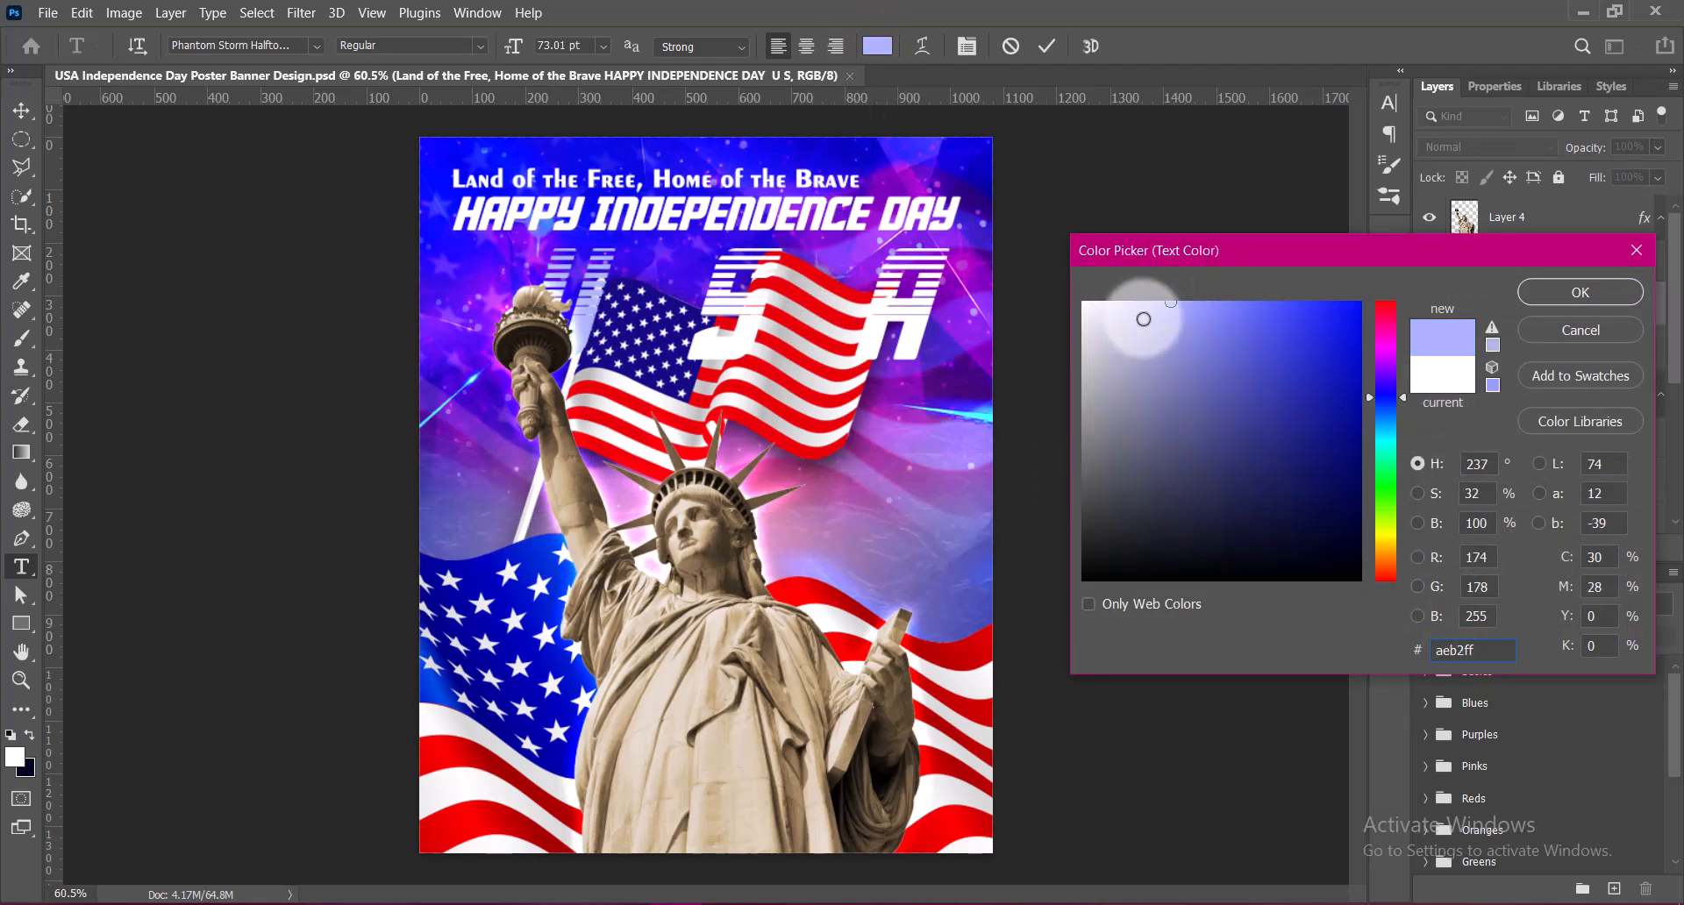
left_click(1145, 296)
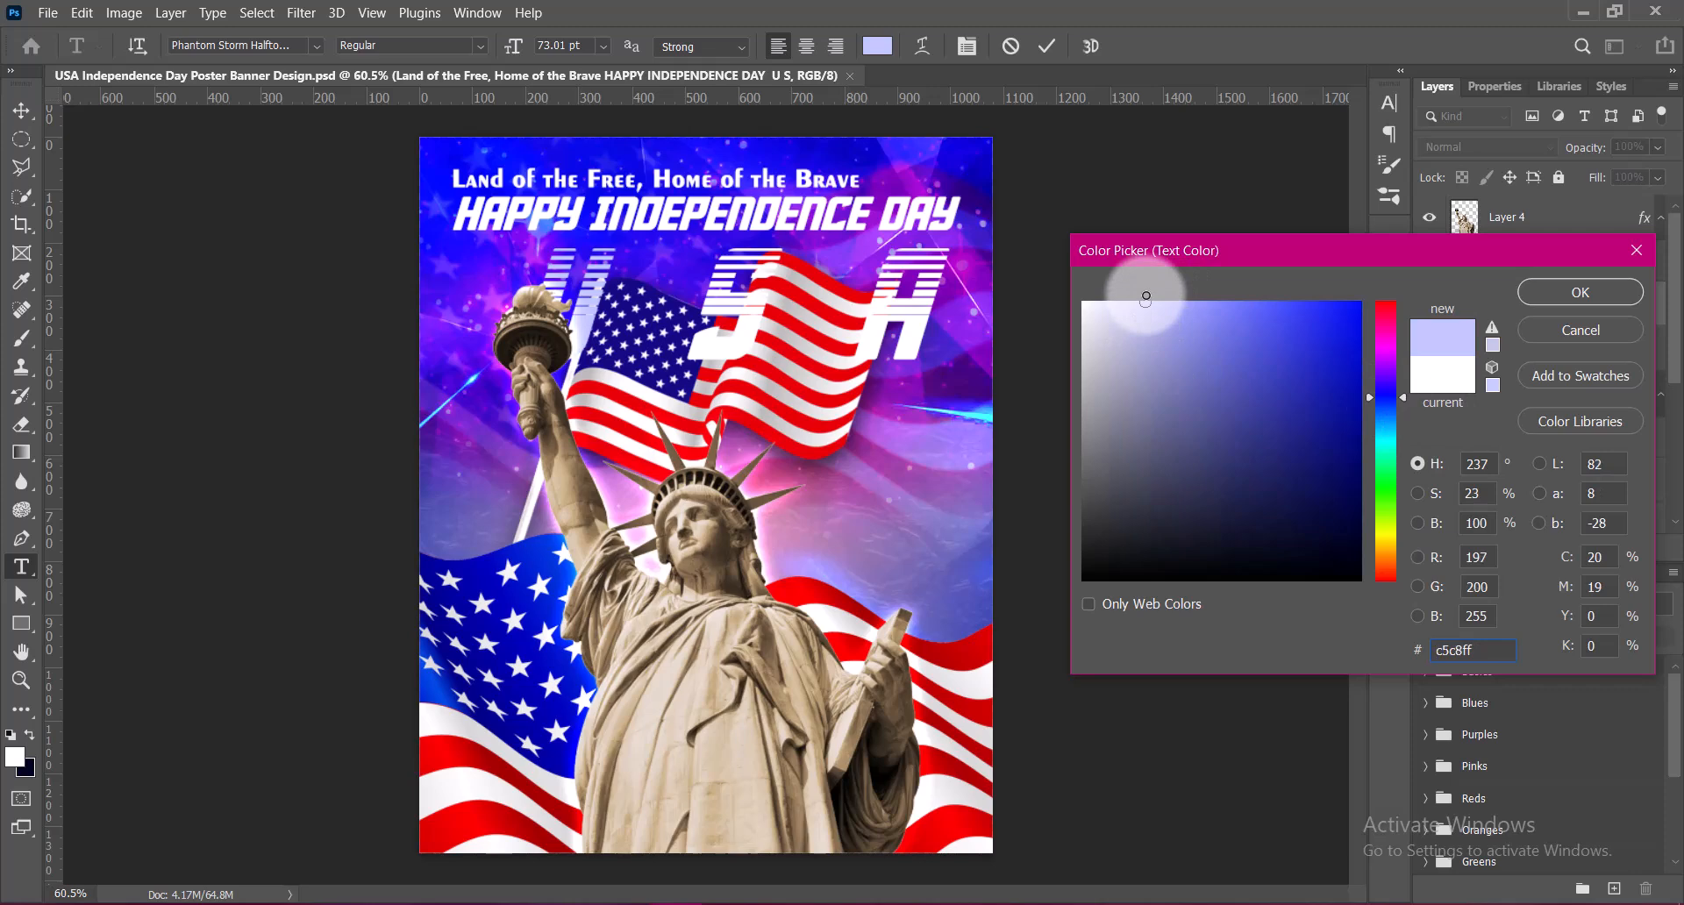
left_click(1570, 329)
left_click(1017, 42)
key("v")
Cut the USA line out of the headline text and paste it as its own text layer
double_click(585, 333)
left_click_drag(563, 330, 924, 298)
key("ctrl+c")
key("BackSpace")
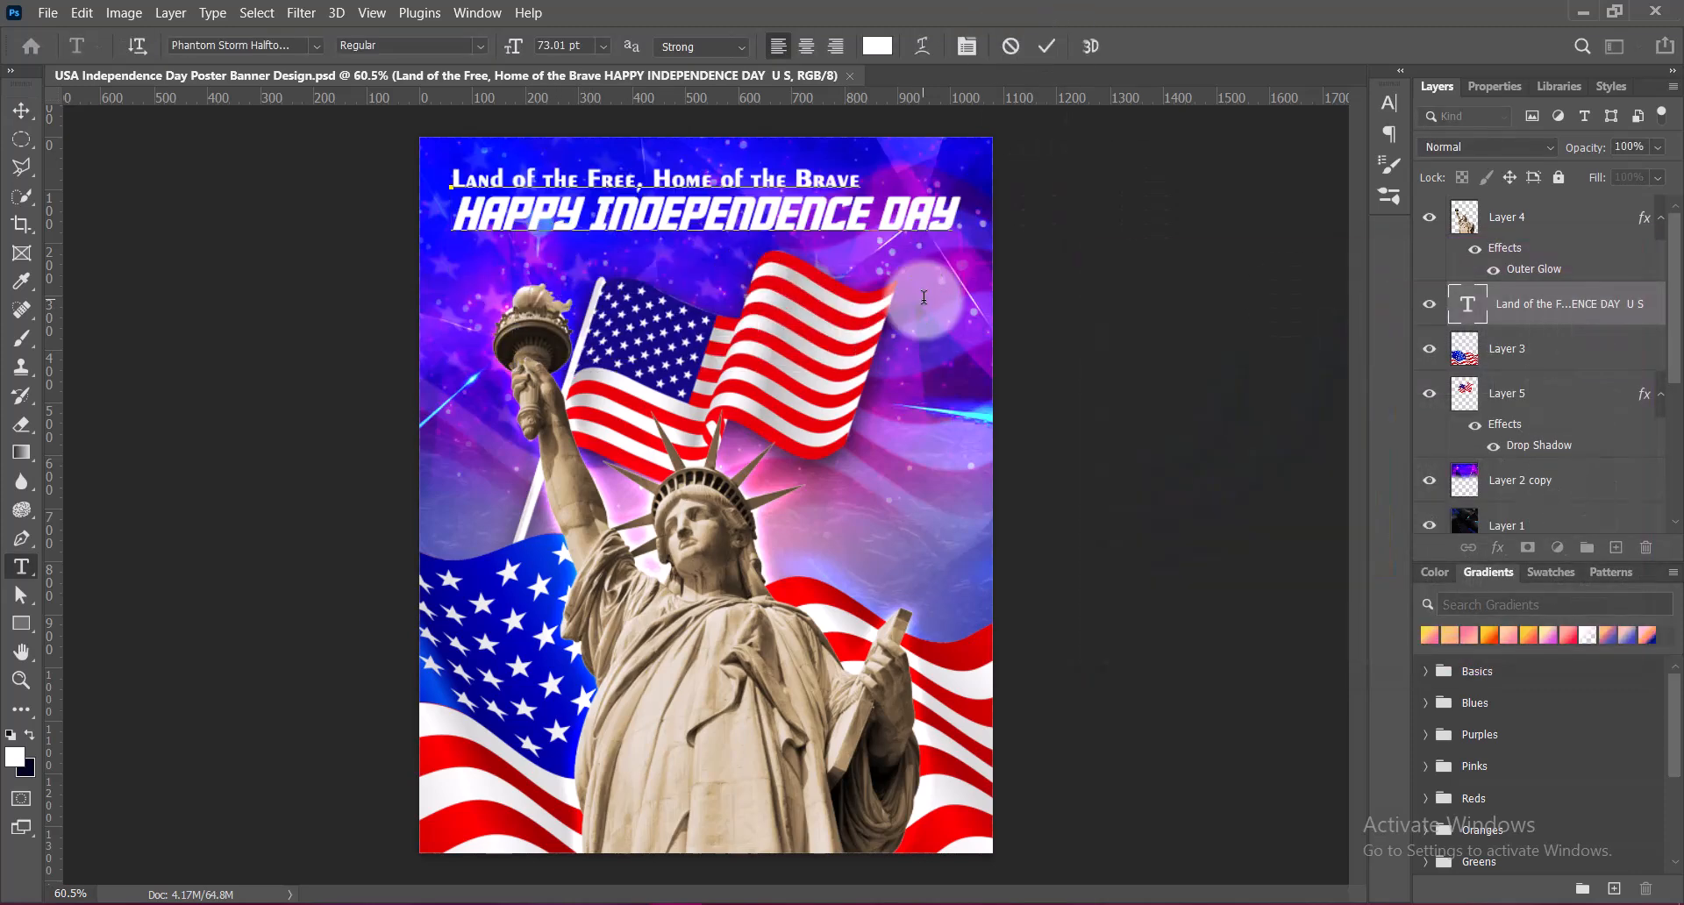
left_click(1046, 46)
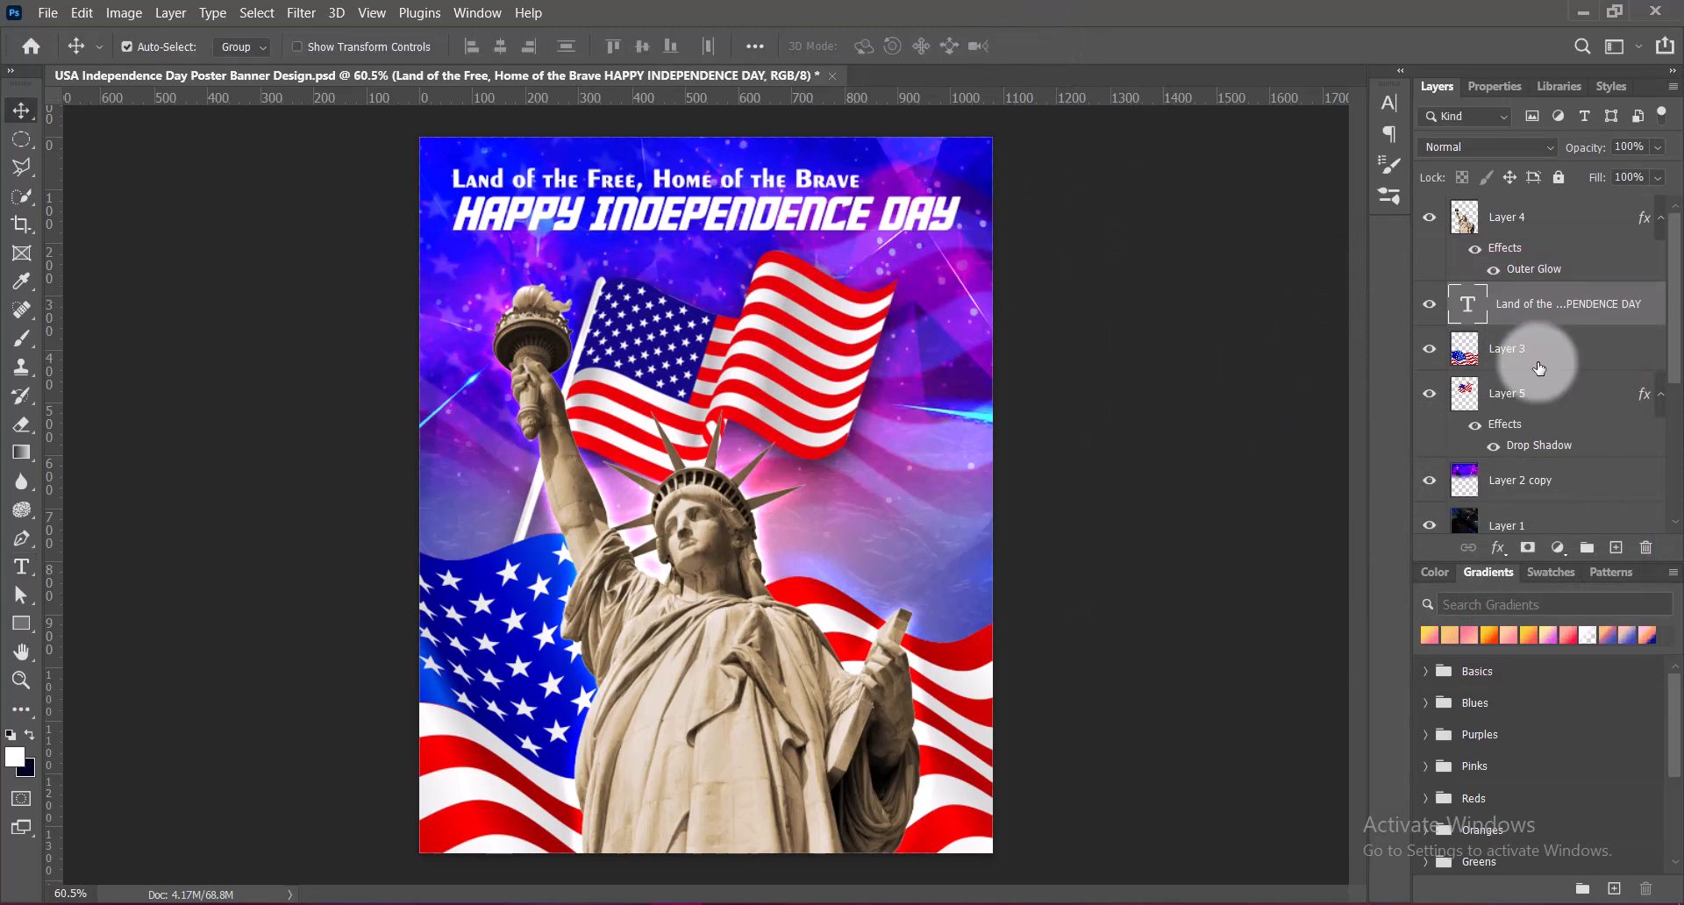
left_click(21, 567)
left_click(618, 320)
key("ctrl+v")
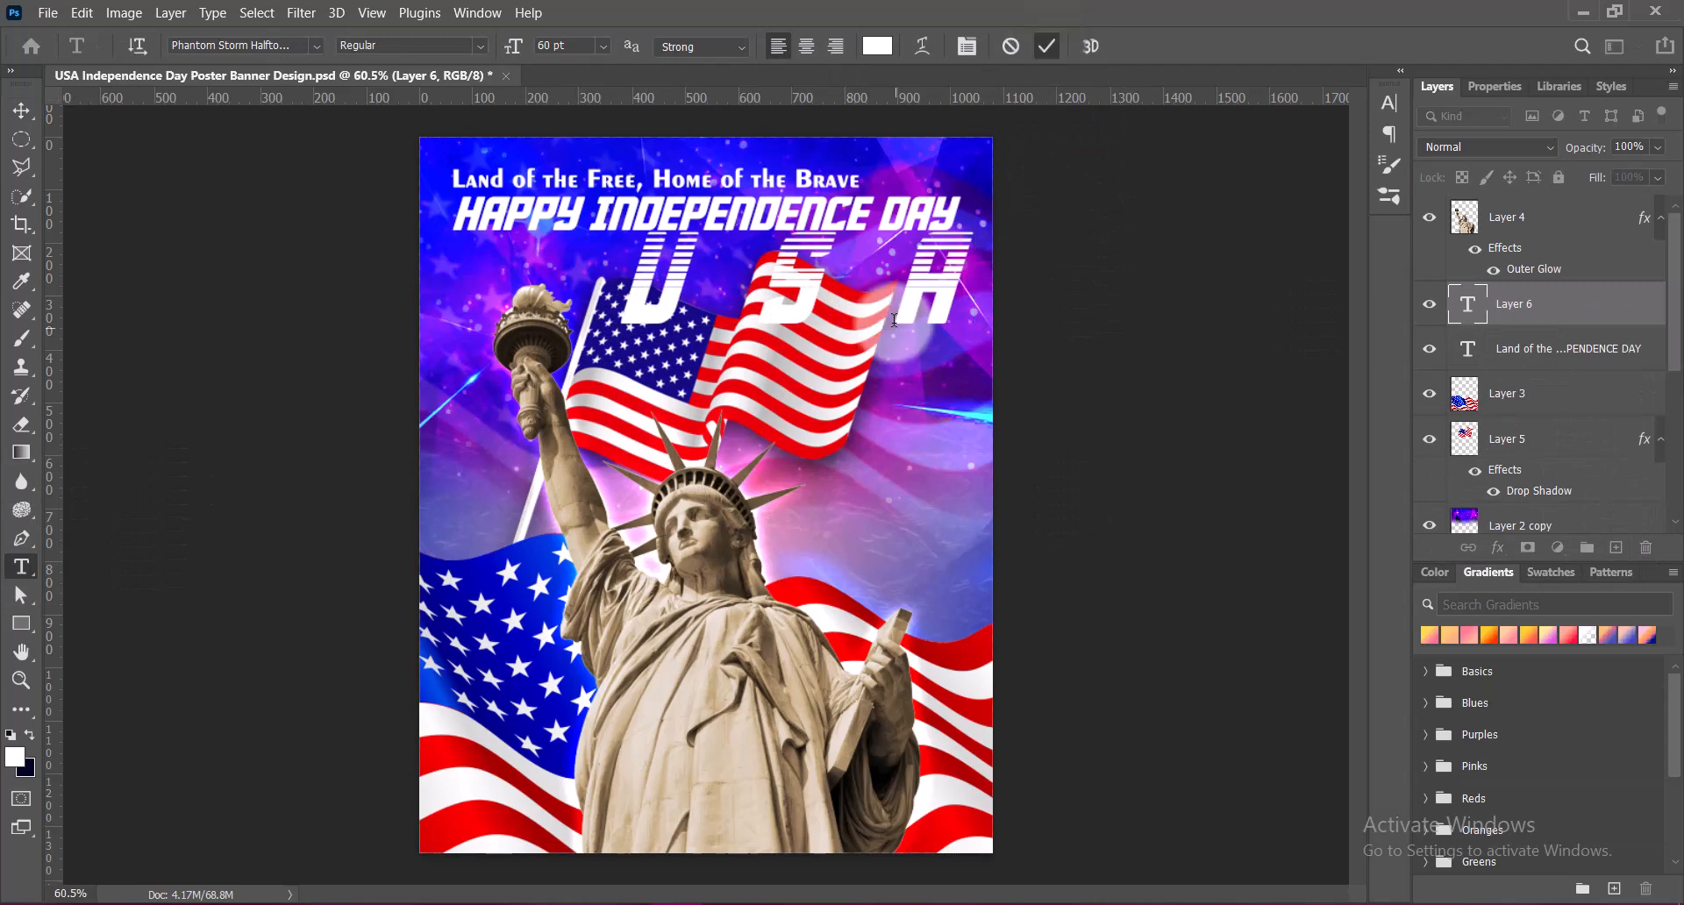
Position USA just beneath HAPPY INDEPENDENCE DAY and scale it up slightly toward the torch, to about 64 pt
left_click(21, 111)
left_click_drag(942, 304, 923, 318)
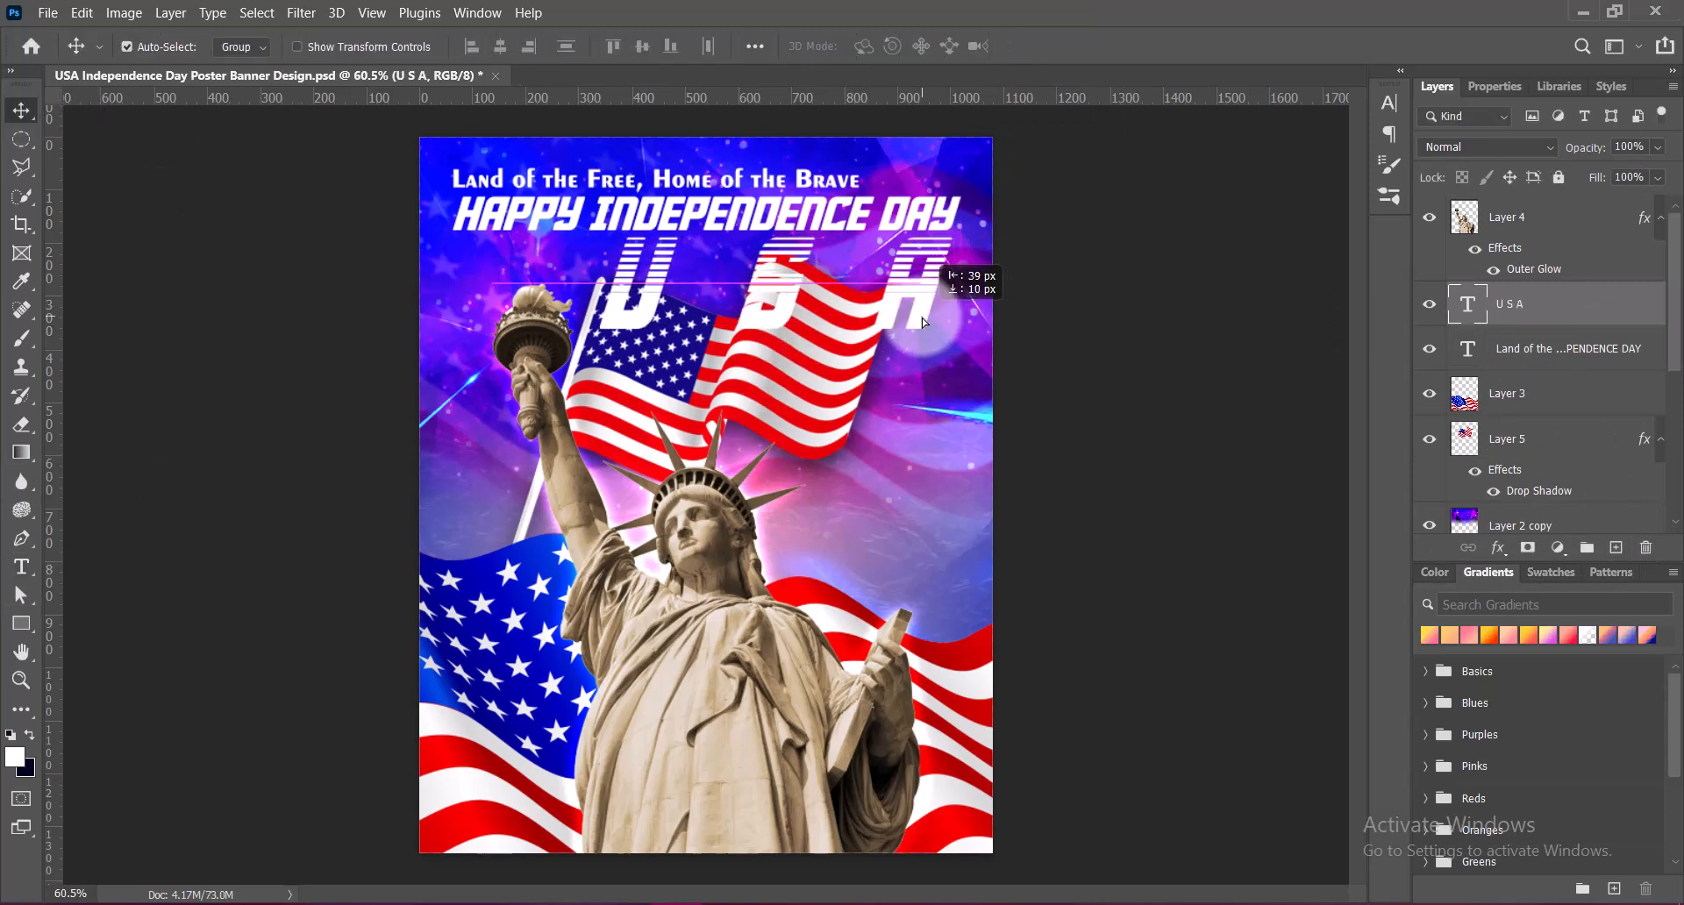
key("ctrl+t")
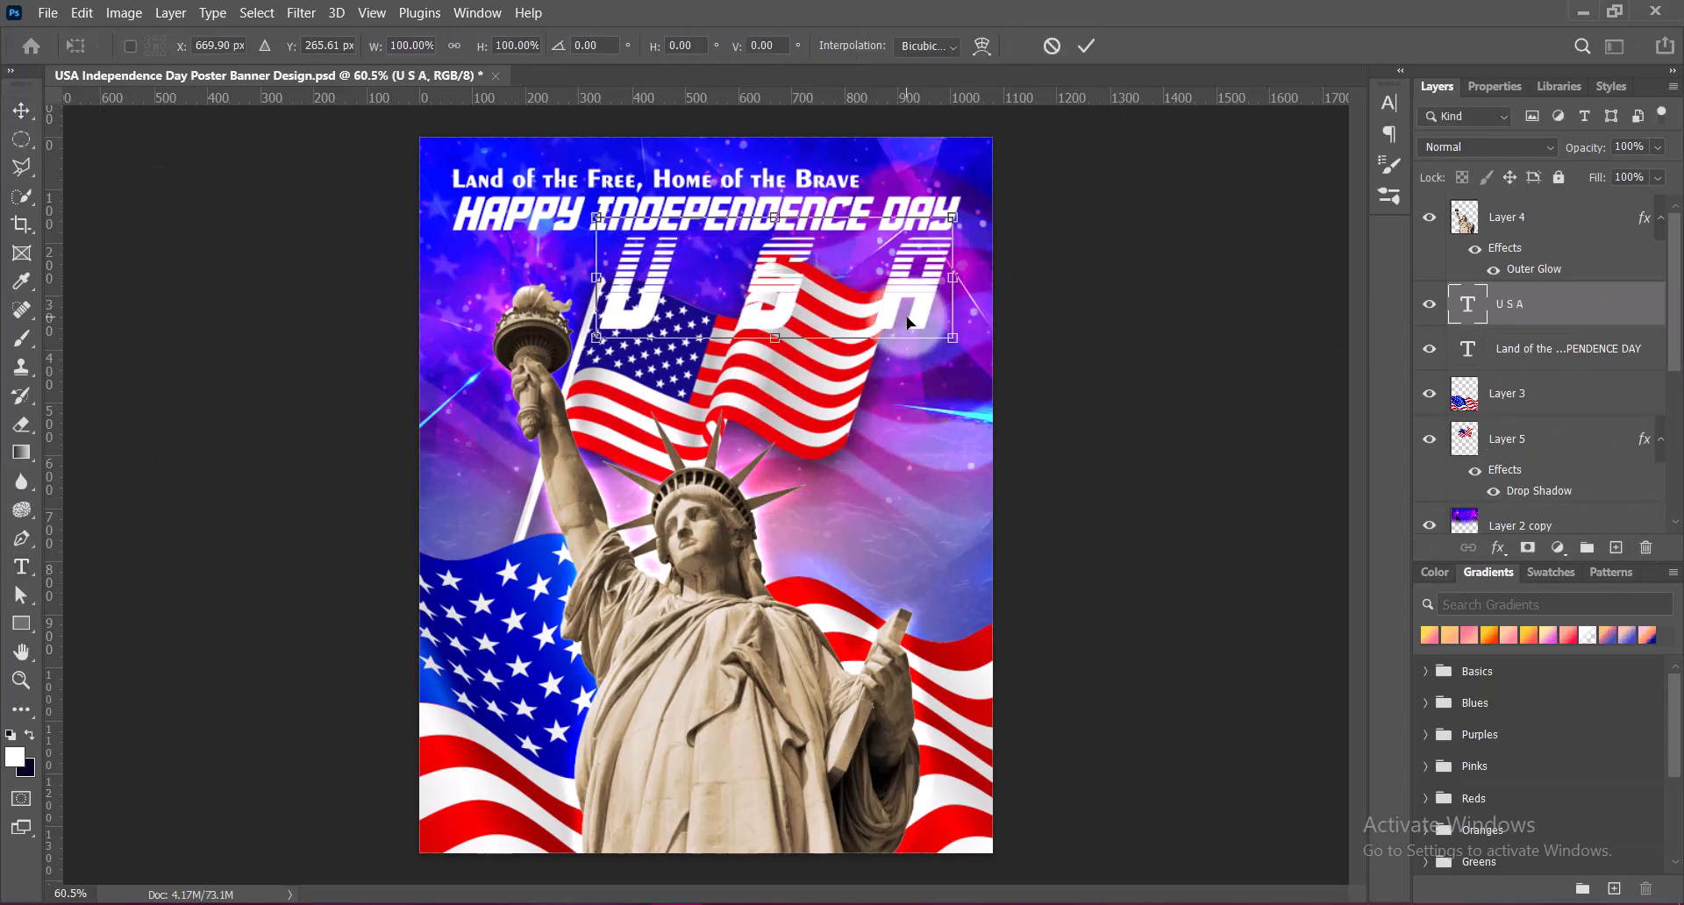
left_click_drag(606, 281, 579, 281)
key("Return")
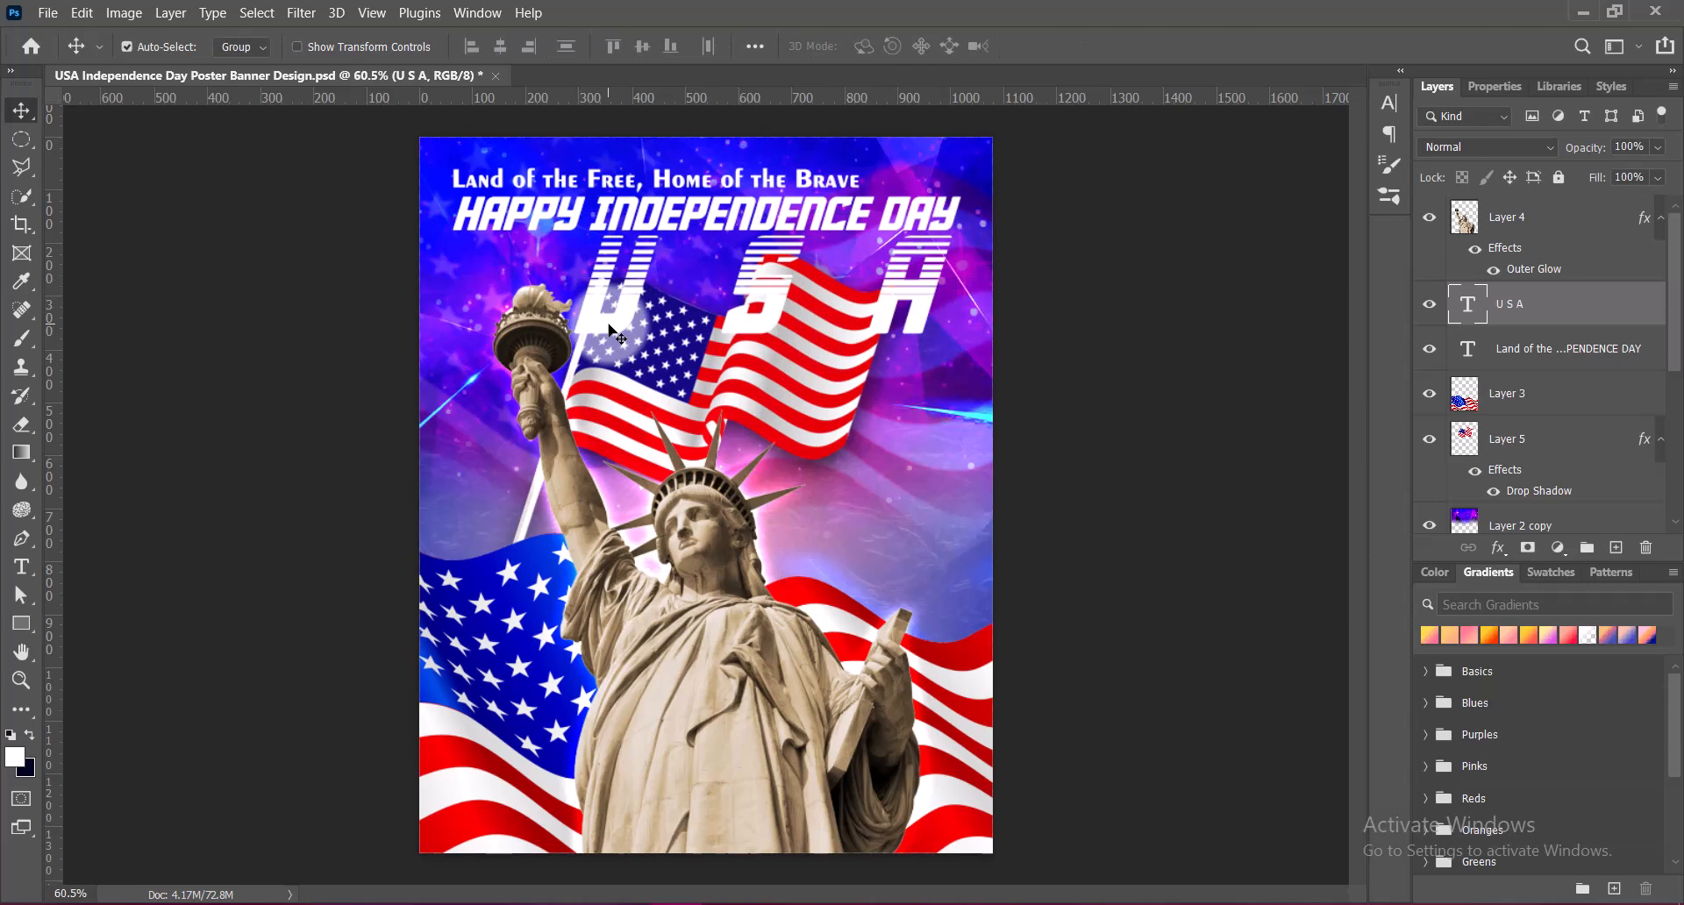
Recolor the letter U with the blue sampled from the lower flag's star field
double_click(609, 330)
double_click(610, 330)
left_click(879, 45)
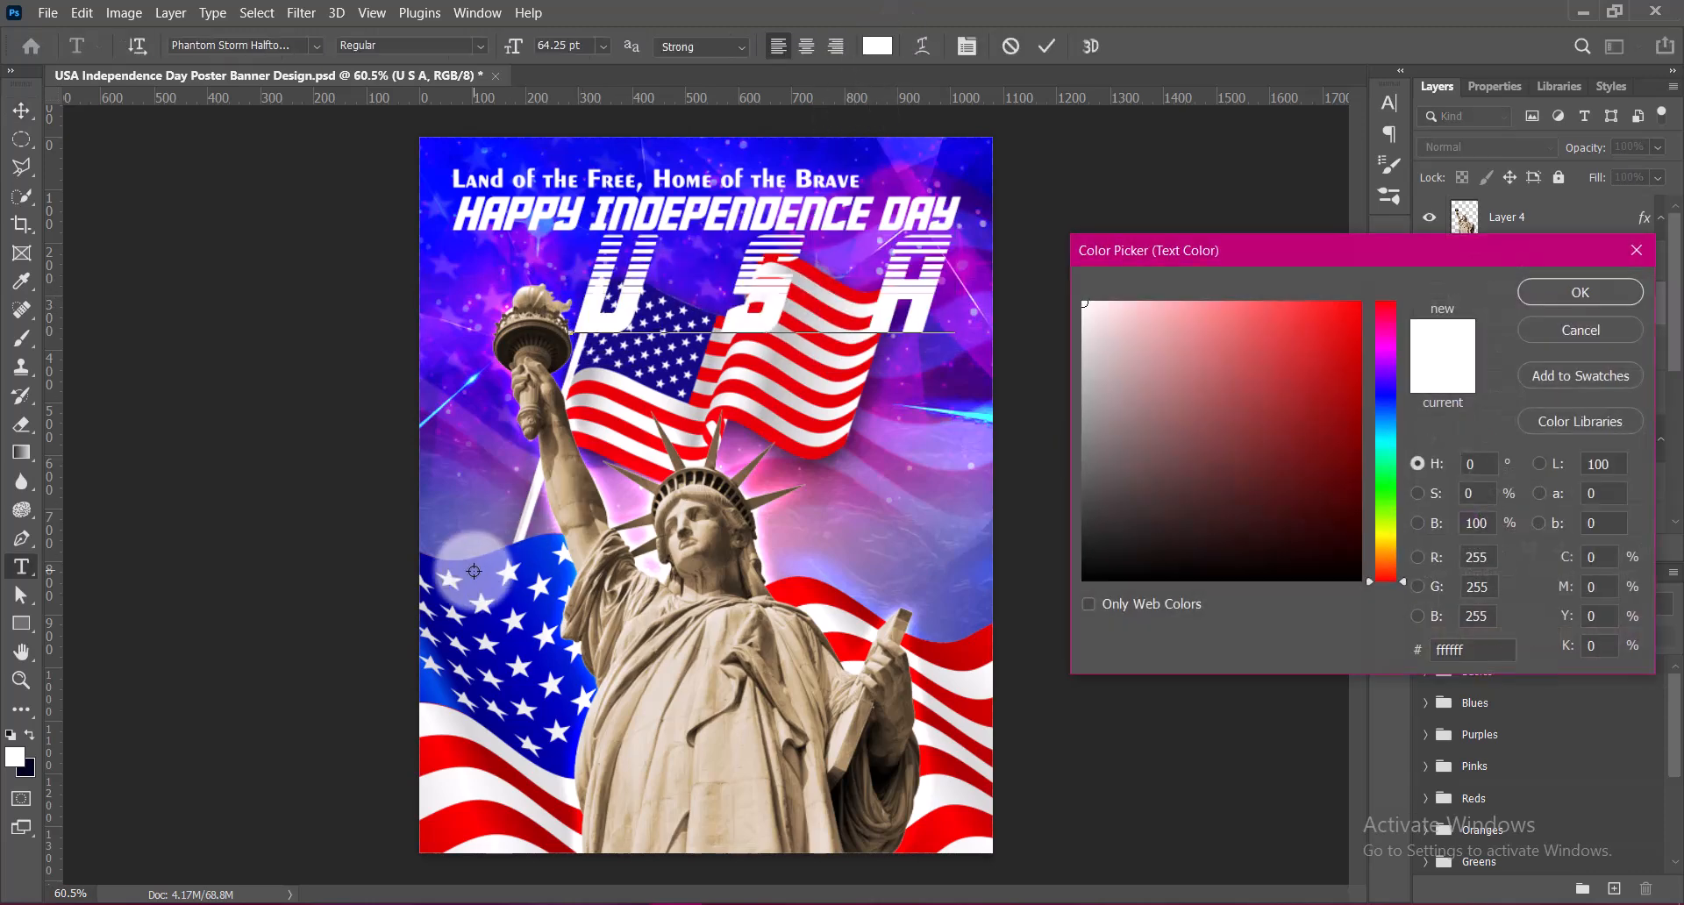
left_click(526, 553)
left_click(1571, 292)
Recolor the letter S with the red sampled from the upper flag's stripes and commit the text
double_click(740, 283)
left_click(877, 46)
left_click(585, 387)
left_click(1578, 293)
left_click(1047, 46)
key("v")
left_click(774, 336)
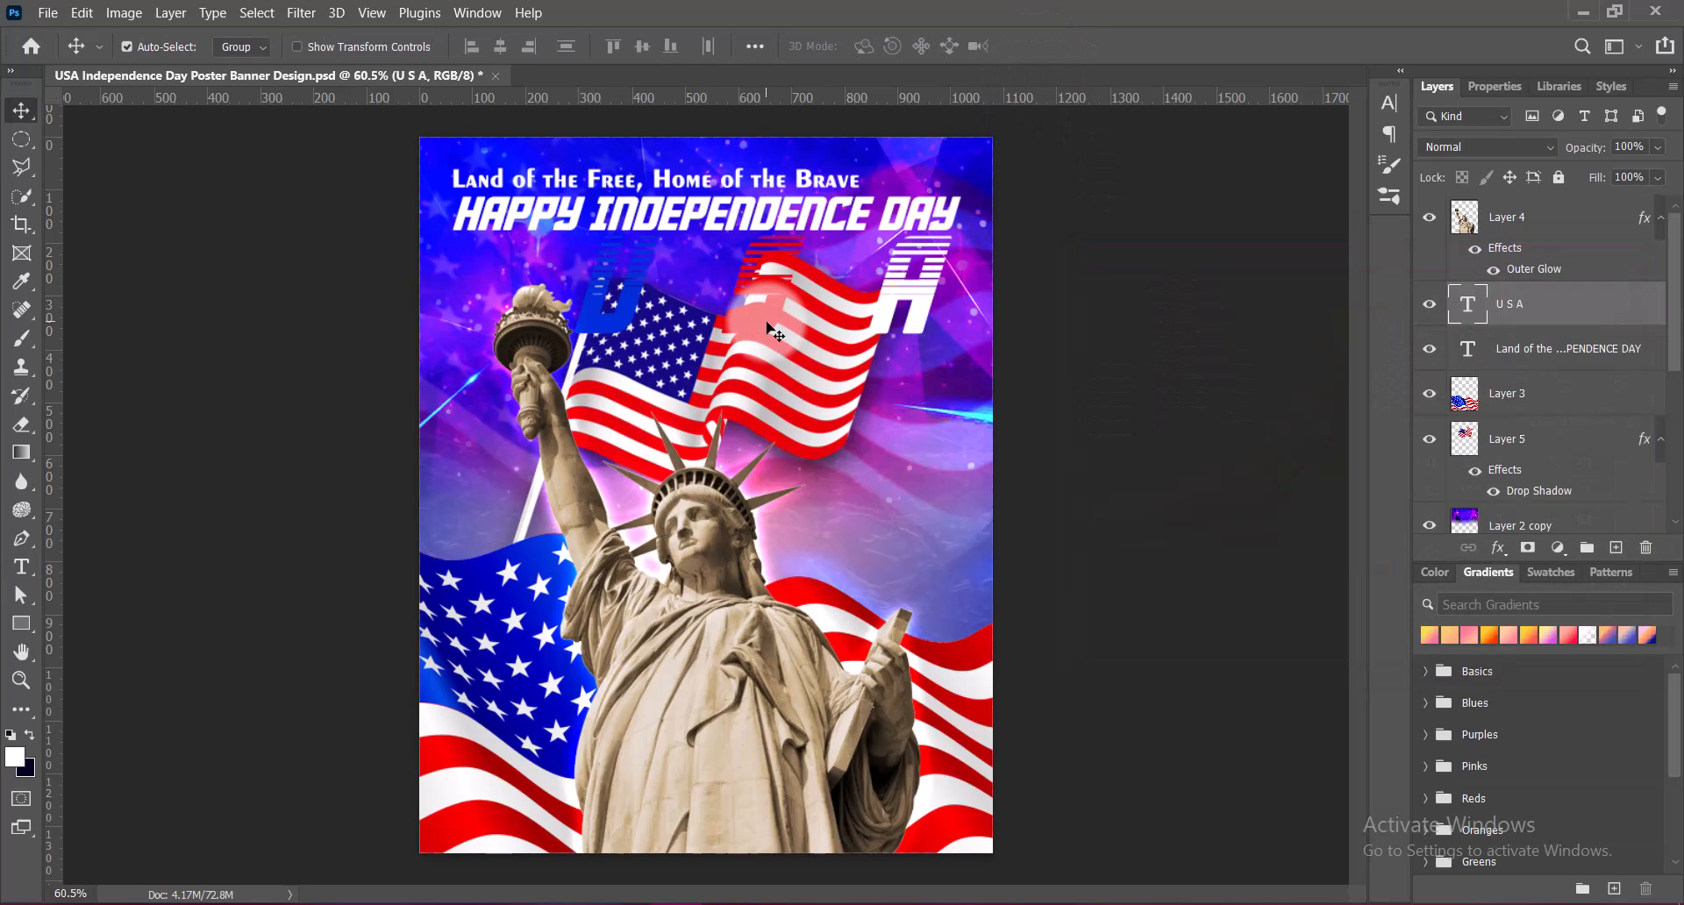
Add a white outside stroke of 6 px to the USA text layer
double_click(1452, 330)
left_click(738, 247)
mouse_move(887, 65)
left_mouse_down()
mouse_move(1233, 54)
mouse_move(1103, 65)
left_mouse_up()
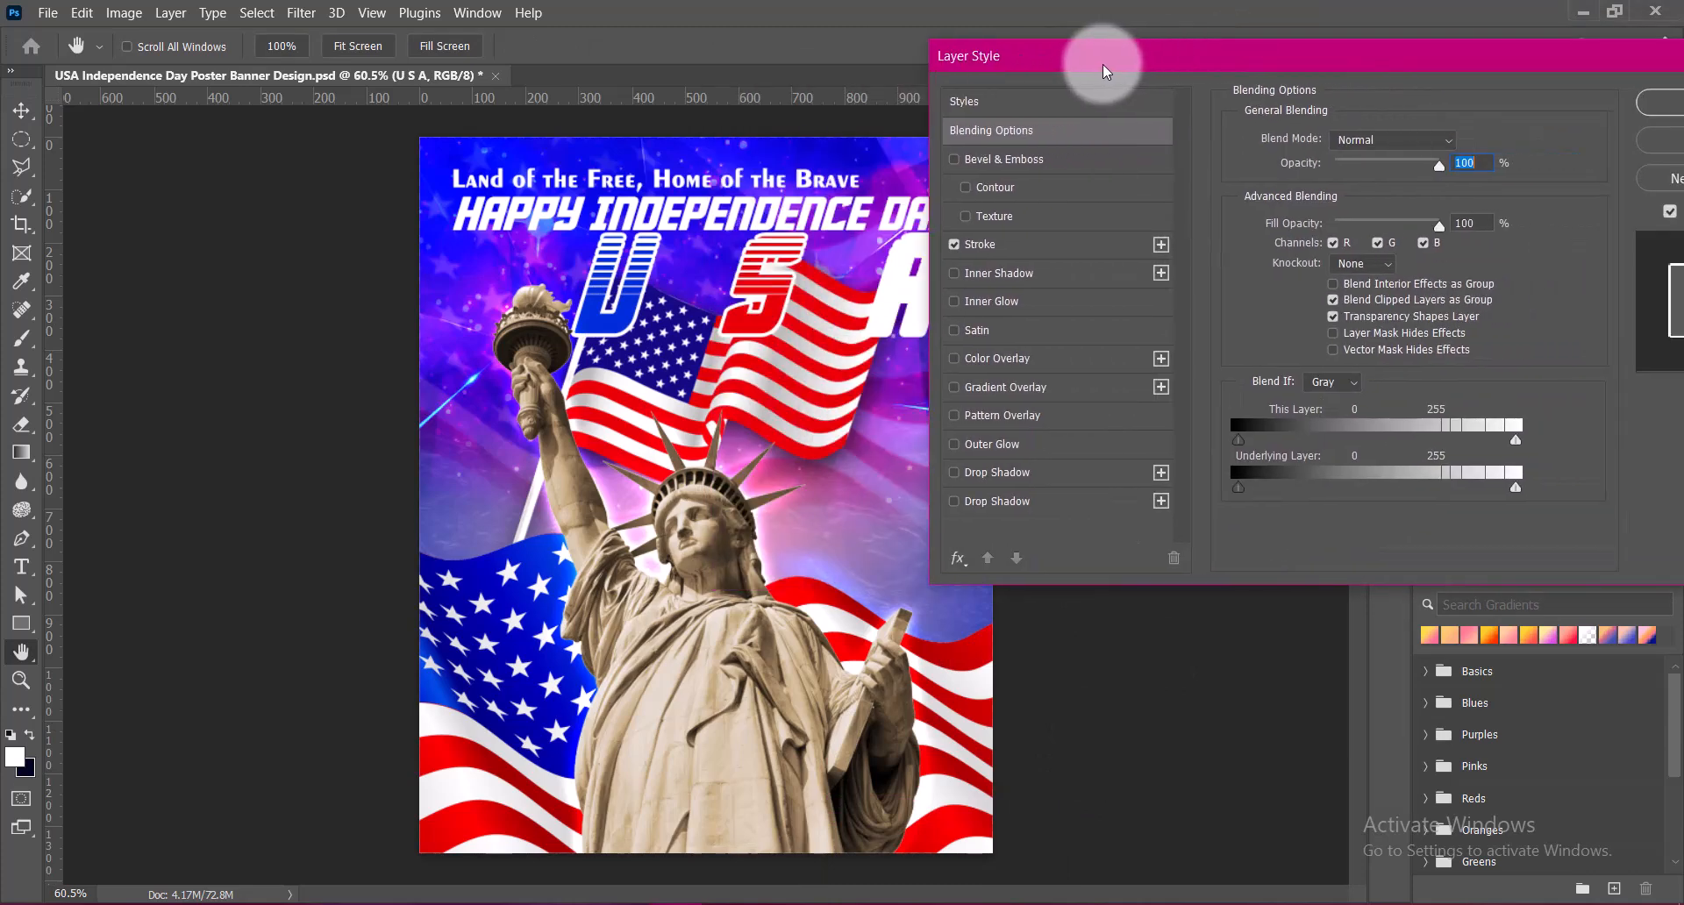
left_click(990, 248)
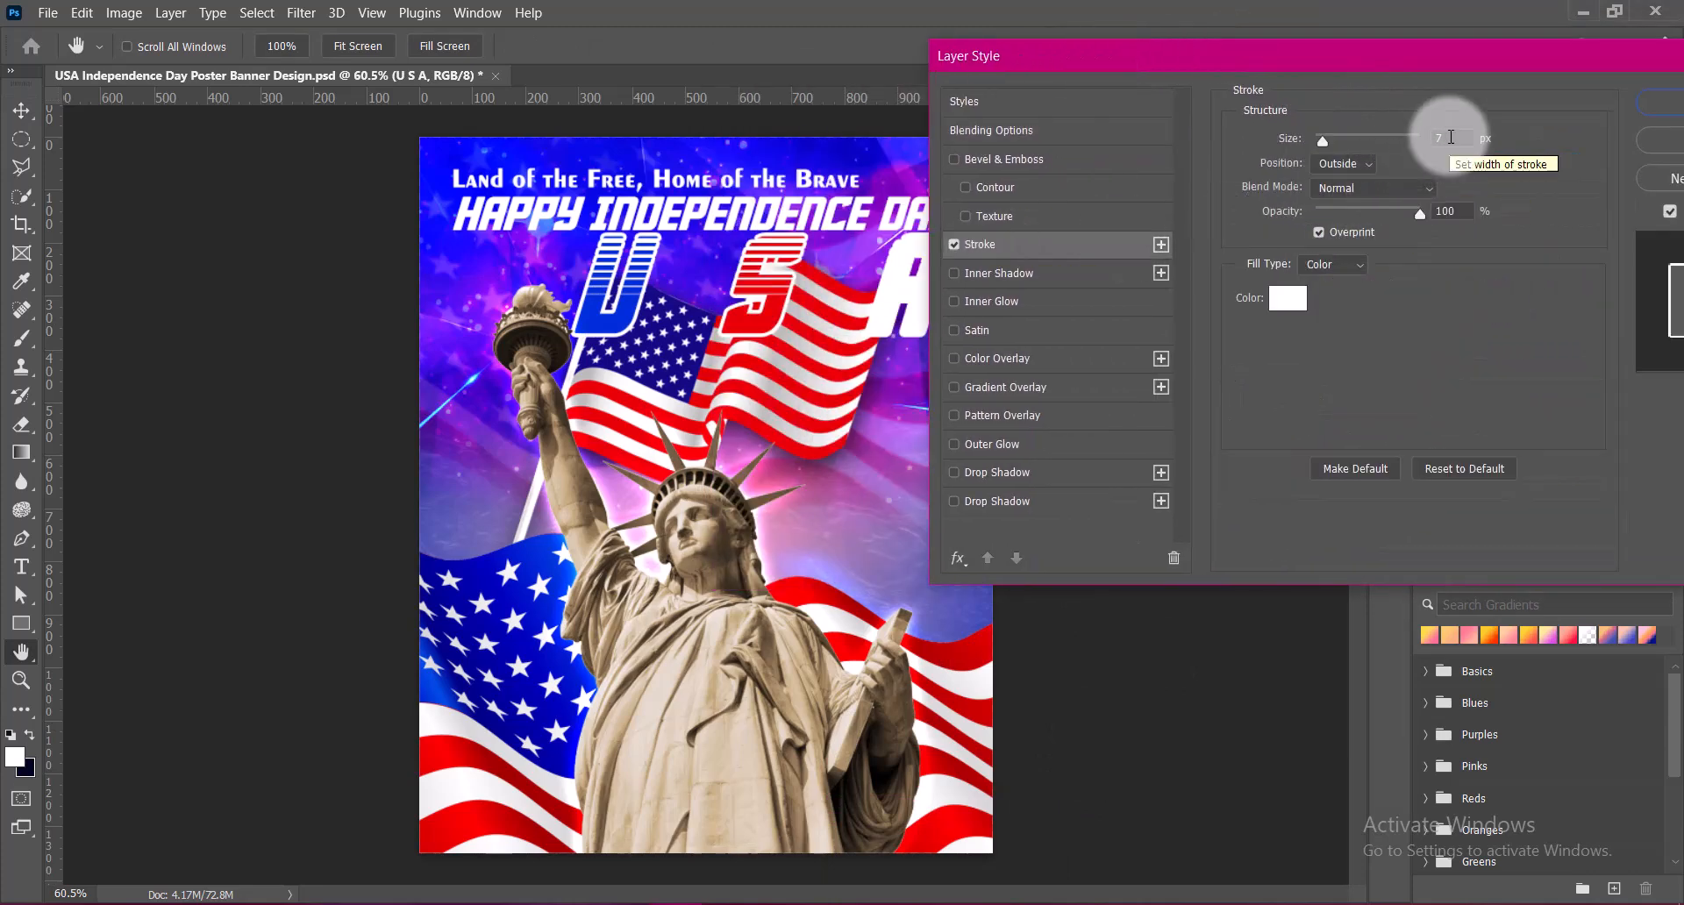
left_click_drag(1452, 137, 1428, 138)
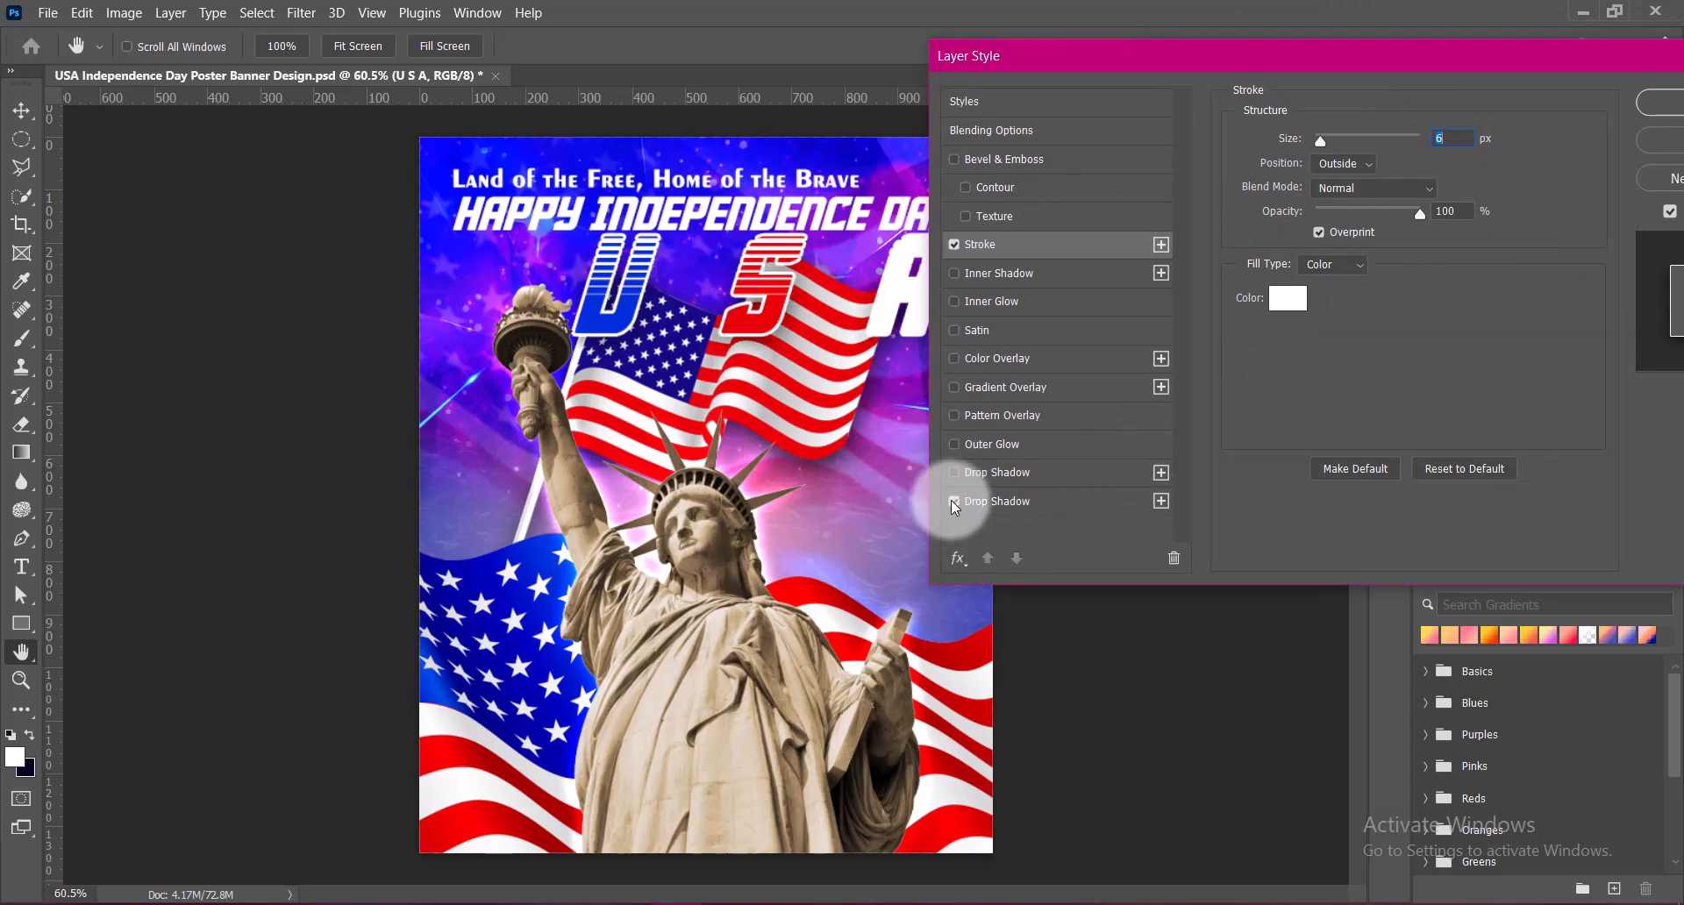
Add a black drop shadow to USA with 100% opacity, 6 px distance, 39% spread and 12 px size
left_click(993, 503)
left_click_drag(1464, 237, 1421, 235)
type("6")
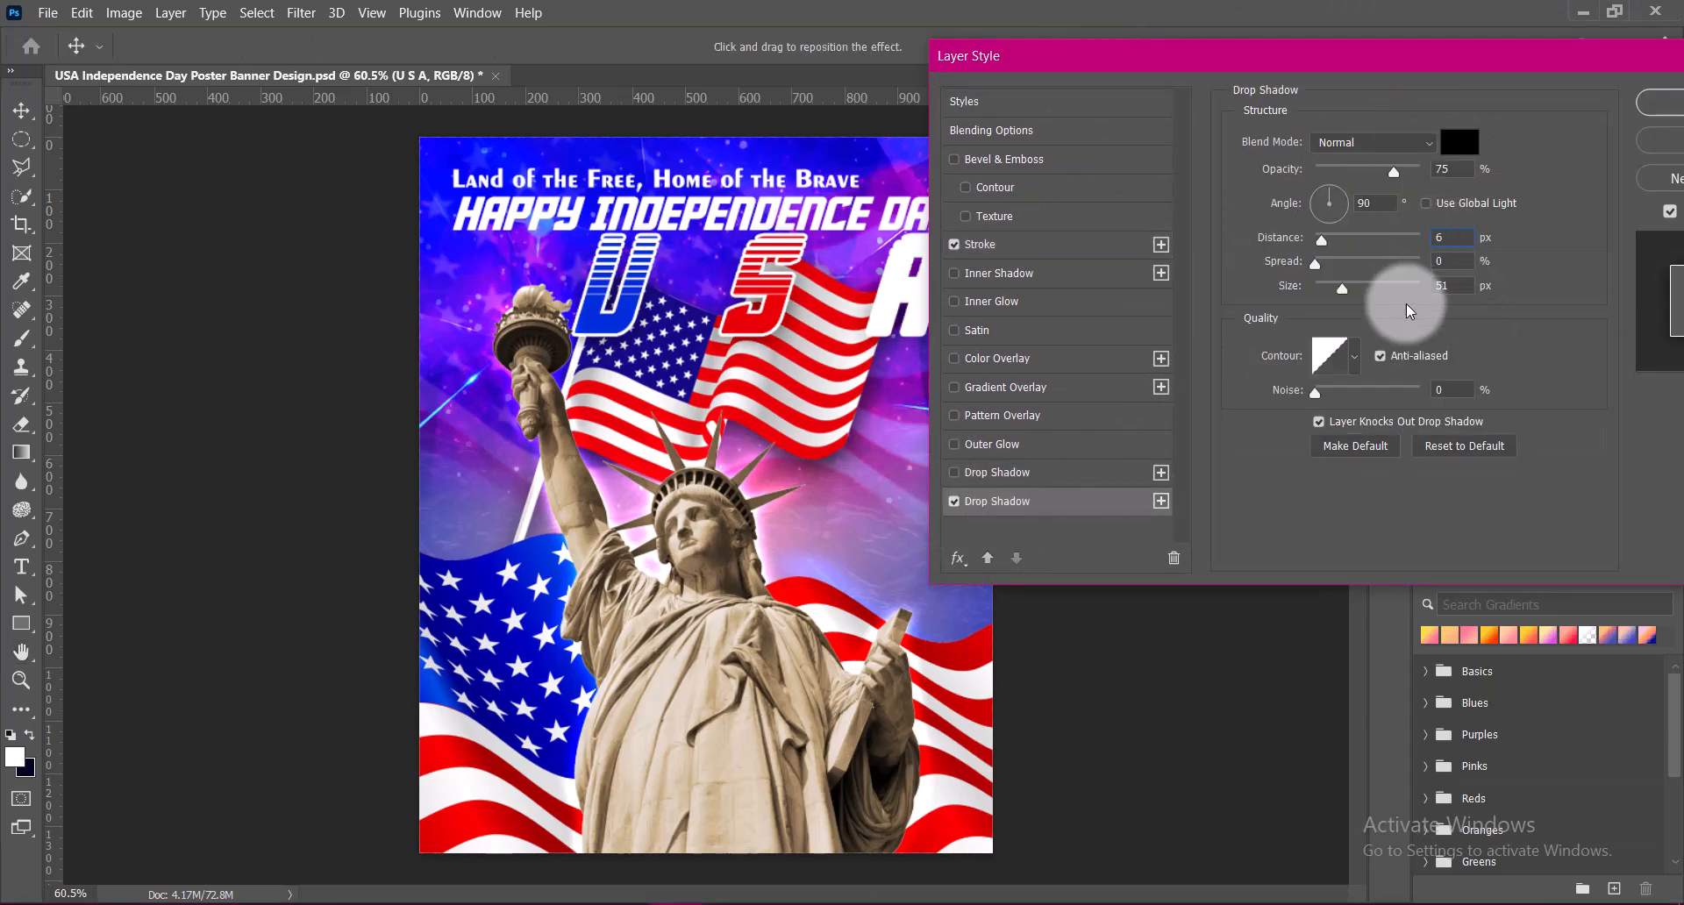
left_click_drag(1460, 286, 1399, 292)
type("12")
left_click_drag(1394, 171, 1527, 180)
left_click_drag(1328, 289, 1423, 262)
left_click(1456, 259)
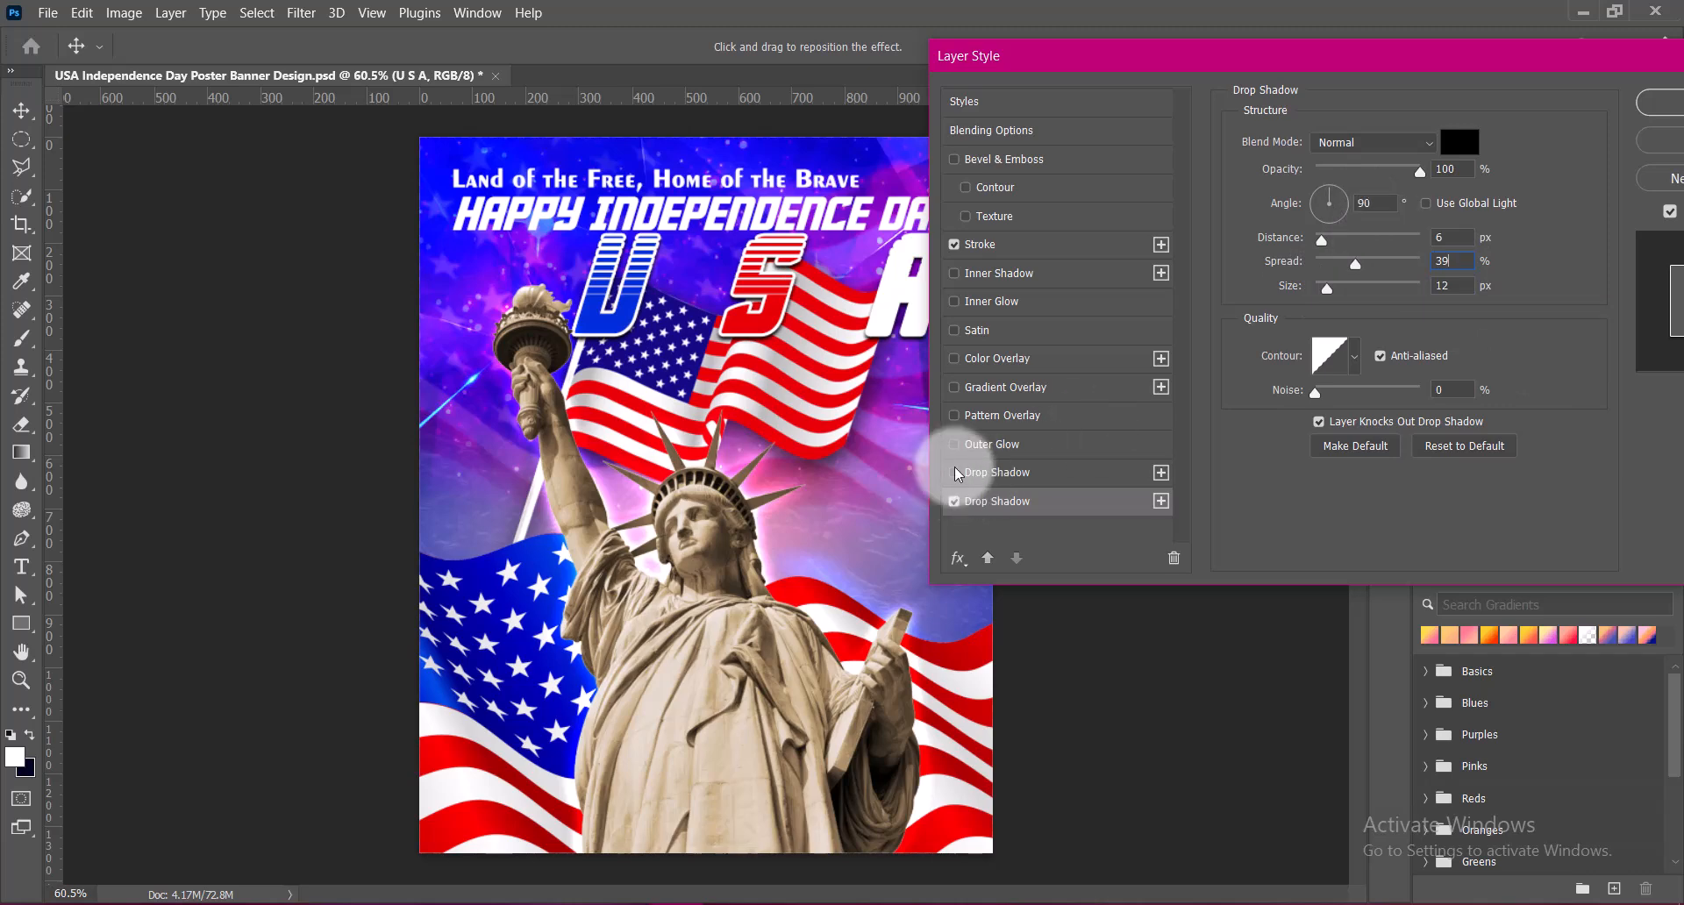
Add a second drop shadow to USA in black at 100% opacity, and move the USA layer below the headline text layer
left_click(987, 473)
left_click(1460, 143)
left_click_drag(1102, 402, 1064, 608)
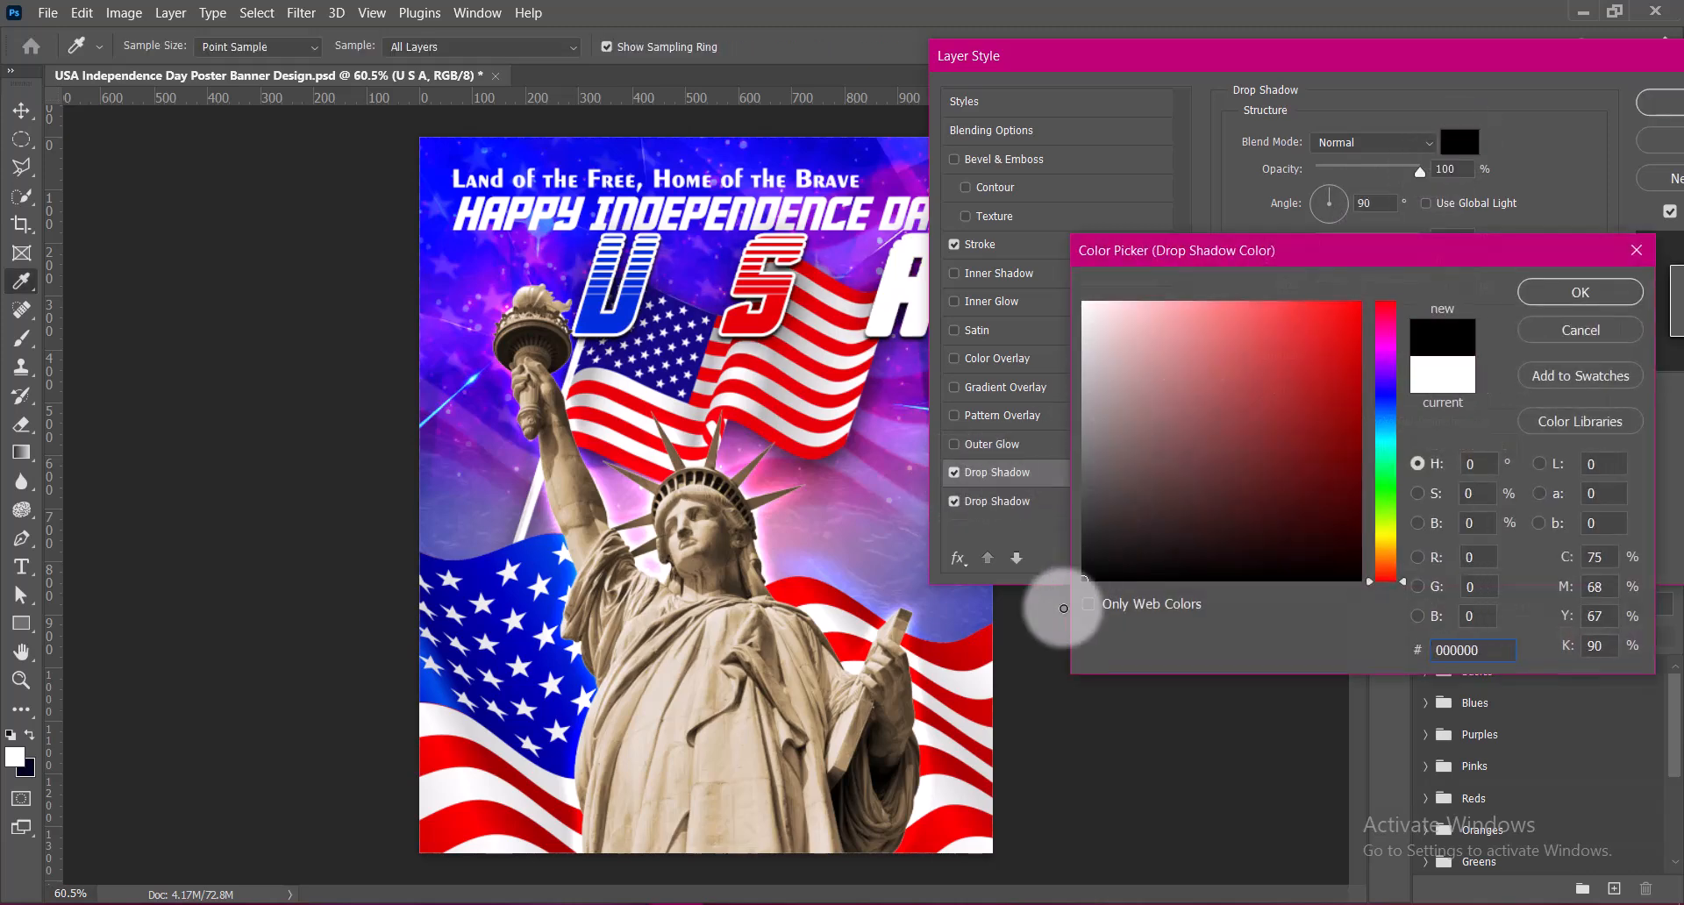
left_click(1580, 292)
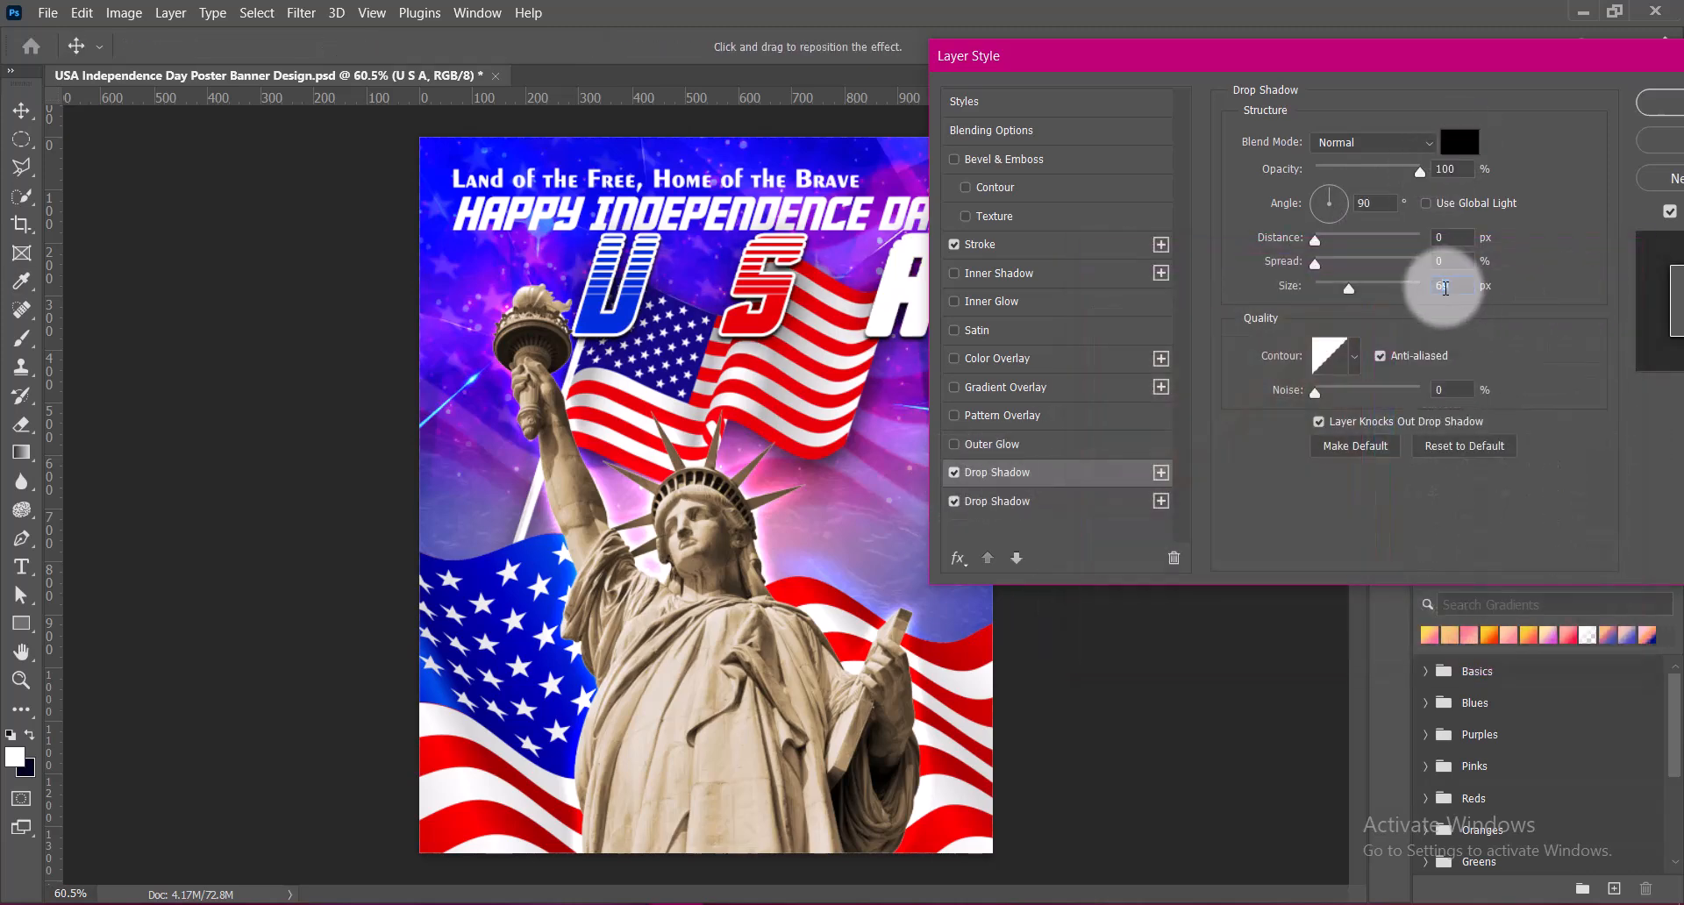
left_click_drag(1447, 64, 1240, 81)
left_click(1452, 123)
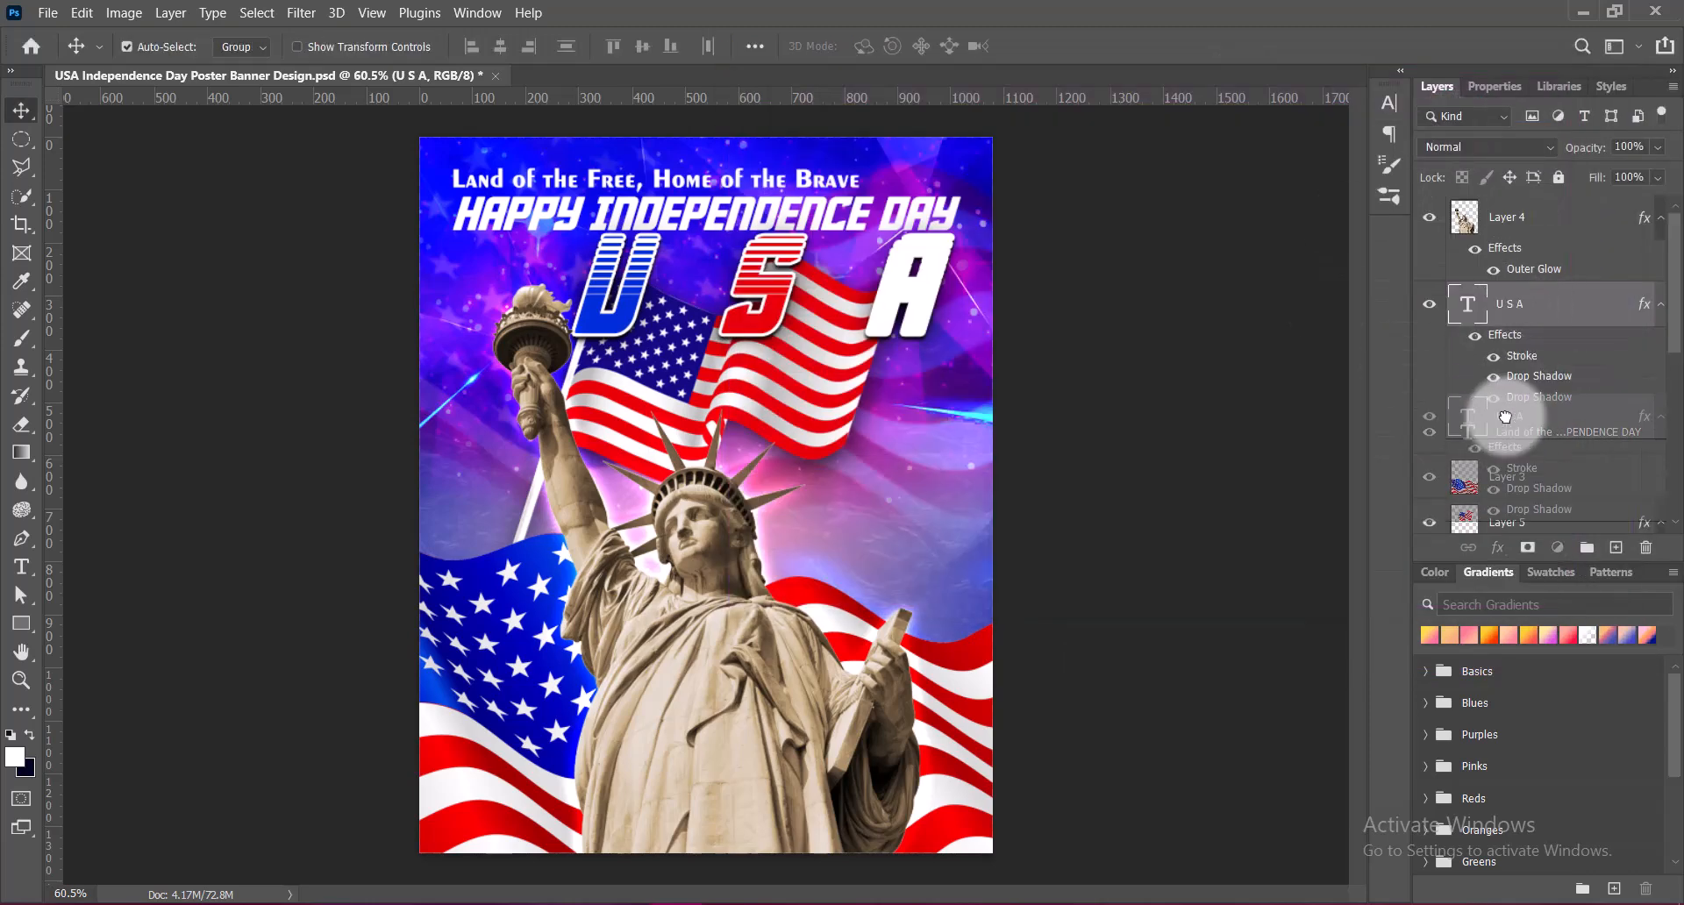
left_click_drag(1509, 395, 1502, 455)
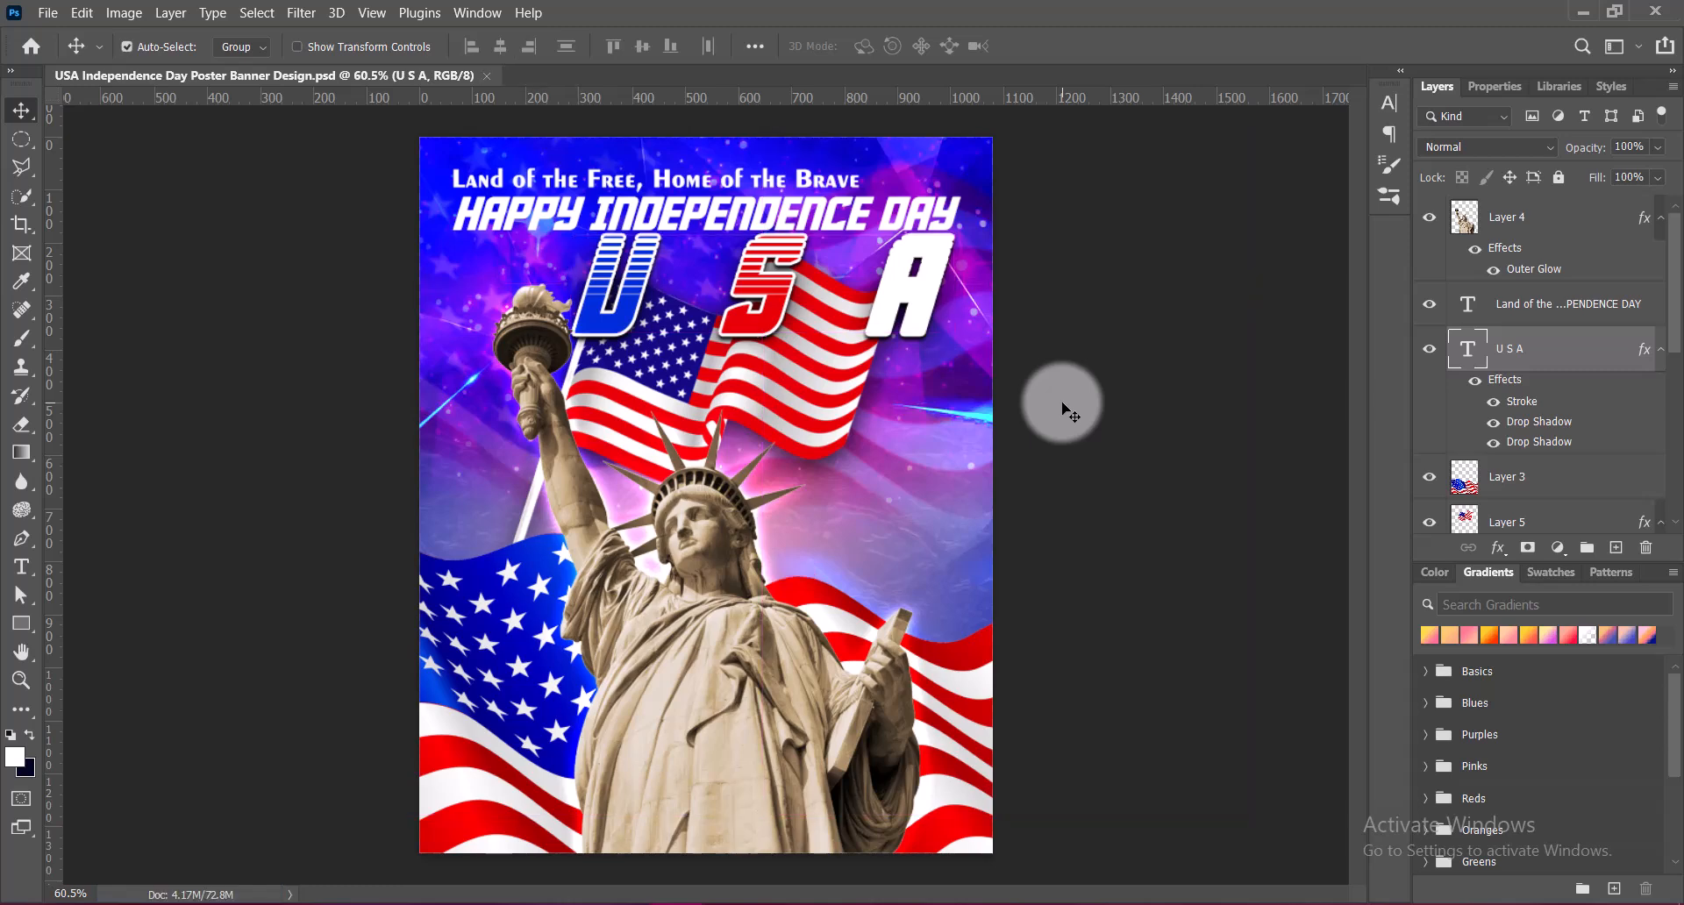
Save the poster and add two black drop shadows to the headline text, setting the lower one to 3 px distance, 0% spread and 6 px size
key("ctrl+s")
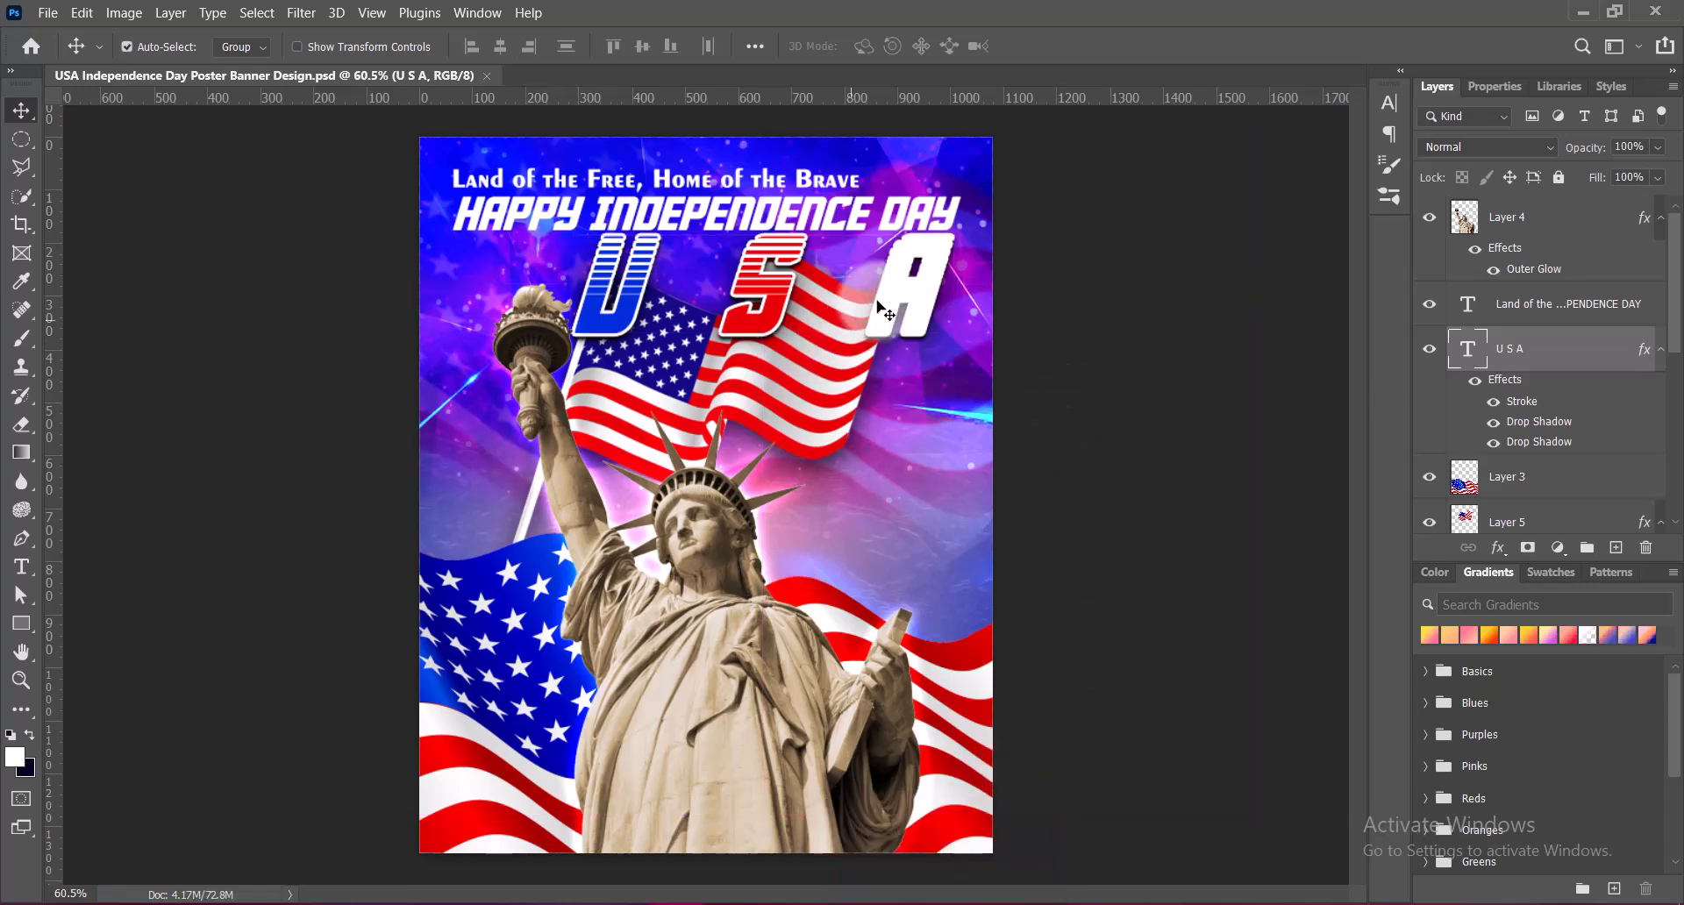
left_click(792, 232)
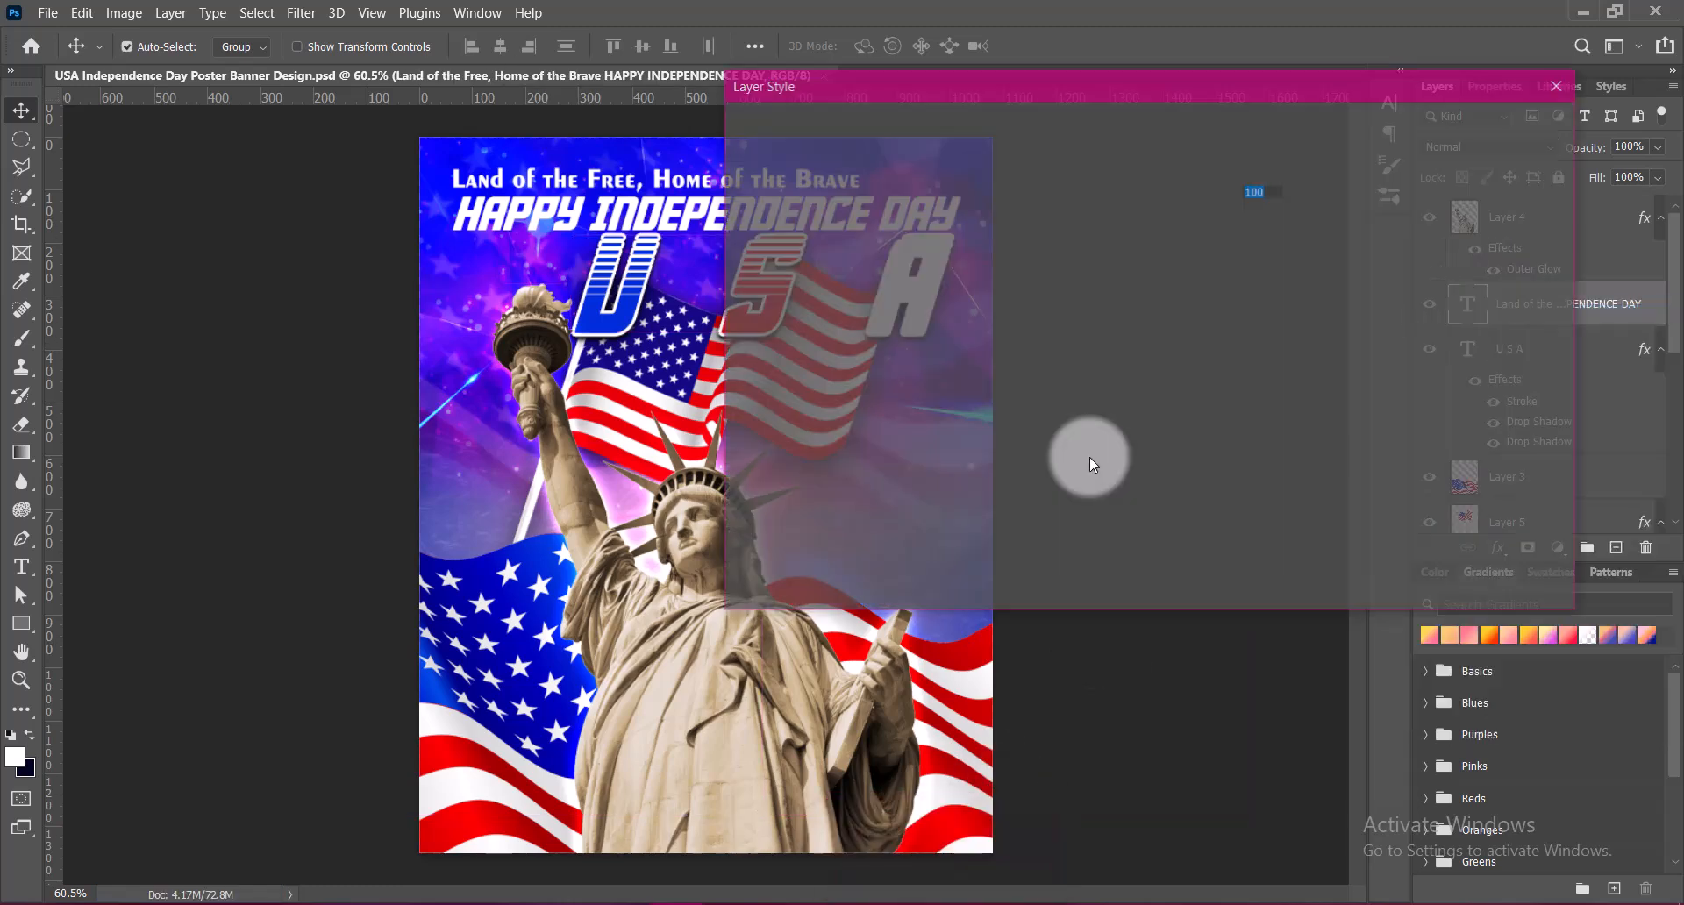
left_click(785, 501)
left_click(763, 530)
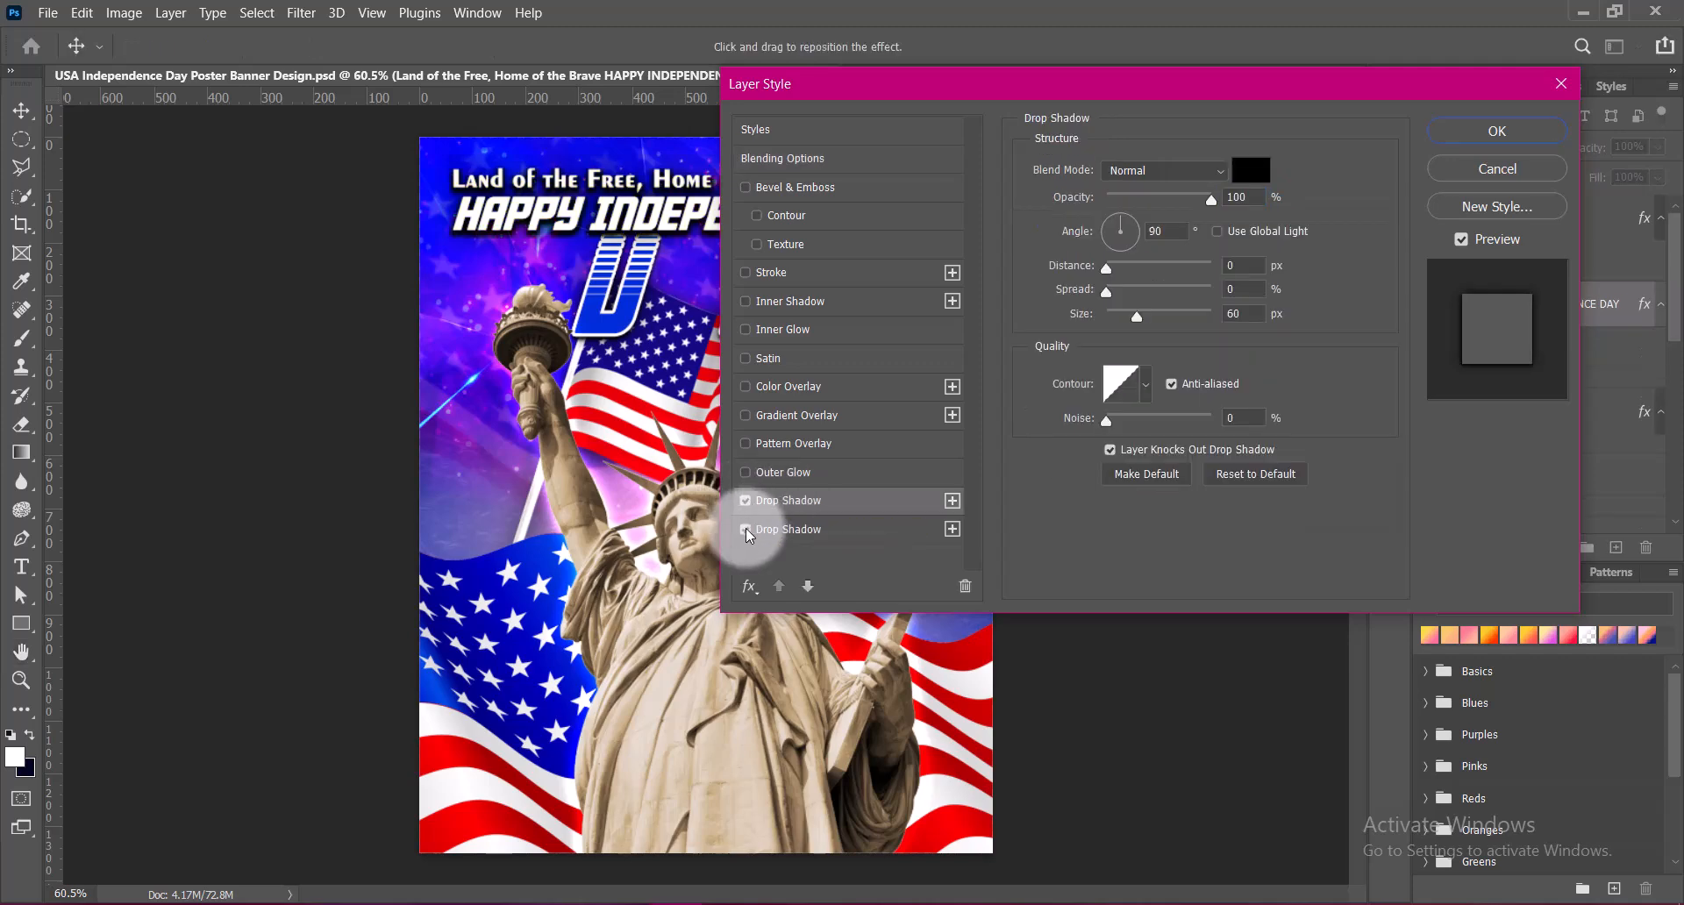
left_click_drag(956, 84, 1198, 63)
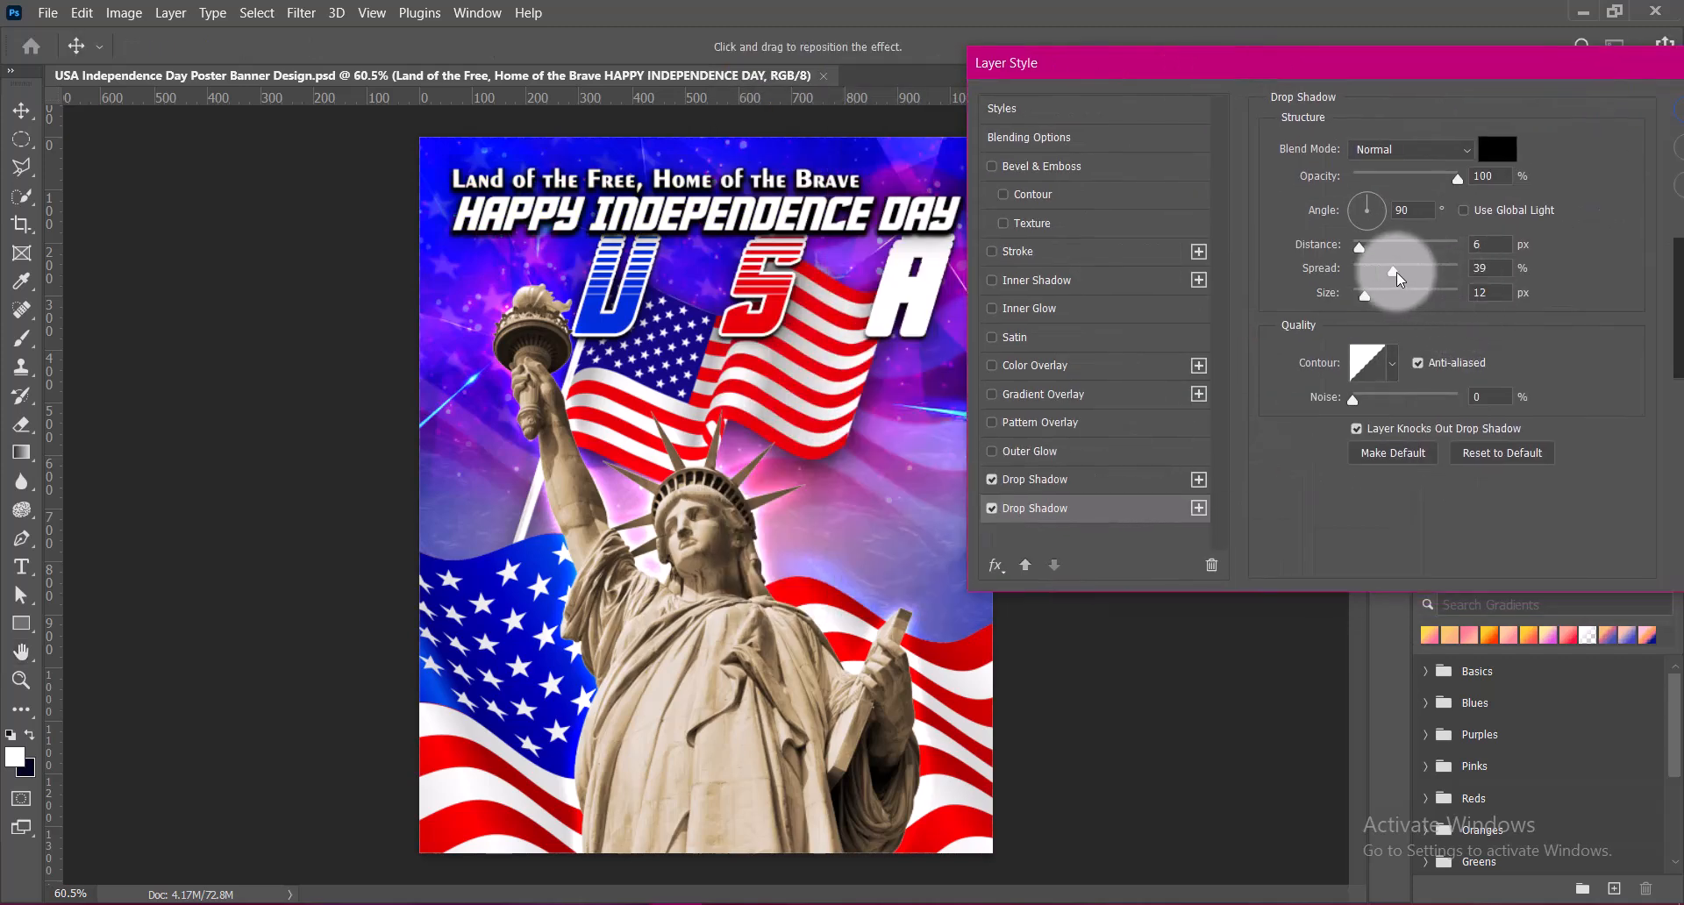
left_click_drag(1393, 272, 1294, 277)
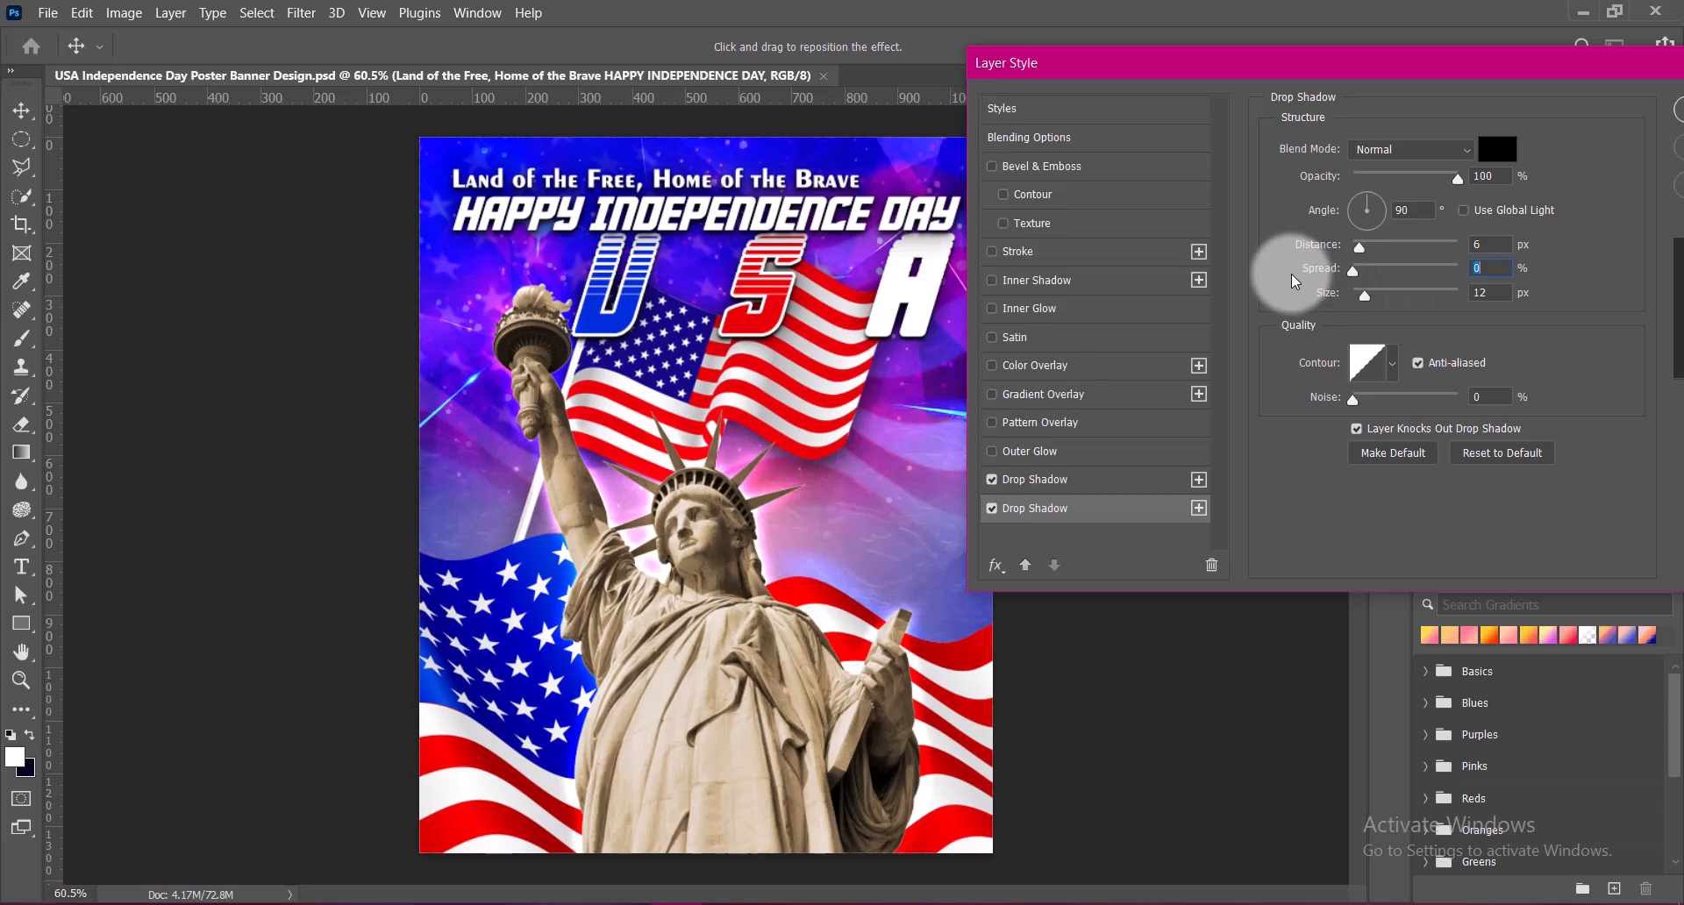
left_click_drag(1373, 312, 1362, 301)
type("6")
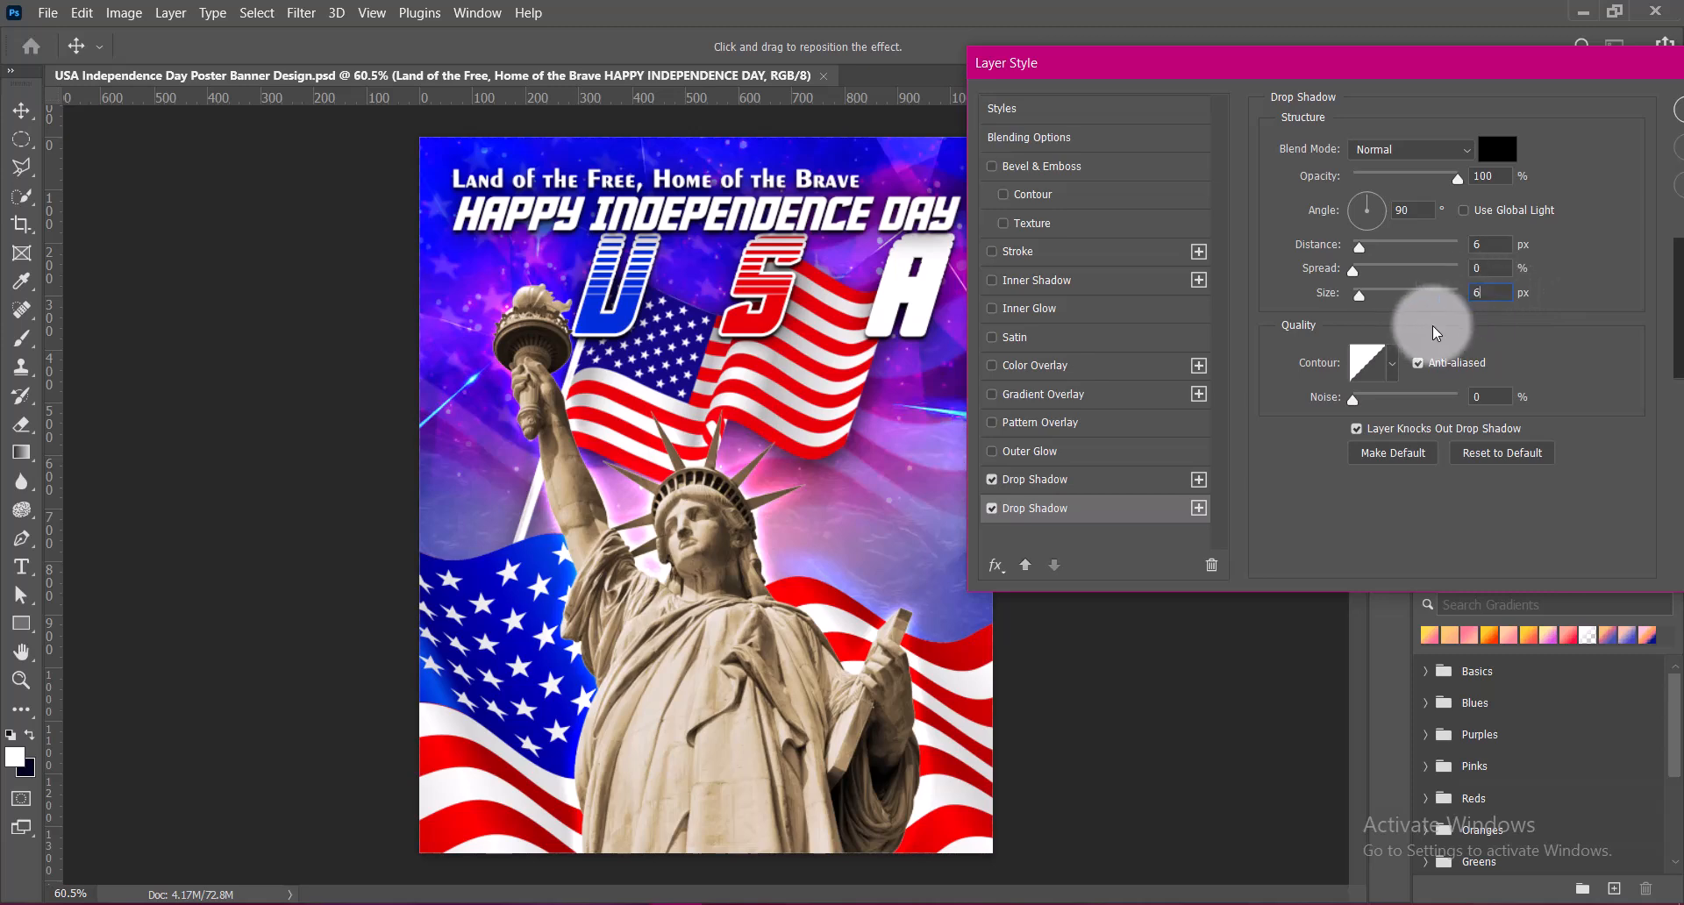
left_click(1490, 245)
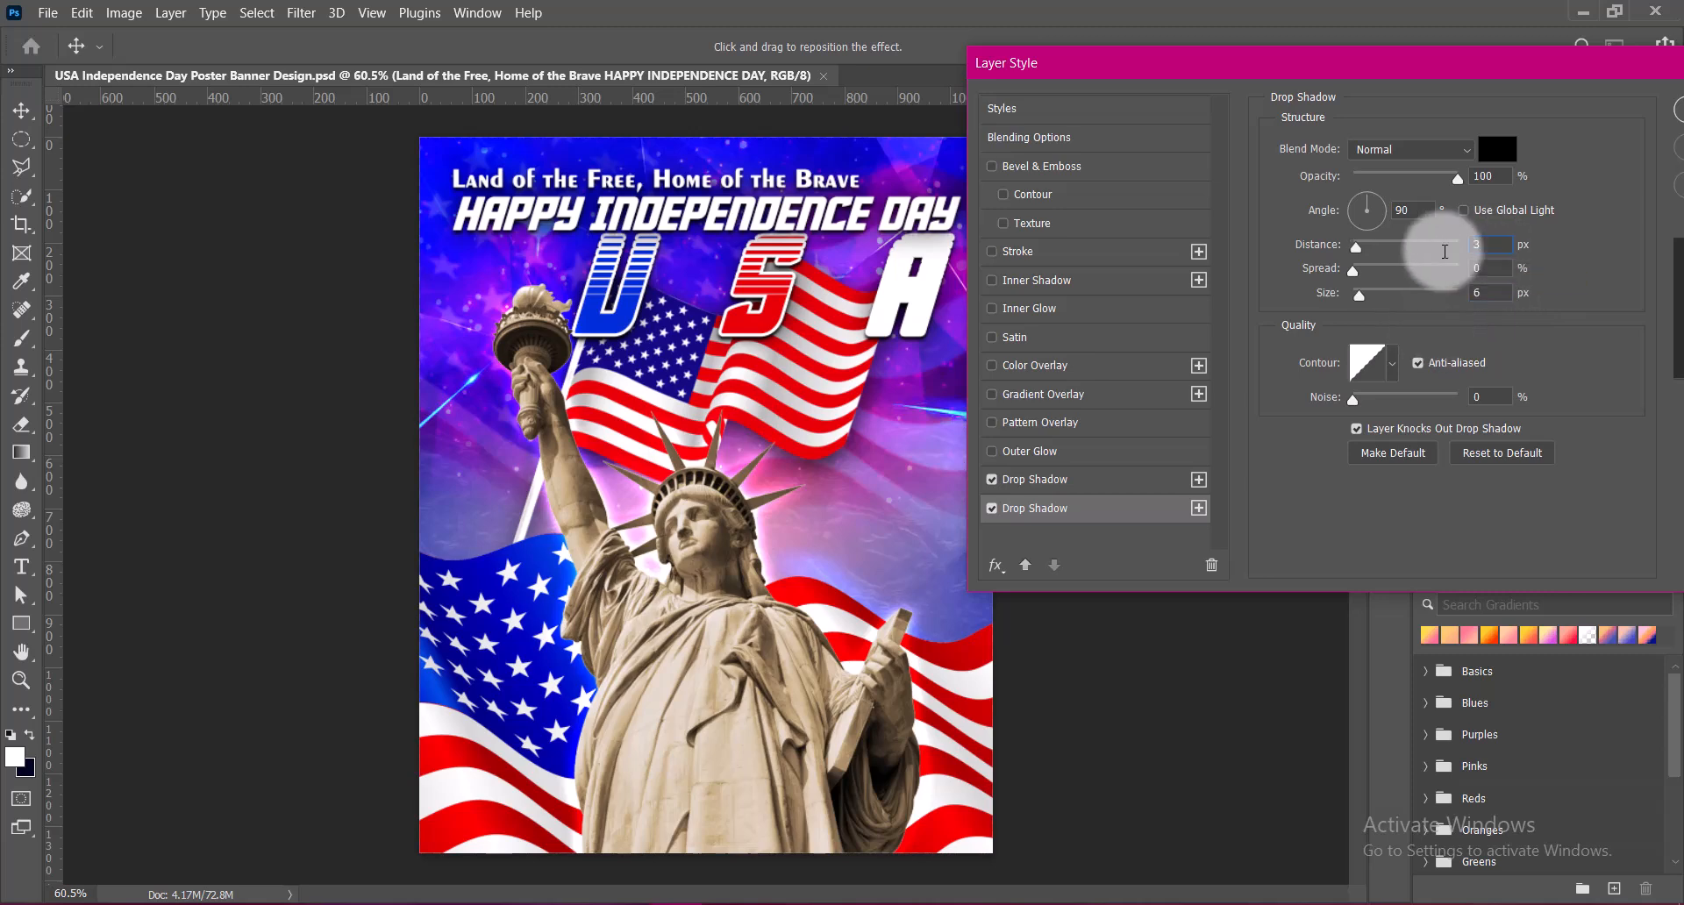
Set the headline's upper drop shadow to 0% spread, apply the style, and shift the USA text slightly down
left_click(1061, 488)
left_click_drag(1353, 270, 1359, 270)
type("3")
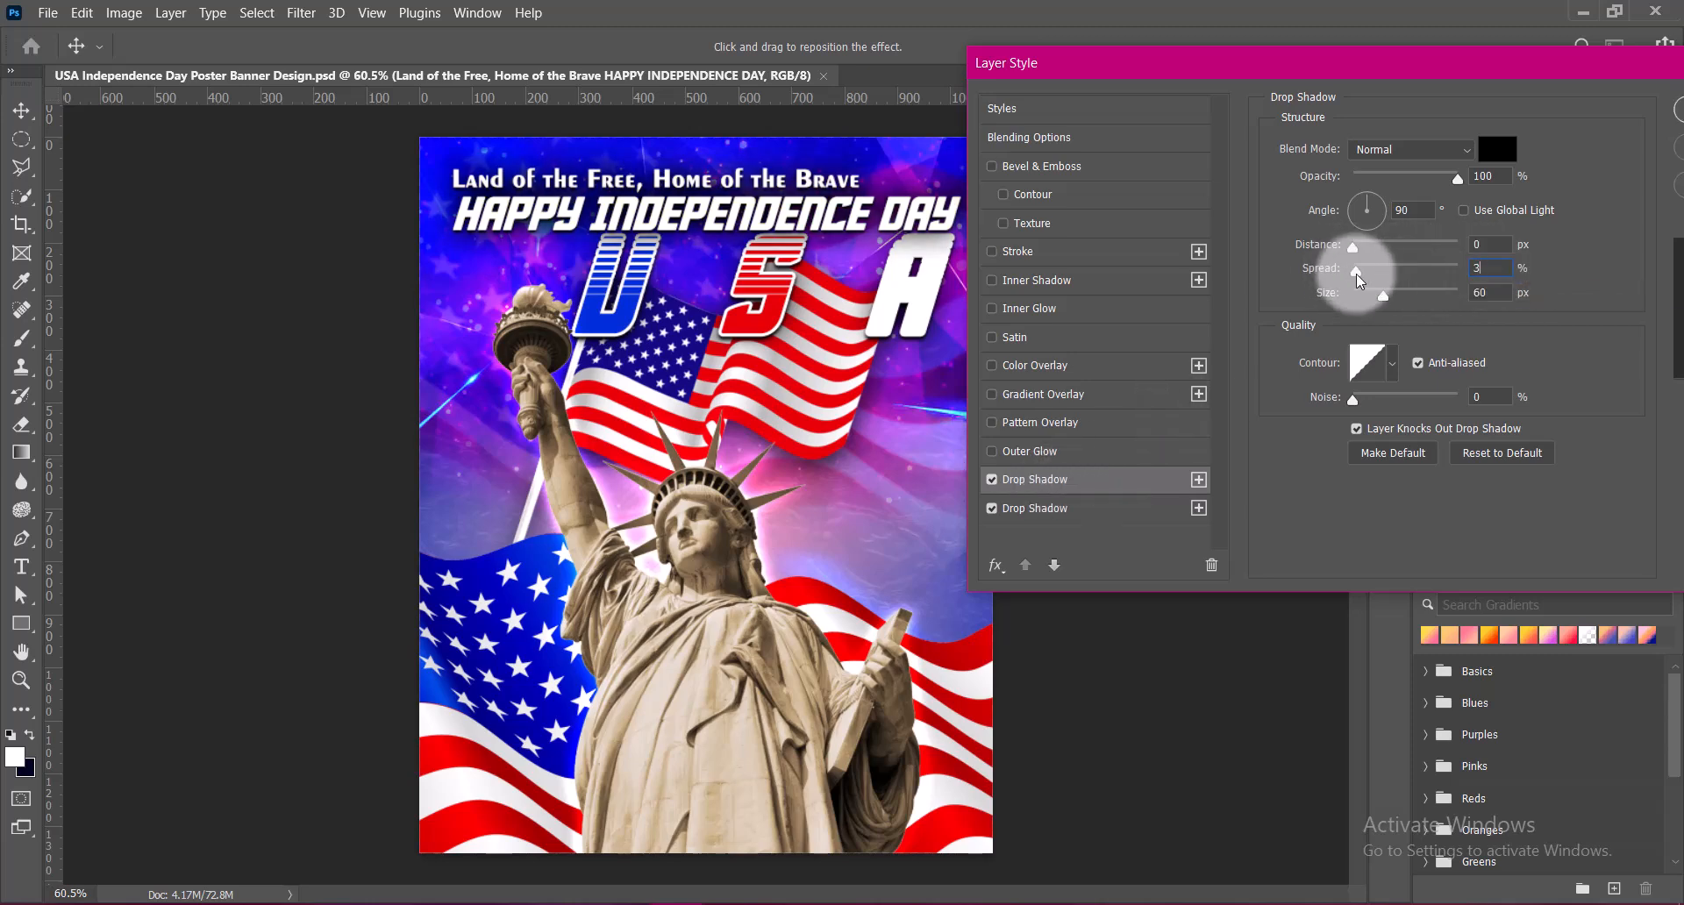
left_click_drag(1353, 269, 1318, 278)
left_click_drag(1464, 64, 1340, 78)
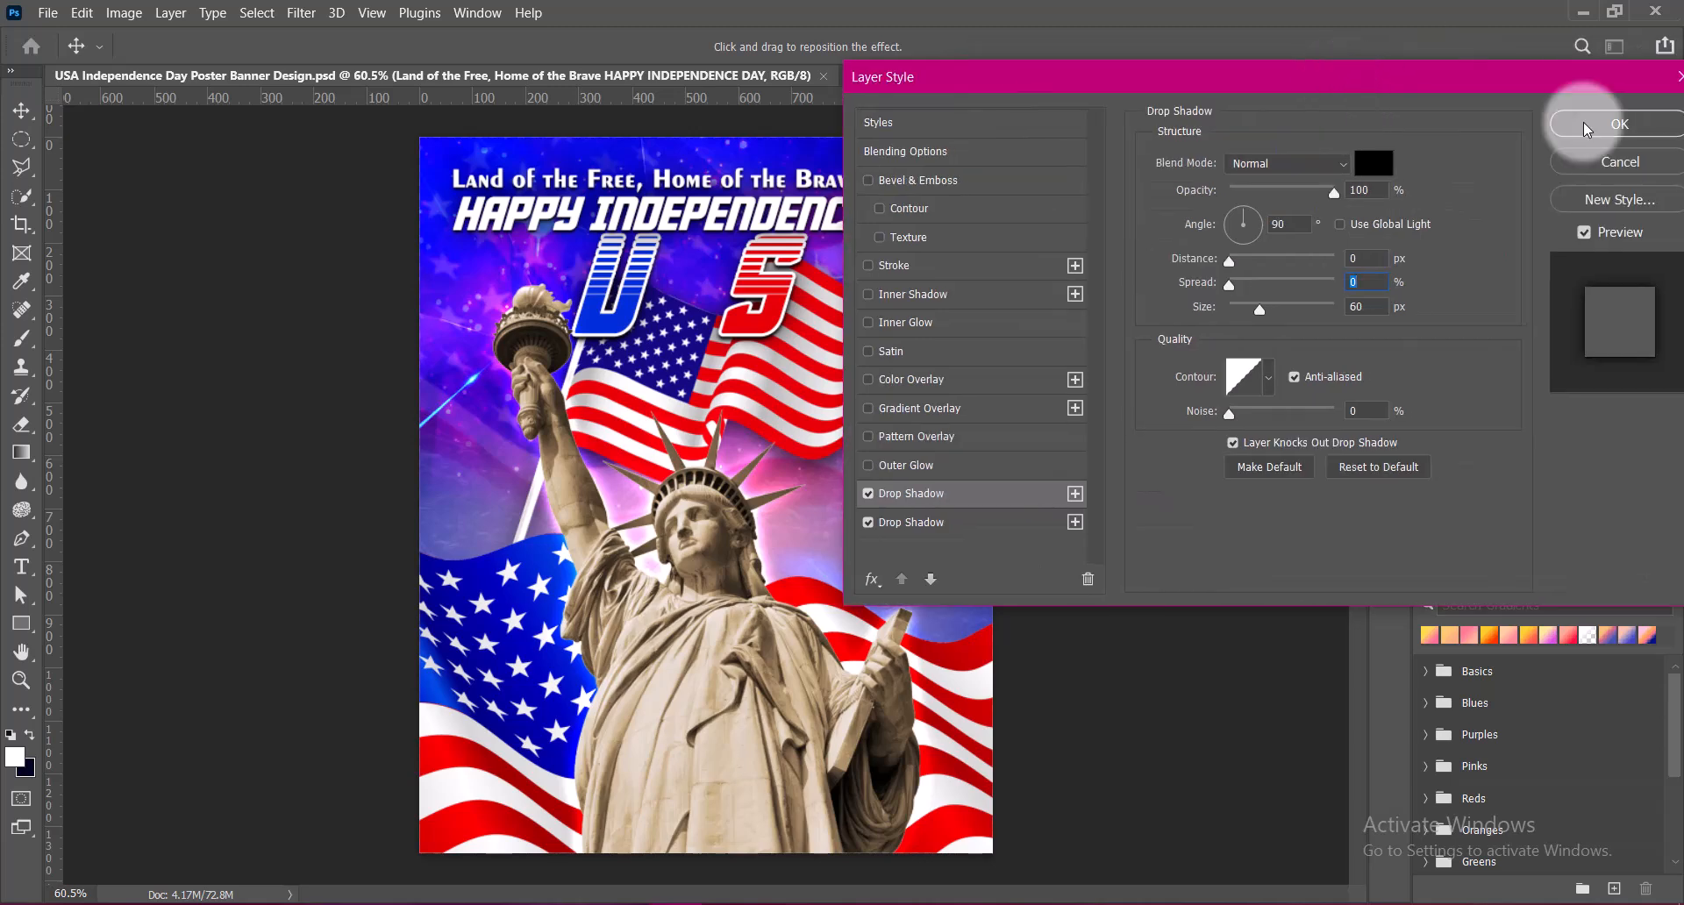
left_click(1586, 128)
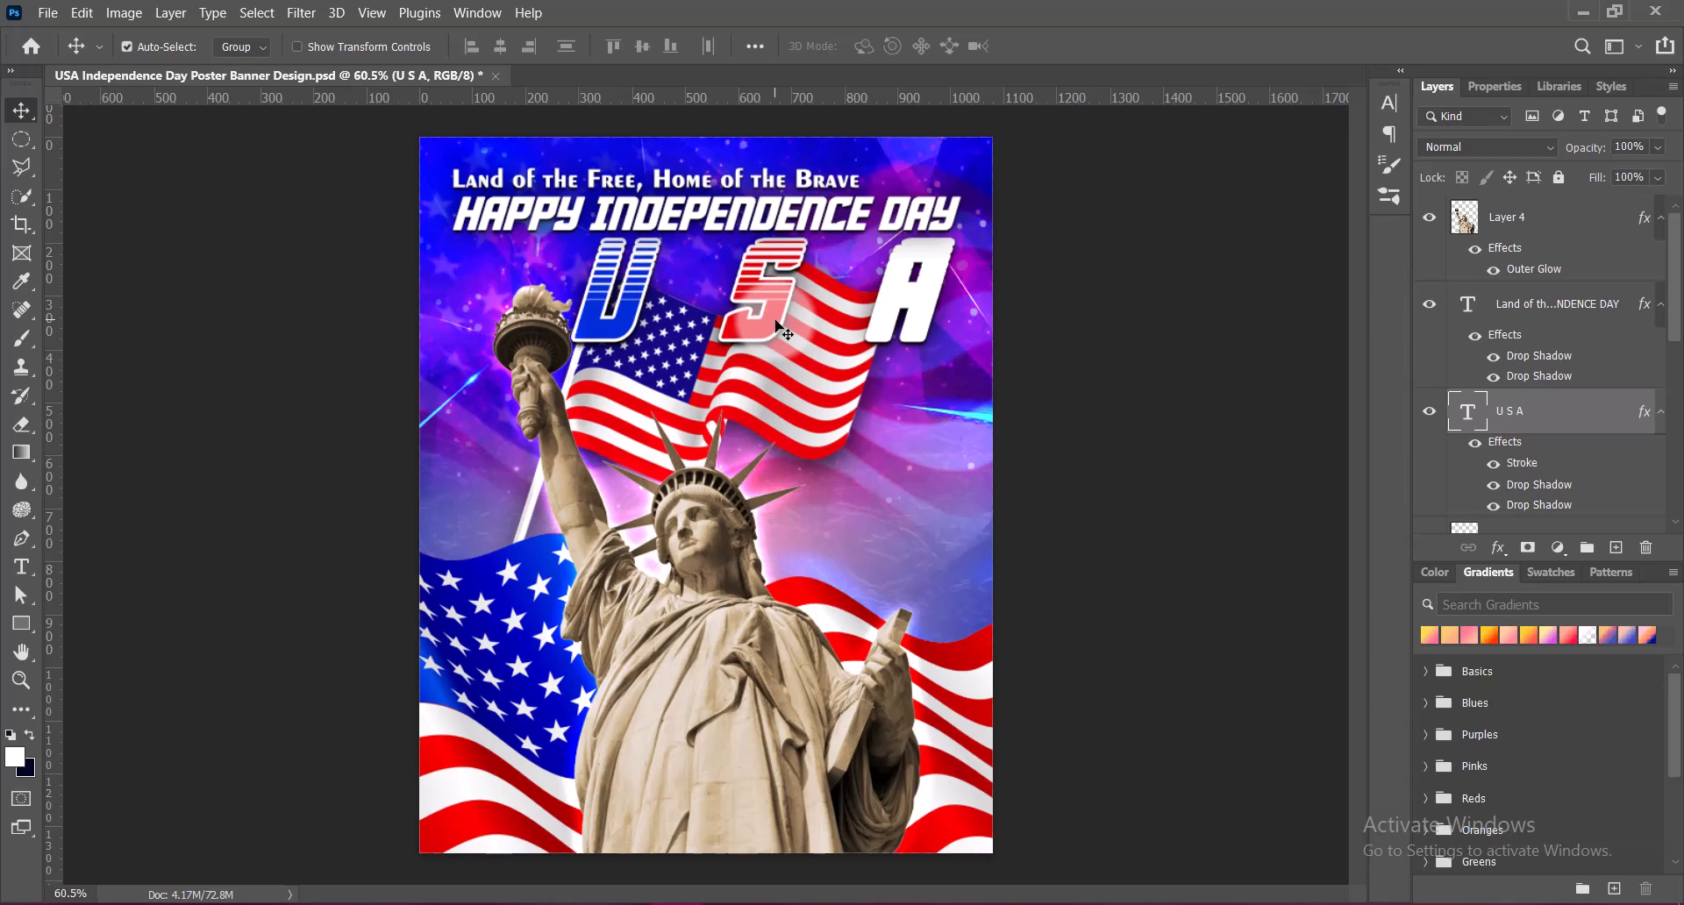
left_click(1174, 489)
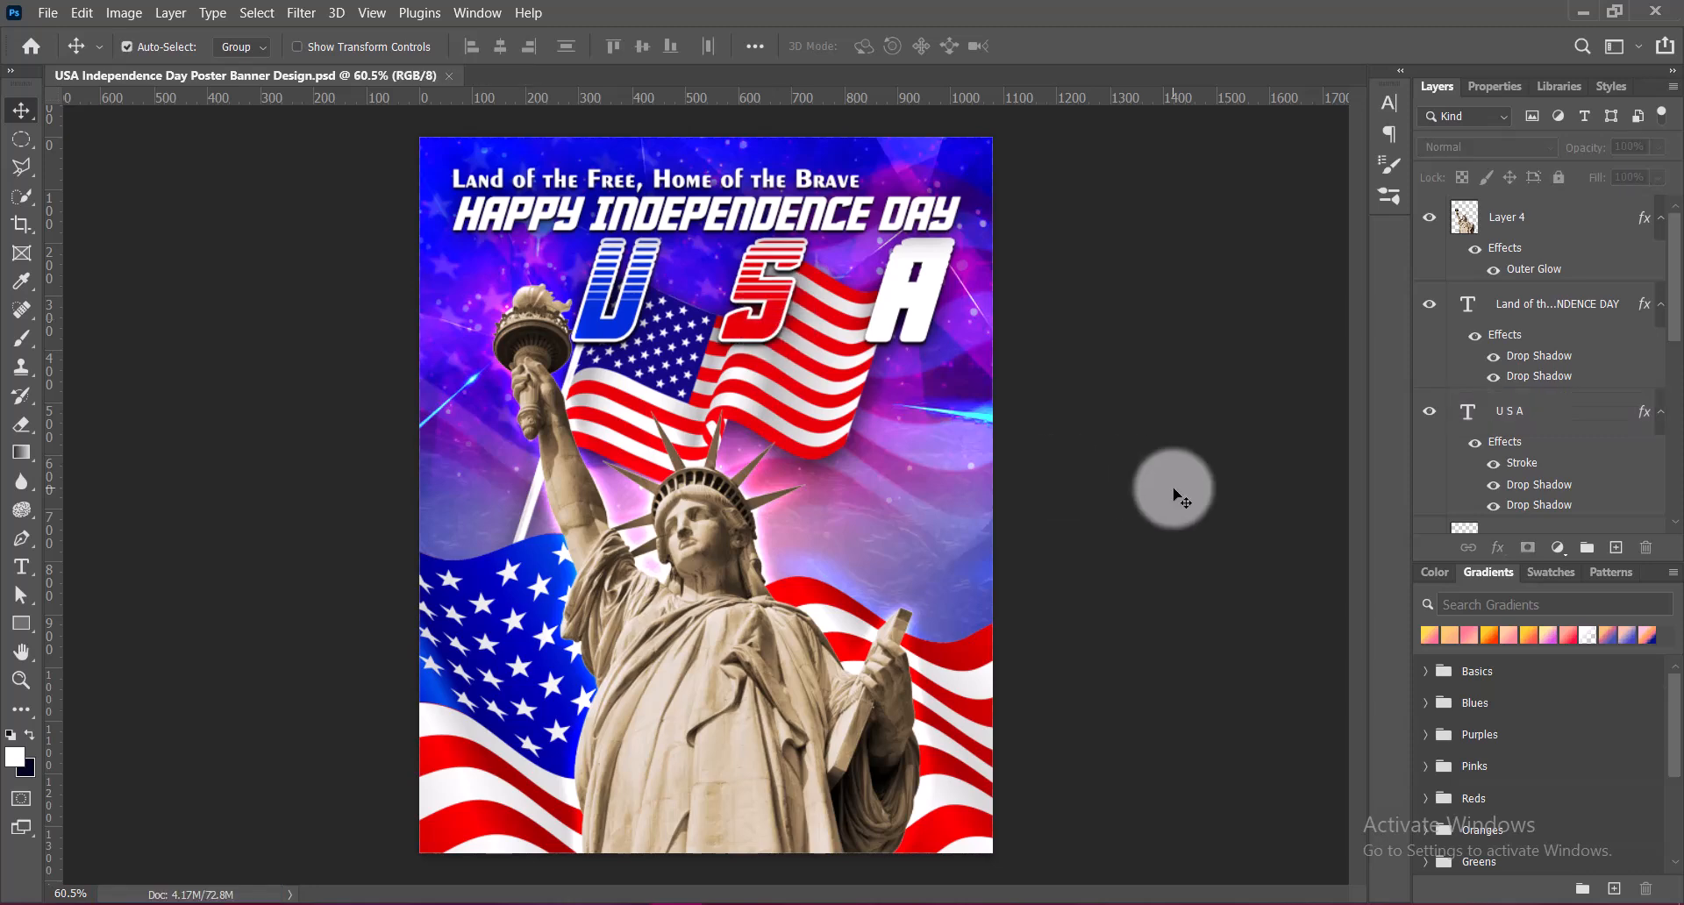
Add a text layer above the statue layer reading TH OF JULY on two lines in 12 pt Phantom Storm Expanded Italic
left_click(1539, 219)
left_click(1616, 547)
key("t")
left_click(833, 483)
left_click(609, 48)
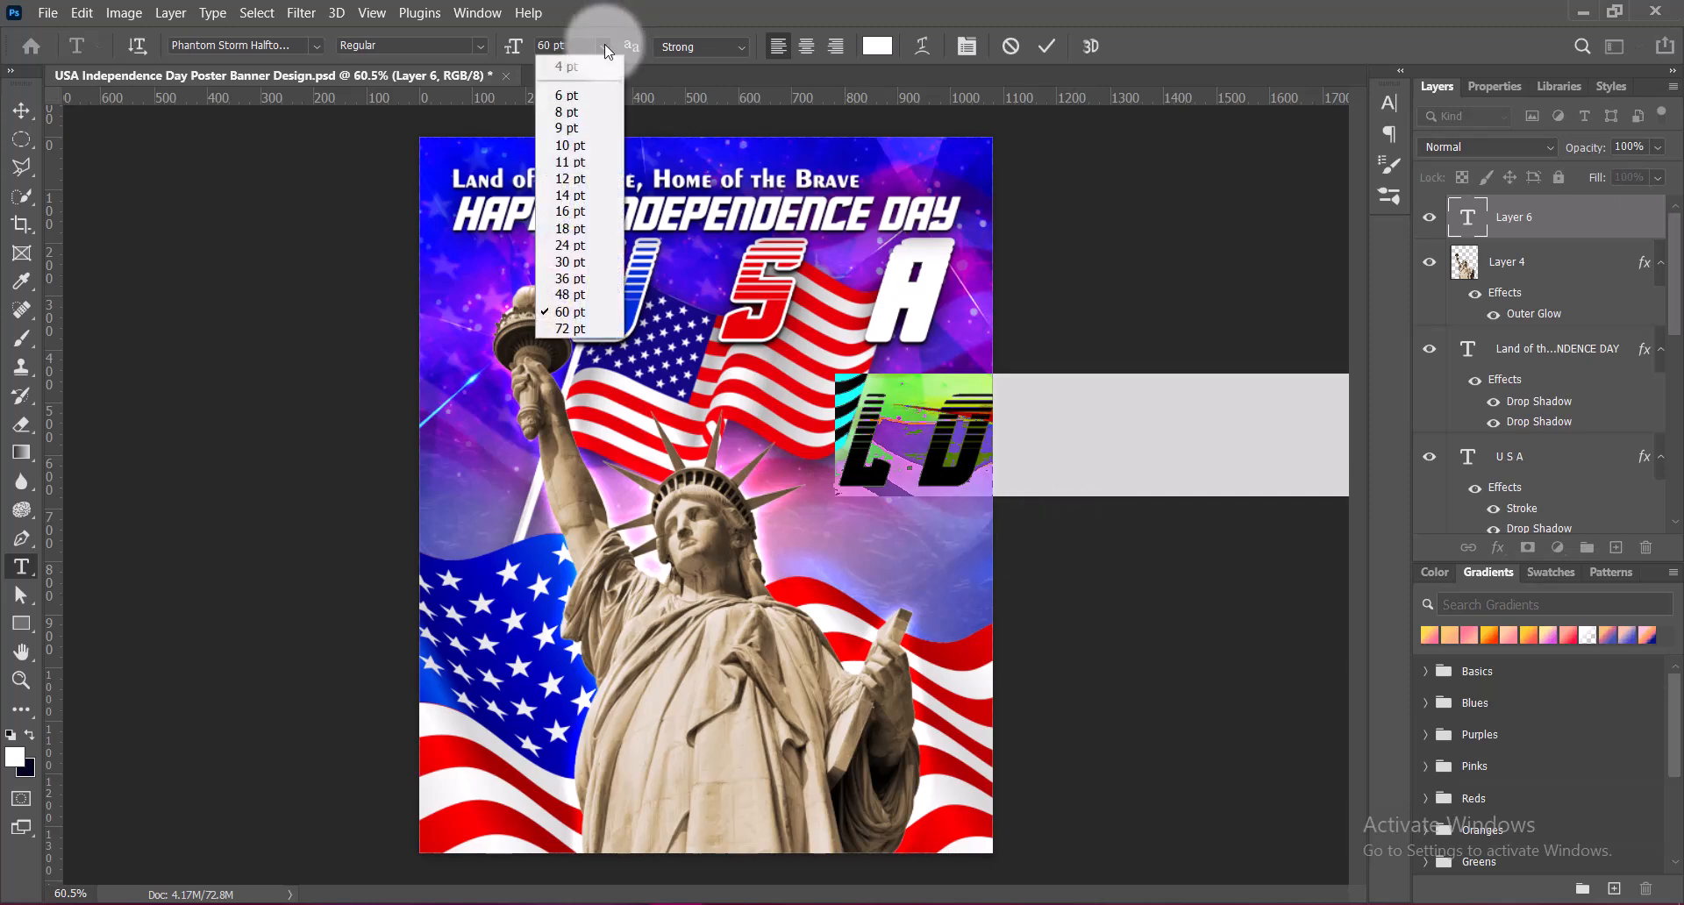
left_click(570, 178)
left_click(1389, 100)
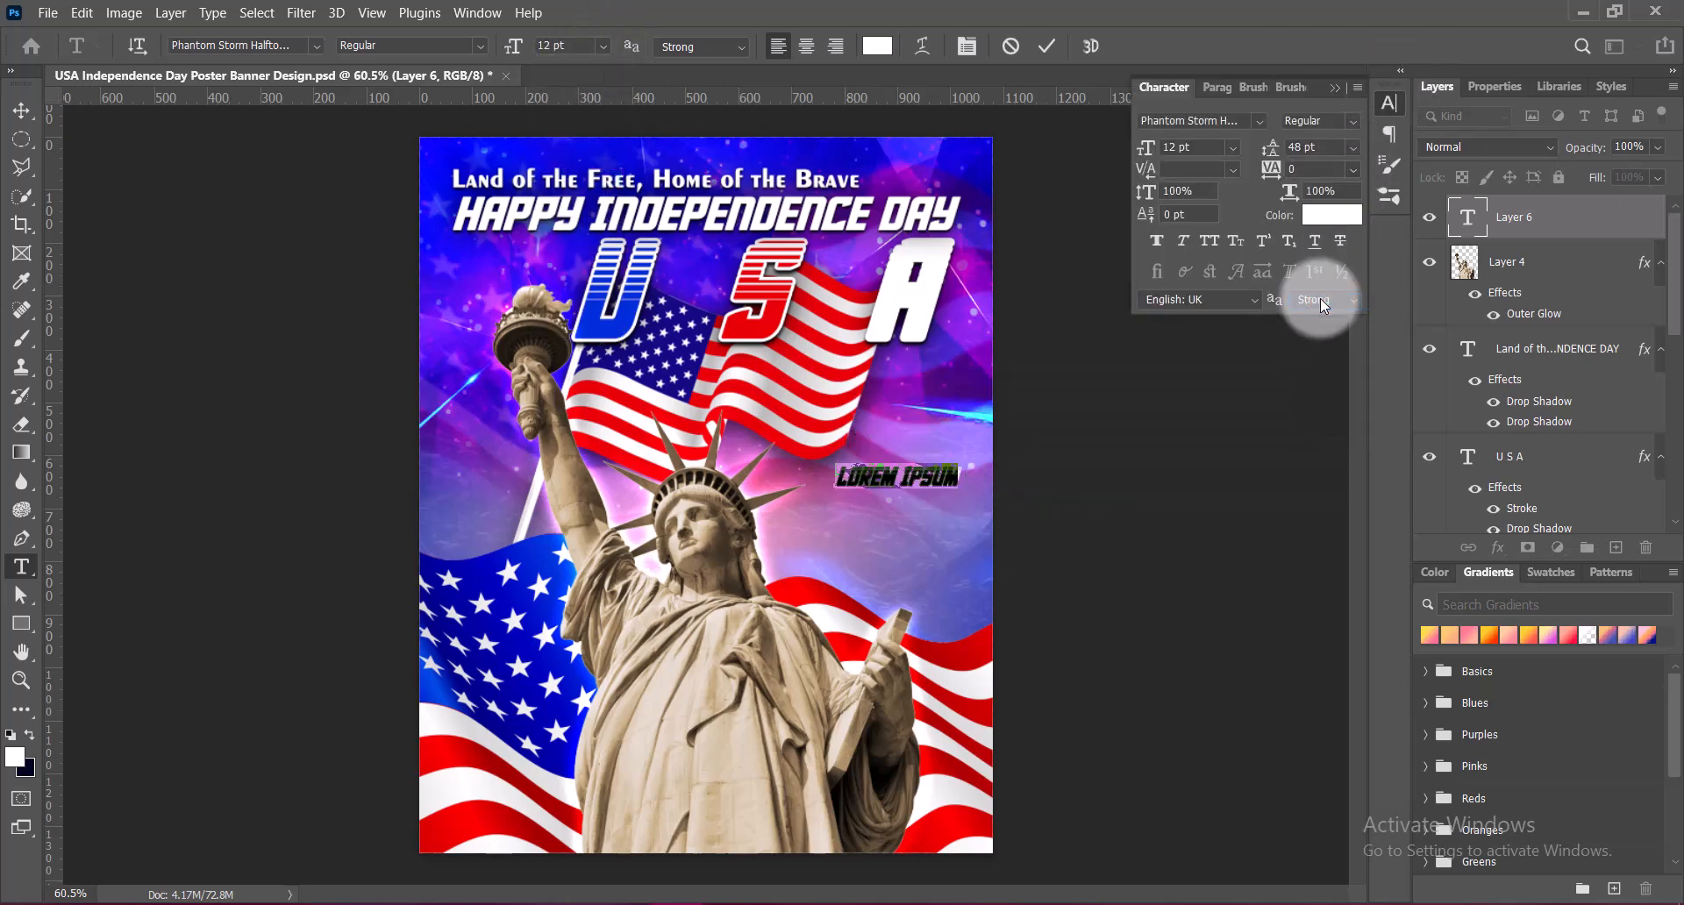
left_click(317, 45)
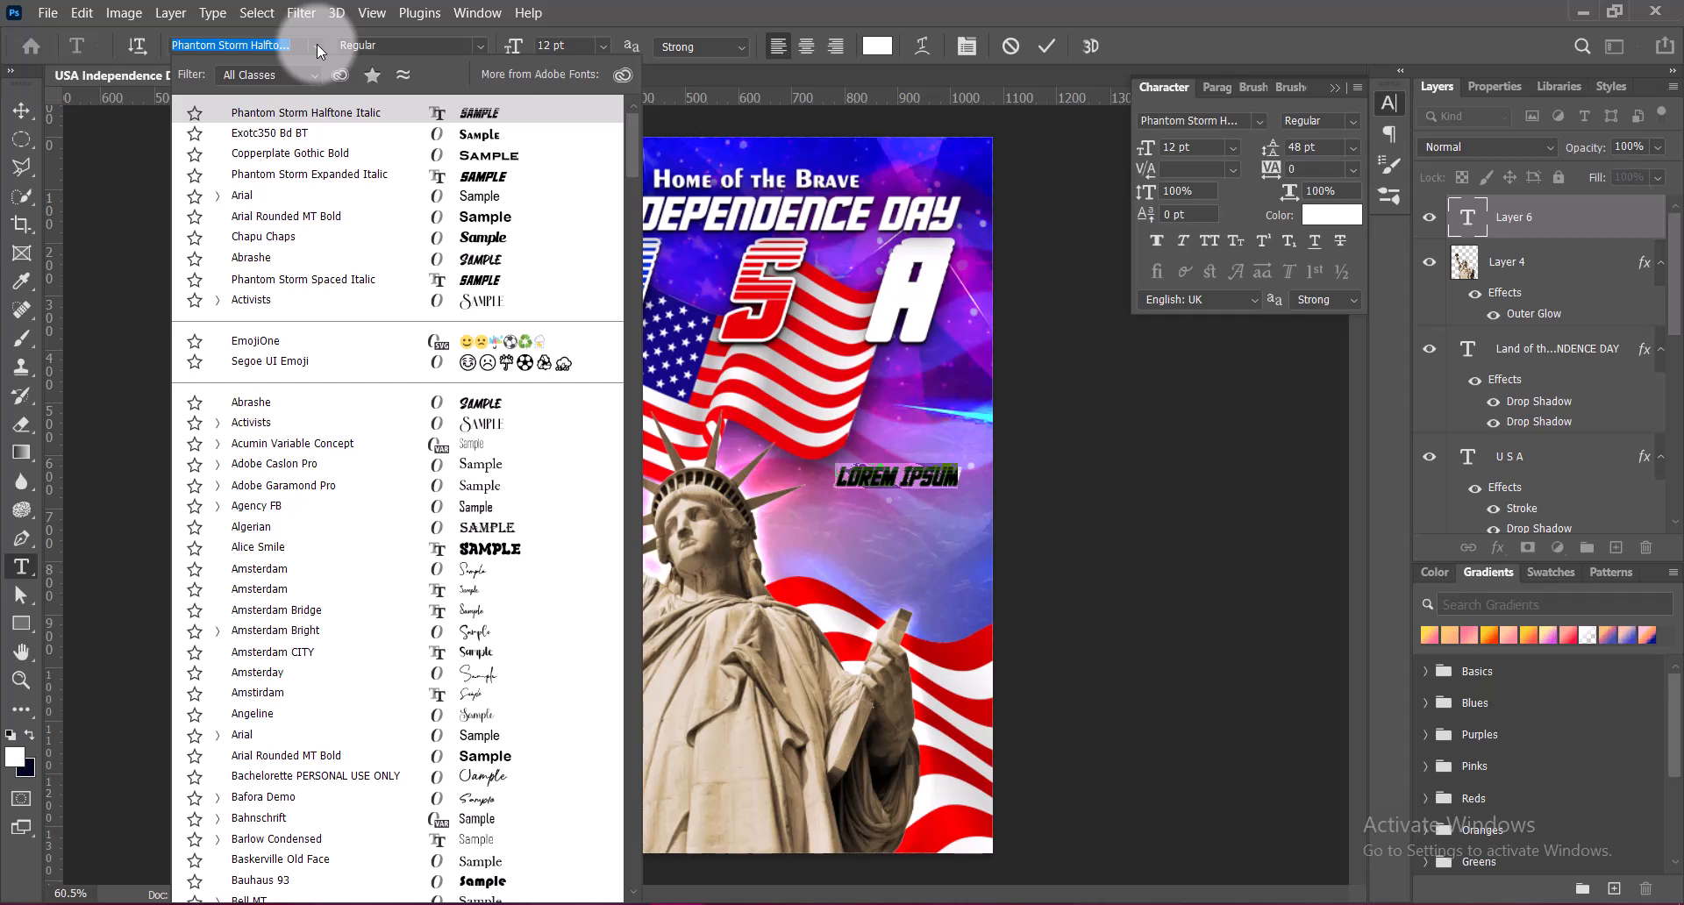
left_click(309, 174)
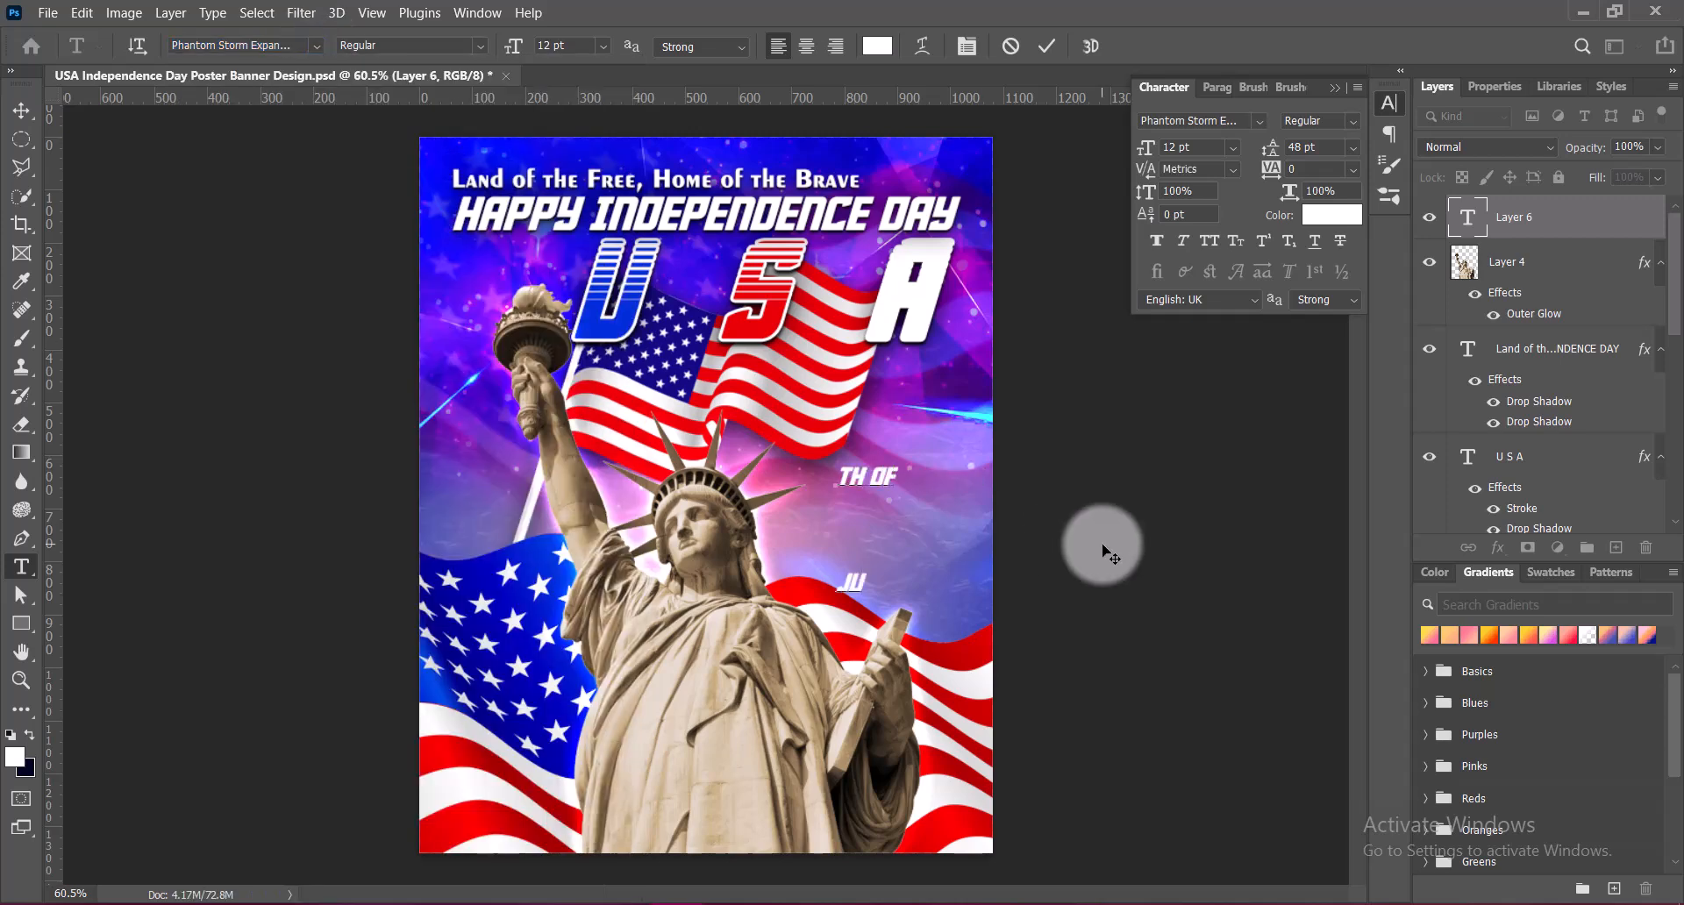
type("Y")
Set the TH OF JULY text to 24 pt with 18 pt leading and commit it
left_click_drag(838, 474, 1001, 584)
left_click(603, 46)
left_click(570, 241)
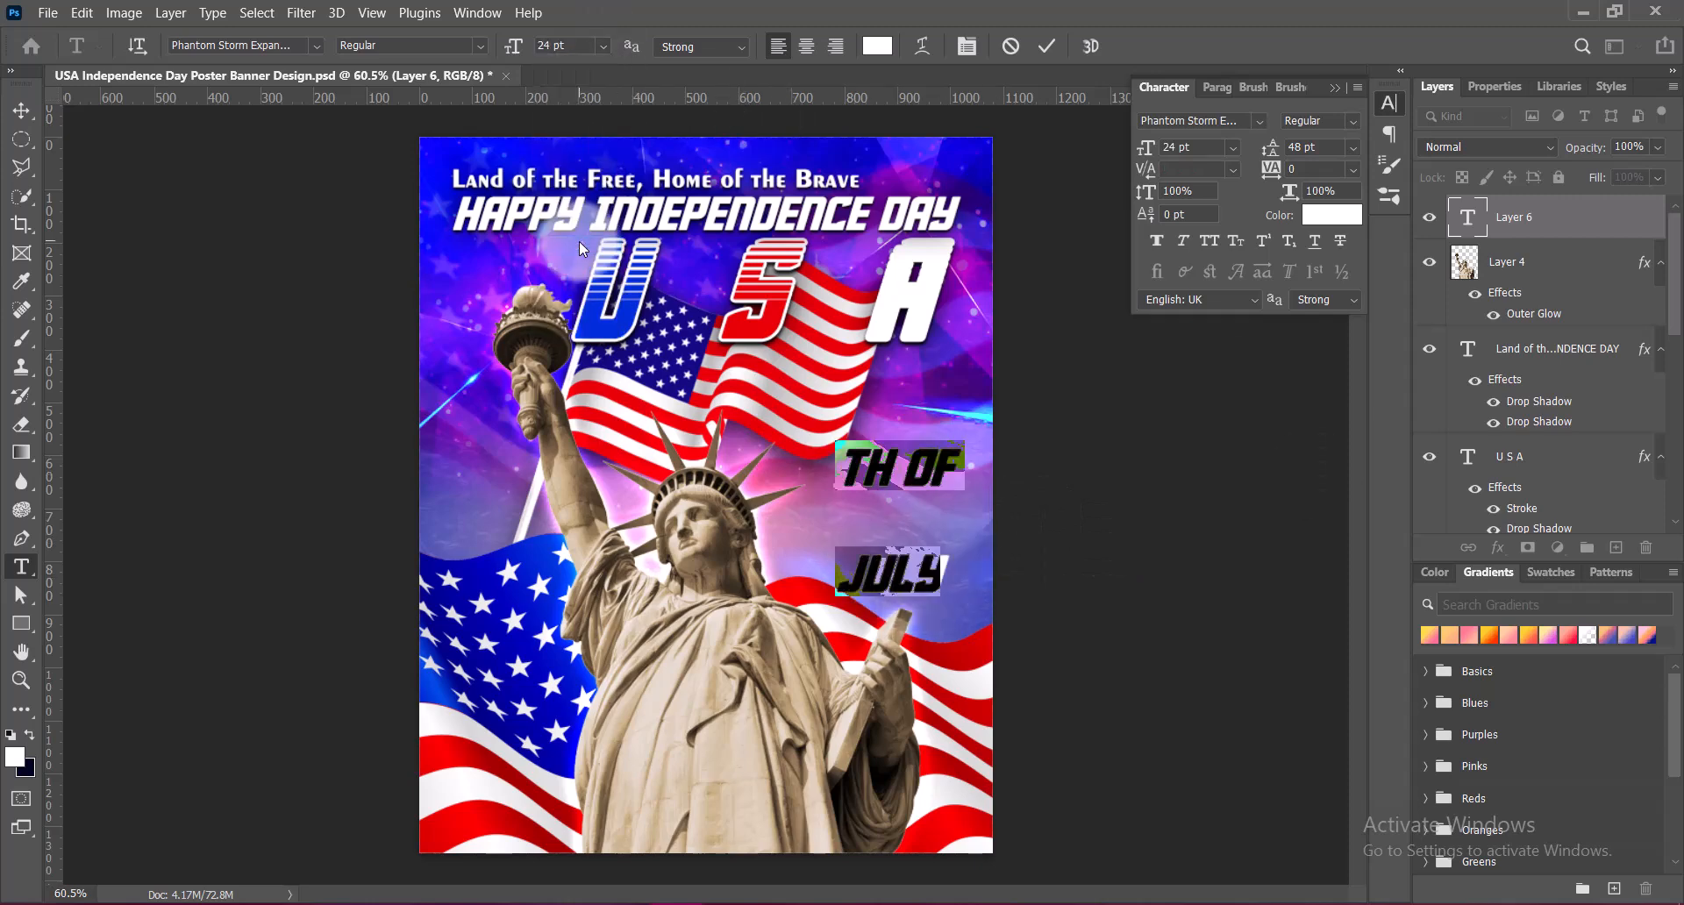
left_click(1354, 146)
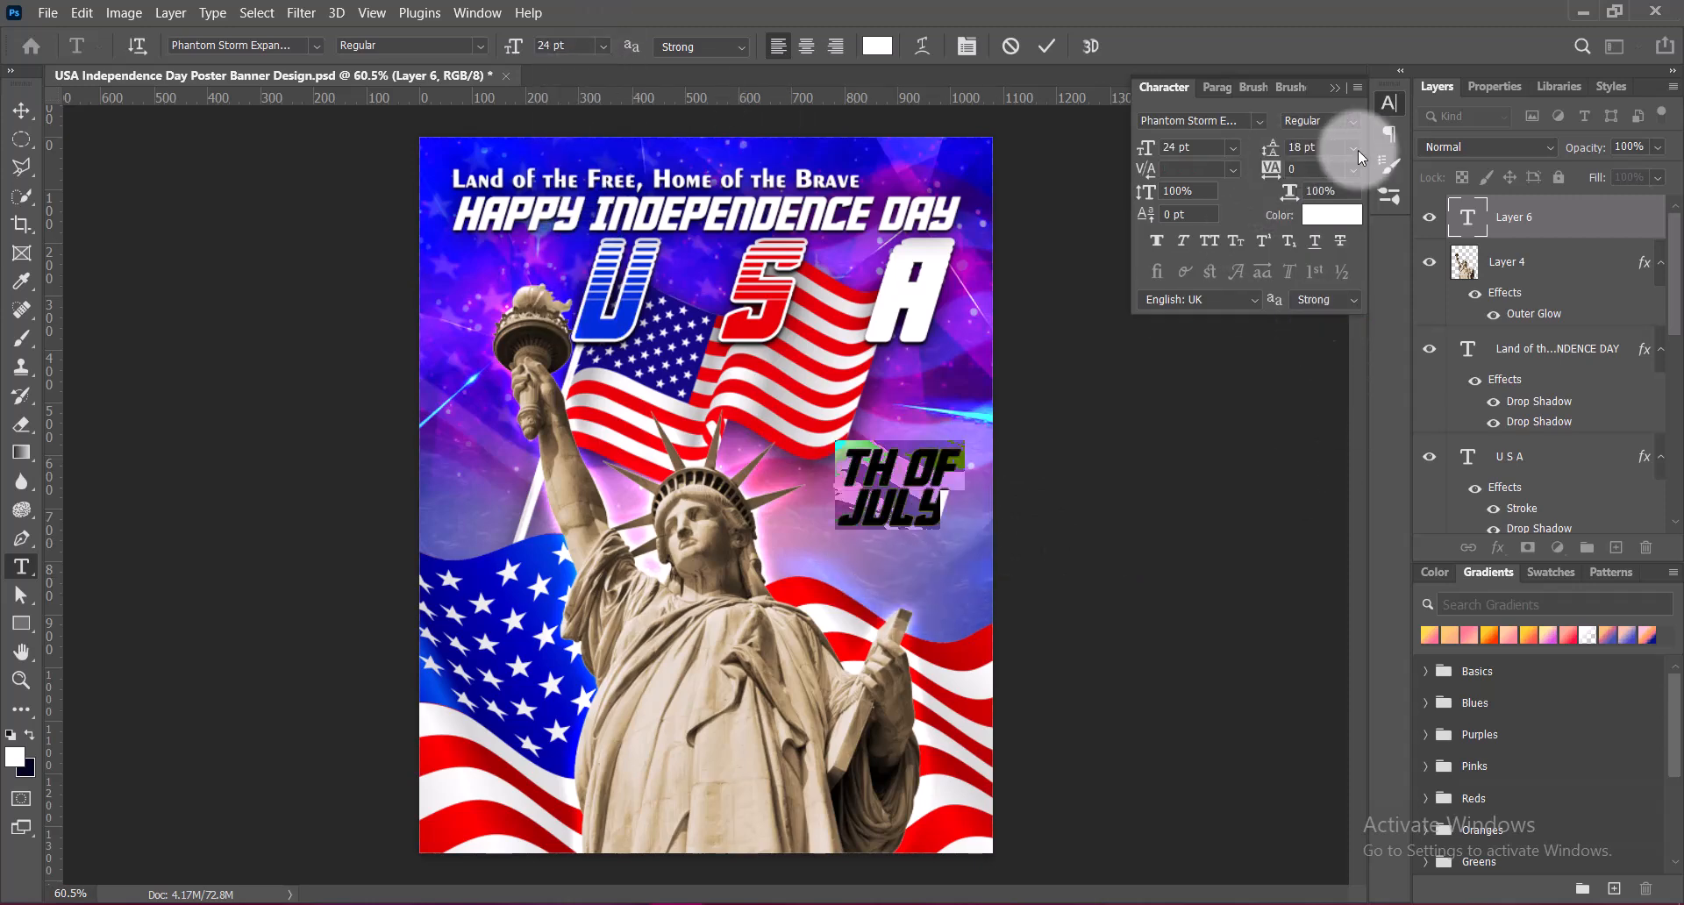
left_click(1335, 90)
left_click(1048, 48)
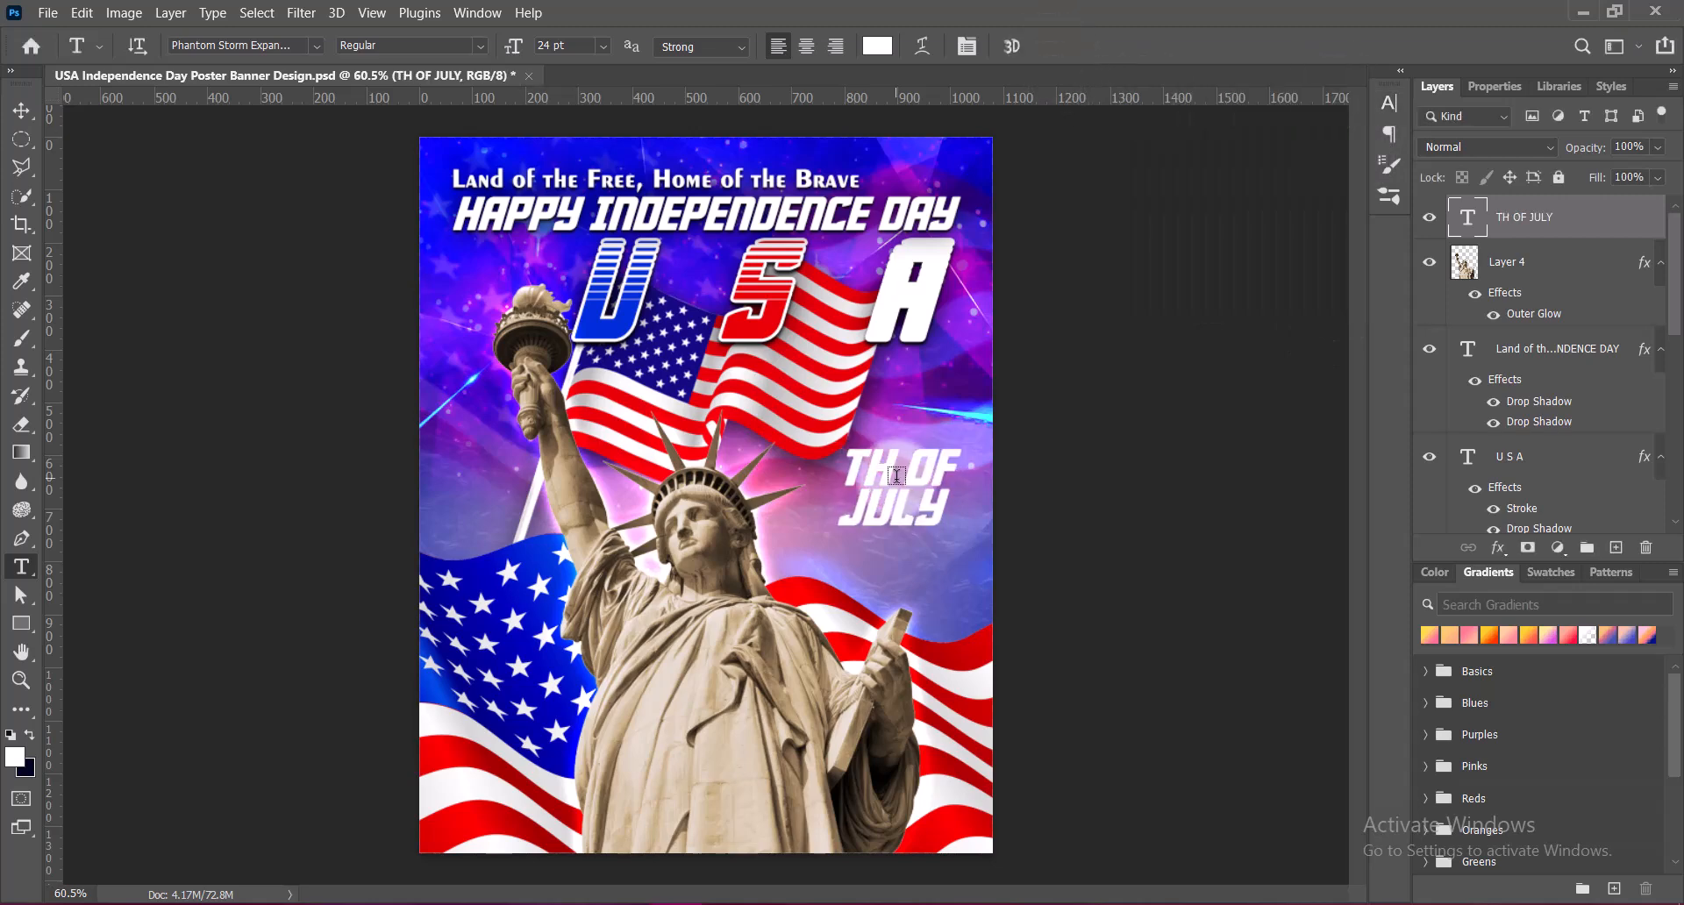
Recolor TH OF with the red sampled from the letter S and JULY with the blue from the letter U, then commit the text
left_click_drag(844, 463, 978, 470)
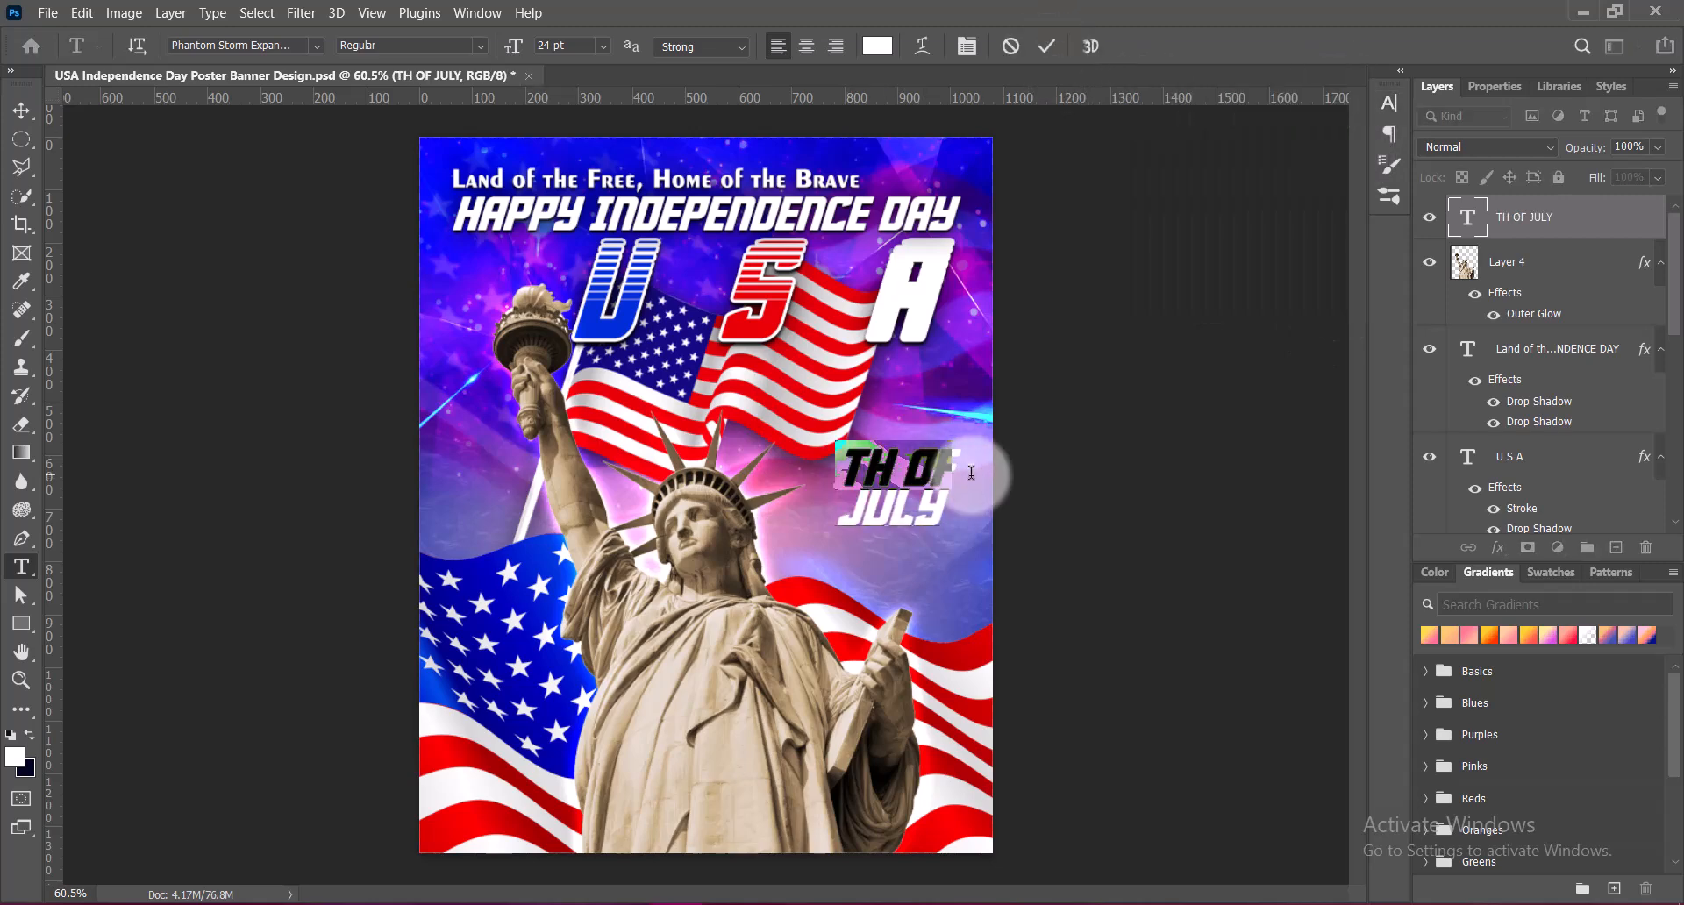
left_click(877, 46)
left_click(733, 328)
left_click(1580, 292)
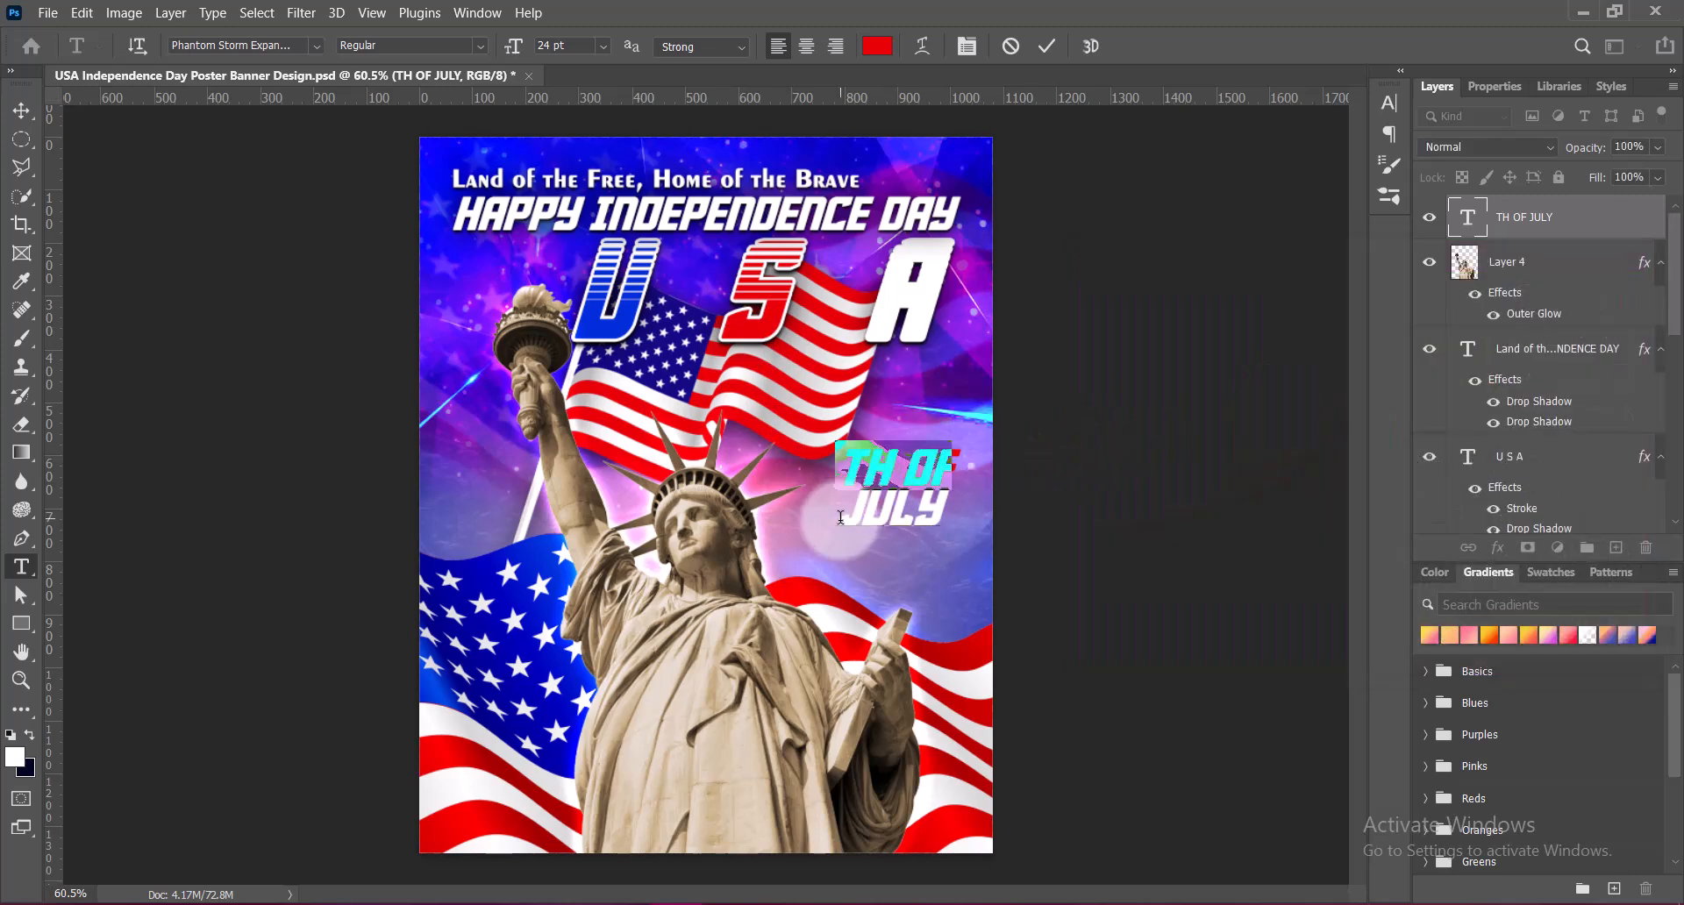
left_click_drag(950, 518, 958, 518)
left_click(877, 45)
left_click(609, 303)
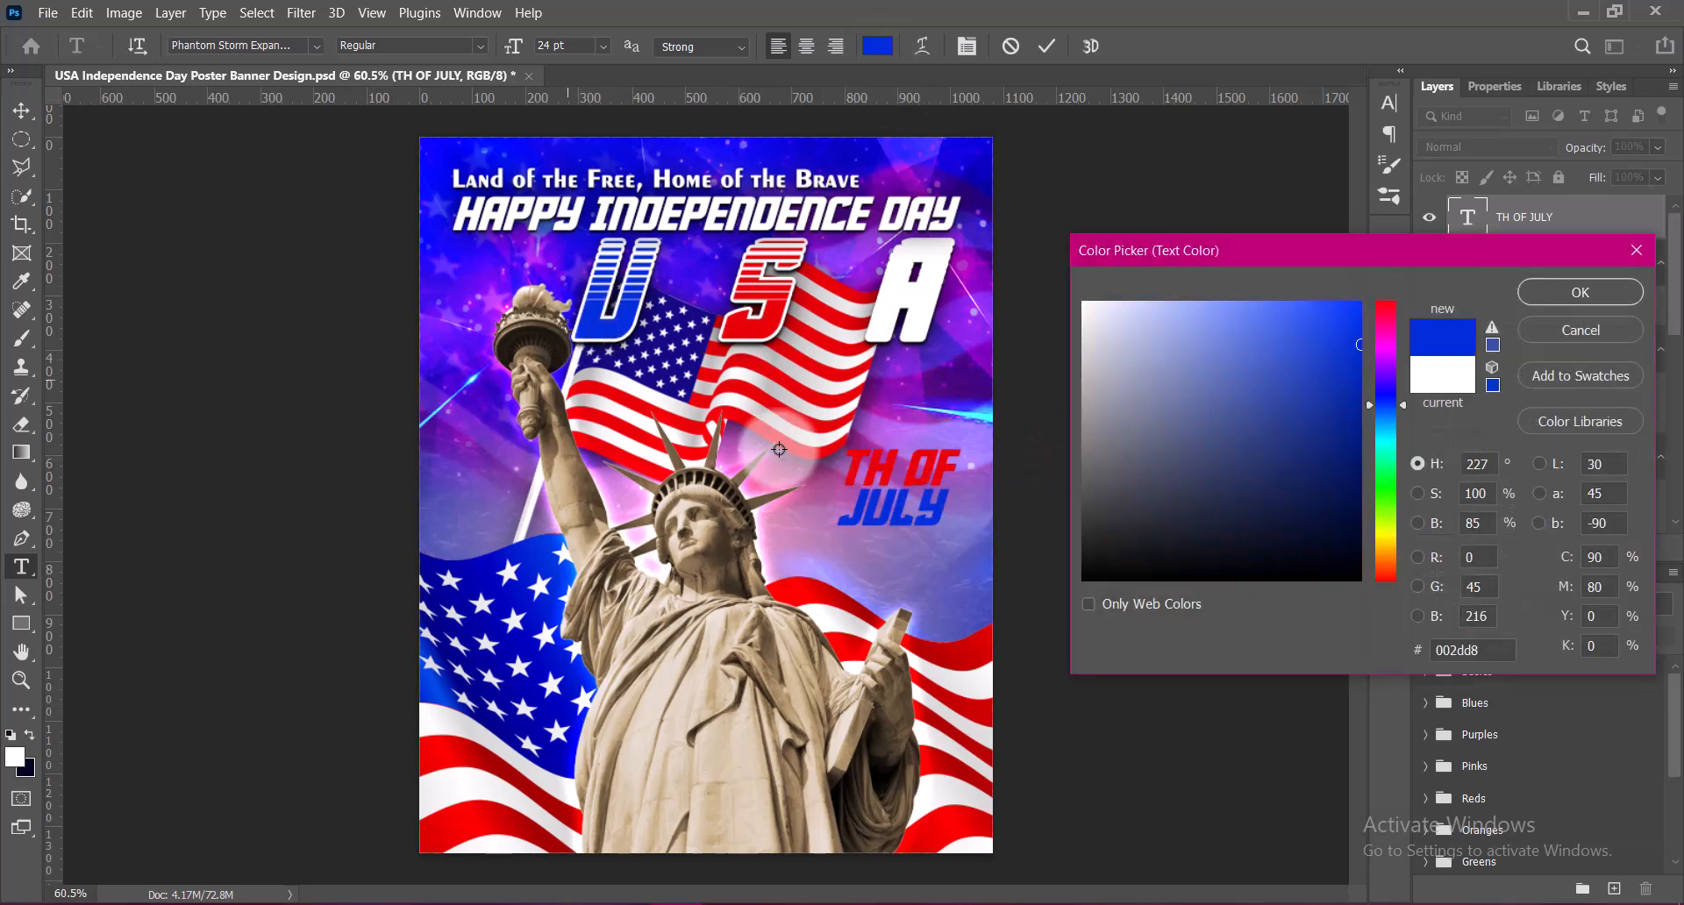
left_click(1578, 302)
left_click(1048, 46)
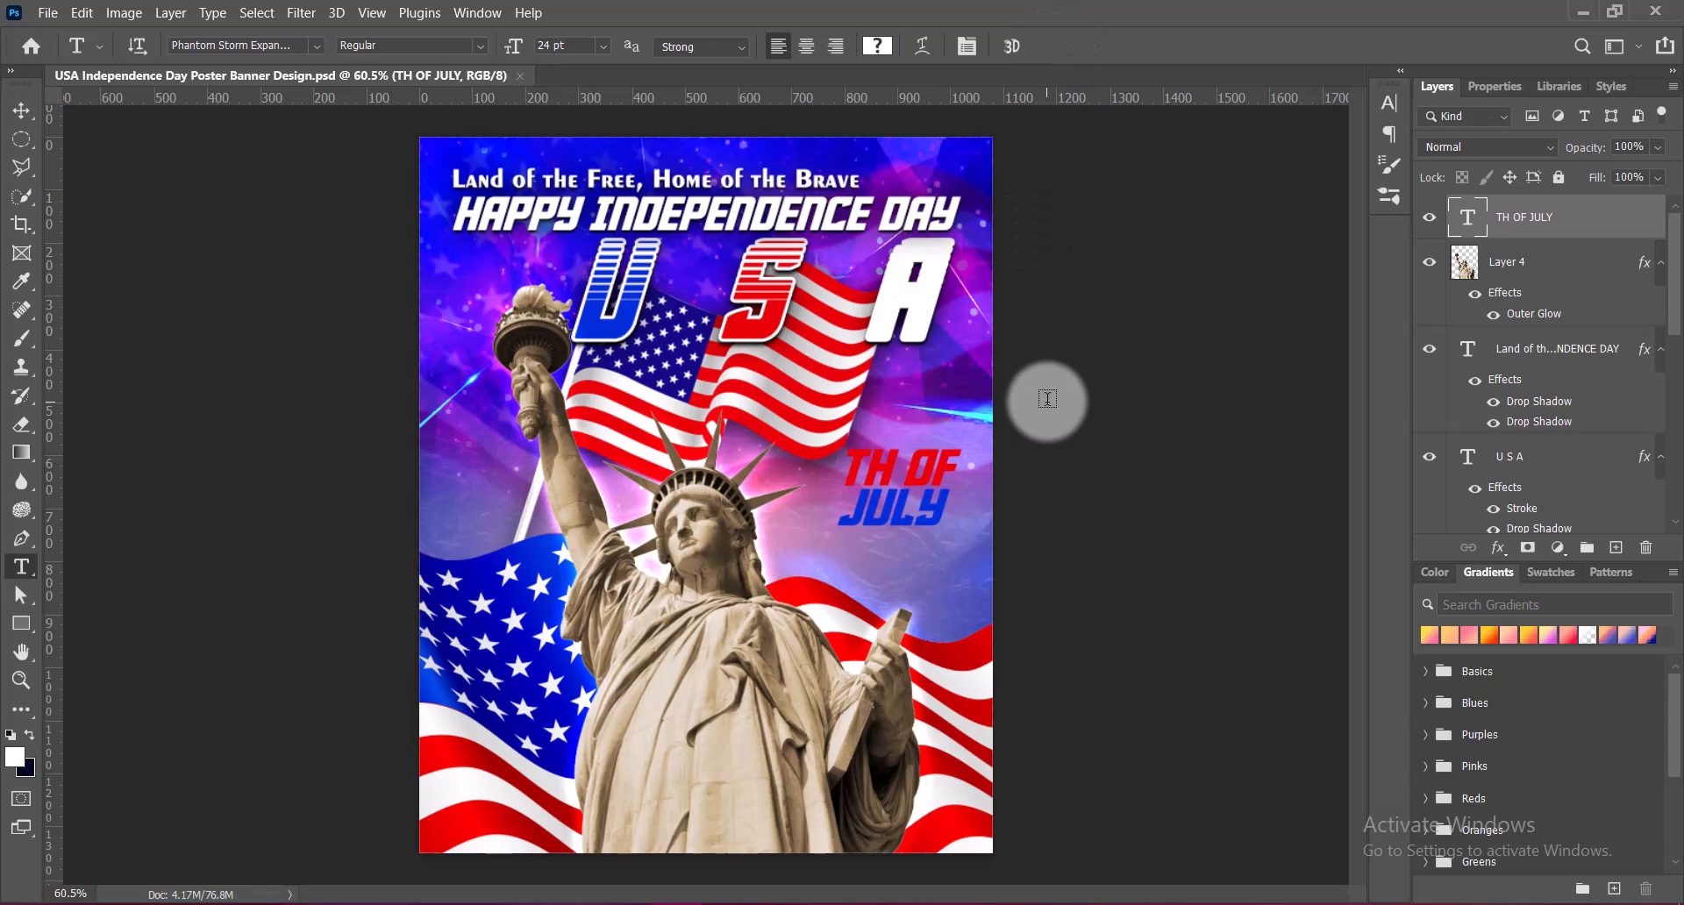
Enlarge the TH OF JULY text to about 29.55 pt and place it beside the statue's head
left_click(21, 110)
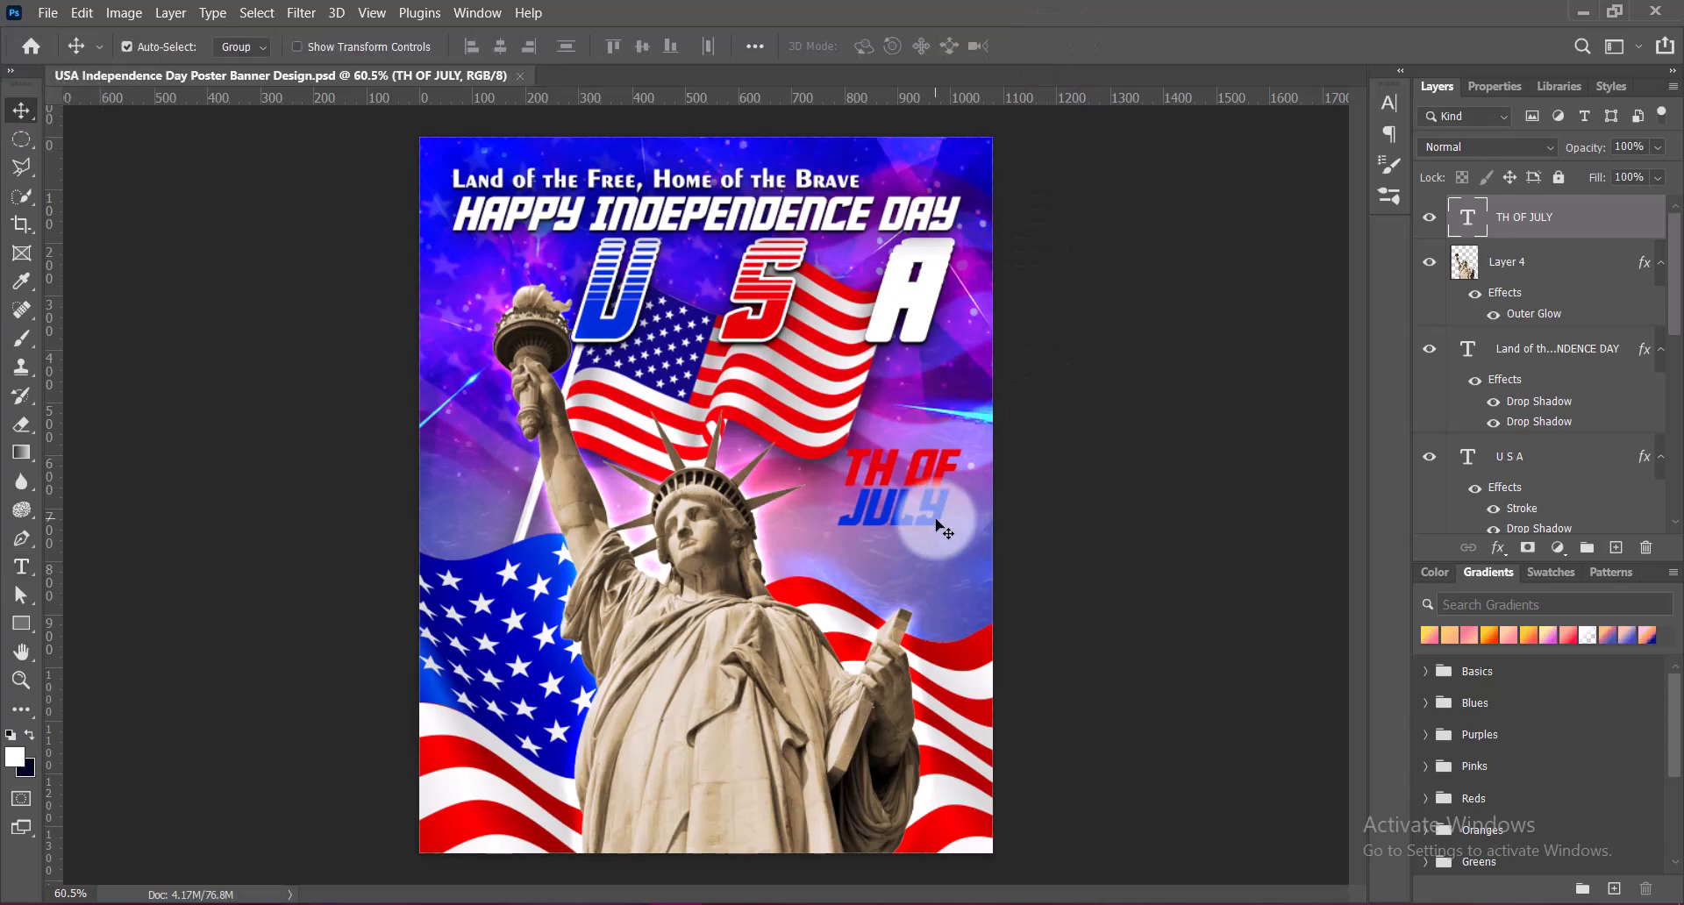
key("ctrl+t")
mouse_move(962, 530)
left_mouse_down()
mouse_move(986, 553)
mouse_move(951, 541)
left_mouse_up()
key("Return")
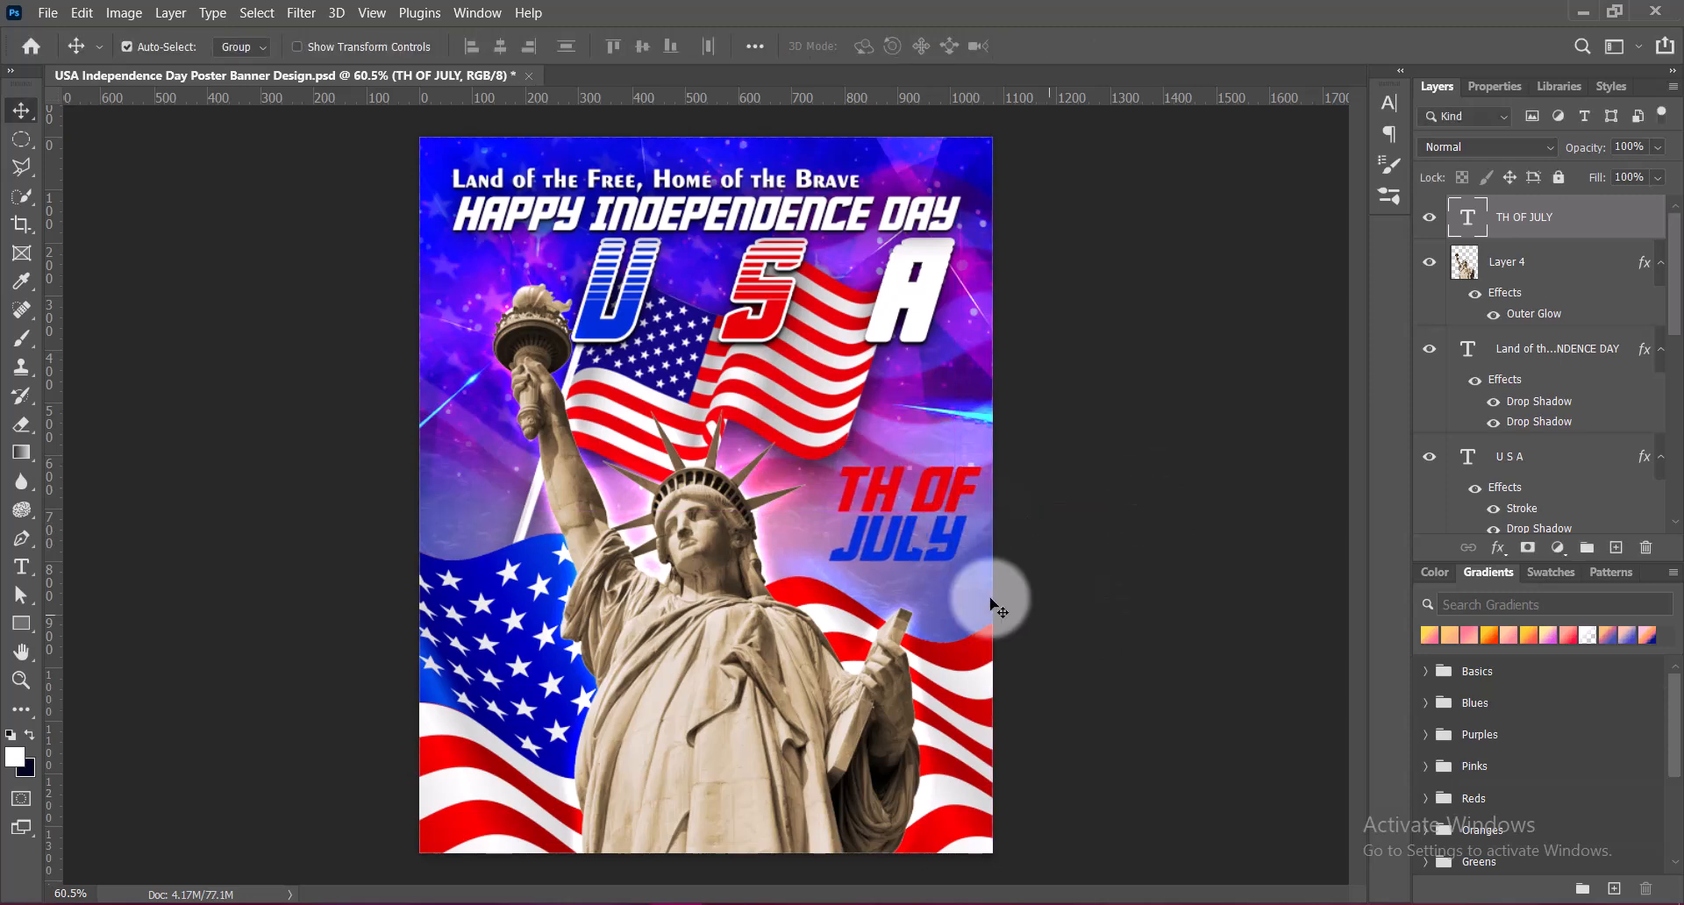
Set the tracking of the whole TH OF JULY text to 50 and commit it
double_click(953, 545)
right_click(952, 546)
left_click(953, 544)
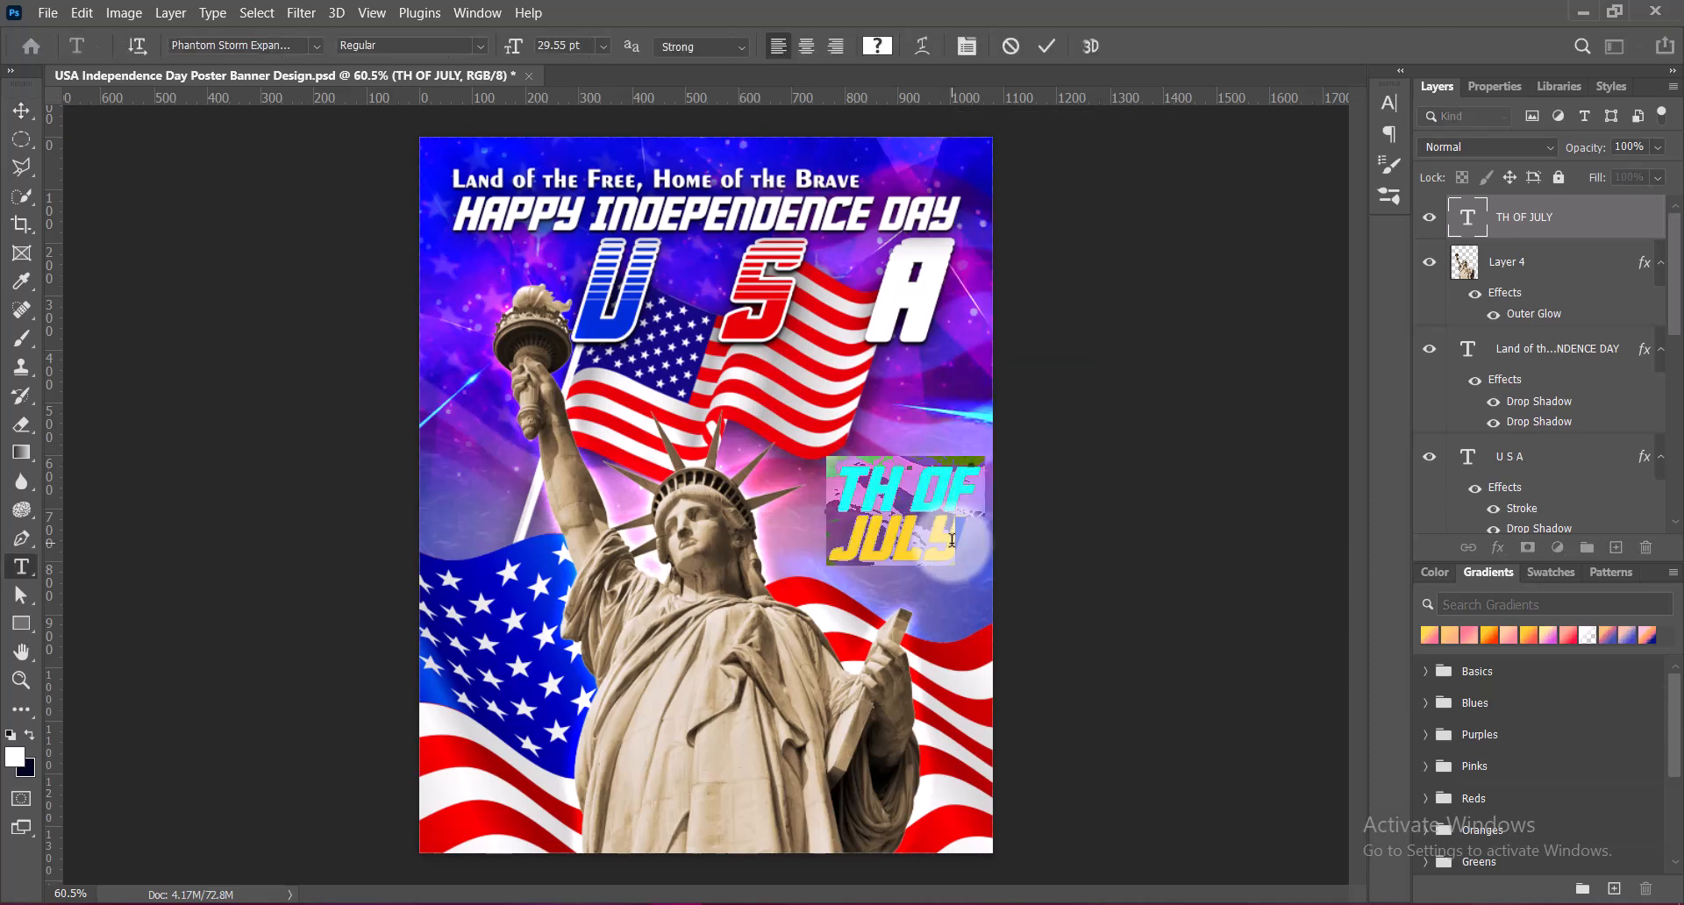
left_click(953, 545)
key("ctrl+a")
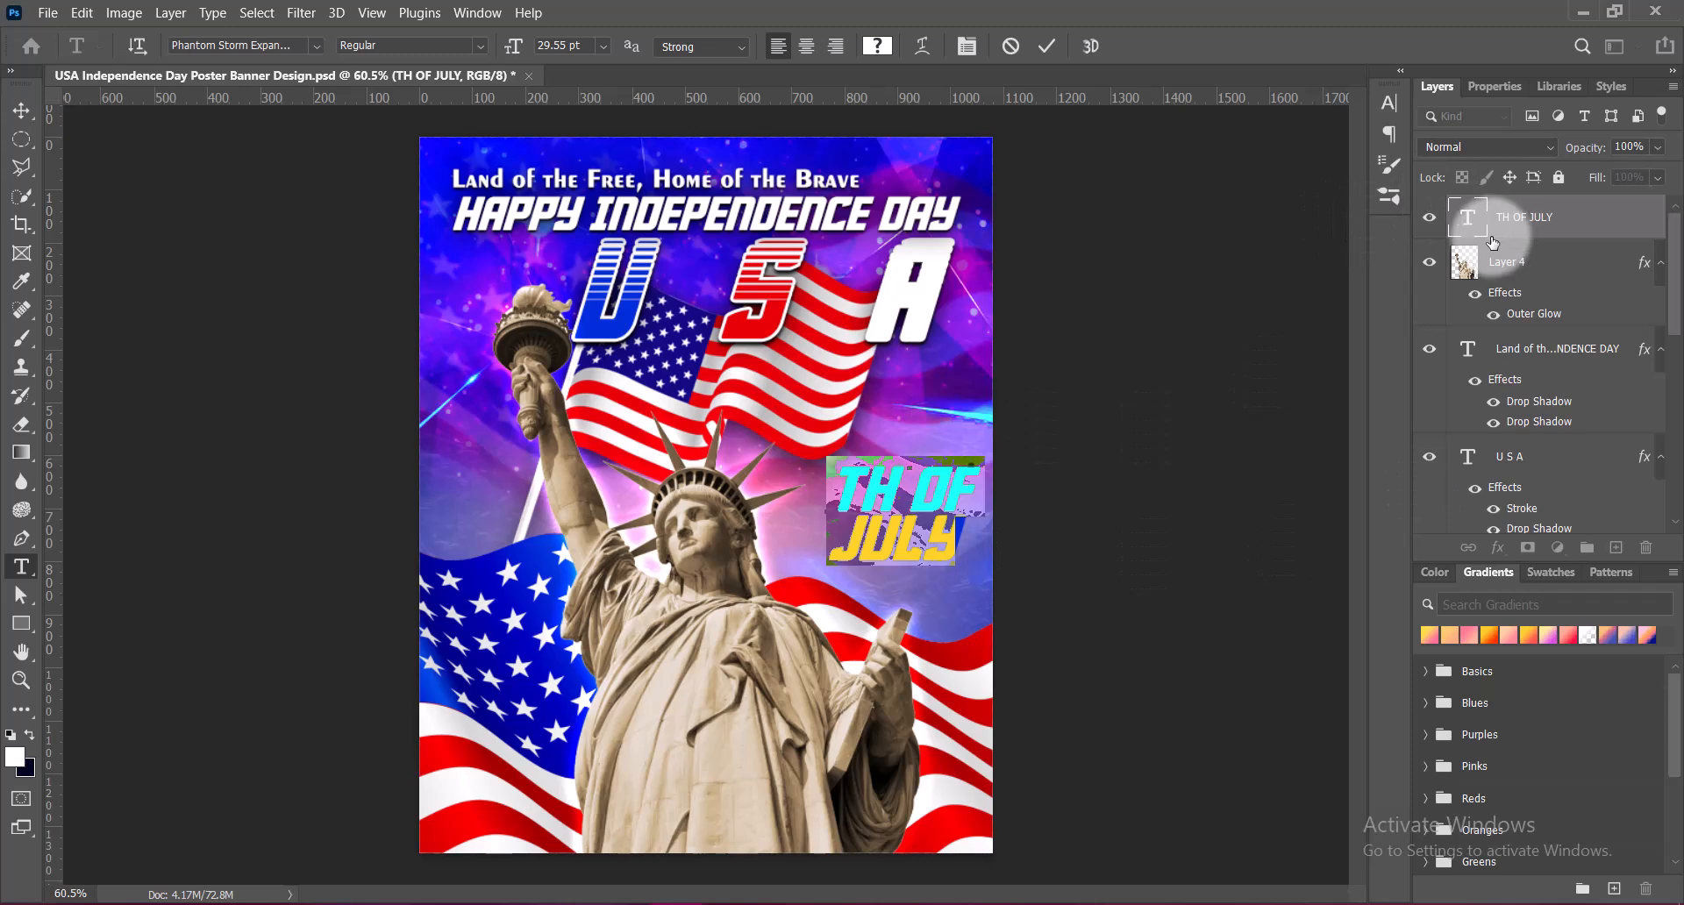
left_click(1389, 102)
left_click(1352, 170)
left_click(1302, 383)
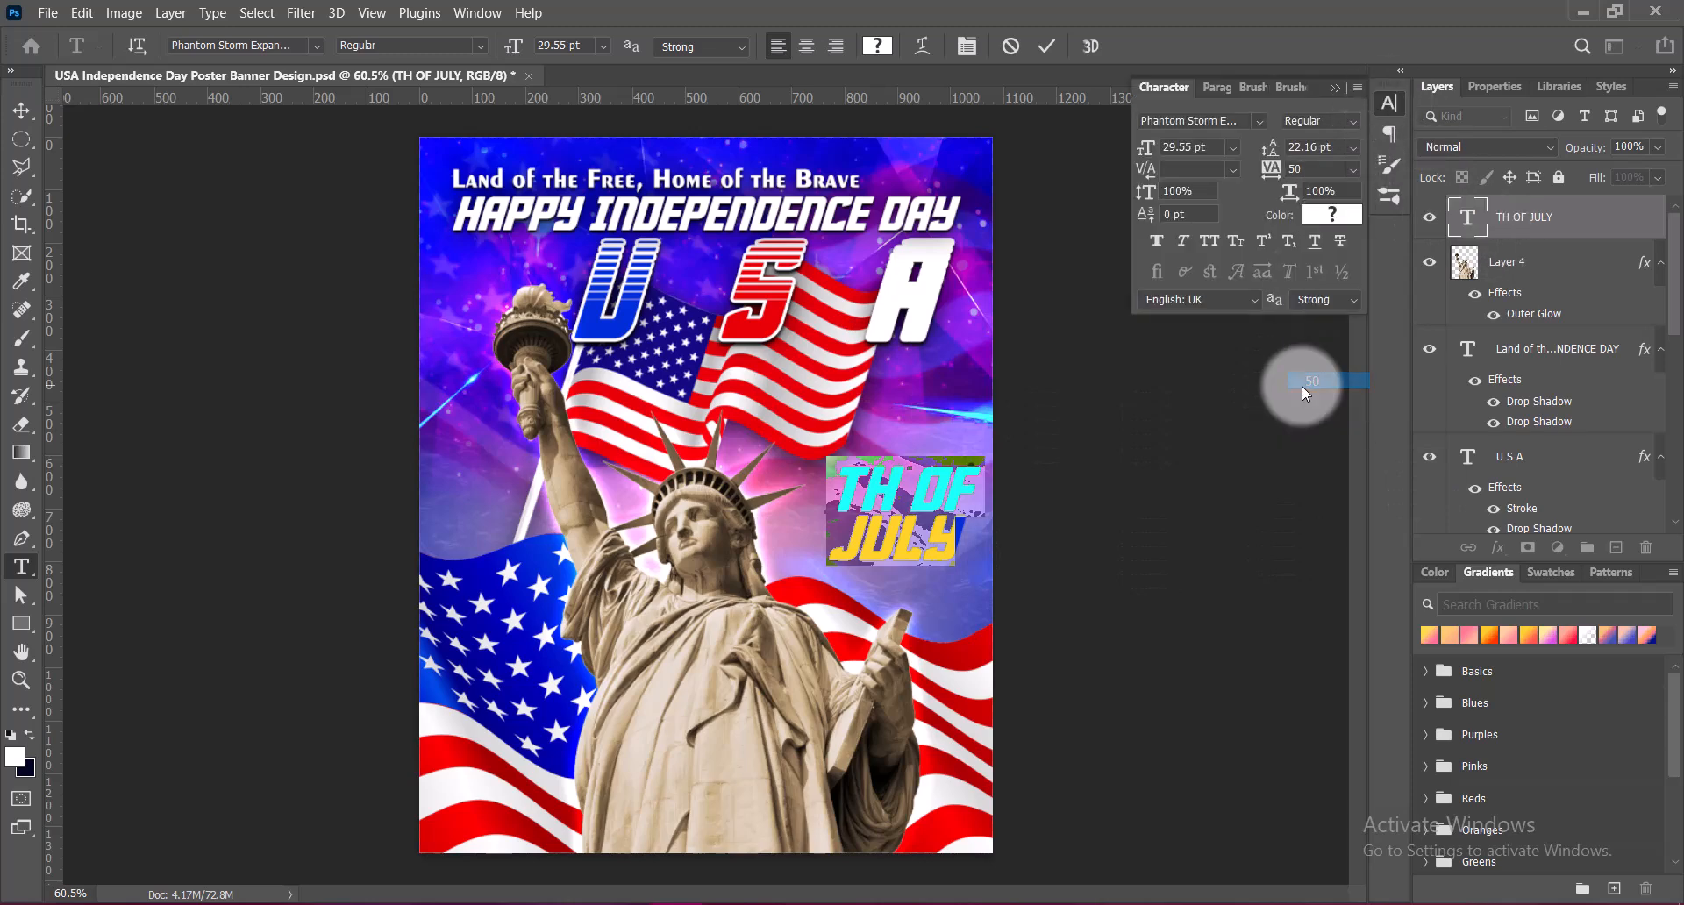
left_click(1335, 88)
left_click(1046, 46)
key("v")
Add a white Hard Mix outer glow at 60% opacity to the TH OF JULY layer
right_click(1461, 224)
left_click(1456, 241)
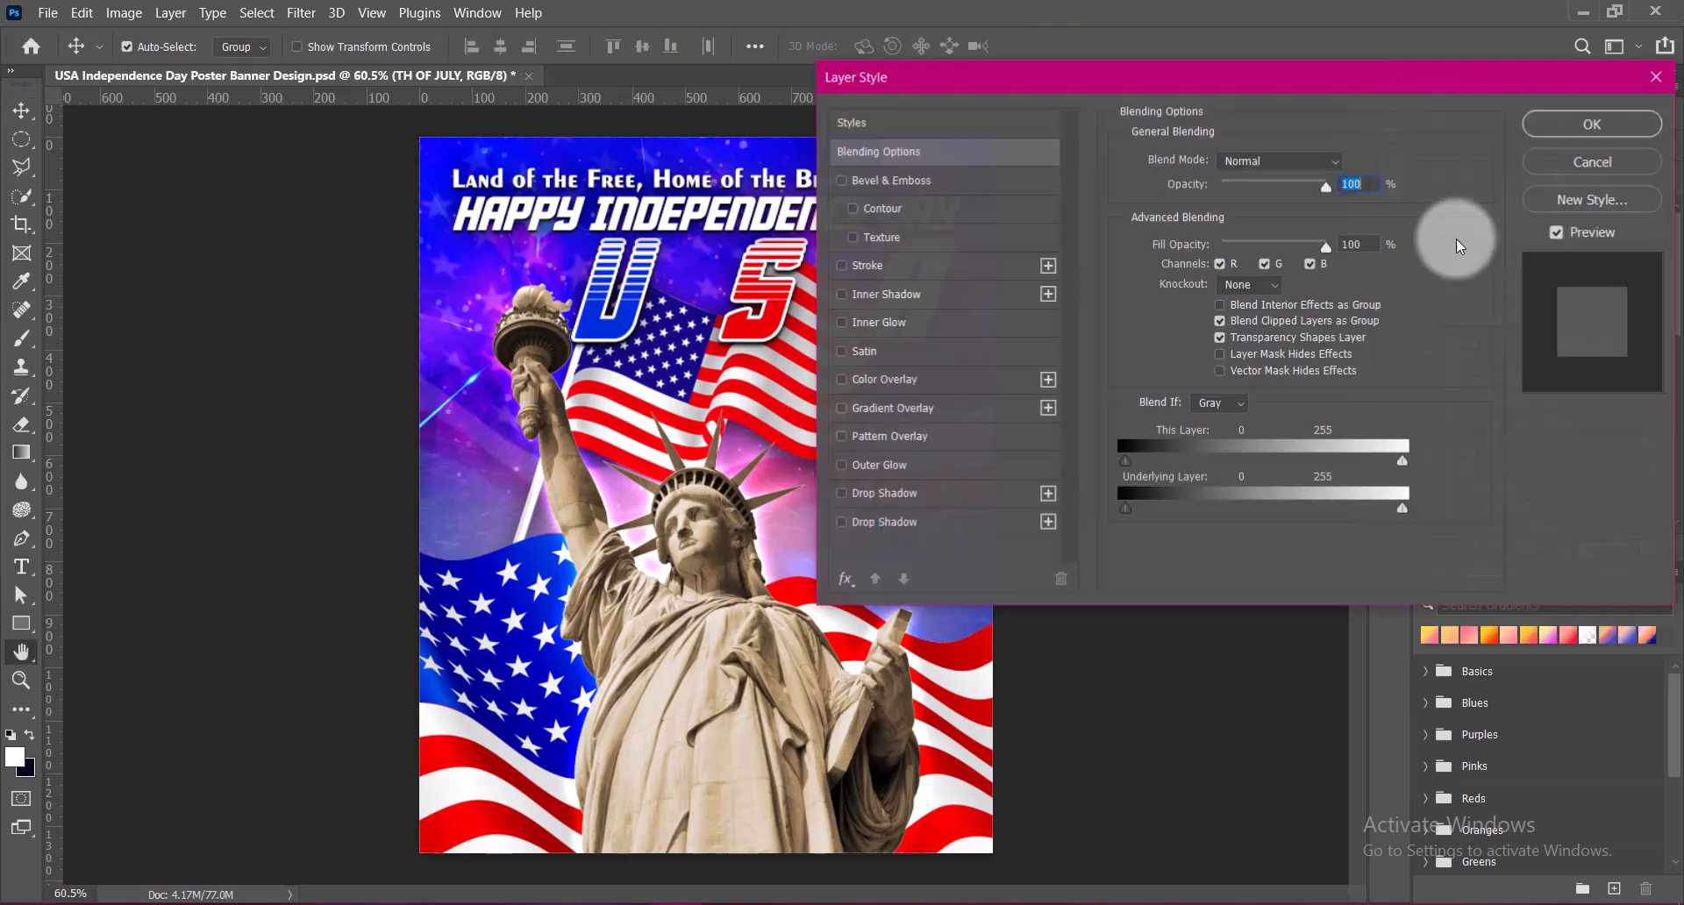
left_click(1094, 421)
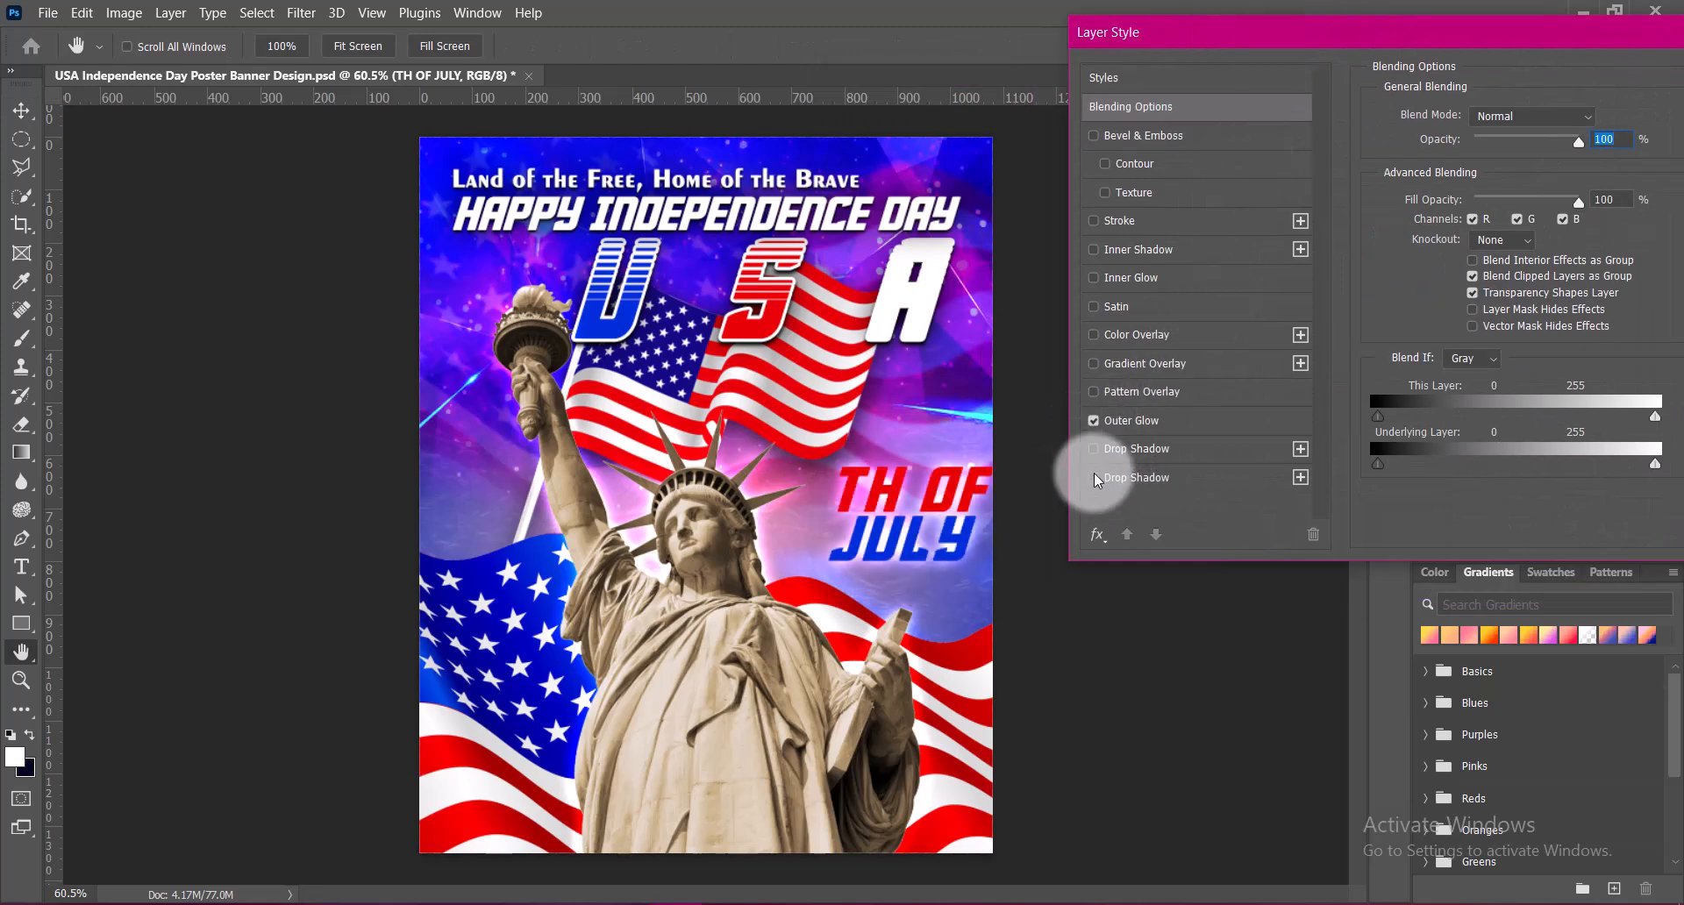
left_click(1139, 422)
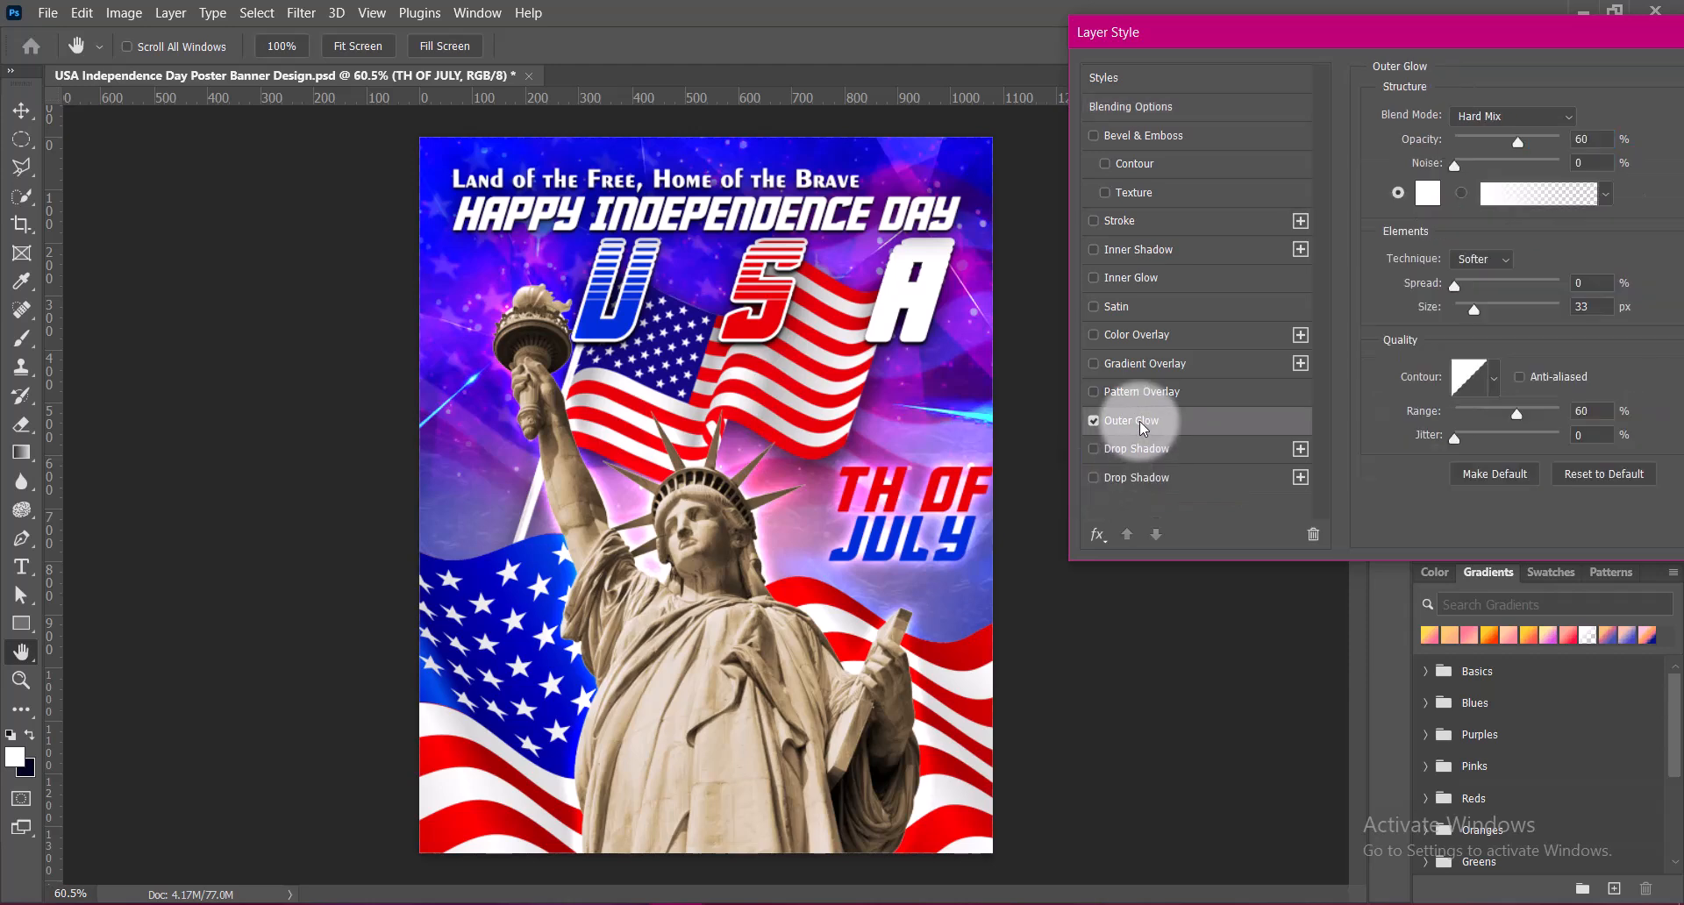
mouse_move(1308, 39)
left_mouse_down()
mouse_move(1325, 37)
mouse_move(1219, 42)
mouse_move(1298, 34)
left_mouse_up()
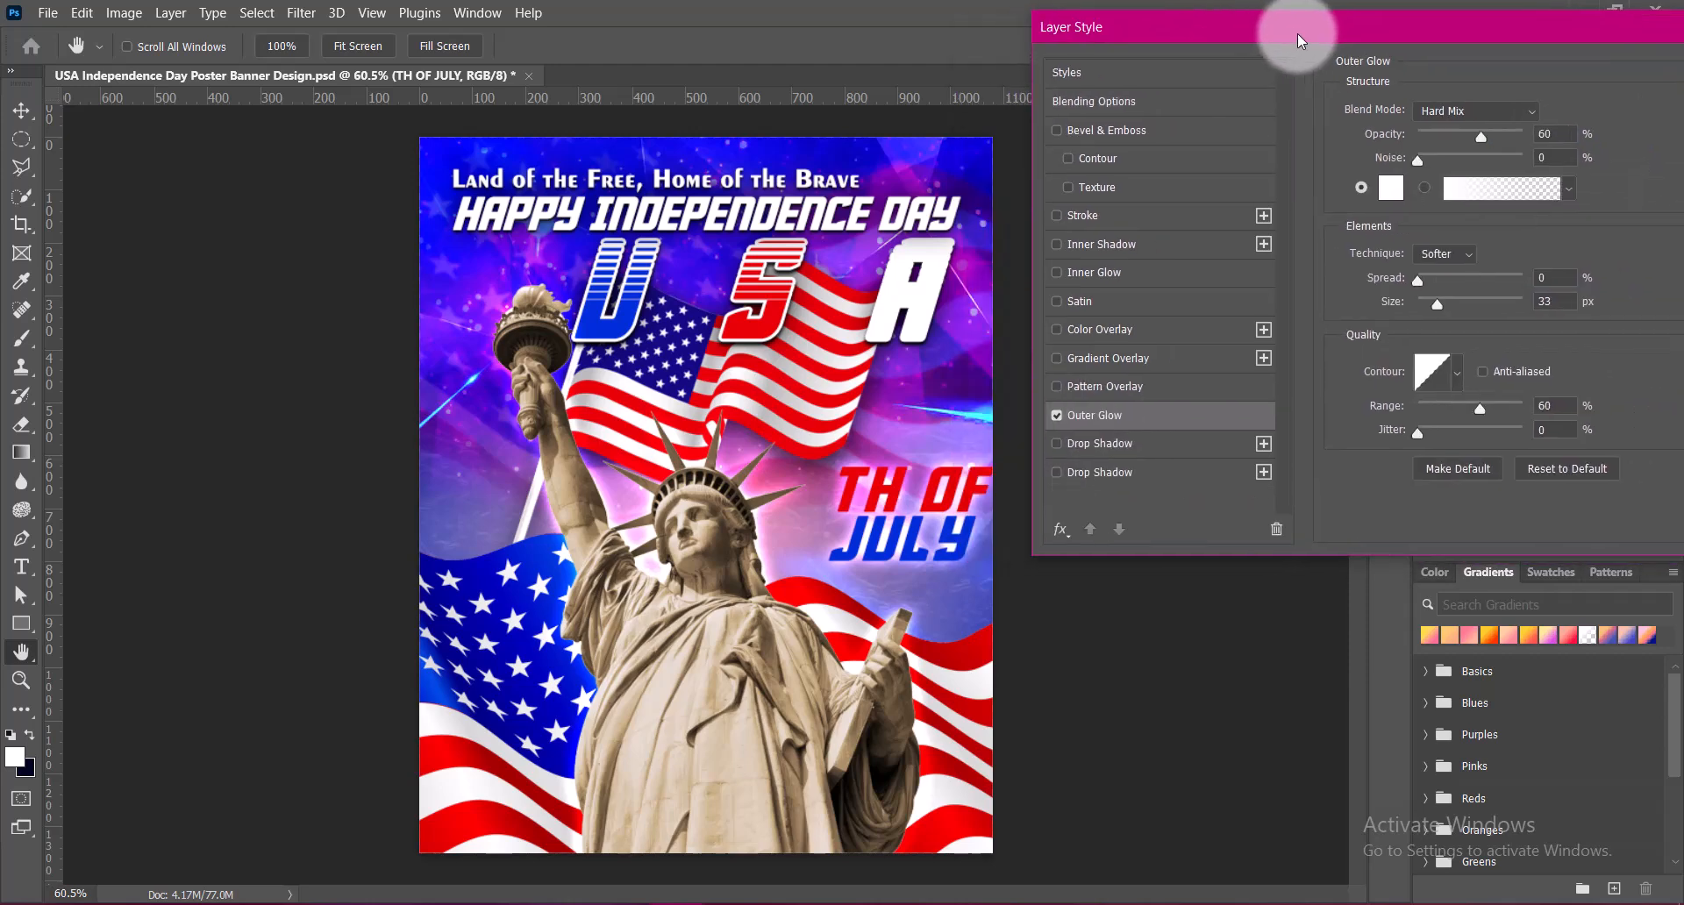
left_click(1441, 290)
left_click_drag(1522, 35, 1358, 35)
left_click(1613, 81)
left_click(1113, 513)
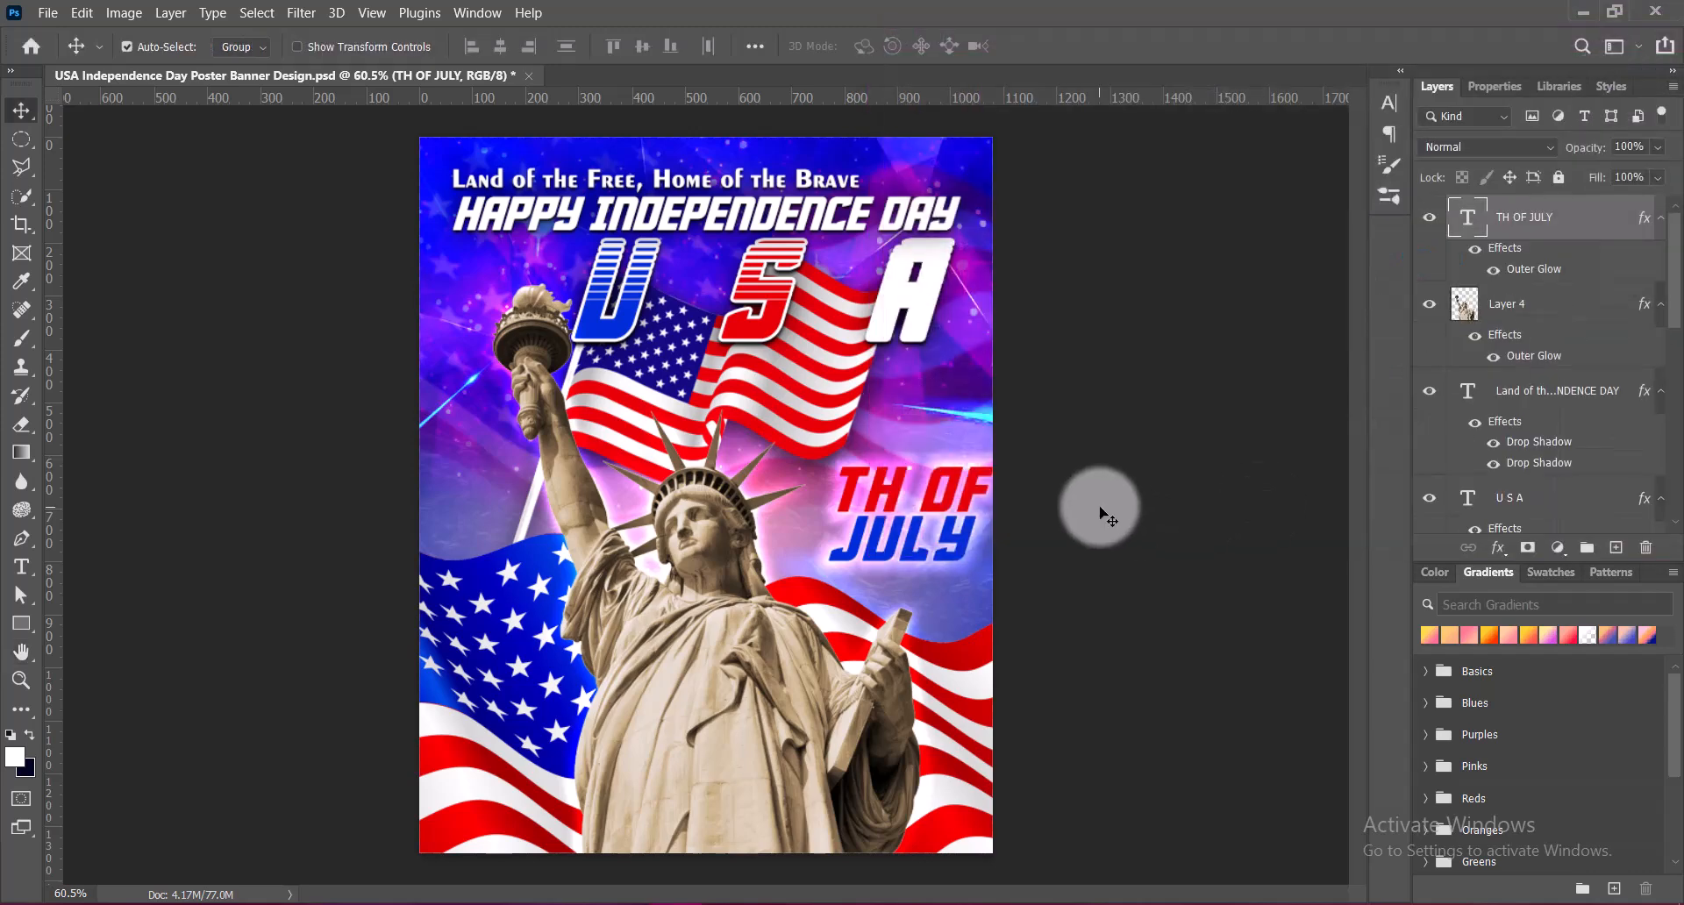
Add a new text layer with the numeral 4 between the statue's head and TH OF JULY
left_click(1616, 548)
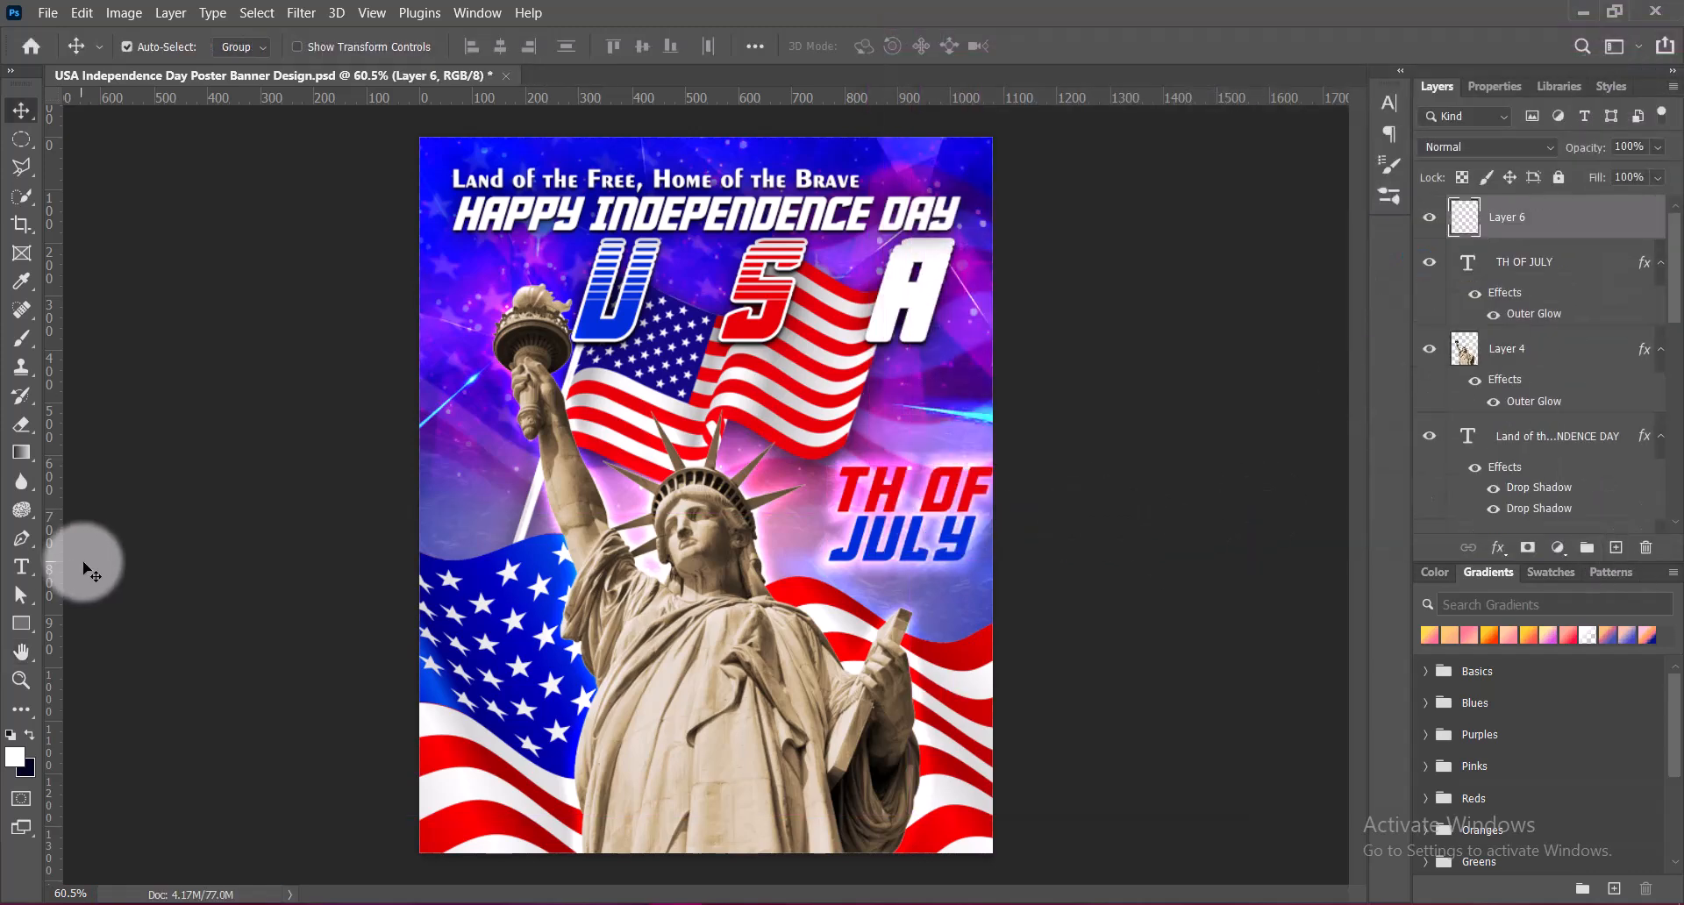
left_click(21, 567)
left_click(777, 514)
type("4")
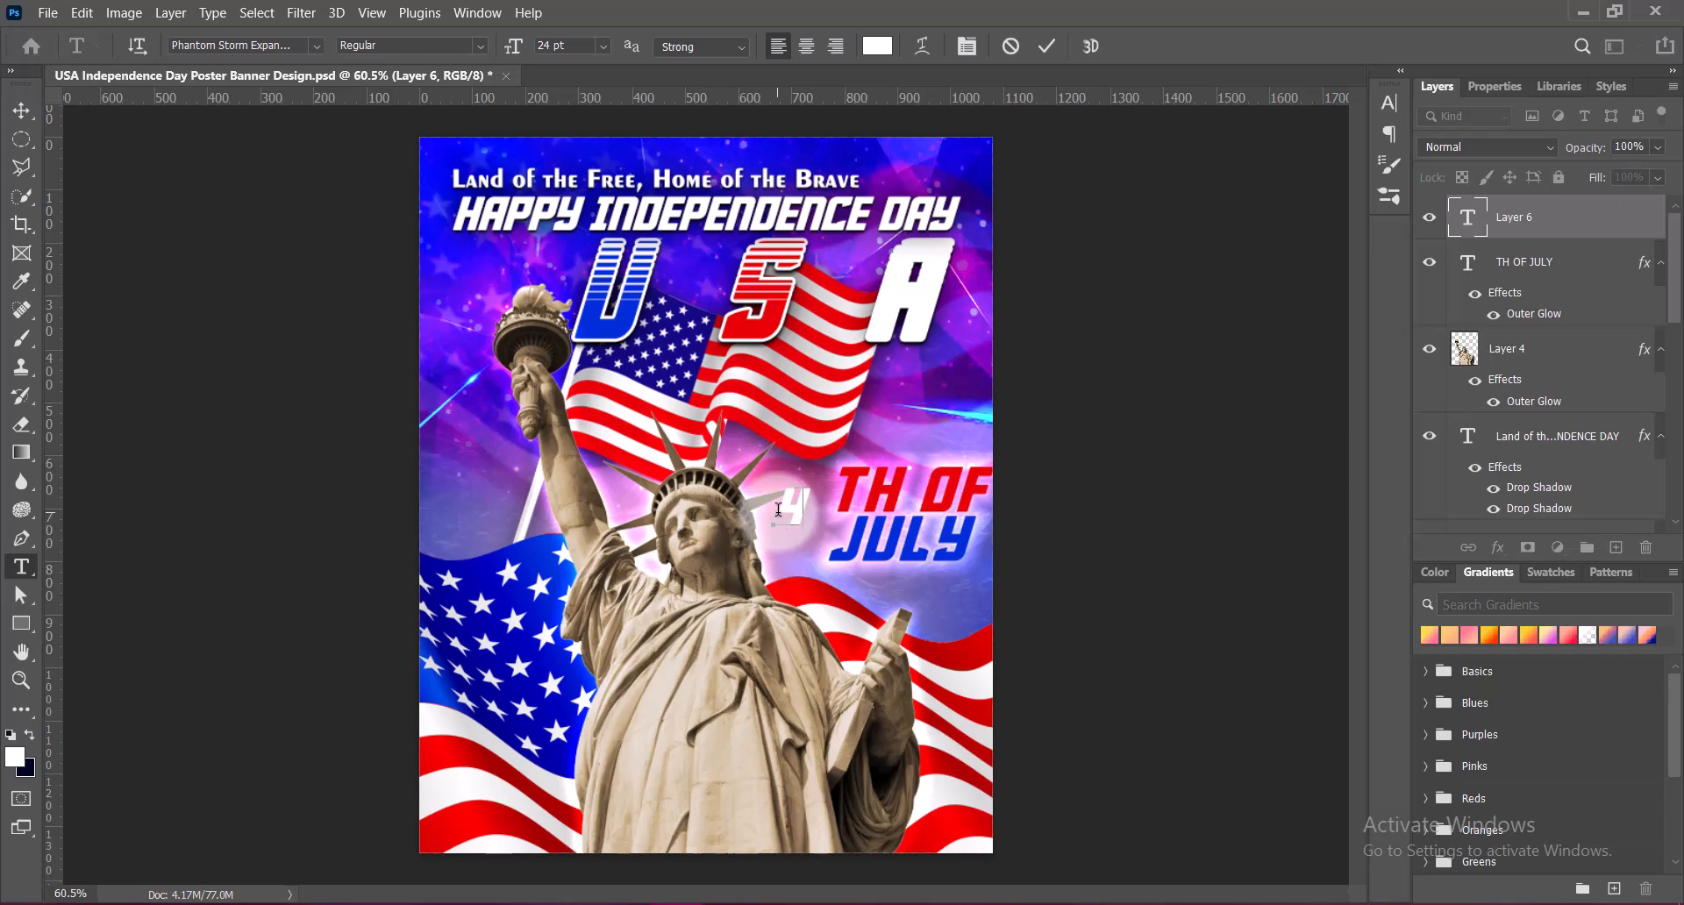
Colour the numeral 4 blue, set its size to 48 pt and commit the text
left_click_drag(779, 509, 815, 511)
left_click(877, 46)
left_click(596, 324)
left_click(1571, 289)
left_click(603, 45)
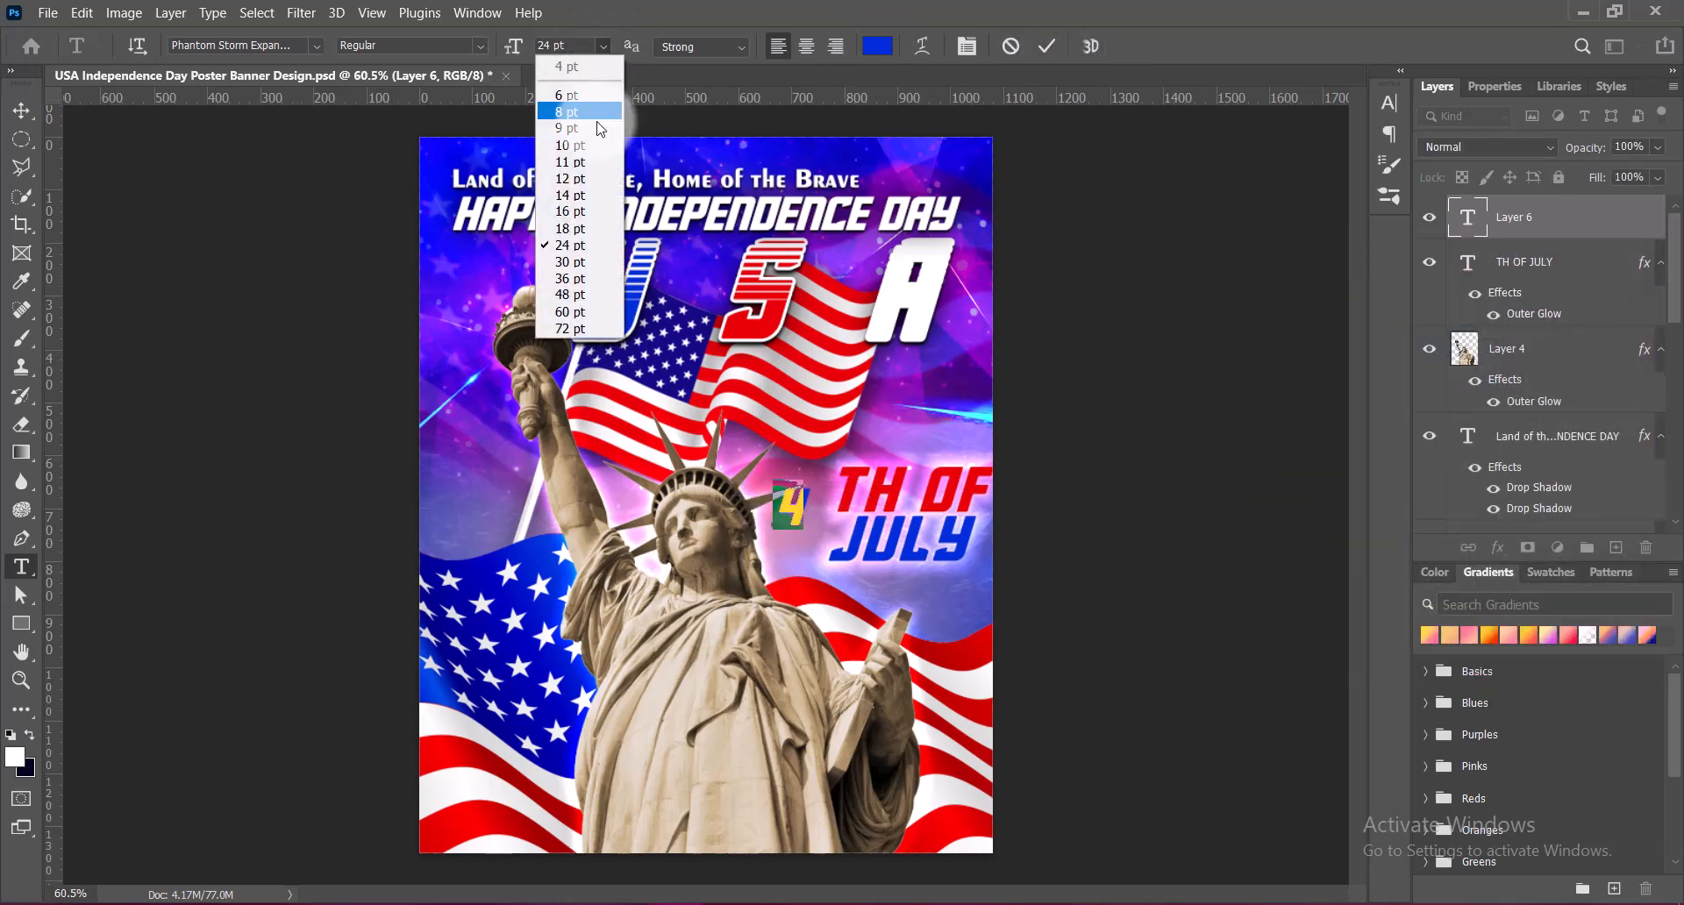
left_click(570, 294)
left_click(1046, 45)
Scale the numeral 4 to about 137% so it spans both lines of TH OF JULY and sits beside them
left_click(21, 111)
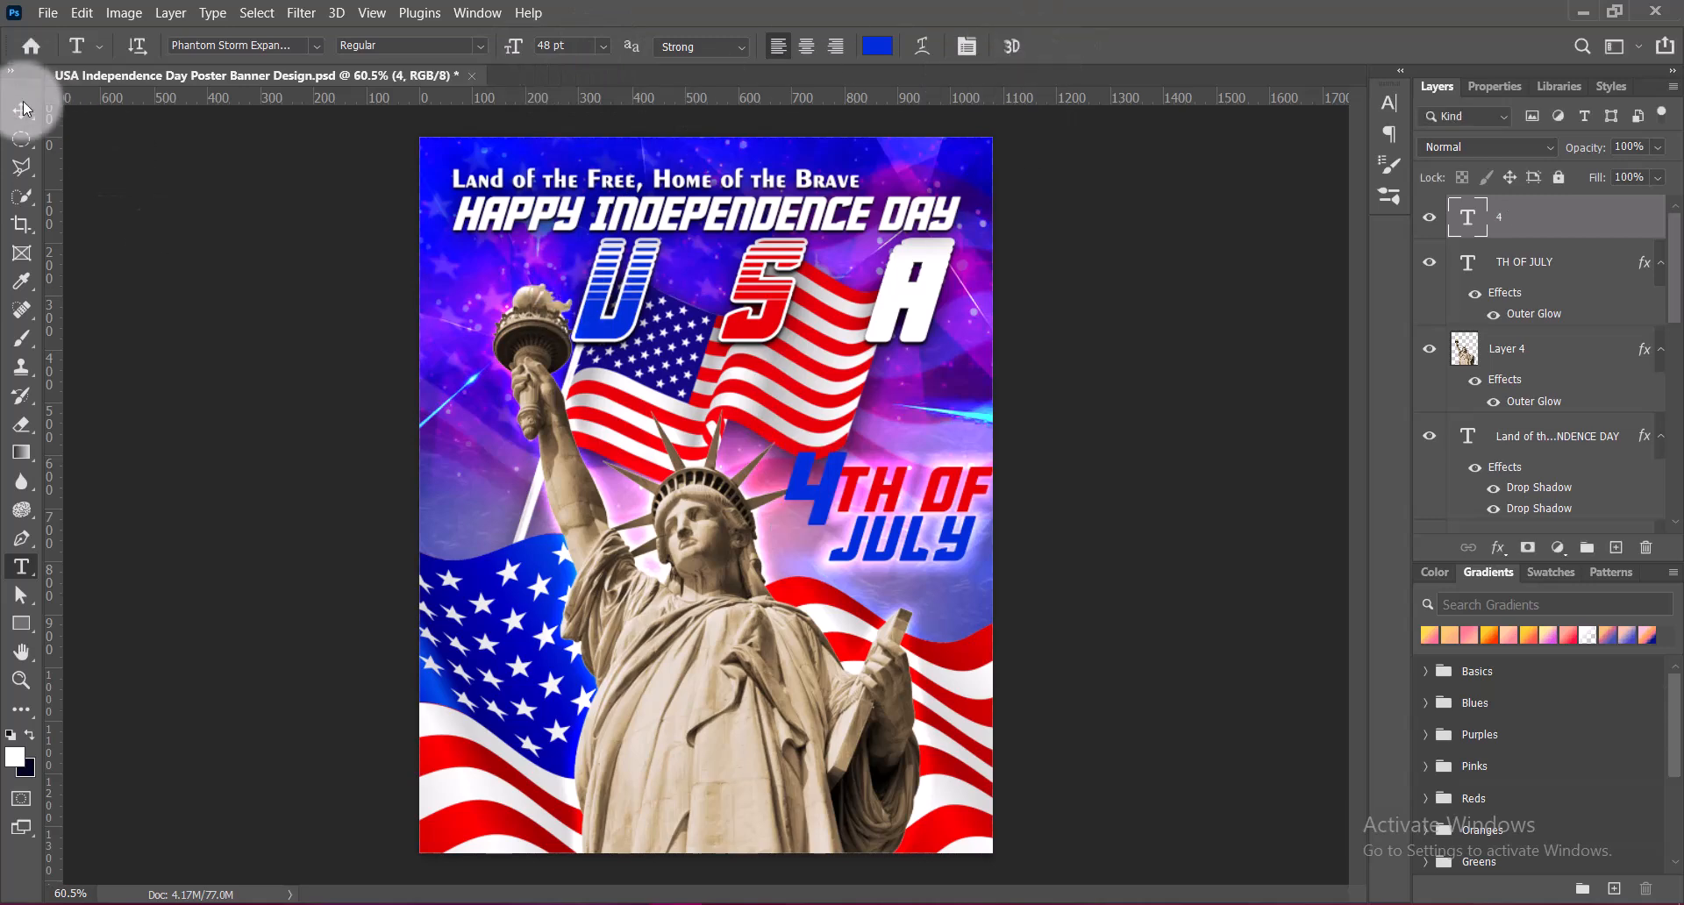
key("ctrl+t")
left_click_drag(794, 471, 795, 442)
left_click_drag(796, 569, 796, 577)
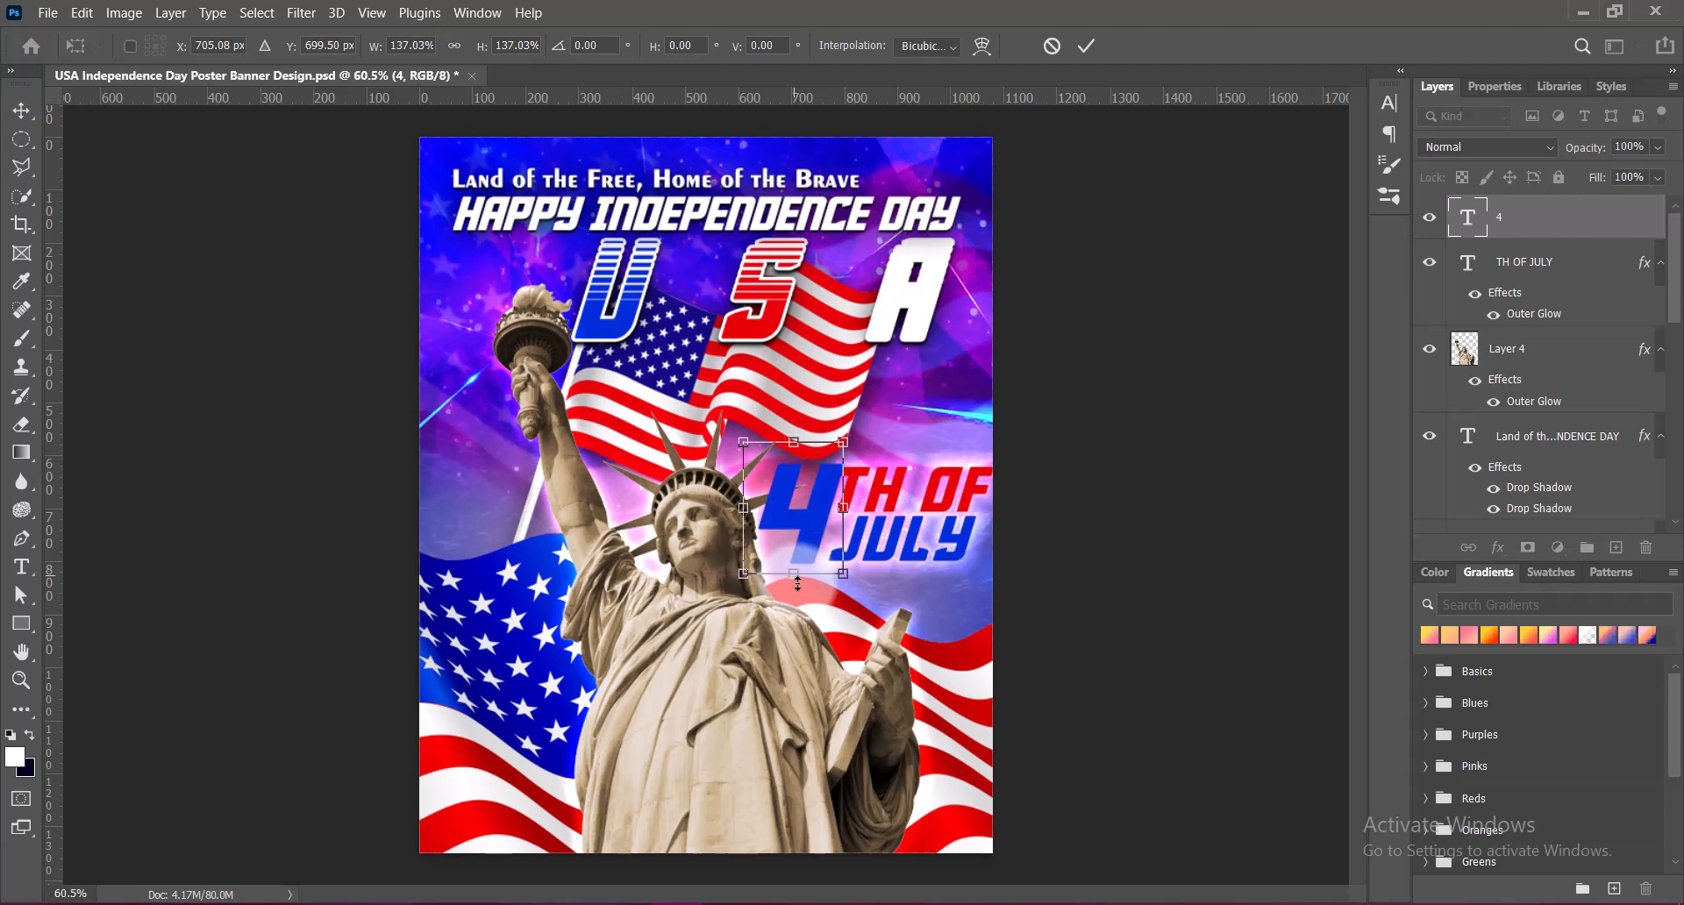
key("Return")
left_click(881, 561)
left_click(816, 541)
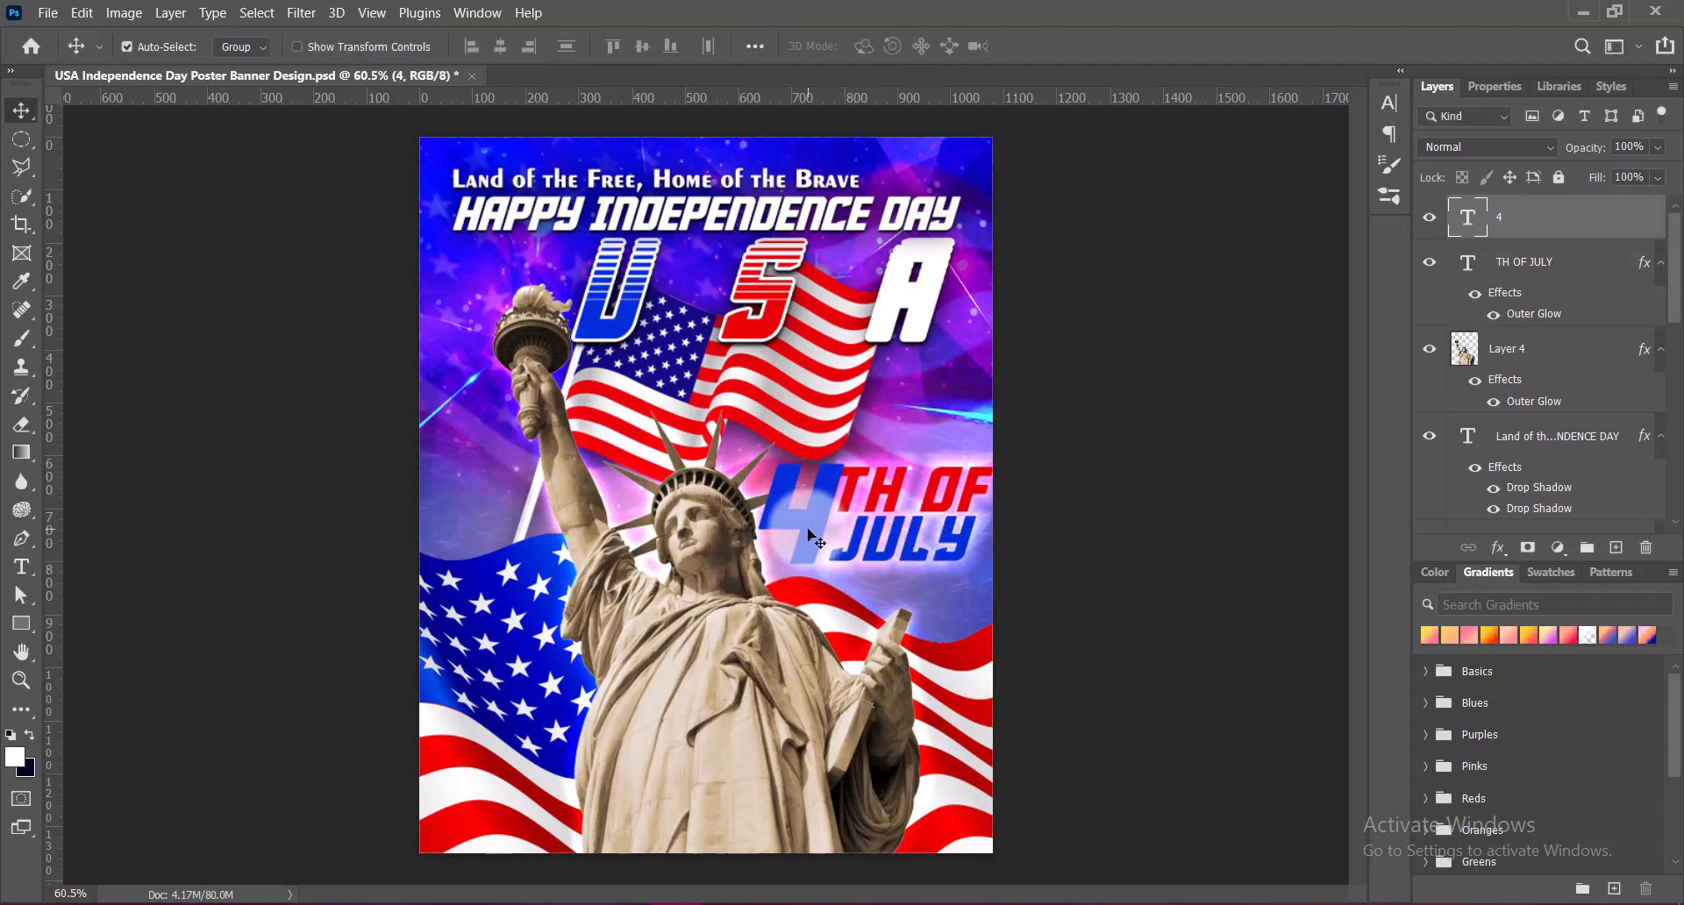
Add a white stroke to the numeral 4 layer
double_click(1459, 218)
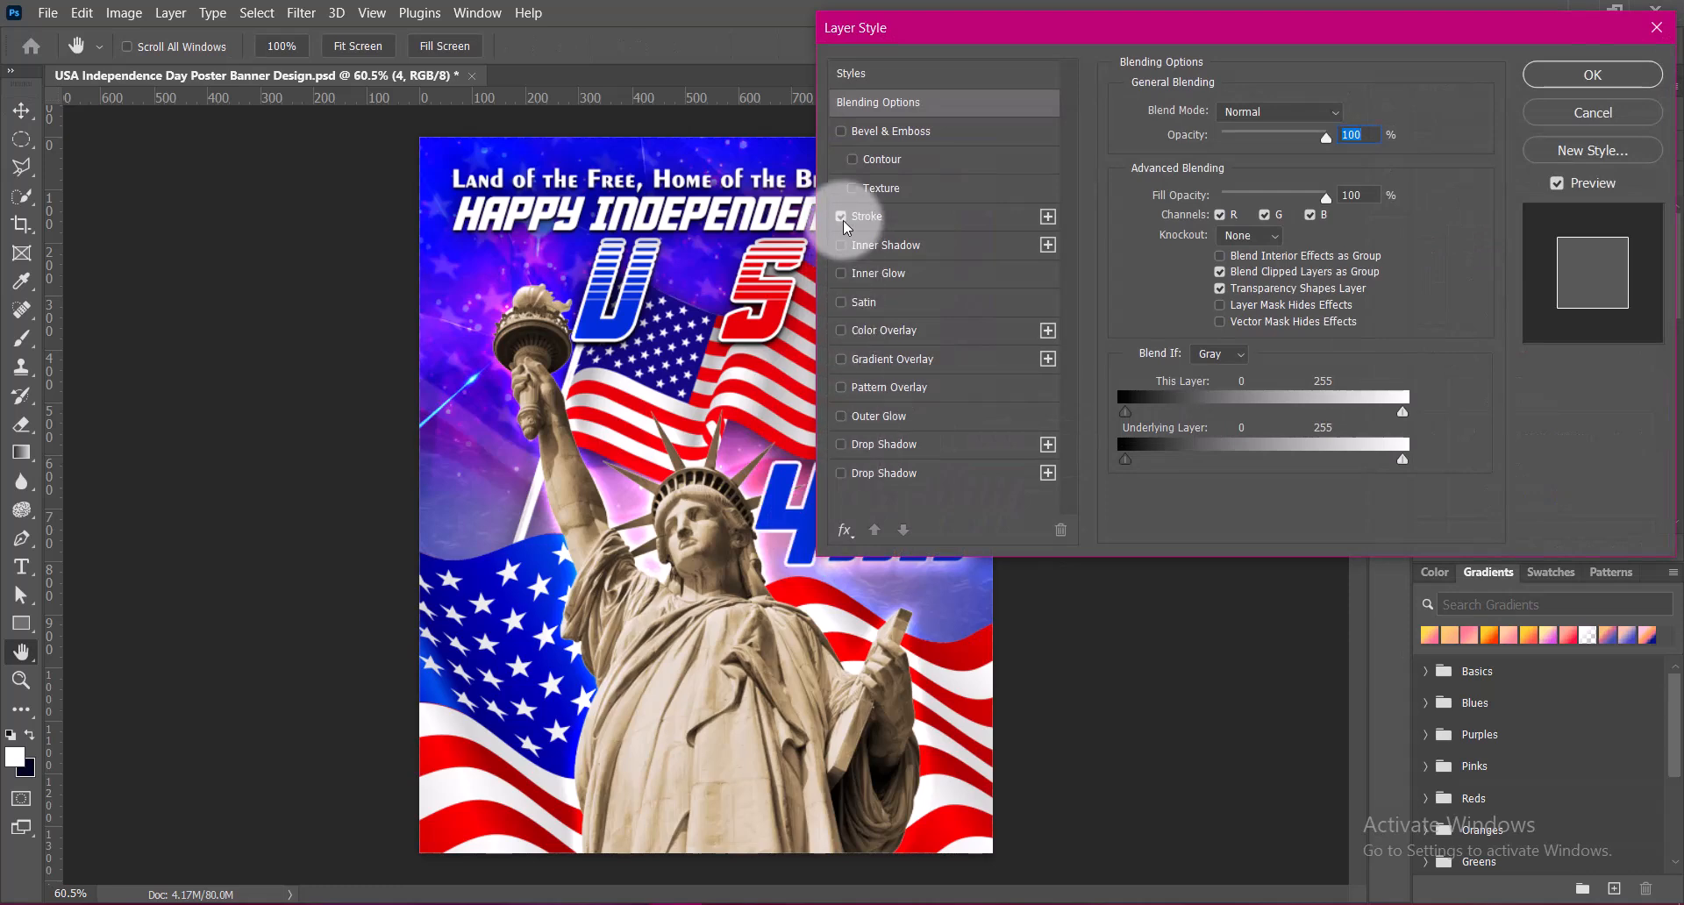
left_click(912, 217)
left_click(1561, 79)
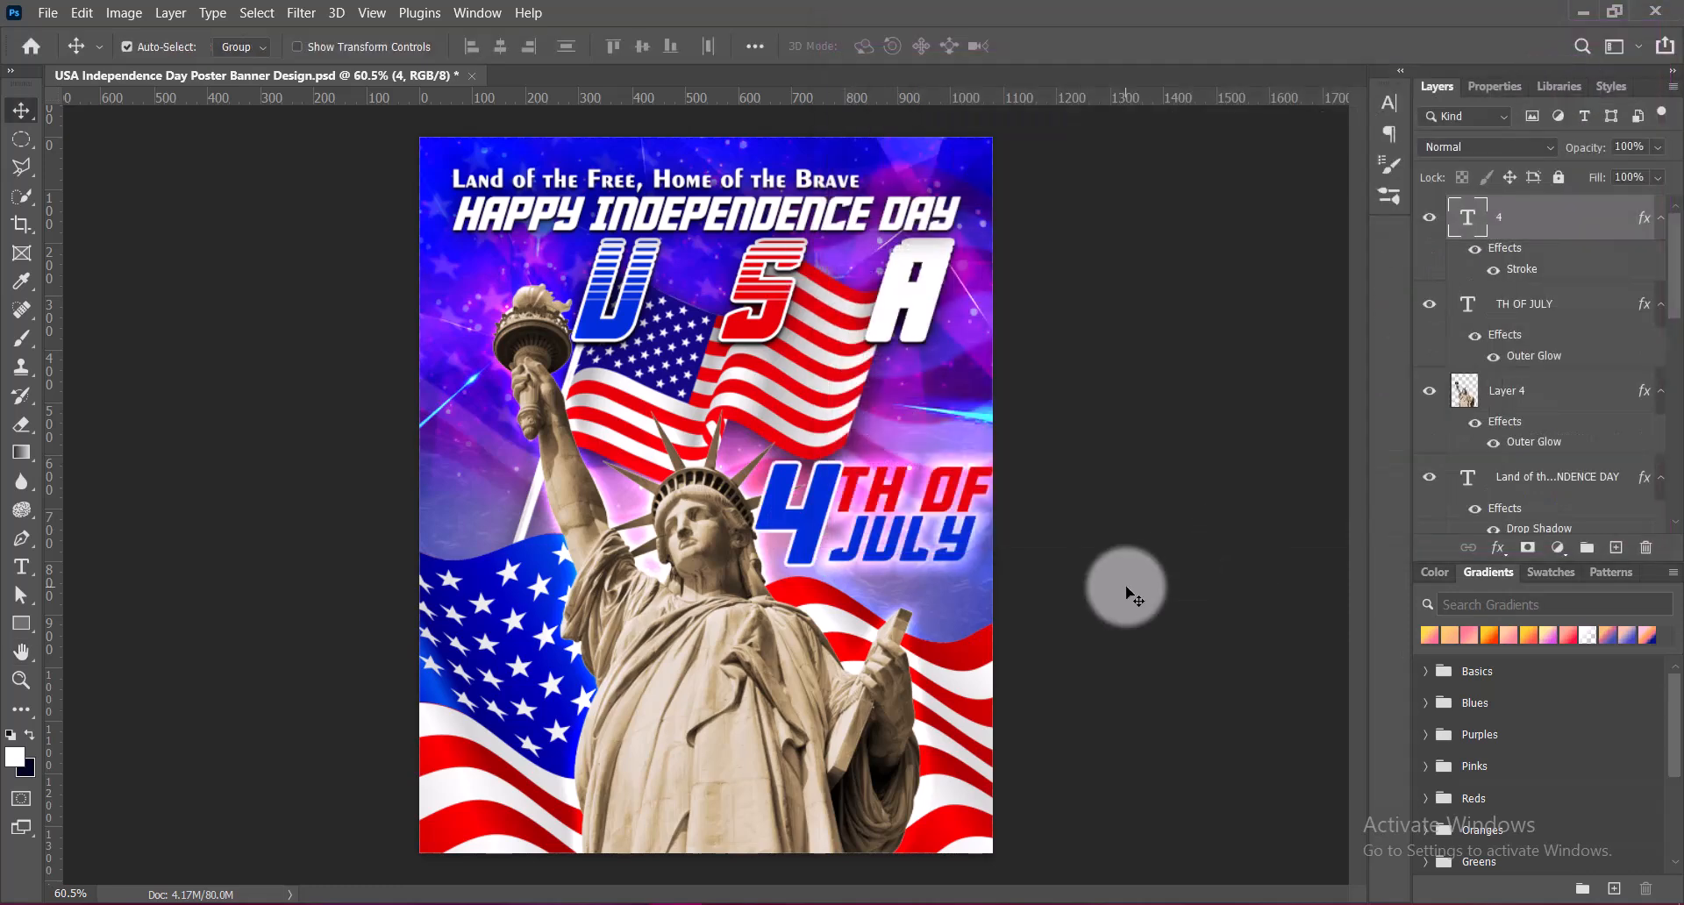
left_click(1061, 620)
key("ctrl+s")
Select the 4 and TH OF JULY layers together and scale them down, placing them clear of the statue's face and inside the poster edge
left_click(895, 561)
left_click(811, 525)
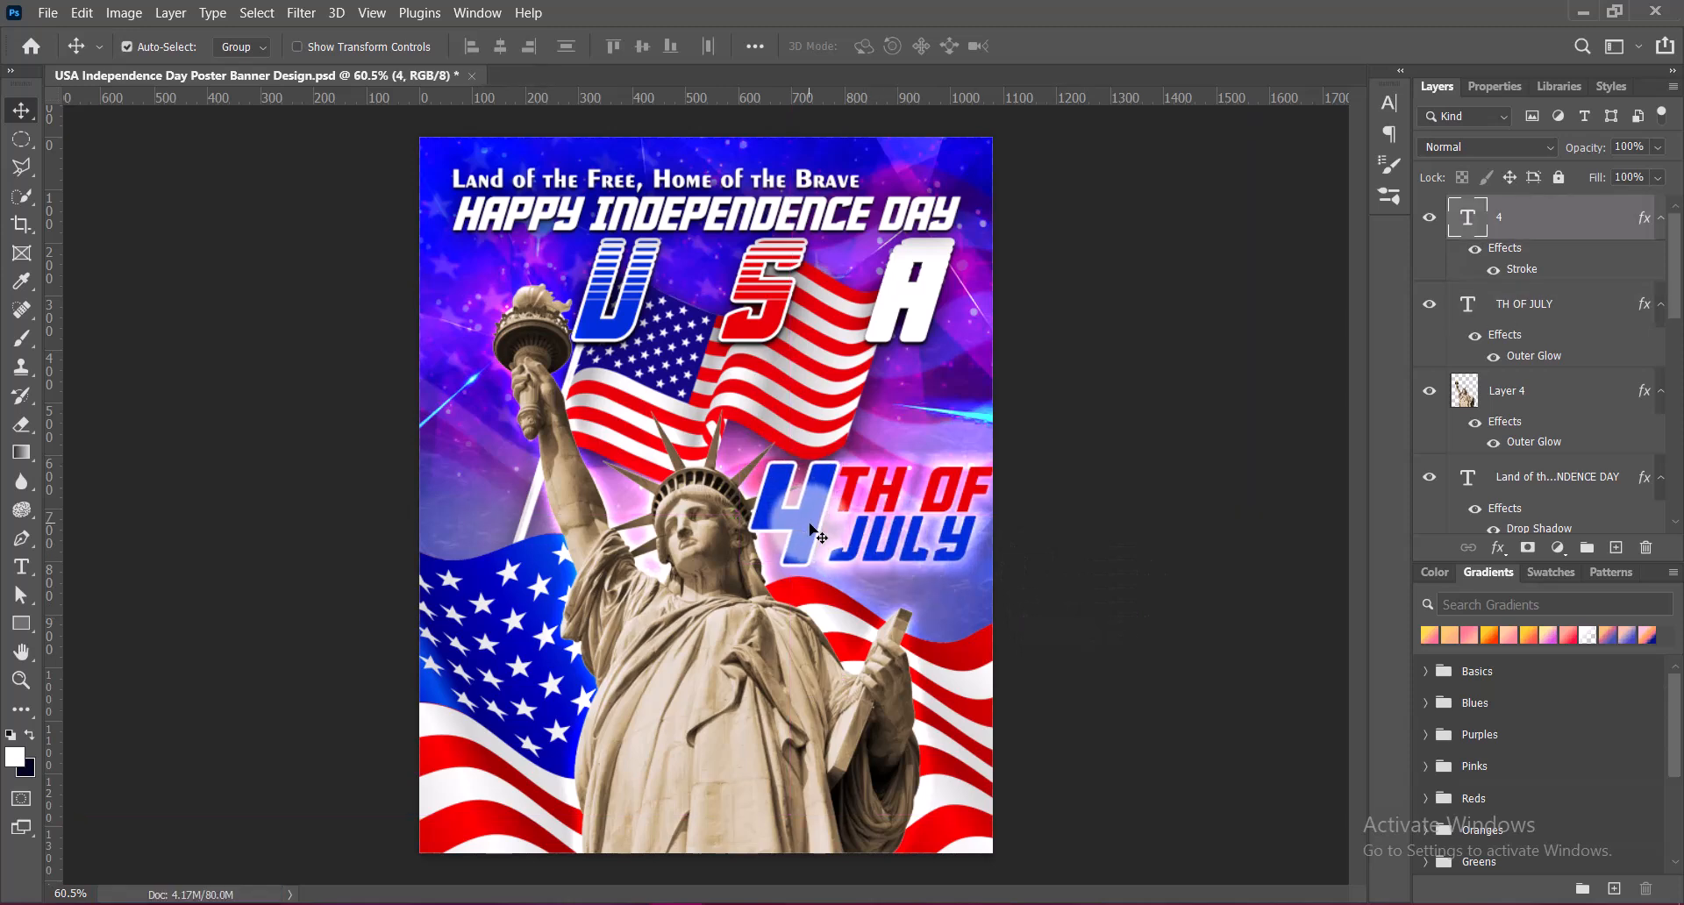
left_click(880, 543)
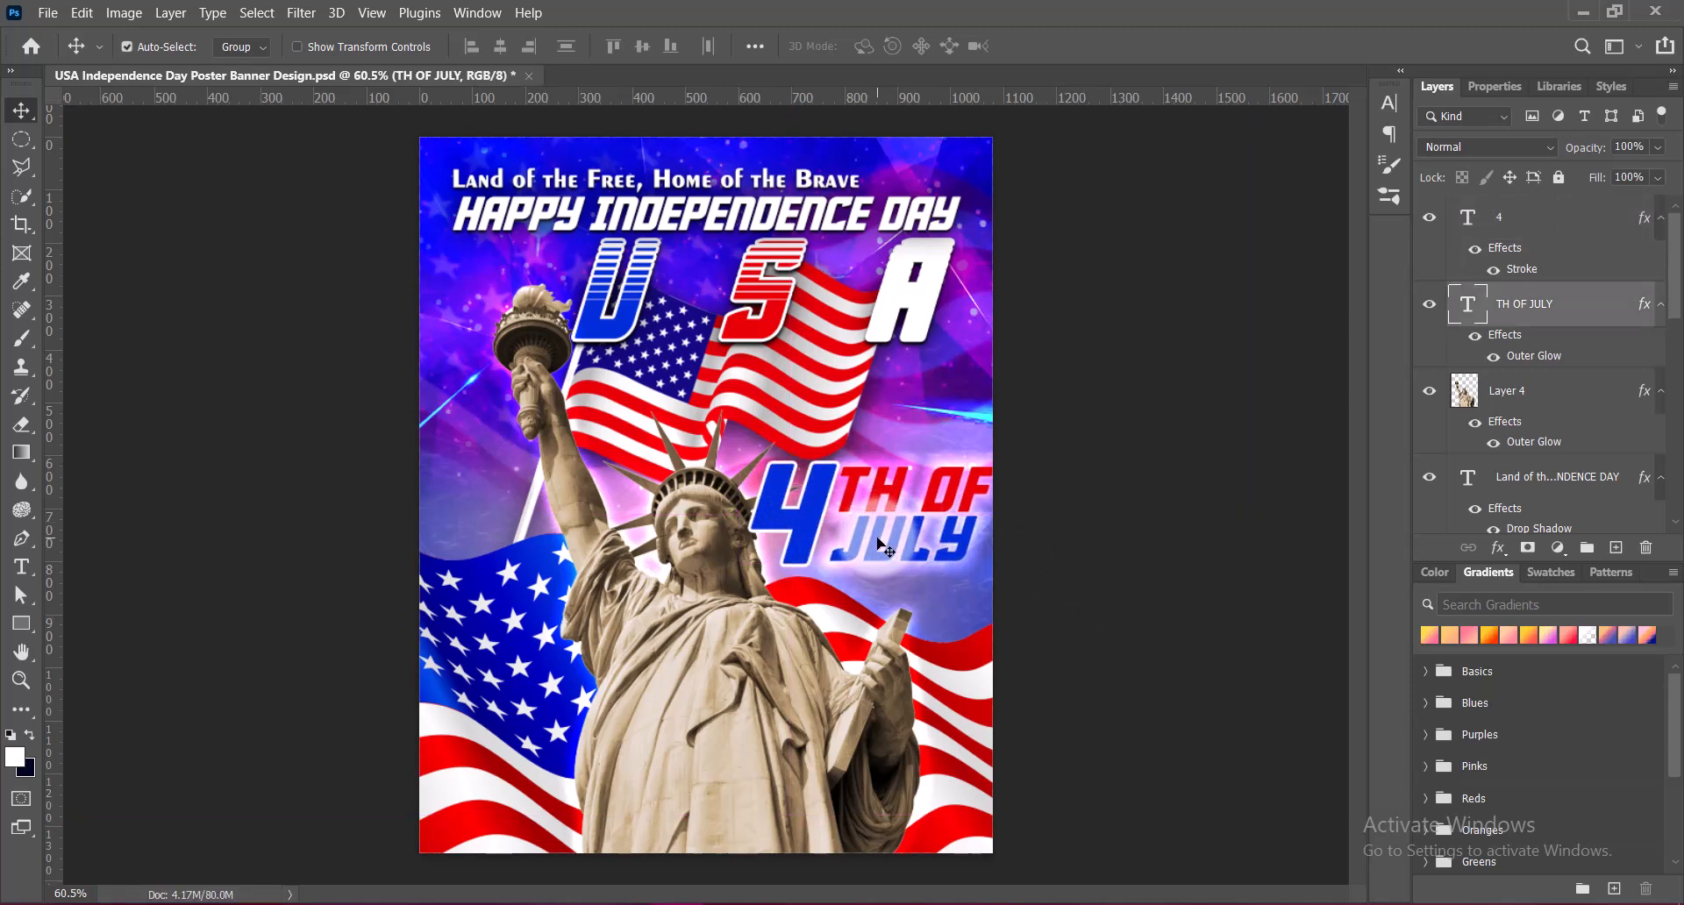
left_click(794, 518, "shift")
key("ctrl+t")
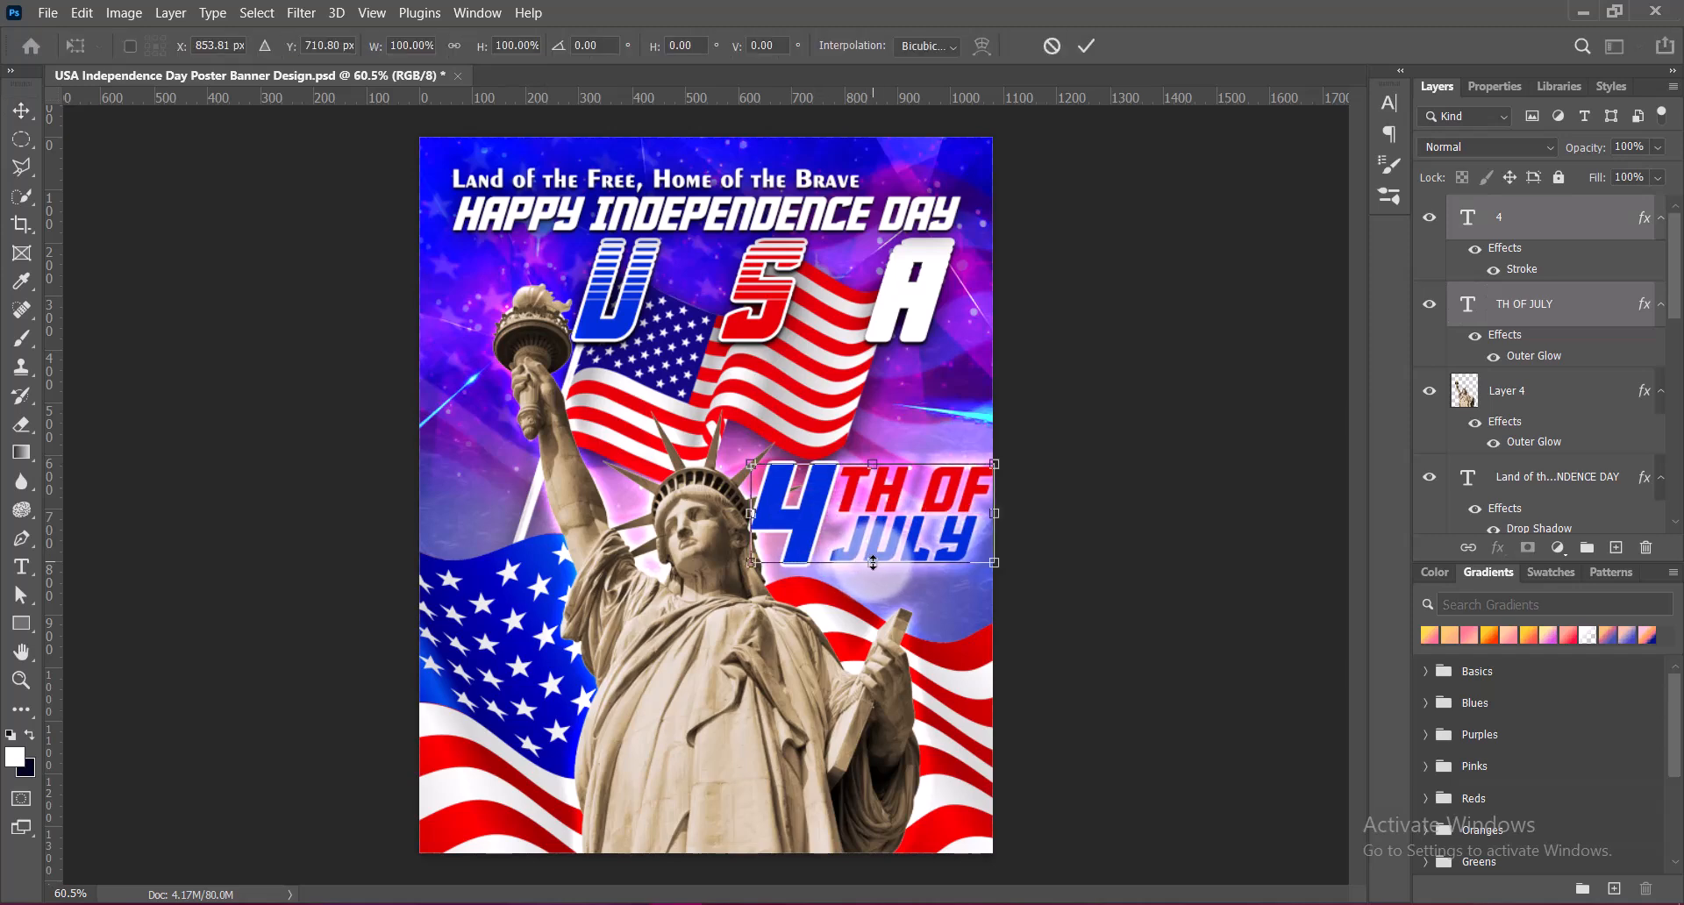
left_click_drag(997, 516, 909, 486)
key("Return")
left_click(1326, 664)
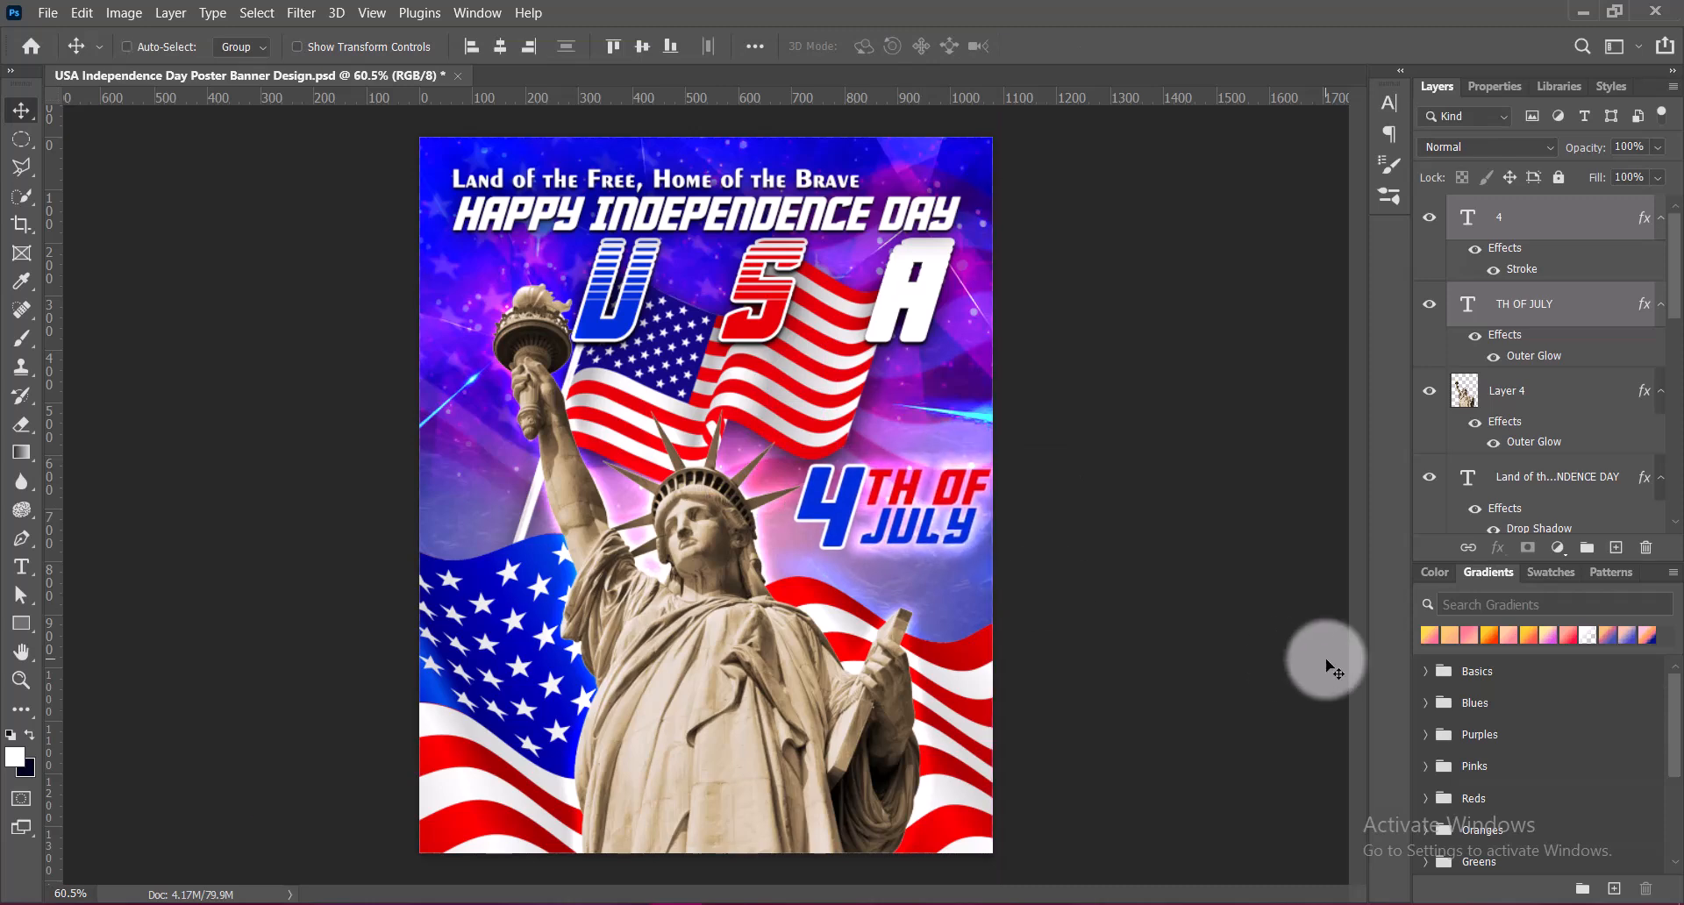
Group the 4 and TH OF JULY layers, move the group below the statue layer and nudge it slightly closer to the statue's head
key("ctrl+g")
left_click_drag(1473, 216, 1474, 315)
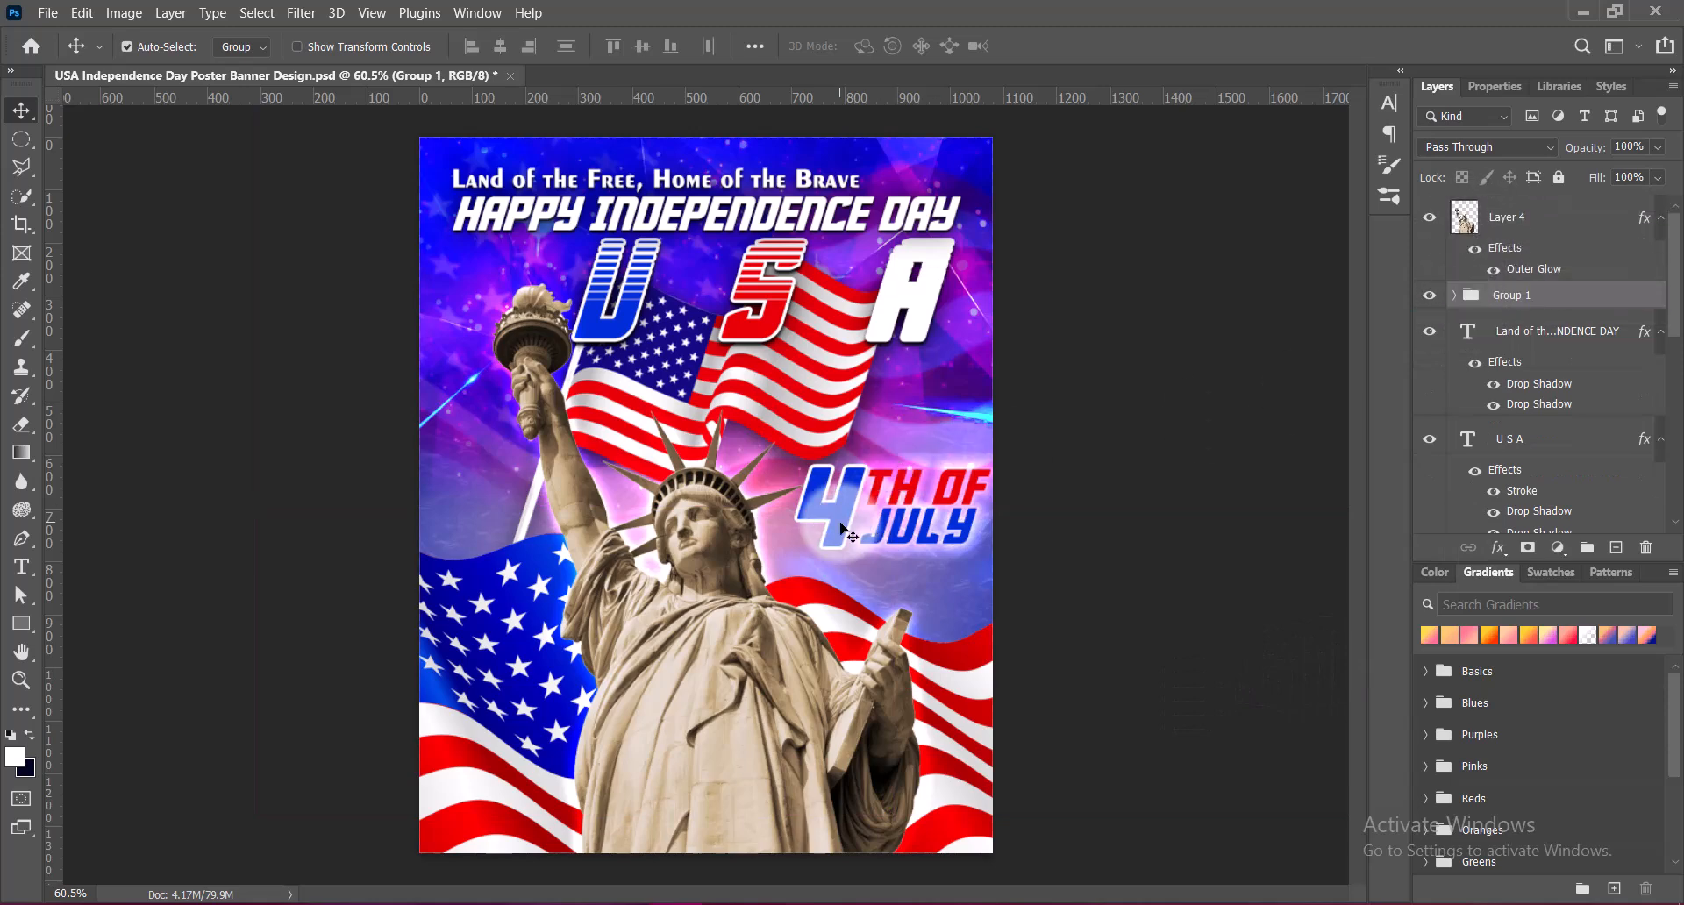
key("shift+Left")
key("shift+Left")
key("Left")
key("Left")
key("Down")
key("Down")
key("Down")
key("Down")
key("Right")
key("Right")
key("Right")
key("Right")
key("Right")
key("Down")
key("Down")
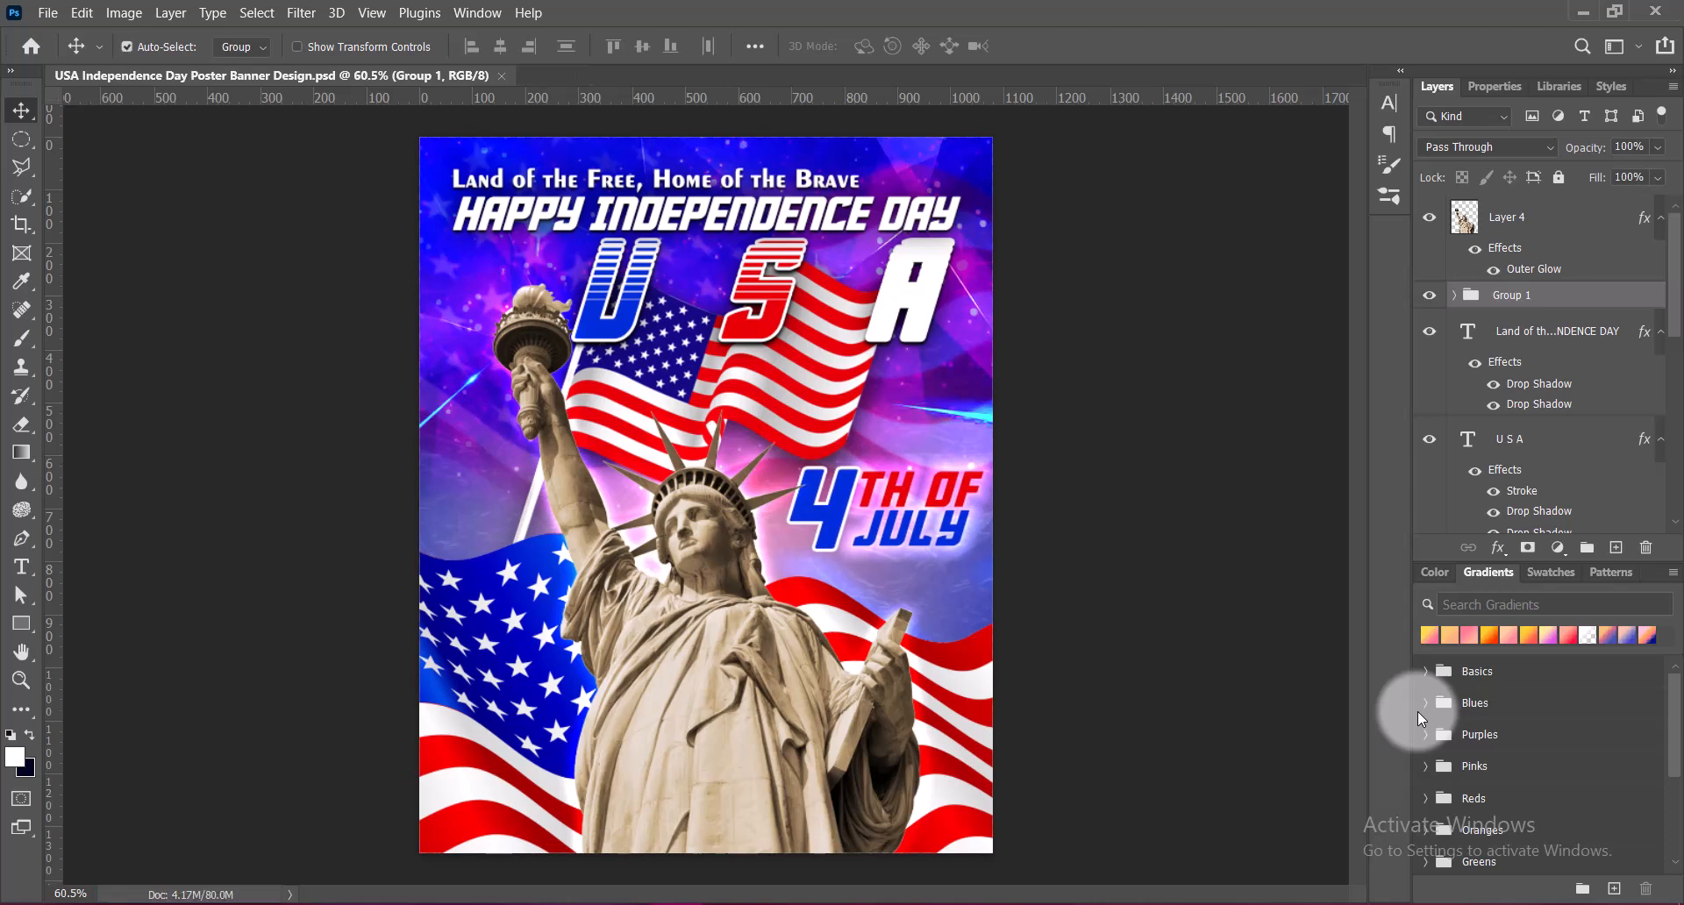
Add a white 6 pt text layer reading Honoring Our Founding Fathers below JULY
left_click(1616, 547)
left_click(20, 567)
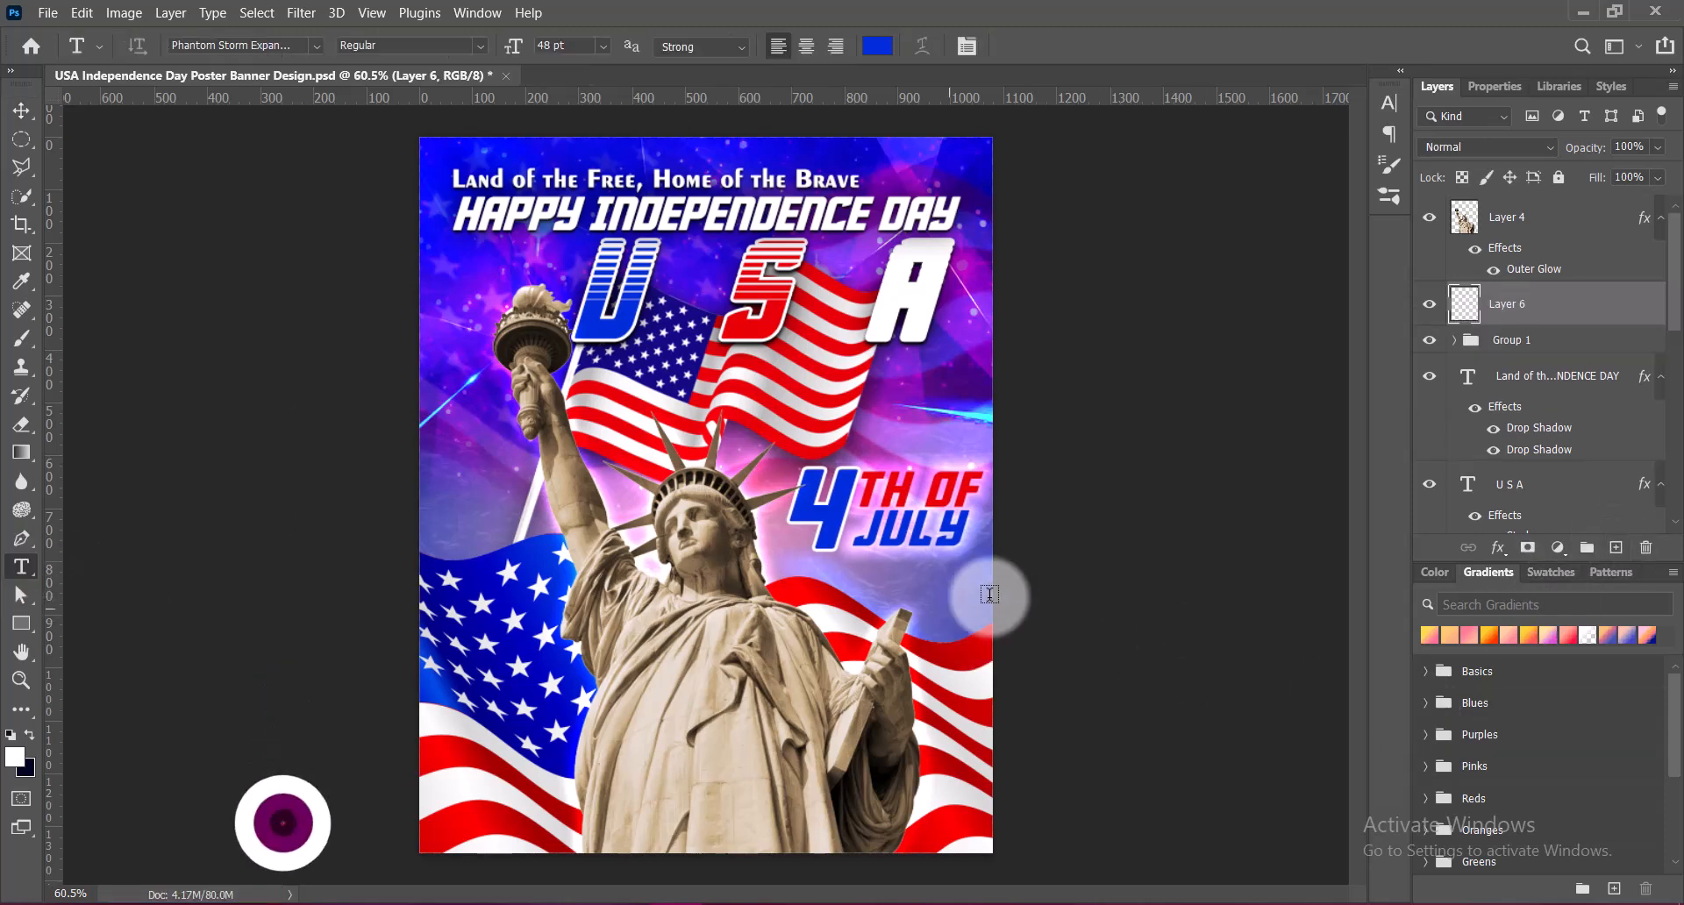
left_click(827, 583)
left_click(601, 45)
left_click(579, 70)
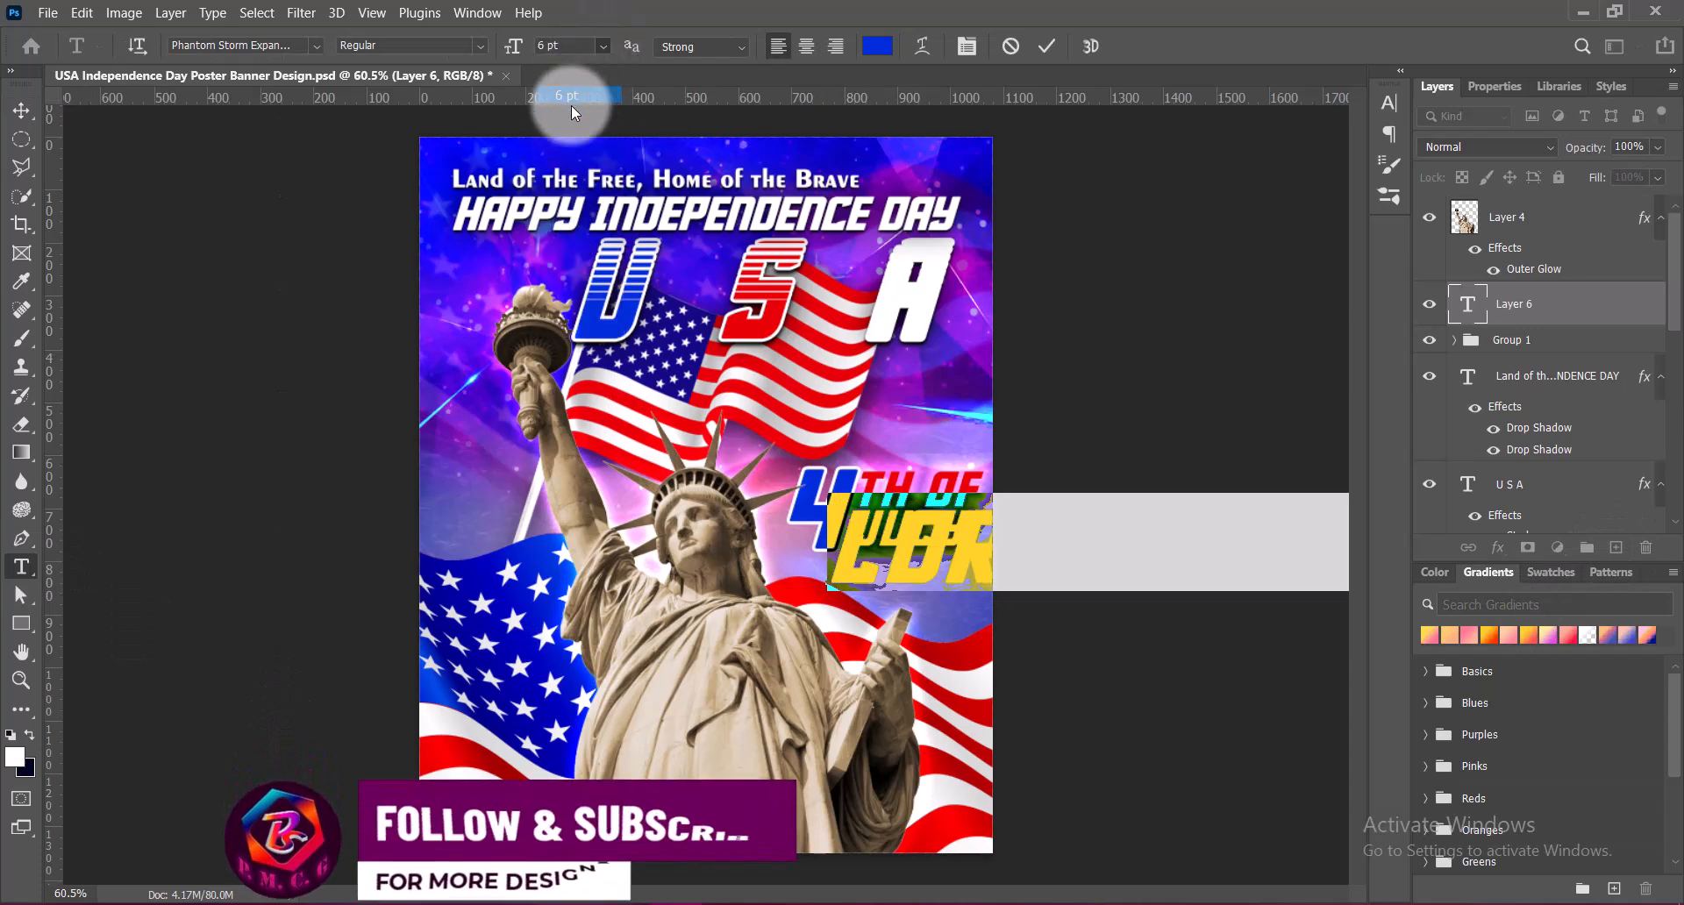
left_click(877, 46)
left_click_drag(1097, 314, 1062, 279)
left_click(1604, 303)
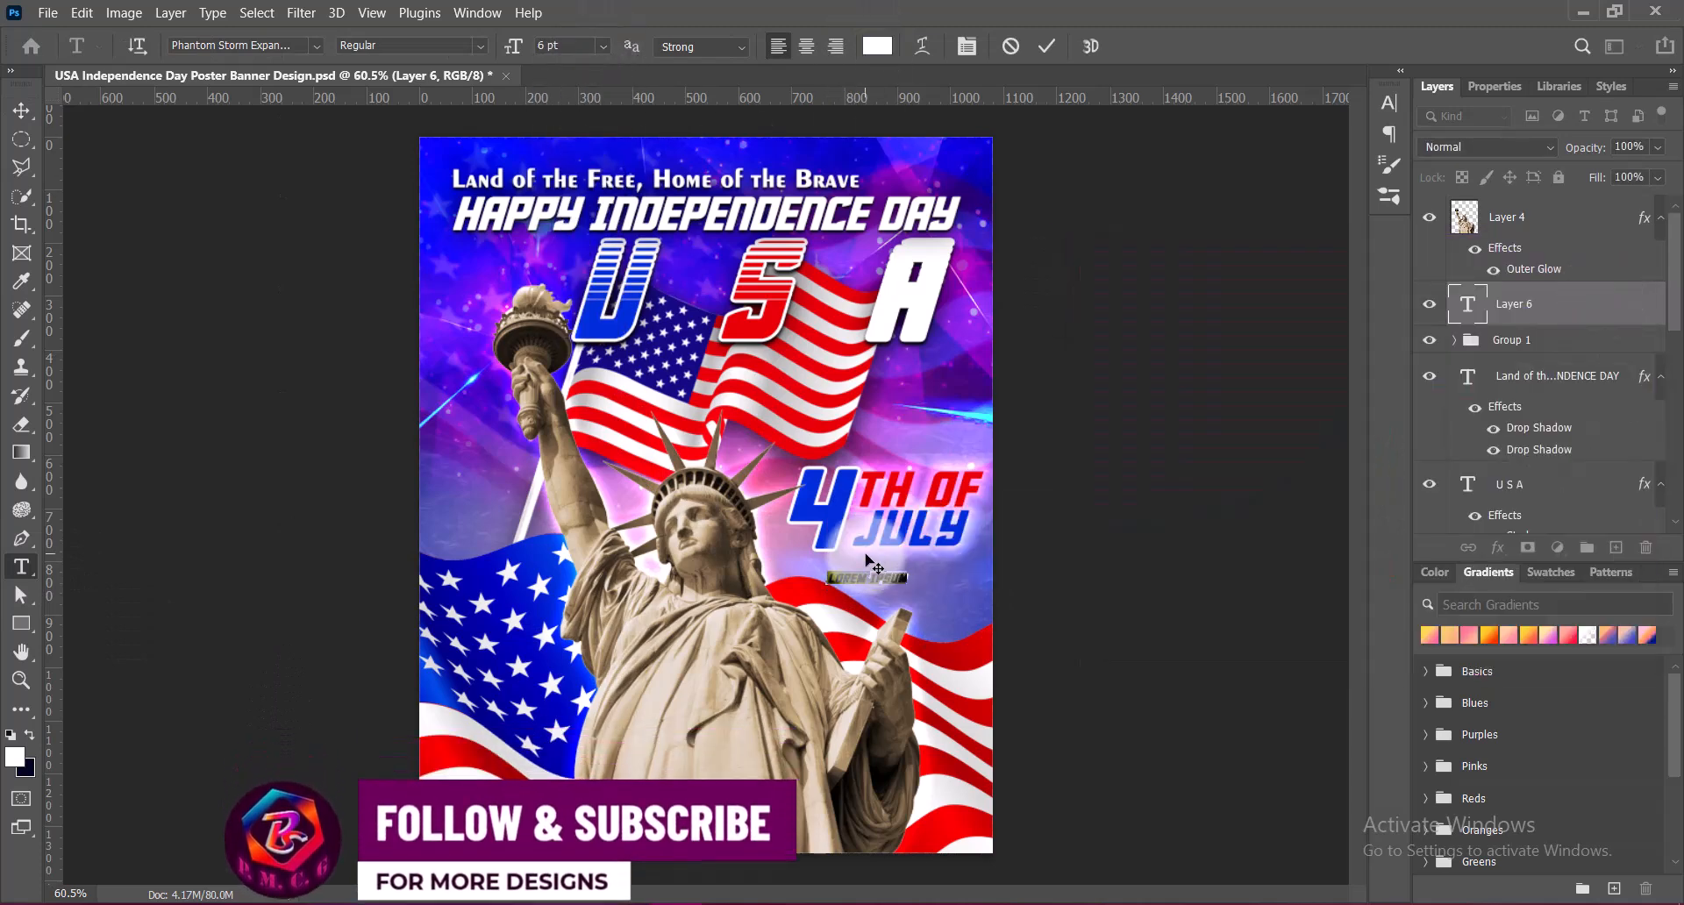
Set the Honoring Our Founding Fathers text in the Activists font and place it directly beneath 4TH OF JULY
left_click(315, 46)
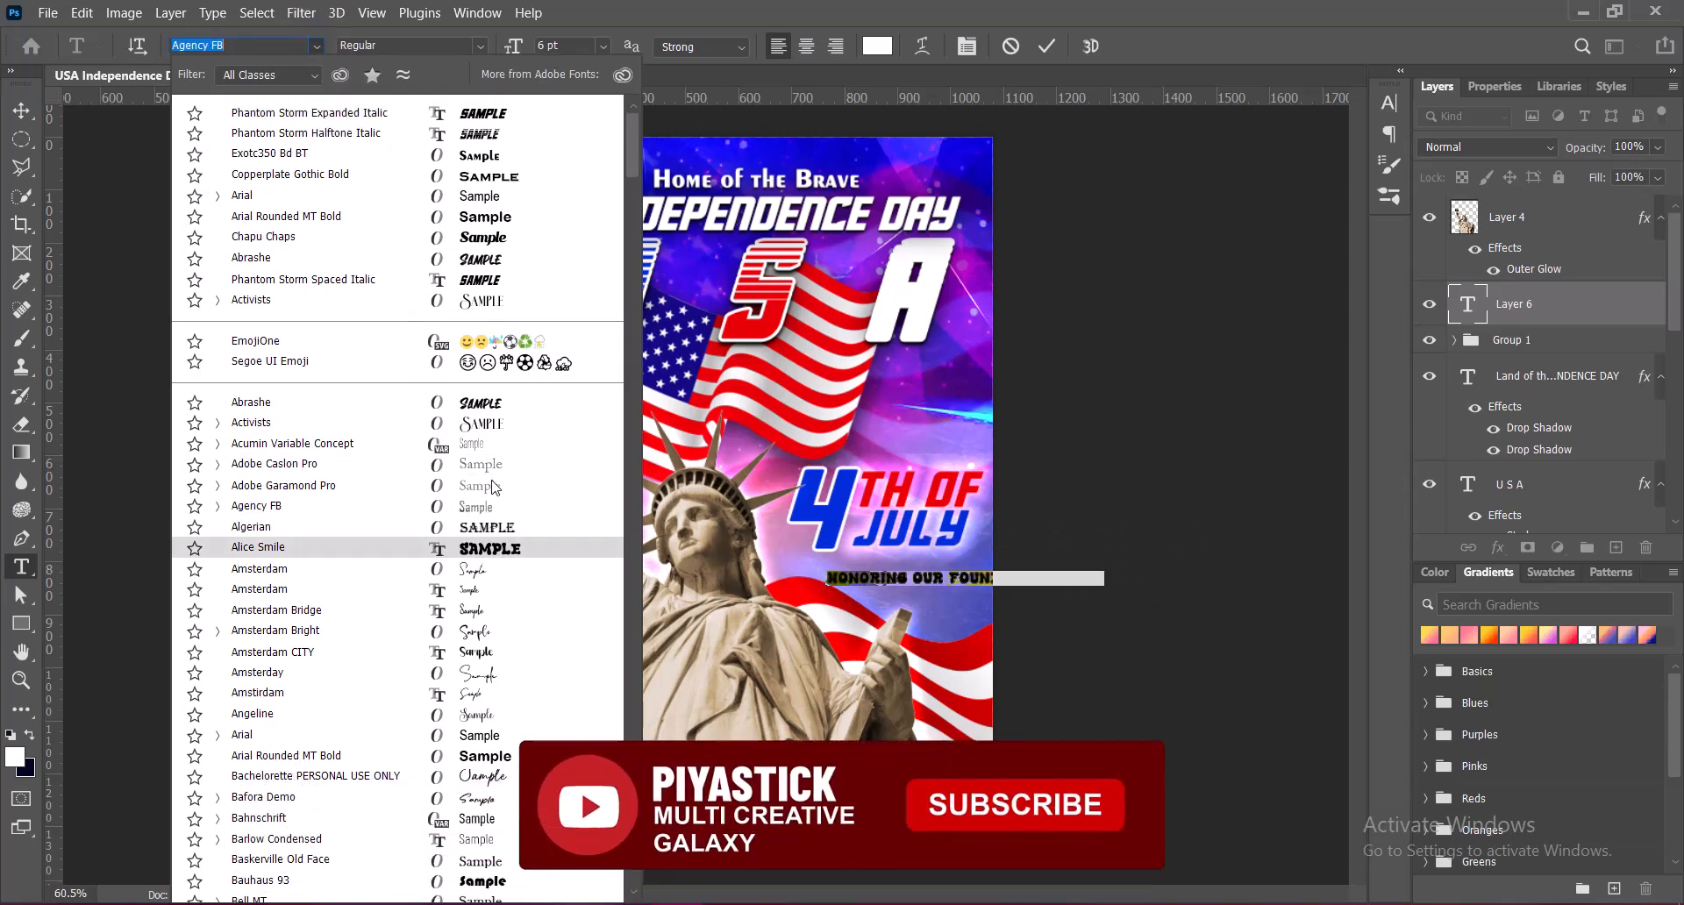
left_click(484, 302)
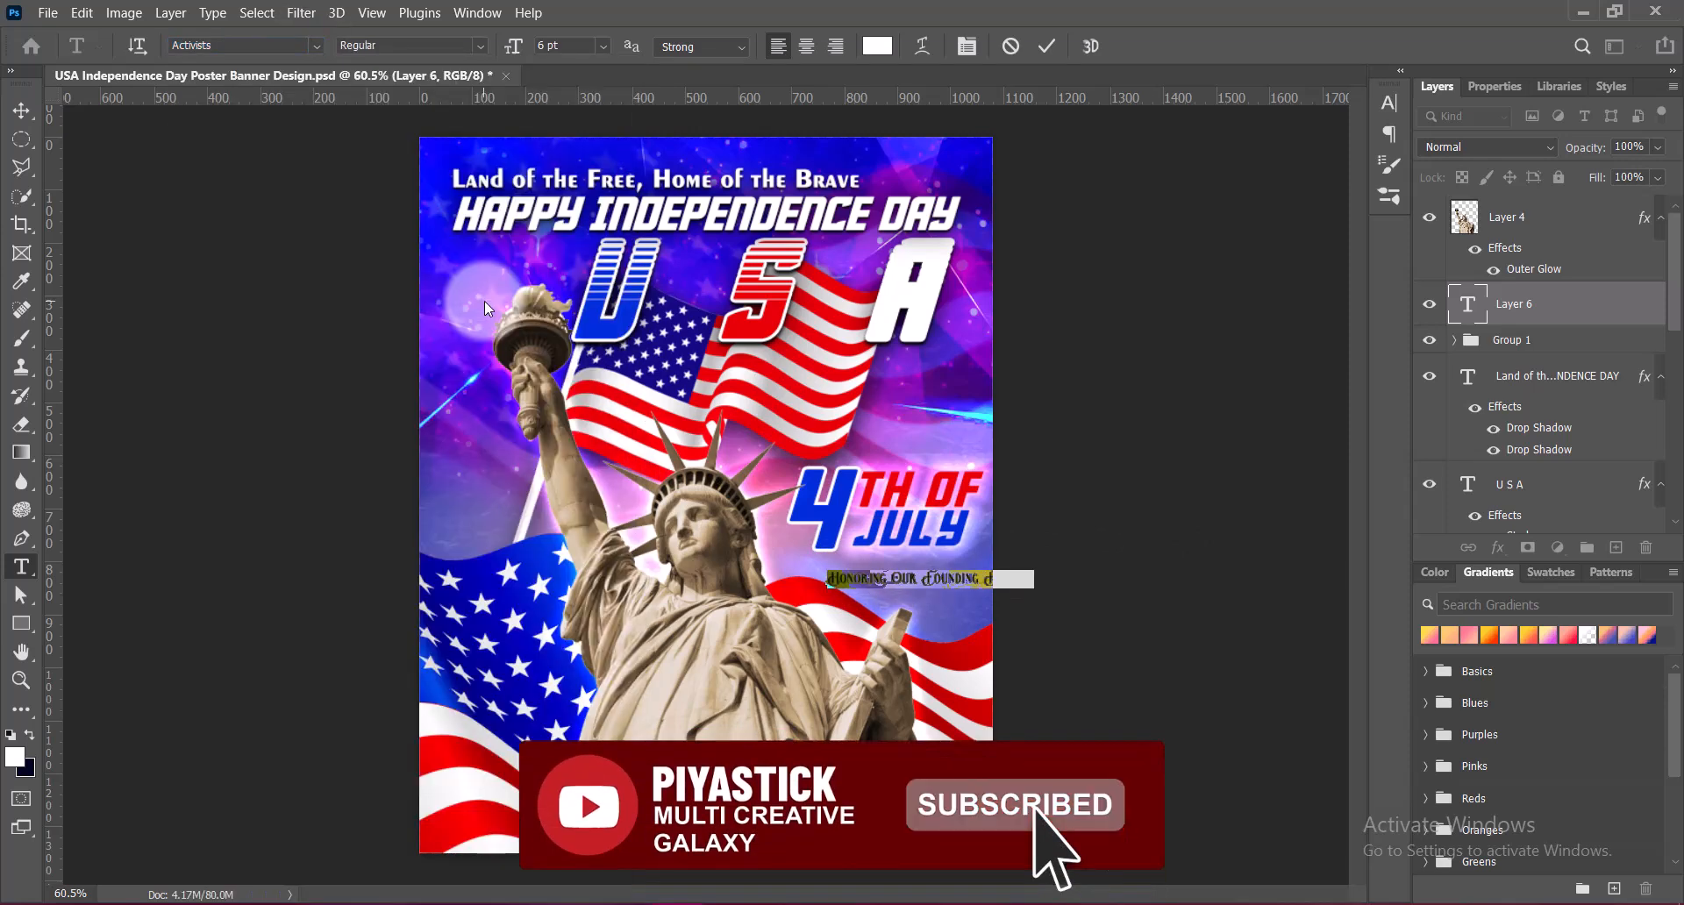
left_click(1047, 47)
left_click(22, 111)
left_click_drag(941, 584, 892, 565)
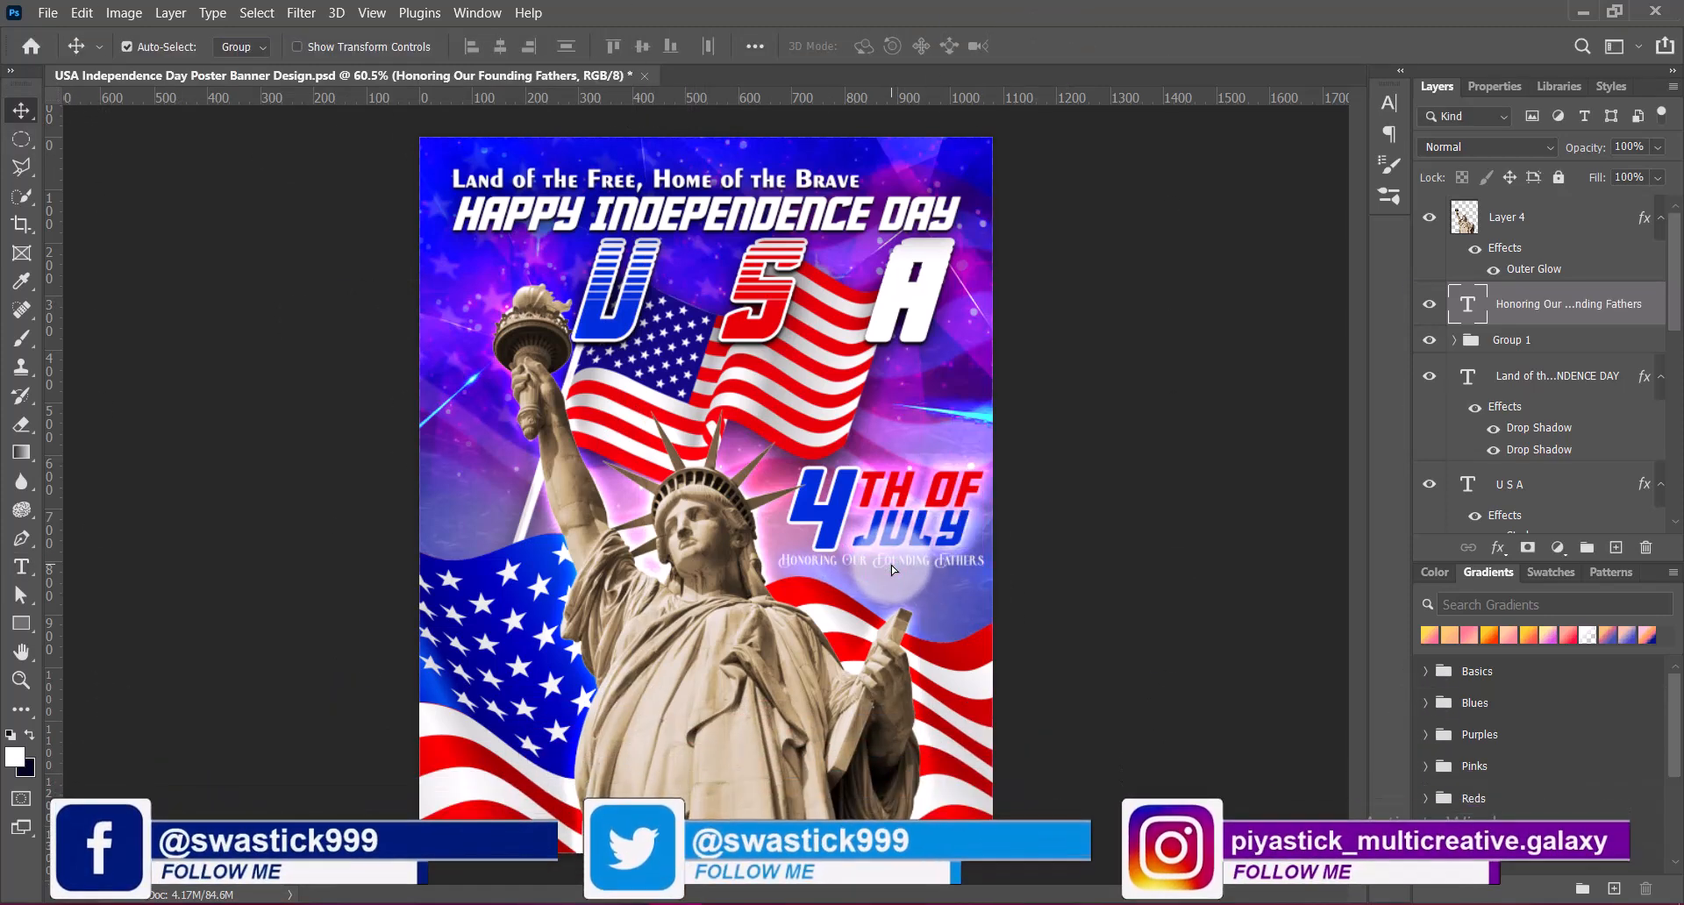
Set the tracking of the Honoring Our Founding Fathers text to 0 and commit it
double_click(891, 565)
left_click(1389, 103)
left_click(1356, 167)
left_click(1319, 301)
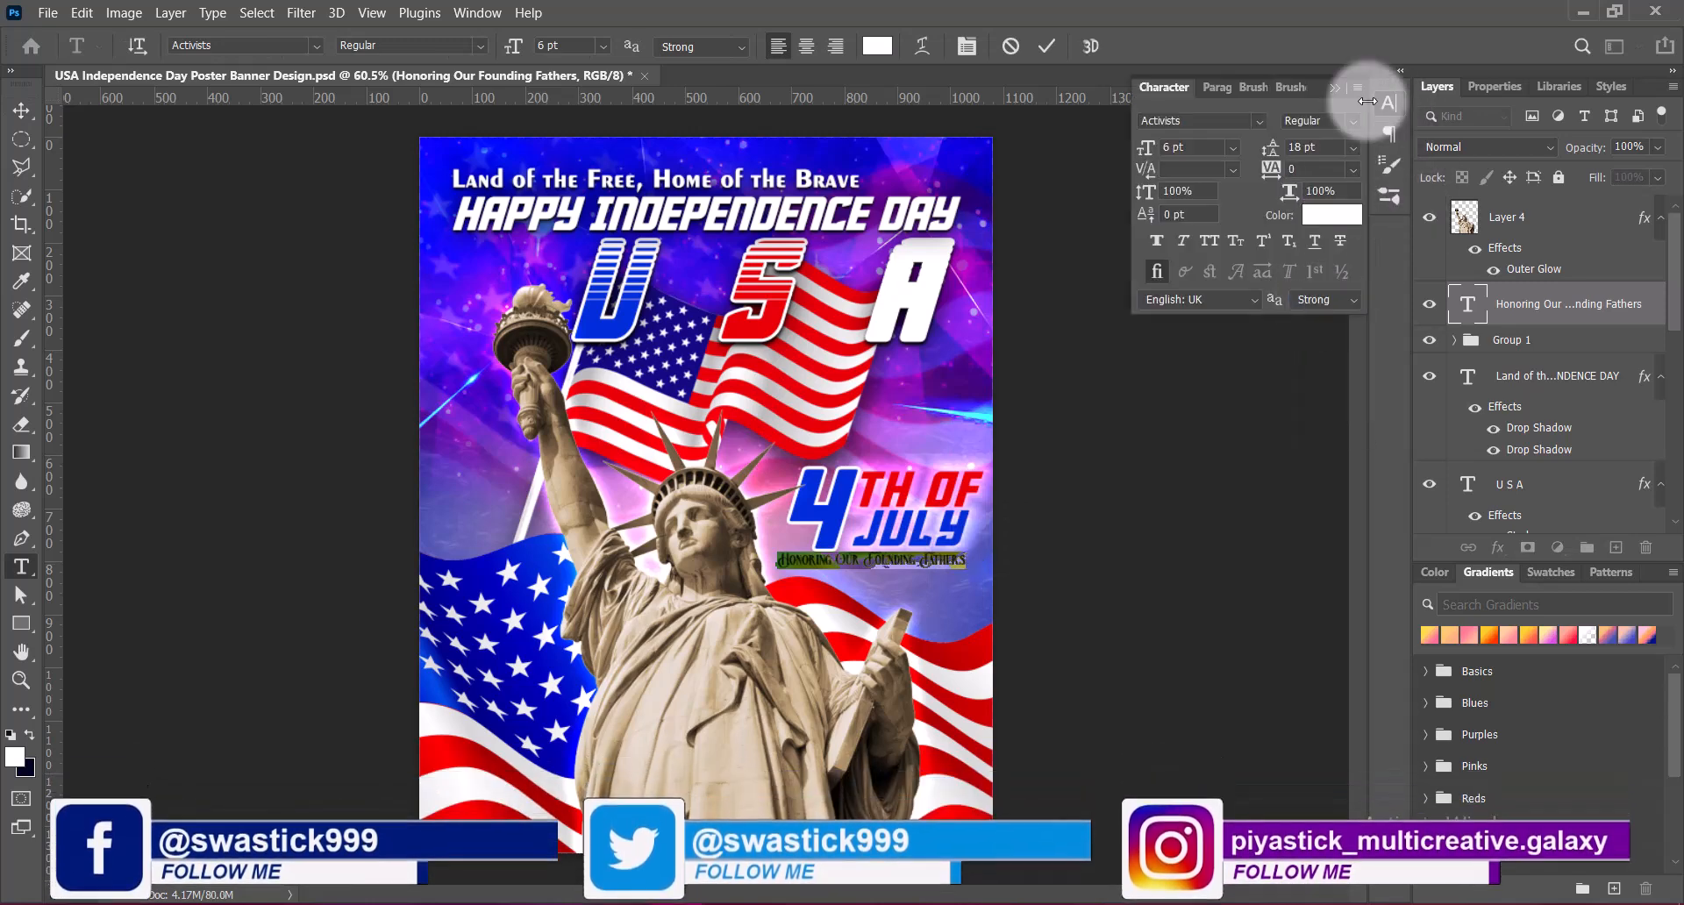
left_click(1389, 105)
left_click(1050, 47)
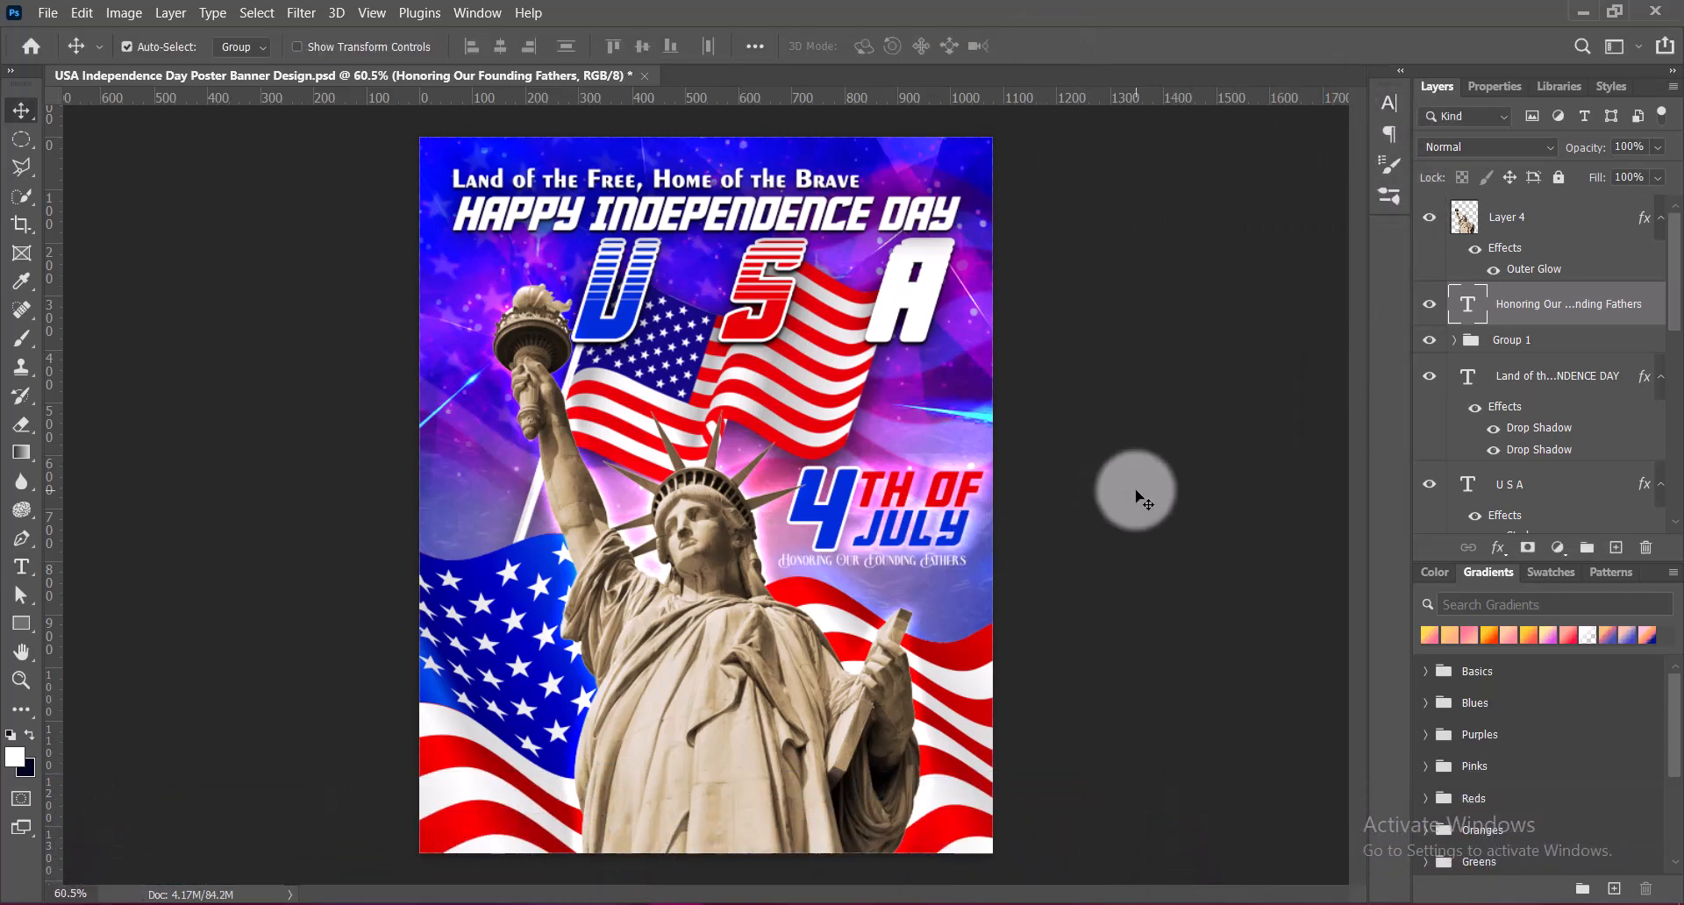
Stack six duplicates of the Honoring Our Founding Fathers layer, group them with the original and centre the group under 4TH OF JULY
key("ctrl+j")
key("ctrl+j")
key("ctrl+j")
key("ctrl+j")
key("ctrl+j")
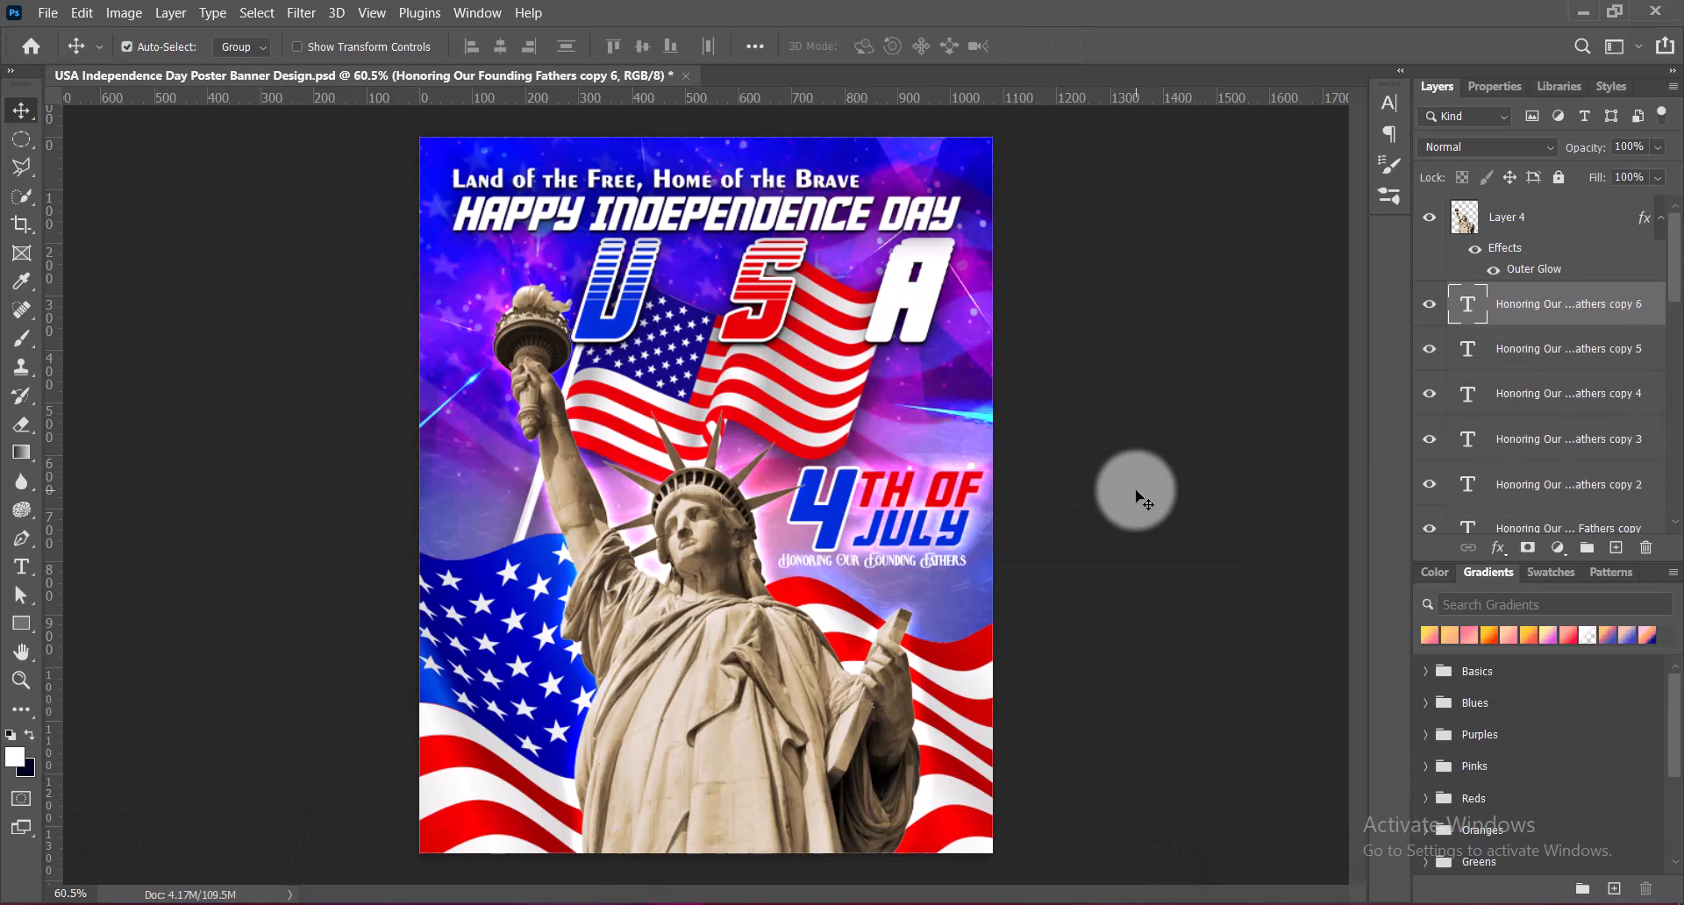
scroll(1624, 233, "down", 4)
left_click(1471, 399, "shift")
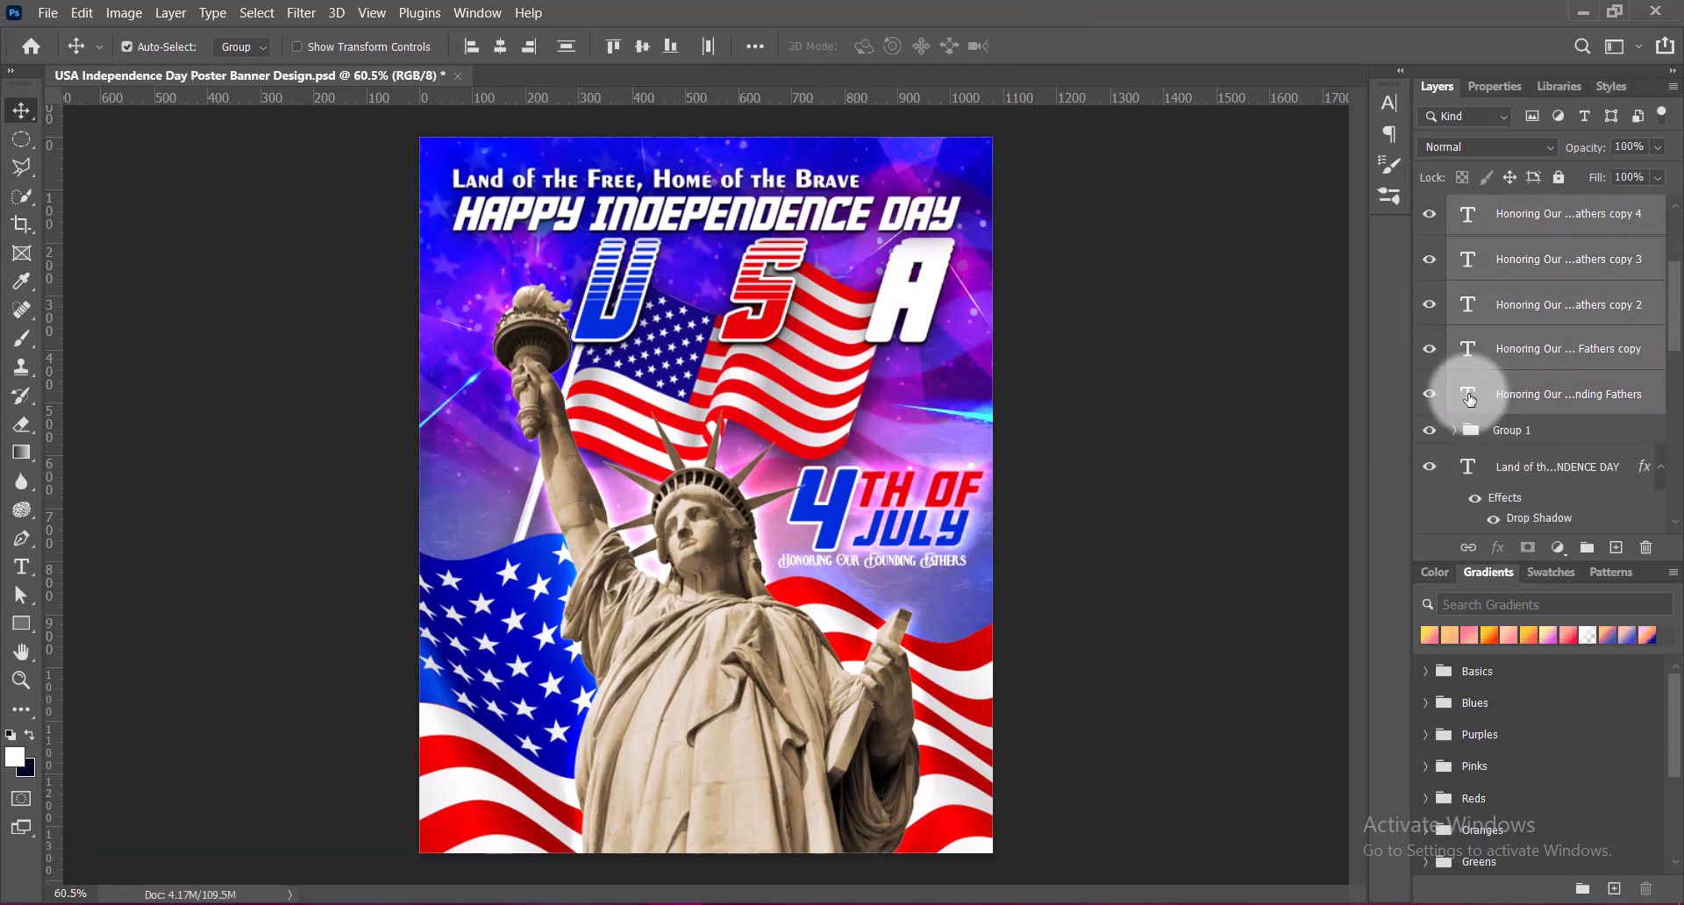
key("ctrl+g")
left_click_drag(931, 568, 933, 568)
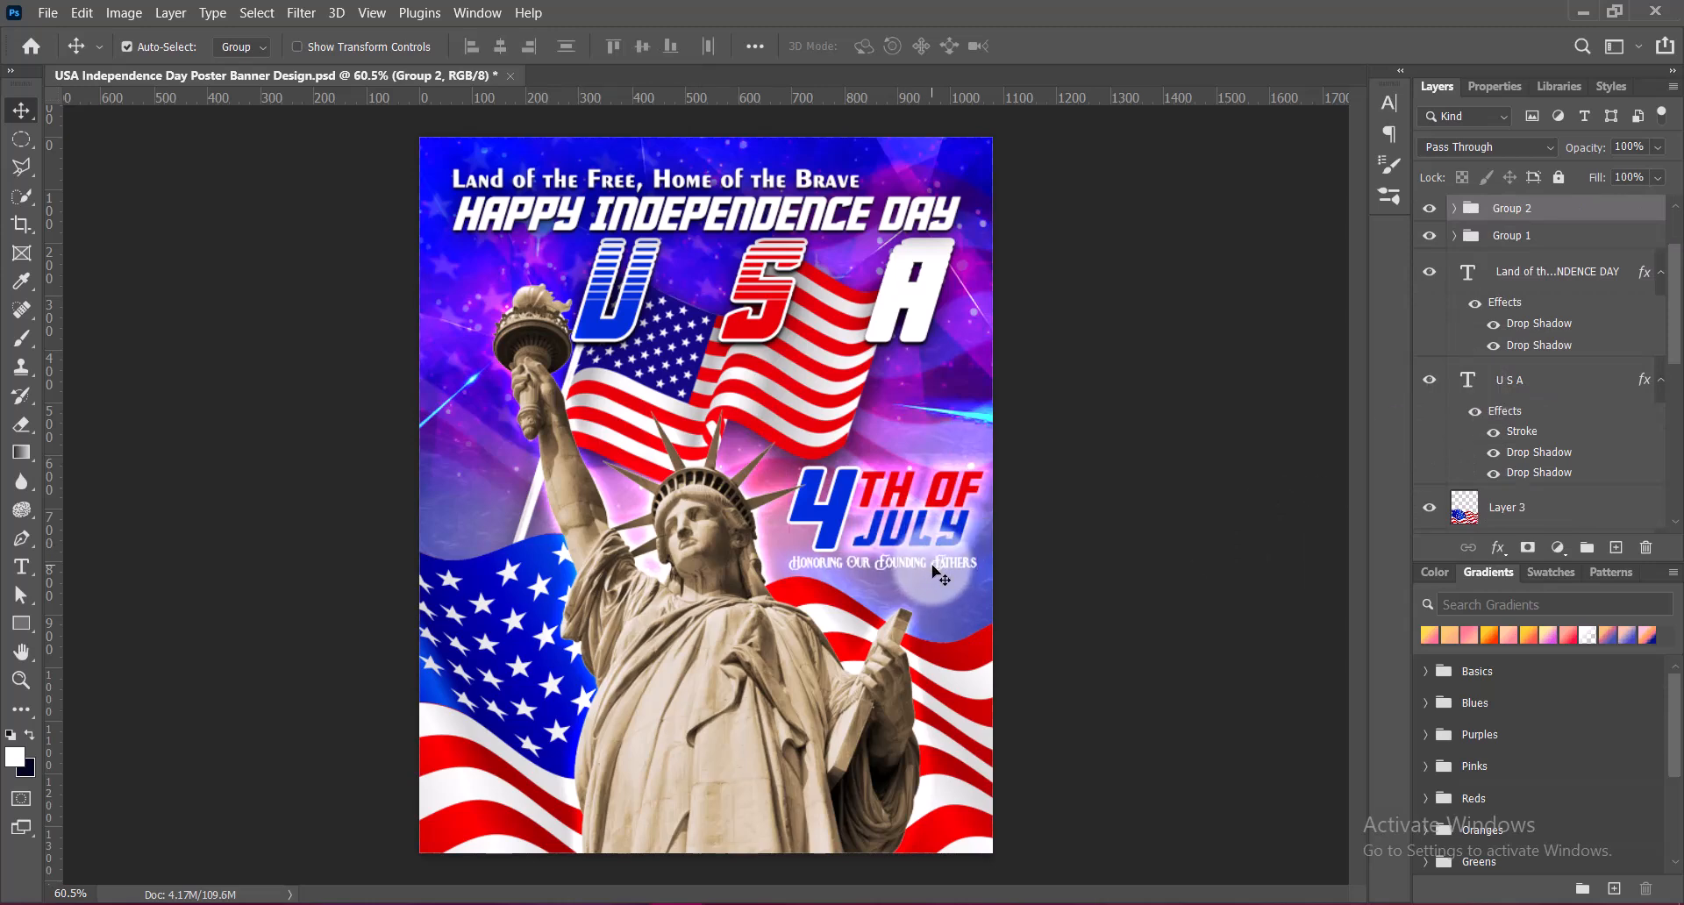
Add a black drop shadow to the Honoring Our Founding Fathers group with distance 3 px, spread 9% and size 3 px
right_click(1472, 205)
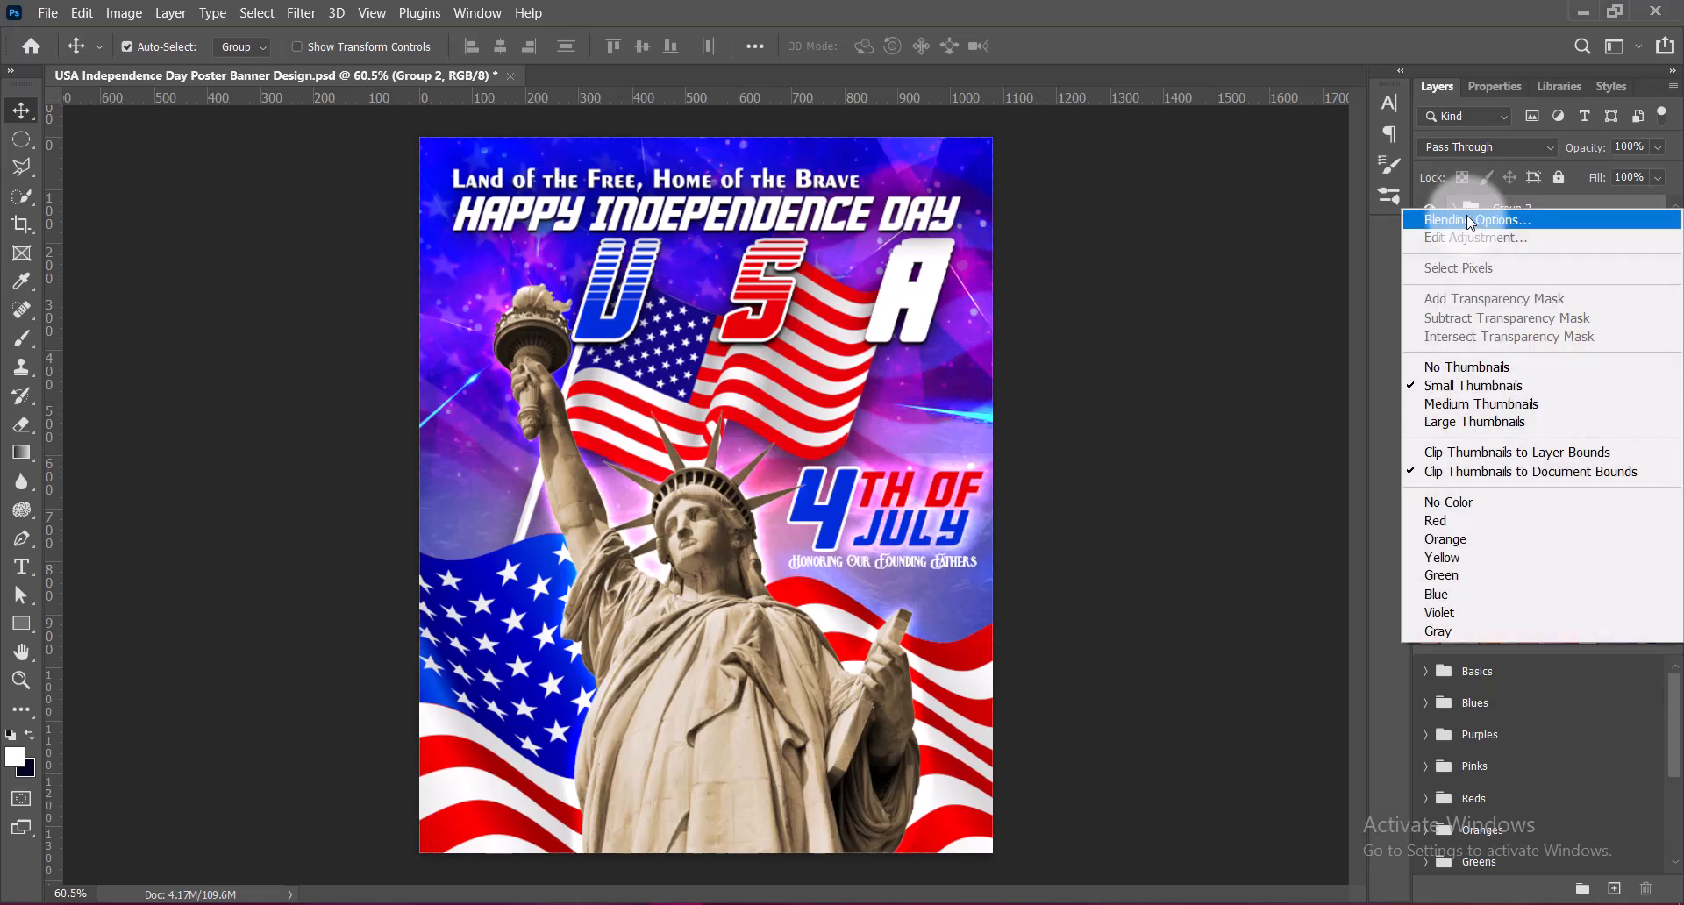
left_click(1474, 176)
left_click_drag(1024, 27, 1160, 30)
left_click(1042, 475)
left_click_drag(1474, 260, 1414, 238)
type("3")
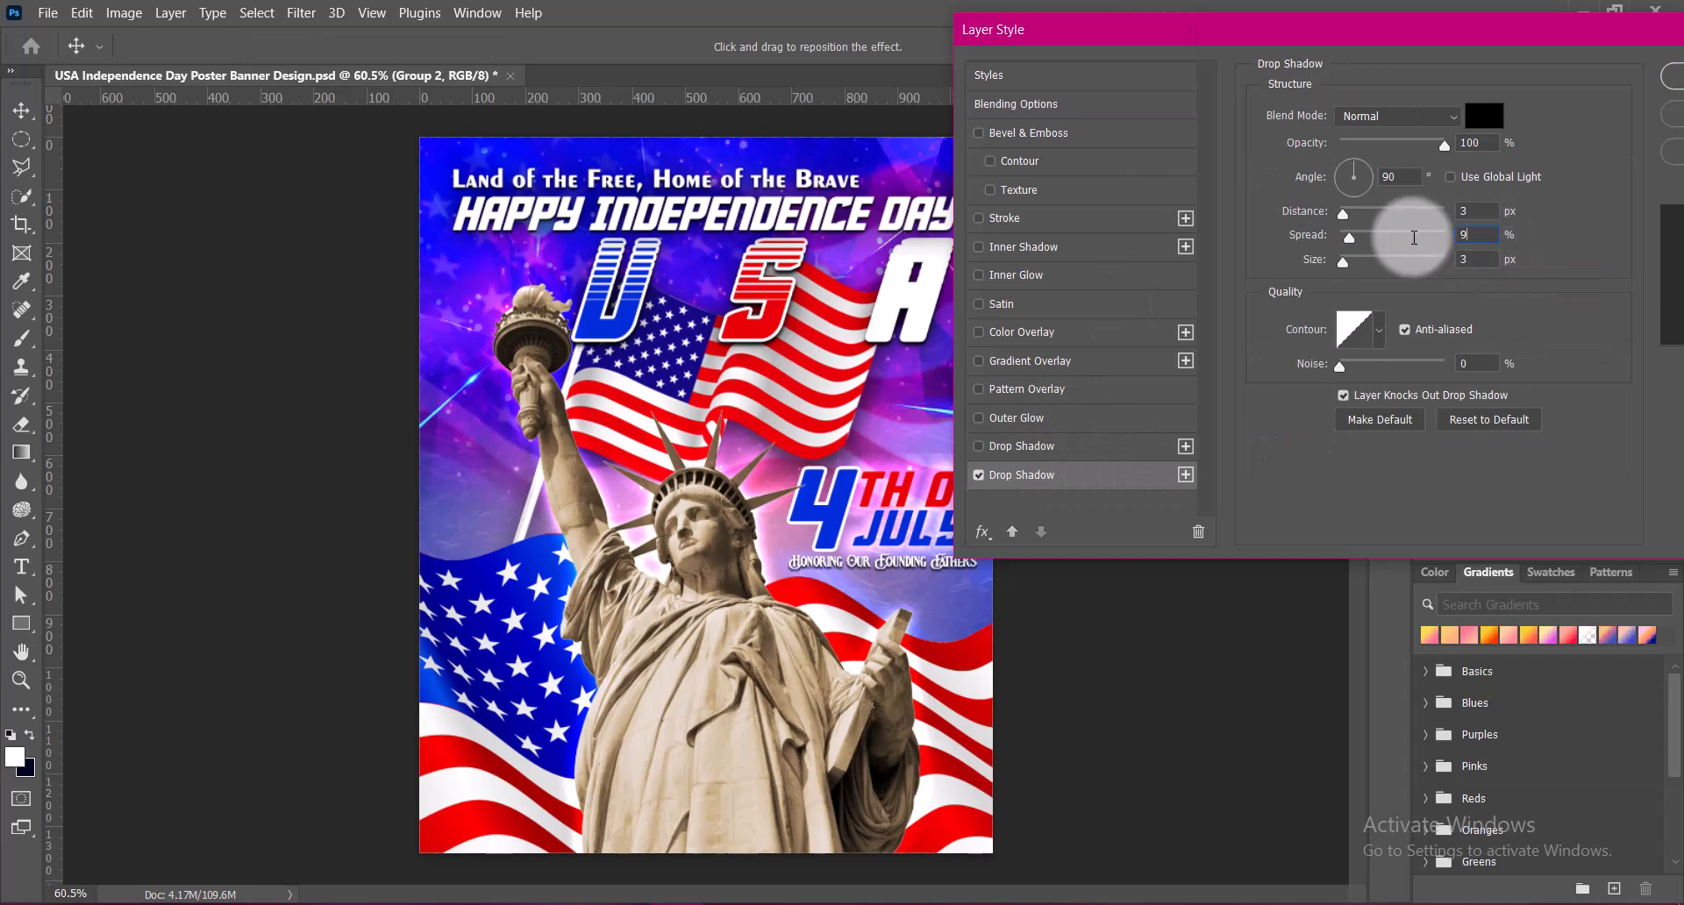
type("9")
key("Return")
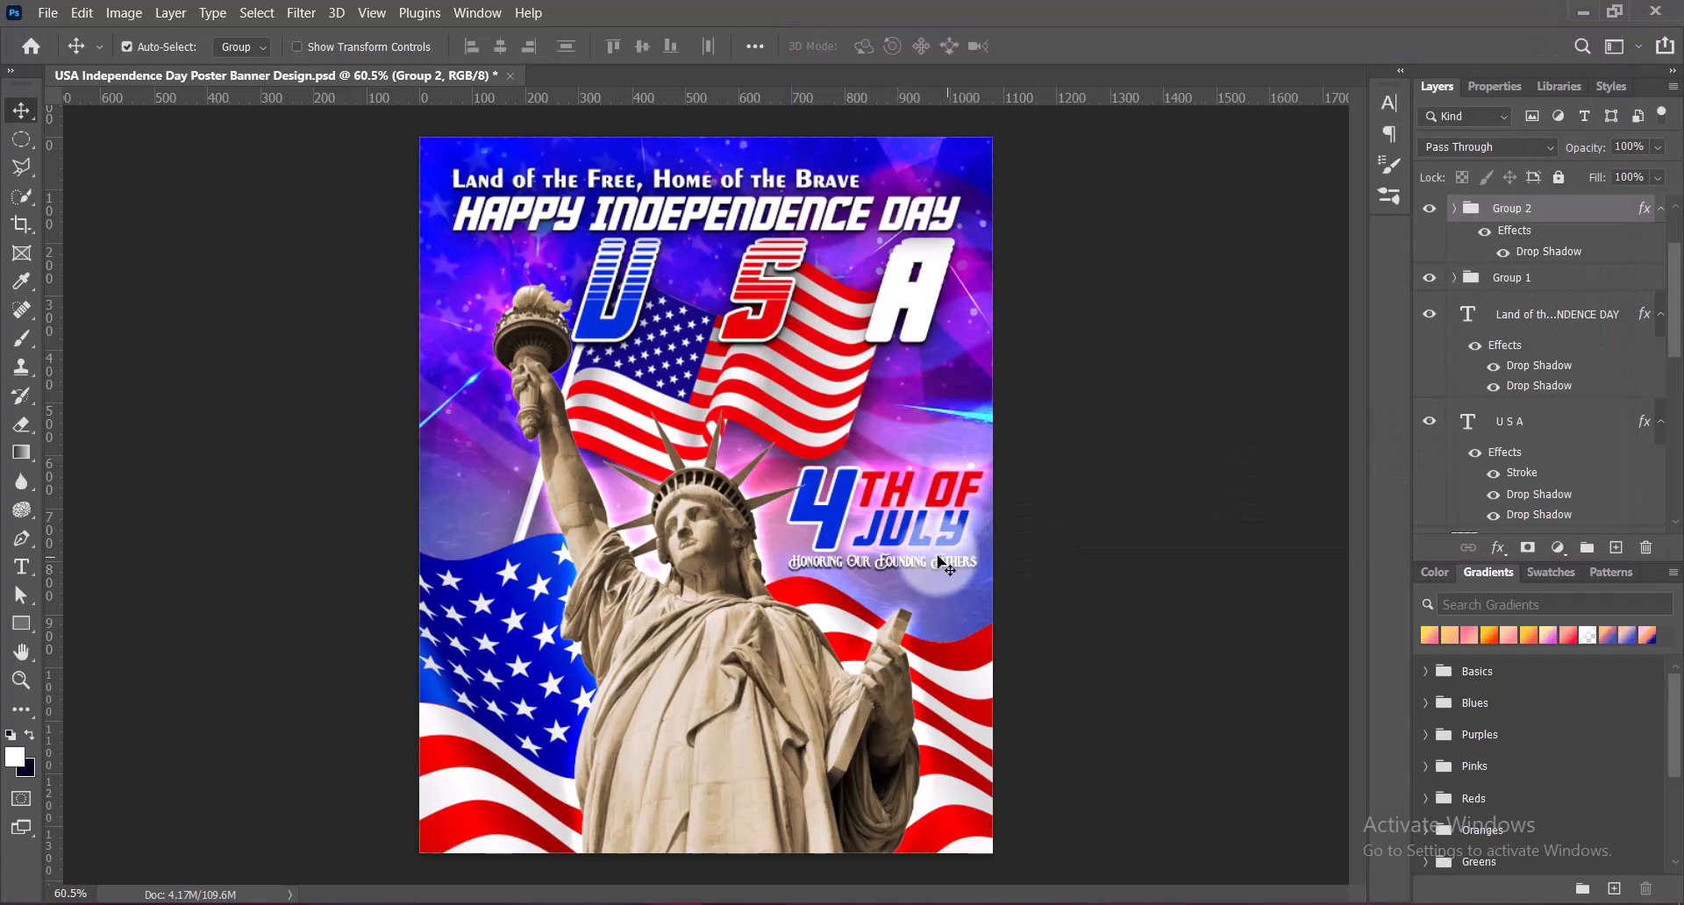
left_click(1057, 623)
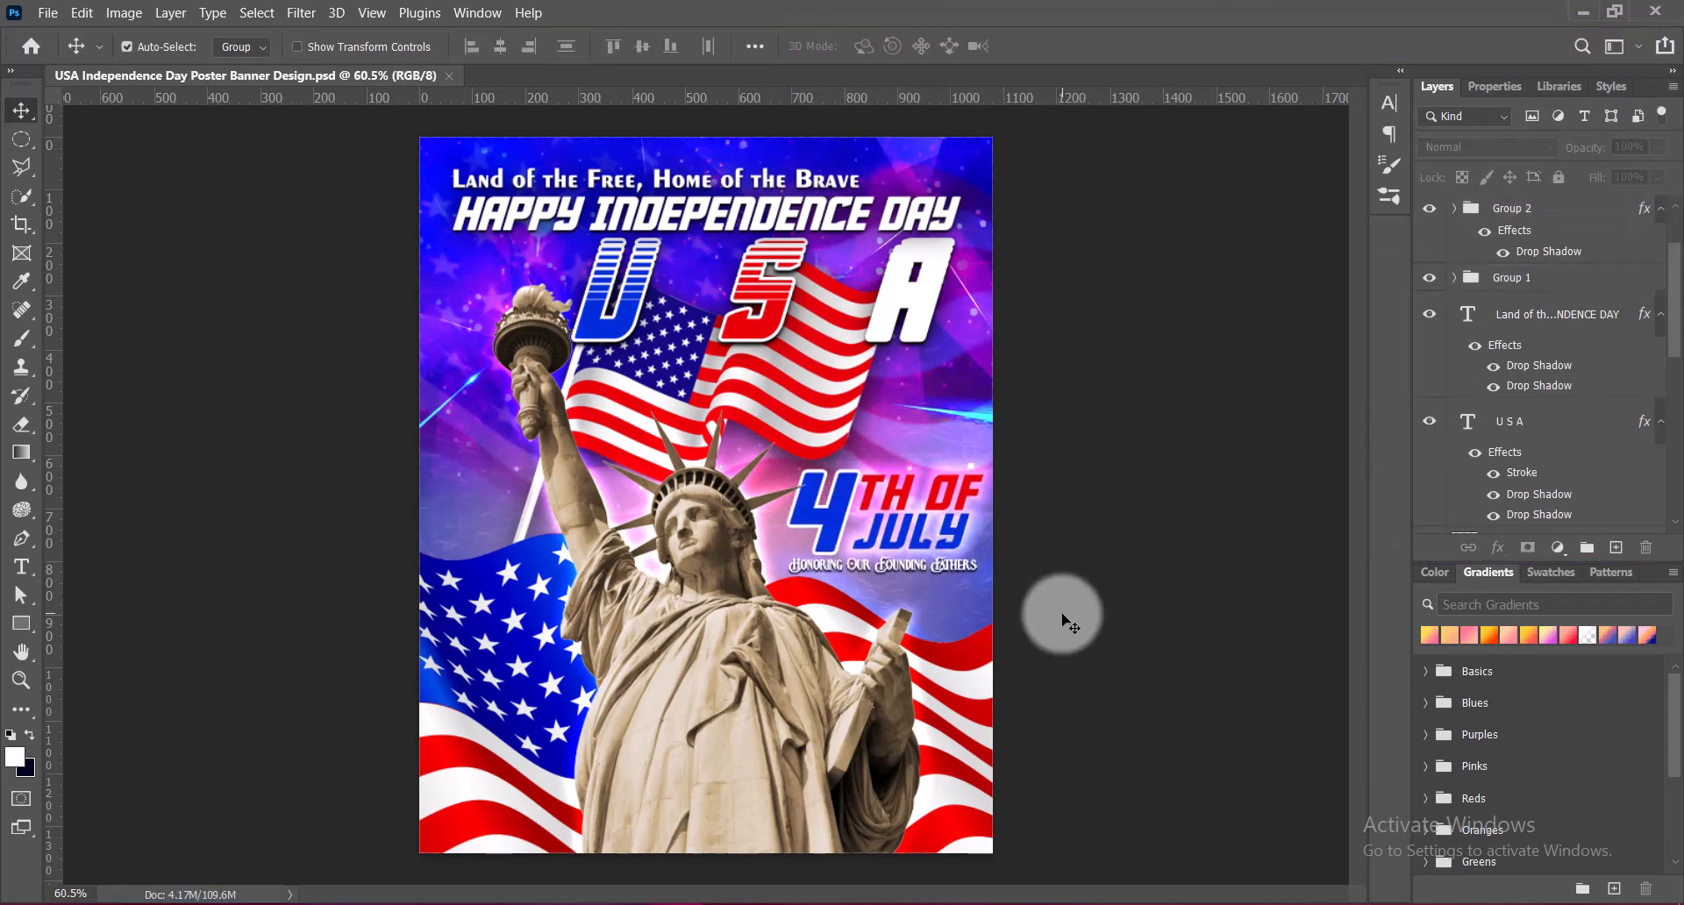
Delete the letter A from the U S A text and commit the change
double_click(939, 298)
double_click(942, 295)
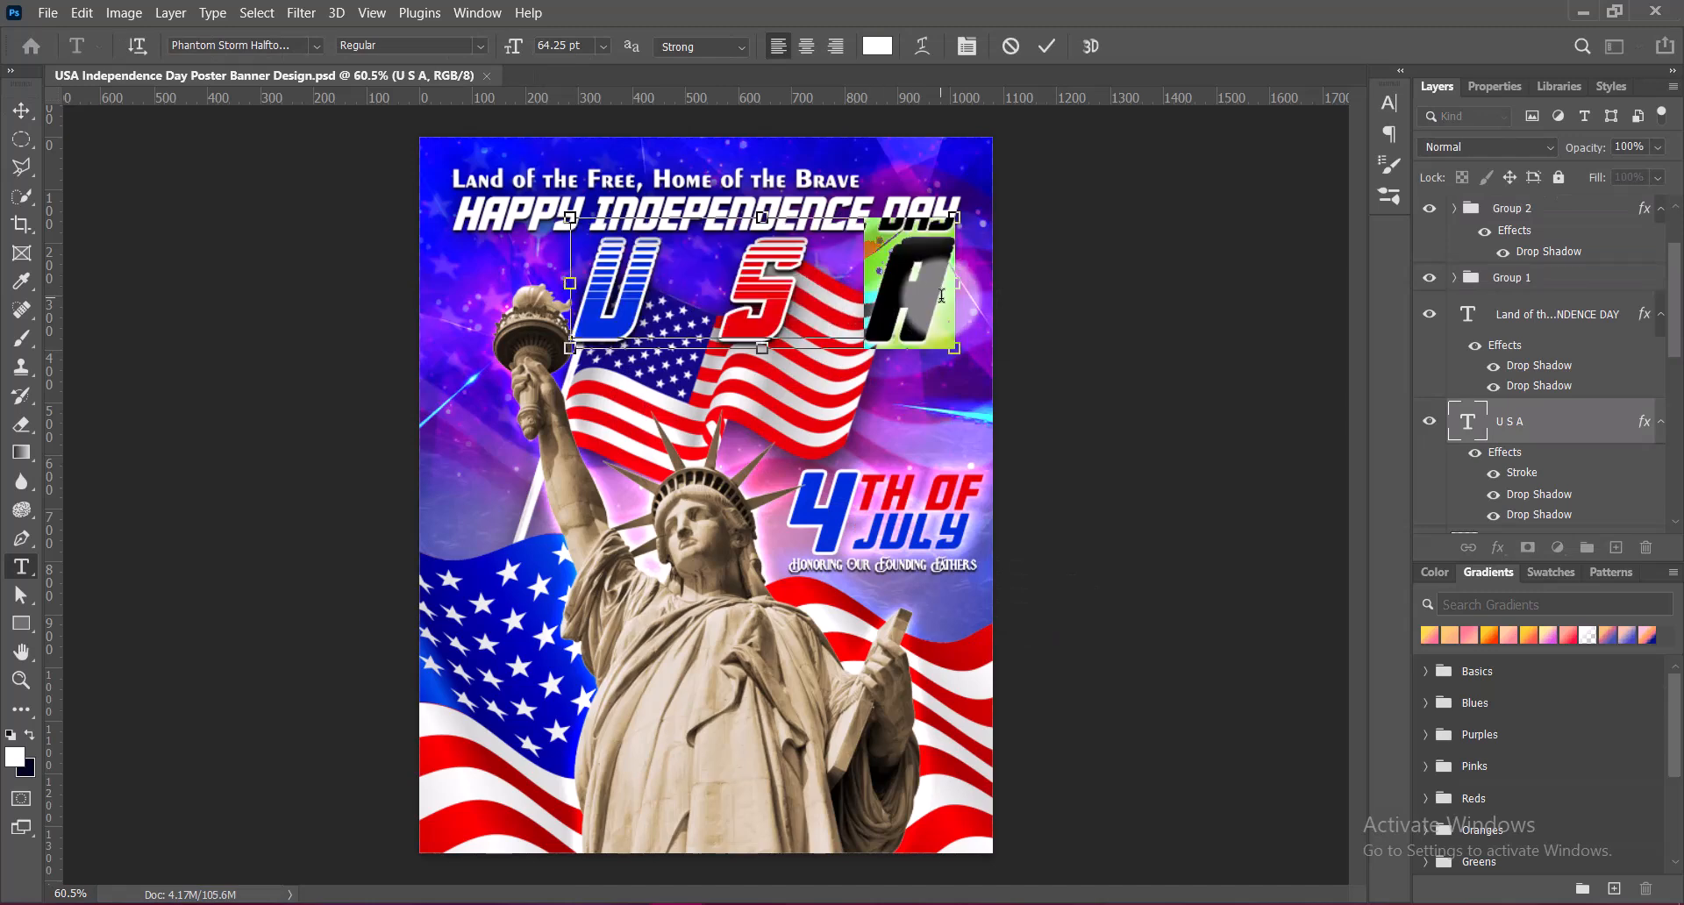
key("BackSpace")
key("BackSpace")
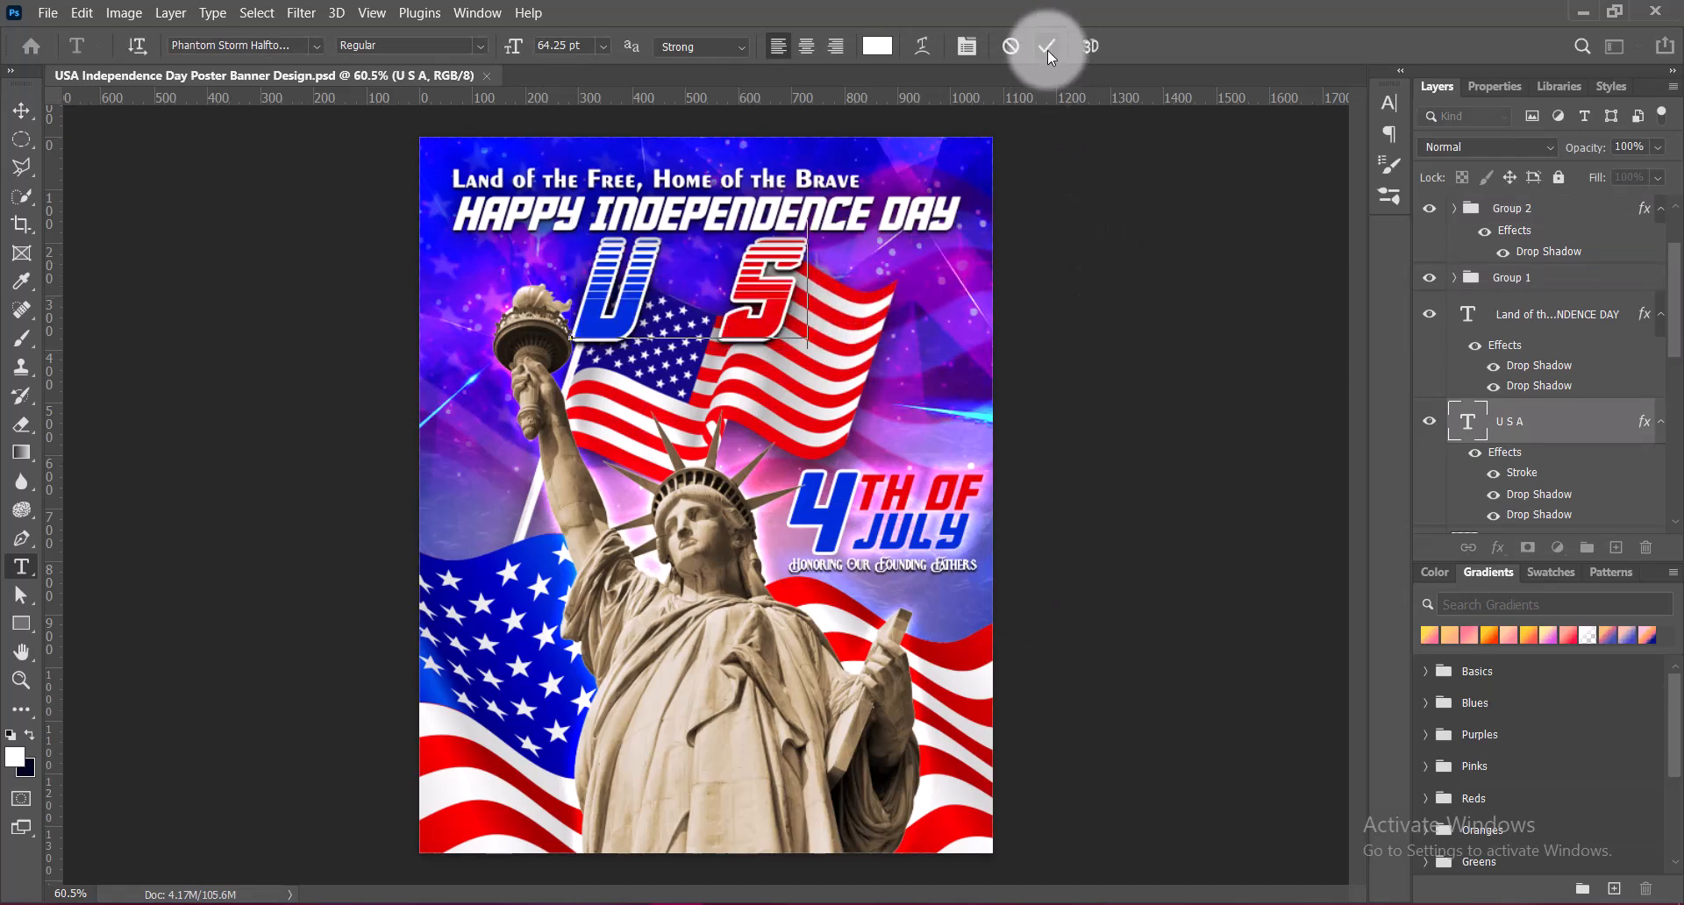
left_click(1047, 50)
key("v")
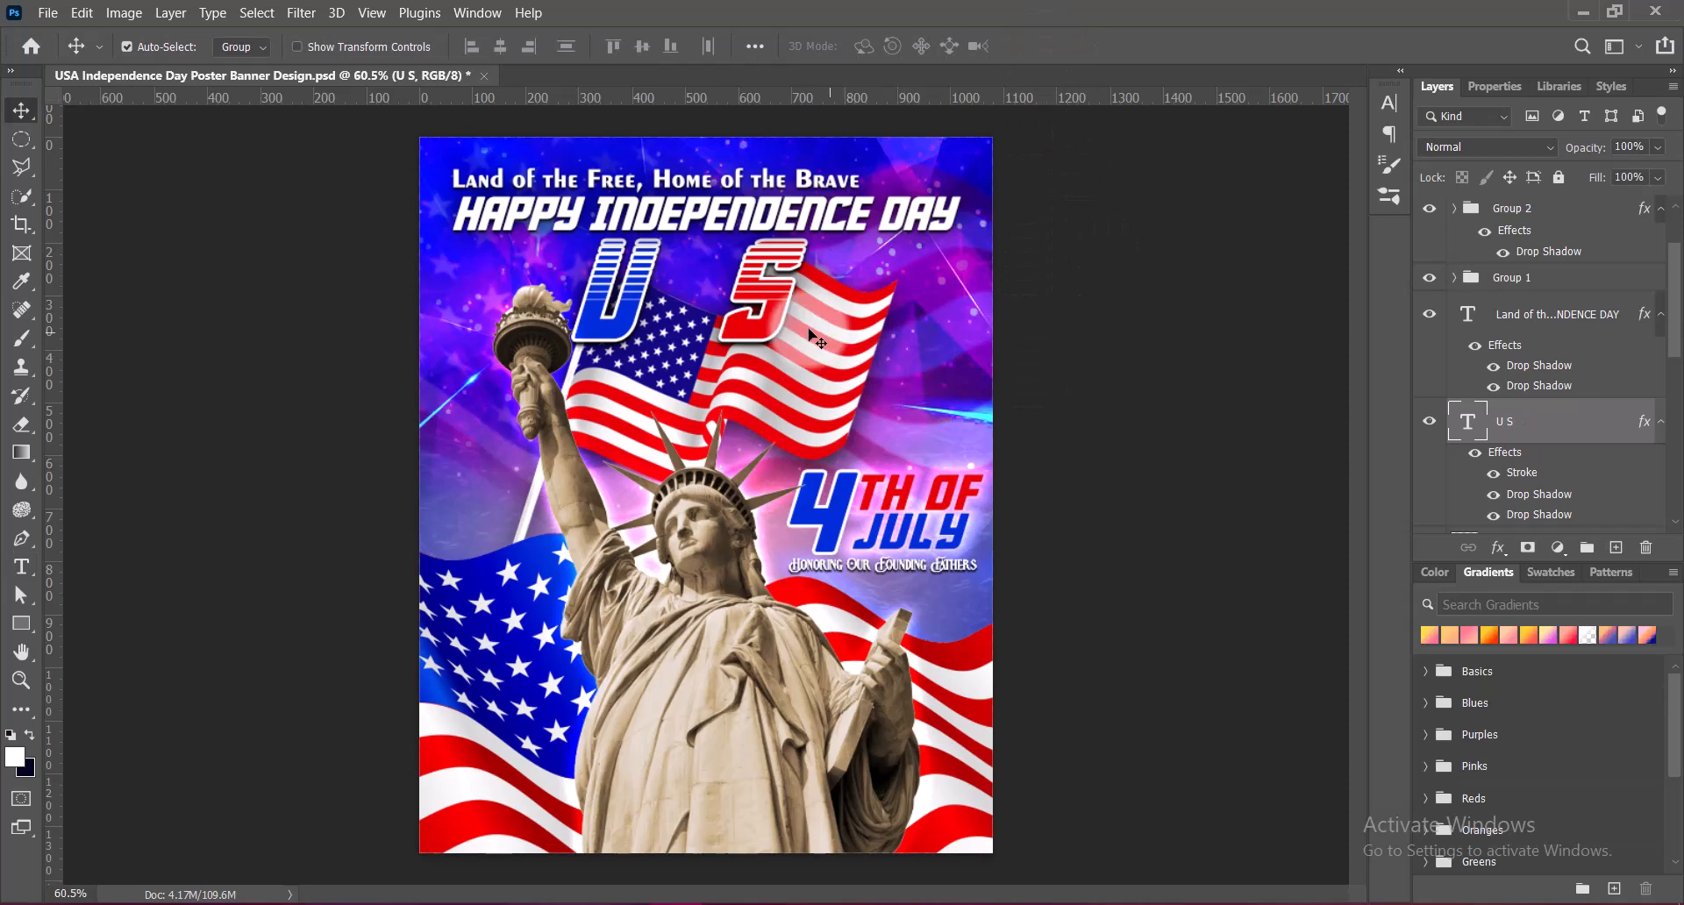
Duplicate the U S text layer, replace the copy's text with a white A and place it after the S
left_click_drag(762, 328, 987, 335)
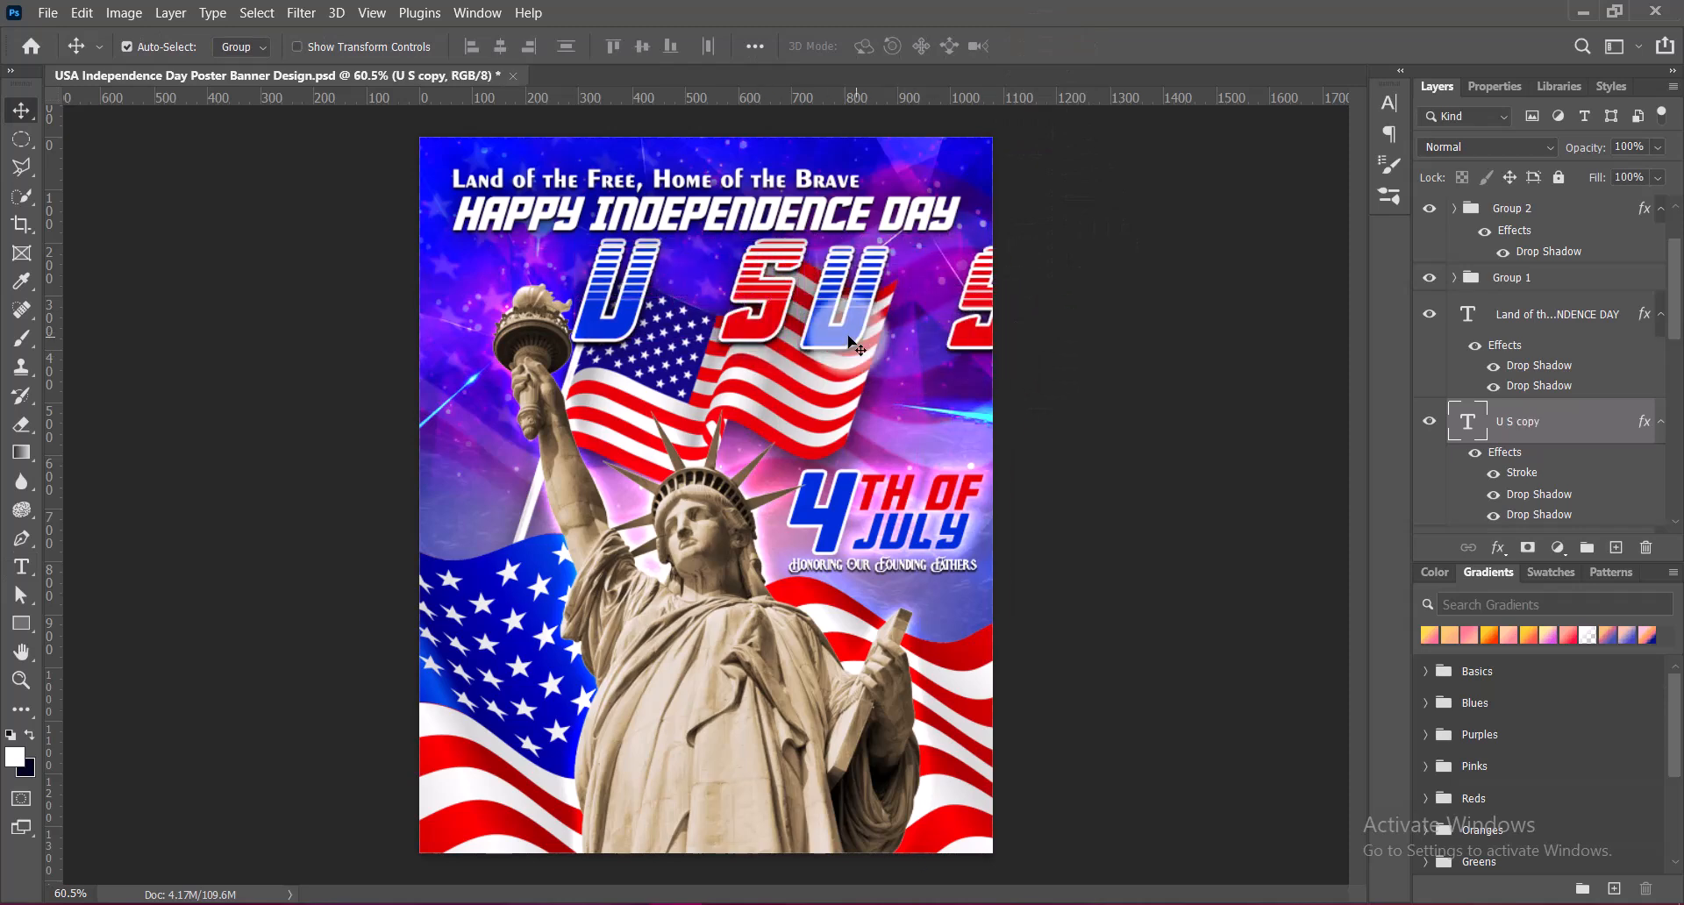
double_click(826, 337)
type("A")
left_click(1051, 49)
key("v")
left_click_drag(851, 291, 925, 298)
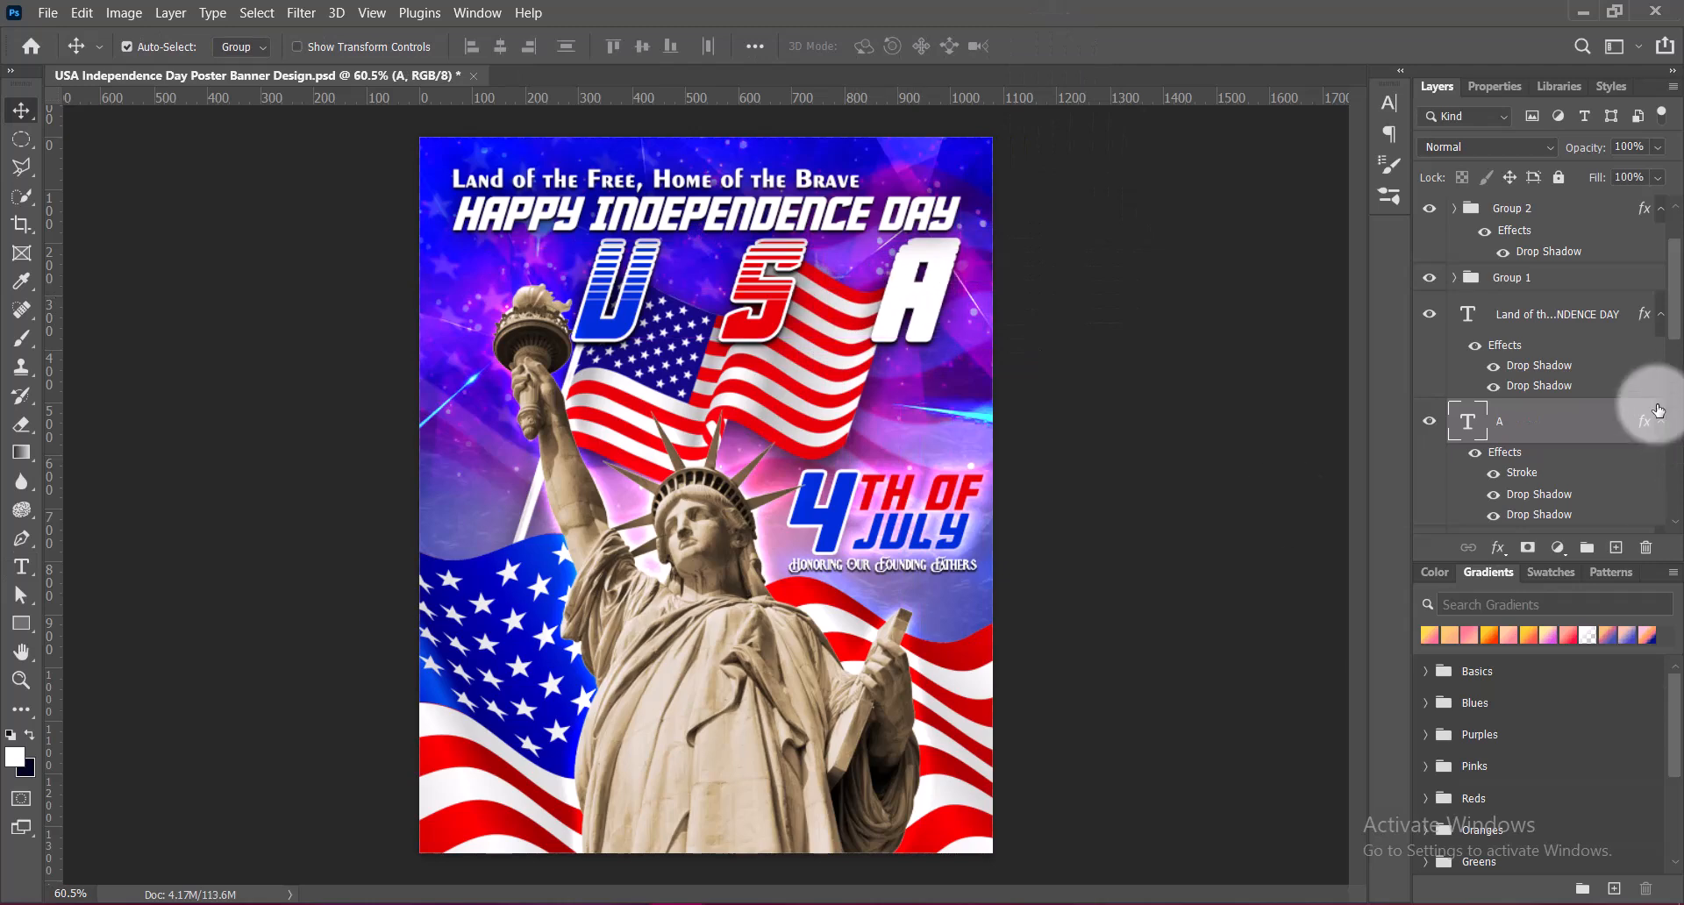
Change the stroke colour of the A text layer to black (000000)
scroll(1657, 369, "down", 2)
right_click(1468, 333)
left_click(1469, 344)
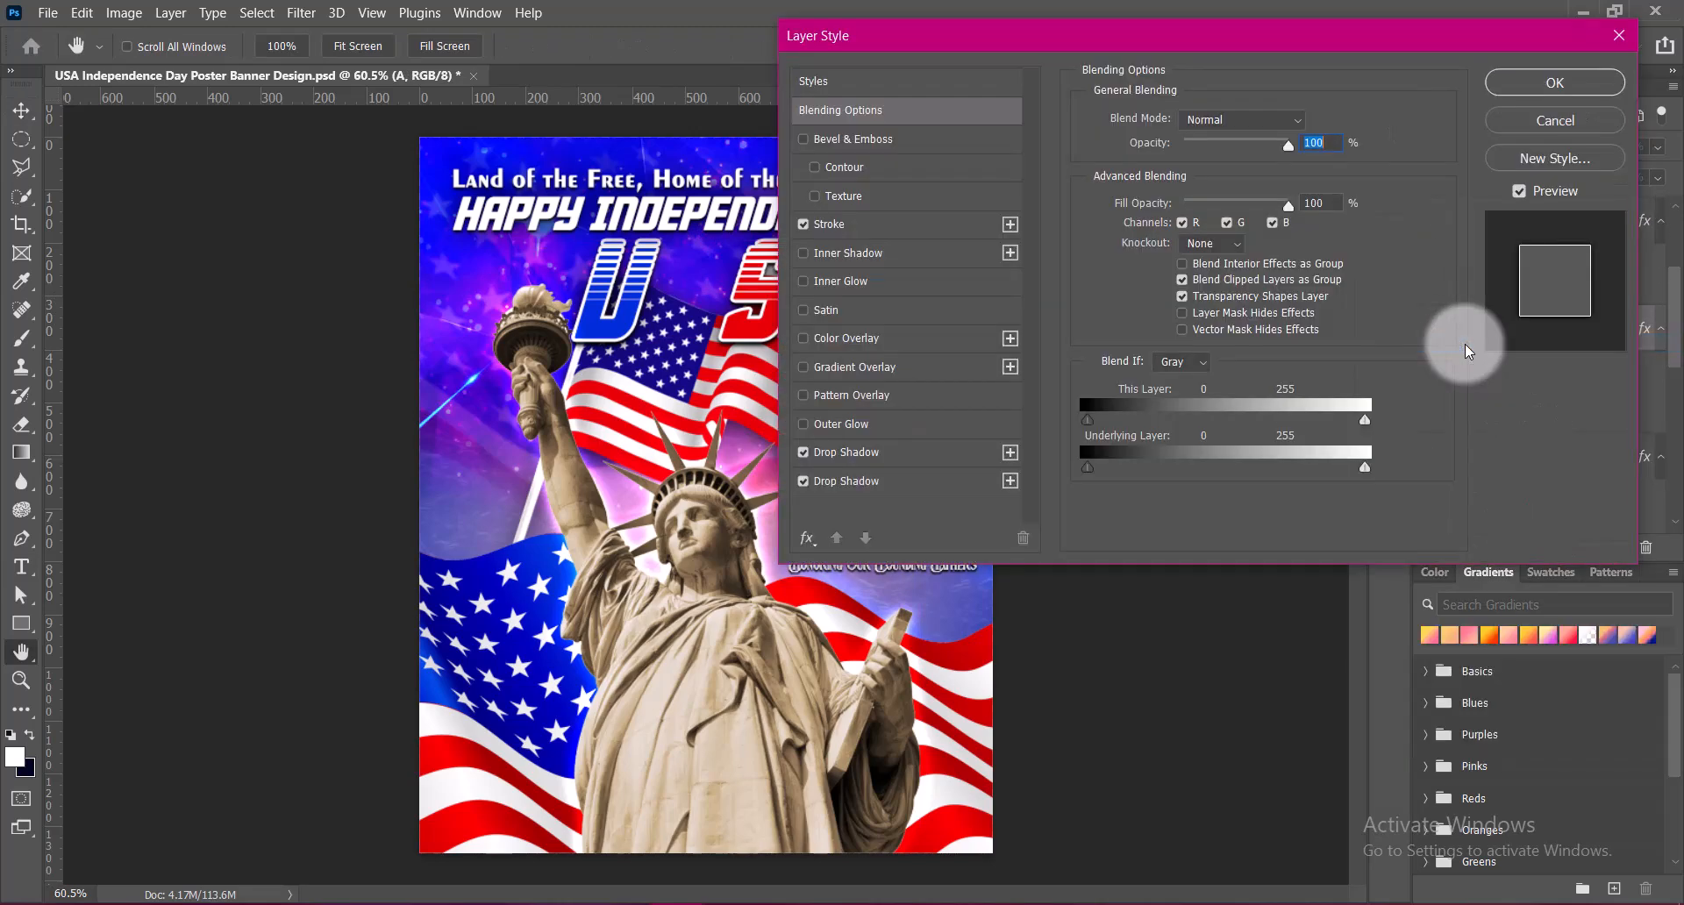
left_click_drag(959, 38, 1170, 38)
left_click(1038, 225)
left_click(1340, 278)
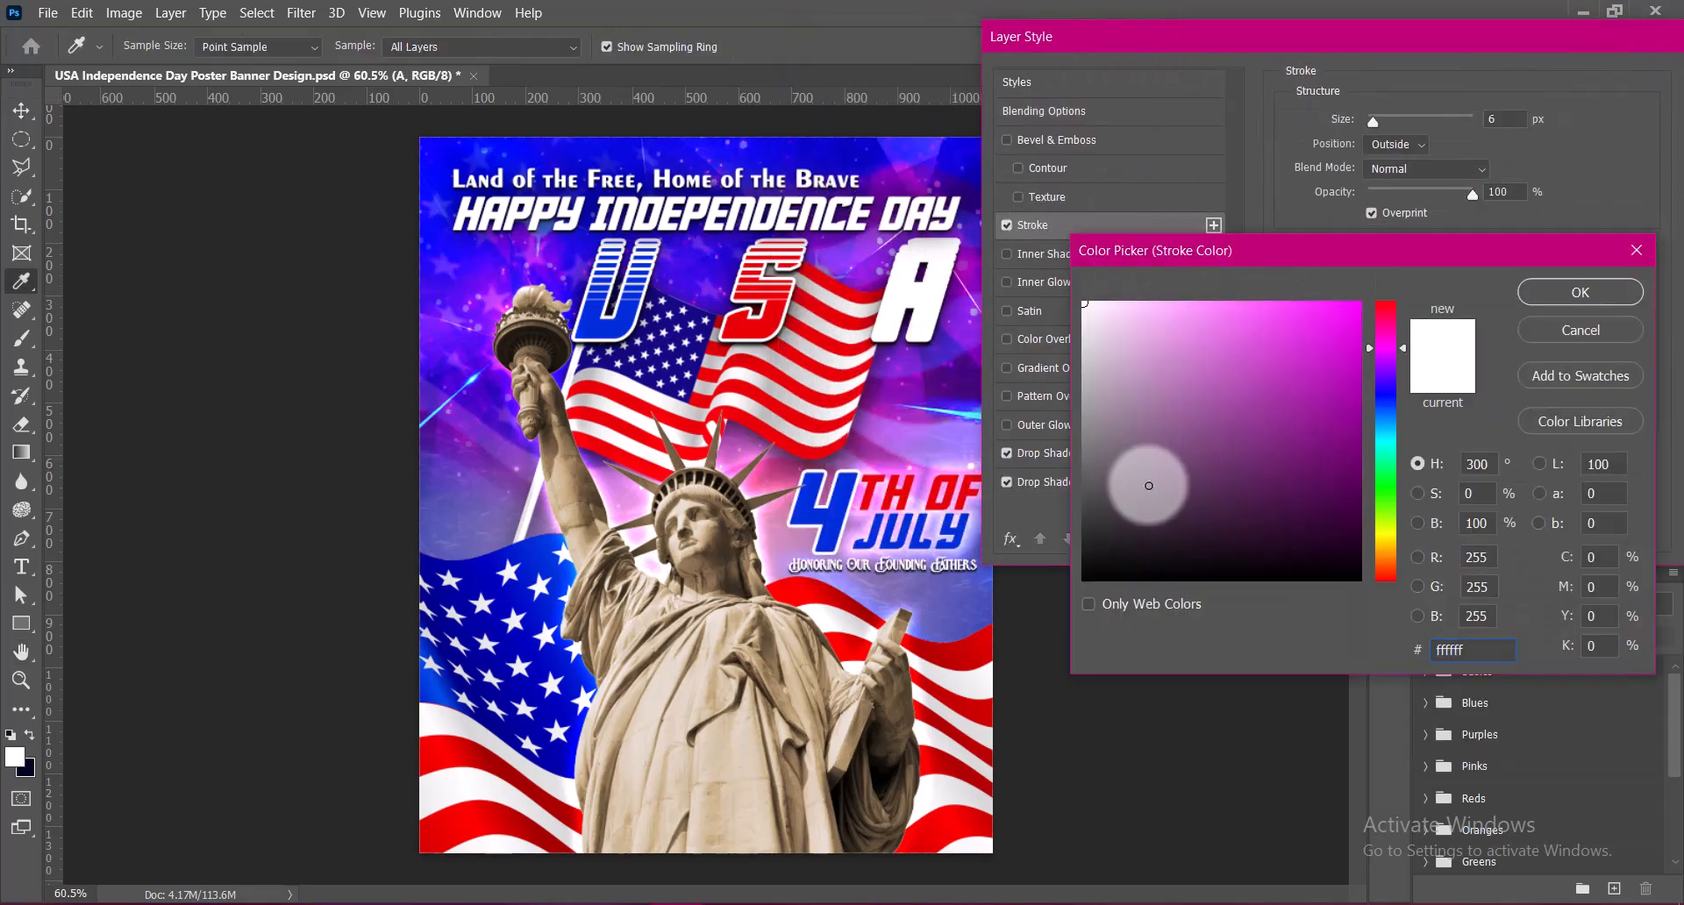
left_click_drag(1145, 572, 1049, 601)
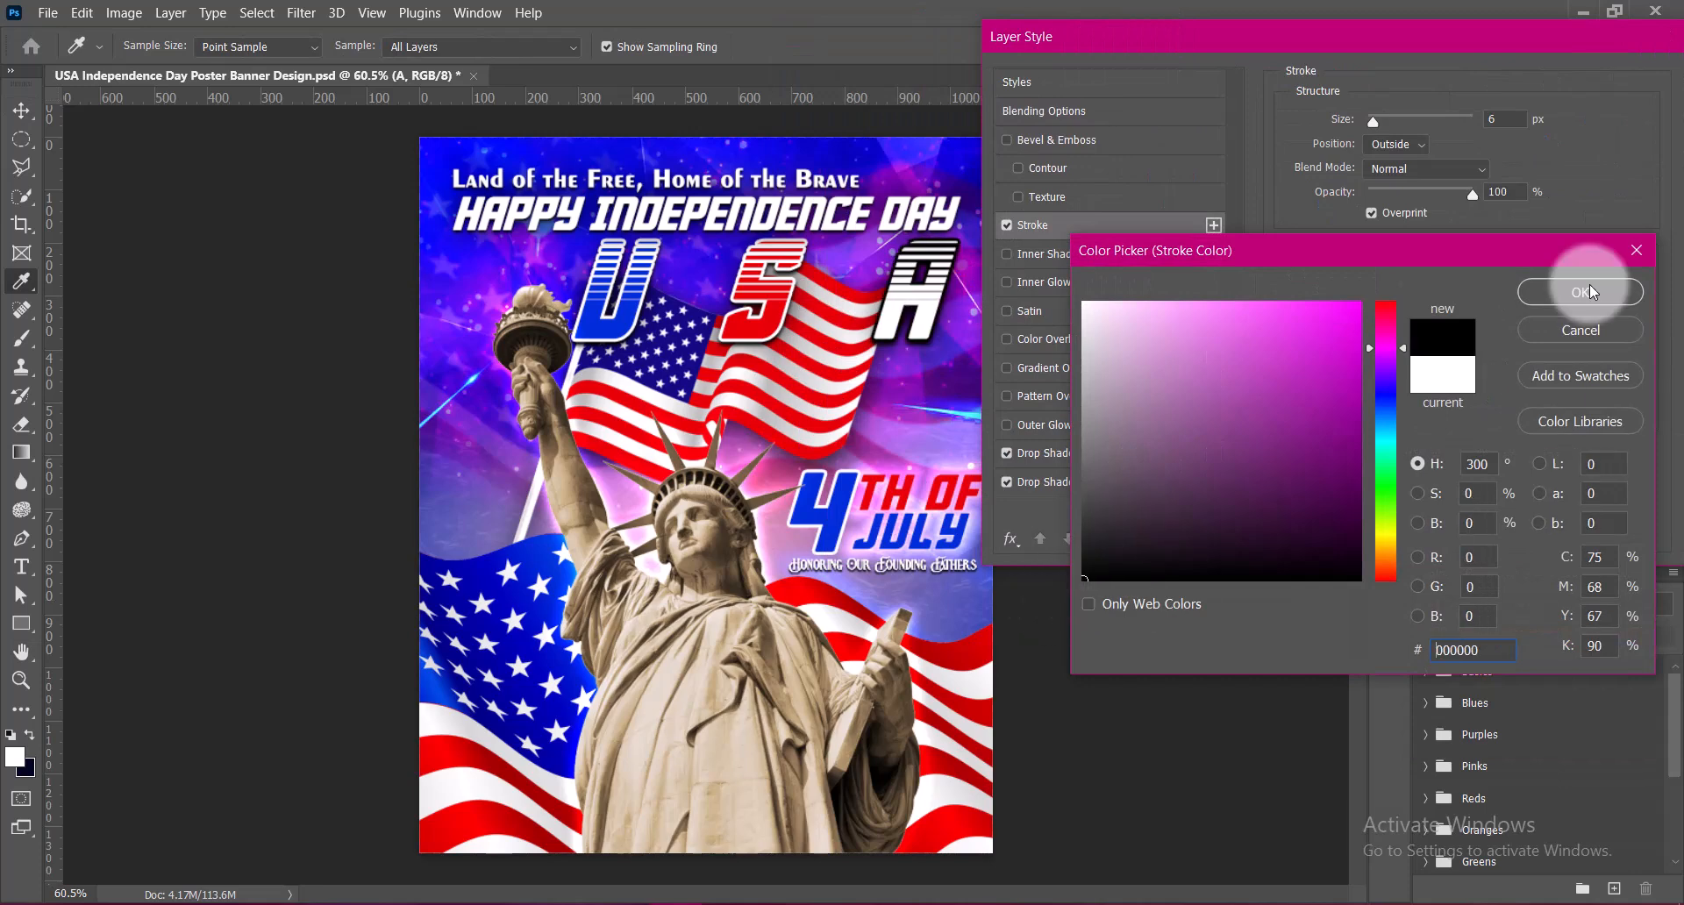
left_click(1531, 294)
Try Soft Light blending on the A's stroke with the 60 px drop shadow disabled, and return the blend mode to Normal
left_click(1063, 454)
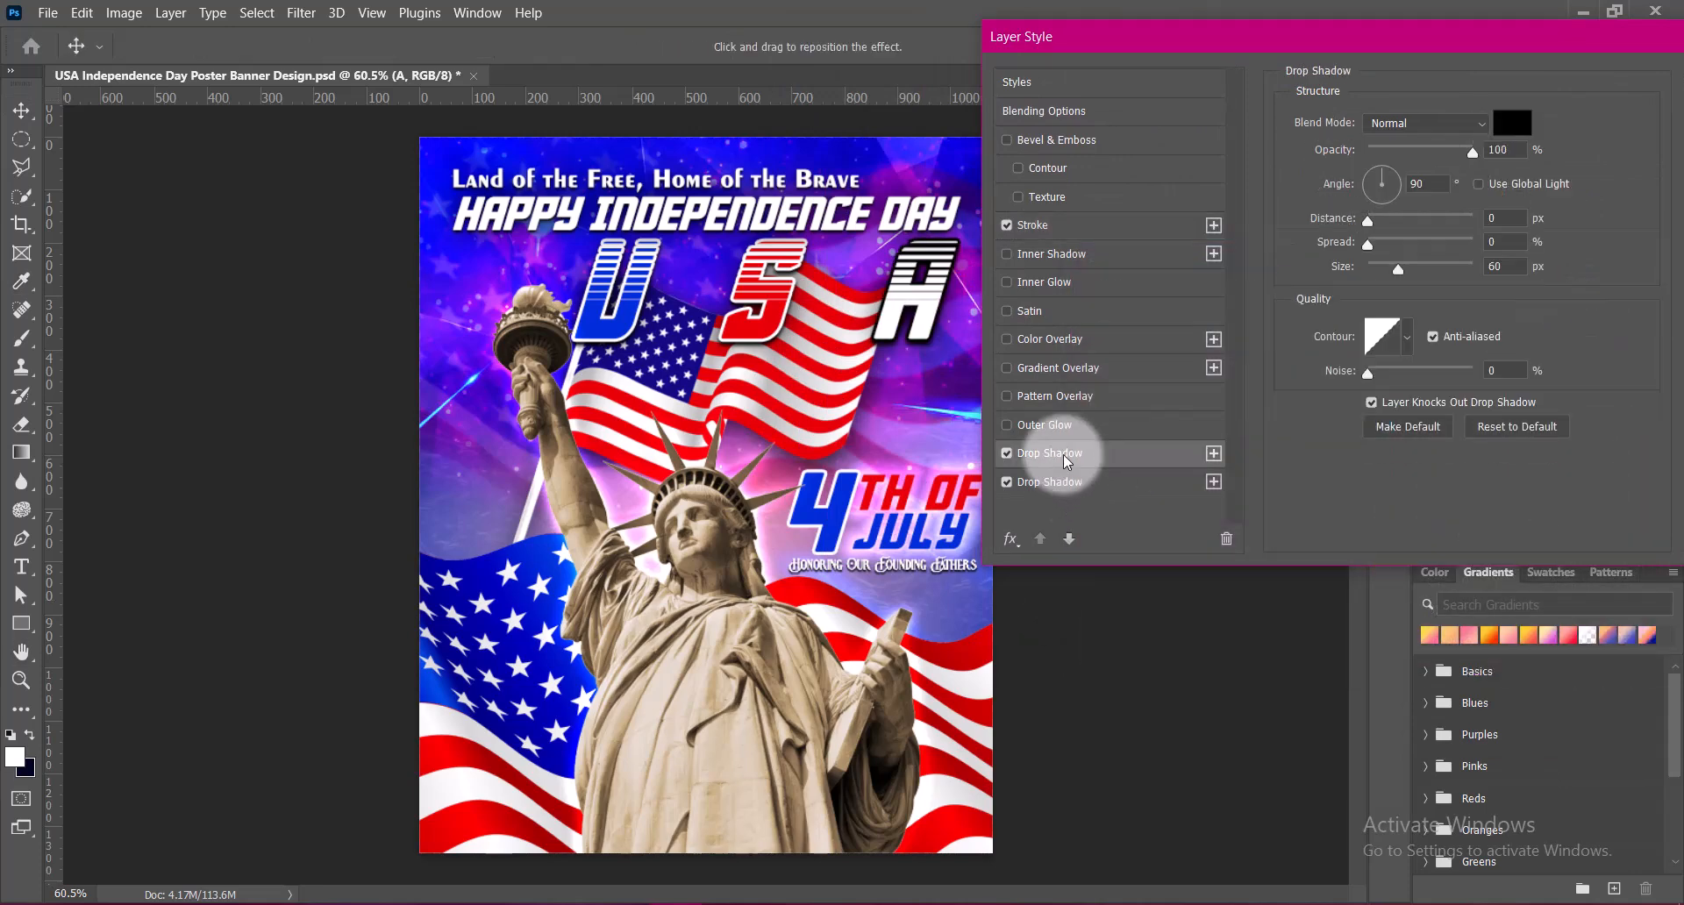
left_click(1007, 455)
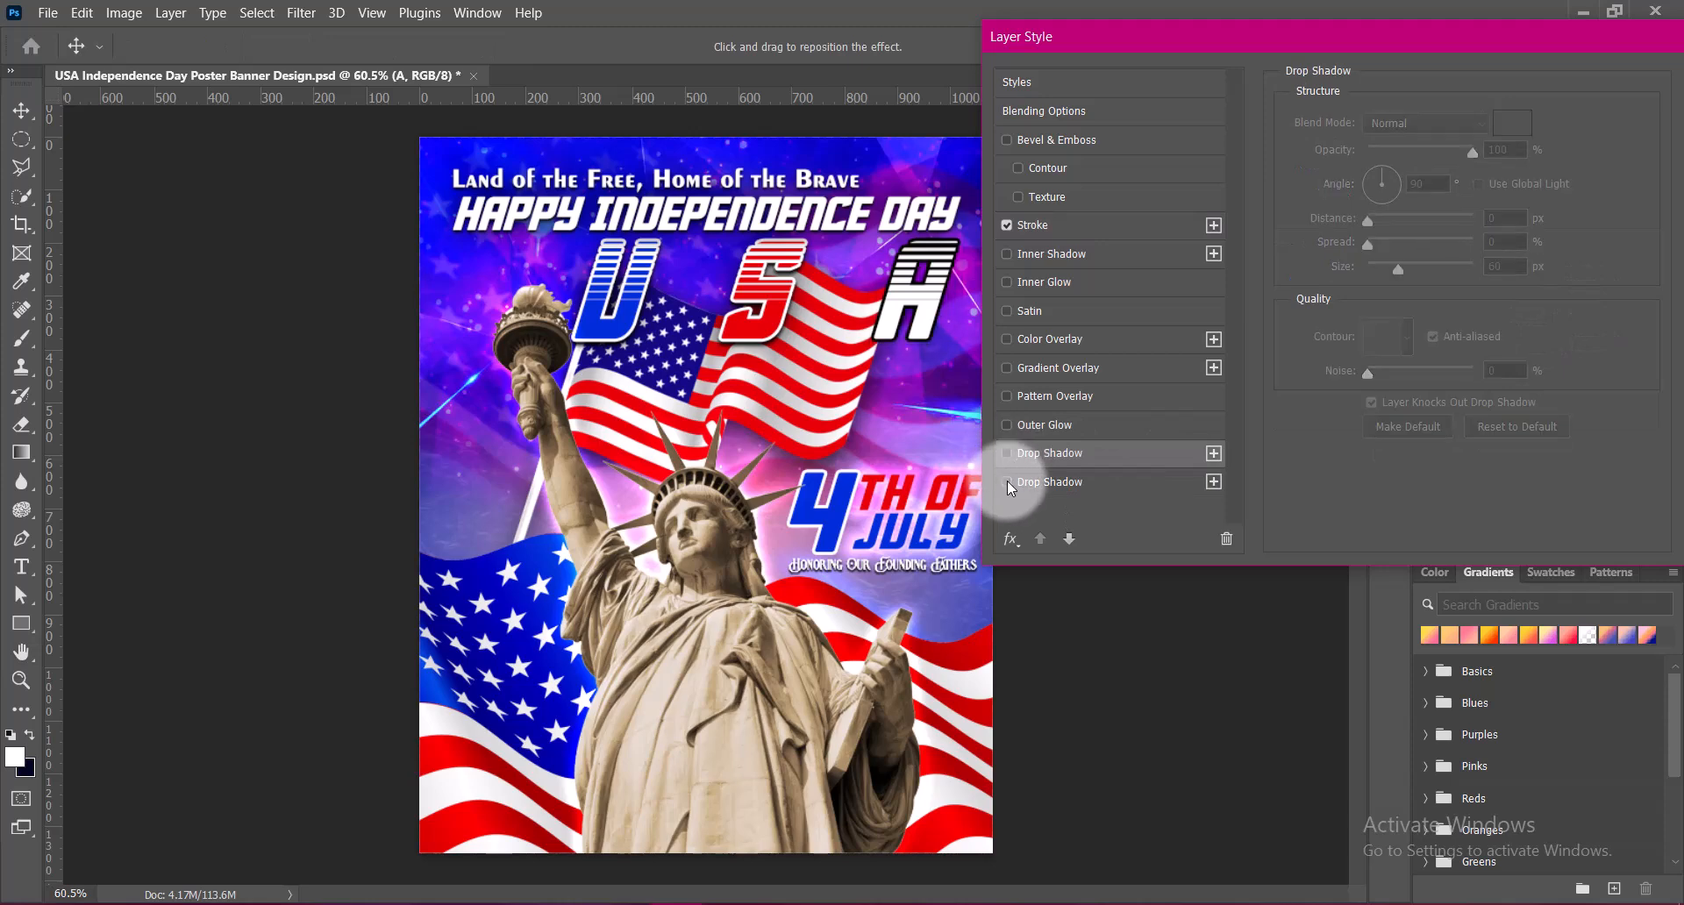
left_click(1041, 226)
mouse_move(1474, 204)
left_mouse_down()
mouse_move(1390, 203)
mouse_move(1504, 191)
left_mouse_up()
left_click(1439, 169)
left_click(1406, 453)
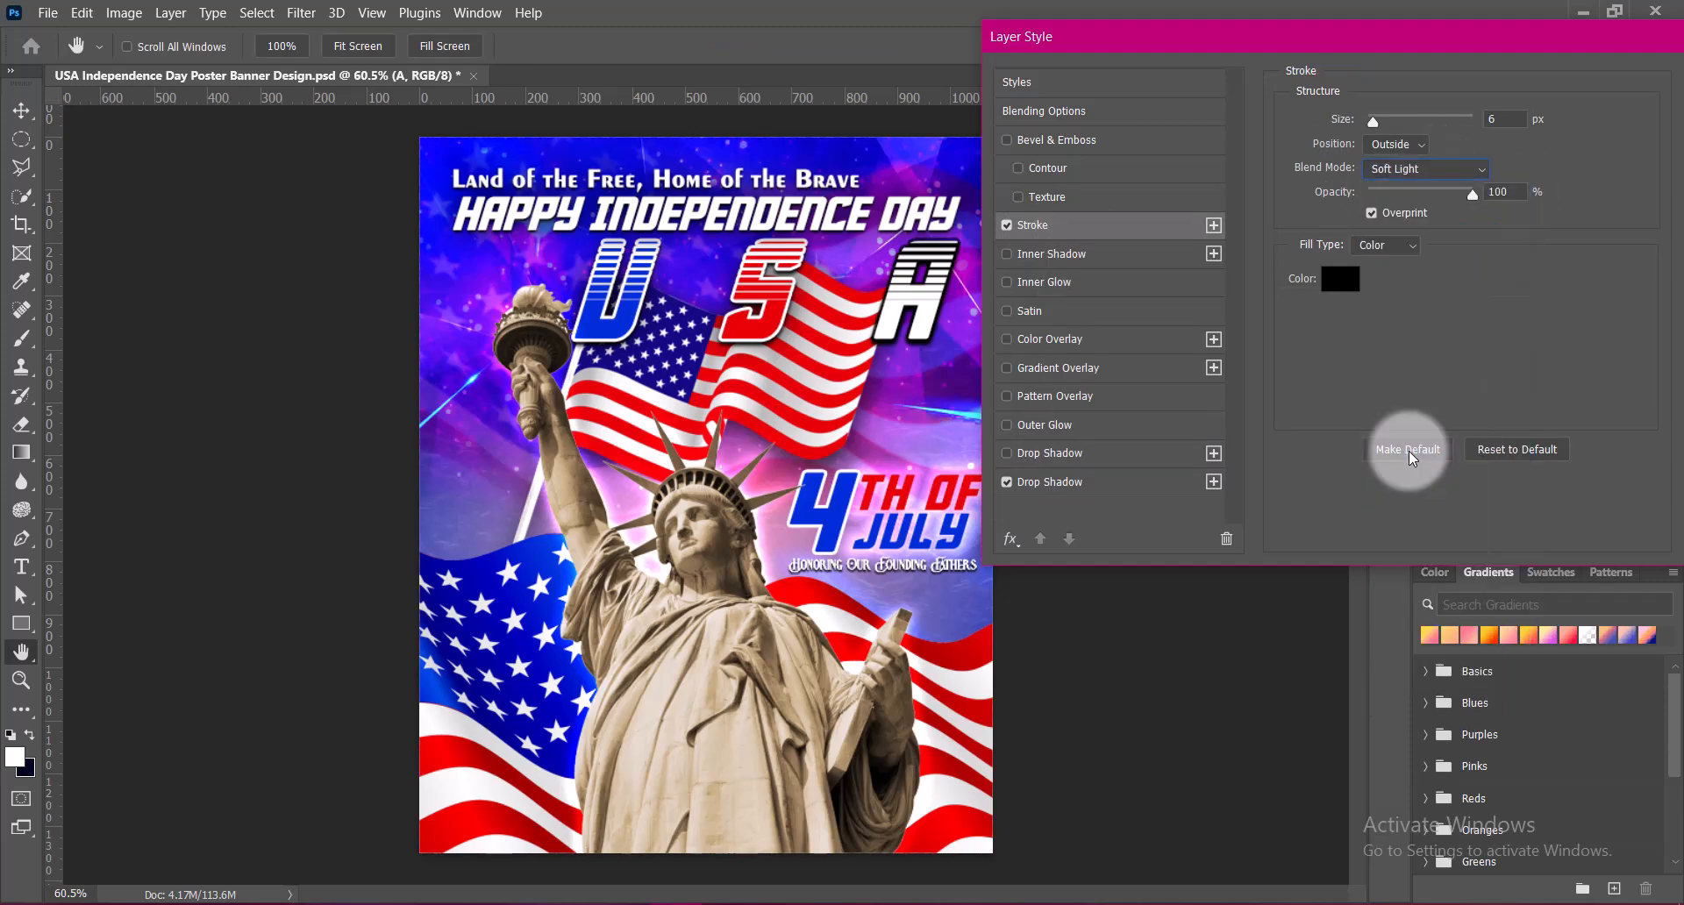
left_click(1079, 482)
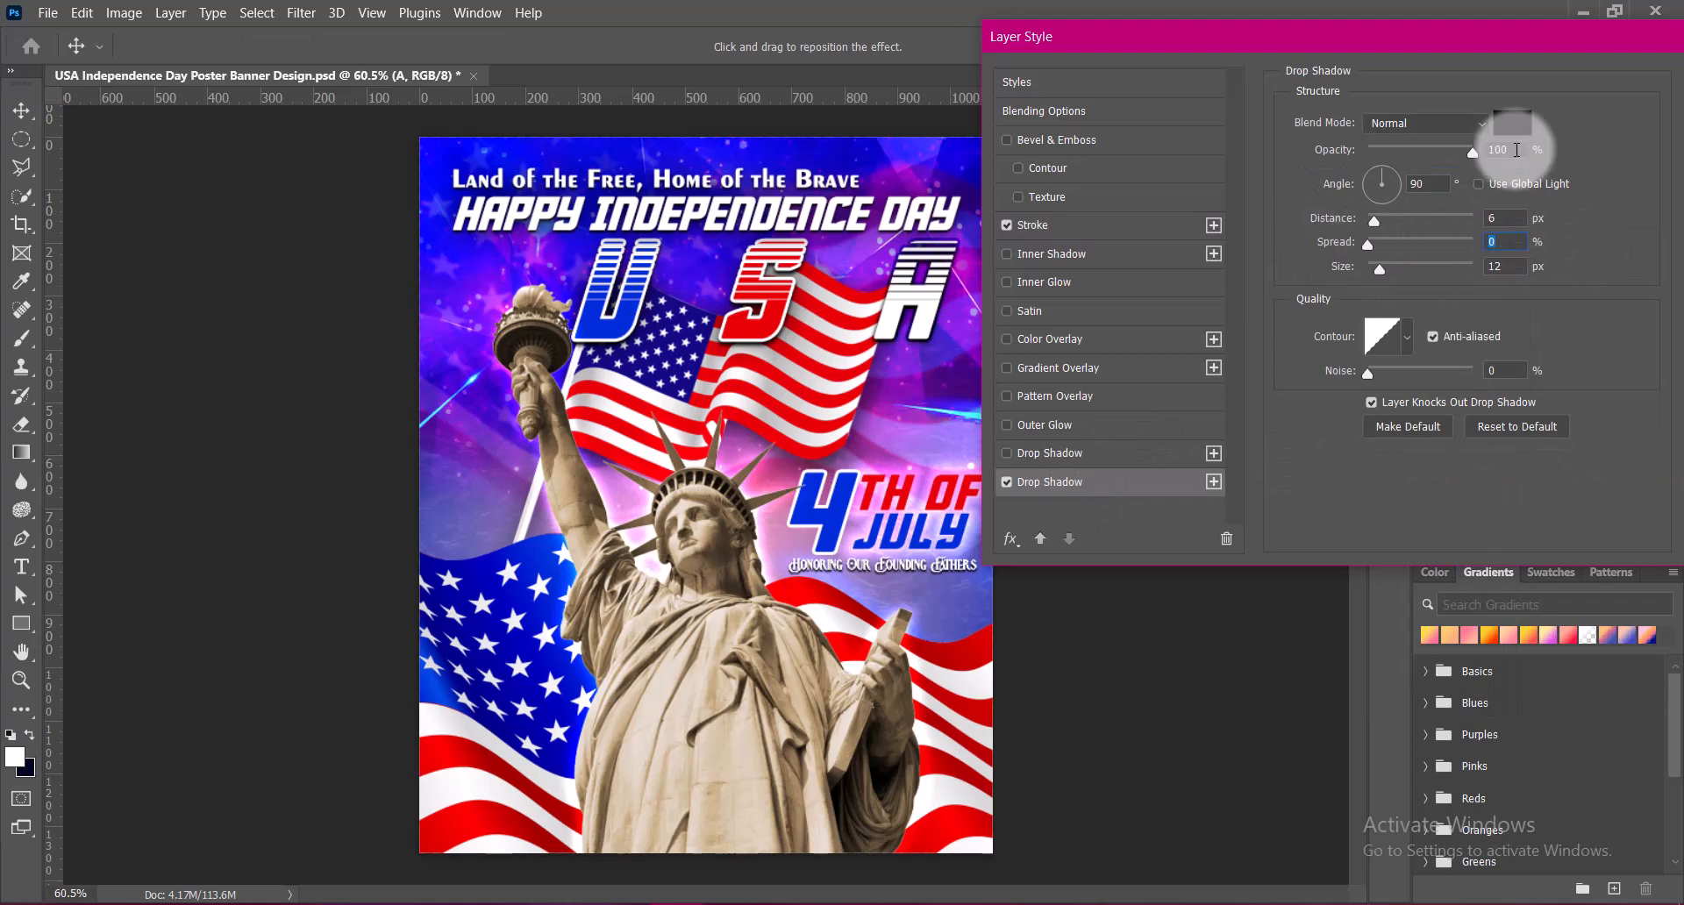
left_click_drag(1518, 150, 1473, 153)
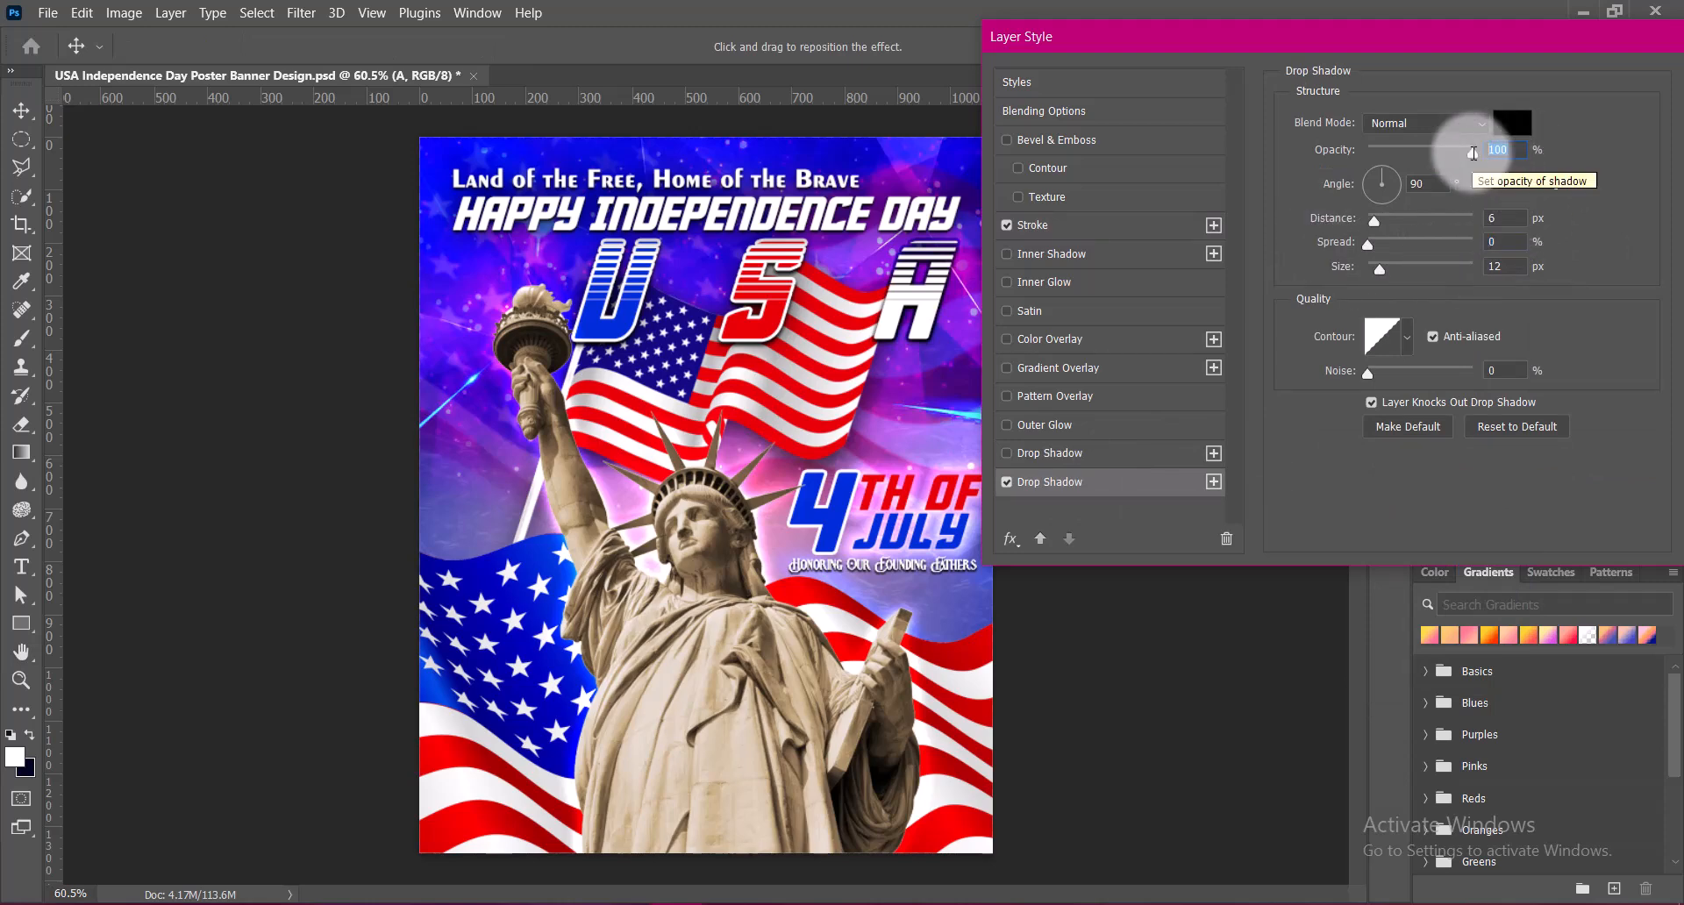
left_click(1032, 225)
left_click(1439, 168)
left_click(1421, 128)
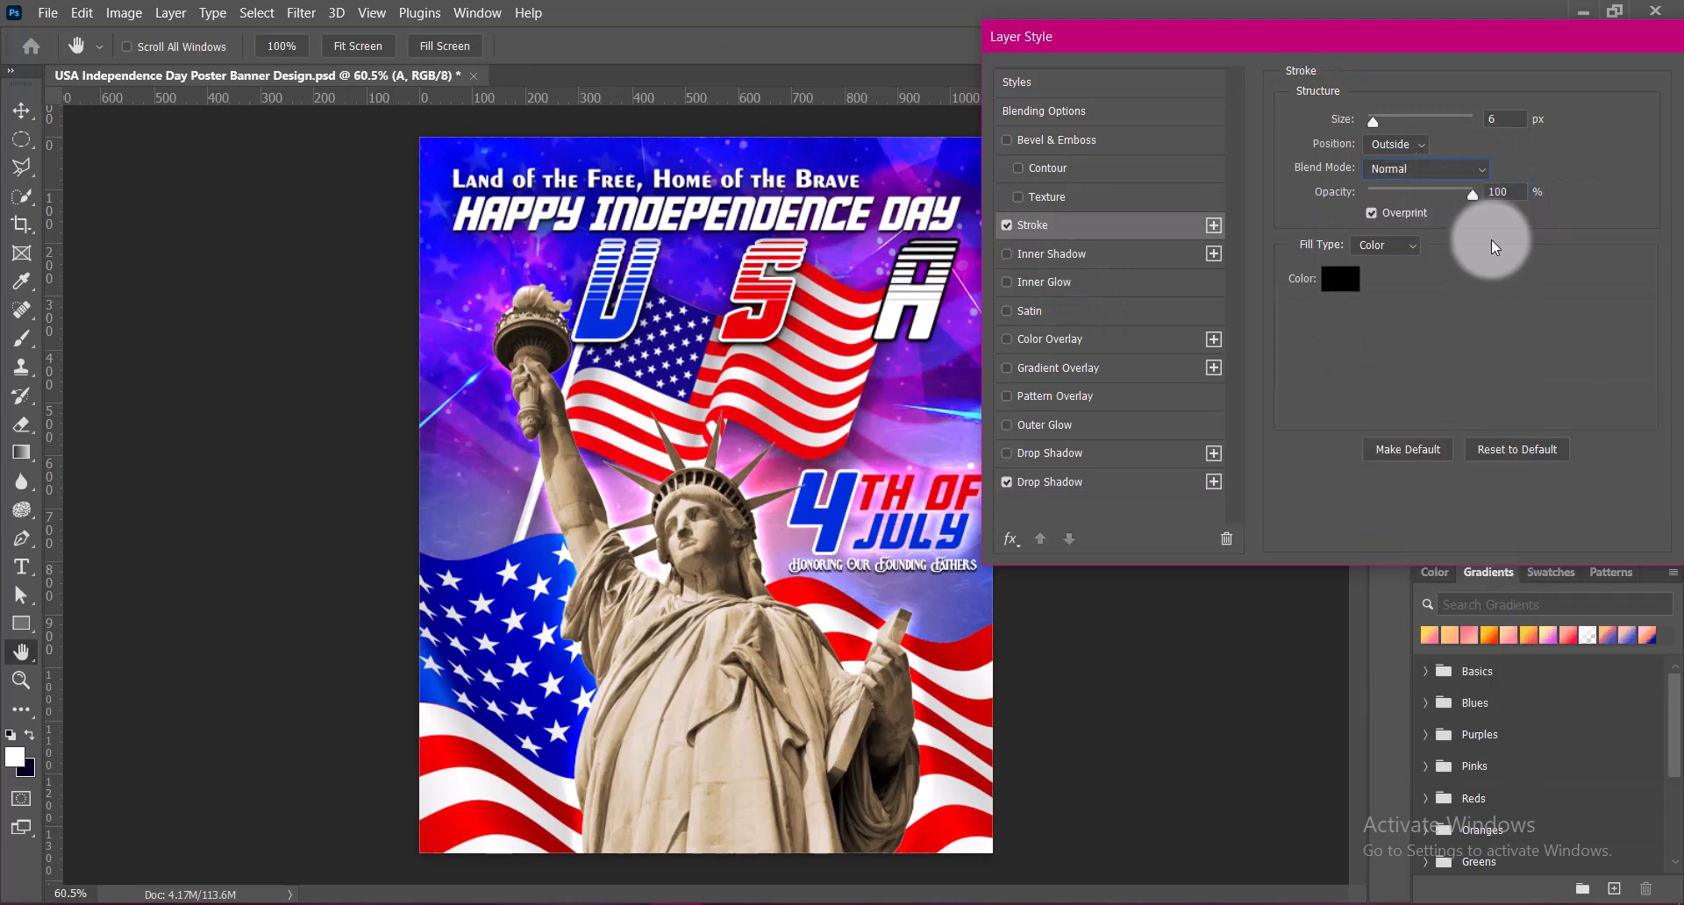
Set the A's lower drop shadow to 75% opacity and 12 px size, and its stroke opacity to 53%
left_click(1062, 482)
left_click_drag(1380, 269, 1385, 268)
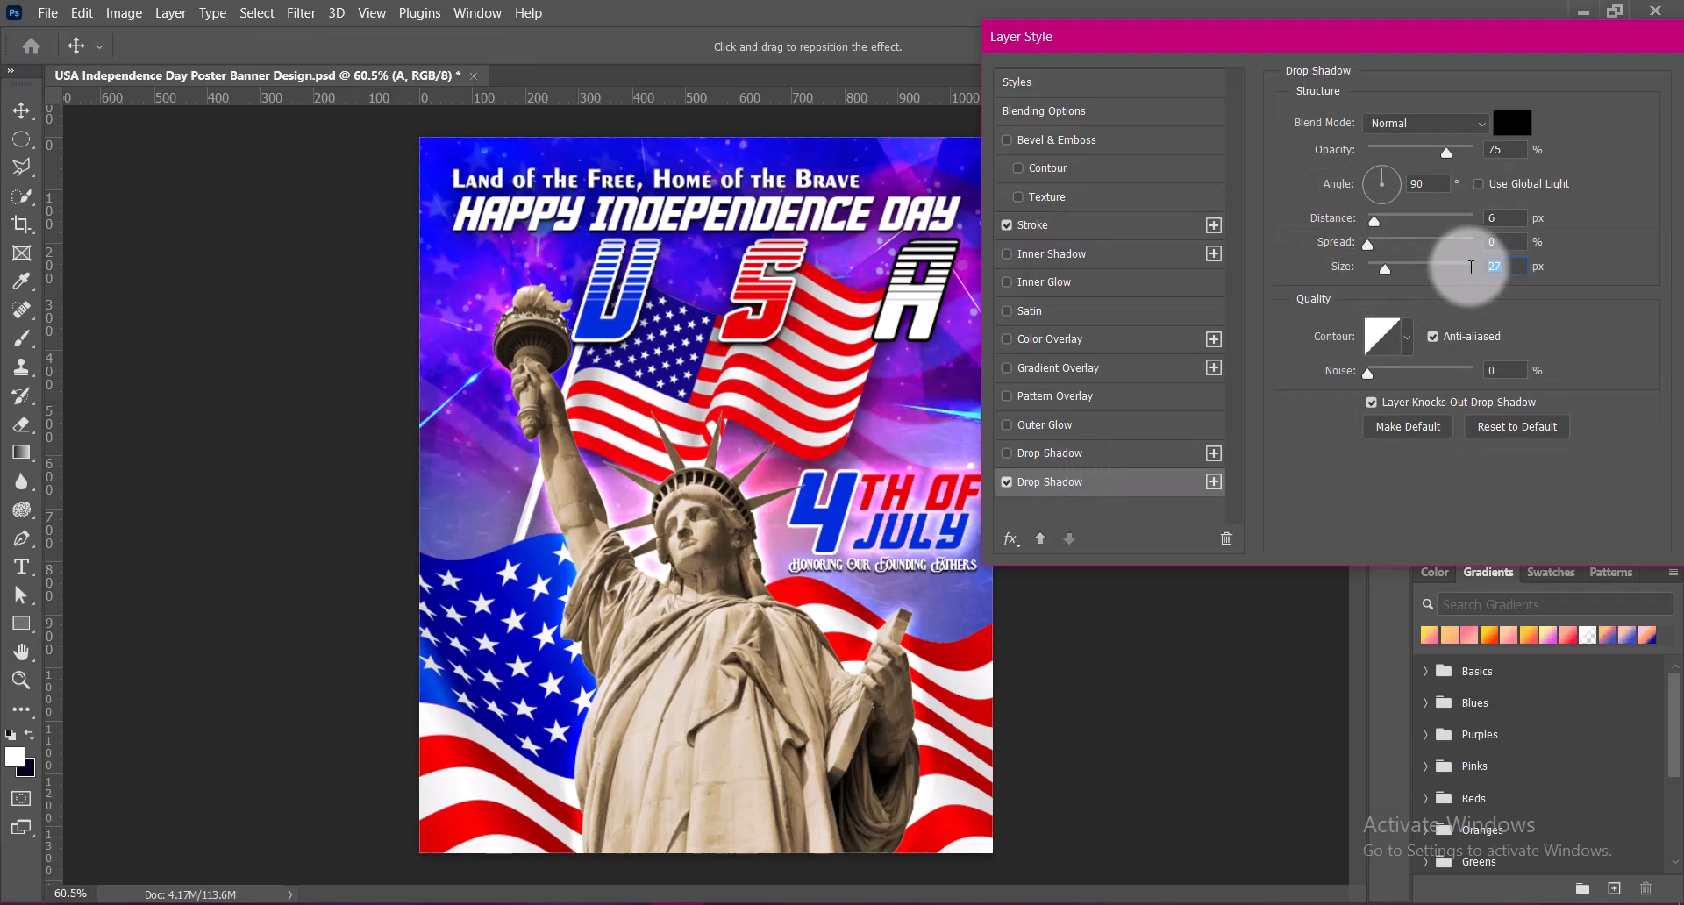
key("shift+Down")
left_click(1379, 152)
mouse_move(1380, 154)
left_mouse_down()
mouse_move(1531, 136)
mouse_move(1447, 151)
mouse_move(1474, 190)
mouse_move(1405, 211)
left_mouse_up()
left_click(1046, 230)
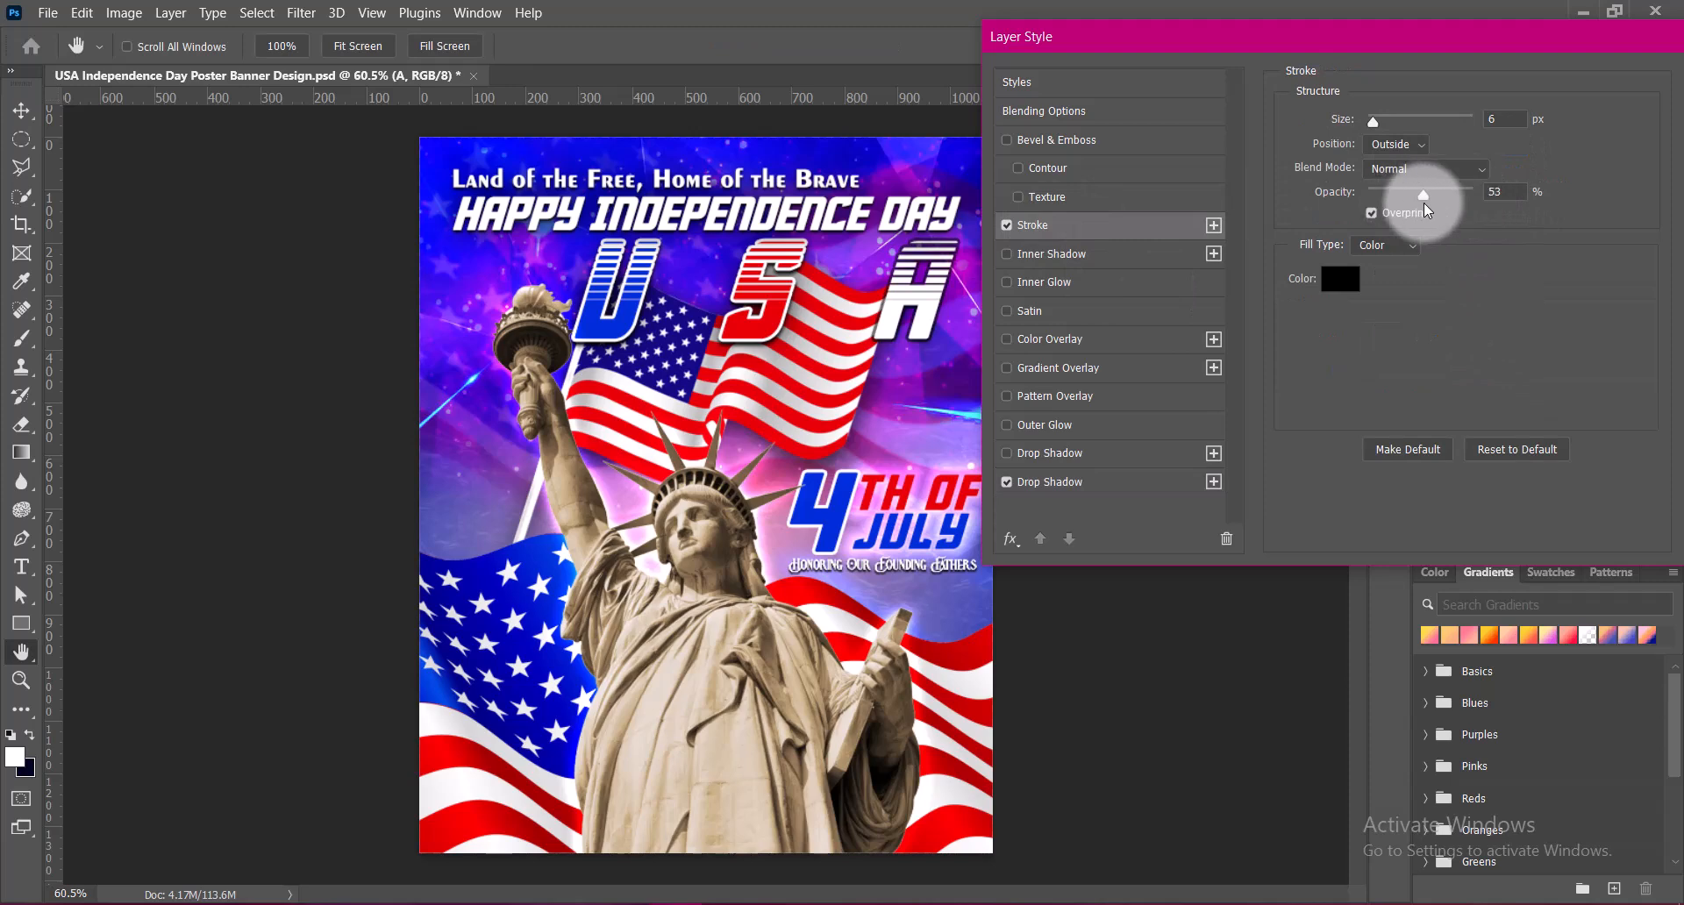
left_click_drag(1506, 197, 1470, 198)
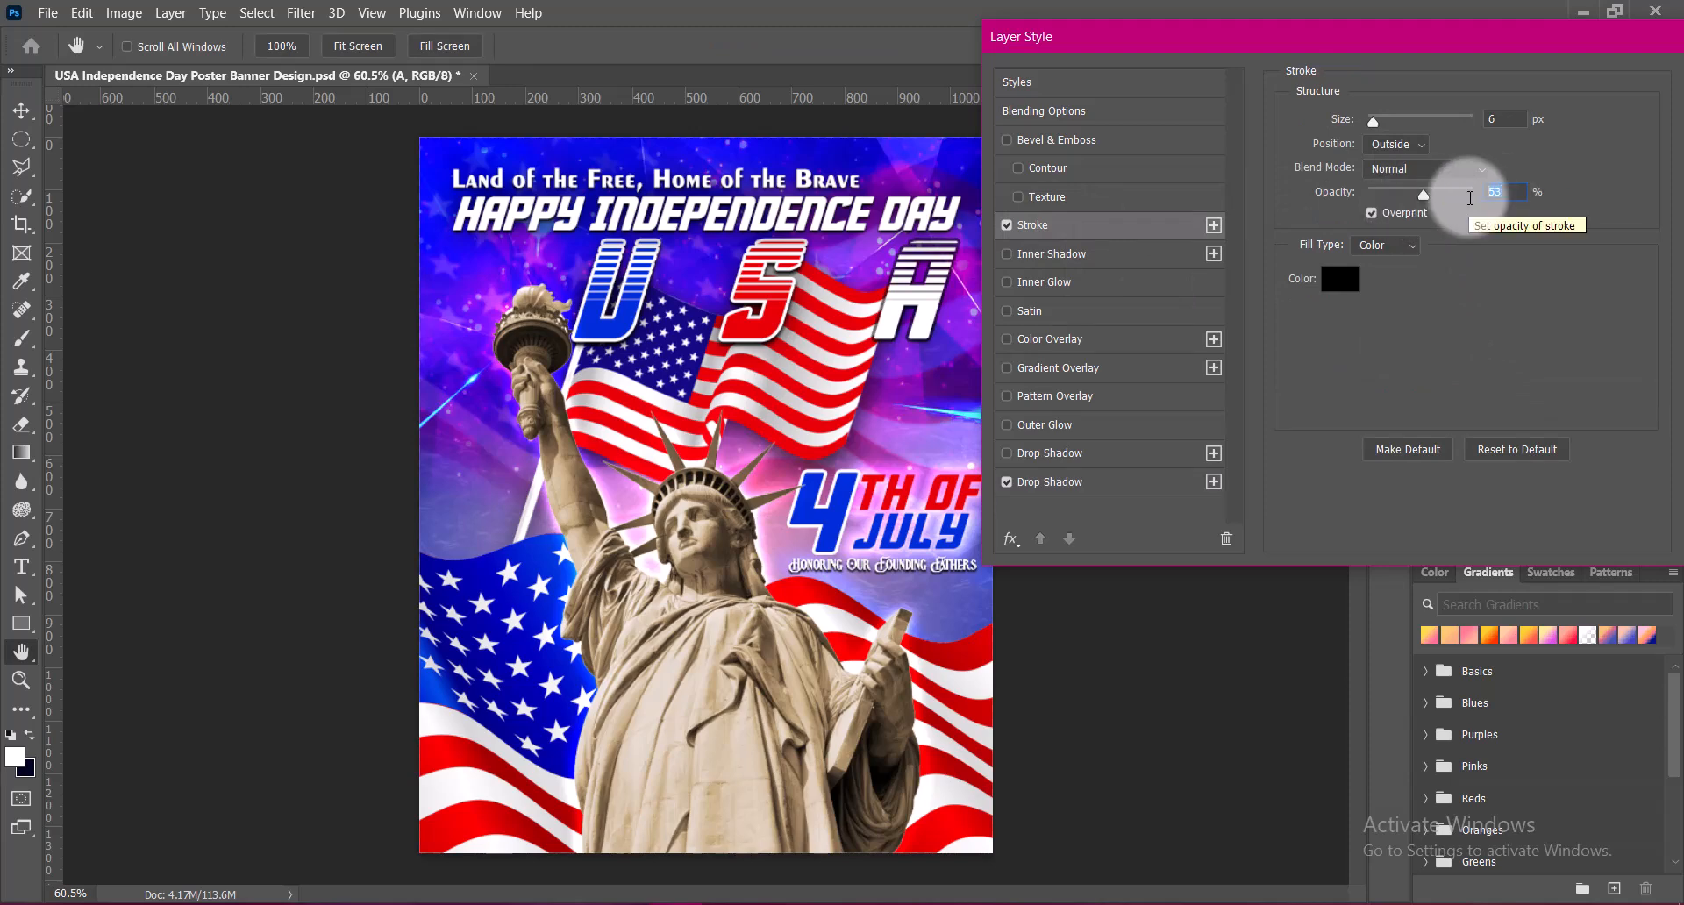
left_click(1066, 480)
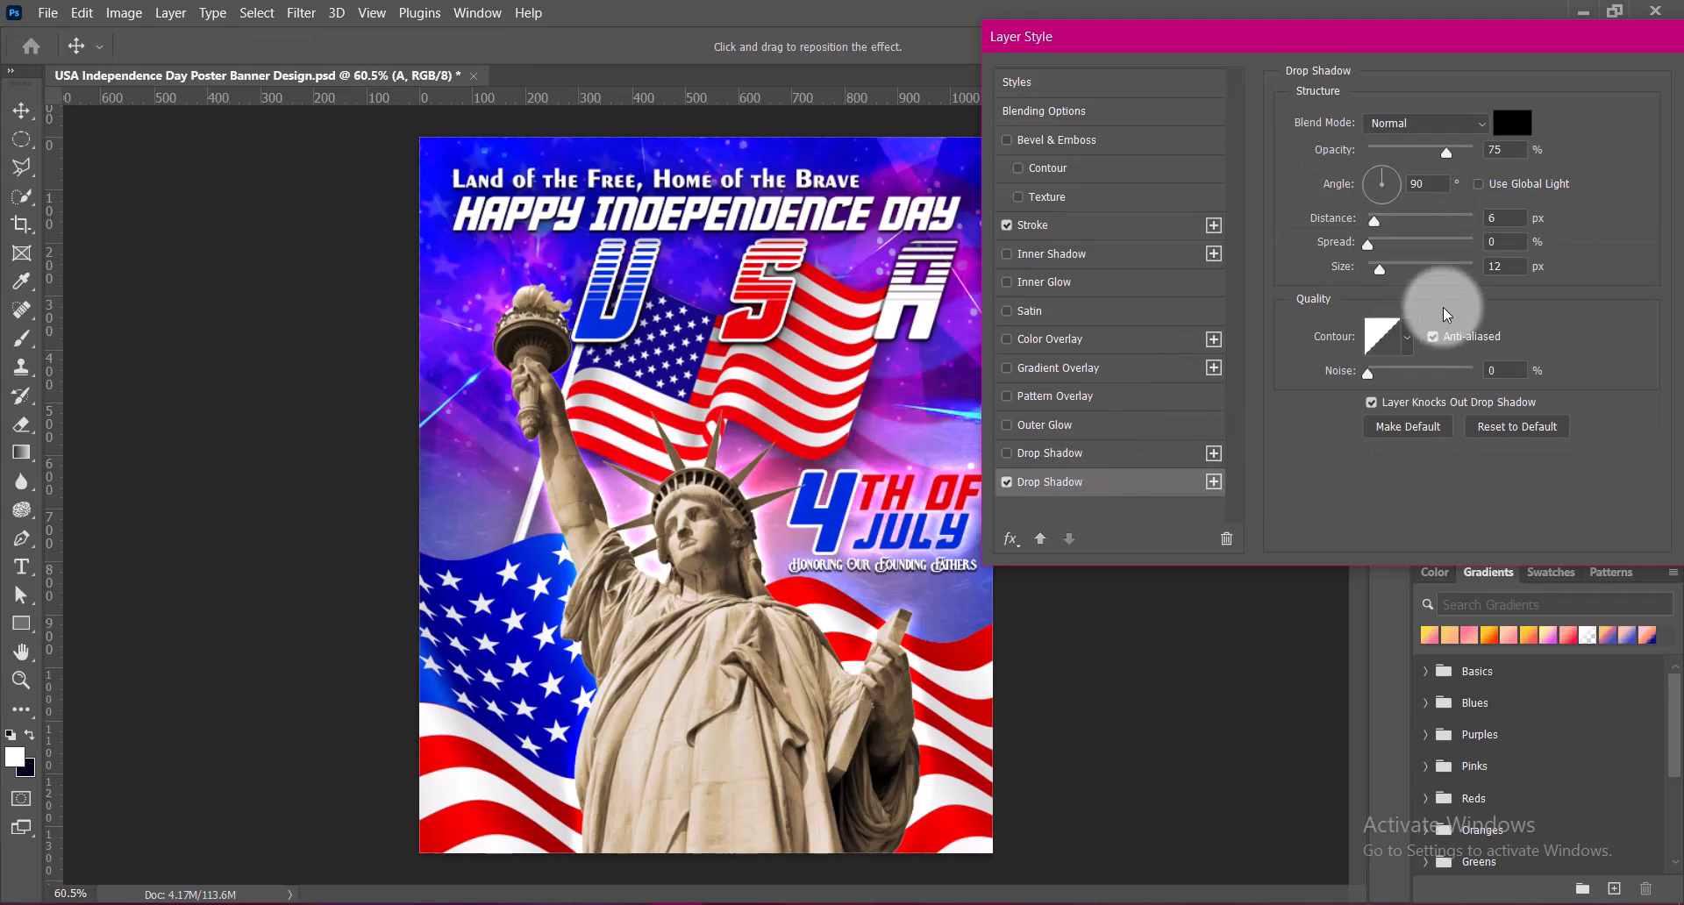
Re-enable the A's 60 px drop shadow, apply the layer style and save the document
left_click(1007, 454)
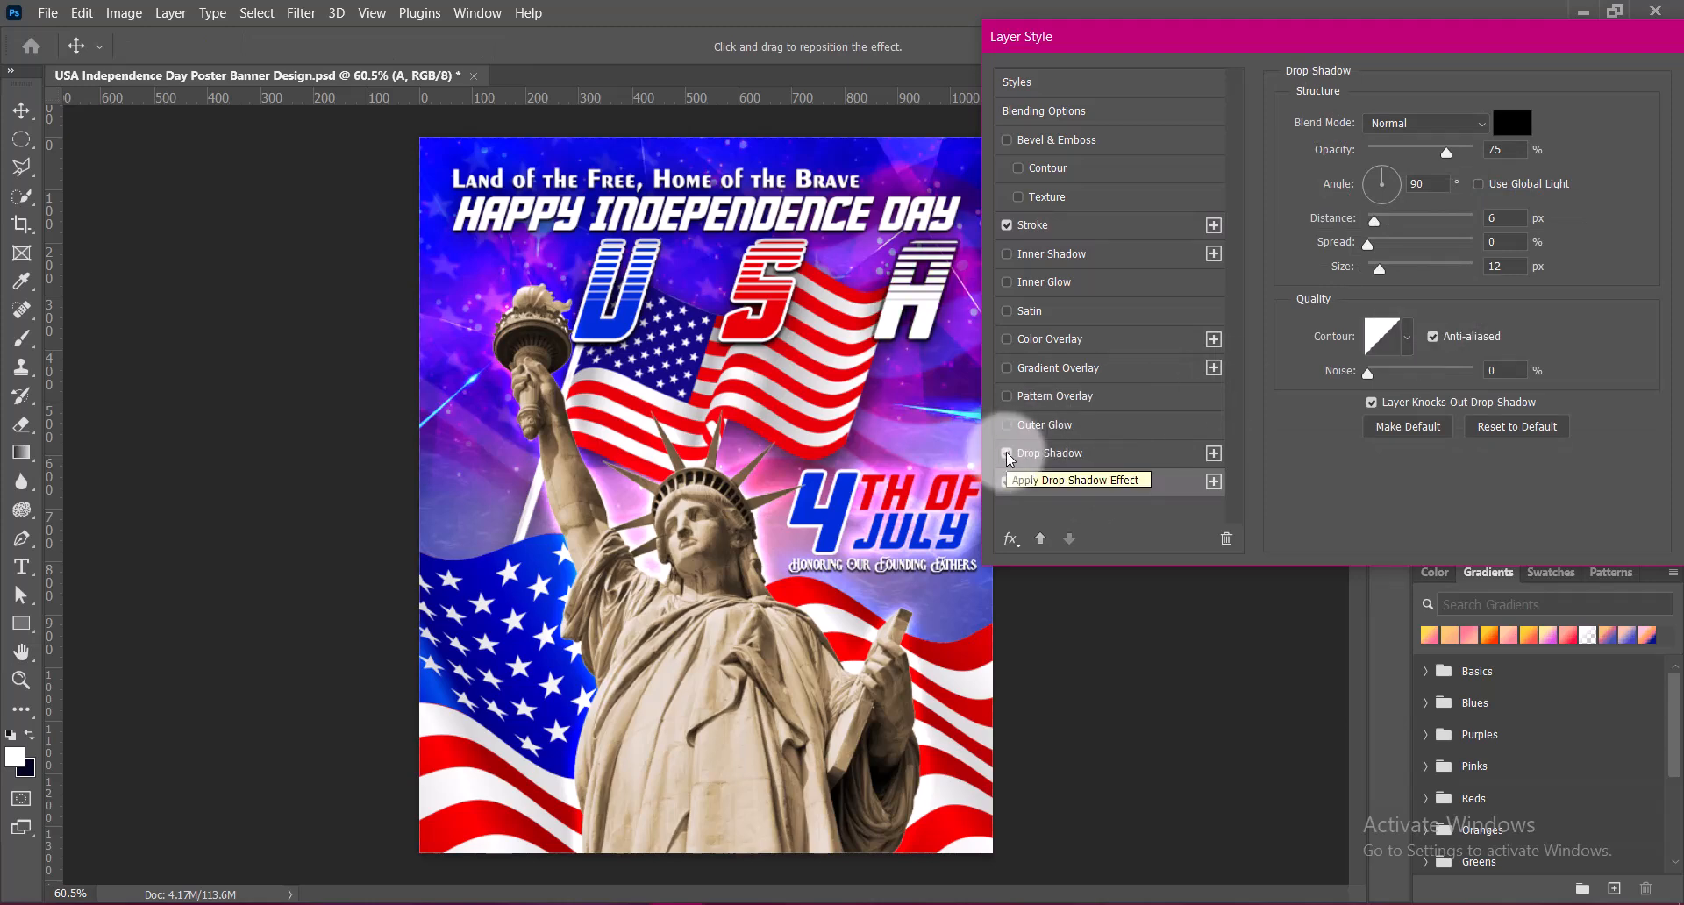
left_click_drag(1436, 39, 1336, 40)
left_click(1642, 87)
key("ctrl+s")
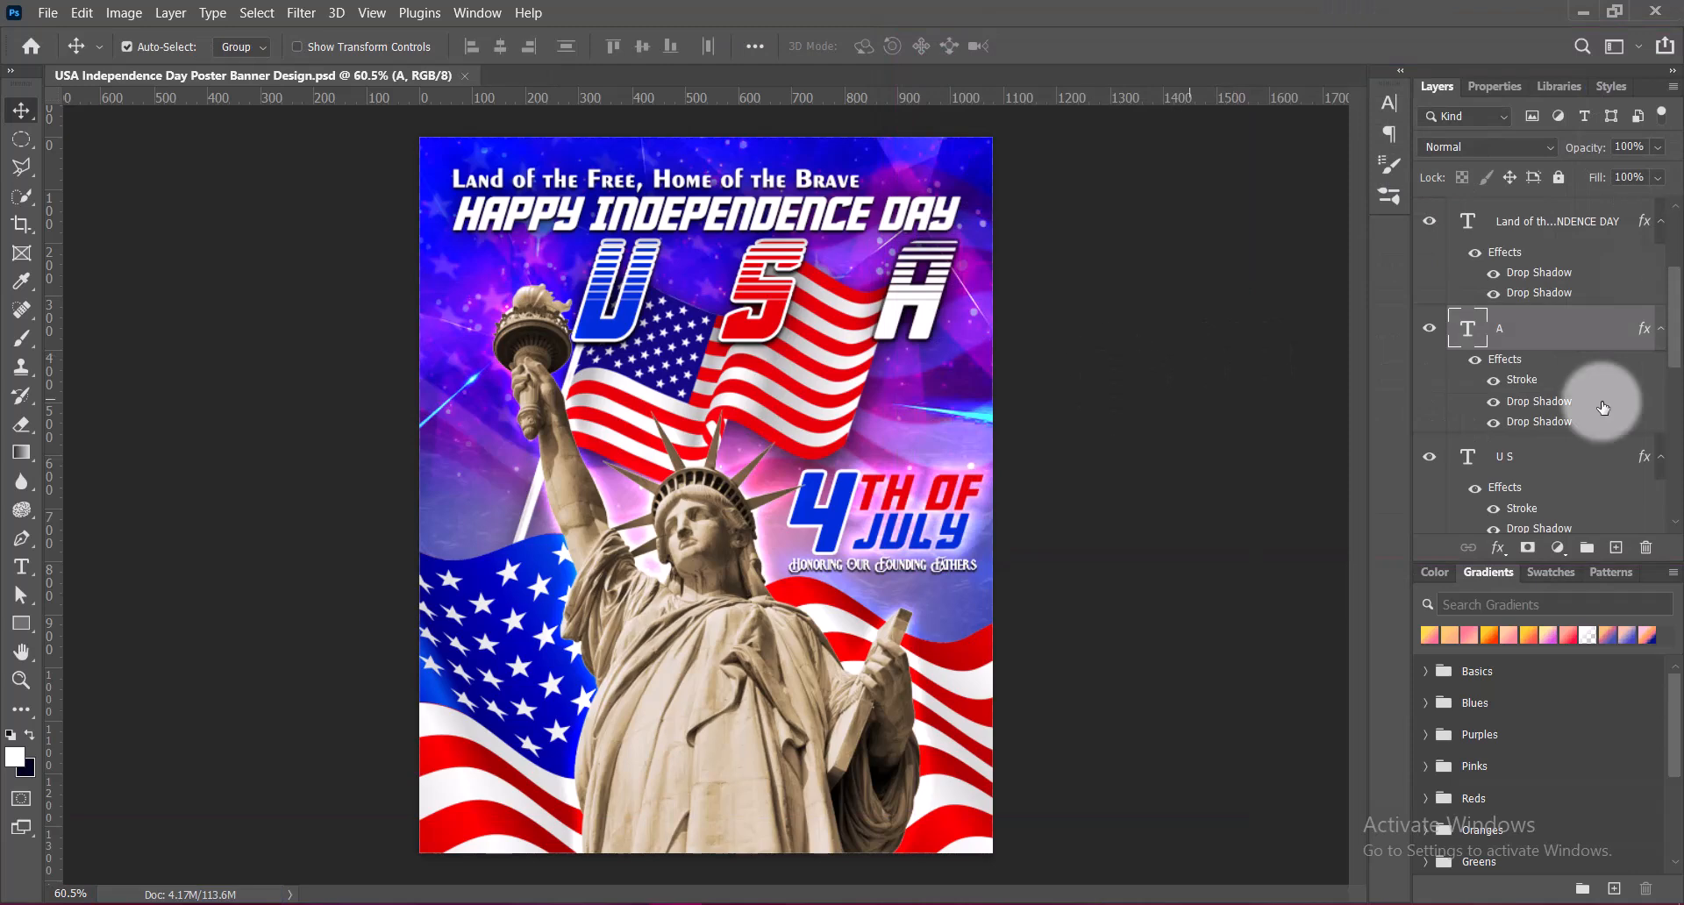
Start a centred 9 pt text on a new top layer over the statue's lower robe
scroll(1553, 218, "up", 5)
left_click(1616, 548)
left_click(21, 567)
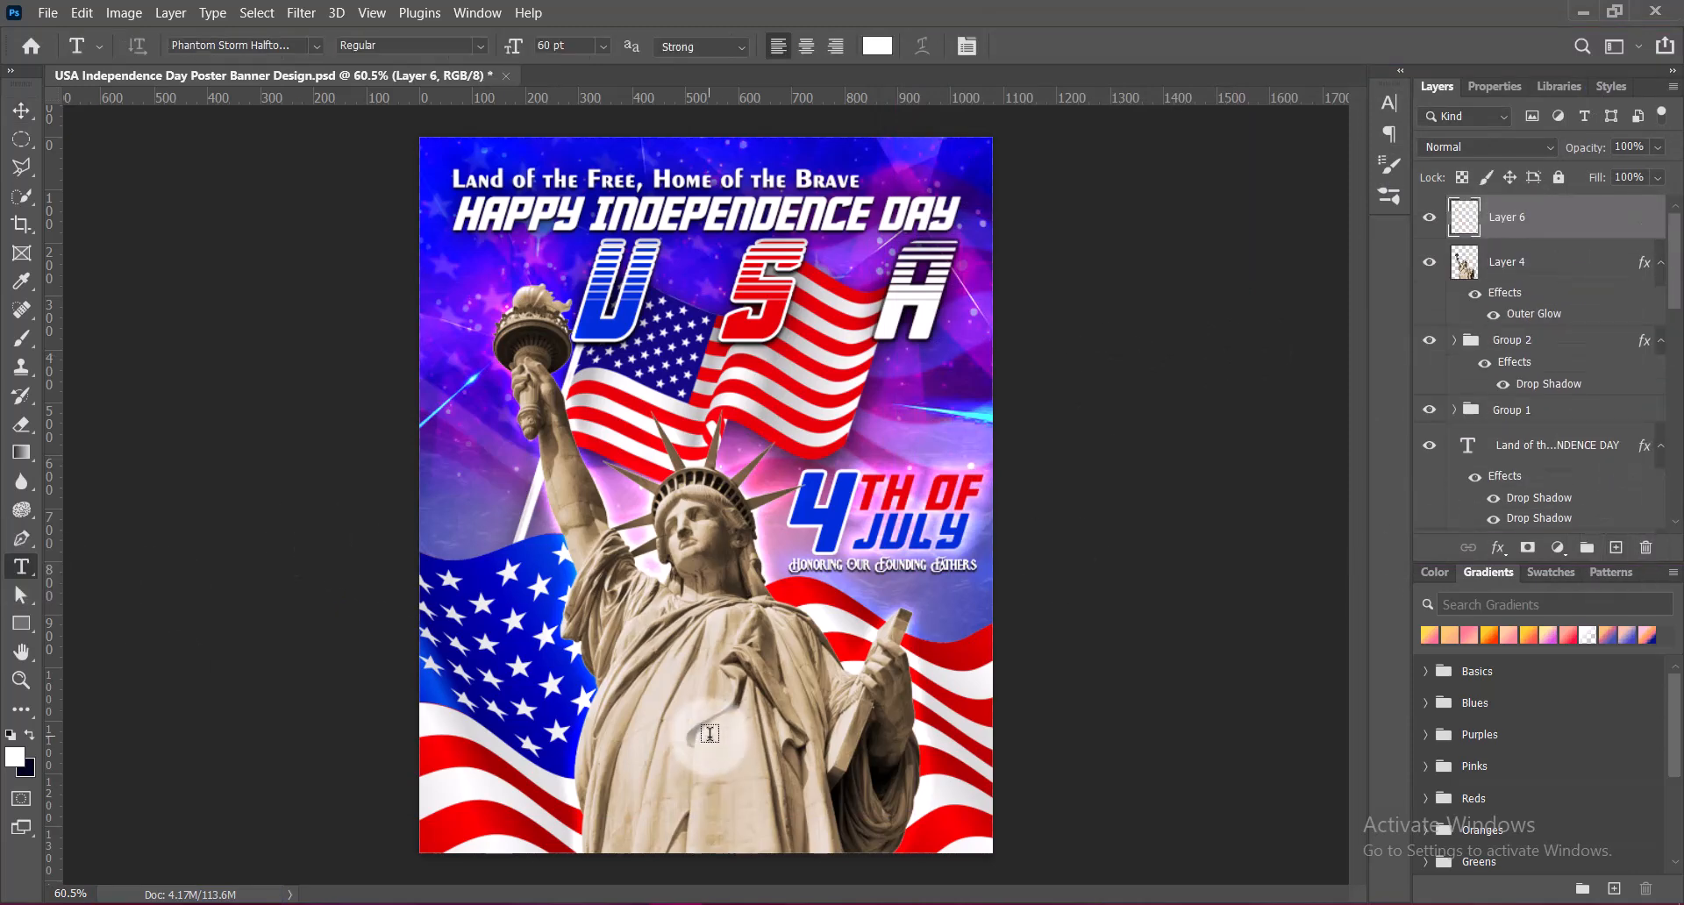
left_click(707, 737)
left_click(806, 45)
left_click(602, 49)
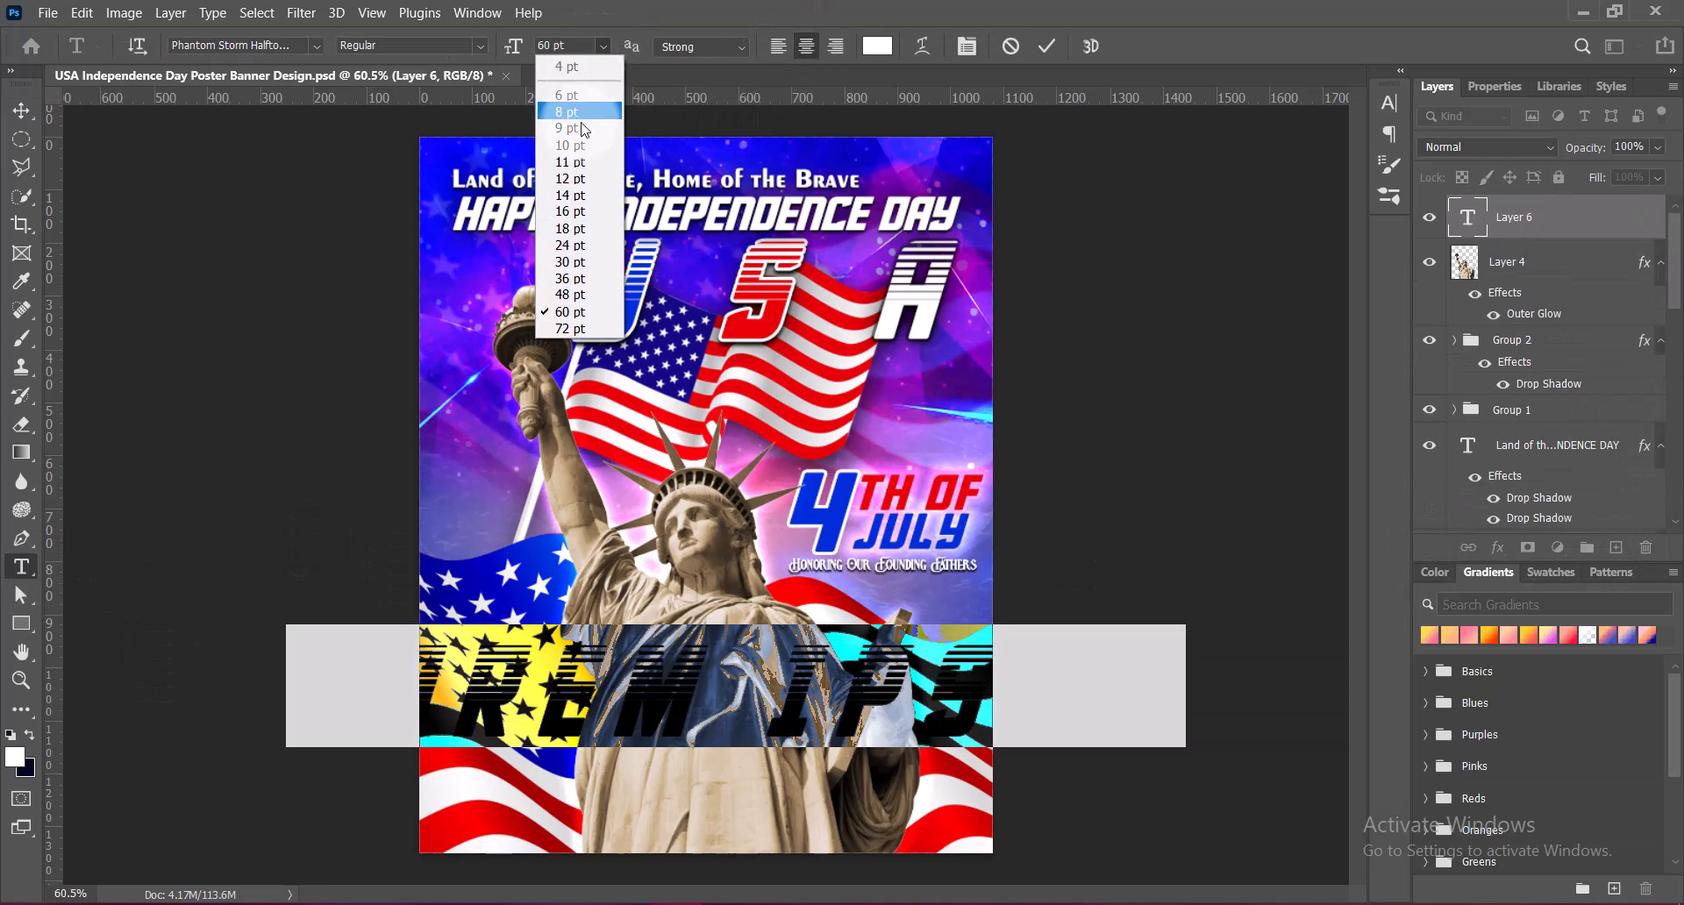
left_click(581, 133)
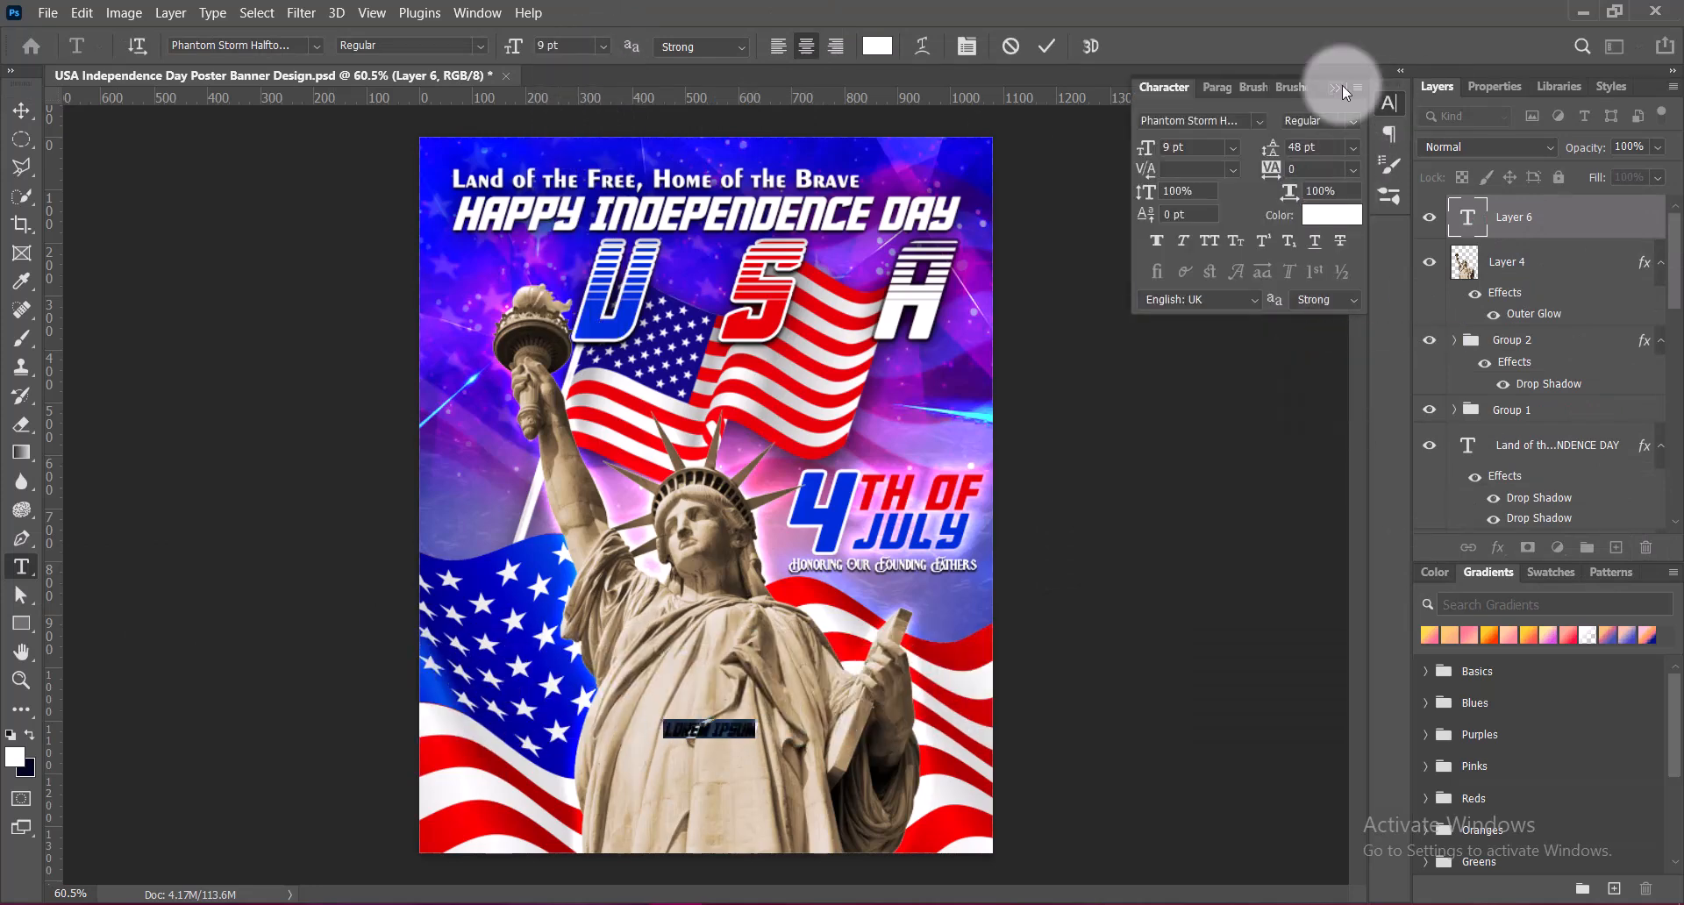
Set the text font to Abrashe and enter the tagline "freedom cannot be bestowed, it must be achieved"
left_click(1342, 87)
left_click(316, 44)
left_click(439, 278)
left_click(751, 731)
key("BackSpace")
key("BackSpace")
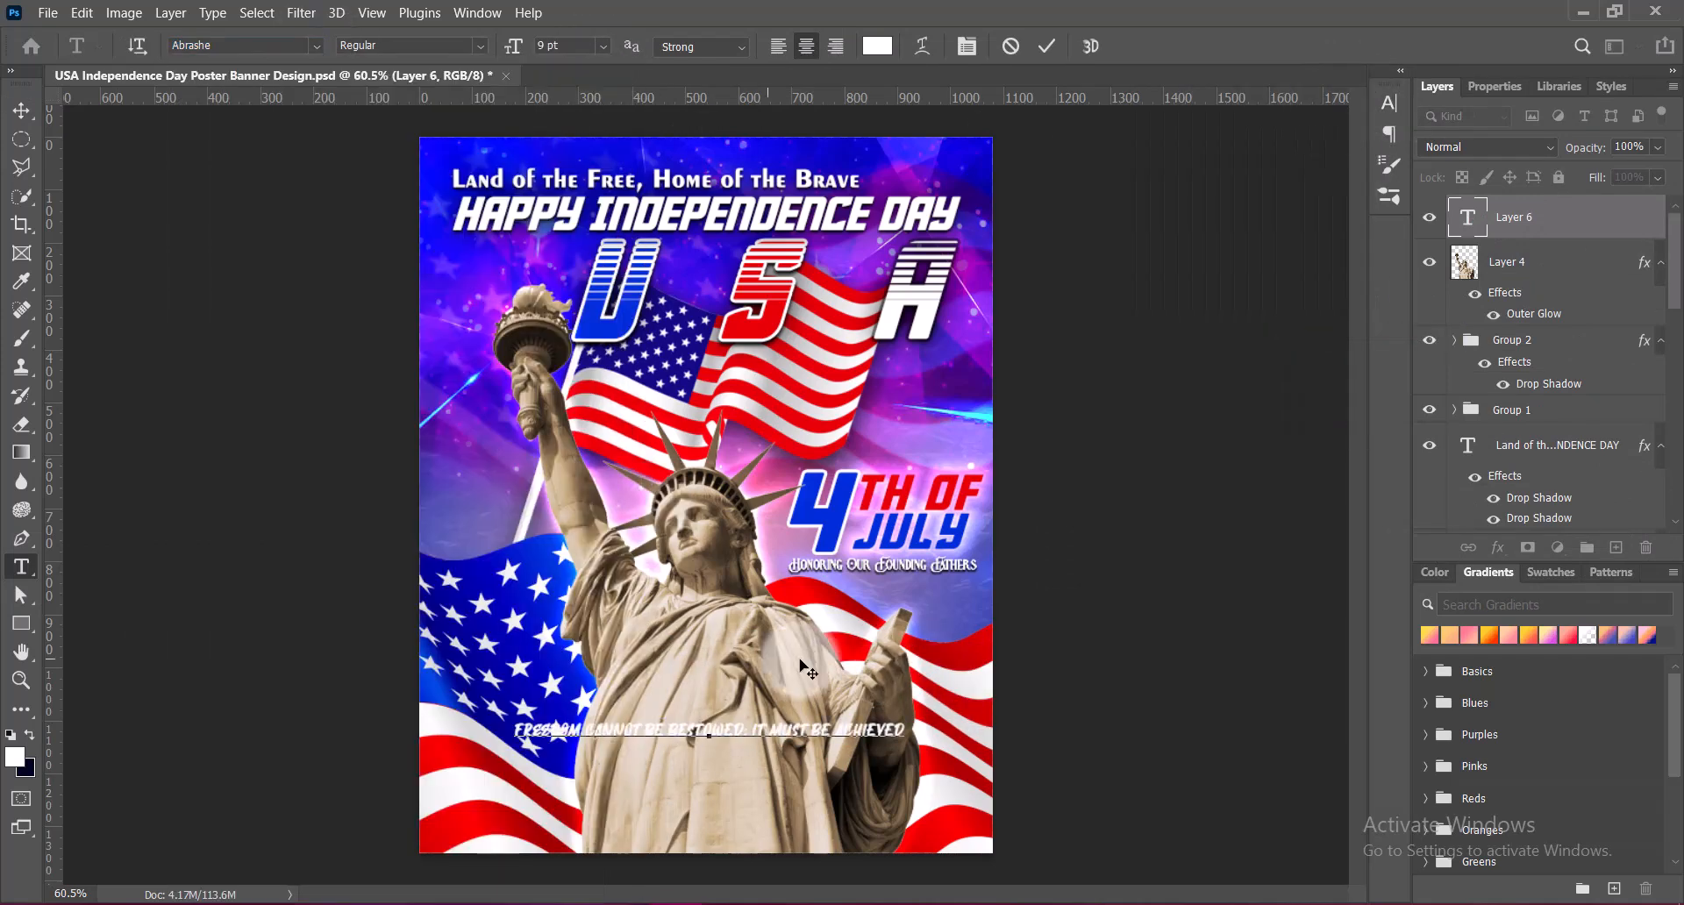
Break the tagline before "it must be achieved" and set that second line to 14 pt with 12 pt leading
key("Return")
left_click_drag(628, 834, 828, 839)
left_click(602, 45)
left_click(571, 230)
left_click(603, 46)
left_click(575, 186)
left_click(1389, 103)
left_click(1354, 148)
left_click(1323, 279)
left_click(602, 46)
left_click(569, 198)
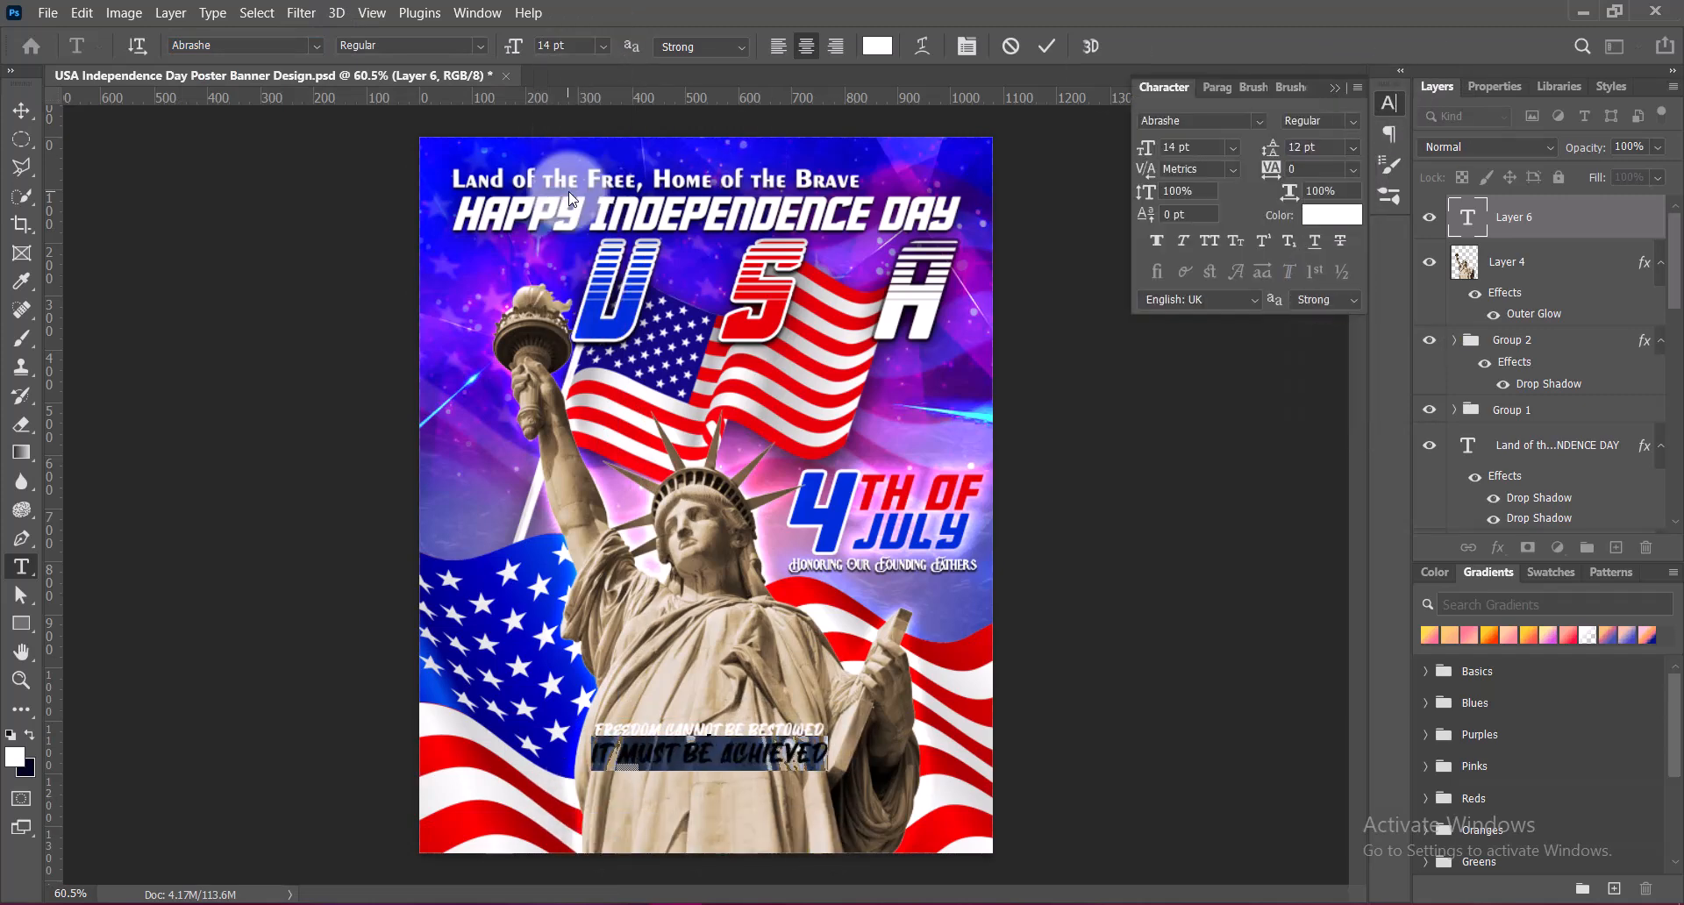
Set the second tagline line's tracking to 50 and its leading to 14 pt
left_click(1353, 170)
left_click(1319, 379)
left_click(1354, 148)
left_click(1325, 299)
left_click(1335, 88)
Recolour both tagline lines dark navy and commit the text
left_click_drag(597, 721, 877, 758)
left_click(877, 46)
left_click(1307, 567)
left_click(1355, 533)
left_click(1581, 292)
key("ctrl+Return")
Move the tagline down near the poster's lower edge and scale it to about 104.74%
key("v")
left_click_drag(741, 766, 725, 811)
key("ctrl+t")
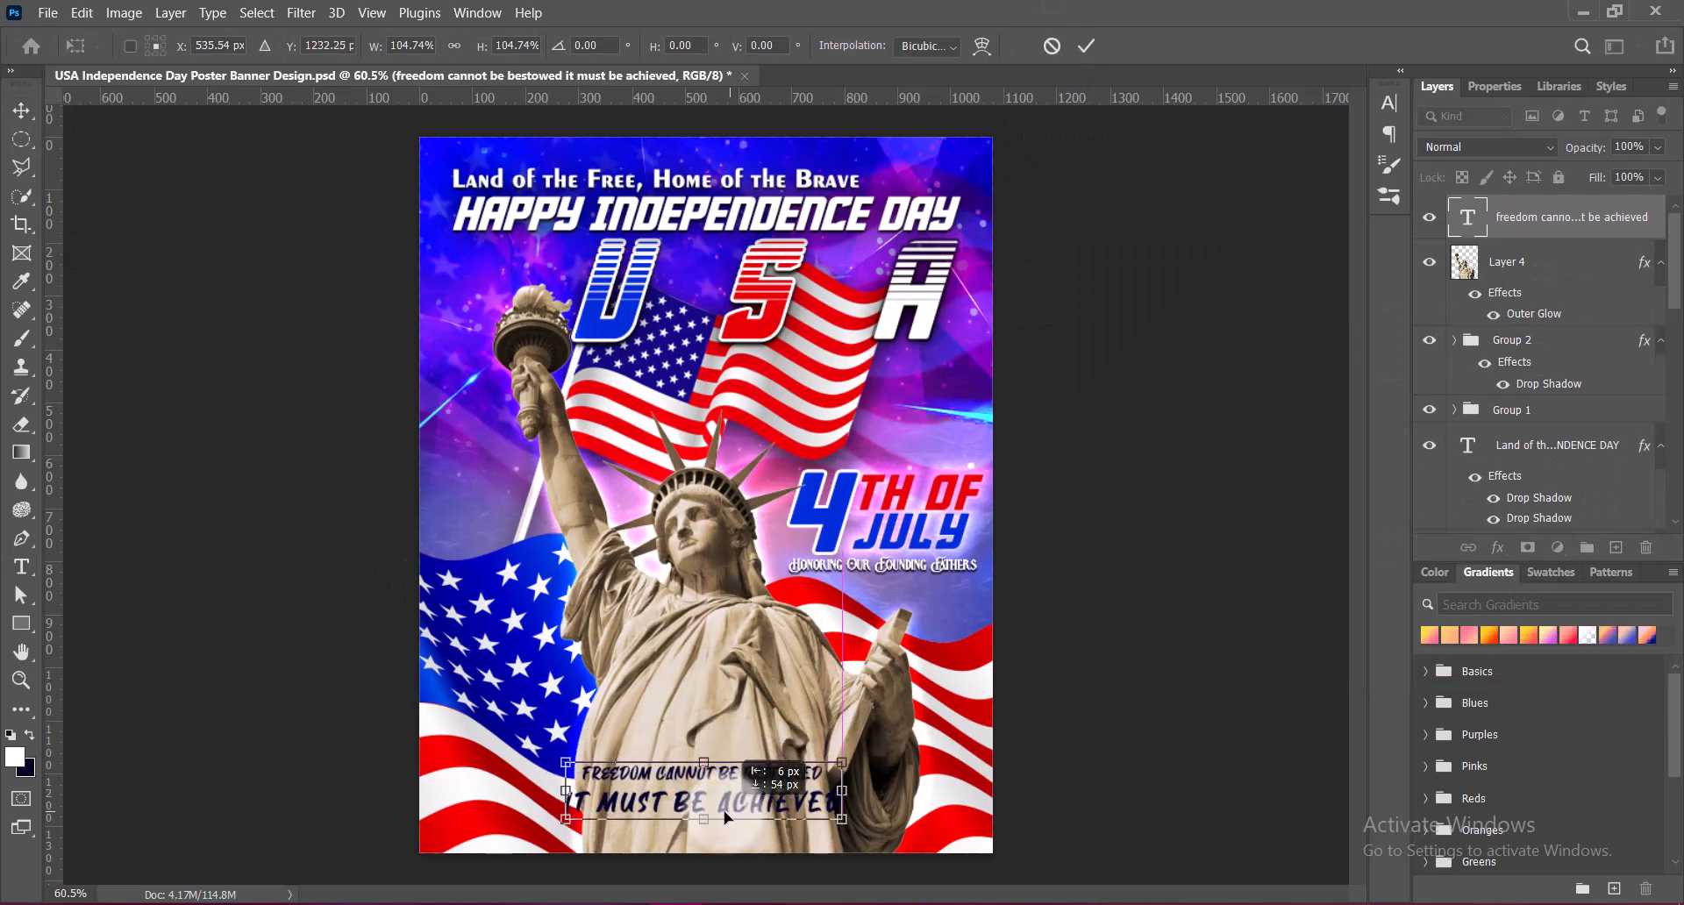
key("Return")
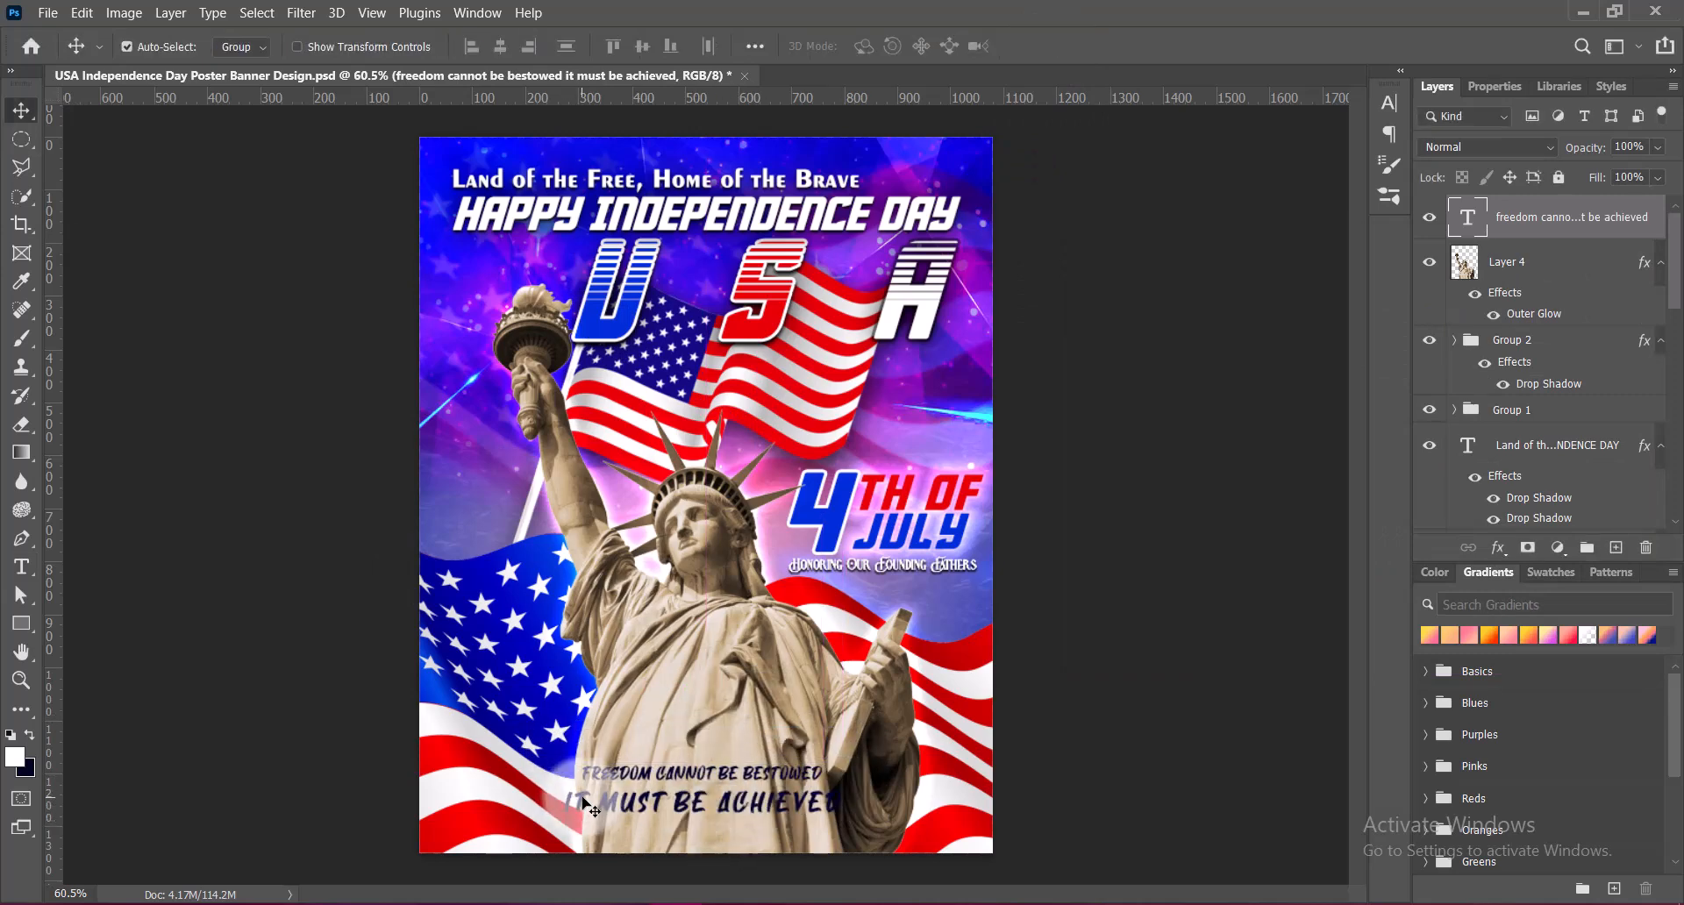
Join the tagline into one line with a comma after "bestowed", and tighten the tracking of "it must be achieved"
key("t")
left_click(576, 802)
key("BackSpace")
left_click_drag(693, 771, 1031, 761)
left_click(1388, 103)
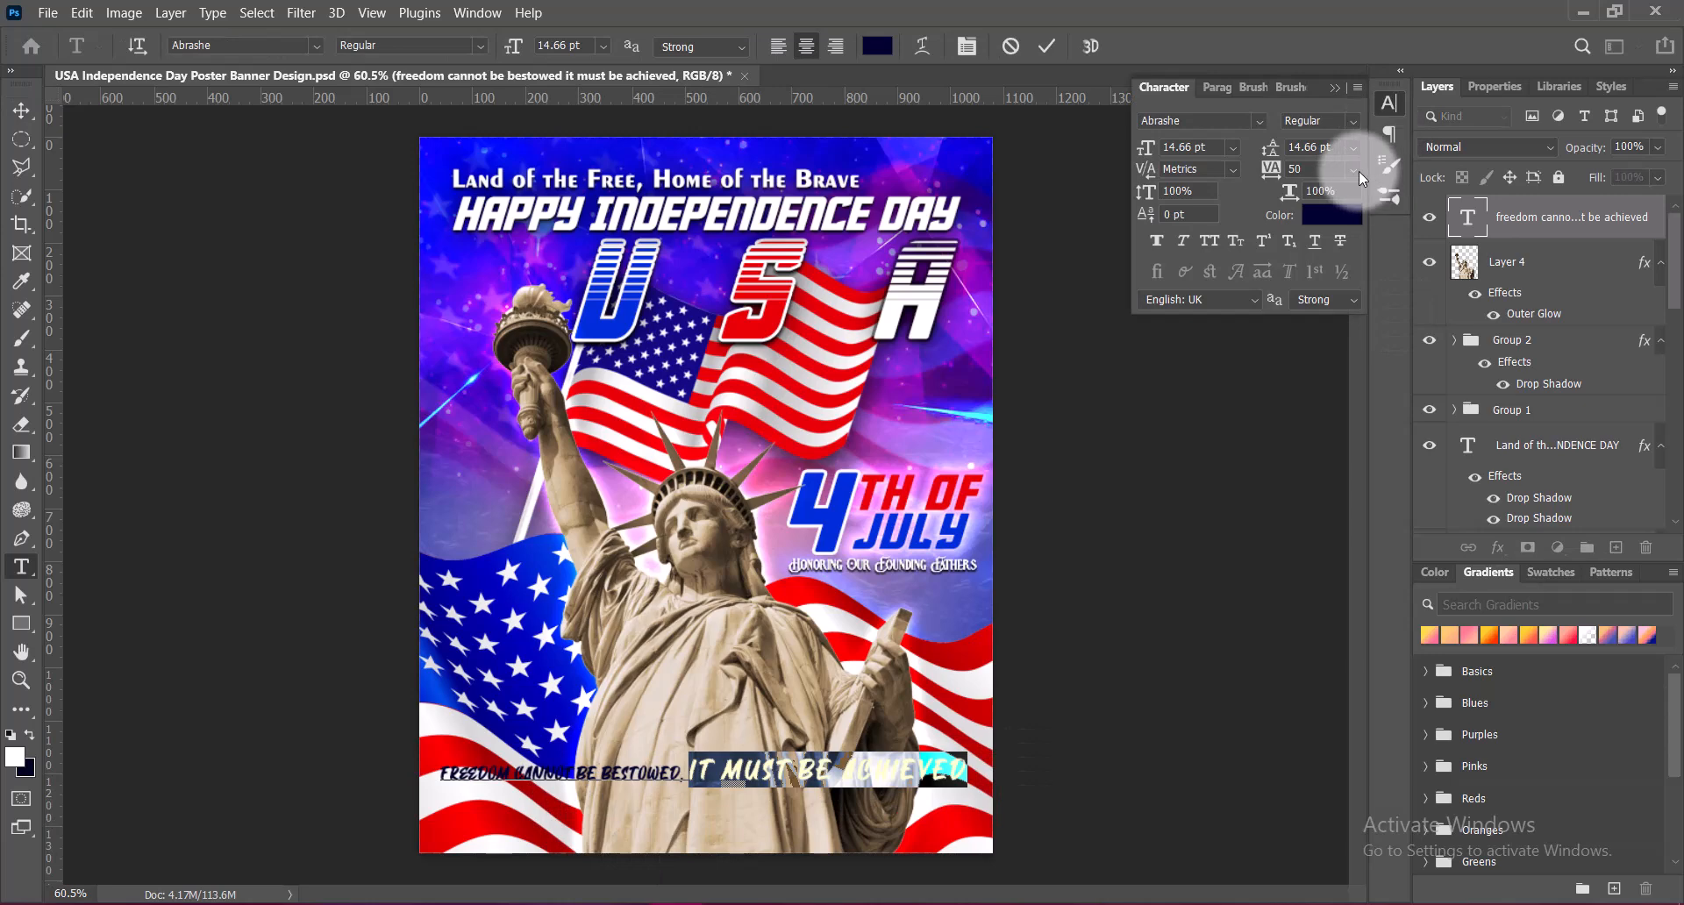
left_click(1335, 86)
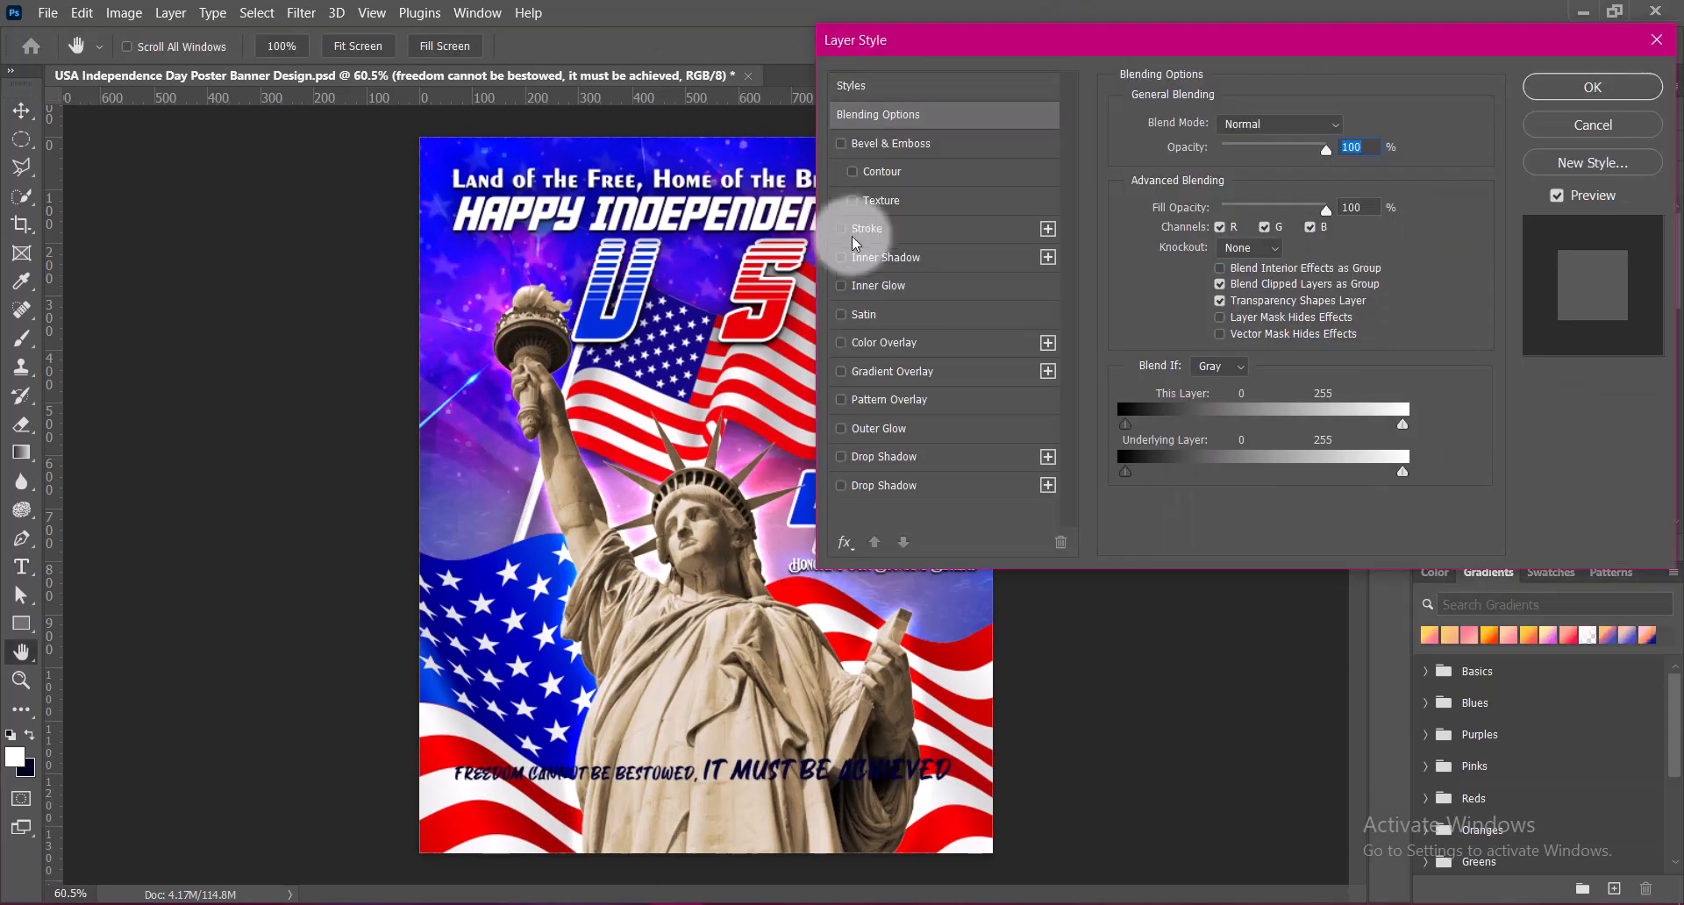
Add a white 5 px outside stroke at 100% opacity to the tagline layer
left_click(841, 228)
left_click(1175, 281)
left_click(1584, 289)
left_click(1242, 198)
left_click_drag(1242, 198, 1534, 336)
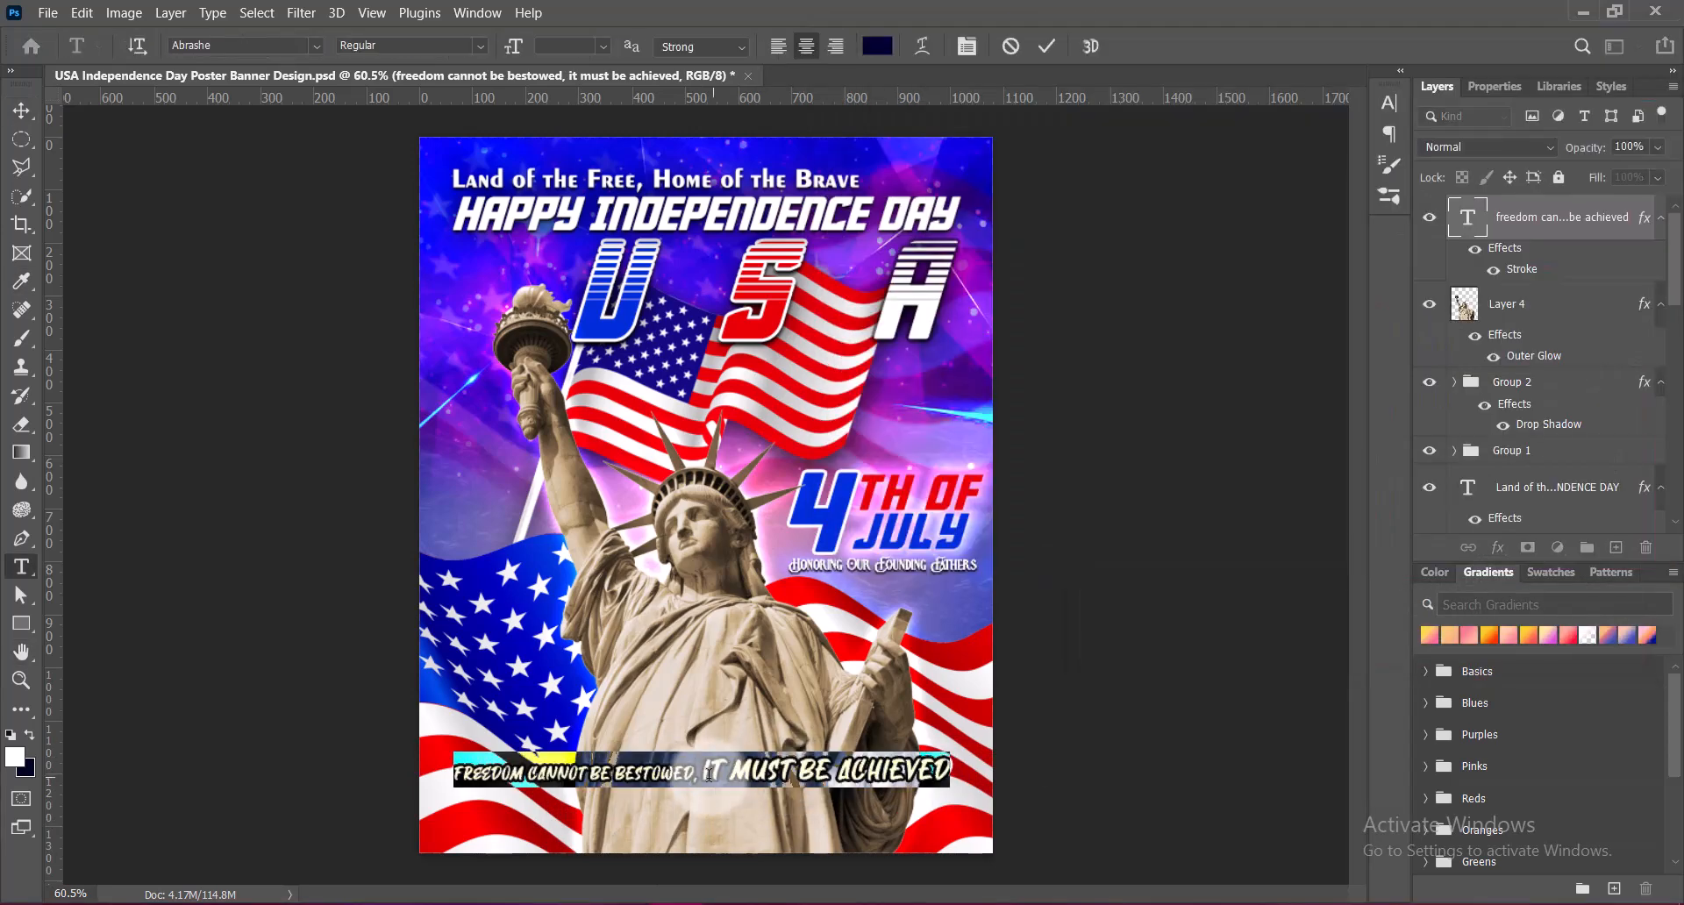
Recolour the words "it must be achieved" in the tagline dark red and commit the text
left_click(877, 46)
left_click(733, 338)
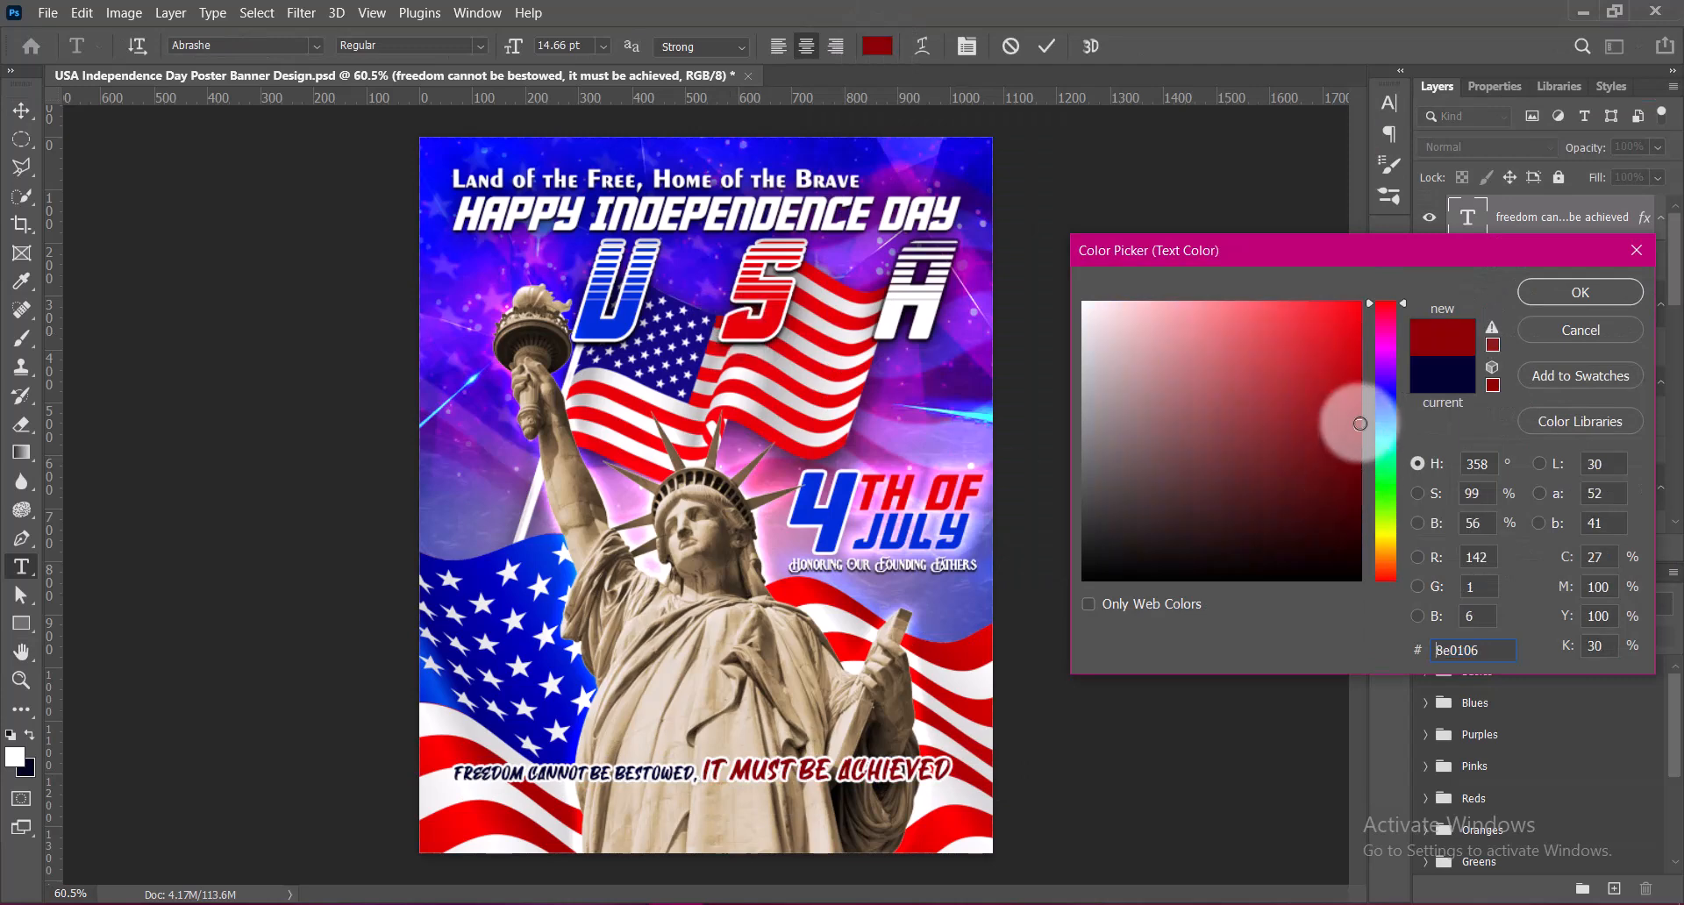
left_click(1637, 250)
left_click(701, 772)
key("ctrl+Return")
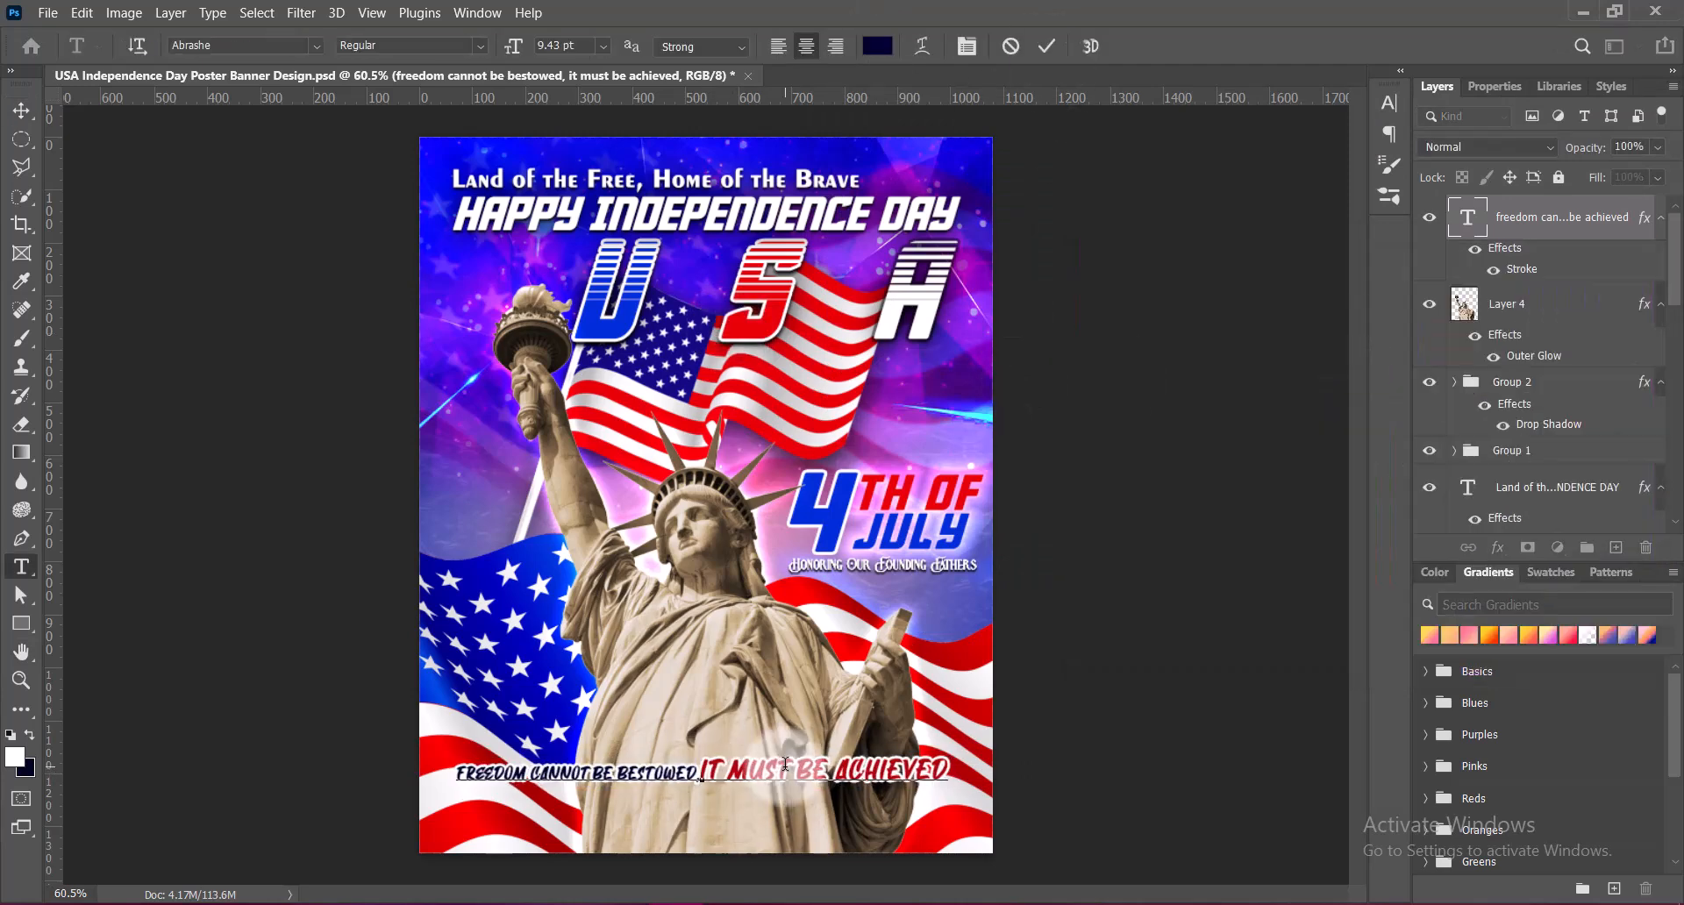
Move the one-line tagline lower, centring it across the poster just above the lower edge
key("v")
mouse_move(761, 776)
left_mouse_down()
mouse_move(771, 792)
mouse_move(746, 797)
left_mouse_up()
key("ctrl+t")
left_click(1130, 763)
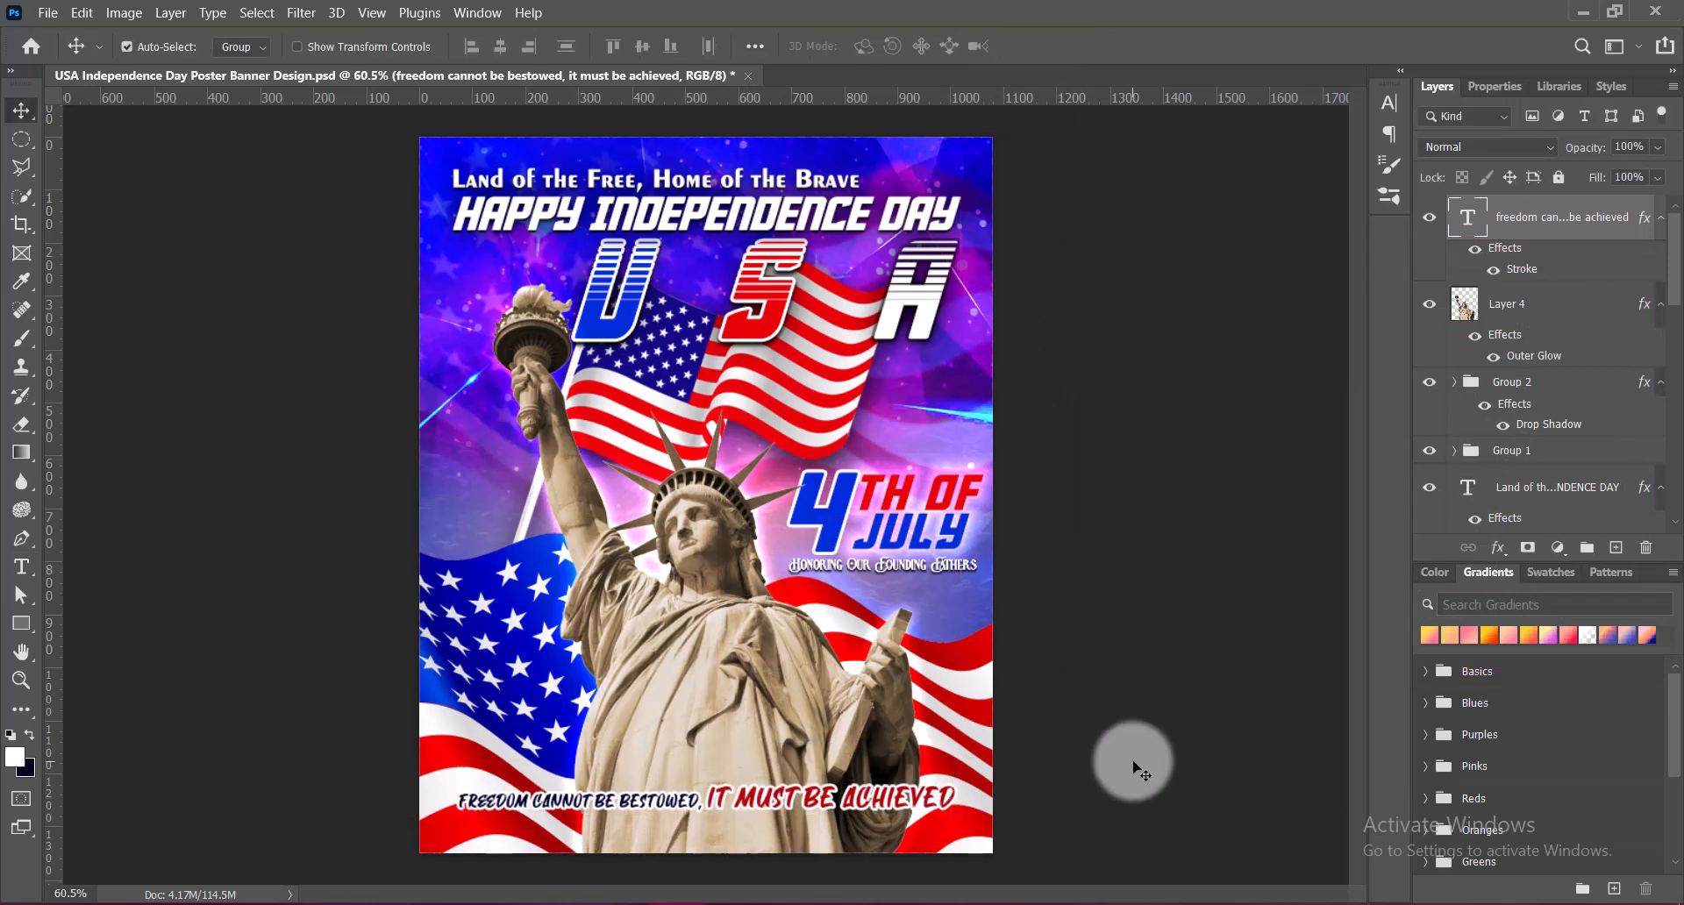
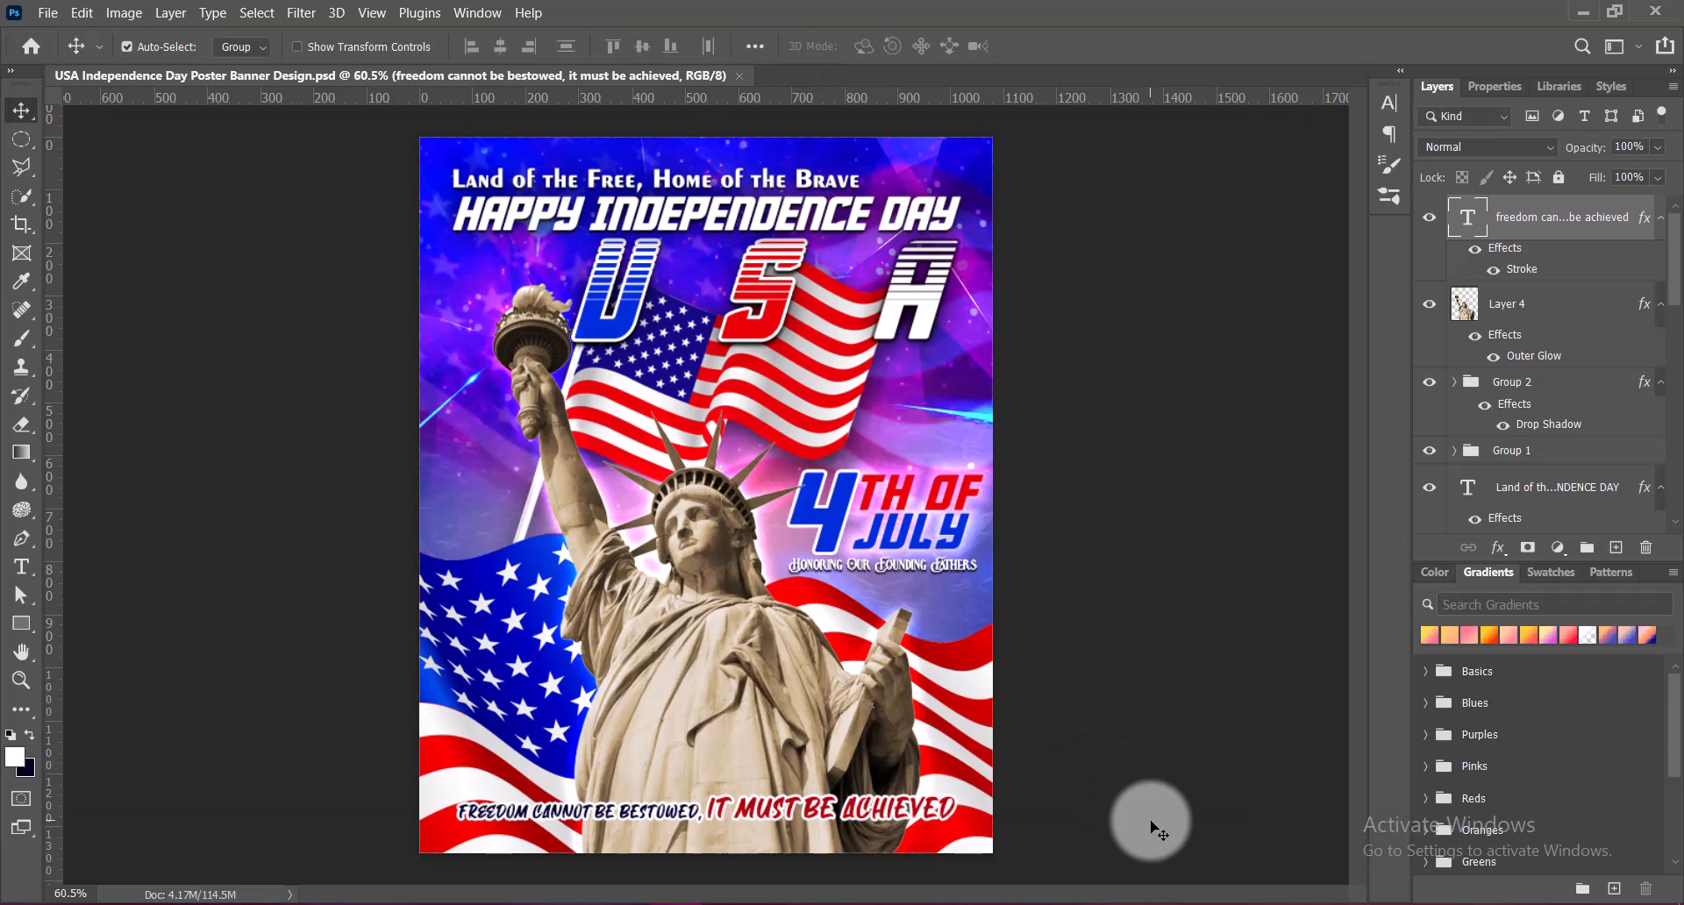
Widen the tracking of the whole tagline, saving the poster, and nudge the line slightly lower
double_click(875, 809)
left_click(1392, 103)
left_click(1346, 173)
left_click(1321, 379)
left_click(1345, 175)
left_click(1316, 363)
left_click(1102, 294)
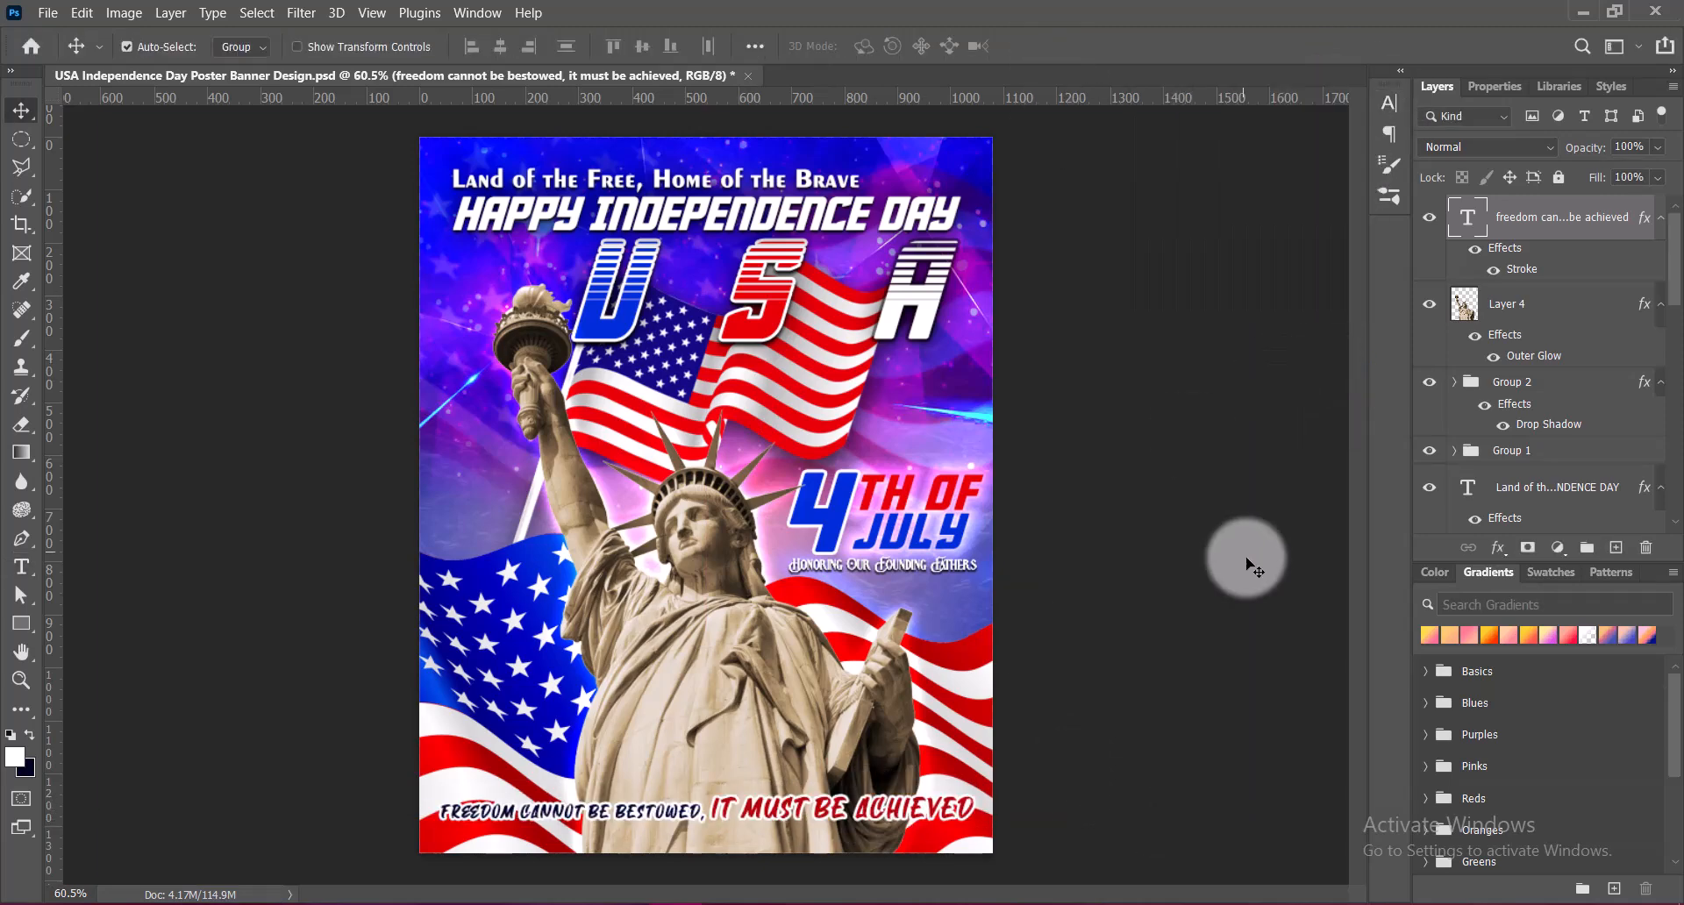
key("ctrl+s")
key("shift+Down")
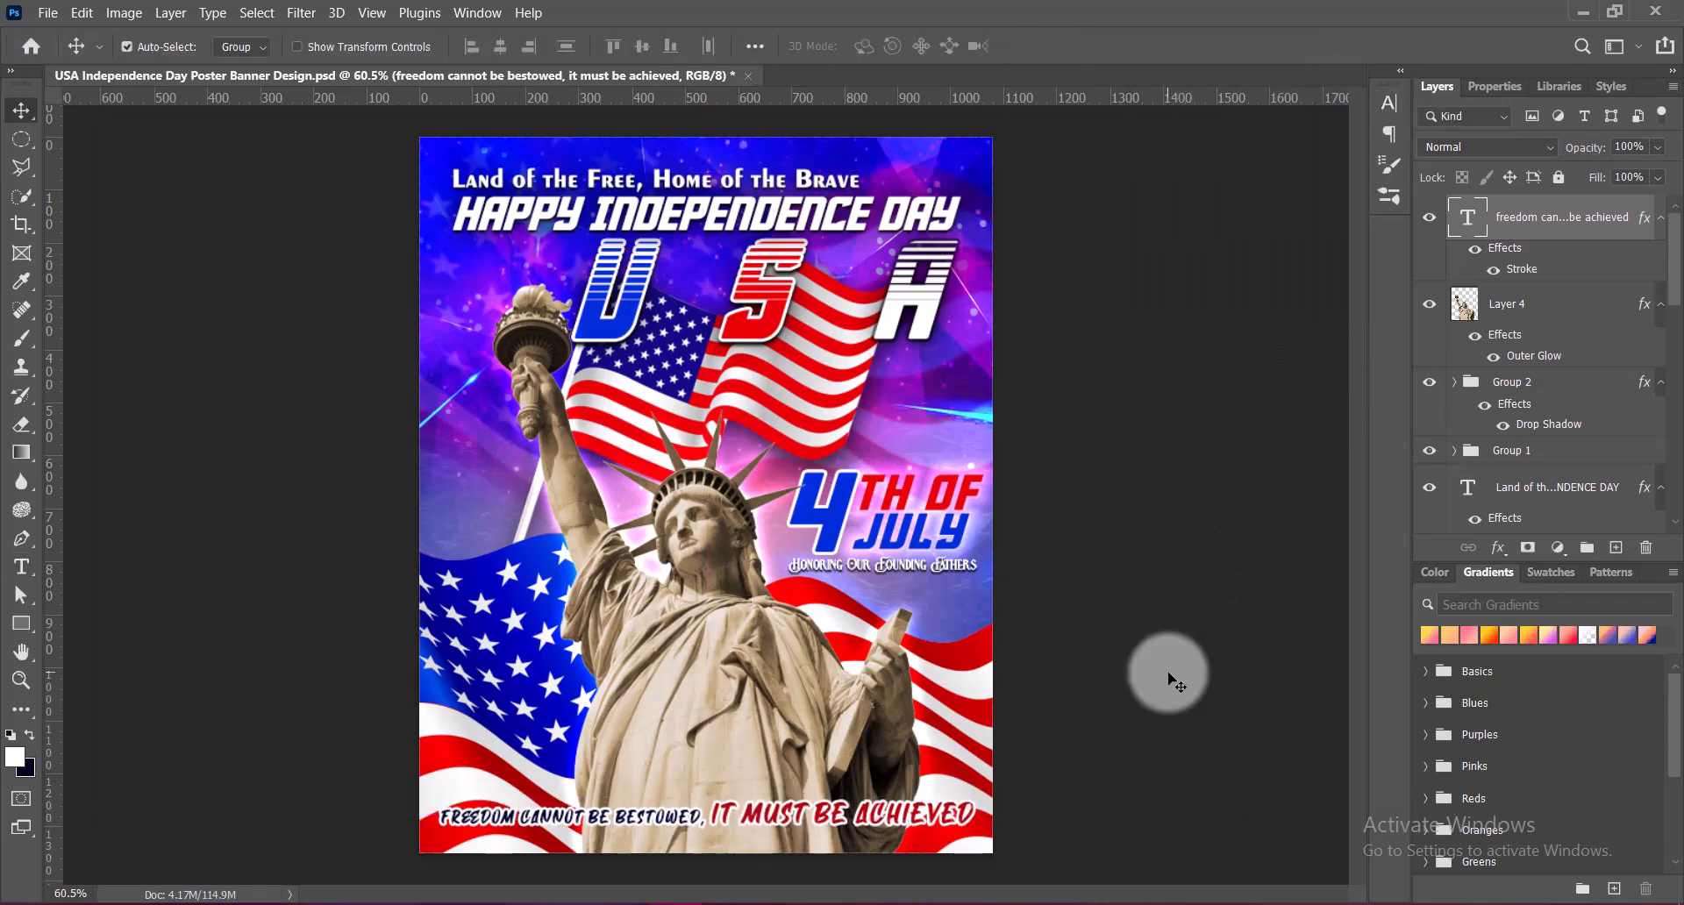
Add a drop shadow to the tagline layer with a distance of 9 px and a size of 6 px
double_click(1468, 219)
left_click(887, 486)
type("6")
left_click_drag(1339, 223, 1252, 219)
type("9")
left_click_drag(1349, 273, 1298, 273)
type("6")
left_click(1569, 91)
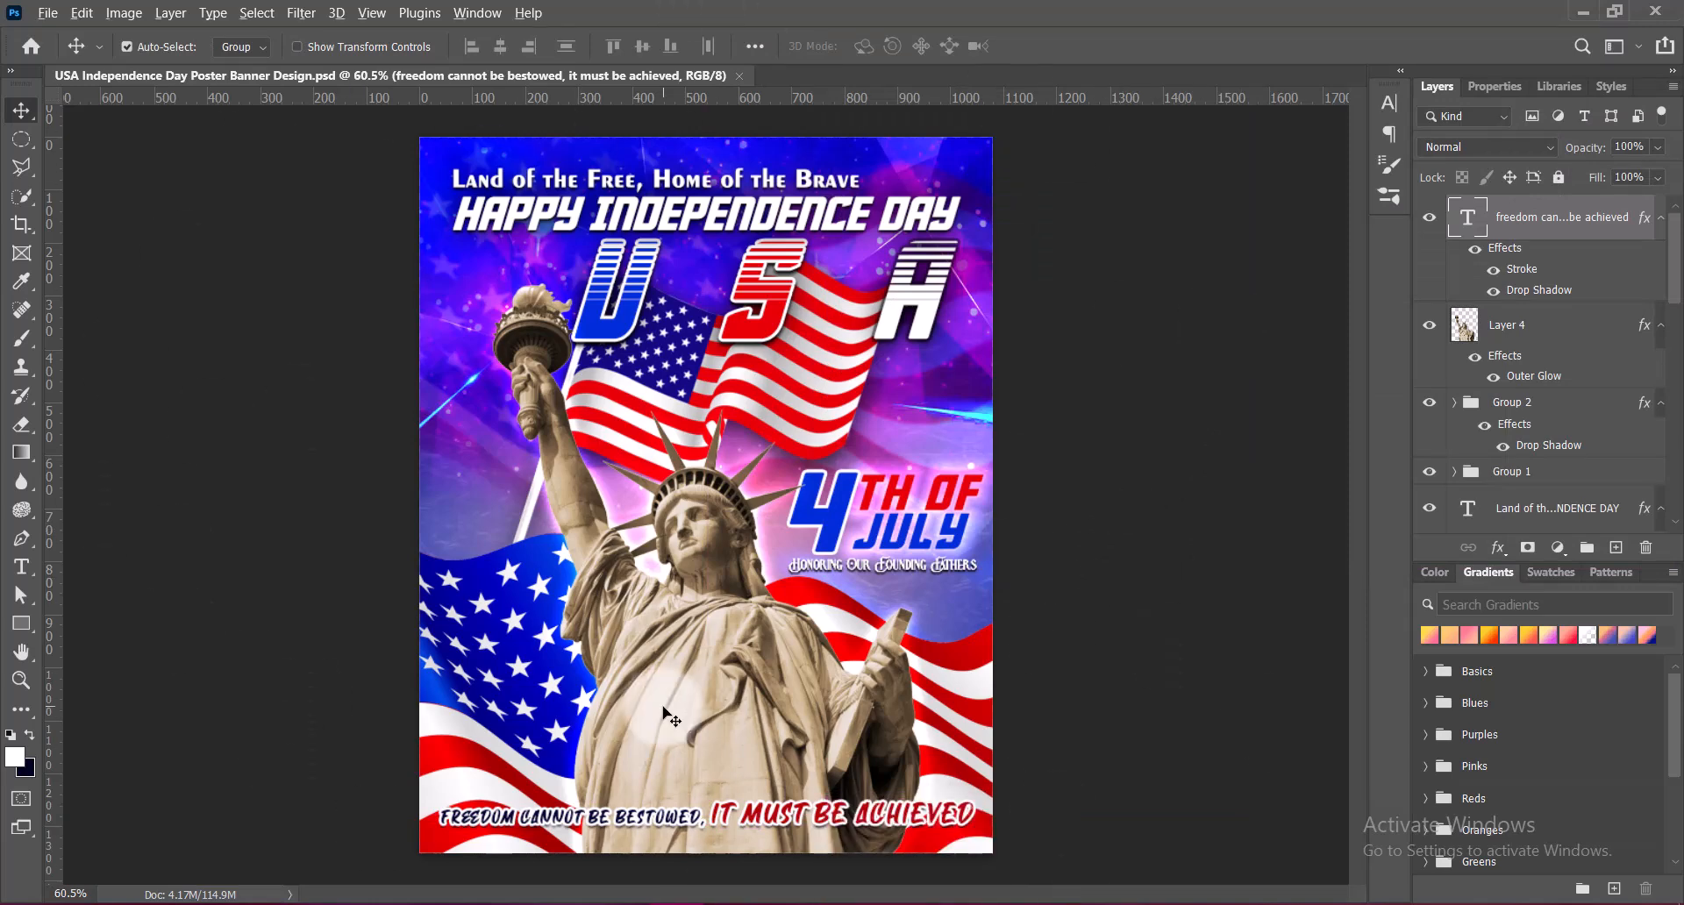
key("ctrl+minus")
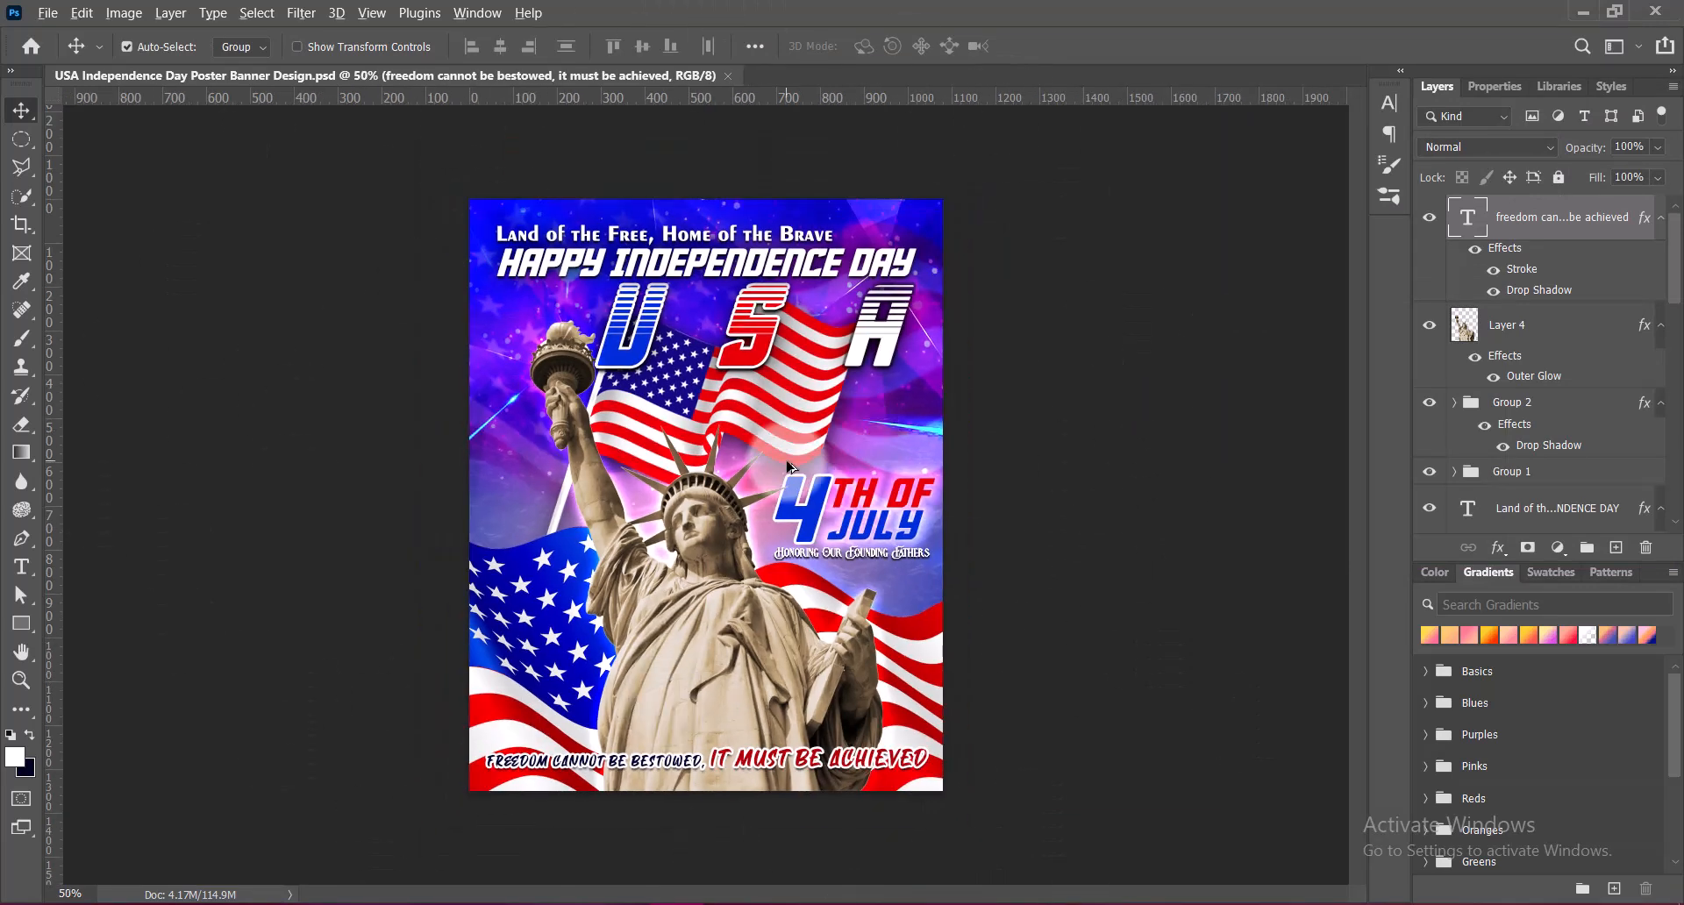
key("ctrl+plus")
key("ctrl+0")
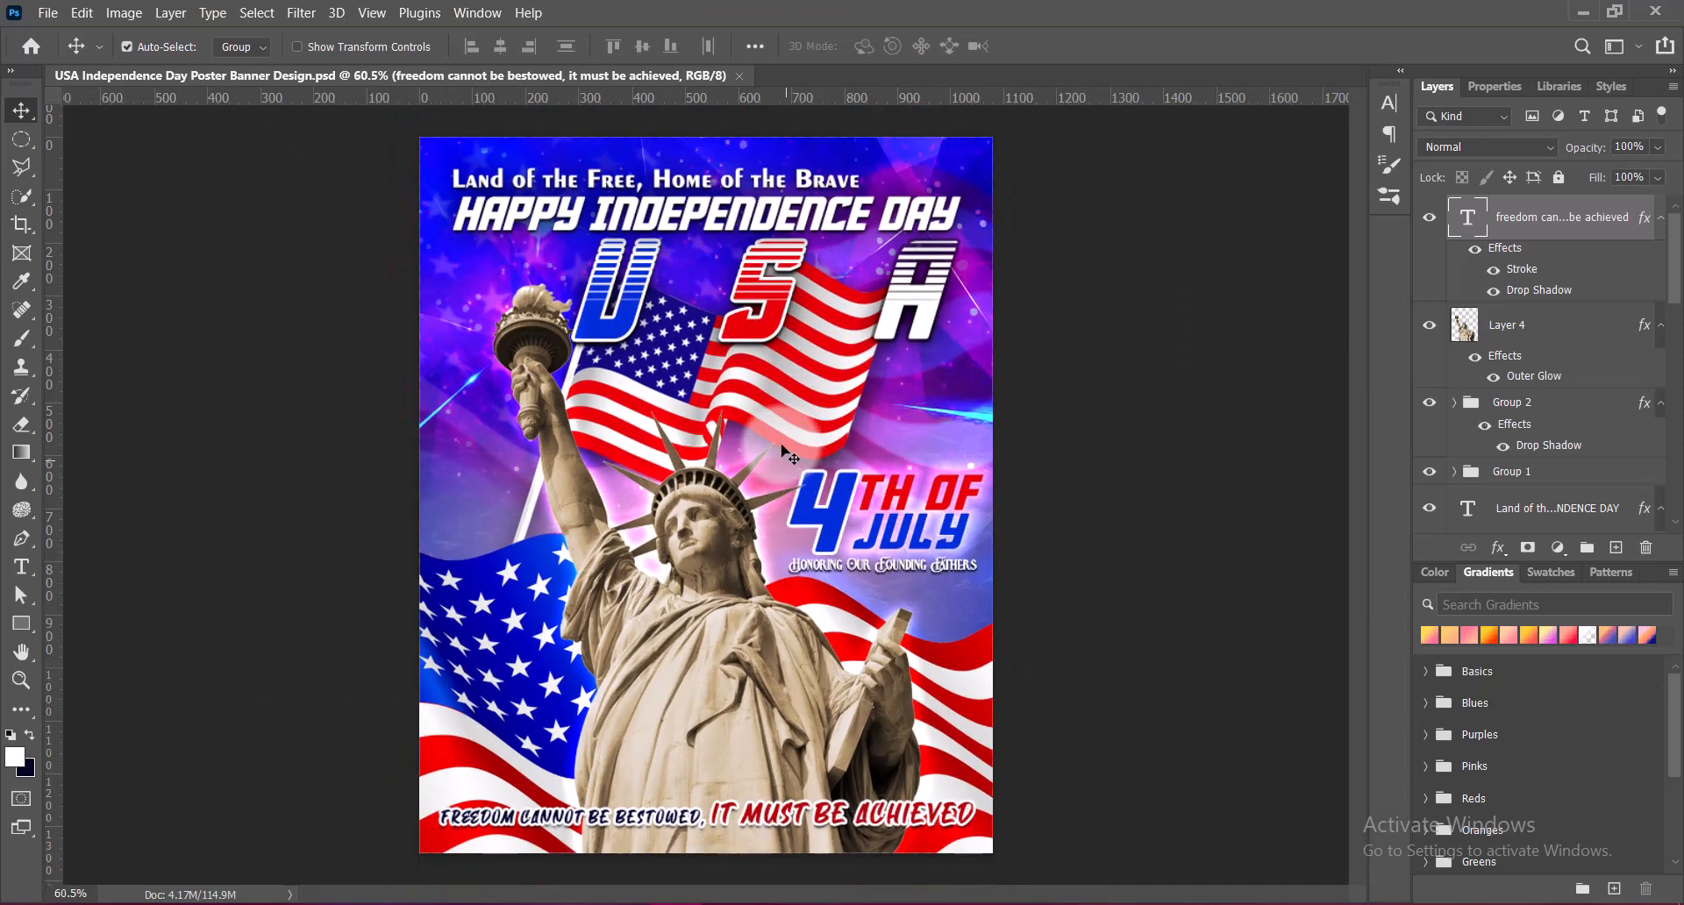